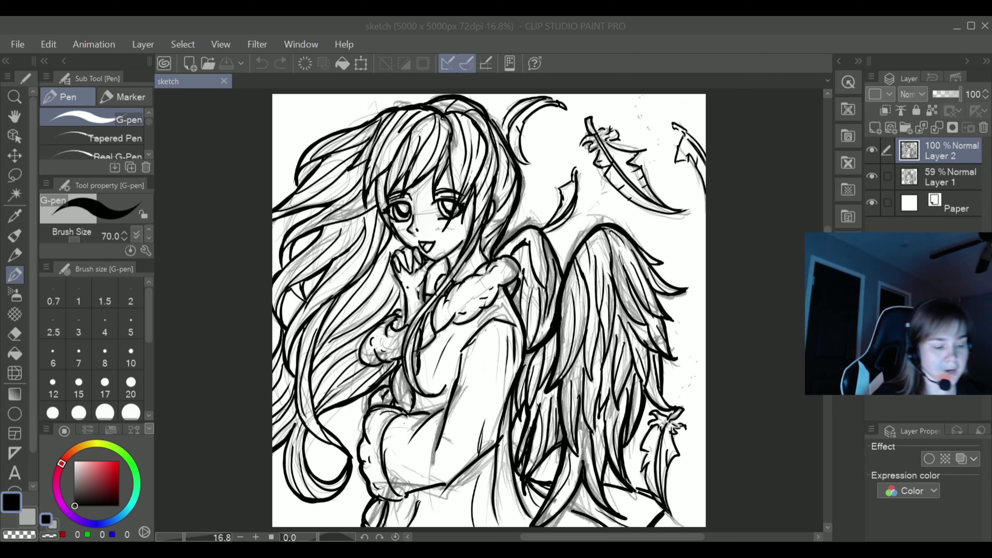
Set the G-pen to turquoise (RGB 78, 191, 211) with a brush size of 300
drag(127, 520, 128, 510)
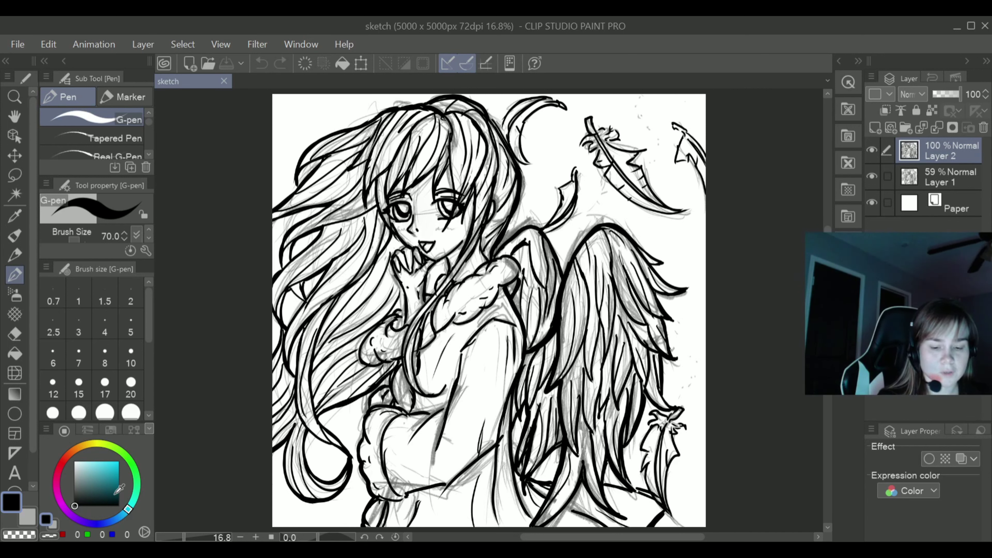
click(98, 465)
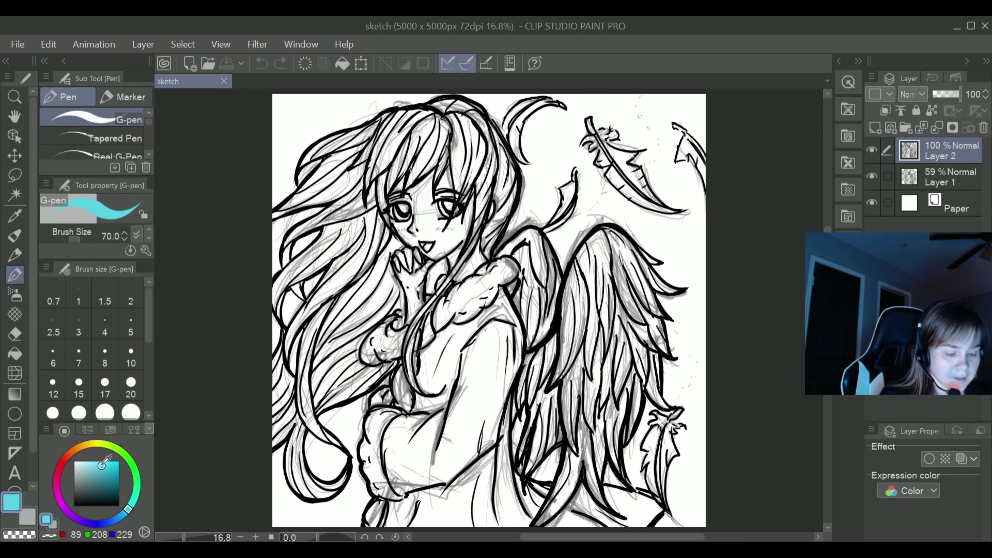
drag(99, 465, 103, 468)
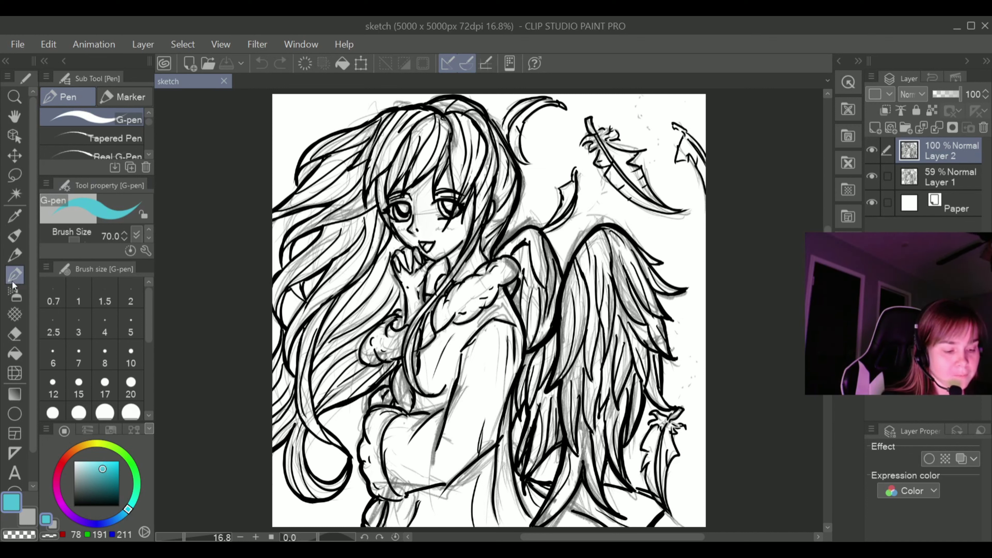
click(16, 293)
click(20, 273)
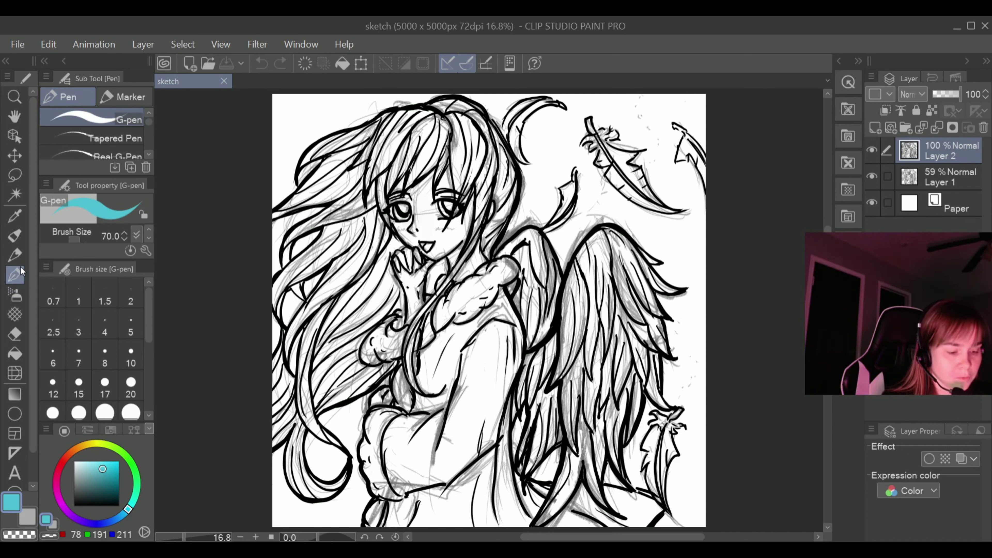
drag(149, 336, 150, 372)
click(78, 374)
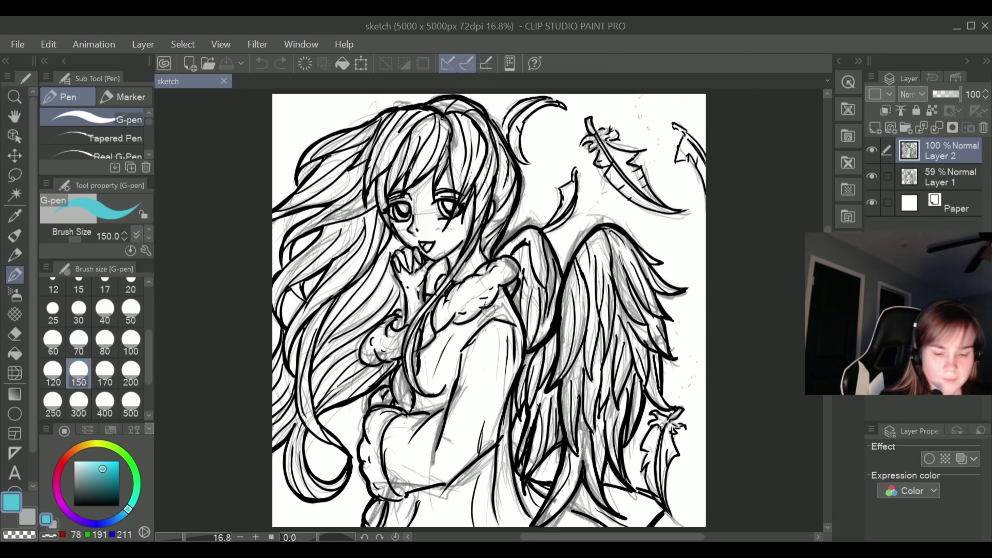
click(78, 404)
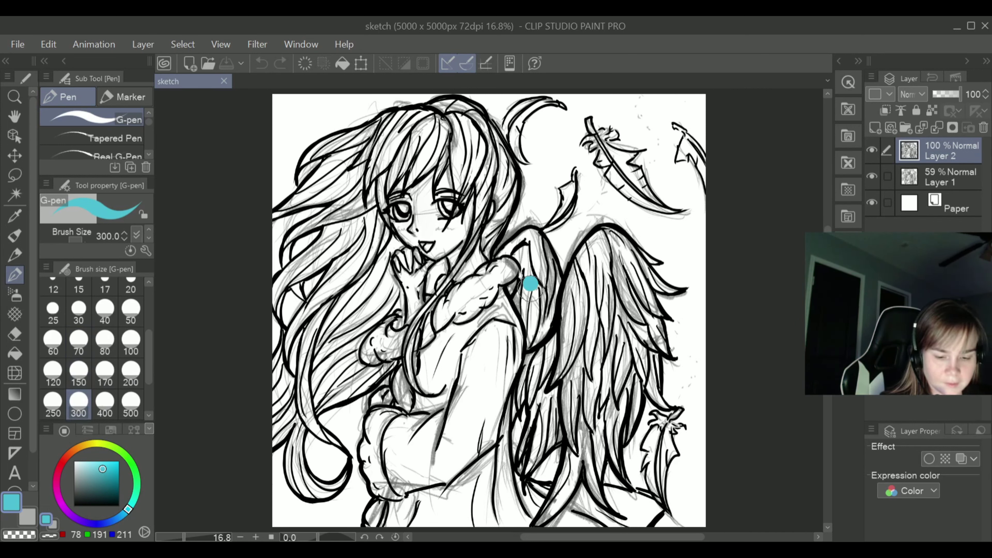
Add a new layer directly above Layer 1 and paint the large wing's inner feathers turquoise on it
drag(529, 287, 536, 291)
click(261, 63)
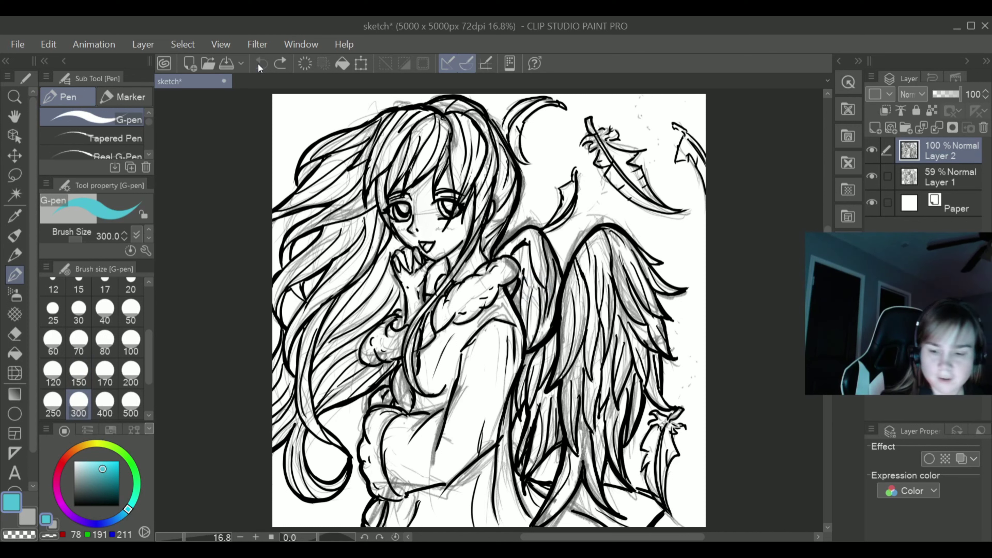
click(914, 180)
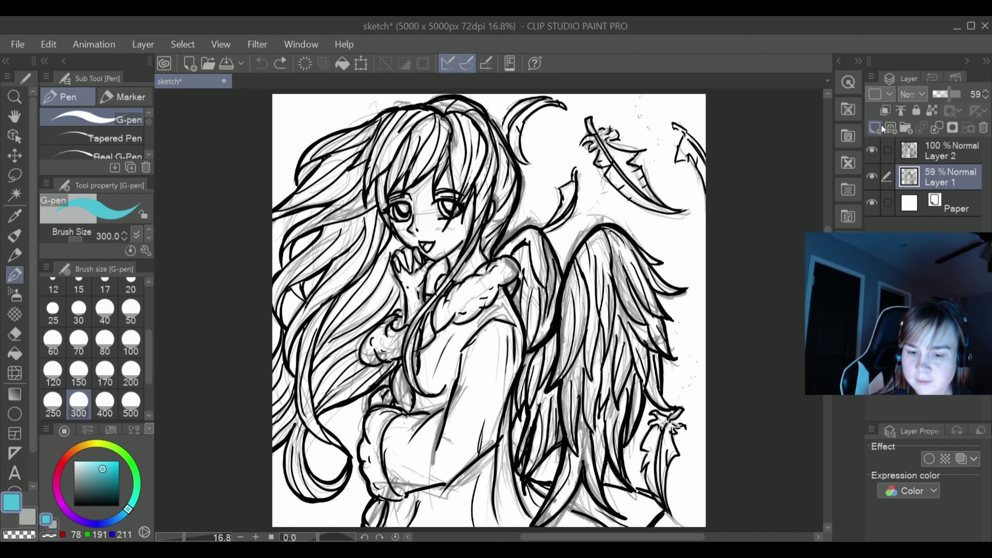
click(890, 127)
mouse_move(582, 324)
mouse_down()
mouse_move(584, 275)
mouse_move(566, 310)
mouse_move(590, 267)
mouse_move(570, 308)
mouse_move(602, 281)
mouse_move(588, 282)
mouse_move(593, 313)
mouse_move(577, 336)
mouse_move(576, 308)
mouse_move(562, 371)
mouse_move(564, 343)
mouse_move(551, 353)
mouse_move(591, 289)
mouse_move(601, 243)
mouse_move(576, 282)
mouse_move(592, 257)
mouse_move(581, 299)
mouse_move(616, 303)
mouse_move(606, 275)
mouse_move(602, 357)
mouse_move(608, 259)
mouse_move(589, 395)
mouse_move(590, 303)
mouse_move(577, 395)
mouse_move(582, 369)
mouse_move(561, 379)
mouse_move(573, 436)
mouse_move(571, 358)
mouse_move(569, 388)
mouse_move(558, 363)
mouse_move(552, 396)
mouse_move(553, 359)
mouse_move(553, 397)
mouse_up()
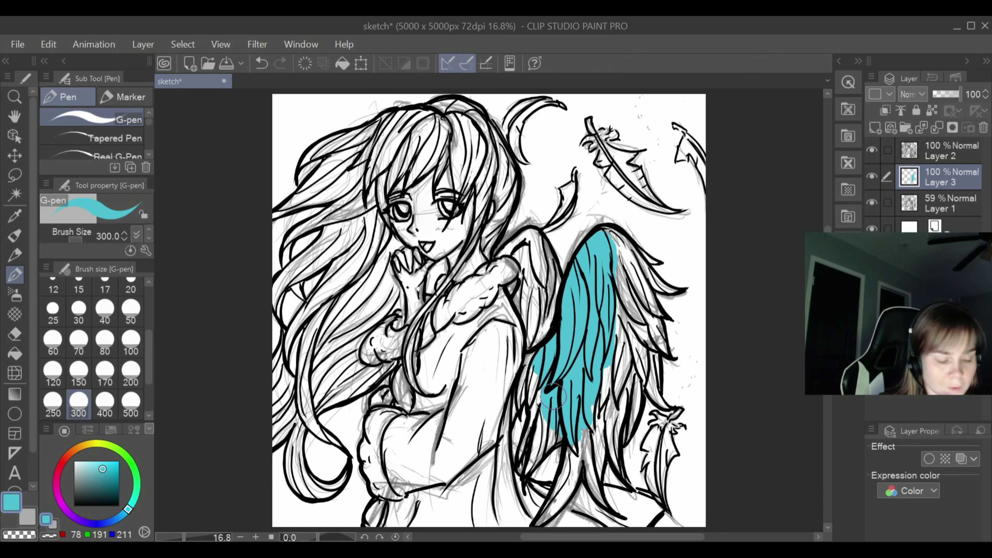
Fill the large wing's lower inner feathers with turquoise, using brush size 120 near the coat and 50 for the narrow tips
click(80, 341)
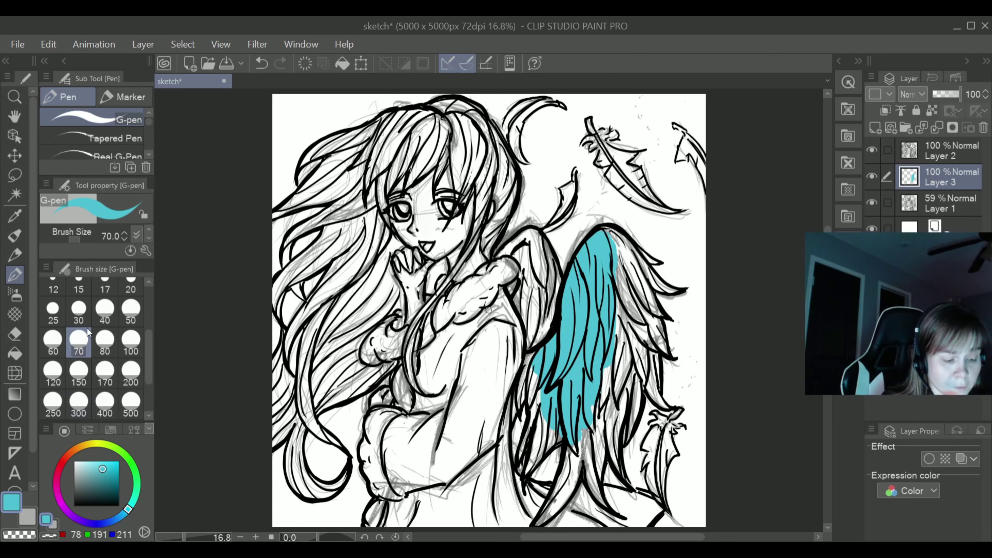
click(53, 372)
mouse_move(543, 386)
mouse_down()
mouse_move(540, 403)
mouse_move(538, 361)
mouse_move(515, 410)
mouse_move(517, 394)
mouse_up()
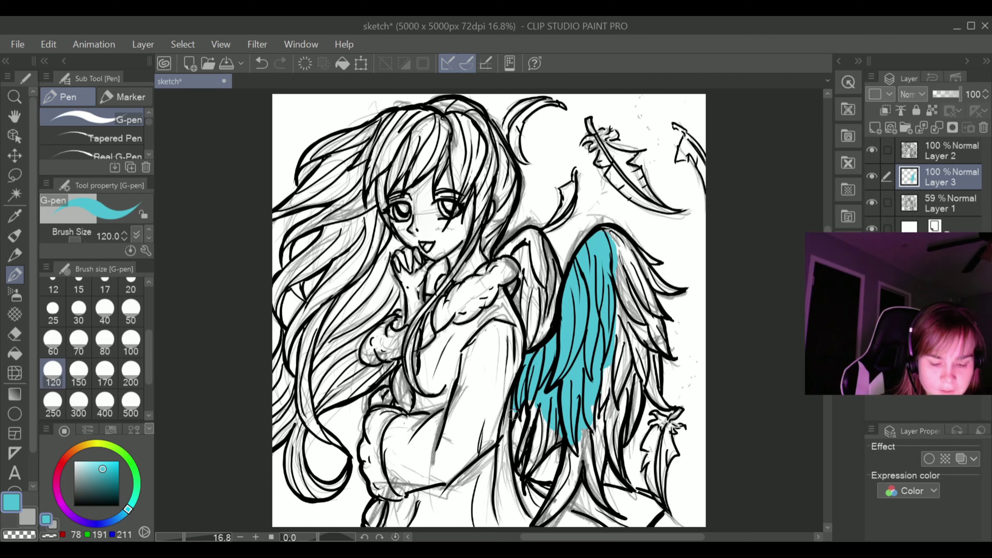
click(80, 309)
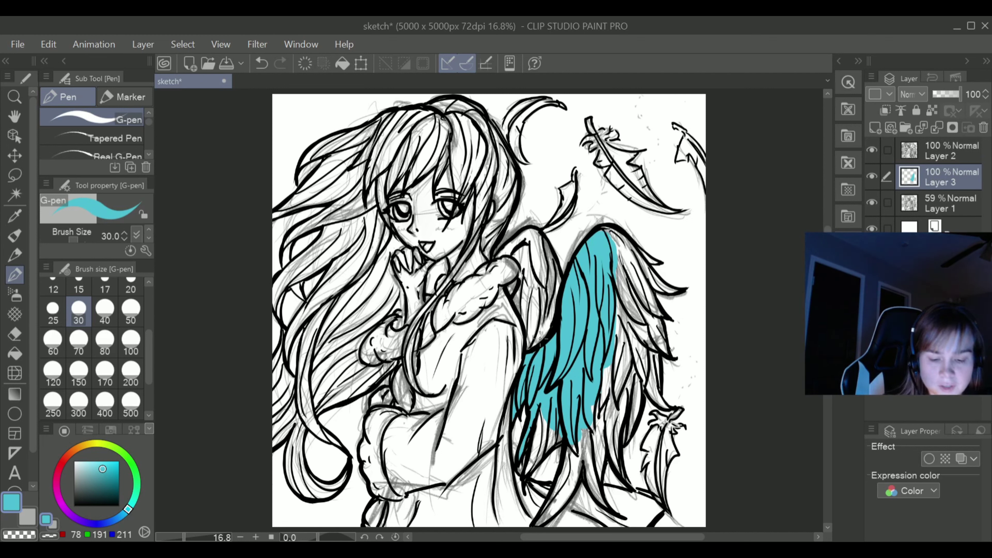
click(131, 311)
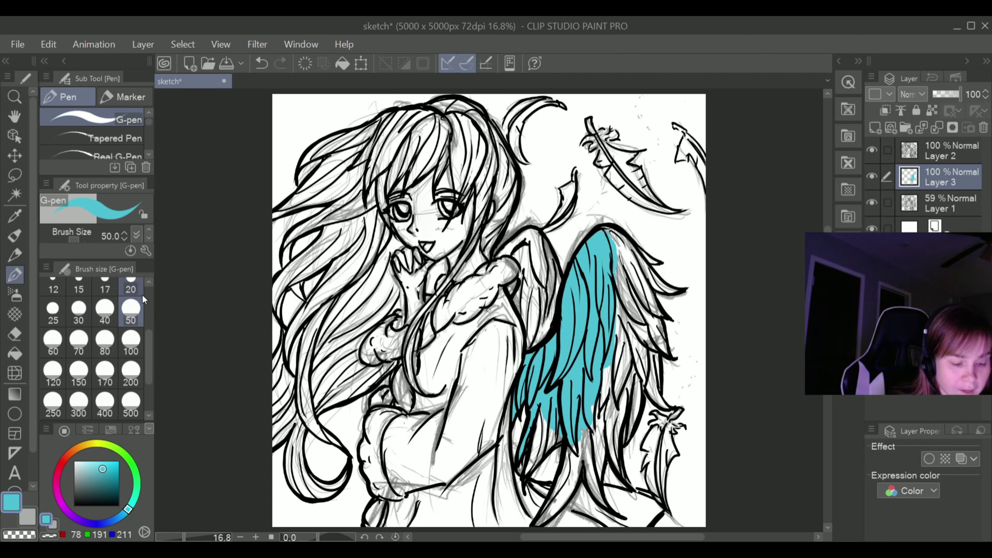
mouse_move(542, 428)
mouse_down()
mouse_move(532, 462)
mouse_move(561, 440)
mouse_move(538, 454)
mouse_move(547, 429)
mouse_move(524, 474)
mouse_up()
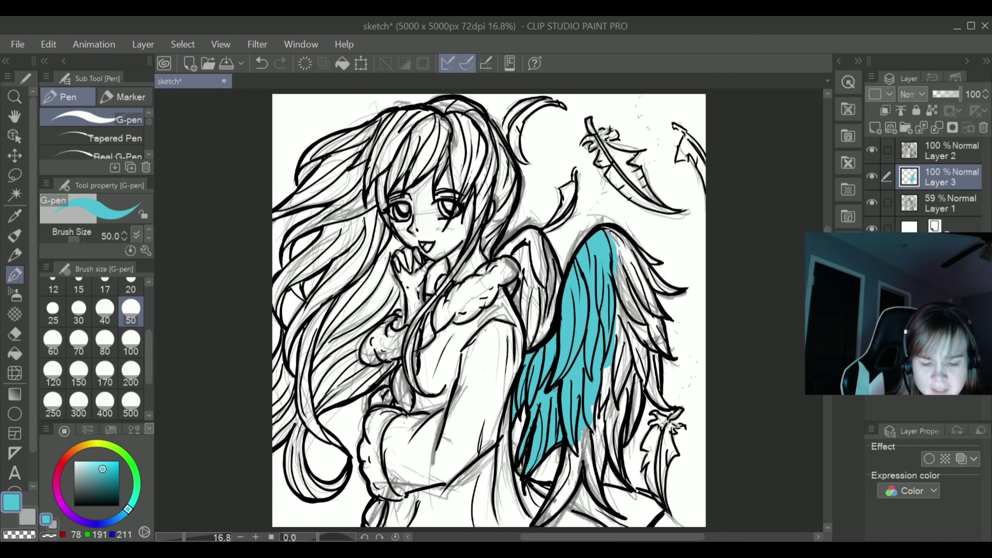
mouse_move(593, 411)
mouse_down()
mouse_move(597, 437)
mouse_move(571, 460)
mouse_move(570, 442)
mouse_move(561, 482)
mouse_up()
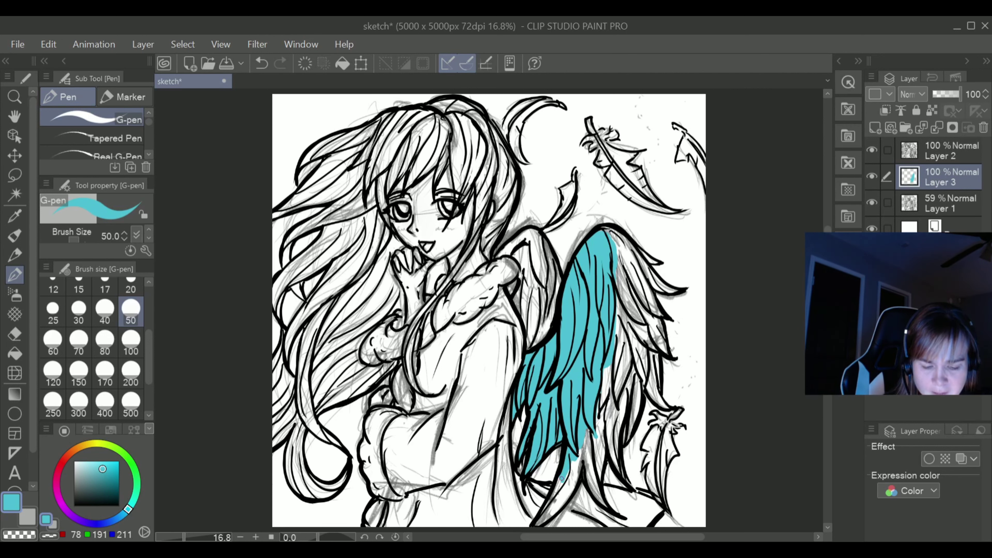
Paint the large wing's upper outer feathers turquoise out to their tips with brush size 70
scroll(489, 310, down, 1)
scroll(489, 310, up, 1)
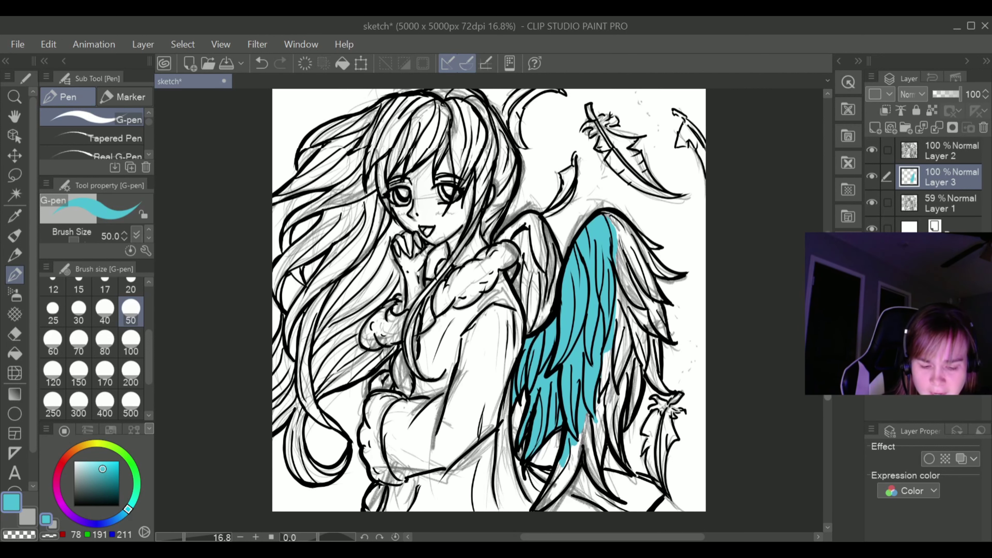
click(79, 340)
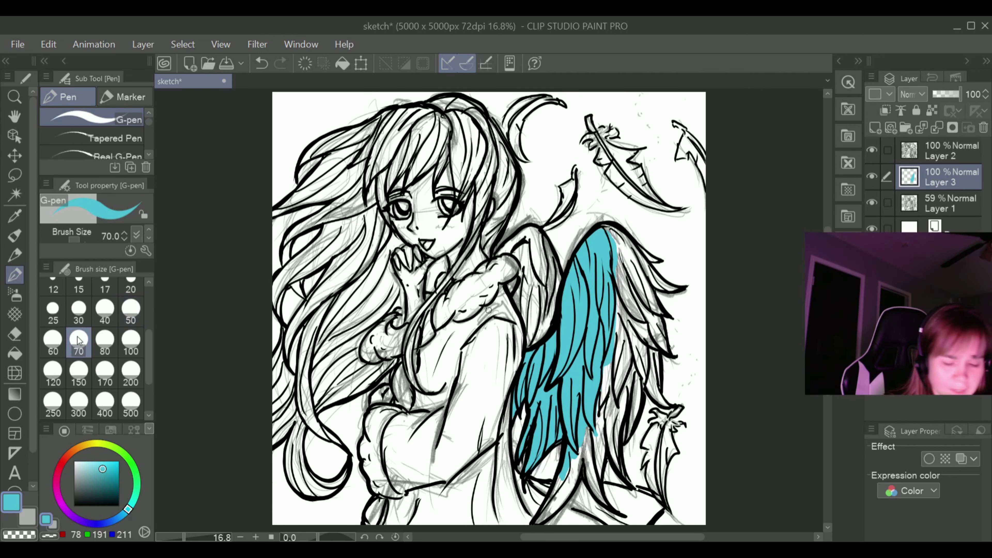
mouse_move(621, 261)
mouse_down()
mouse_move(603, 228)
mouse_move(659, 262)
mouse_move(640, 247)
mouse_move(653, 276)
mouse_move(632, 245)
mouse_move(648, 275)
mouse_move(623, 246)
mouse_move(638, 253)
mouse_move(610, 257)
mouse_move(626, 260)
mouse_move(638, 286)
mouse_move(631, 258)
mouse_move(649, 293)
mouse_move(645, 263)
mouse_move(638, 273)
mouse_move(654, 301)
mouse_move(635, 267)
mouse_move(652, 305)
mouse_move(637, 288)
mouse_move(658, 310)
mouse_up()
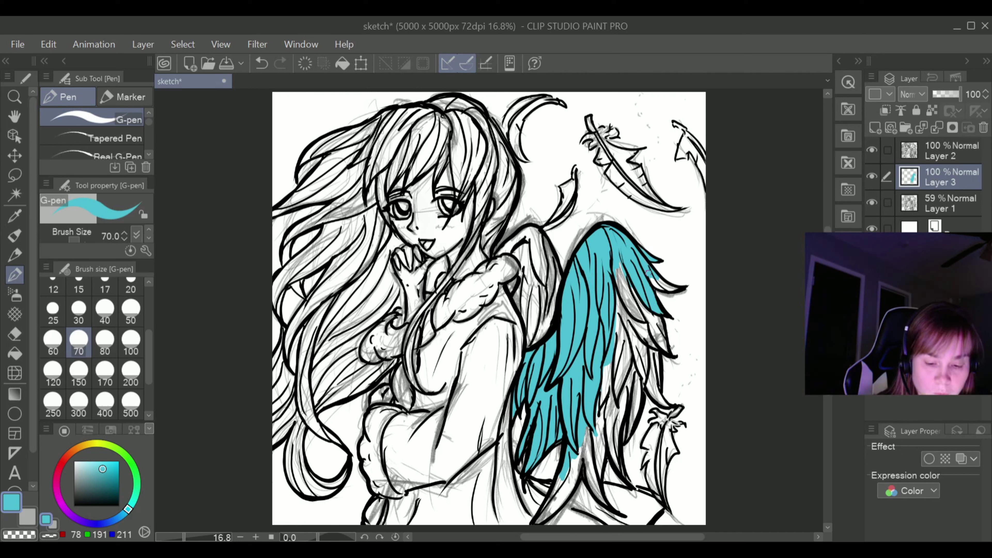
drag(650, 269, 678, 290)
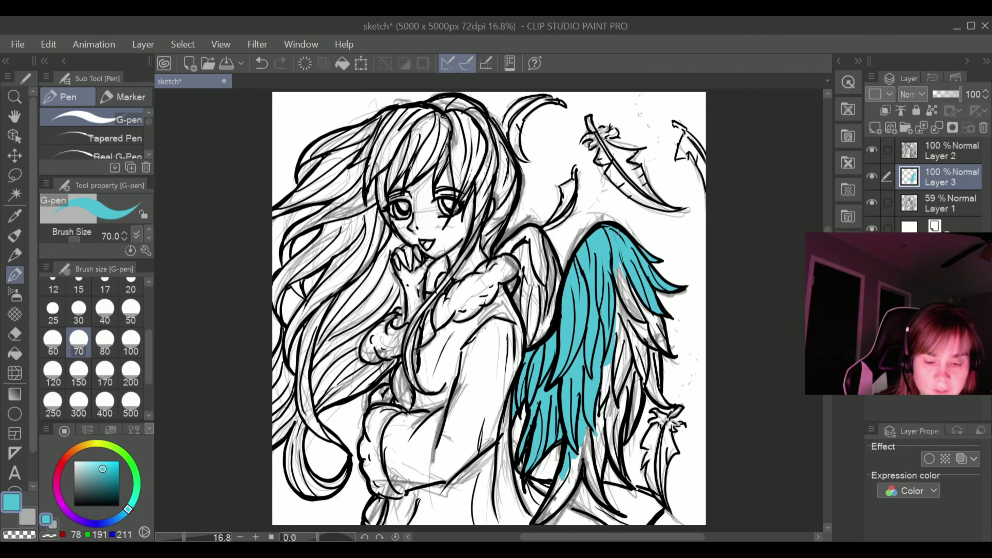
mouse_move(621, 267)
mouse_down()
mouse_move(638, 324)
mouse_move(617, 269)
mouse_move(627, 334)
mouse_move(620, 366)
mouse_up()
Fill the large wing's middle and lower outer feathers with turquoise at brush size 100
click(130, 342)
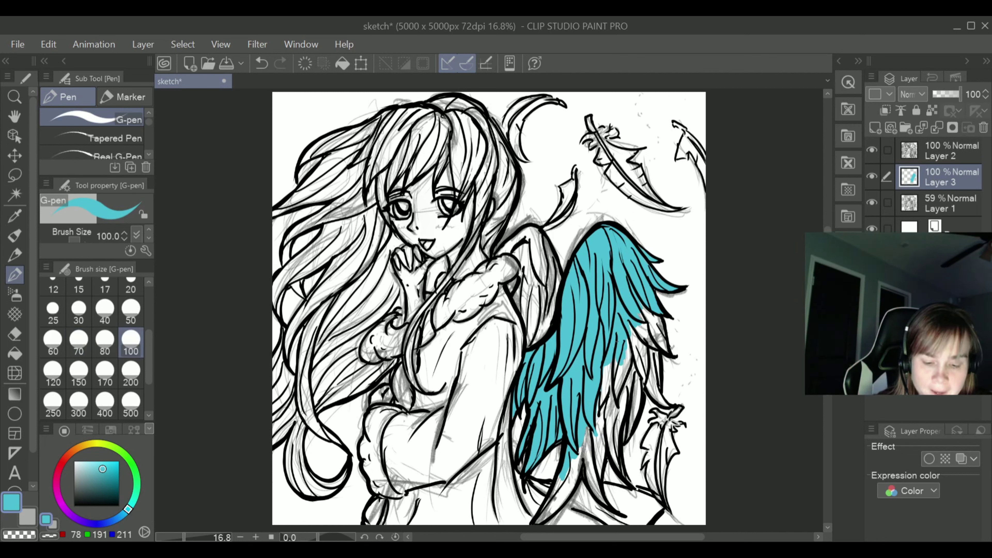
mouse_move(617, 331)
mouse_down()
mouse_move(616, 385)
mouse_move(625, 344)
mouse_up()
mouse_move(625, 344)
mouse_down()
mouse_move(621, 376)
mouse_move(618, 339)
mouse_move(610, 391)
mouse_move(608, 351)
mouse_move(598, 403)
mouse_move(597, 380)
mouse_move(602, 431)
mouse_move(619, 381)
mouse_move(614, 406)
mouse_move(638, 371)
mouse_move(638, 392)
mouse_move(626, 367)
mouse_move(631, 412)
mouse_move(634, 300)
mouse_move(637, 354)
mouse_move(629, 326)
mouse_move(639, 347)
mouse_move(638, 311)
mouse_move(646, 365)
mouse_move(639, 305)
mouse_move(660, 352)
mouse_move(641, 297)
mouse_move(656, 352)
mouse_move(641, 309)
mouse_move(662, 345)
mouse_move(655, 304)
mouse_move(663, 346)
mouse_move(644, 295)
mouse_move(655, 393)
mouse_move(640, 369)
mouse_move(655, 390)
mouse_up()
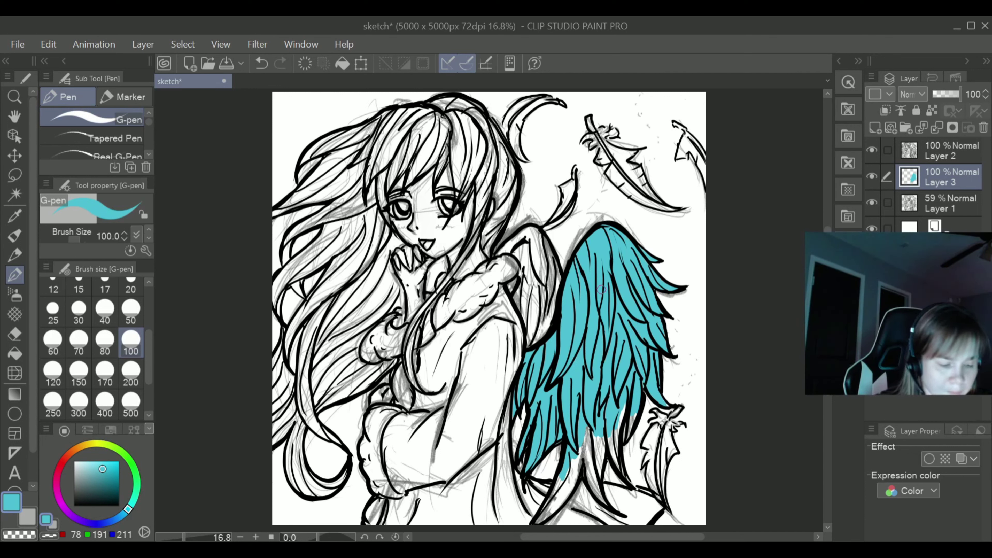
Paint the long feather tips at the bottom of the large wing turquoise with brush size 50
click(80, 307)
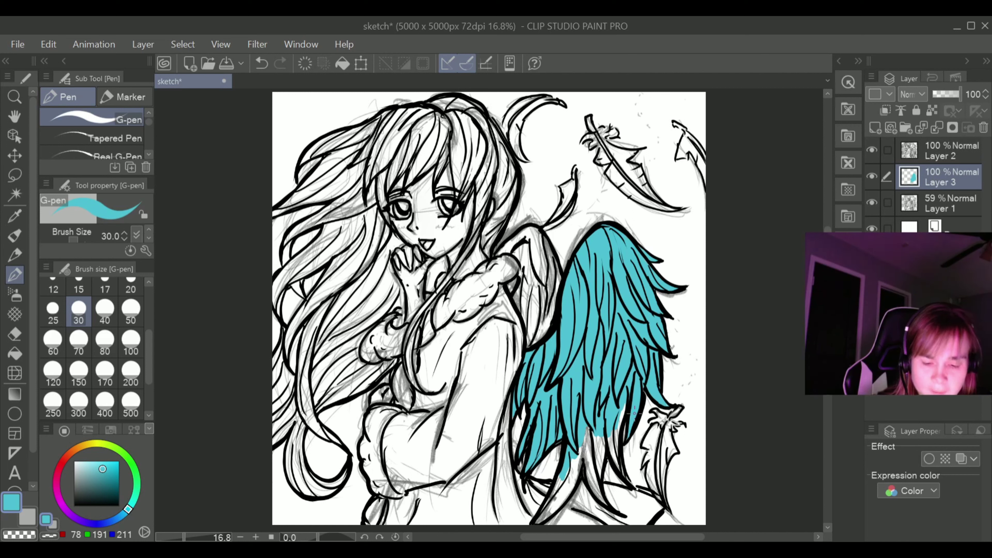
click(131, 311)
drag(623, 408, 621, 440)
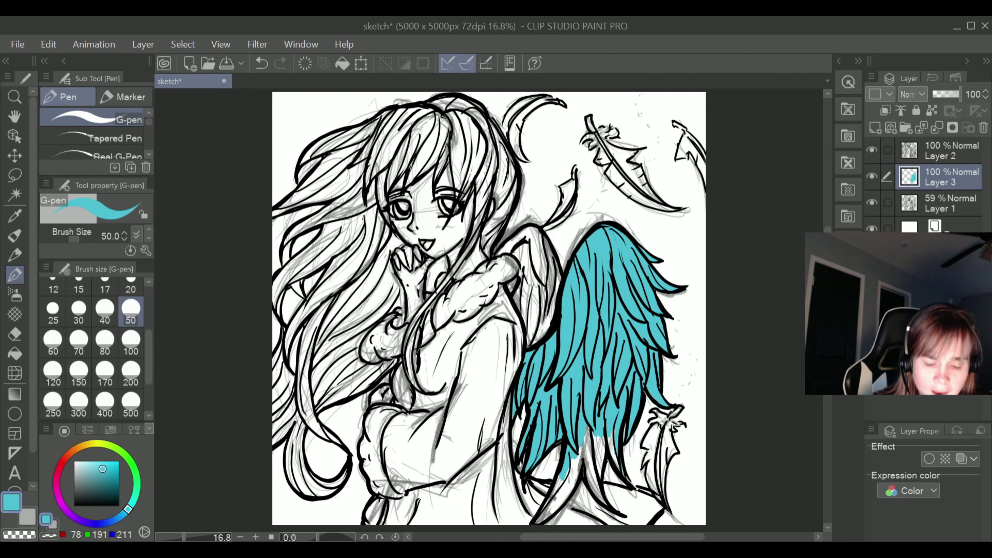
drag(613, 436, 618, 465)
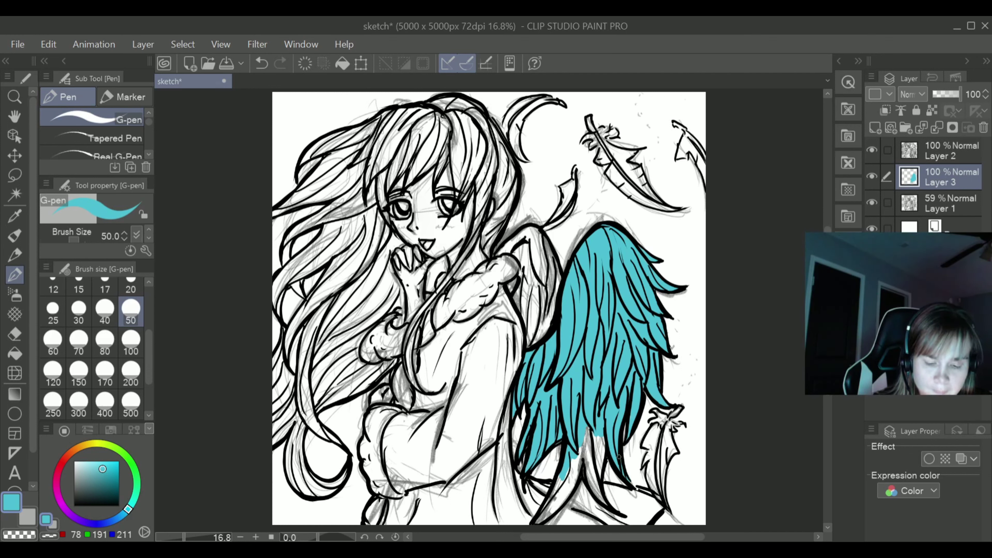
mouse_move(604, 436)
mouse_down()
mouse_move(600, 468)
mouse_move(590, 418)
mouse_move(590, 467)
mouse_up()
mouse_move(593, 445)
mouse_down()
mouse_move(589, 473)
mouse_move(601, 494)
mouse_up()
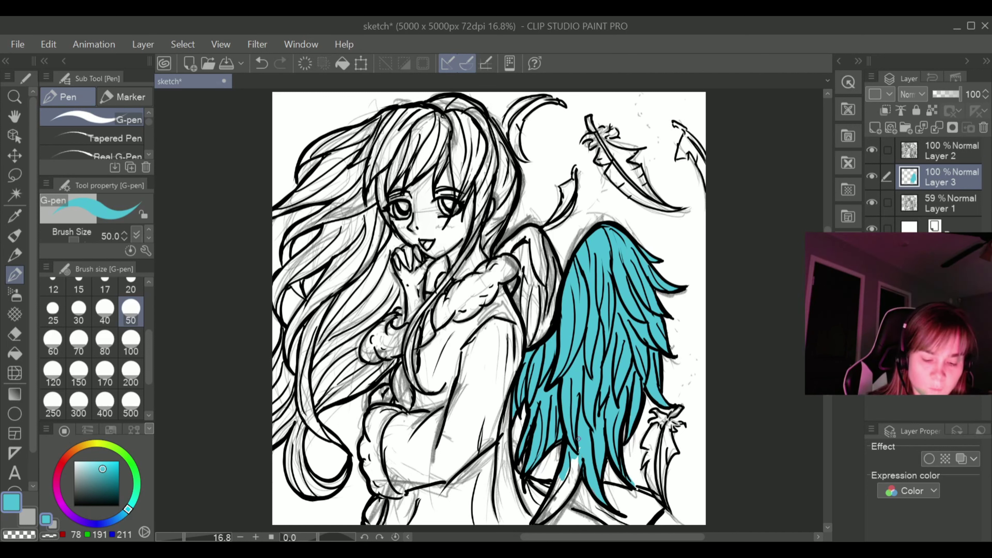
drag(573, 469, 570, 485)
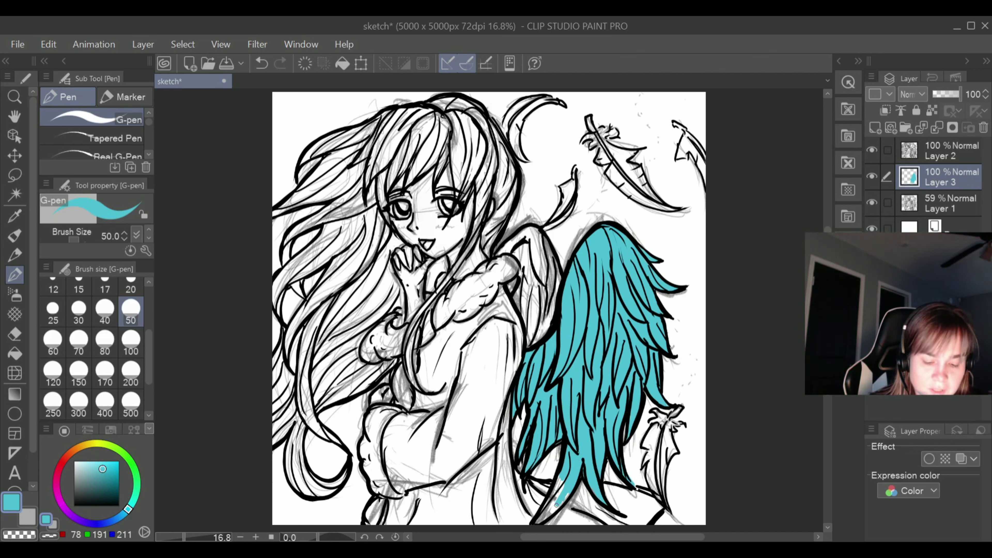
mouse_move(552, 510)
mouse_down()
mouse_move(564, 468)
mouse_move(554, 507)
mouse_up()
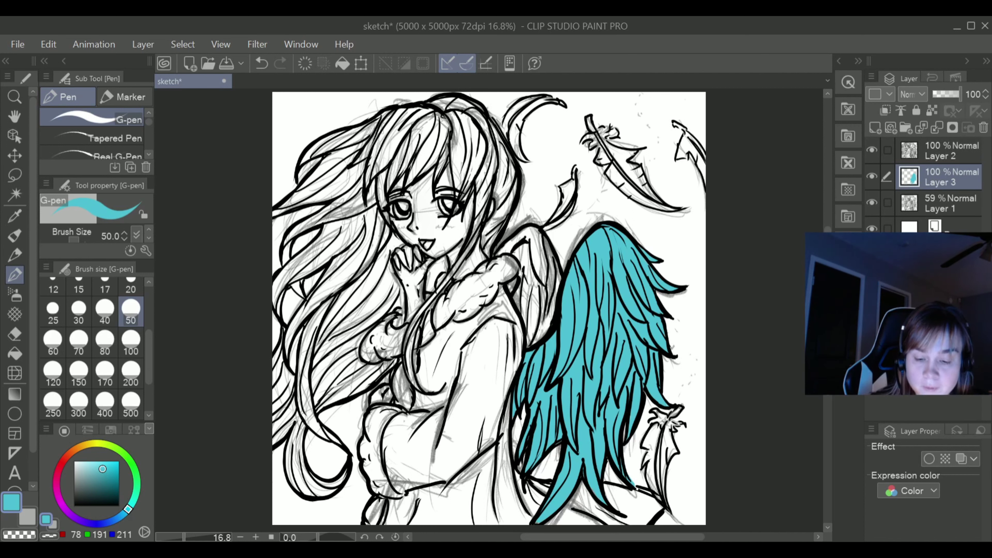
Color the smaller wing turquoise, using brush size 150 for its body and 70 for the narrow top edge behind the collar
scroll(489, 309, down, 2)
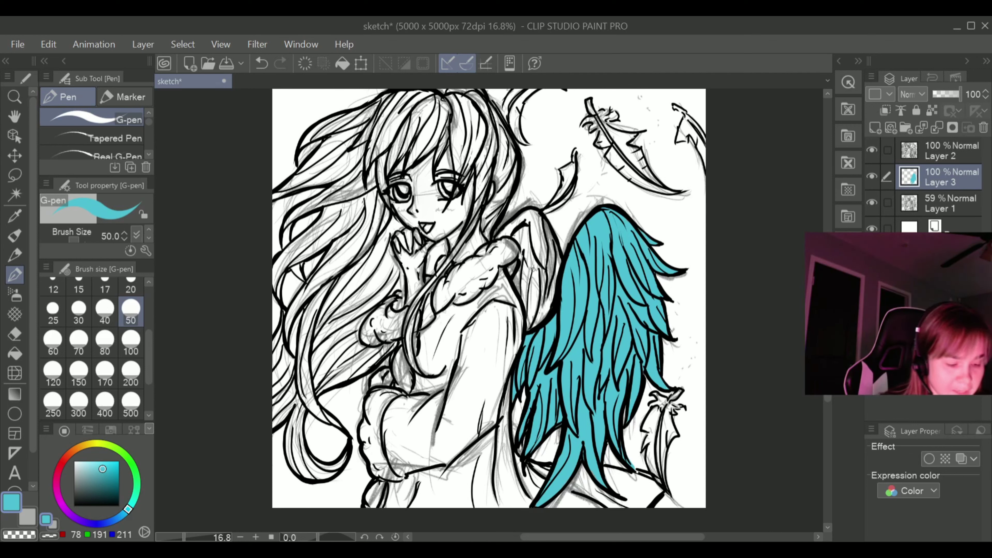
click(82, 369)
mouse_move(546, 285)
mouse_down()
mouse_move(543, 325)
mouse_move(542, 267)
mouse_move(536, 326)
mouse_move(535, 283)
mouse_move(531, 333)
mouse_move(526, 284)
mouse_move(530, 310)
mouse_up()
mouse_move(517, 276)
mouse_down()
mouse_move(530, 332)
mouse_move(539, 285)
mouse_move(547, 305)
mouse_move(539, 239)
mouse_move(554, 270)
mouse_move(543, 232)
mouse_move(559, 281)
mouse_move(539, 235)
mouse_move(529, 278)
mouse_move(522, 276)
mouse_move(535, 221)
mouse_move(546, 251)
mouse_move(536, 217)
mouse_move(549, 251)
mouse_up()
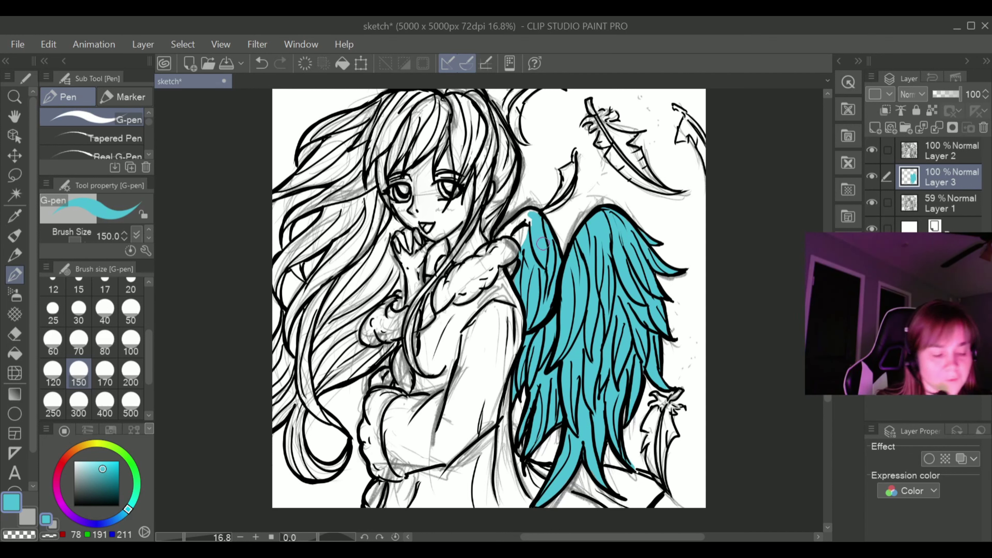
click(78, 340)
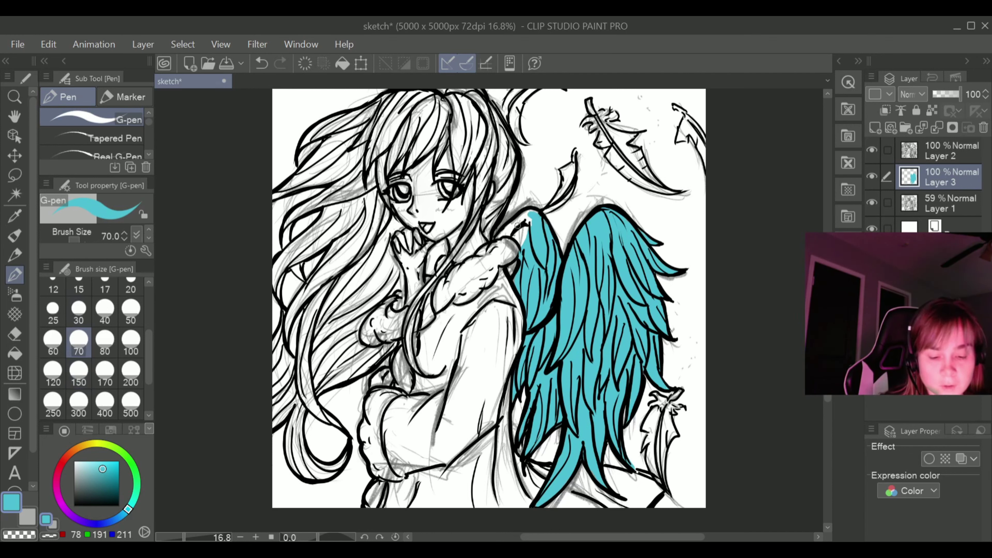
mouse_move(508, 230)
mouse_down()
mouse_move(510, 230)
mouse_move(528, 243)
mouse_move(531, 215)
mouse_move(525, 211)
mouse_up()
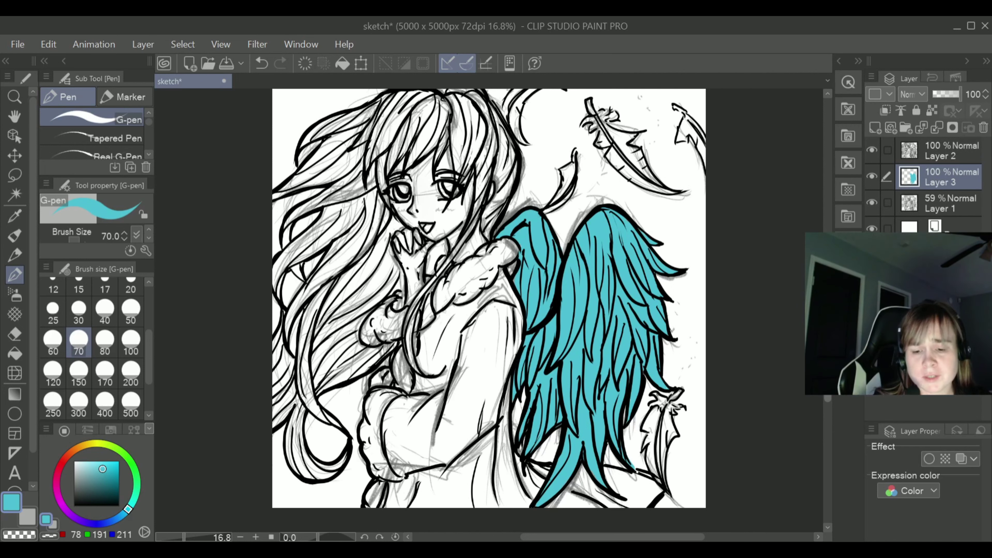
Mix a blue of RGB 40, 131, 217 and lay the first coat strokes just below the fur collar with brush size 70
drag(828, 235, 835, 225)
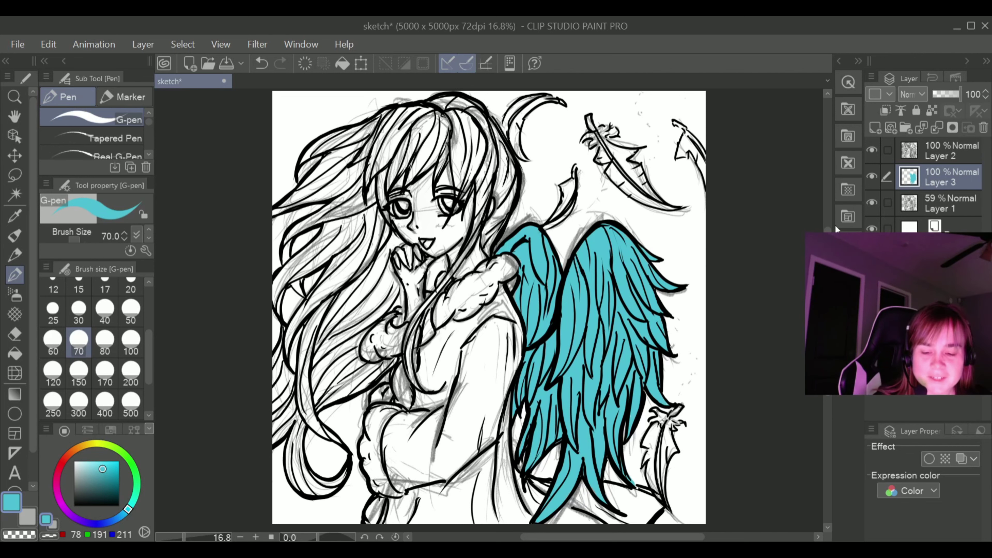
scroll(834, 225, down, 2)
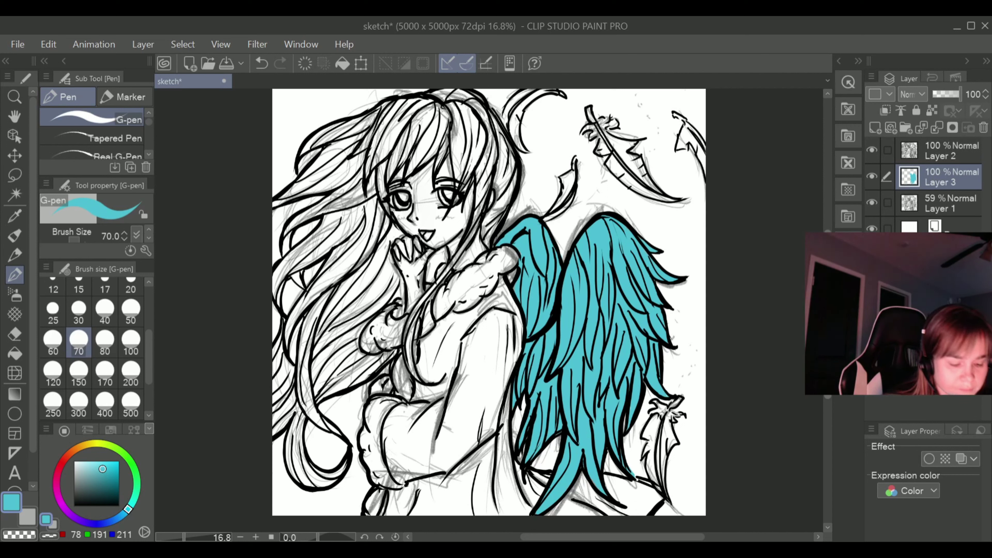
drag(128, 509, 117, 520)
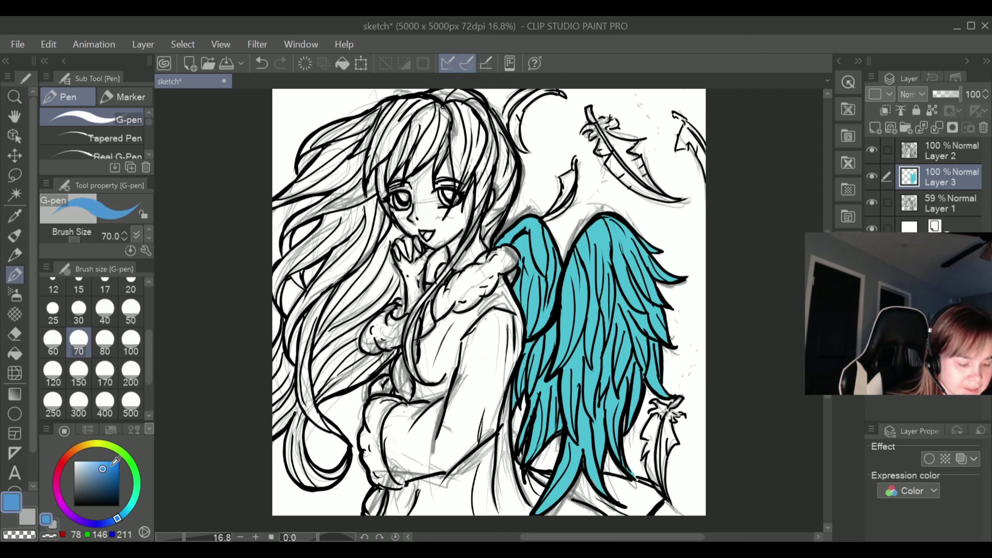
drag(108, 468, 110, 468)
mouse_move(460, 320)
mouse_down()
mouse_move(435, 349)
mouse_move(455, 318)
mouse_up()
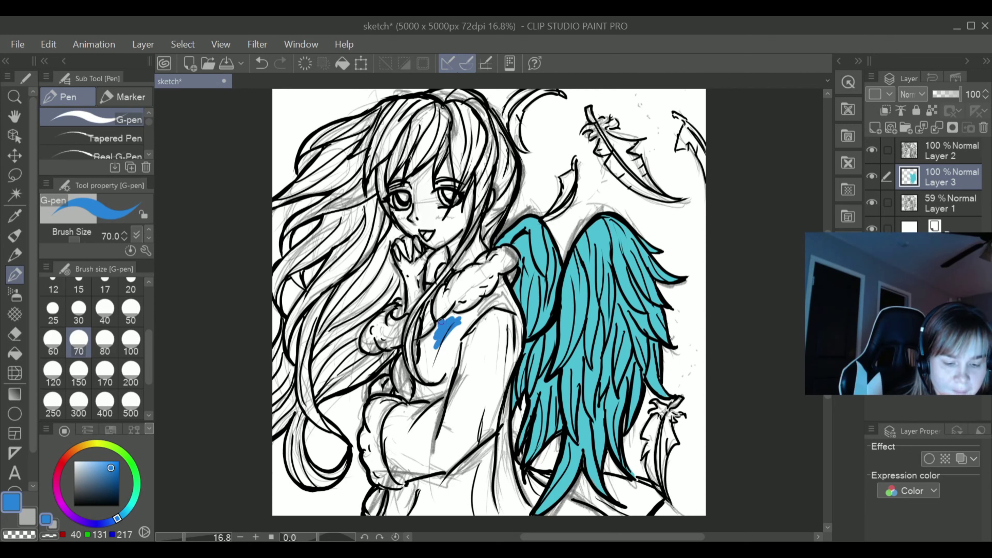
drag(453, 316, 481, 309)
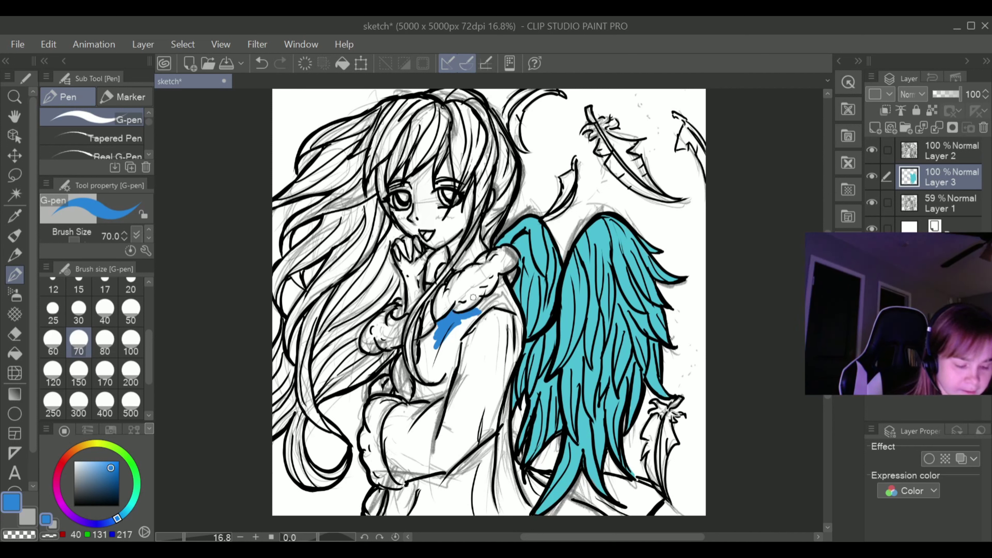
Darken the blue to RGB 25, 113, 197 and paint the coat's shoulder beneath the fur collar with brush sizes 100 and 50
drag(111, 468, 113, 471)
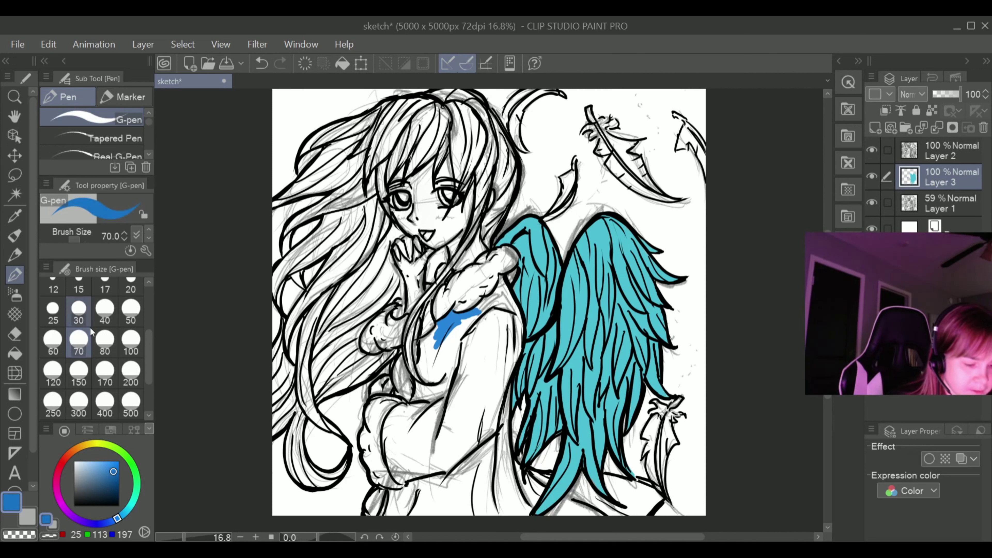
click(58, 330)
click(131, 340)
mouse_move(463, 334)
mouse_down()
mouse_move(469, 318)
mouse_move(443, 340)
mouse_move(440, 332)
mouse_move(501, 289)
mouse_up()
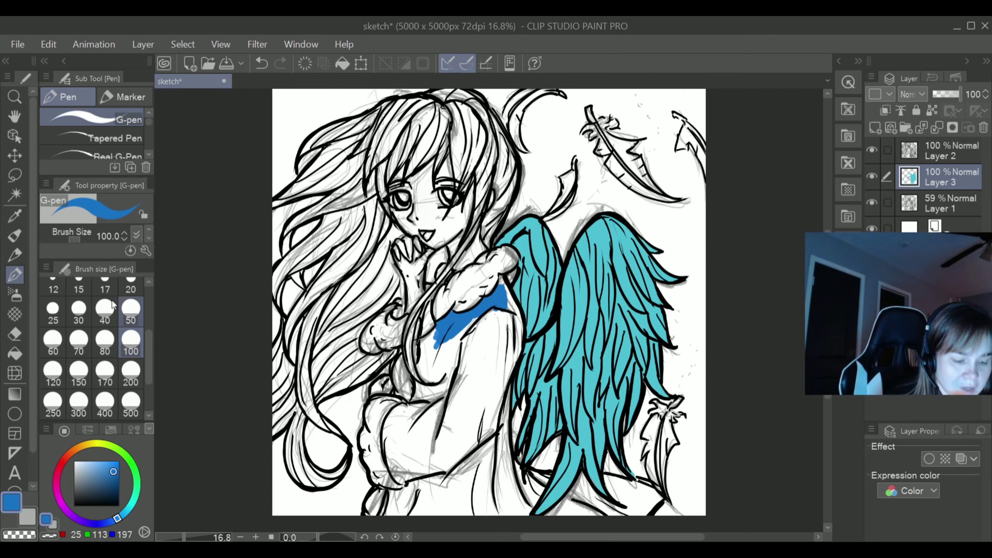
click(132, 309)
mouse_move(504, 303)
mouse_down()
mouse_move(511, 289)
mouse_move(500, 276)
mouse_move(519, 319)
mouse_move(515, 307)
mouse_up()
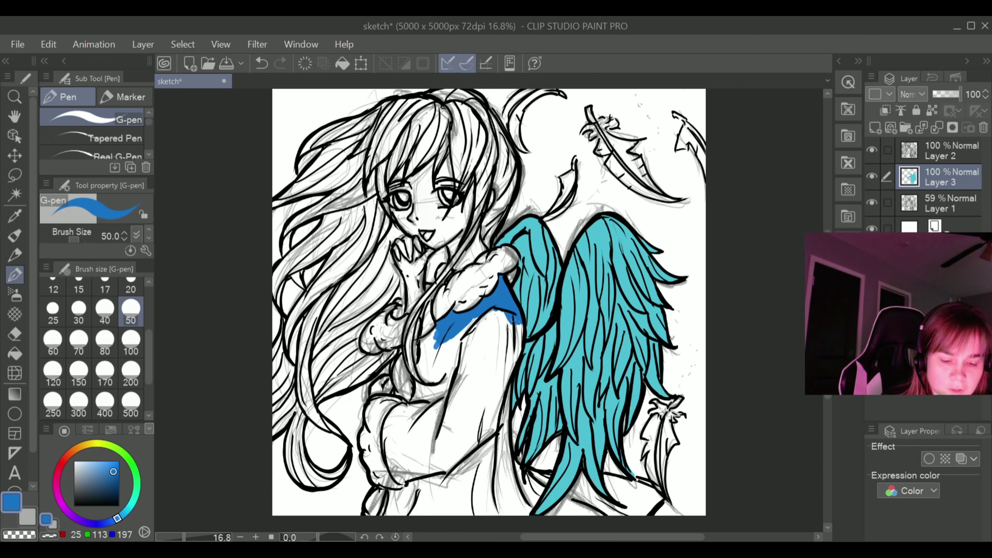
Fill the coat's chest and the outer edges of the upper sleeve with blue at brush size 100
key(bracketright)
key(bracketright)
key(bracketright)
key(bracketright)
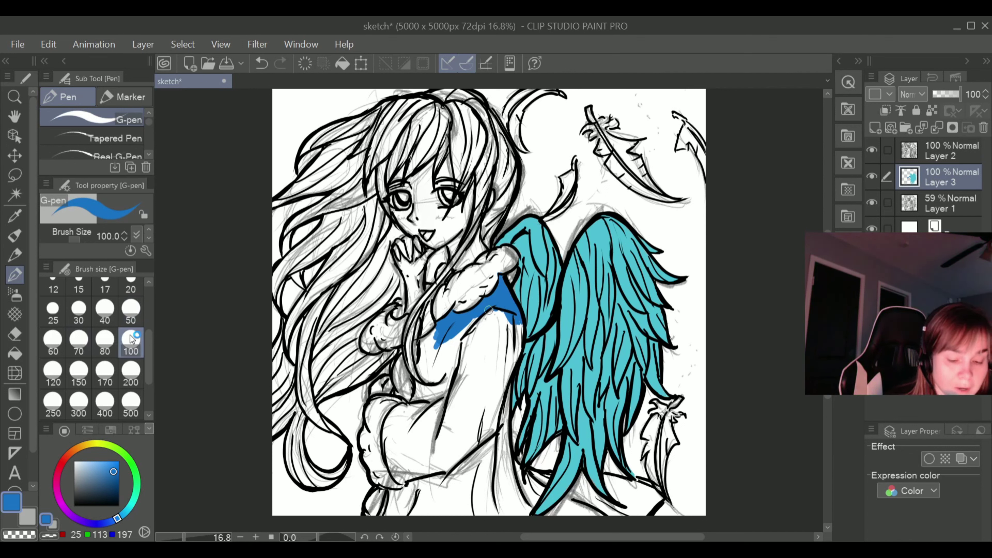
mouse_move(517, 321)
mouse_down()
mouse_move(500, 391)
mouse_move(499, 314)
mouse_move(496, 343)
mouse_move(471, 317)
mouse_move(459, 343)
mouse_move(468, 327)
mouse_move(423, 343)
mouse_move(445, 344)
mouse_move(449, 367)
mouse_move(459, 354)
mouse_move(450, 385)
mouse_move(440, 373)
mouse_move(436, 385)
mouse_move(432, 350)
mouse_move(424, 369)
mouse_move(423, 356)
mouse_up()
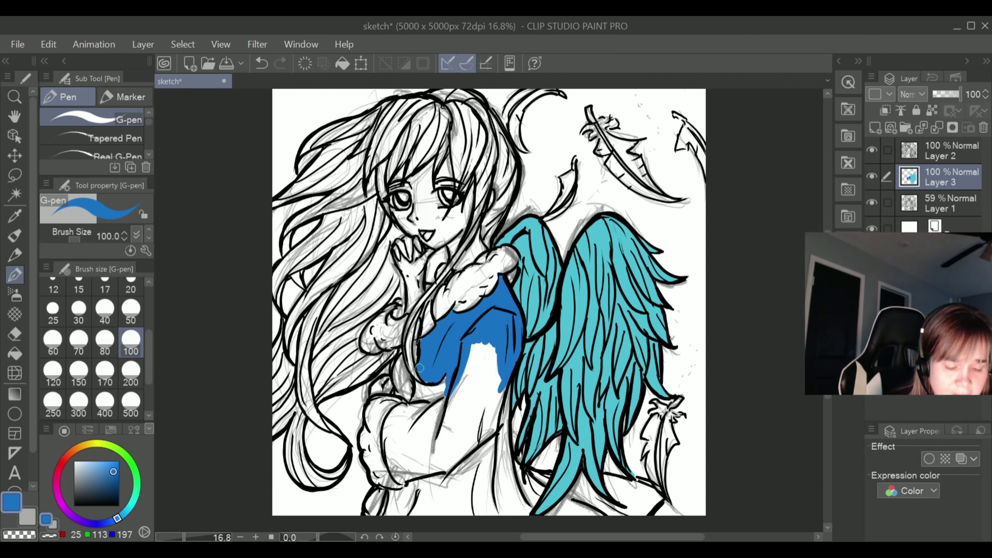
mouse_move(437, 365)
mouse_down()
mouse_move(439, 403)
mouse_move(430, 389)
mouse_move(422, 402)
mouse_move(423, 387)
mouse_move(413, 395)
mouse_move(421, 391)
mouse_up()
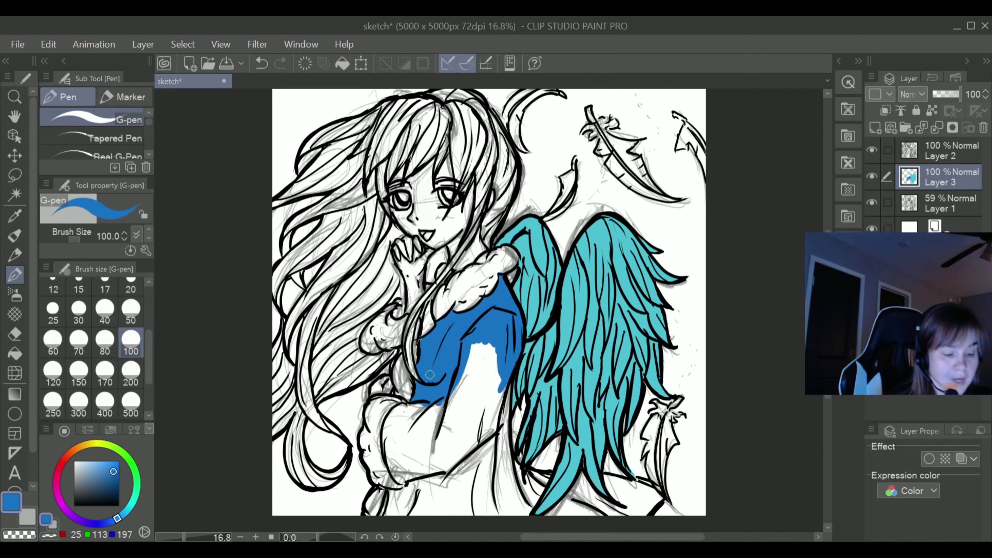
Fill the rest of the sleeve with blue at brush size 150 and the coat's lower body at size 200
click(81, 366)
mouse_move(503, 374)
mouse_down()
mouse_move(494, 407)
mouse_move(504, 378)
mouse_move(500, 453)
mouse_move(504, 374)
mouse_move(507, 453)
mouse_move(510, 366)
mouse_move(501, 440)
mouse_move(510, 380)
mouse_move(496, 395)
mouse_move(497, 340)
mouse_move(483, 339)
mouse_move(464, 364)
mouse_move(454, 403)
mouse_move(425, 442)
mouse_move(420, 409)
mouse_move(400, 409)
mouse_move(400, 463)
mouse_move(413, 437)
mouse_move(405, 439)
mouse_move(421, 472)
mouse_move(394, 422)
mouse_up()
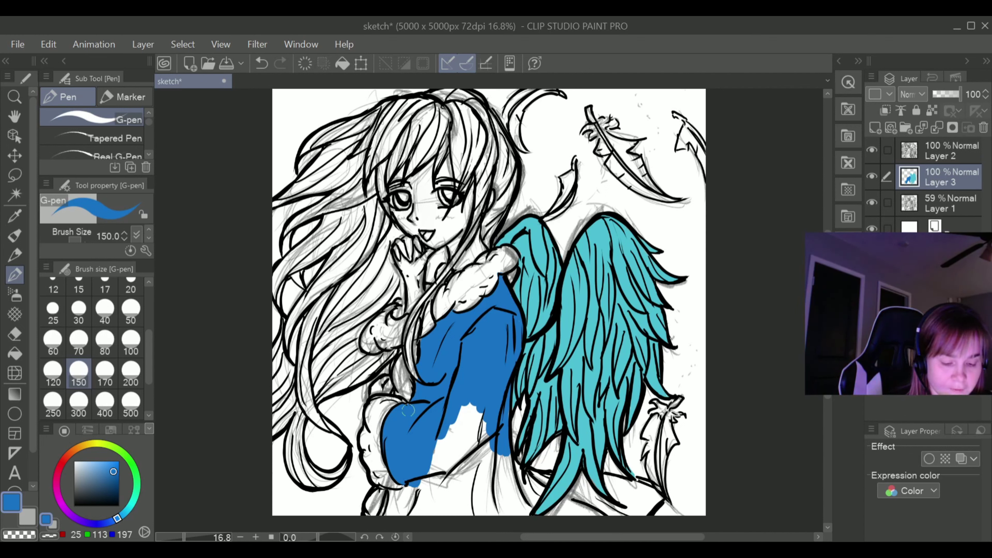
mouse_move(447, 420)
mouse_down()
mouse_move(424, 476)
mouse_move(467, 405)
mouse_move(444, 469)
mouse_move(474, 412)
mouse_move(449, 461)
mouse_move(485, 435)
mouse_move(473, 458)
mouse_move(485, 432)
mouse_move(478, 449)
mouse_move(506, 467)
mouse_move(498, 444)
mouse_move(512, 489)
mouse_move(506, 446)
mouse_move(514, 498)
mouse_move(492, 441)
mouse_move(499, 509)
mouse_move(478, 469)
mouse_up()
click(129, 370)
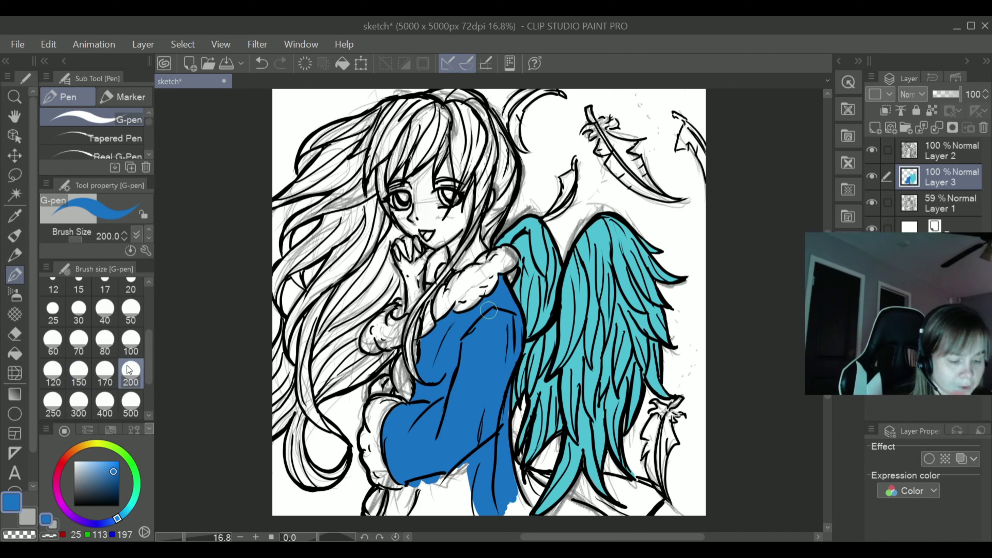
mouse_move(457, 469)
mouse_down()
mouse_move(432, 489)
mouse_move(457, 473)
mouse_move(448, 465)
mouse_move(393, 515)
mouse_move(416, 503)
mouse_move(393, 492)
mouse_move(406, 492)
mouse_move(408, 511)
mouse_move(419, 516)
mouse_move(483, 487)
mouse_move(488, 501)
mouse_move(462, 514)
mouse_move(520, 505)
mouse_move(518, 516)
mouse_move(528, 496)
mouse_move(512, 488)
mouse_move(512, 467)
mouse_move(534, 486)
mouse_move(546, 465)
mouse_up()
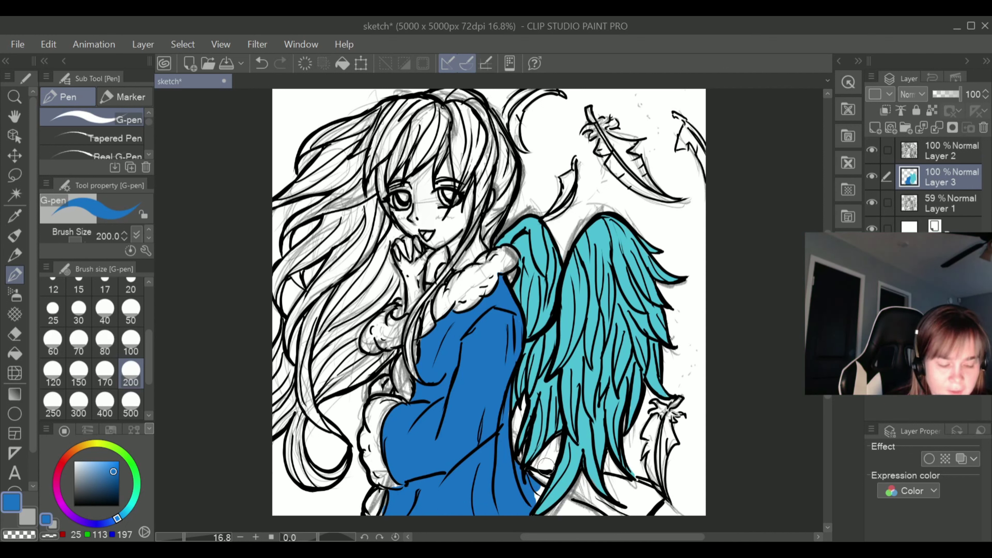
Extend the blue into the coat's flared tail beneath the wing tips with brush size 150
click(79, 371)
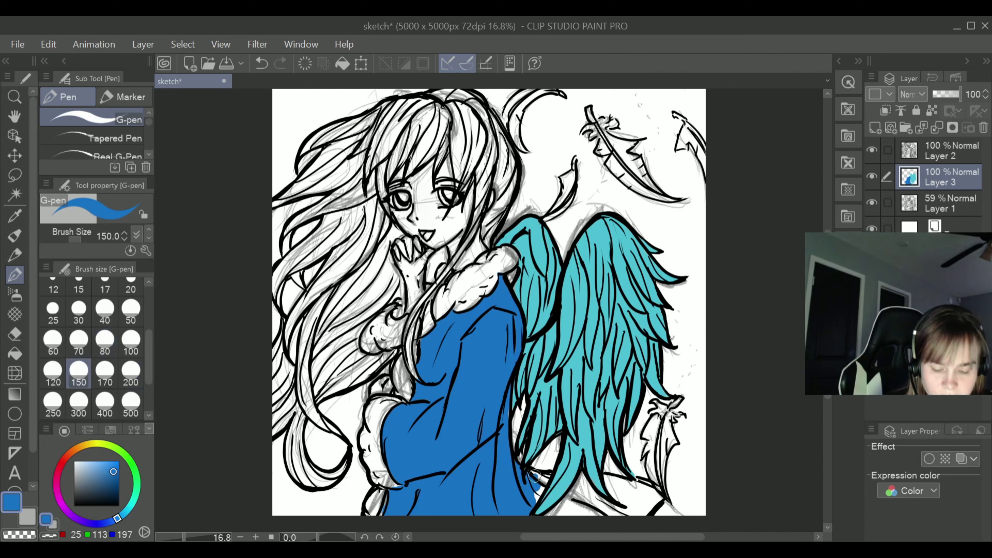
mouse_move(535, 474)
mouse_down()
mouse_move(532, 505)
mouse_move(544, 477)
mouse_move(530, 500)
mouse_move(580, 491)
mouse_move(547, 525)
mouse_move(590, 504)
mouse_move(577, 502)
mouse_move(583, 487)
mouse_move(553, 518)
mouse_move(584, 485)
mouse_move(580, 504)
mouse_move(584, 474)
mouse_move(581, 501)
mouse_move(590, 518)
mouse_move(589, 481)
mouse_move(593, 521)
mouse_up()
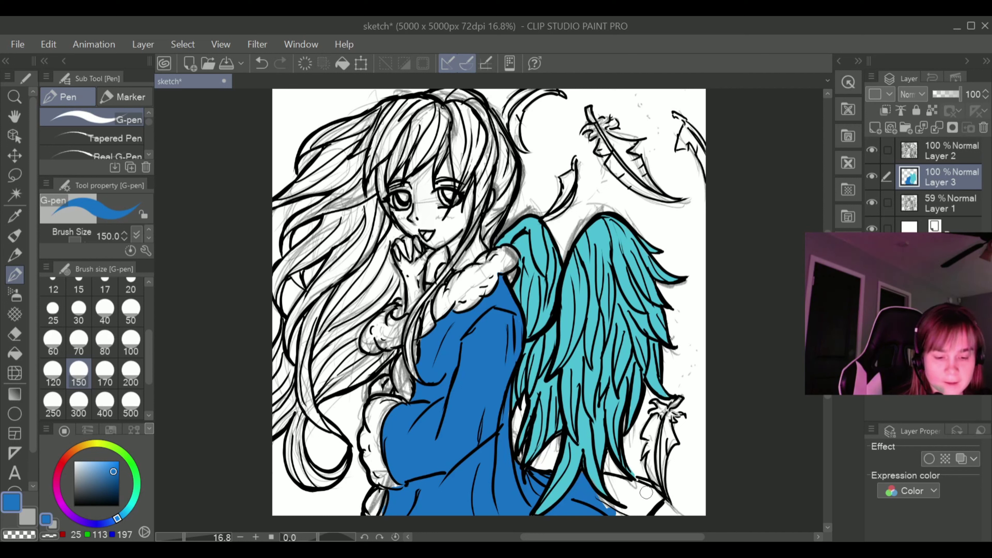
mouse_move(602, 502)
mouse_down()
mouse_move(618, 521)
mouse_move(590, 495)
mouse_move(635, 521)
mouse_move(593, 494)
mouse_move(636, 513)
mouse_move(650, 505)
mouse_move(621, 484)
mouse_move(615, 499)
mouse_move(612, 475)
mouse_up()
Fill the remaining white gaps at the far end of the coat's tail with blue, using brush size 80
click(105, 340)
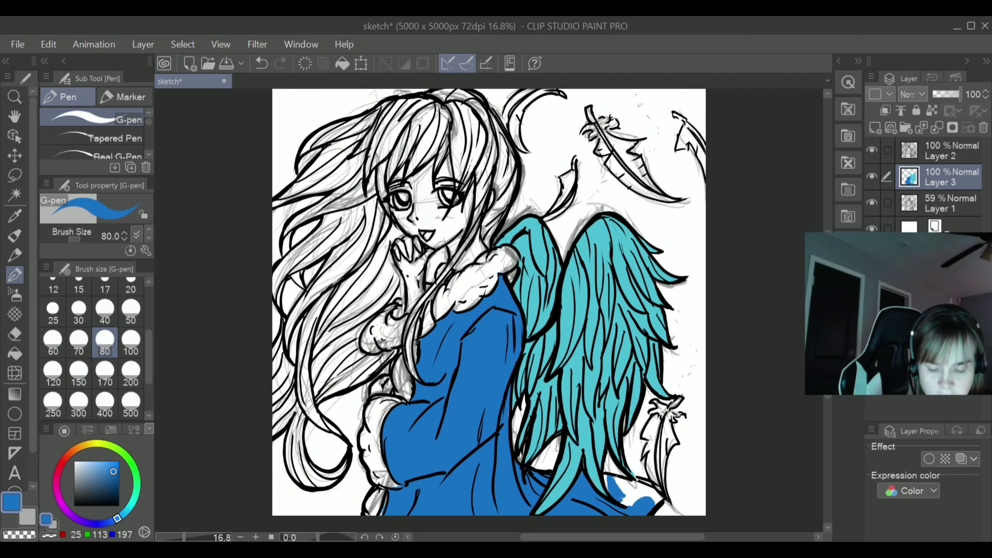
key(ctrl+z)
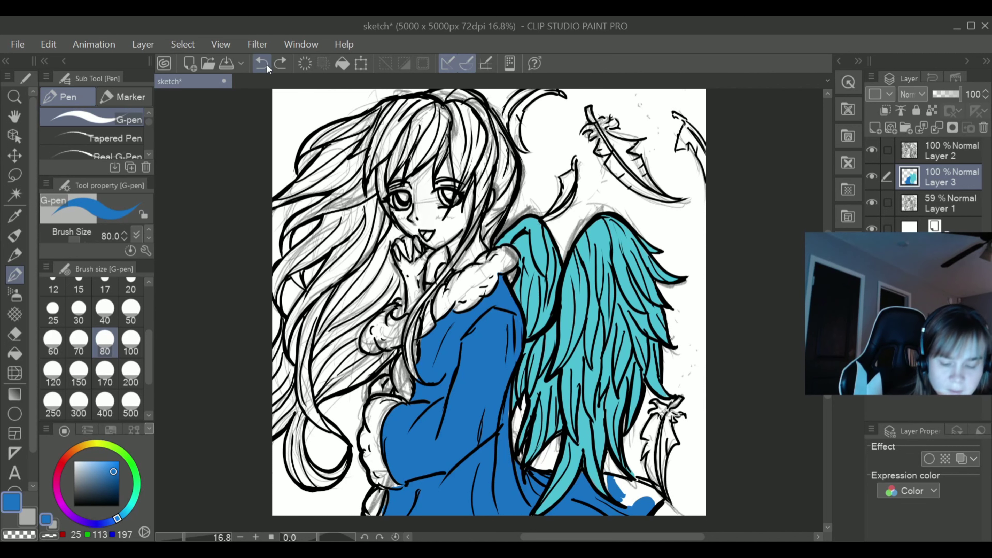
drag(614, 490, 618, 482)
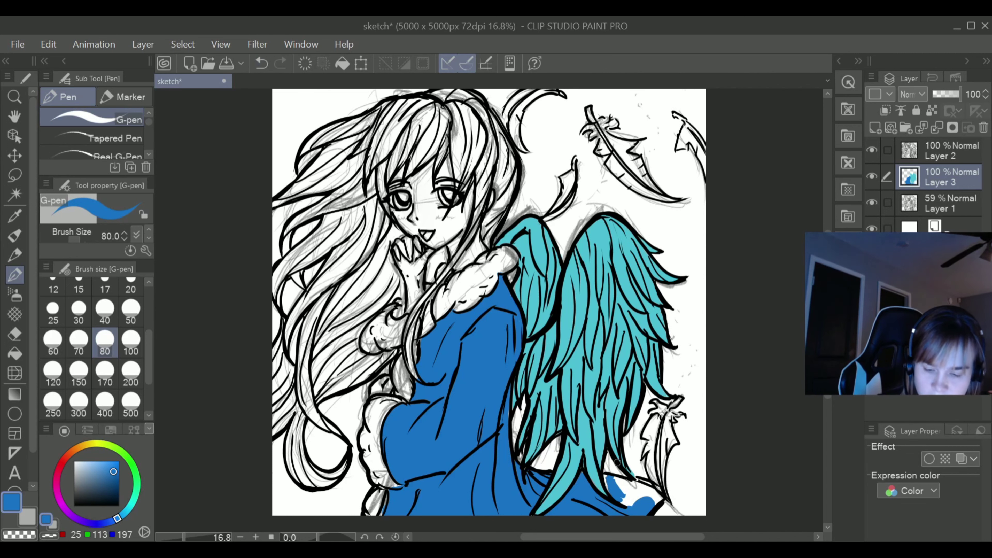
scroll(800, 304, down, 2)
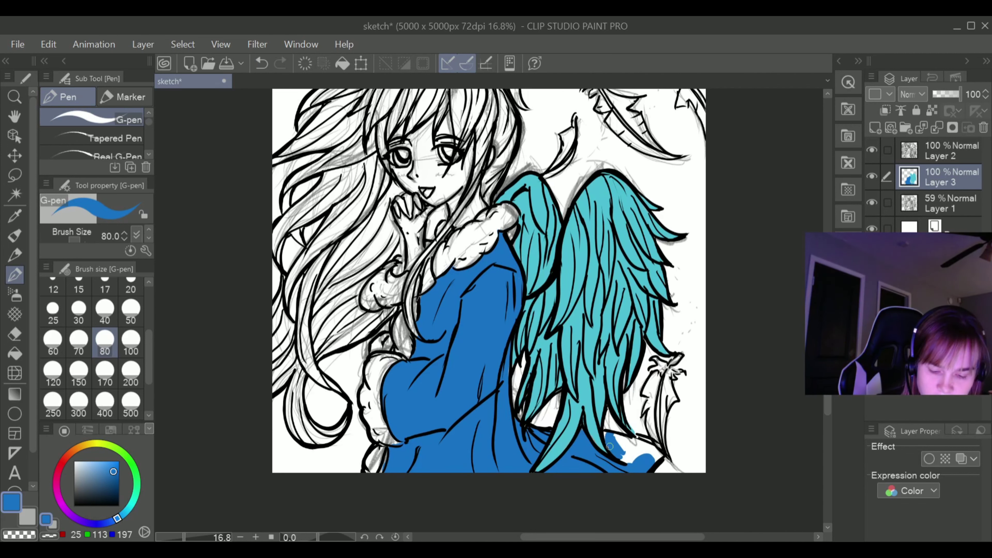
mouse_move(607, 433)
mouse_down()
mouse_move(581, 450)
mouse_move(584, 429)
mouse_move(595, 457)
mouse_move(632, 444)
mouse_move(620, 451)
mouse_move(628, 457)
mouse_move(615, 438)
mouse_move(633, 441)
mouse_move(614, 436)
mouse_move(656, 456)
mouse_up()
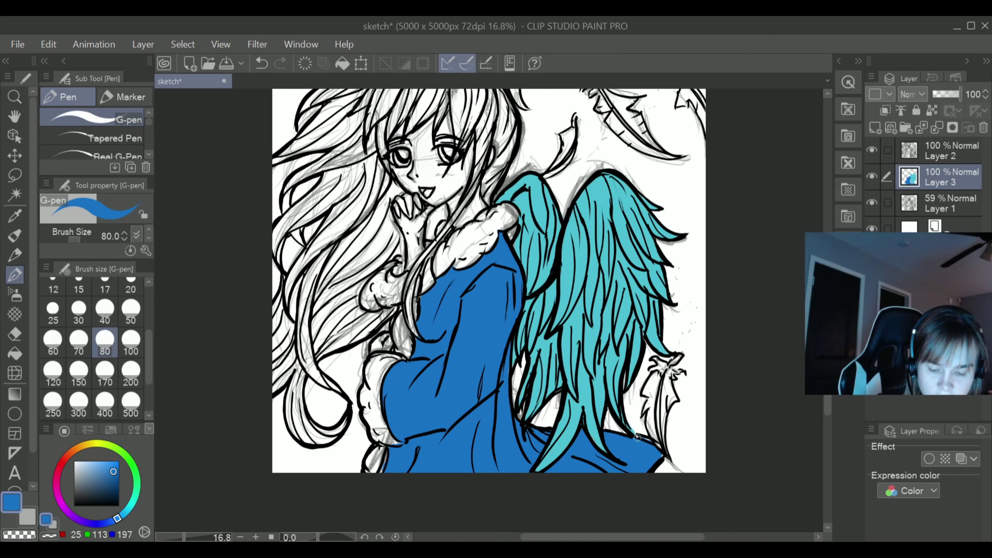
drag(637, 437, 650, 443)
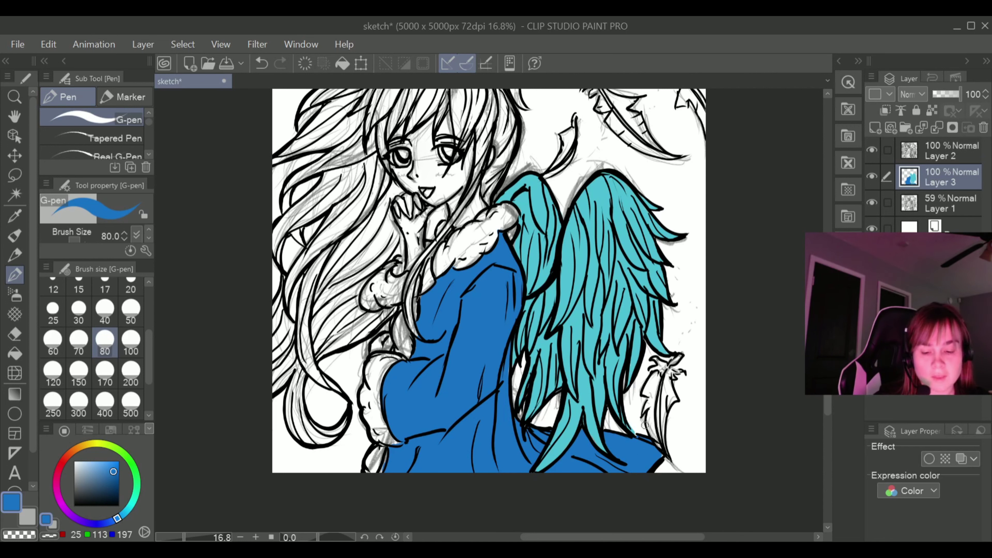
Try an orange hair color of RGB 244, 161, 42 with a single stroke on the bangs
scroll(488, 309, up, 3)
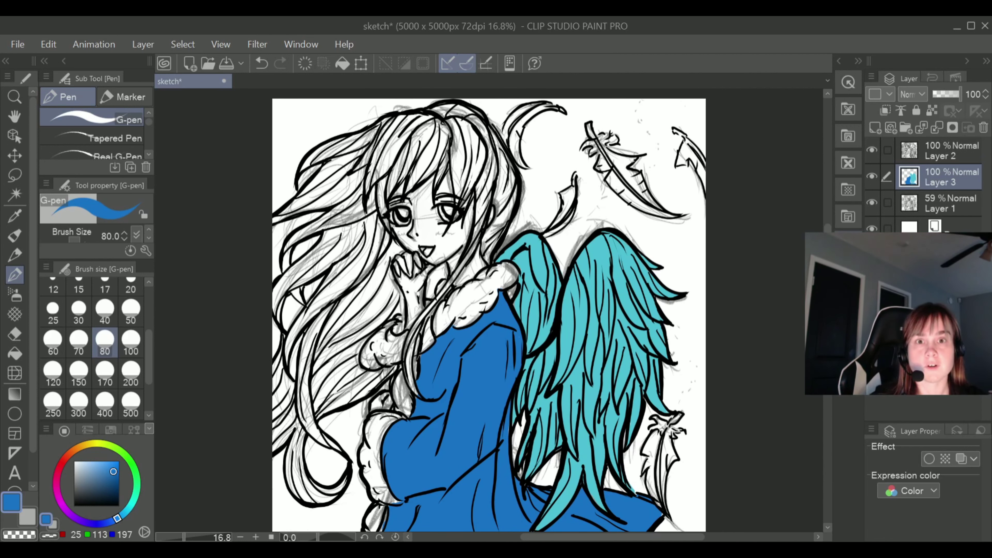
scroll(489, 311, down, 1)
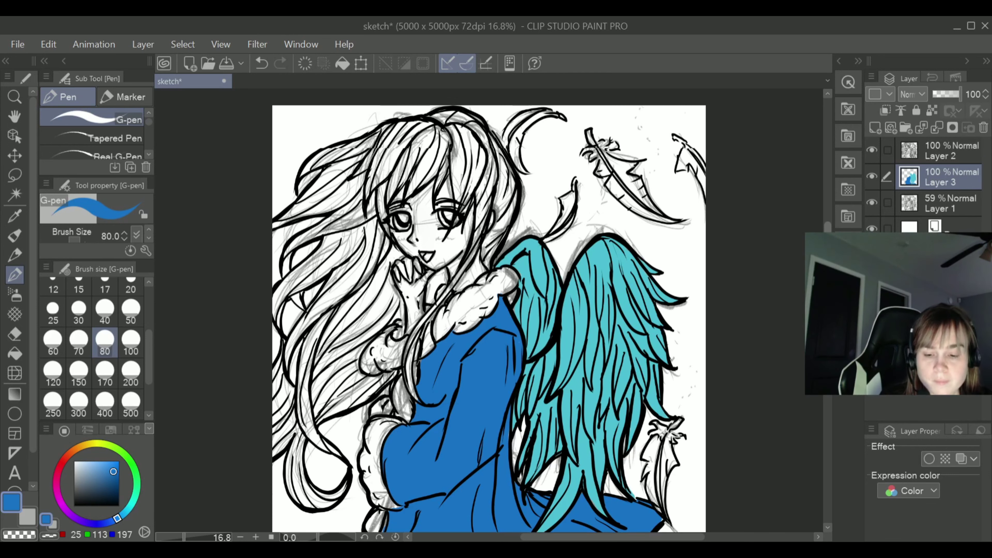
drag(92, 442, 89, 445)
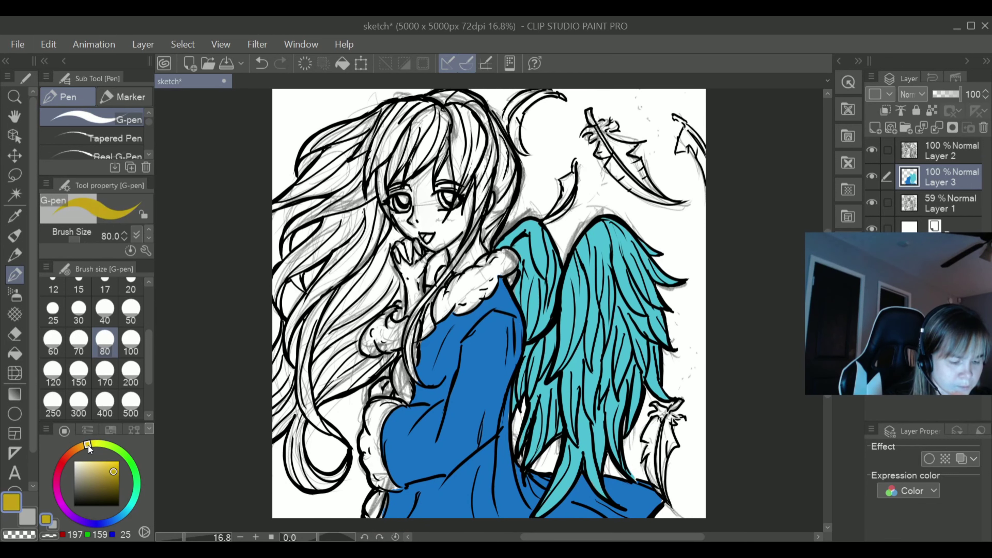
click(97, 461)
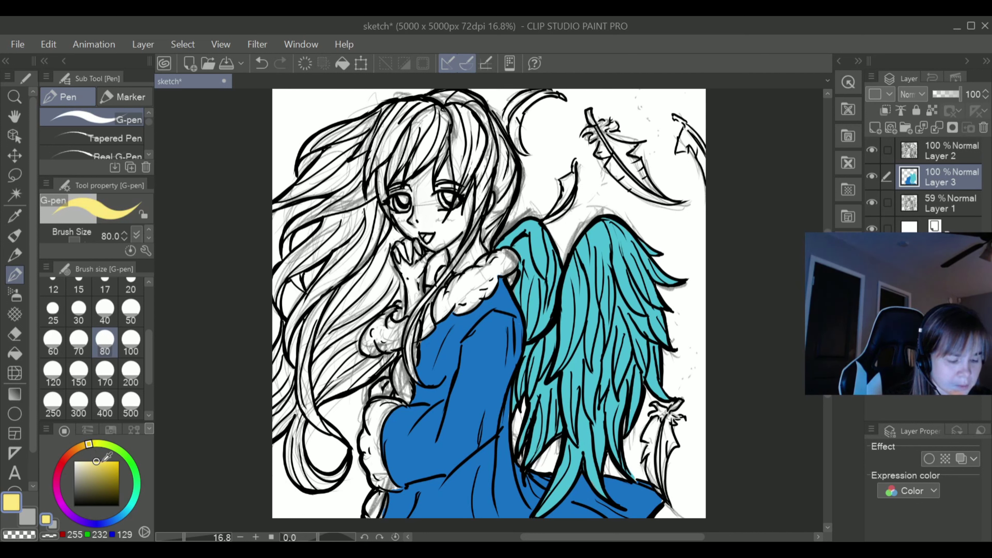
click(97, 467)
drag(88, 444, 79, 447)
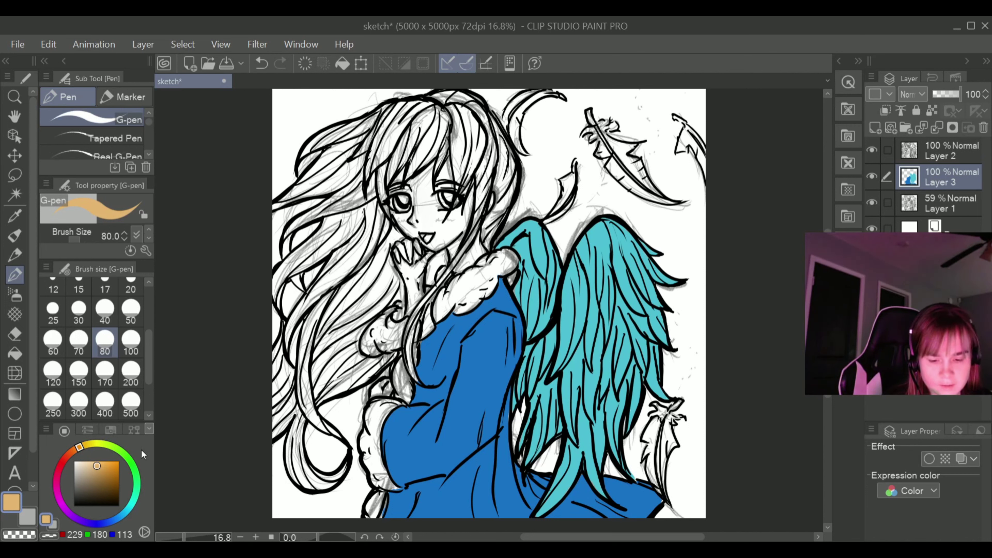
click(81, 446)
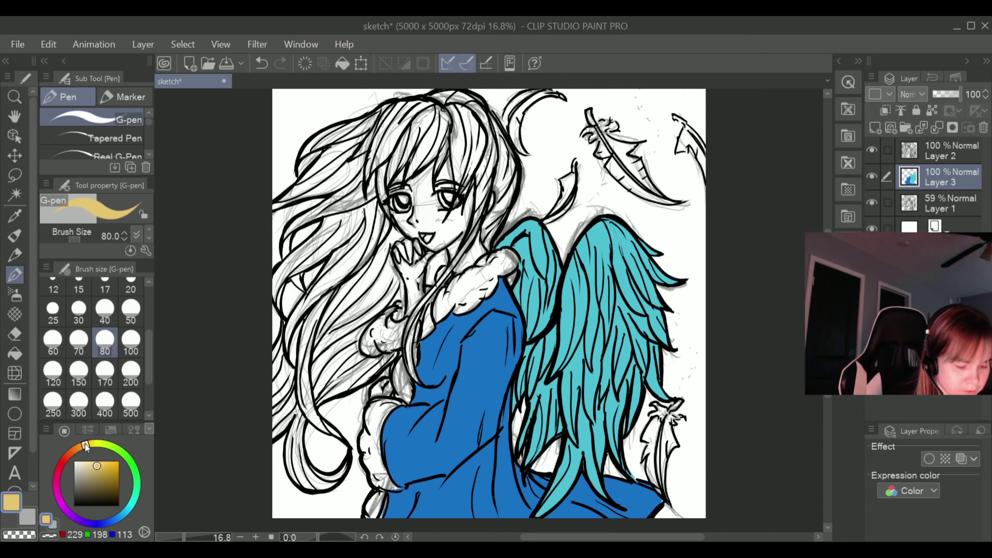
mouse_move(80, 447)
mouse_down()
mouse_move(66, 457)
mouse_move(115, 471)
mouse_move(112, 485)
mouse_move(110, 476)
mouse_up()
drag(70, 453, 112, 463)
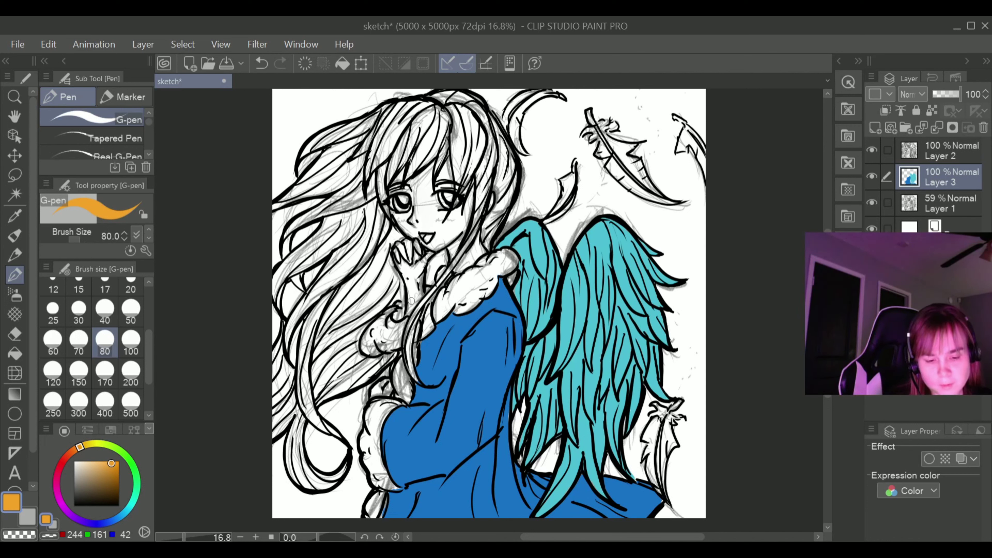
drag(426, 132, 413, 166)
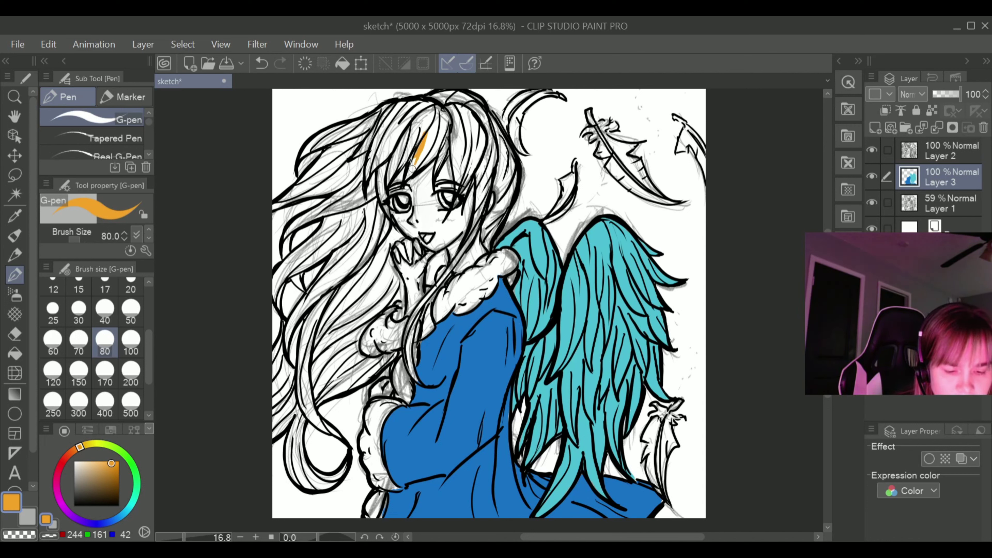
Change the hair color to golden yellow, RGB 255, 196, 64, and fill the bangs and top of the crown with it
mouse_move(96, 440)
mouse_down()
mouse_move(84, 447)
mouse_move(108, 461)
mouse_up()
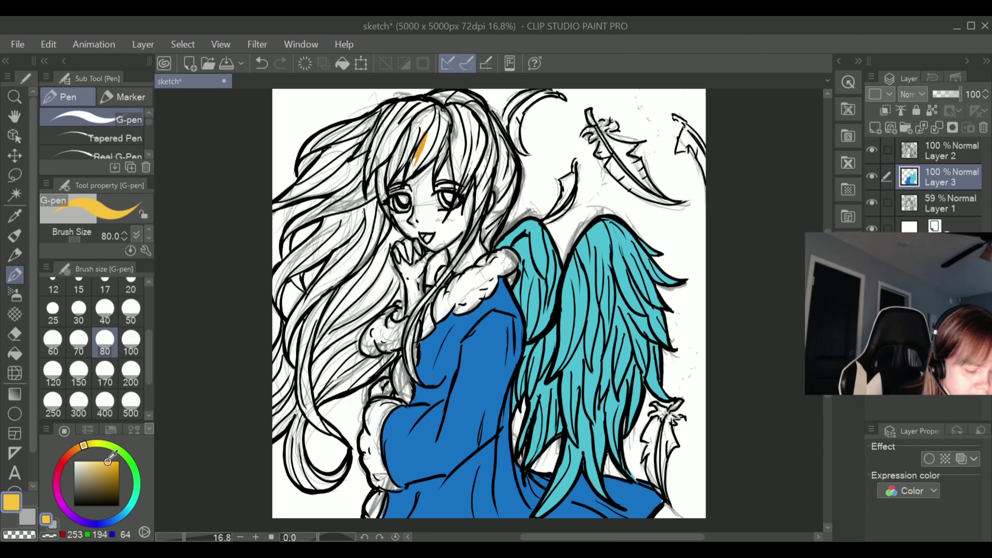
mouse_move(429, 130)
mouse_down()
mouse_move(408, 175)
mouse_move(447, 135)
mouse_move(441, 118)
mouse_move(429, 129)
mouse_move(446, 113)
mouse_up()
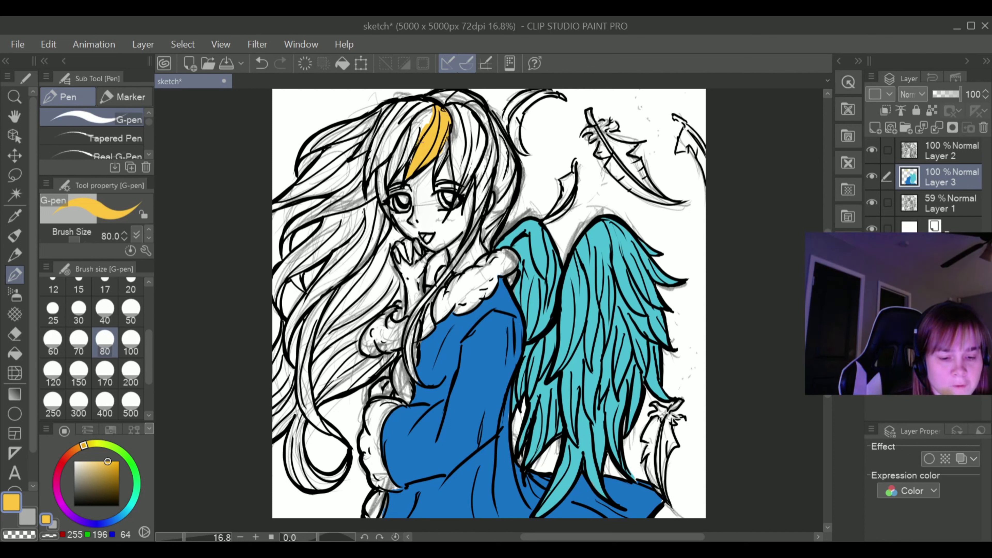
mouse_move(415, 148)
mouse_down()
mouse_move(428, 111)
mouse_move(408, 109)
mouse_move(414, 103)
mouse_up()
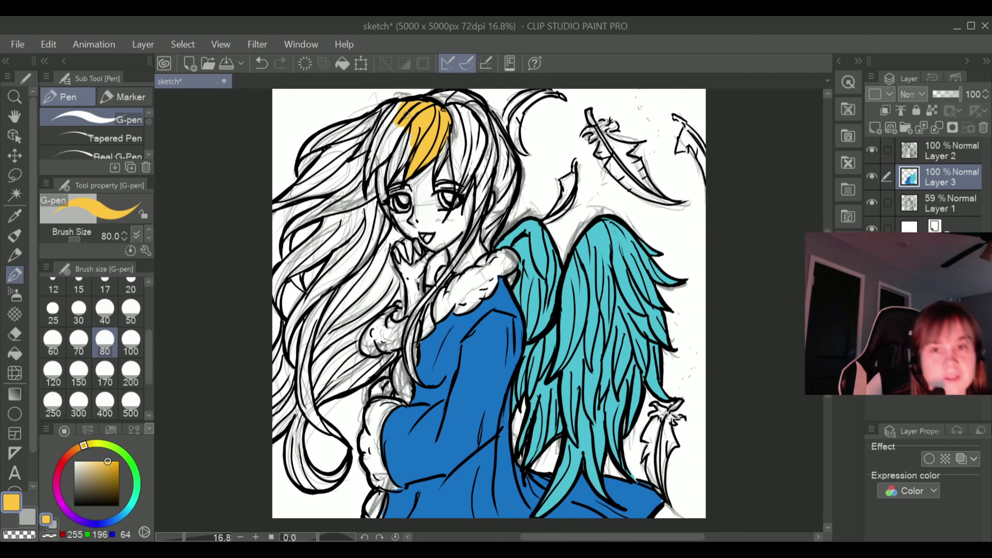
mouse_move(398, 113)
mouse_down()
mouse_move(374, 125)
mouse_move(397, 109)
mouse_move(373, 155)
mouse_move(372, 141)
mouse_move(369, 170)
mouse_move(379, 154)
mouse_move(370, 171)
mouse_move(414, 121)
mouse_move(378, 159)
mouse_move(402, 120)
mouse_move(393, 125)
mouse_move(402, 144)
mouse_move(388, 177)
mouse_move(397, 144)
mouse_move(383, 172)
mouse_move(378, 162)
mouse_move(387, 156)
mouse_move(387, 219)
mouse_up()
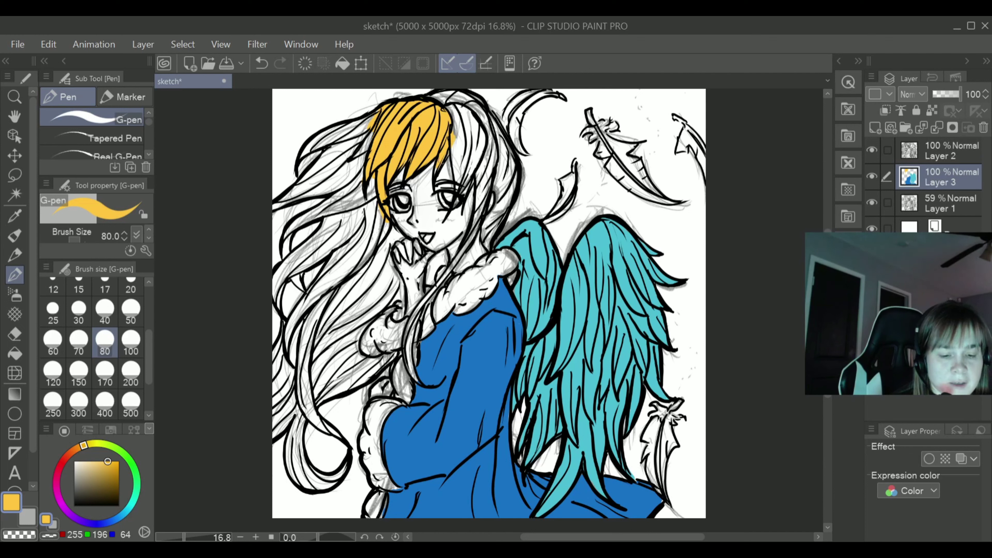
mouse_move(454, 118)
mouse_down()
mouse_move(456, 151)
mouse_move(454, 102)
mouse_move(438, 94)
mouse_move(471, 99)
mouse_move(461, 102)
mouse_up()
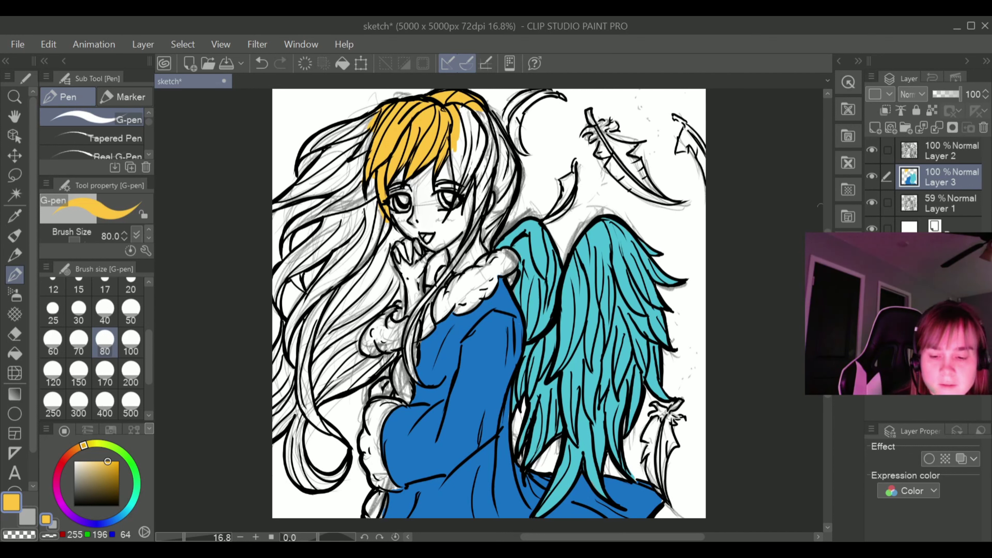
Fill the hair along the back of the head, down to the fur collar beside the wing, with golden yellow
scroll(474, 148, up, 2)
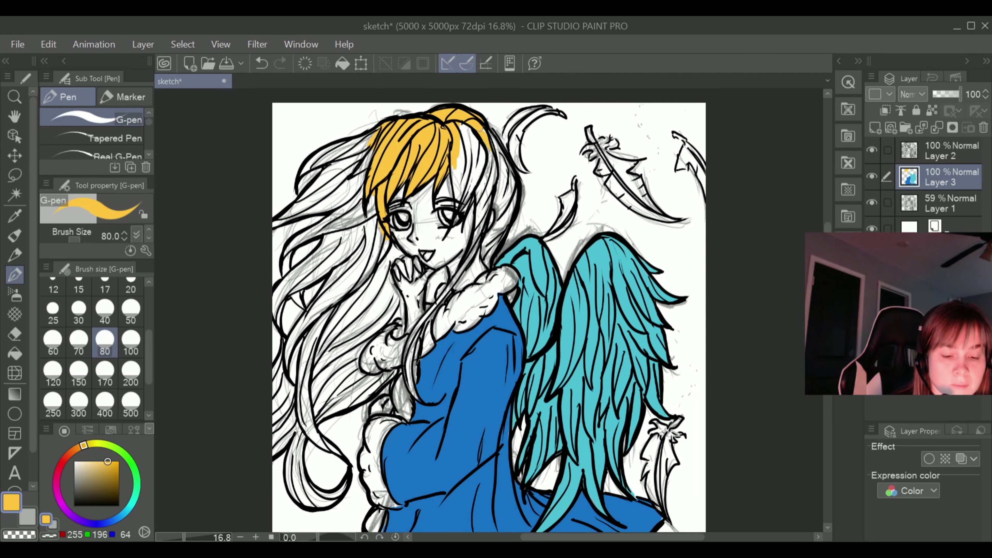
drag(491, 142, 506, 170)
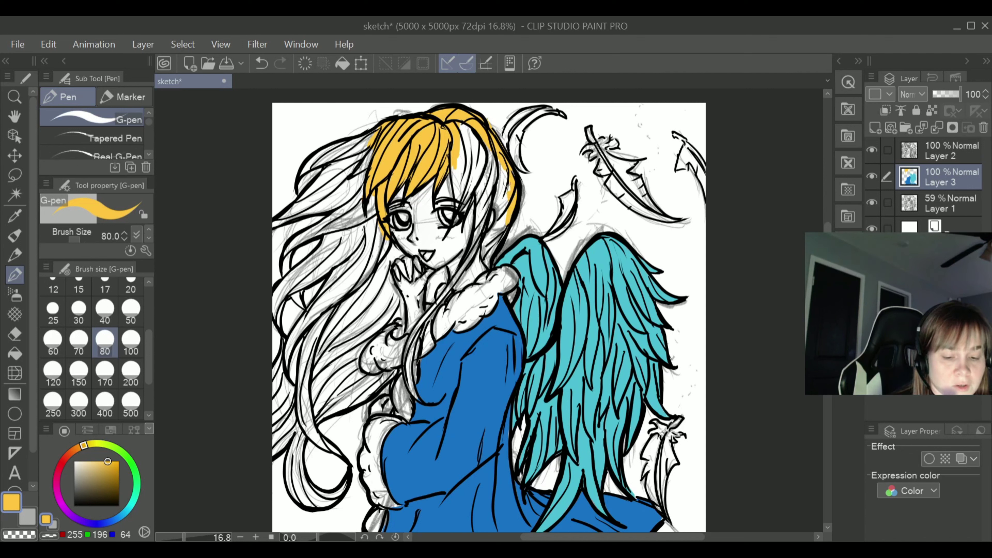
mouse_move(507, 191)
mouse_down()
mouse_move(504, 160)
mouse_move(503, 221)
mouse_move(502, 204)
mouse_move(490, 253)
mouse_up()
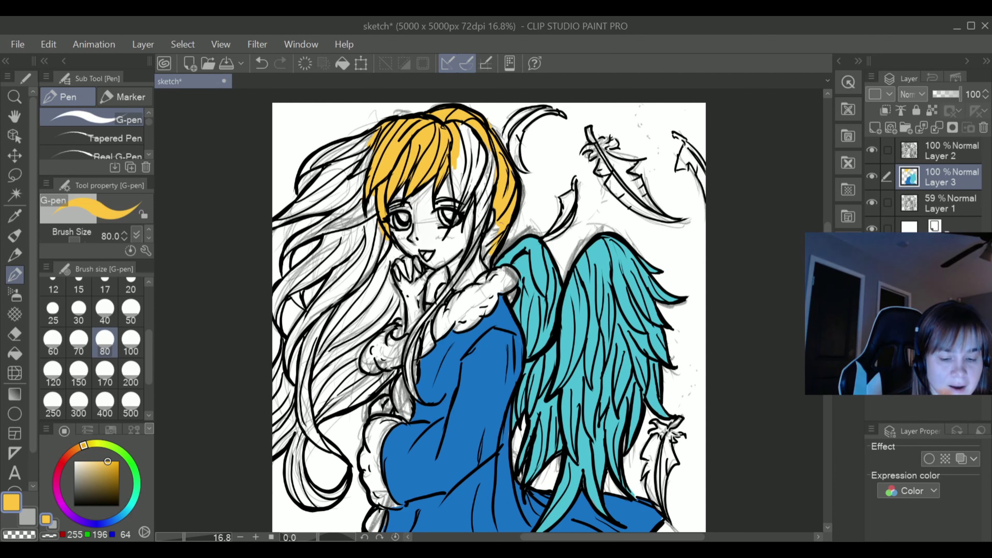
drag(495, 216, 485, 260)
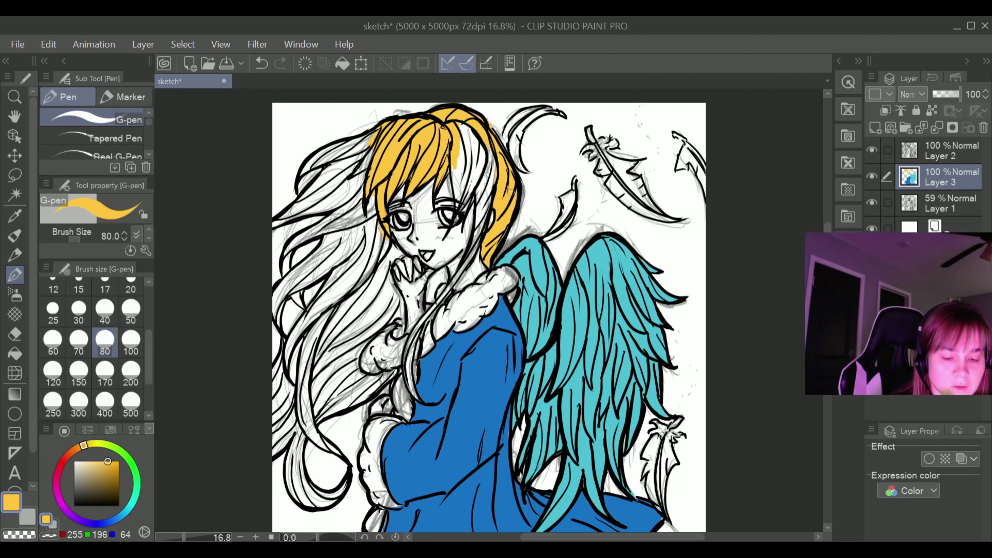
mouse_move(494, 184)
mouse_down()
mouse_move(493, 152)
mouse_move(492, 177)
mouse_up()
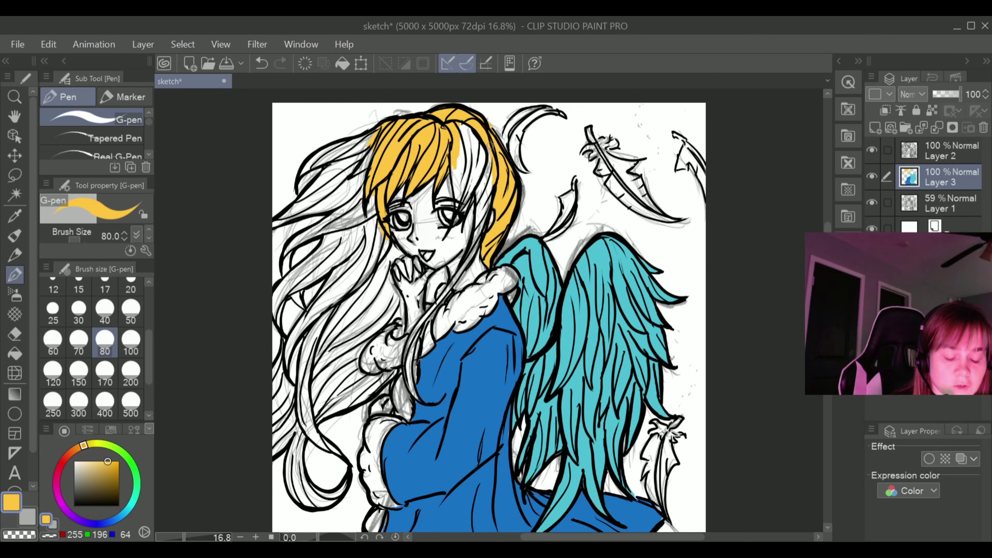
Fill the remaining white bangs and side locks between the parting and the back hair with golden yellow
mouse_move(491, 142)
mouse_down()
mouse_move(490, 188)
mouse_move(469, 148)
mouse_up()
drag(463, 124, 460, 191)
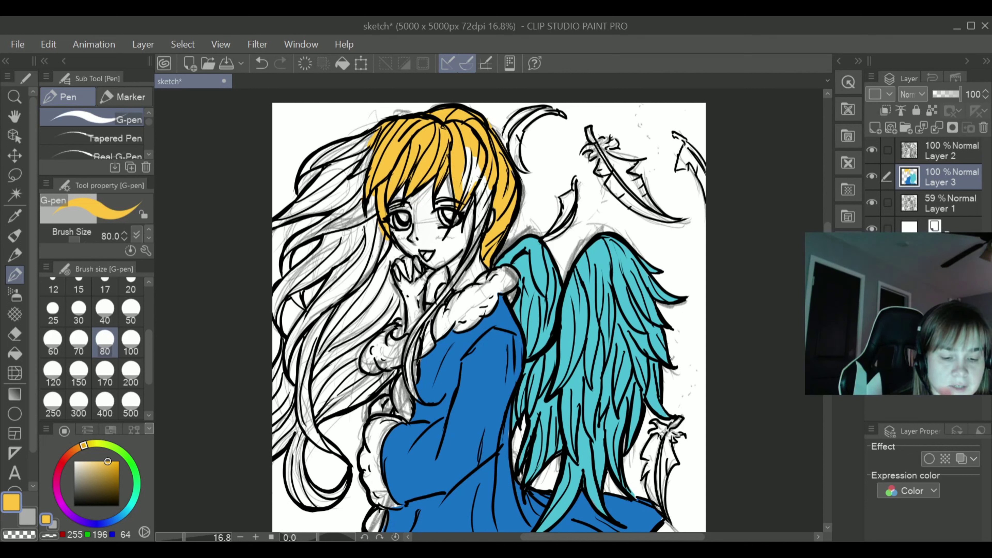
drag(478, 169, 460, 201)
mouse_move(477, 151)
mouse_down()
mouse_move(465, 192)
mouse_move(470, 141)
mouse_move(462, 191)
mouse_move(459, 155)
mouse_move(470, 186)
mouse_move(461, 193)
mouse_move(477, 193)
mouse_move(471, 206)
mouse_move(482, 182)
mouse_move(483, 227)
mouse_up()
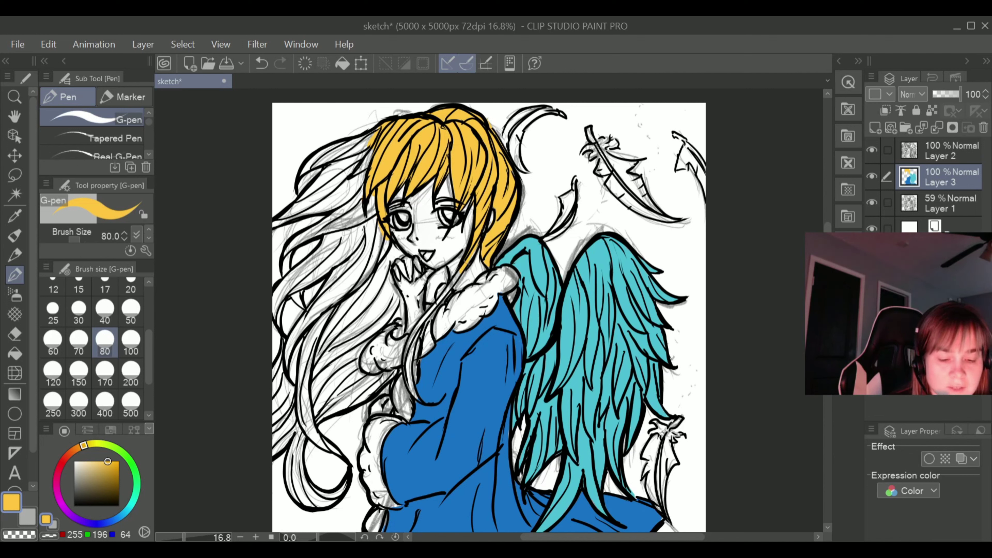
Fill the thin lock falling over the fur collar and coat front with golden yellow, touching up its tip at brush size 15
drag(446, 302, 463, 265)
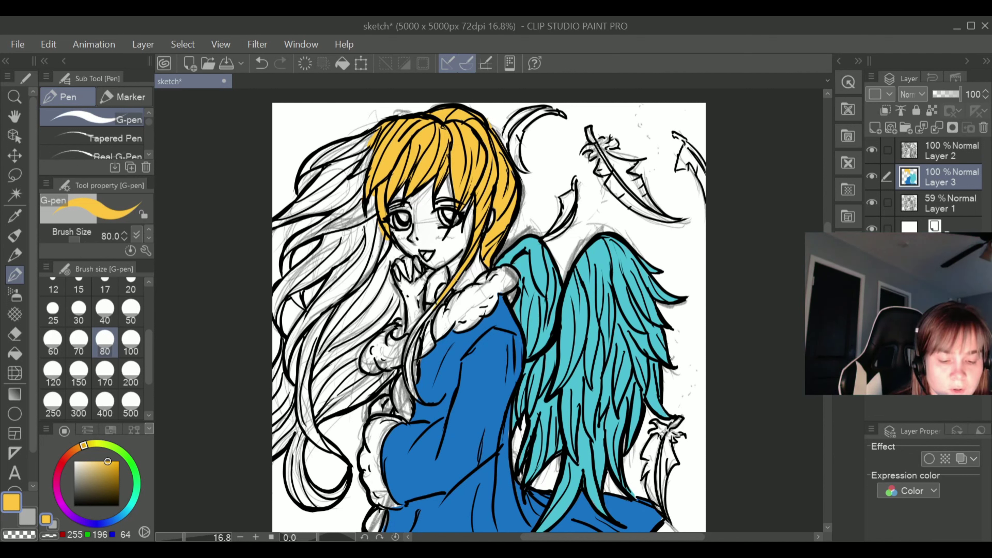
drag(421, 319, 407, 362)
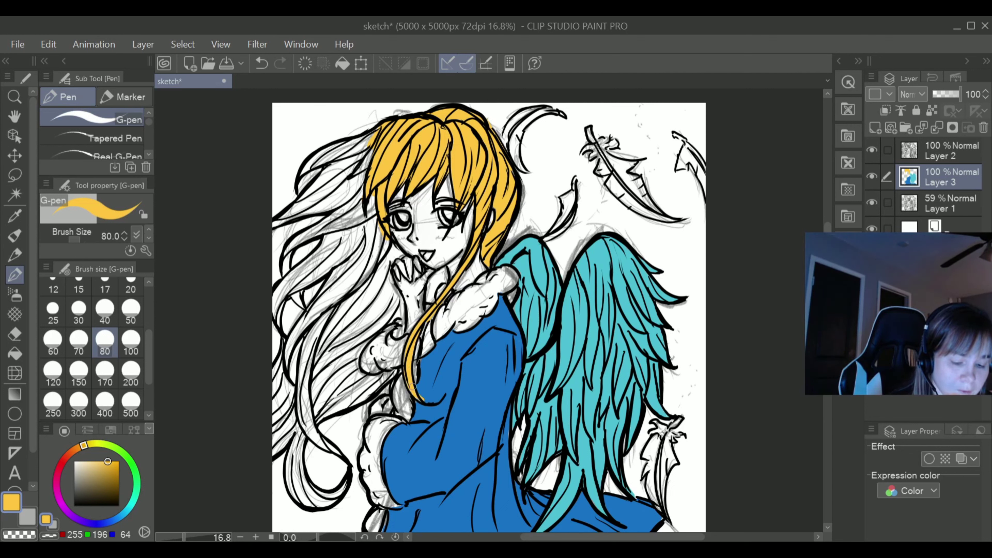
click(262, 63)
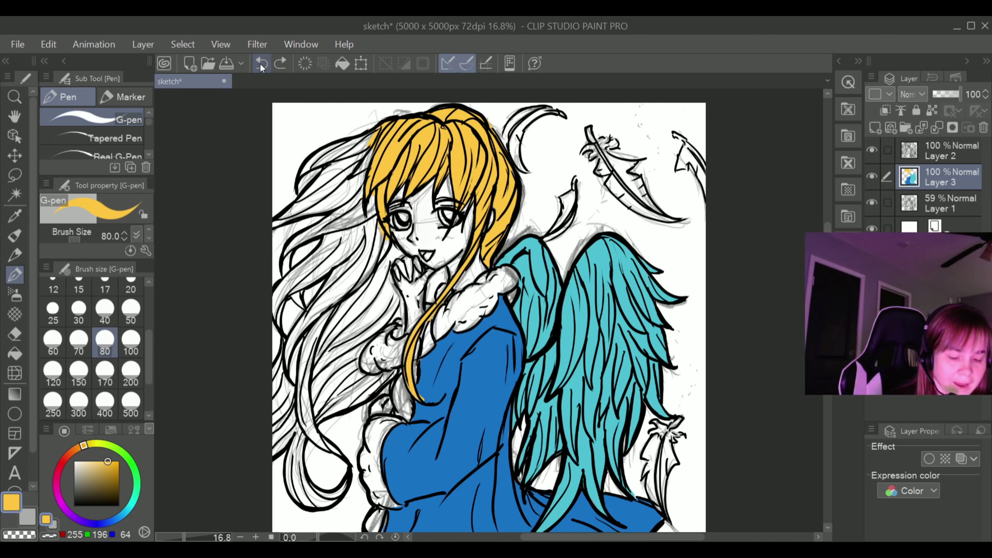
click(83, 283)
drag(425, 407, 420, 397)
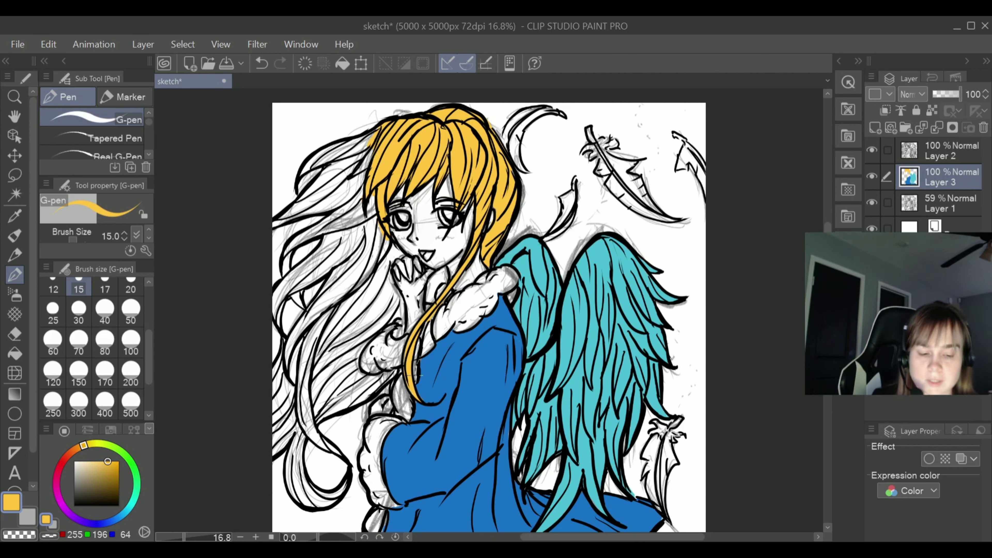
Fill the uppermost windblown strands behind the bangs with golden yellow at brush size 120, out to the canvas edge
click(109, 307)
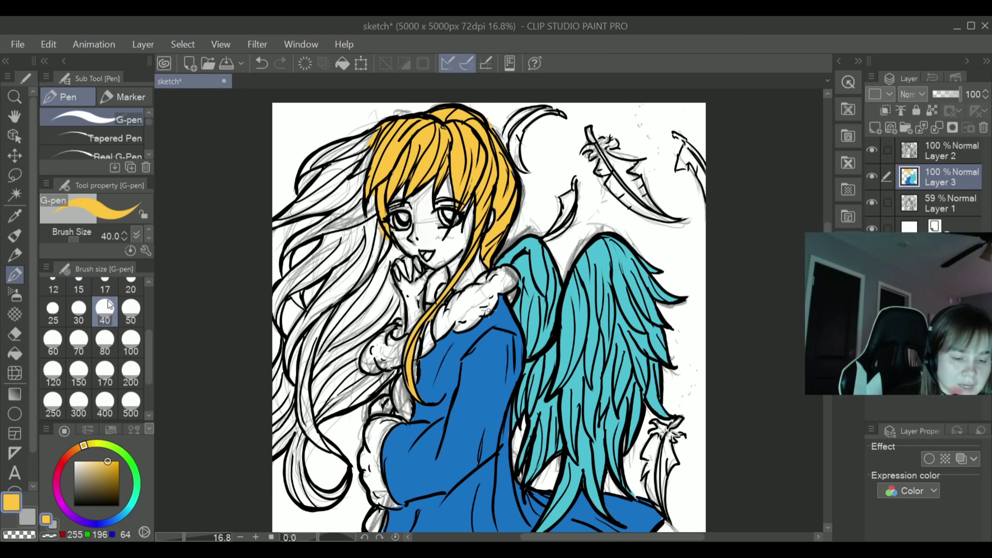
click(54, 370)
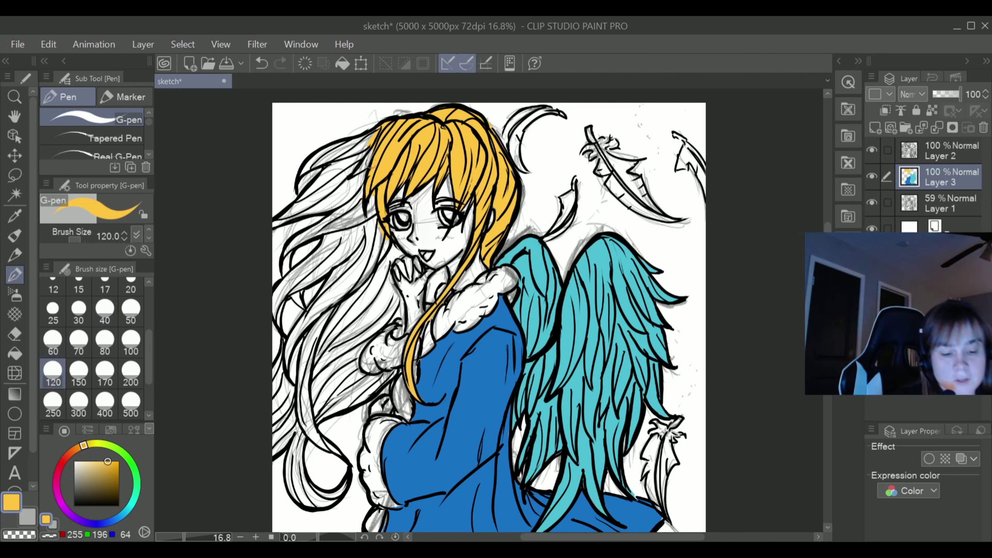
mouse_move(374, 161)
mouse_down()
mouse_move(357, 179)
mouse_move(345, 171)
mouse_up()
drag(382, 132, 305, 172)
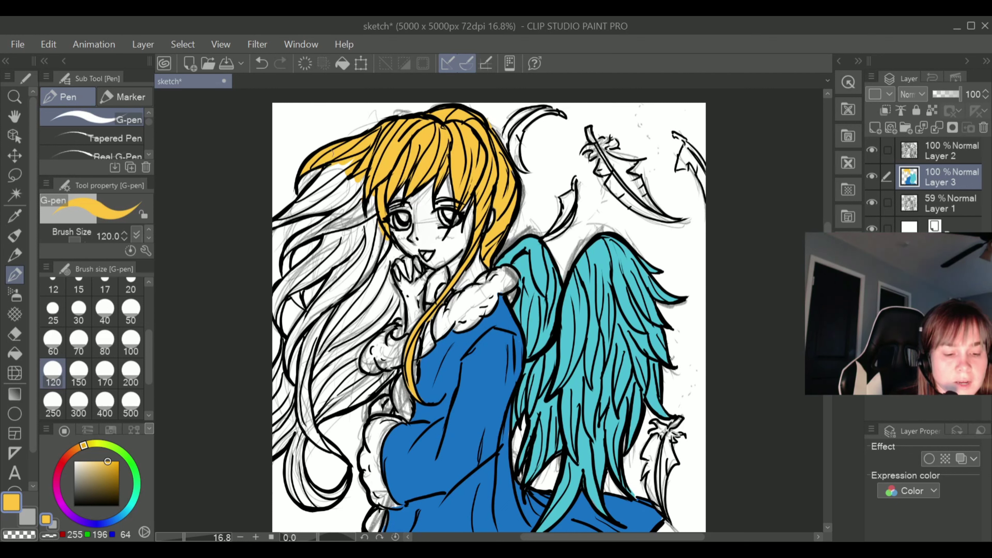
mouse_move(343, 168)
mouse_down()
mouse_move(270, 224)
mouse_move(349, 202)
mouse_move(295, 210)
mouse_move(334, 192)
mouse_move(326, 206)
mouse_move(376, 165)
mouse_move(339, 196)
mouse_move(361, 166)
mouse_up()
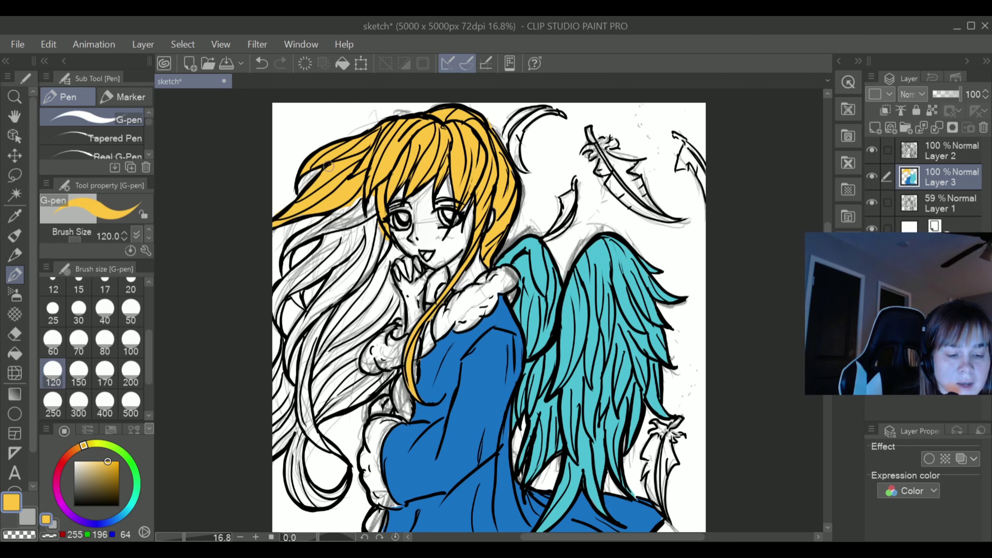
Extend the golden yellow down the windblown hair beside the cheek and raised hand, and along the outer strands
mouse_move(368, 175)
mouse_down()
mouse_move(334, 216)
mouse_move(357, 204)
mouse_move(316, 222)
mouse_move(333, 221)
mouse_move(370, 187)
mouse_move(328, 224)
mouse_move(375, 195)
mouse_move(358, 237)
mouse_move(359, 220)
mouse_move(324, 249)
mouse_move(362, 194)
mouse_move(385, 244)
mouse_move(366, 220)
mouse_move(376, 257)
mouse_move(387, 245)
mouse_move(374, 269)
mouse_move(393, 253)
mouse_move(378, 285)
mouse_up()
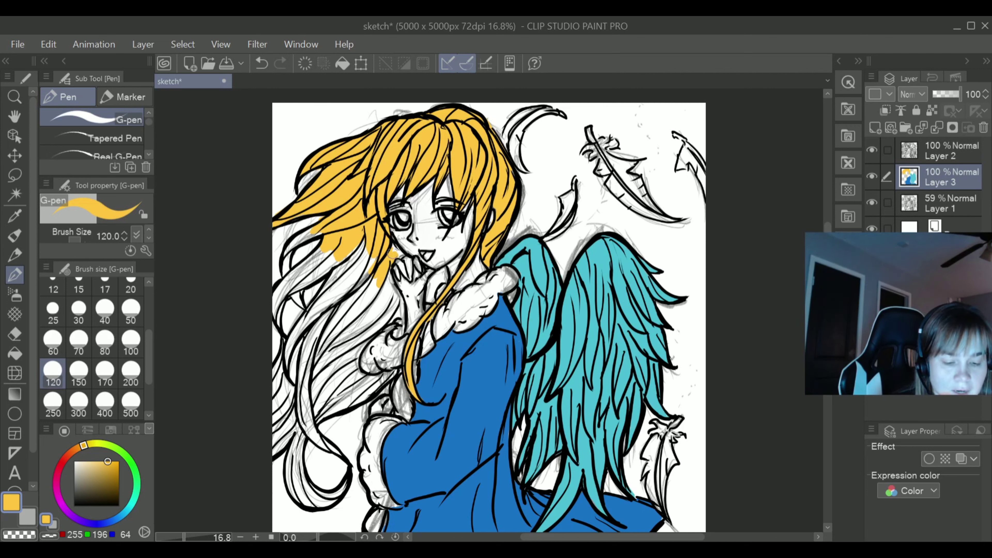
mouse_move(388, 240)
mouse_down()
mouse_move(376, 262)
mouse_move(368, 232)
mouse_move(347, 256)
mouse_up()
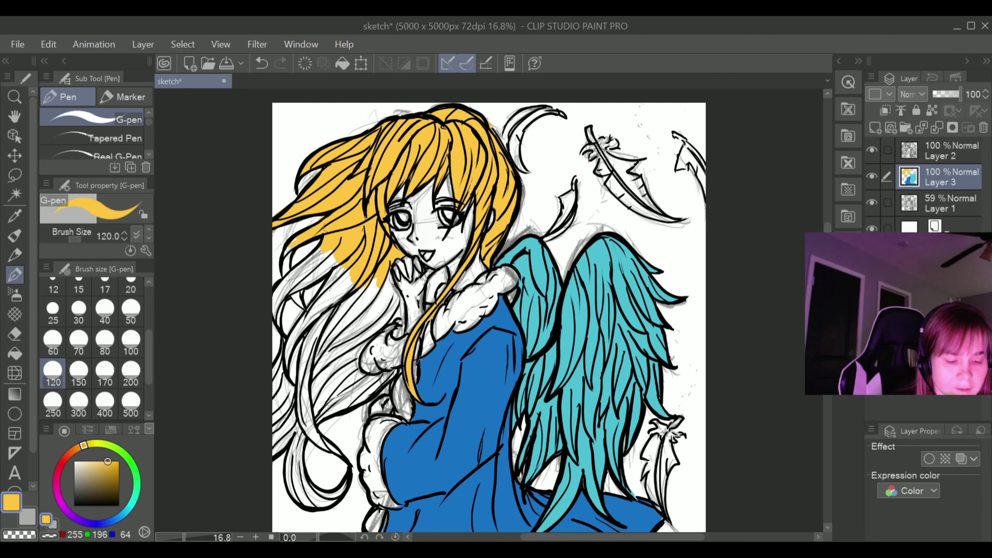
drag(289, 252, 292, 289)
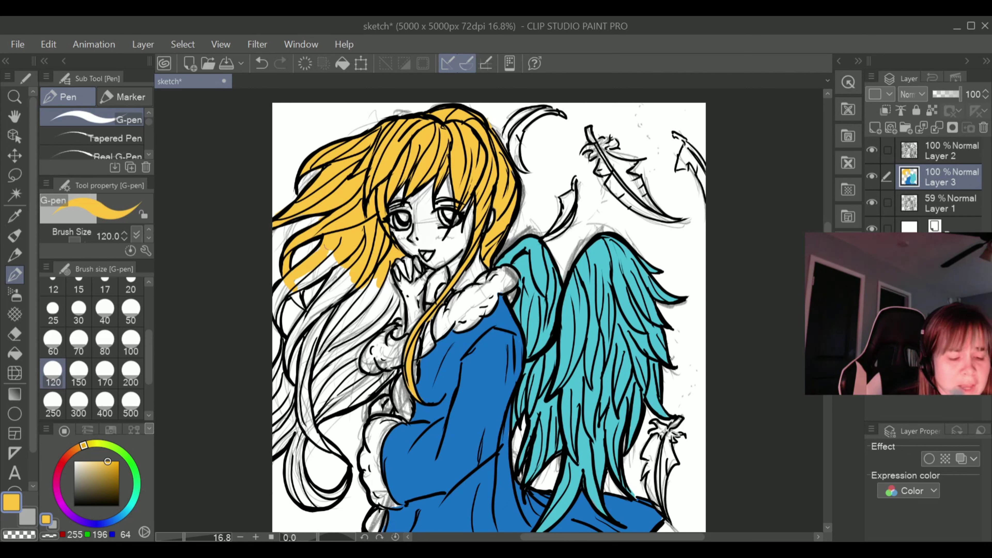
drag(312, 259, 302, 276)
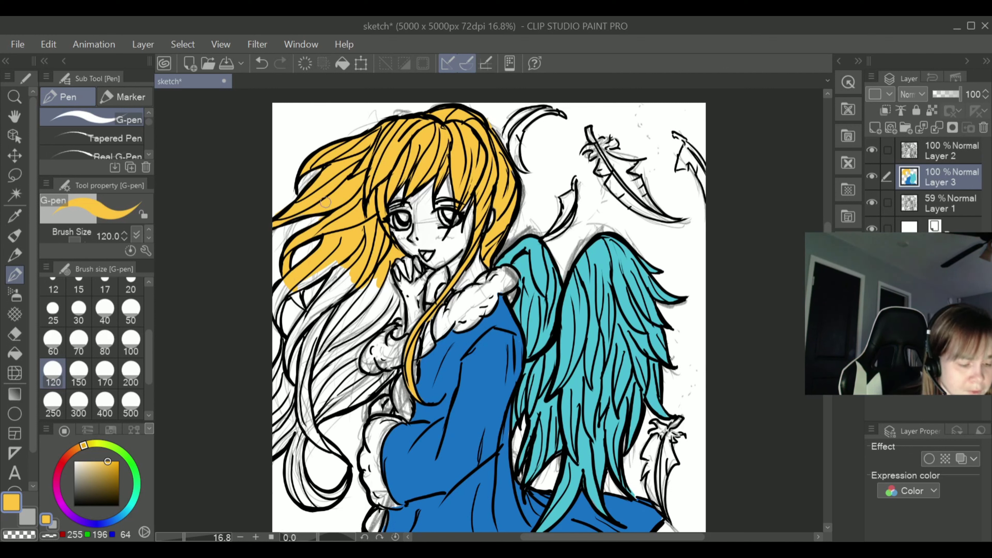
click(19, 337)
click(78, 309)
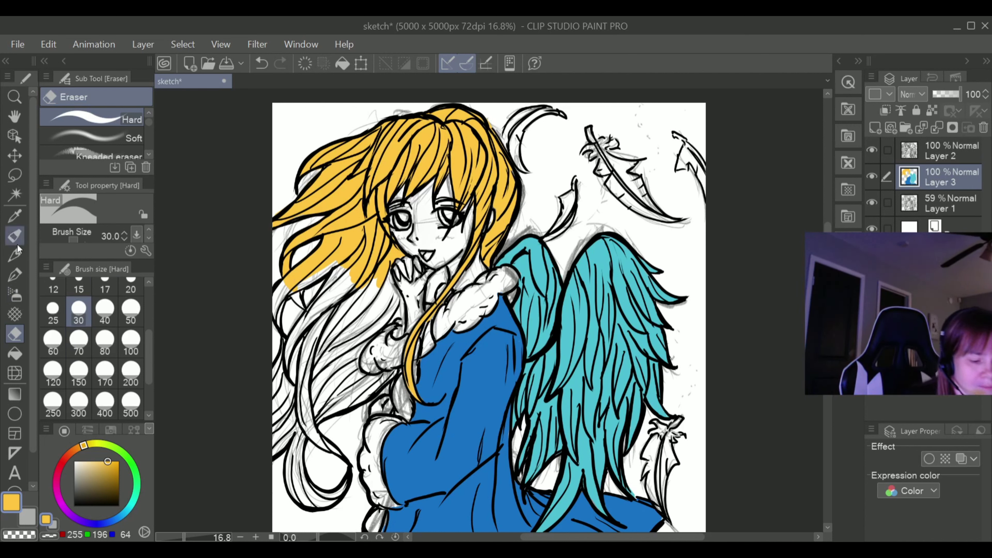
click(14, 275)
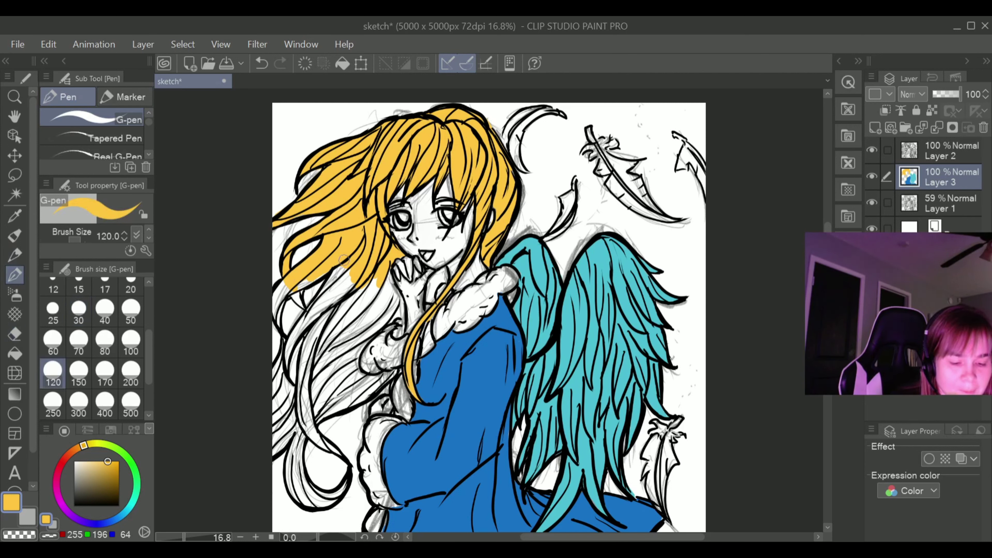
Fill the outer strand at the canvas edge at brush size 120 and the adjoining inner strands at size 70 in golden yellow
mouse_move(344, 260)
mouse_down()
mouse_move(290, 294)
mouse_move(298, 276)
mouse_move(275, 314)
mouse_move(284, 282)
mouse_move(277, 312)
mouse_up()
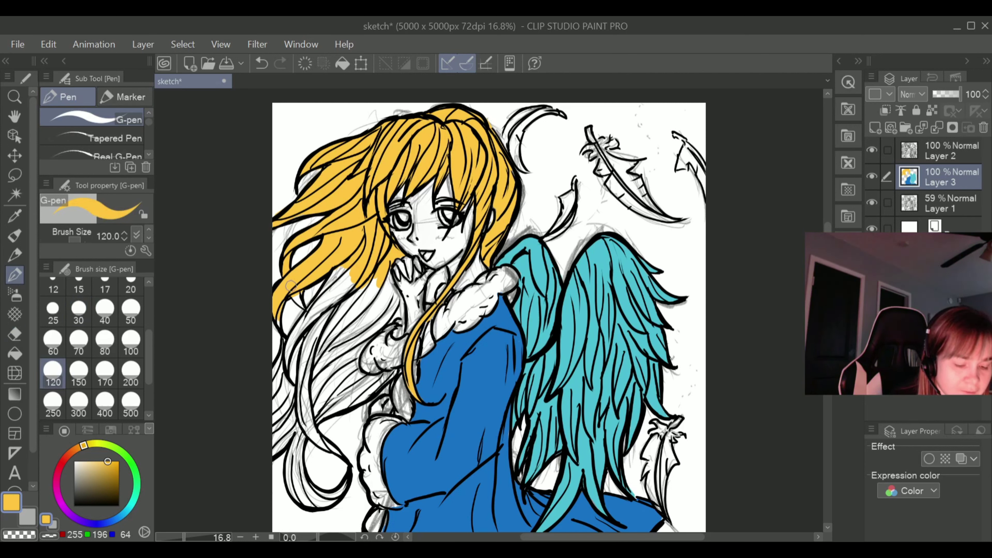
click(79, 340)
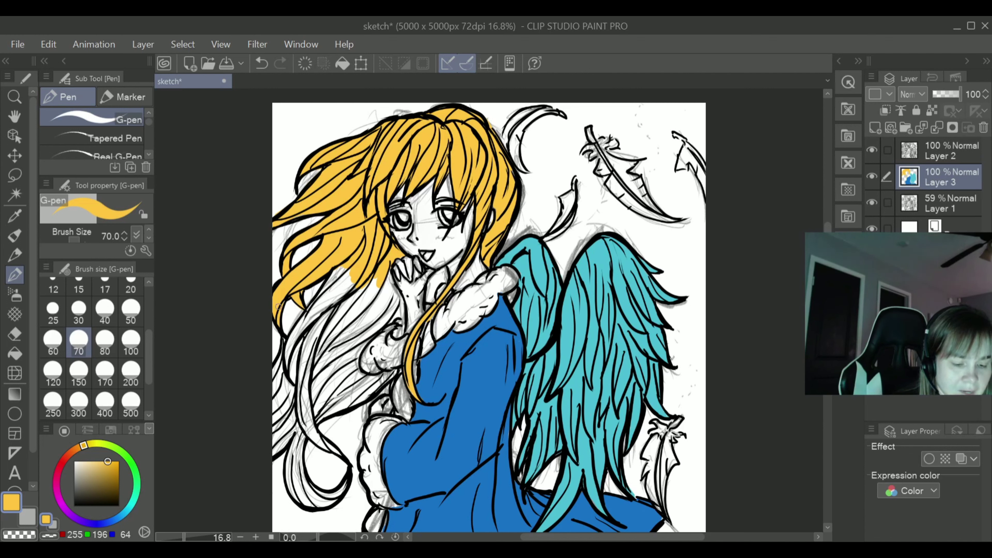
mouse_move(343, 270)
mouse_down()
mouse_move(321, 301)
mouse_move(338, 264)
mouse_move(329, 296)
mouse_move(363, 278)
mouse_move(343, 295)
mouse_up()
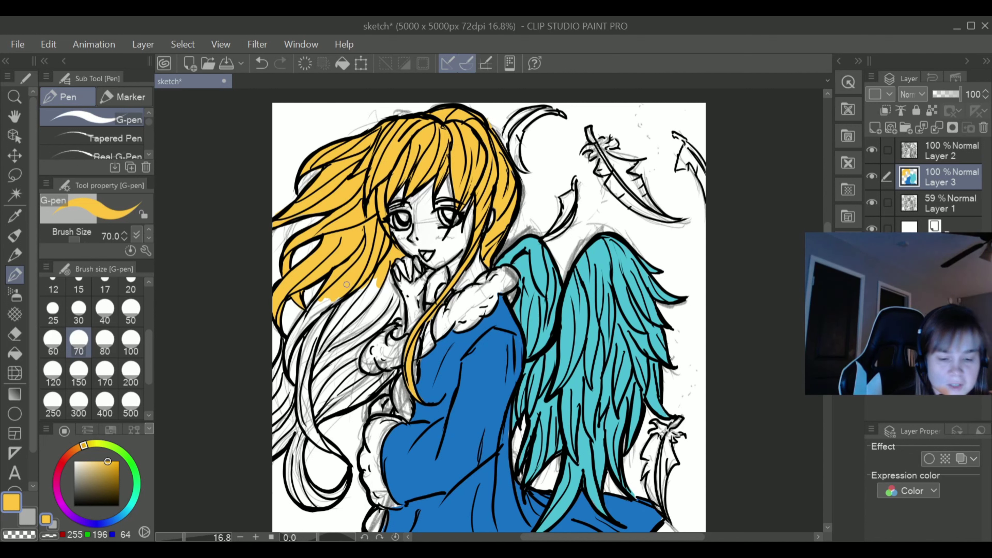
Fill the large middle and lower outer sections of the windblown hair with golden yellow at brush size 170
click(107, 370)
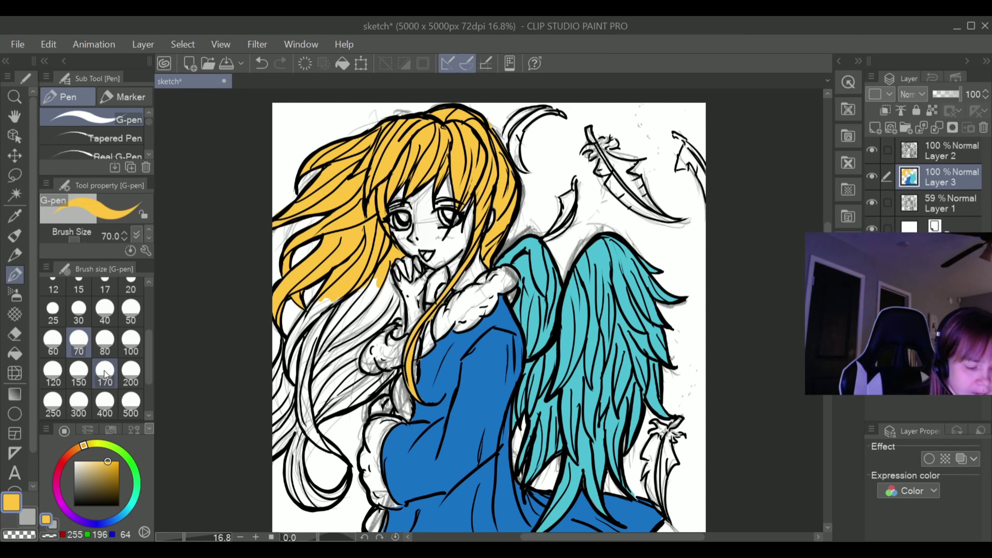
mouse_move(369, 283)
mouse_down()
mouse_move(351, 321)
mouse_move(387, 306)
mouse_move(386, 284)
mouse_move(394, 307)
mouse_move(390, 287)
mouse_move(395, 306)
mouse_move(333, 341)
mouse_move(345, 307)
mouse_move(312, 359)
mouse_move(345, 298)
mouse_move(307, 366)
mouse_move(328, 300)
mouse_move(313, 346)
mouse_move(319, 305)
mouse_move(297, 371)
mouse_up()
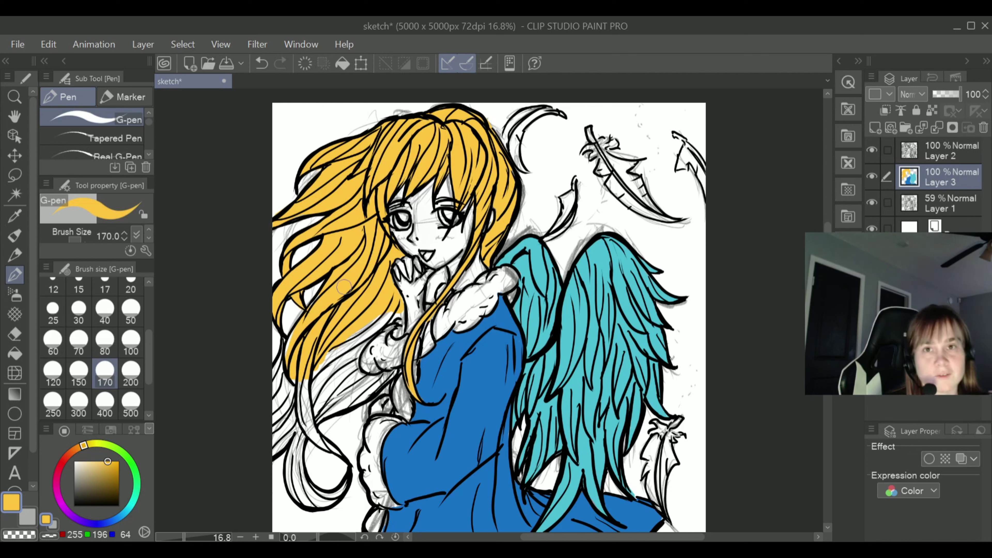
mouse_move(301, 332)
mouse_down()
mouse_move(281, 400)
mouse_move(286, 360)
mouse_move(274, 381)
mouse_move(286, 341)
mouse_move(271, 393)
mouse_move(283, 354)
mouse_move(274, 390)
mouse_move(290, 376)
mouse_move(285, 397)
mouse_move(295, 390)
mouse_move(278, 445)
mouse_move(304, 417)
mouse_move(324, 355)
mouse_up()
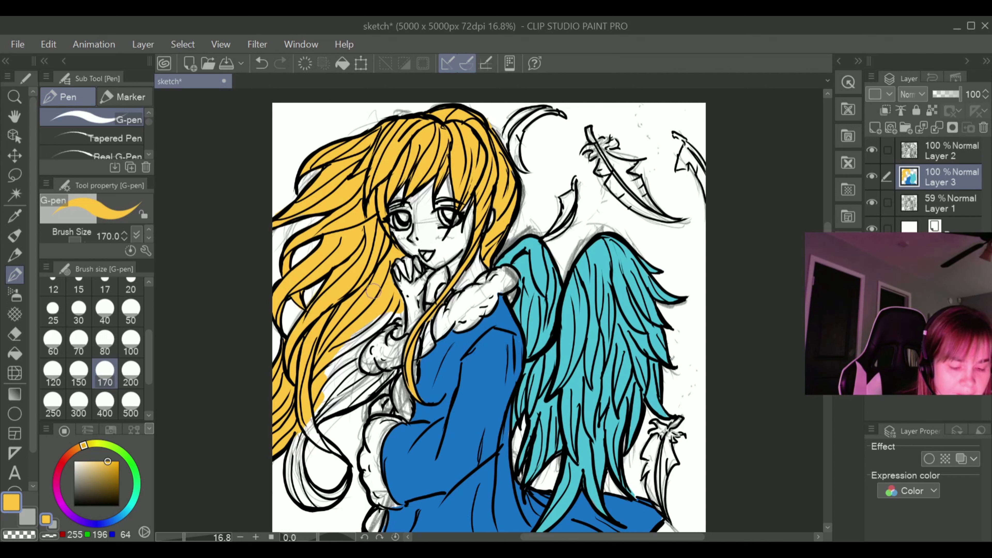
Fill the hair beside the raised arm's fur cuff with golden yellow at brush size 170, using size 70 for small gaps
mouse_move(325, 374)
mouse_down()
mouse_move(379, 319)
mouse_move(360, 332)
mouse_move(400, 308)
mouse_move(324, 390)
mouse_move(358, 352)
mouse_up()
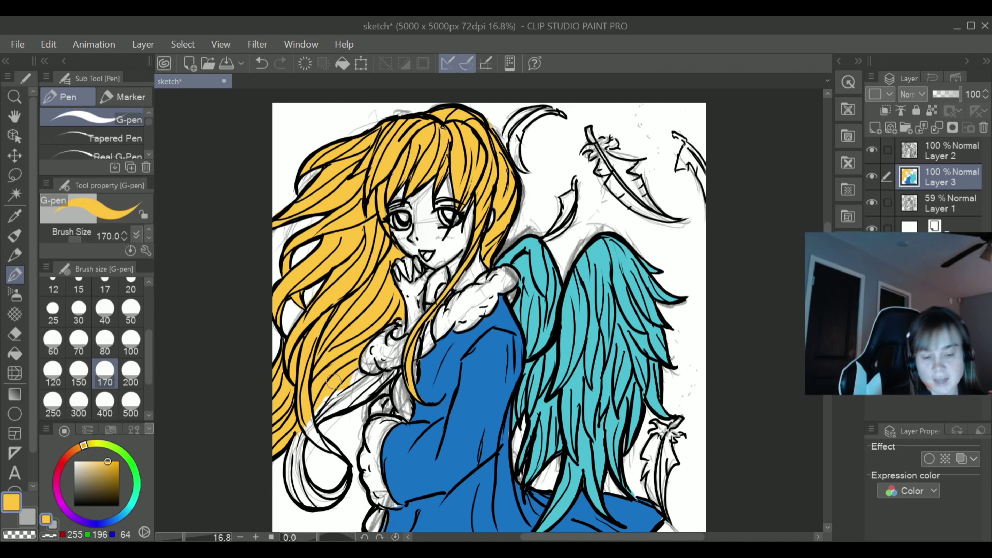
mouse_move(335, 381)
mouse_down()
mouse_move(340, 391)
mouse_move(312, 418)
mouse_move(361, 391)
mouse_move(344, 399)
mouse_up()
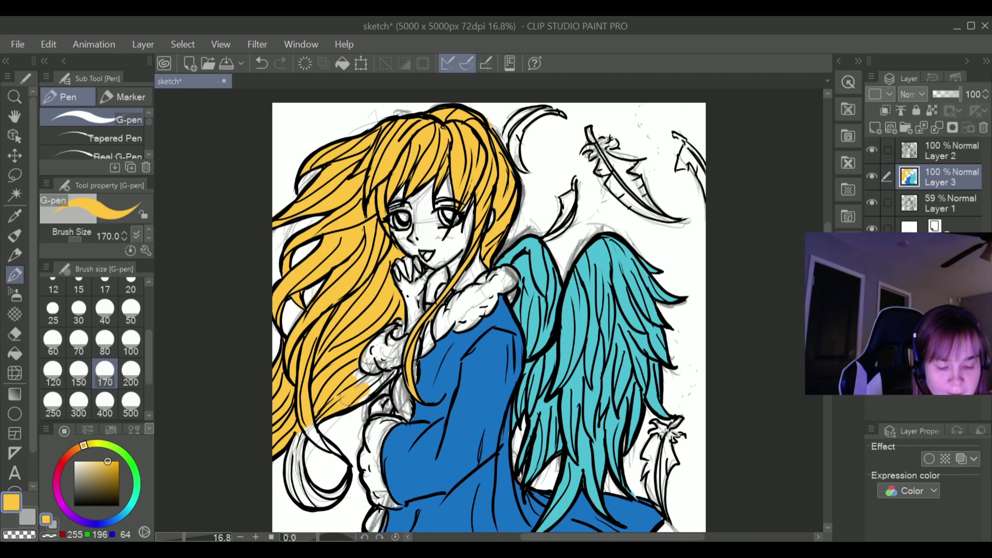
click(79, 340)
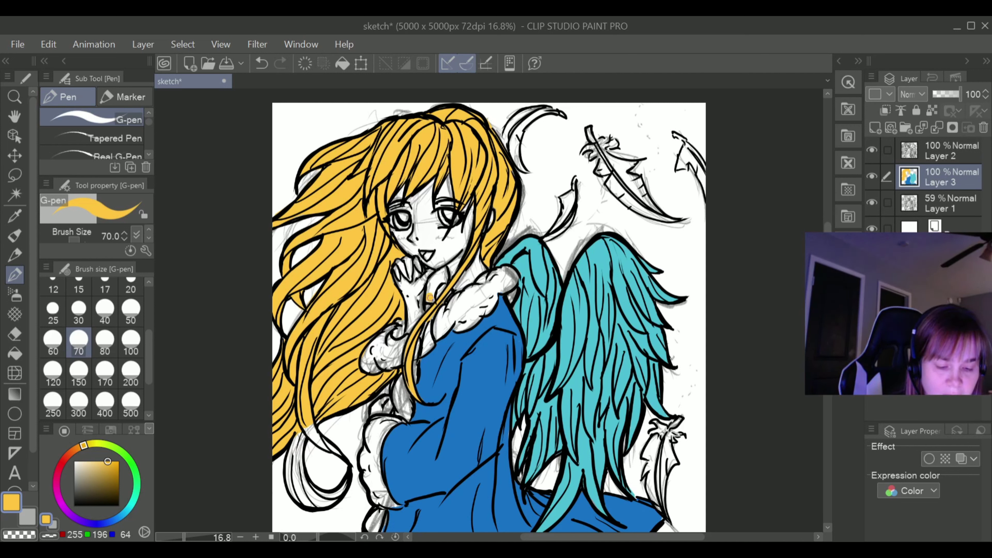
Fill the small hair gap beside the collar and the long lower curl with golden yellow, using brush sizes 70, 120 and 30
drag(431, 296, 437, 276)
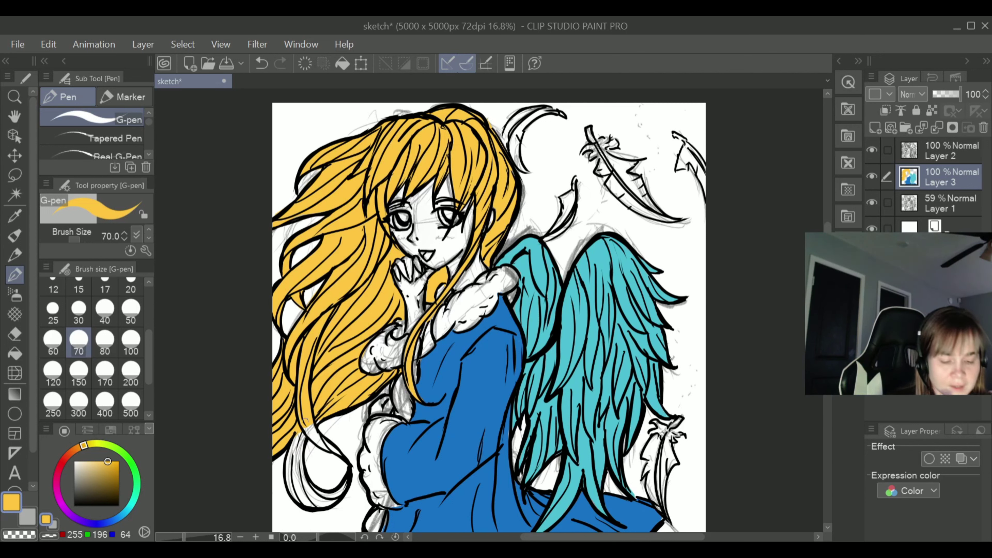
drag(305, 420, 318, 437)
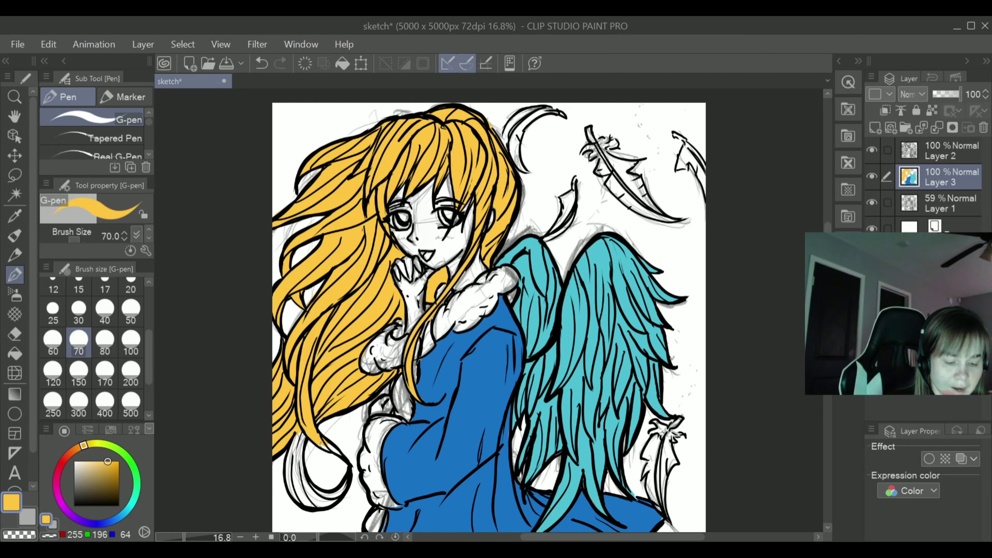
mouse_move(311, 429)
mouse_down()
mouse_move(301, 450)
mouse_move(289, 454)
mouse_move(301, 431)
mouse_move(292, 484)
mouse_move(297, 457)
mouse_move(309, 498)
mouse_move(302, 490)
mouse_move(310, 478)
mouse_move(321, 501)
mouse_move(300, 491)
mouse_up()
click(53, 371)
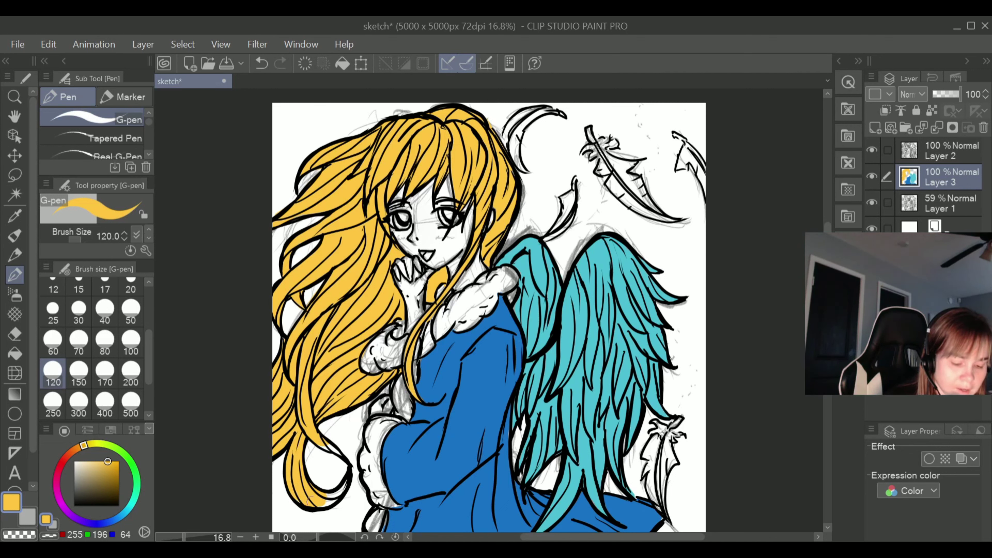
click(78, 310)
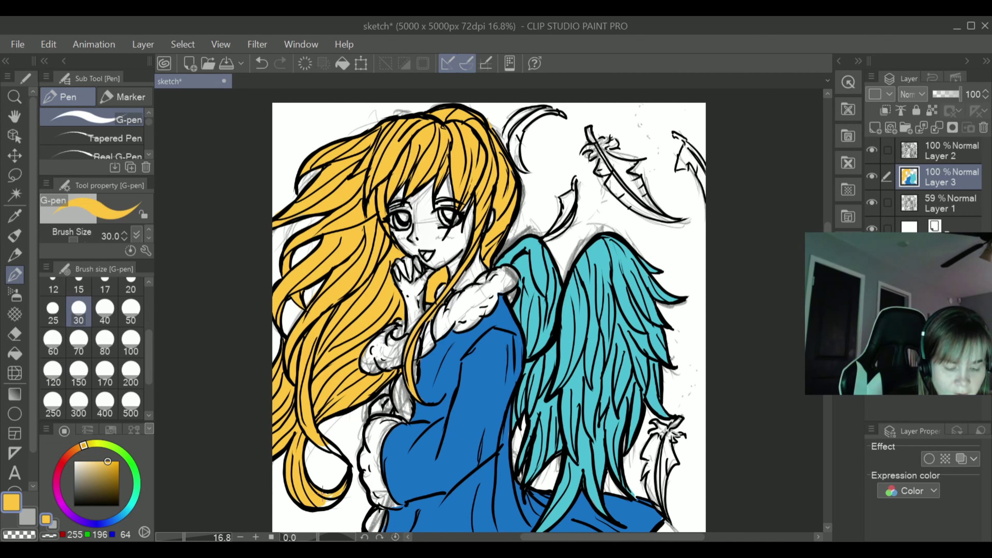
Redraw the outline of the outer hair strand near the canvas edge on Layer 2 in black at brush size 50
click(136, 304)
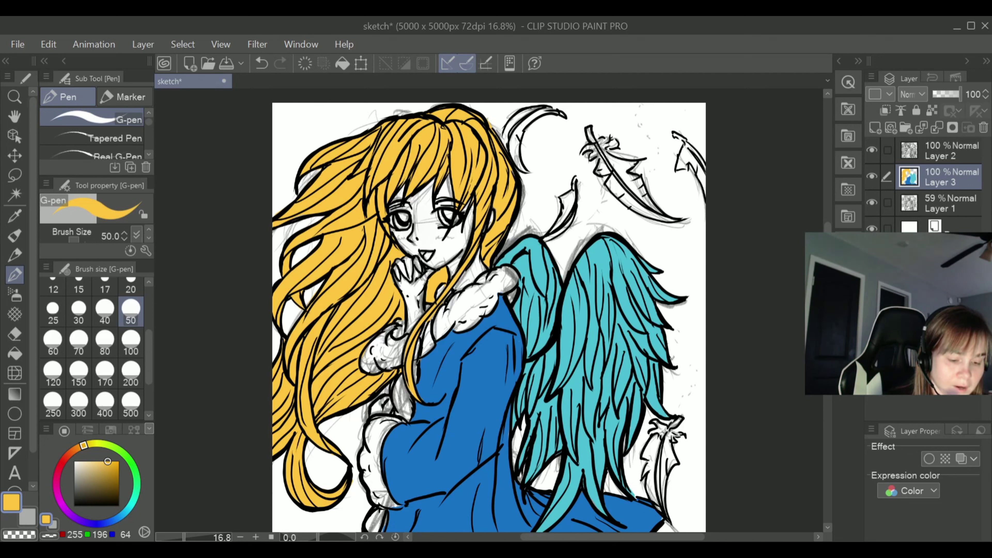
click(944, 146)
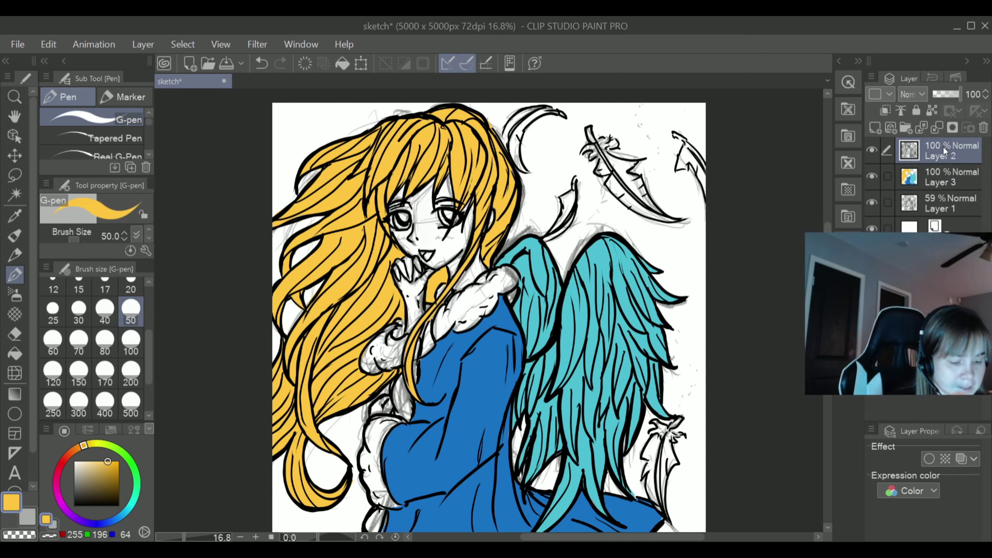
click(75, 507)
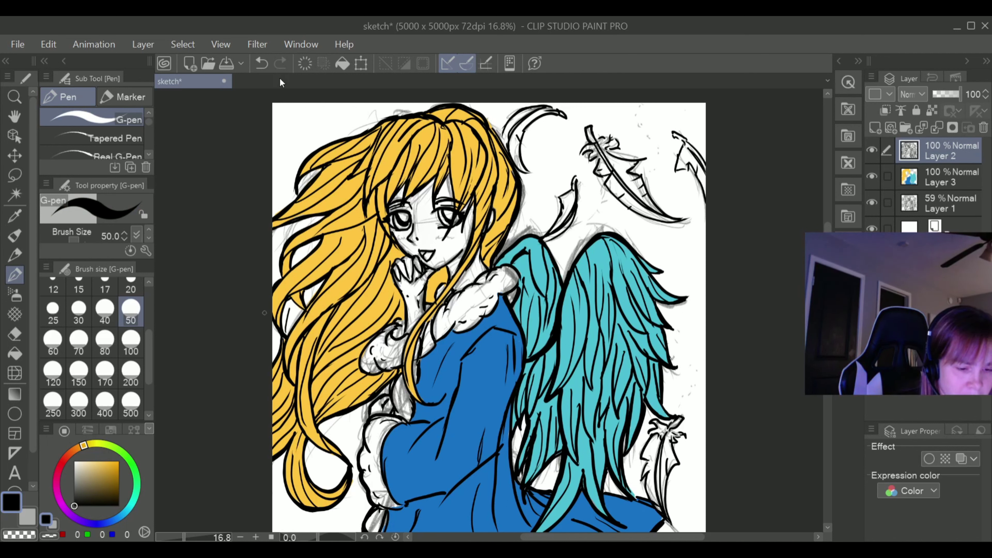
click(267, 68)
mouse_move(287, 332)
mouse_down()
mouse_move(291, 297)
mouse_move(281, 334)
mouse_up()
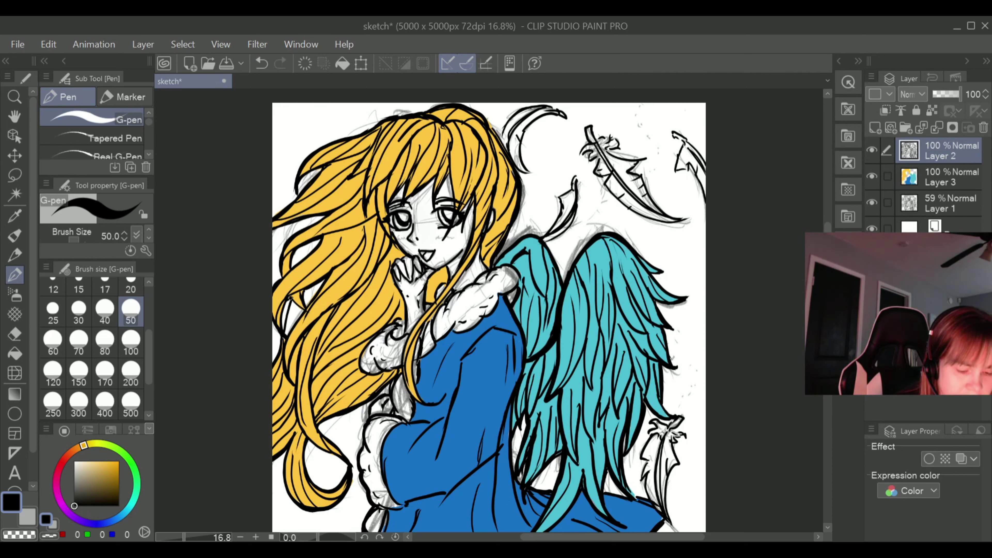
drag(290, 296, 281, 336)
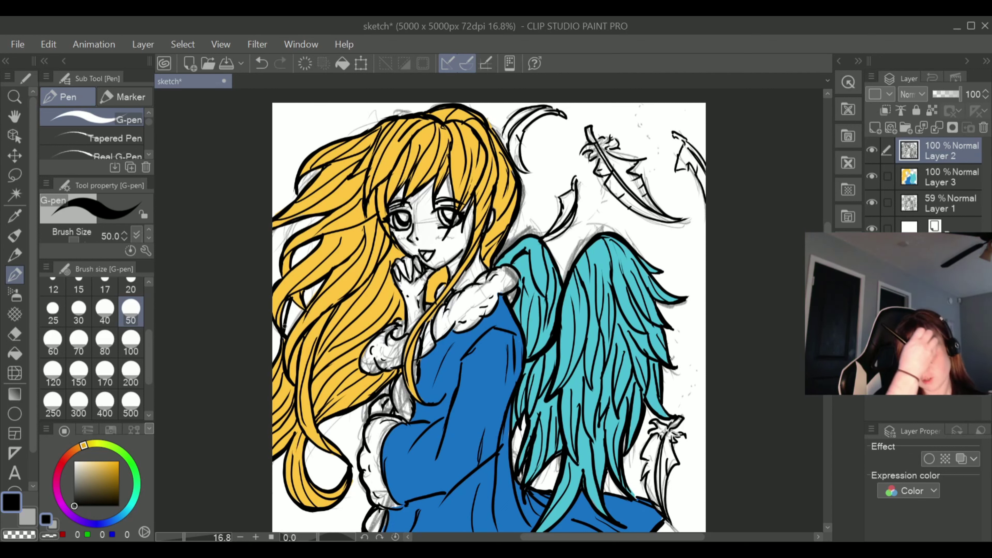
Sample the golden yellow from the hair and fill the newly outlined outer strand on Layer 3 at brush size 50
click(951, 177)
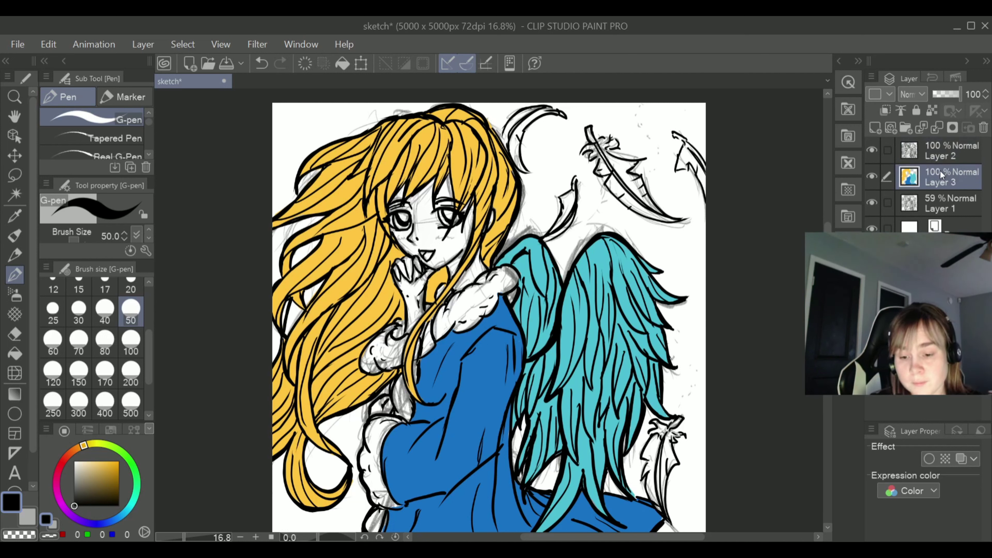
click(16, 216)
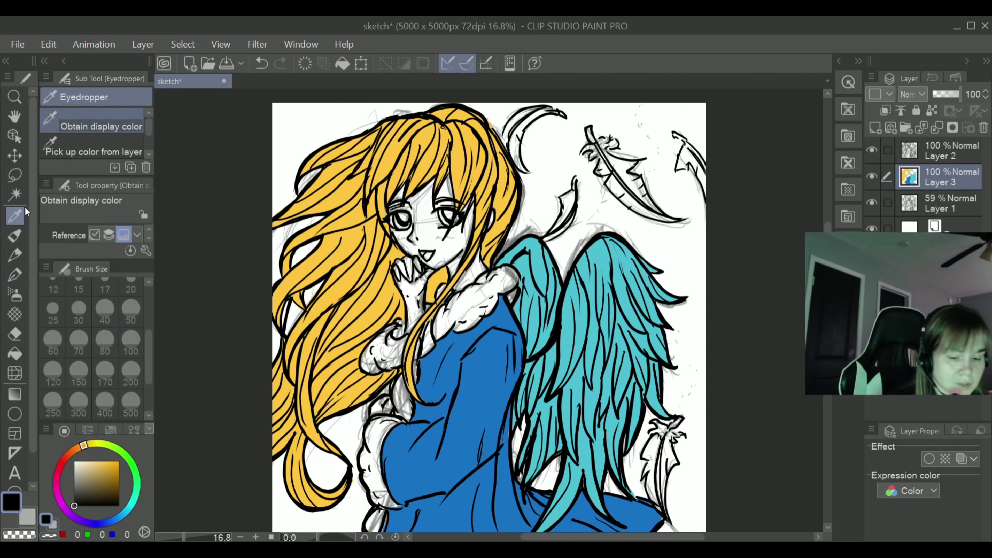
click(474, 179)
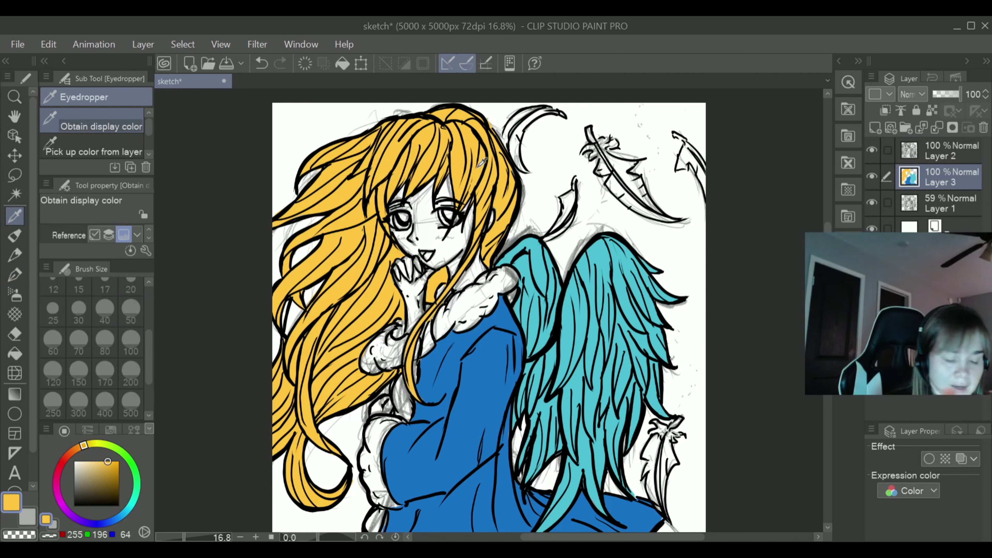
click(15, 275)
mouse_move(291, 305)
mouse_down()
mouse_move(285, 342)
mouse_move(311, 293)
mouse_up()
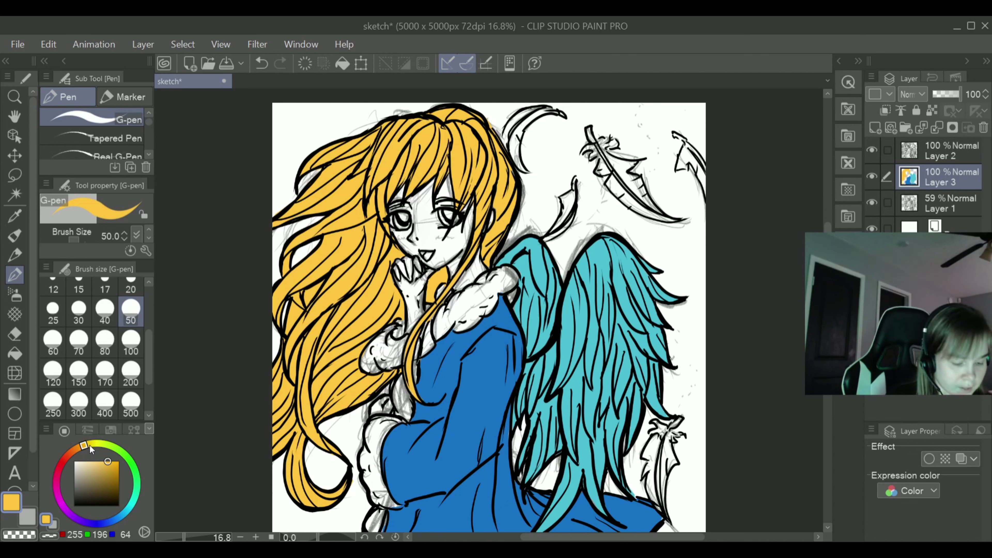
Mix a light peach skin tone (RGB 255, 208, 147) and begin coloring the face around the eye at brush size 50
mouse_move(90, 445)
mouse_down()
mouse_move(79, 455)
mouse_move(98, 476)
mouse_move(79, 449)
mouse_up()
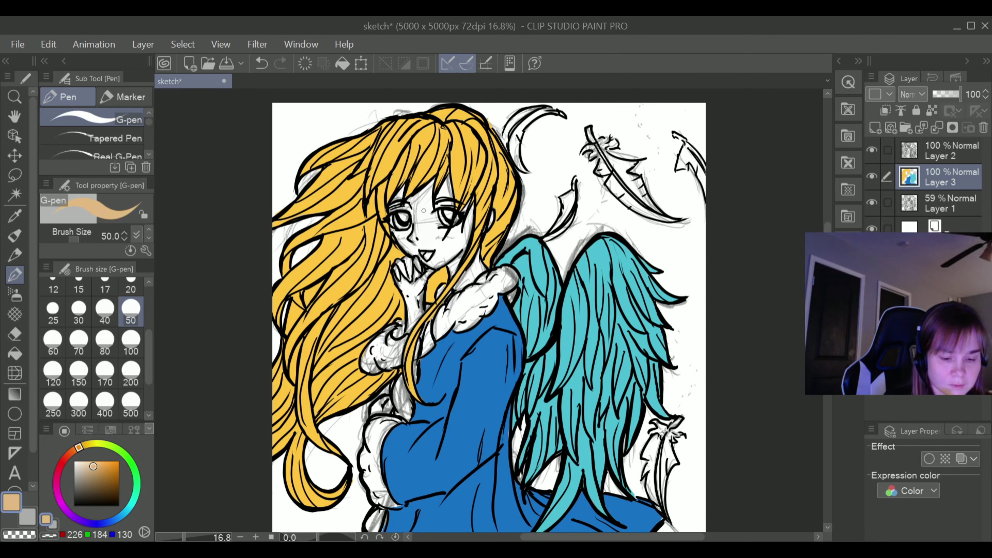
click(271, 64)
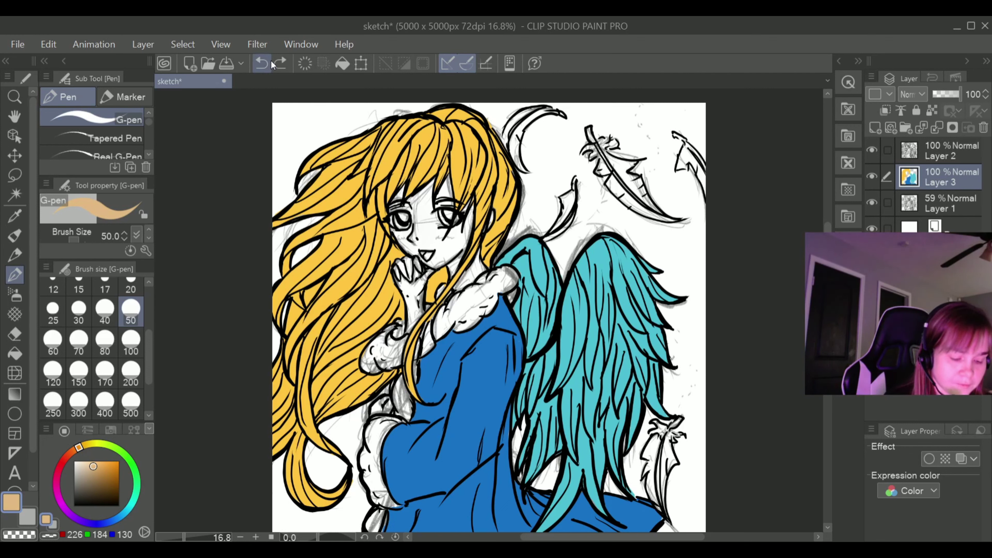
drag(93, 467, 93, 461)
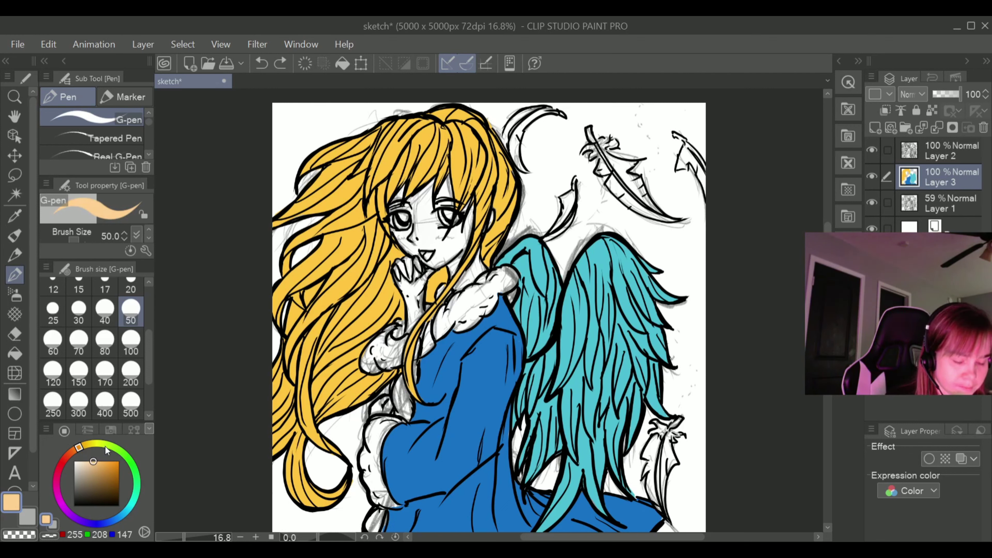
click(398, 197)
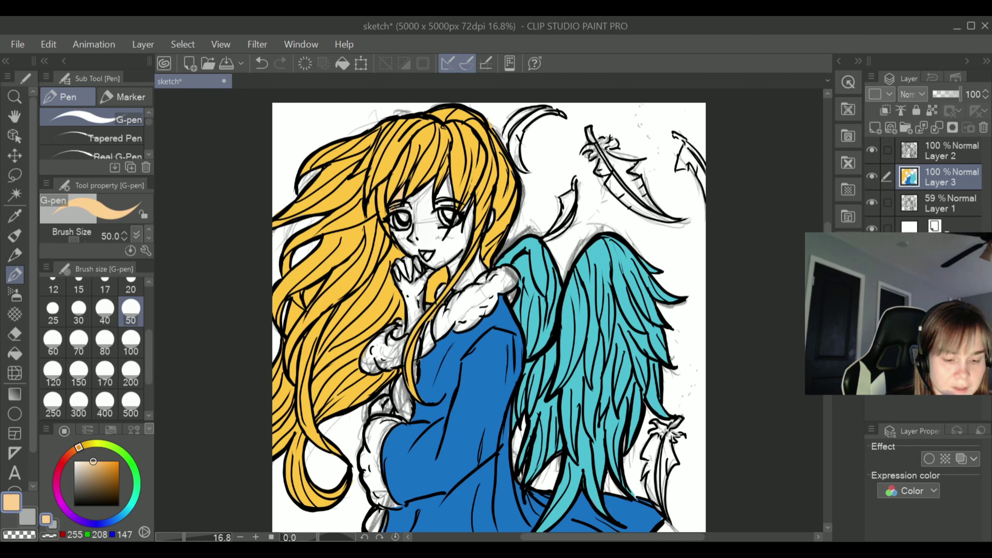
Fill the face with the peach skin tone at brush size 60, using size 100 for the remaining cheek area and the neck
click(52, 341)
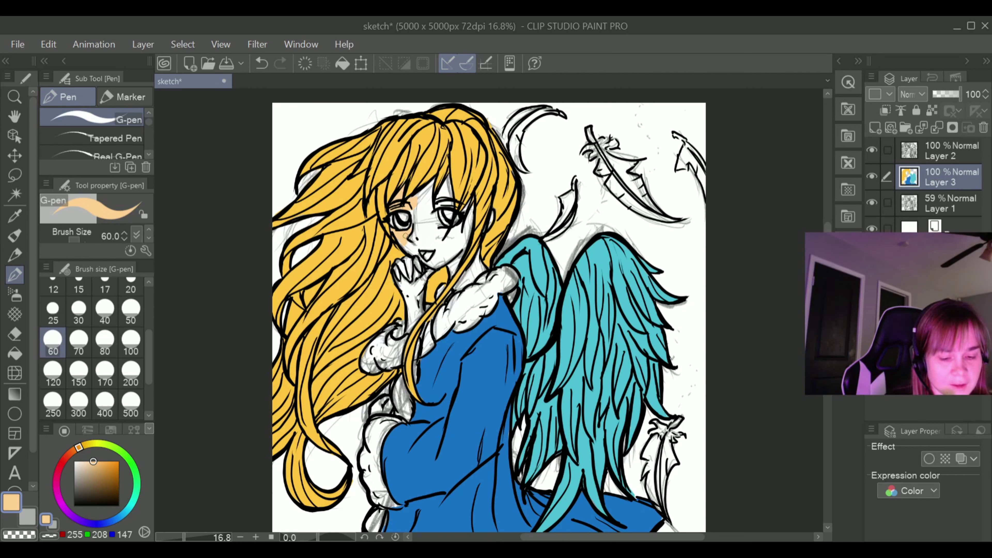
drag(407, 236, 415, 216)
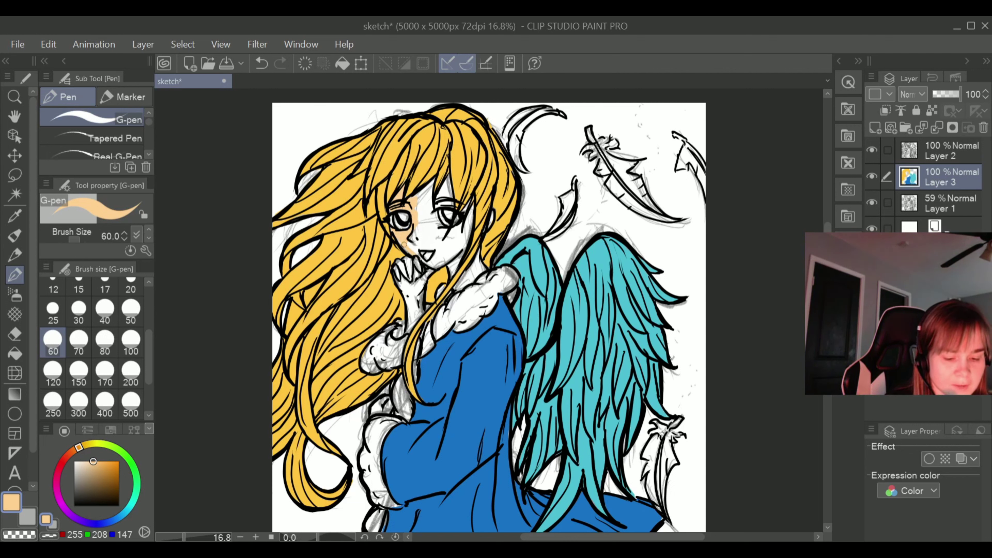
mouse_move(404, 239)
mouse_down()
mouse_move(421, 201)
mouse_move(397, 196)
mouse_move(424, 192)
mouse_move(417, 210)
mouse_move(431, 184)
mouse_move(425, 220)
mouse_move(436, 177)
mouse_move(437, 208)
mouse_move(450, 203)
mouse_move(447, 178)
mouse_move(435, 205)
mouse_move(448, 176)
mouse_up()
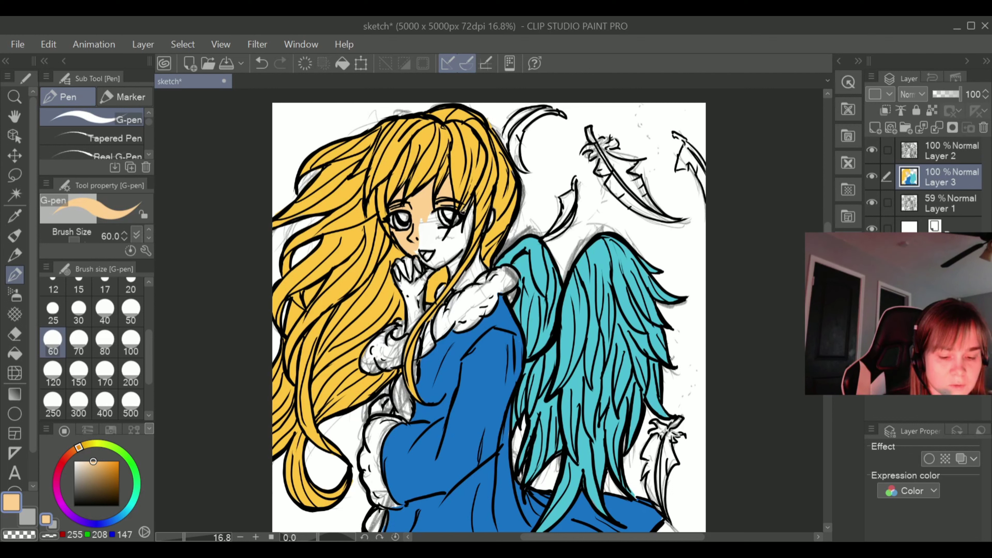
mouse_move(468, 231)
mouse_down()
mouse_move(428, 264)
mouse_move(461, 251)
mouse_up()
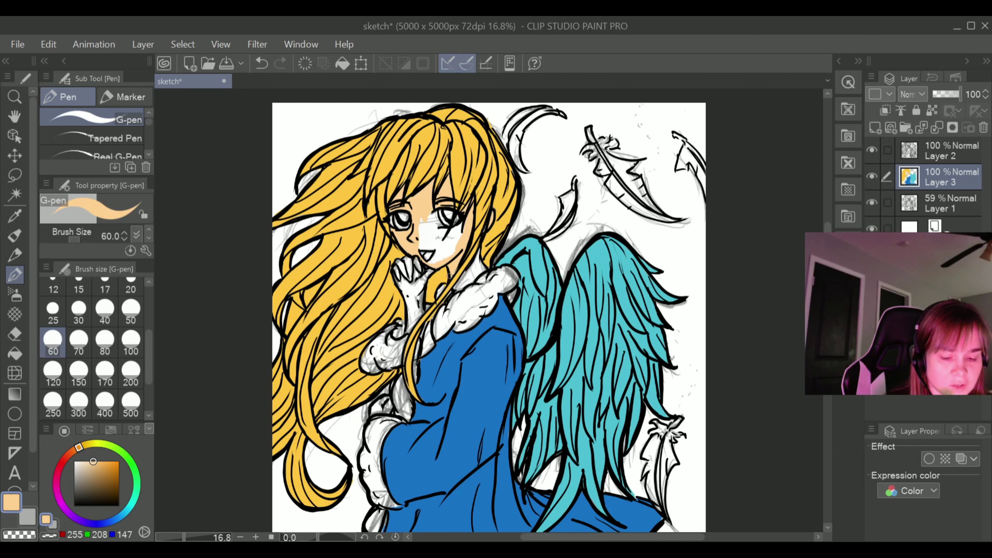
mouse_move(454, 247)
mouse_down()
mouse_move(455, 227)
mouse_move(443, 233)
mouse_move(429, 215)
mouse_move(424, 228)
mouse_up()
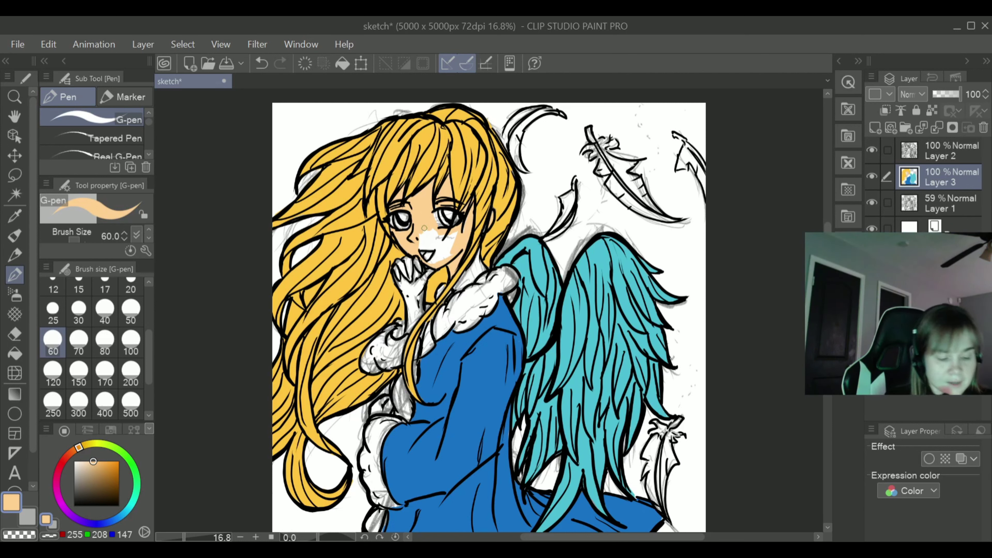
click(131, 333)
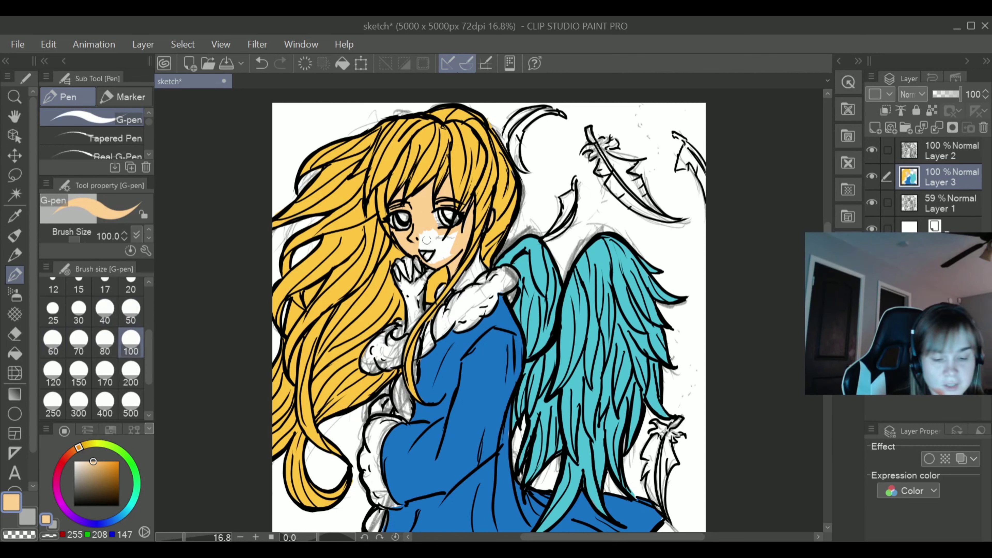
mouse_move(422, 242)
mouse_down()
mouse_move(432, 235)
mouse_move(420, 234)
mouse_move(438, 248)
mouse_move(428, 250)
mouse_move(457, 233)
mouse_move(432, 237)
mouse_move(452, 242)
mouse_move(439, 257)
mouse_move(469, 278)
mouse_move(458, 290)
mouse_move(468, 273)
mouse_up()
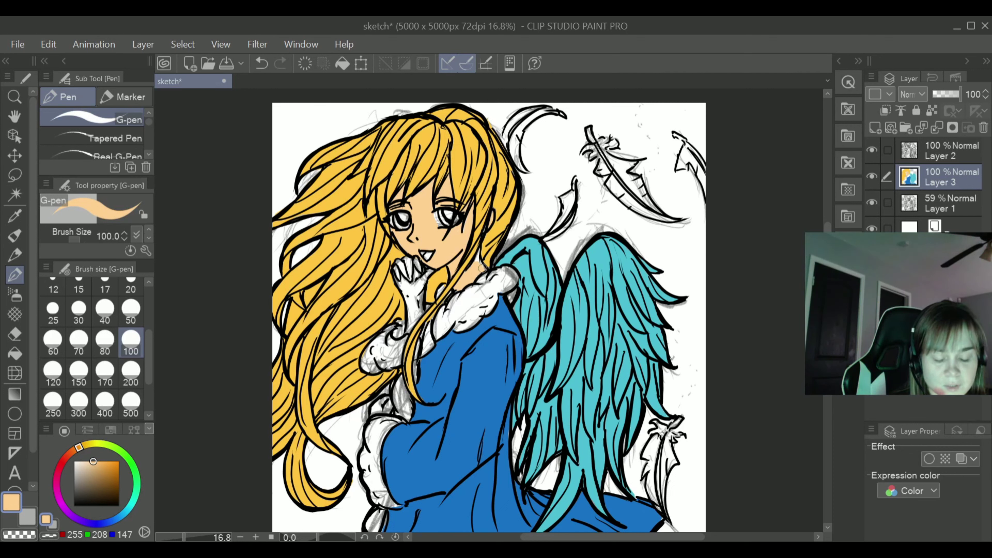
Fill the raised hand, fingers and wrist with the peach skin tone, using brush sizes 30 and 60
click(79, 311)
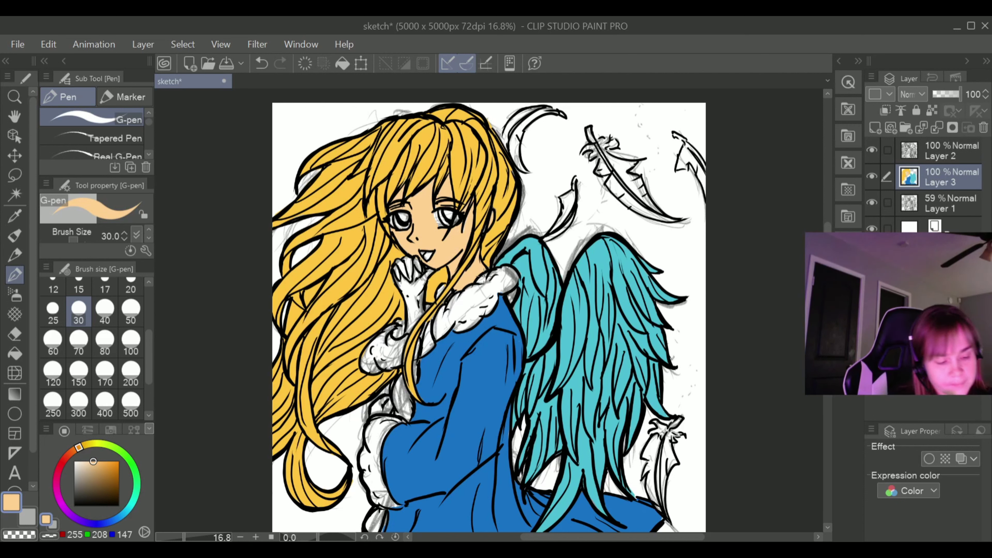
click(57, 341)
drag(409, 306, 416, 285)
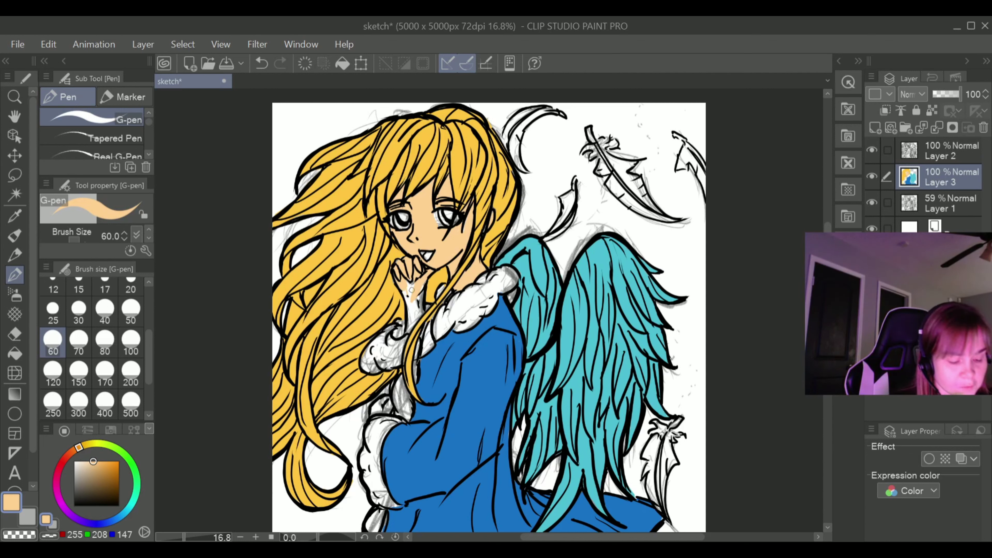
drag(413, 279, 406, 293)
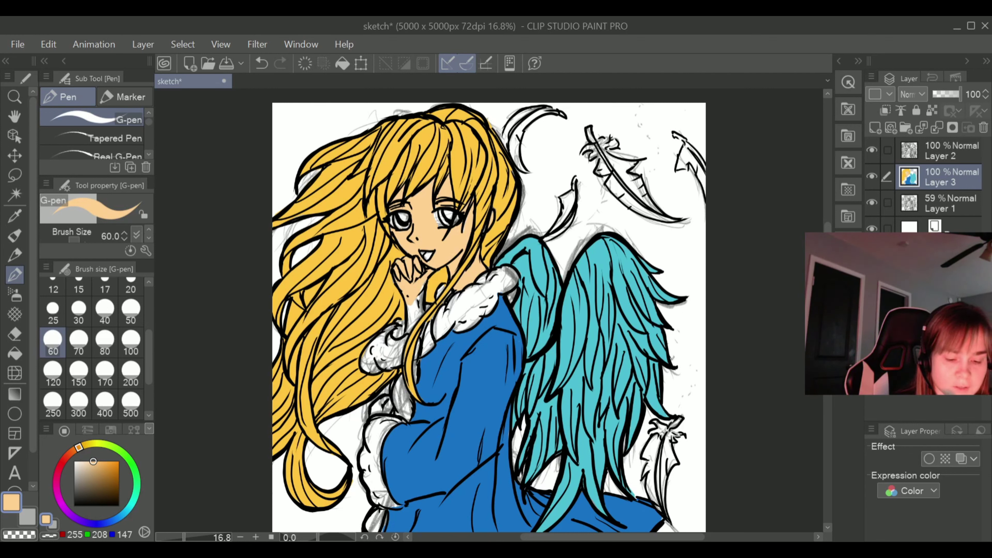
mouse_move(414, 286)
mouse_down()
mouse_move(407, 331)
mouse_move(420, 312)
mouse_up()
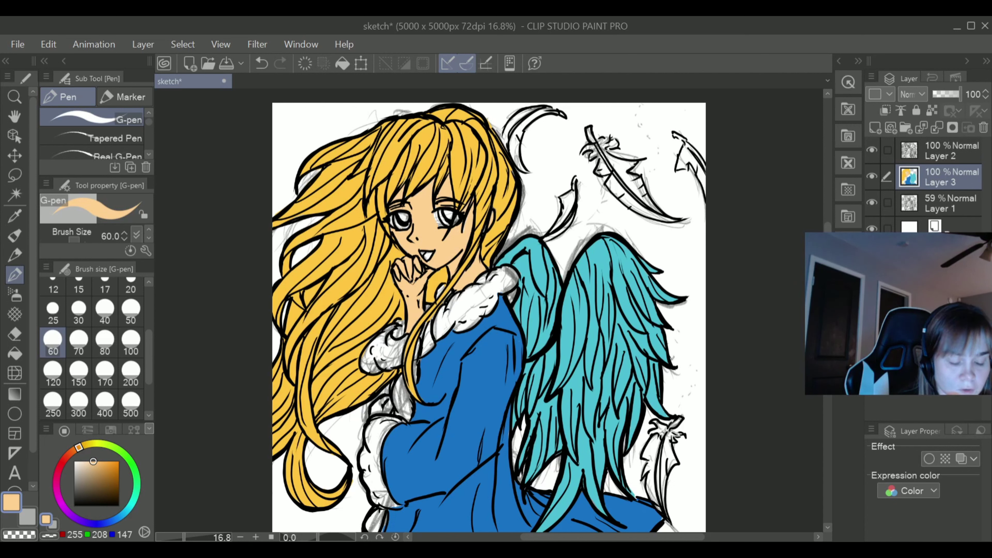
Sample the golden yellow from the hair and touch up the strand edge between the chin and the raised fingers at brush size 60
click(16, 215)
click(384, 288)
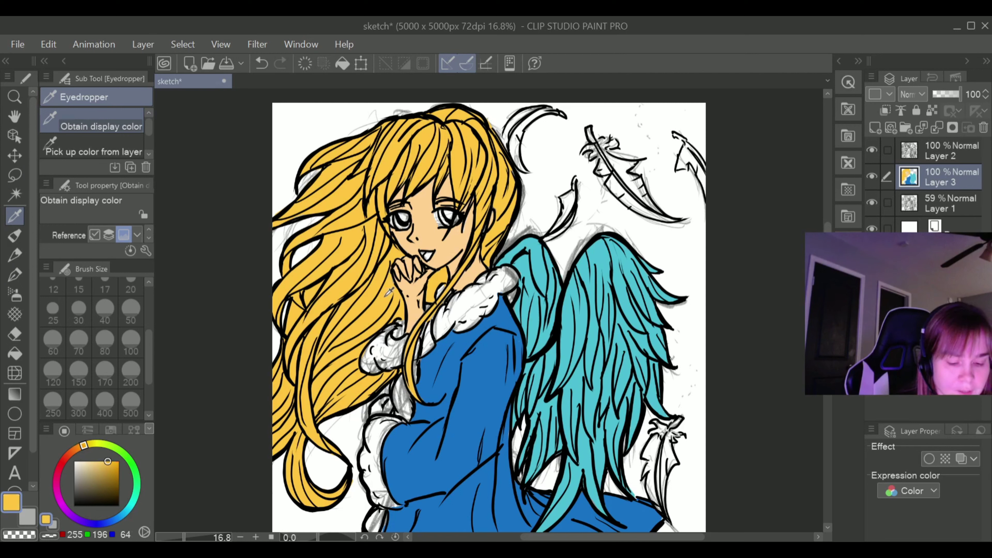
click(17, 276)
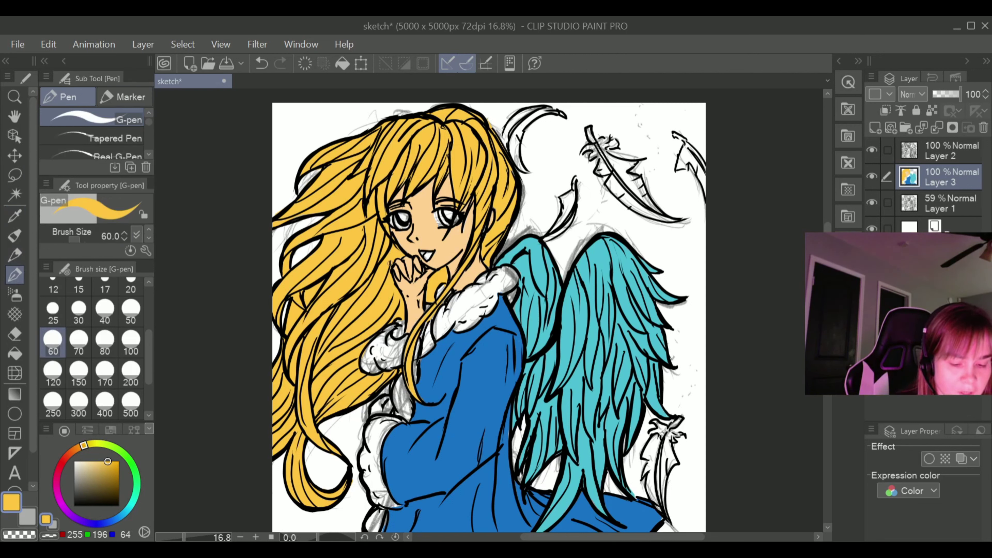
drag(406, 254, 401, 252)
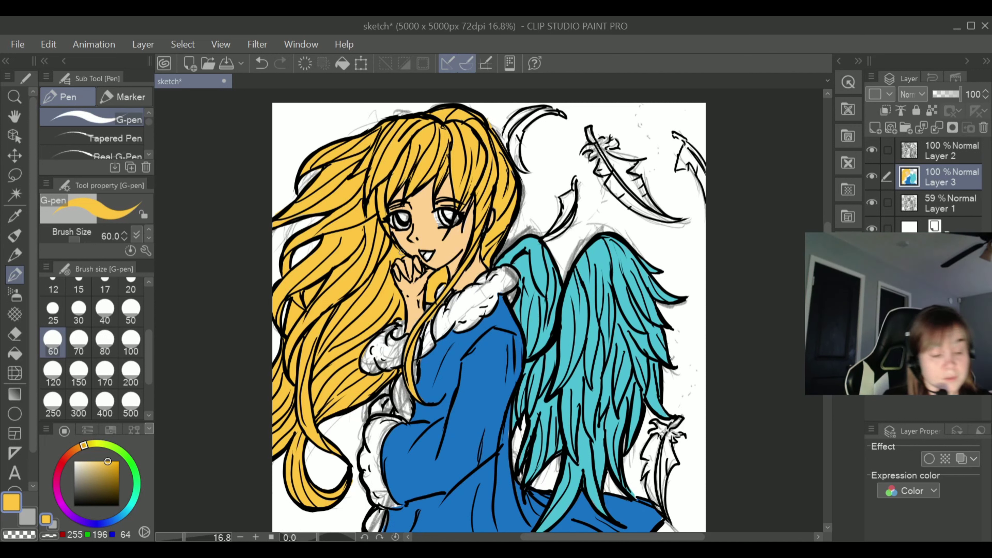
Sample the peach skin tone from the face and fill the bare arm above the lower fur cuff at brush size 60
click(15, 216)
click(453, 230)
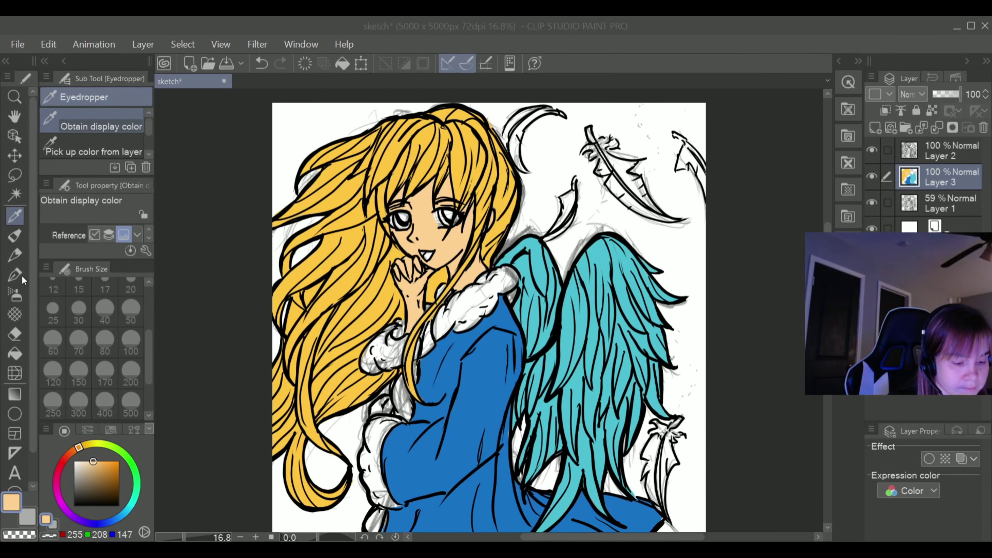
click(15, 258)
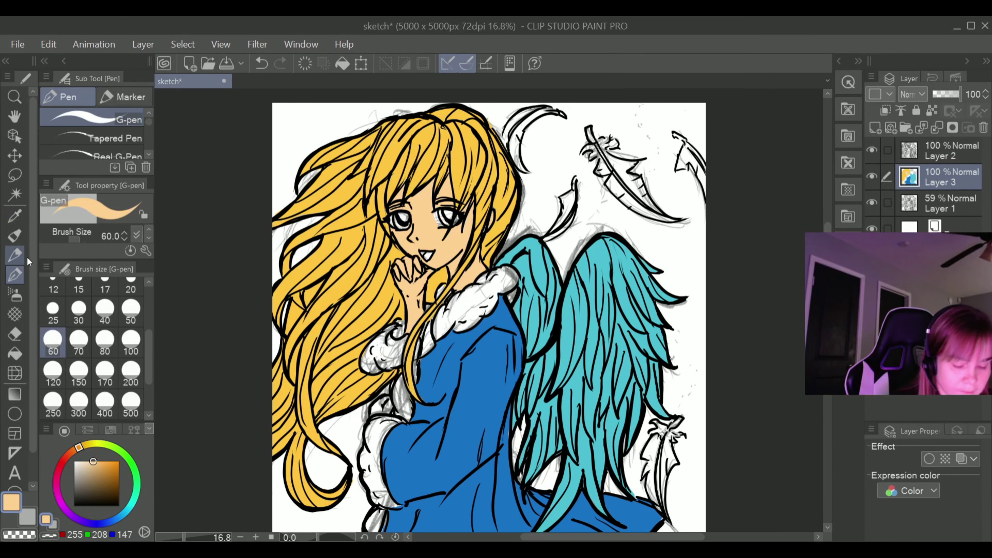
mouse_move(375, 411)
mouse_down()
mouse_move(393, 406)
mouse_move(386, 401)
mouse_up()
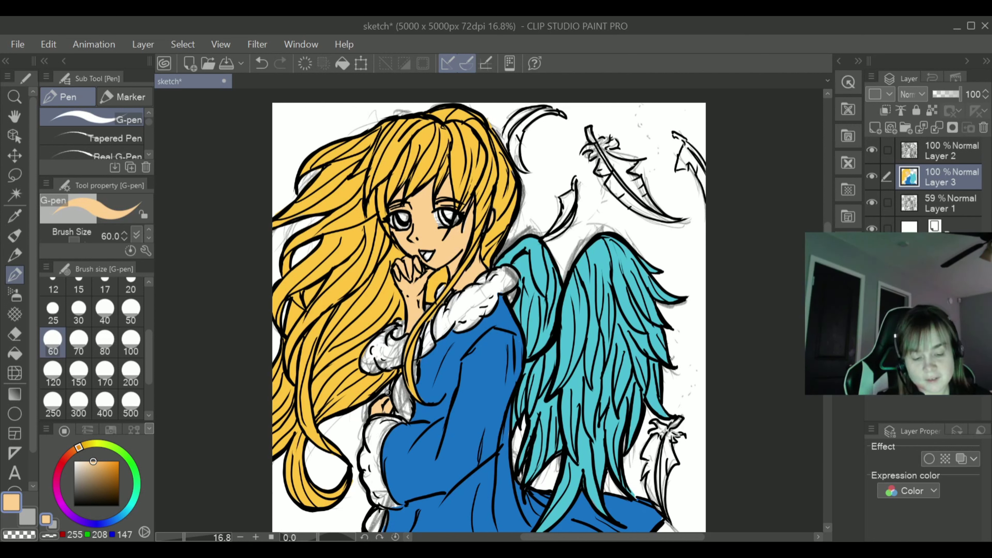
Mix a pale aqua color (RGB 194, 255, 255) for the coat's fur trim, testing a dab on the collar
click(132, 504)
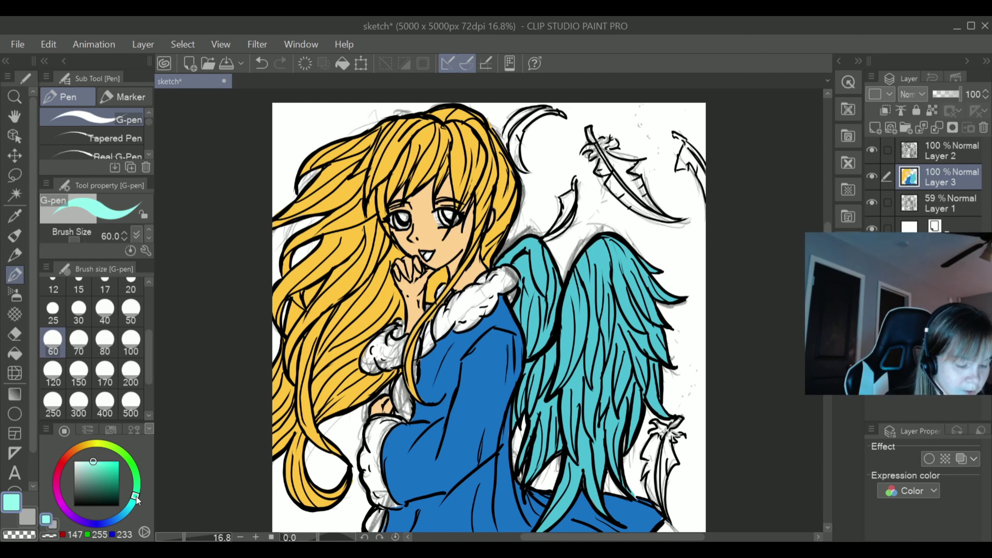
click(88, 462)
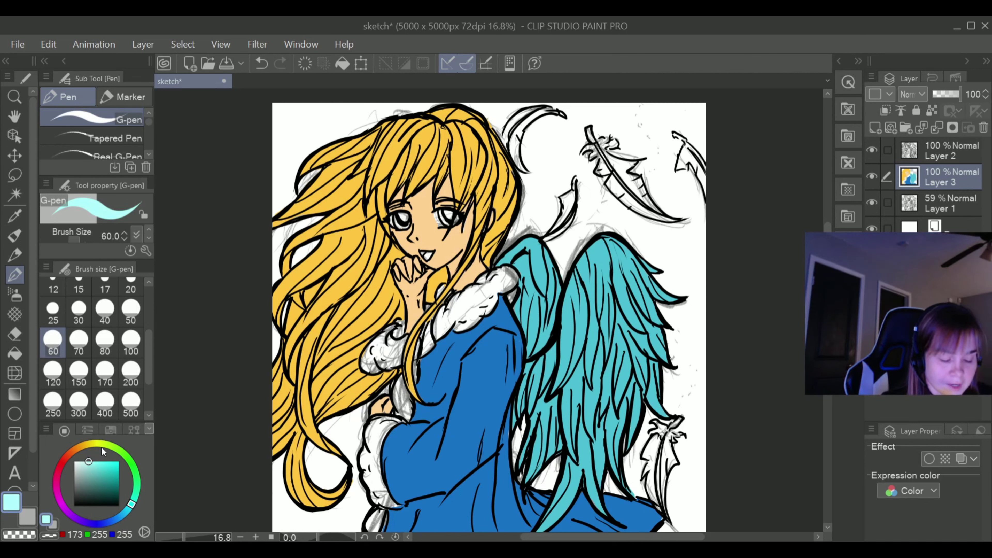
click(87, 461)
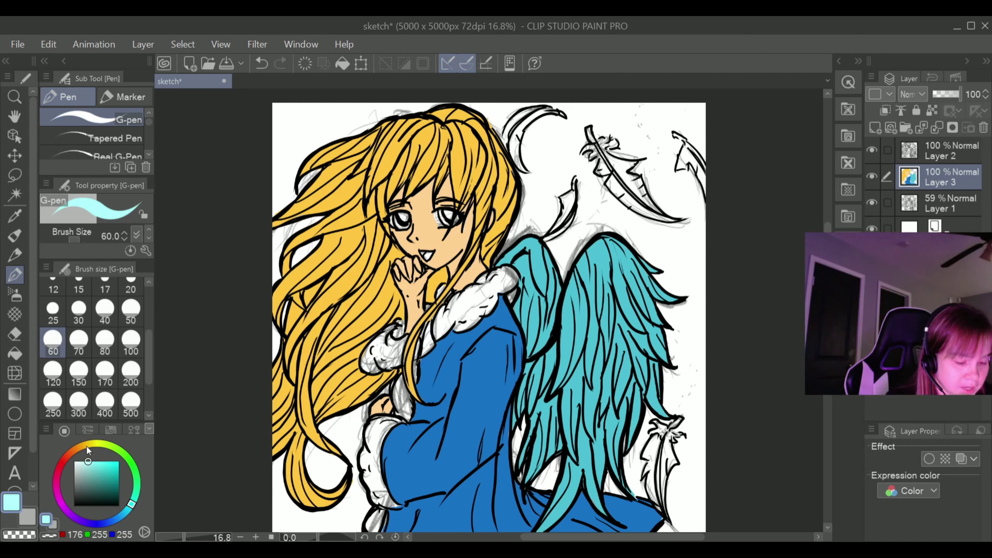
click(456, 305)
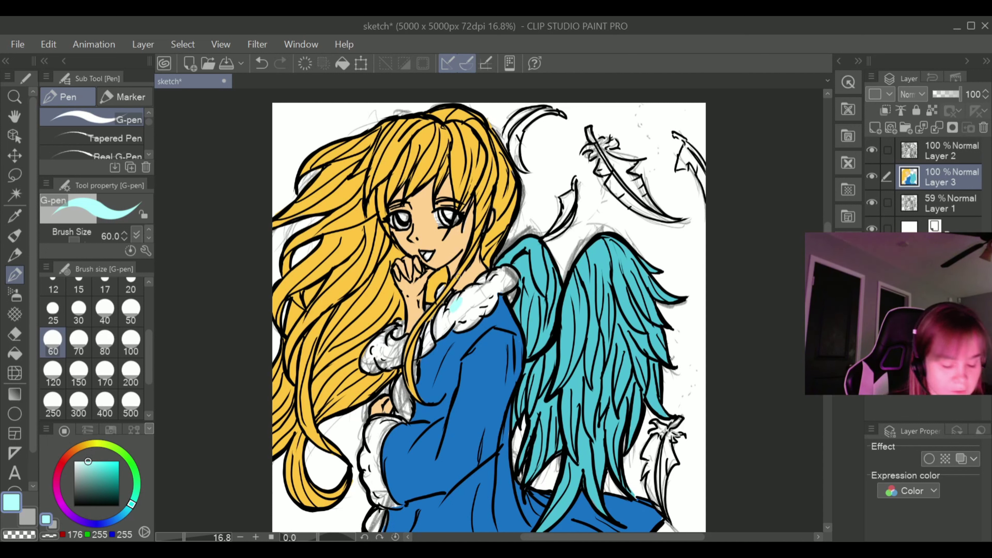
drag(88, 461, 85, 461)
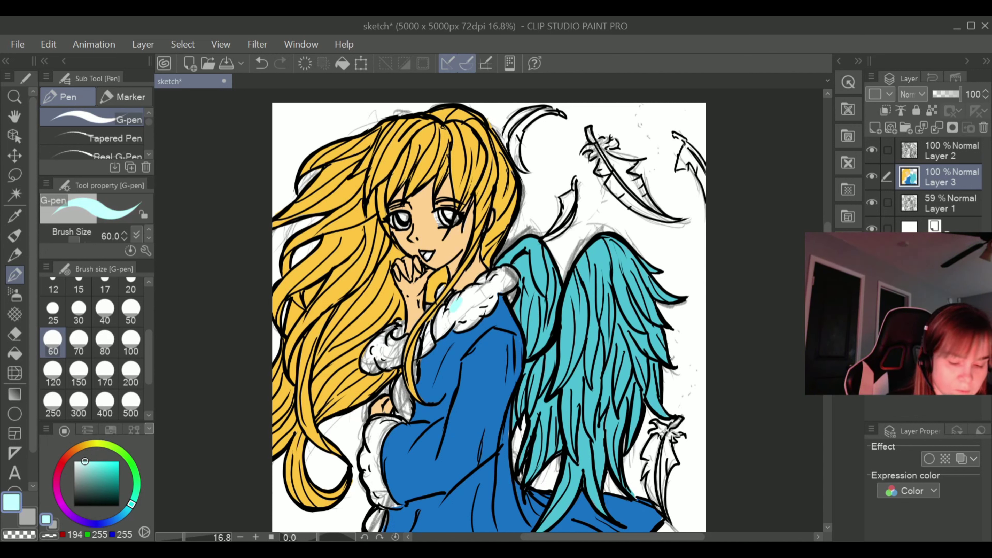
Fill the fur collar from the front edge up to the shoulder with the pale aqua at brush size 60
drag(449, 313, 439, 333)
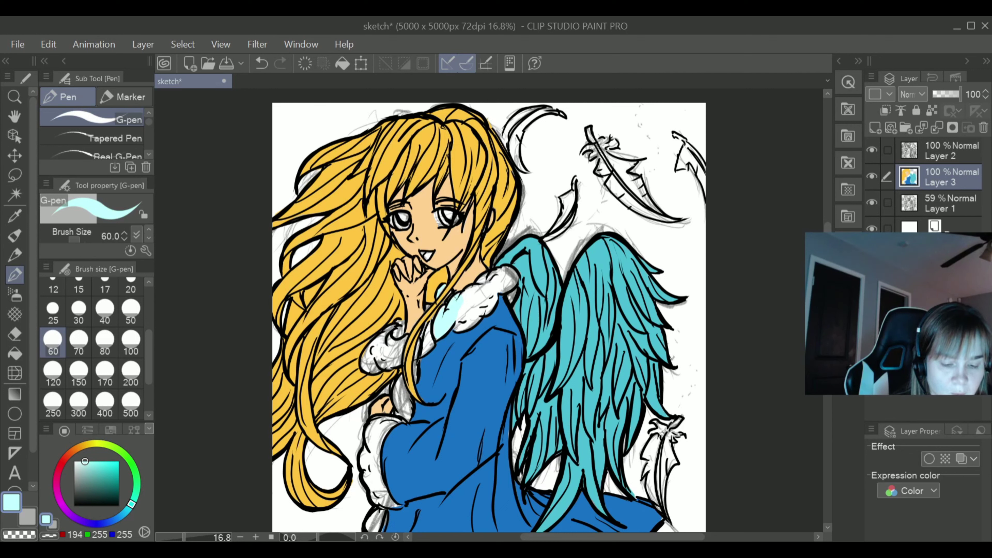
mouse_move(448, 319)
mouse_down()
mouse_move(467, 312)
mouse_move(457, 326)
mouse_move(483, 310)
mouse_up()
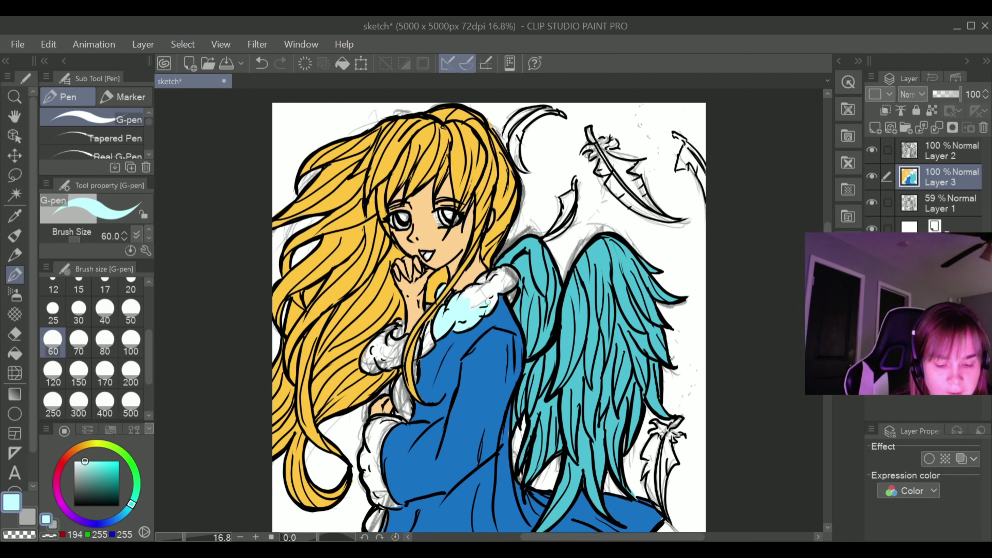
mouse_move(488, 302)
mouse_down()
mouse_move(491, 292)
mouse_move(473, 302)
mouse_move(470, 292)
mouse_up()
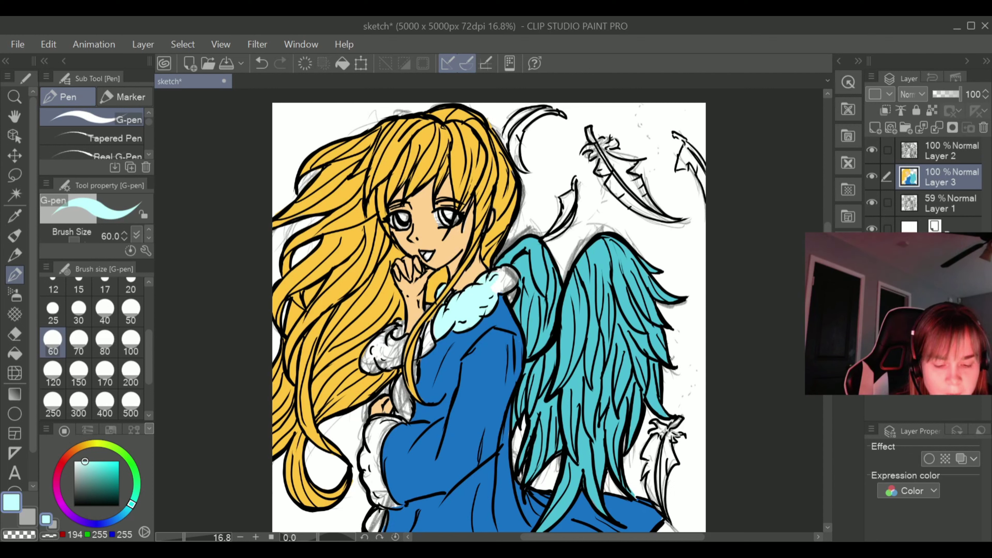
drag(504, 279, 505, 287)
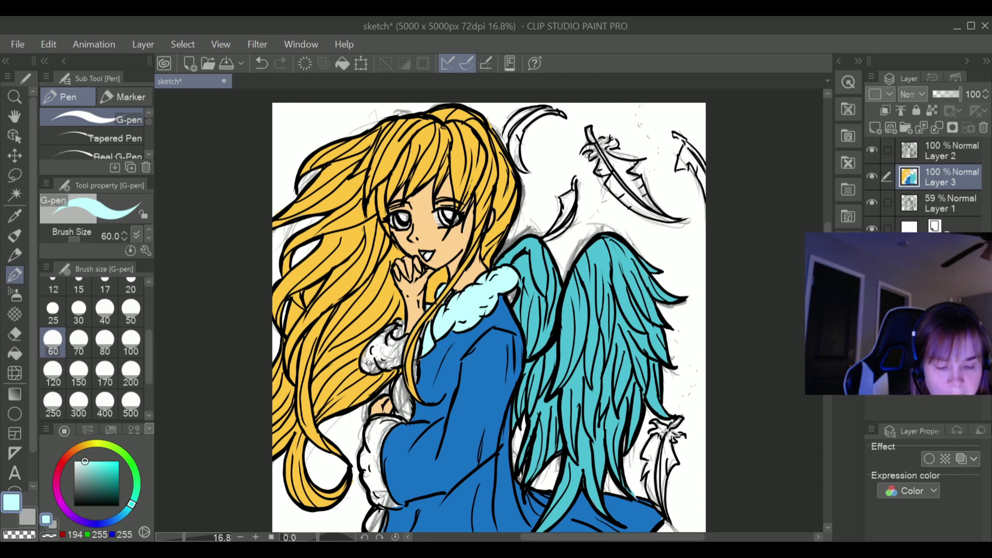
Fill the raised arm's fur cuff with the pale aqua, using brush sizes 60 and 80
mouse_move(384, 336)
mouse_down()
mouse_move(375, 344)
mouse_move(401, 330)
mouse_move(366, 348)
mouse_up()
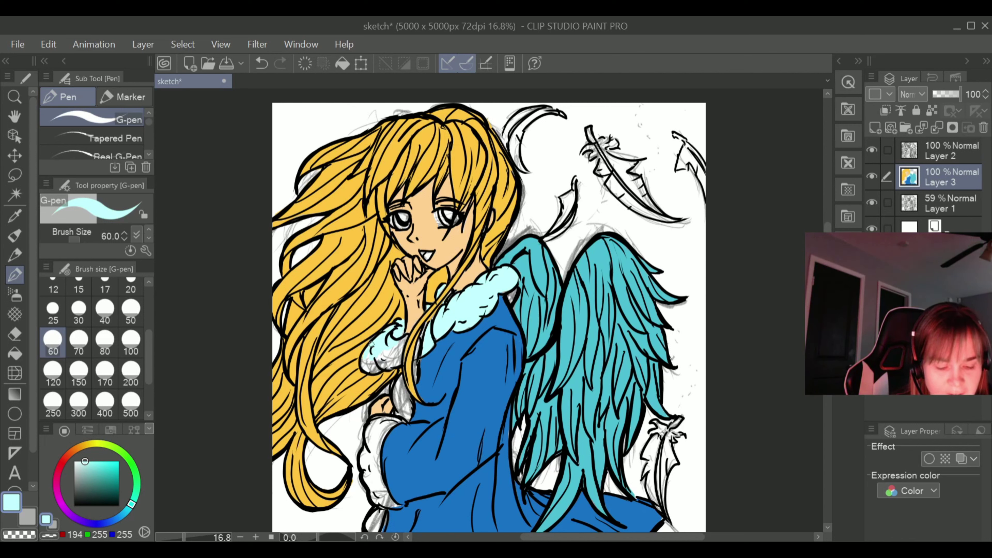
click(104, 340)
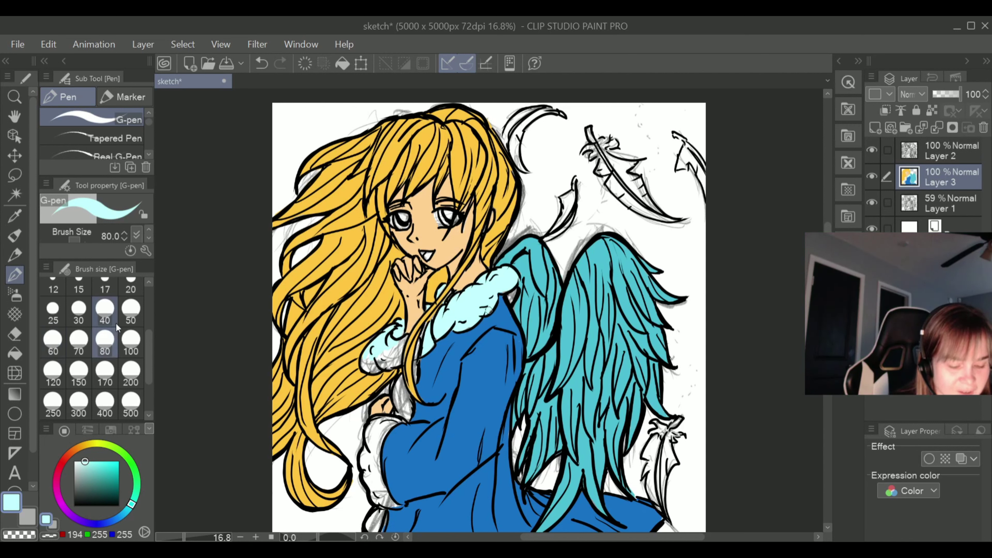
mouse_move(375, 358)
mouse_down()
mouse_move(369, 352)
mouse_move(390, 360)
mouse_move(401, 341)
mouse_up()
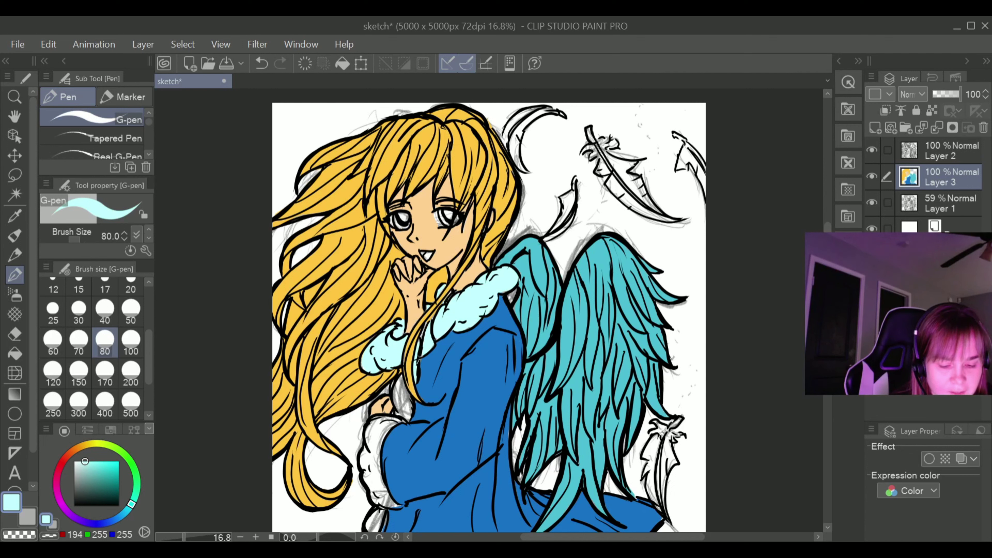
Fill the fur trim on the coat front, the lower sleeve cuff and the hem with the pale aqua at brush size 80
mouse_move(404, 391)
mouse_down()
mouse_move(401, 410)
mouse_move(401, 387)
mouse_move(395, 393)
mouse_move(404, 414)
mouse_move(407, 391)
mouse_move(377, 434)
mouse_move(368, 430)
mouse_move(370, 444)
mouse_up()
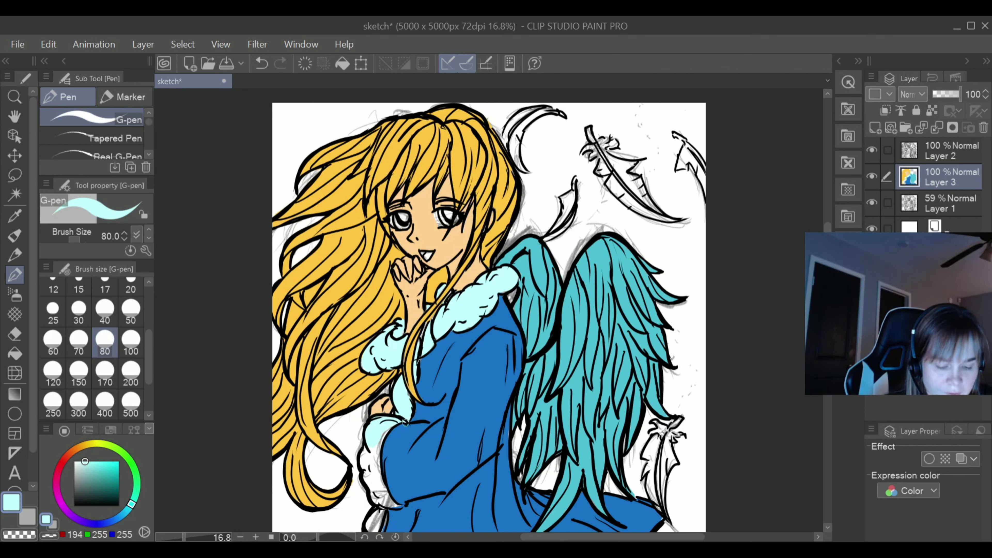
mouse_move(392, 433)
mouse_down()
mouse_move(365, 469)
mouse_move(366, 478)
mouse_move(376, 452)
mouse_move(381, 490)
mouse_move(370, 458)
mouse_up()
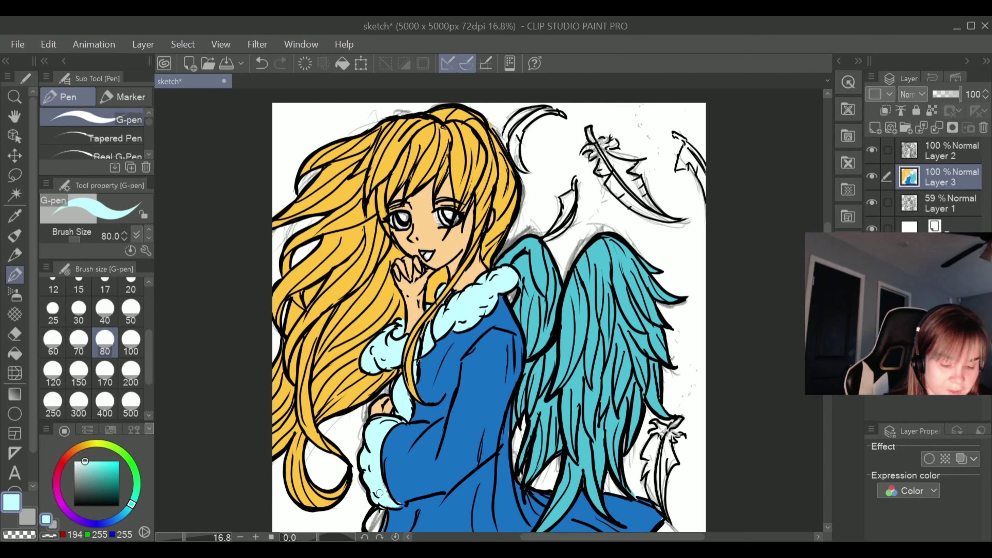
mouse_move(384, 475)
mouse_down()
mouse_move(399, 505)
mouse_move(402, 484)
mouse_move(396, 506)
mouse_move(410, 484)
mouse_move(379, 513)
mouse_up()
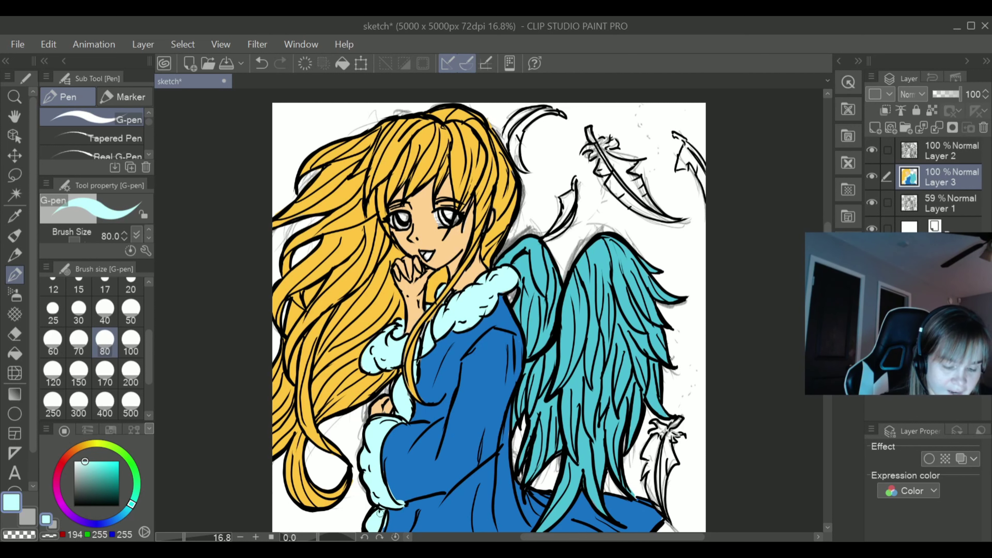
scroll(380, 513, down, 3)
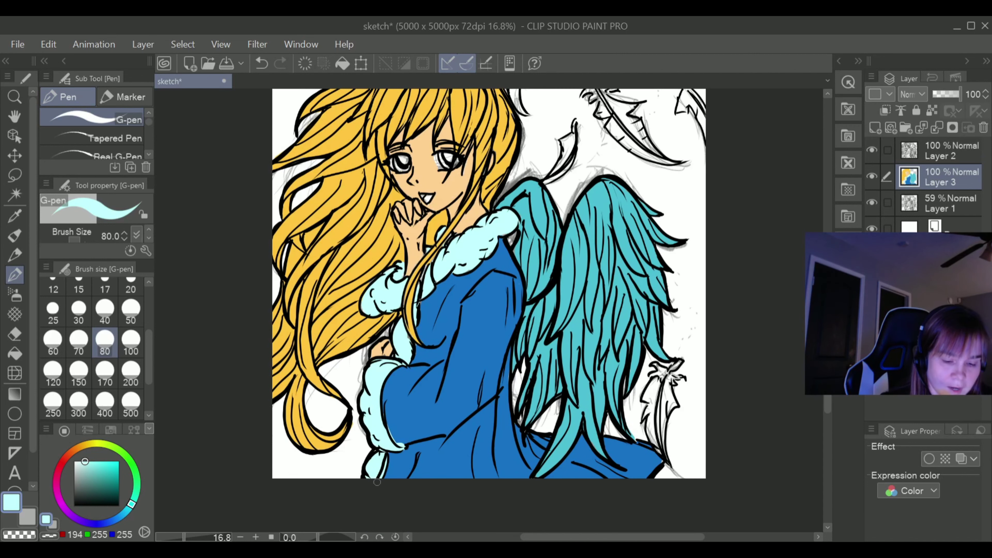
scroll(377, 482, up, 2)
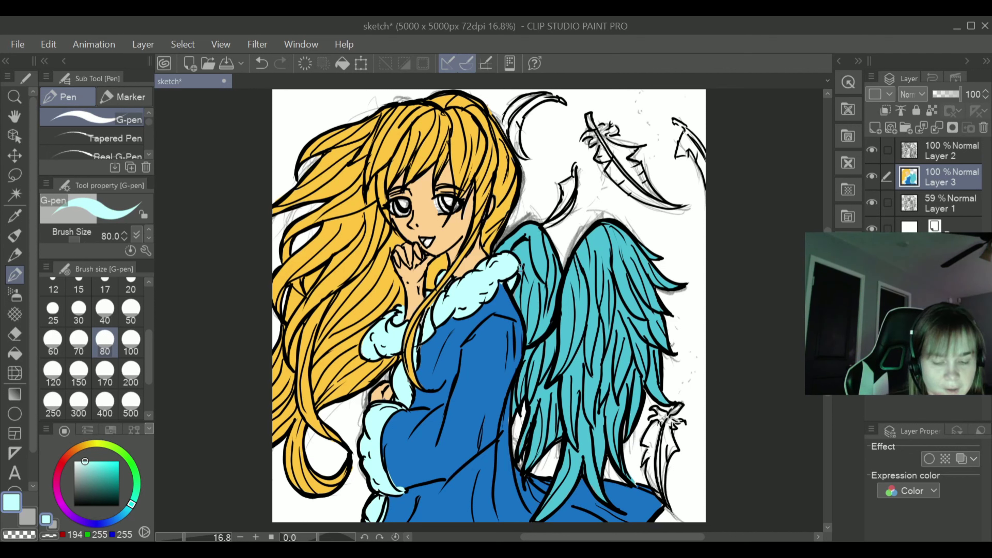
click(15, 215)
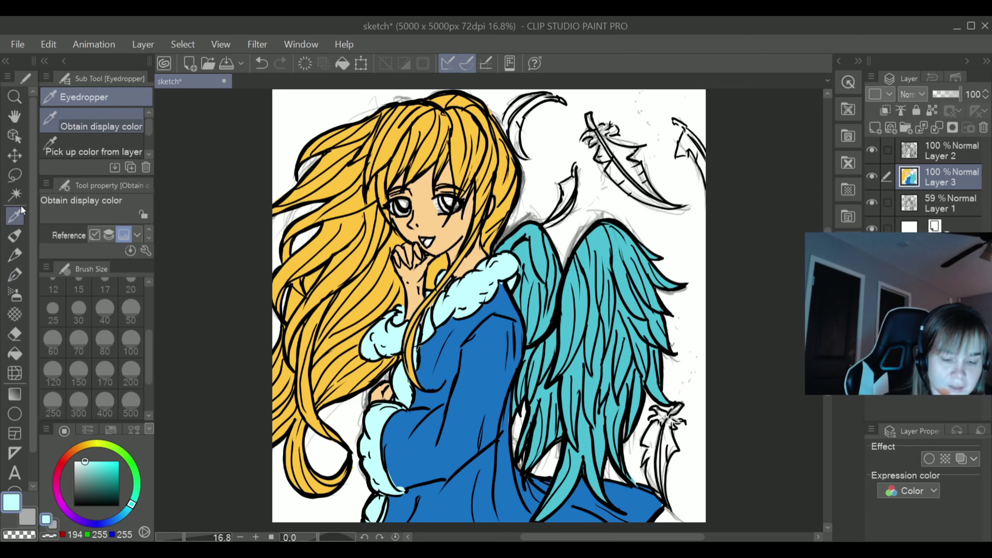
click(503, 297)
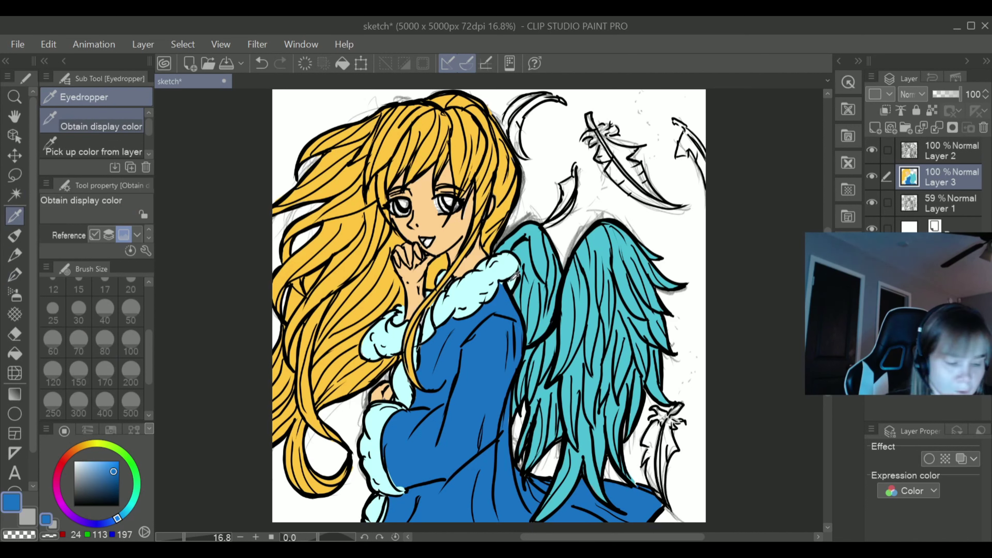
click(15, 274)
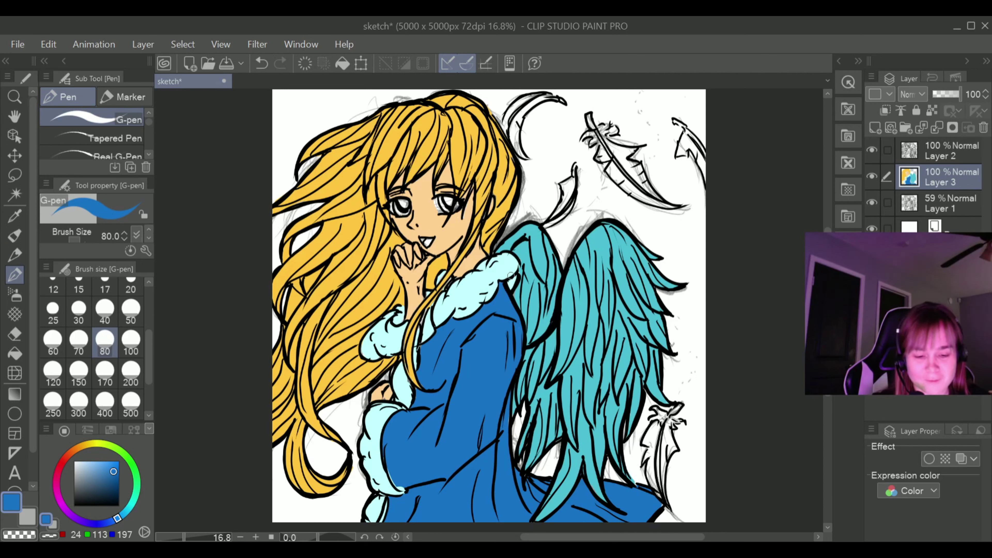
Sample the pale aqua from the fur trim and fill the two small curved feathers and the large feather's tufted upper end at size 80
click(18, 216)
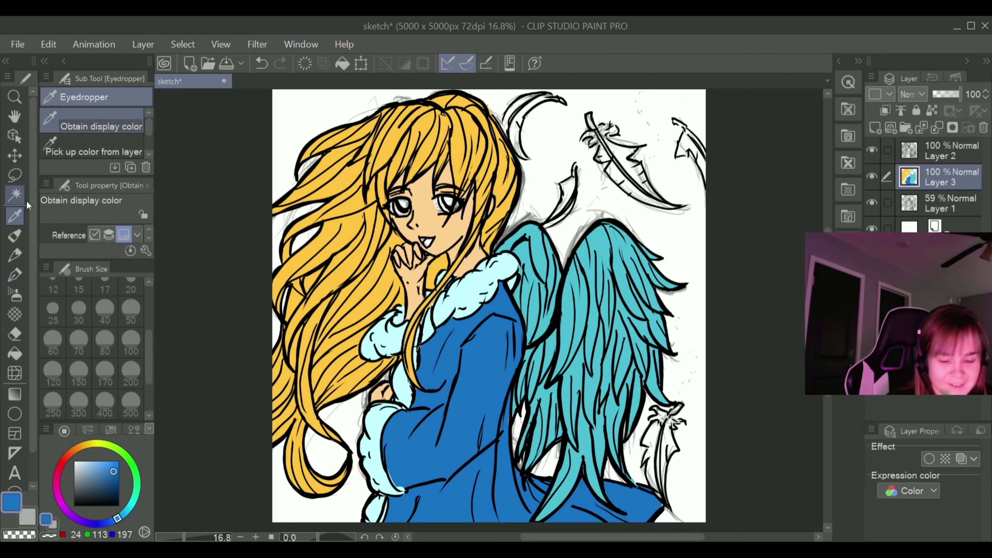
click(406, 376)
key(p)
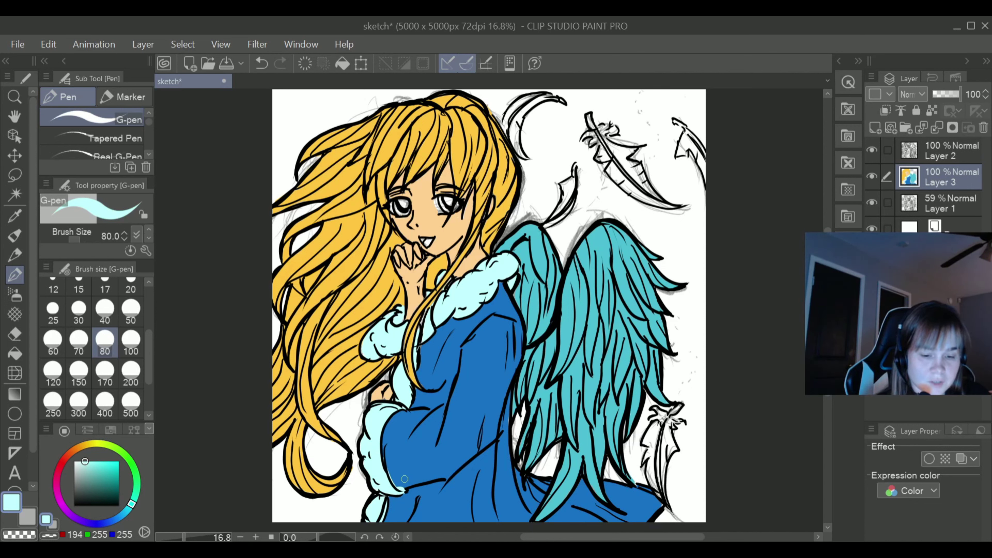
mouse_move(515, 124)
mouse_down()
mouse_move(525, 158)
mouse_move(514, 136)
mouse_move(529, 104)
mouse_move(519, 140)
mouse_move(530, 108)
mouse_move(505, 125)
mouse_move(511, 109)
mouse_move(544, 95)
mouse_move(521, 98)
mouse_move(566, 103)
mouse_up()
mouse_move(573, 190)
mouse_down()
mouse_move(577, 162)
mouse_move(573, 201)
mouse_move(574, 166)
mouse_move(547, 223)
mouse_up()
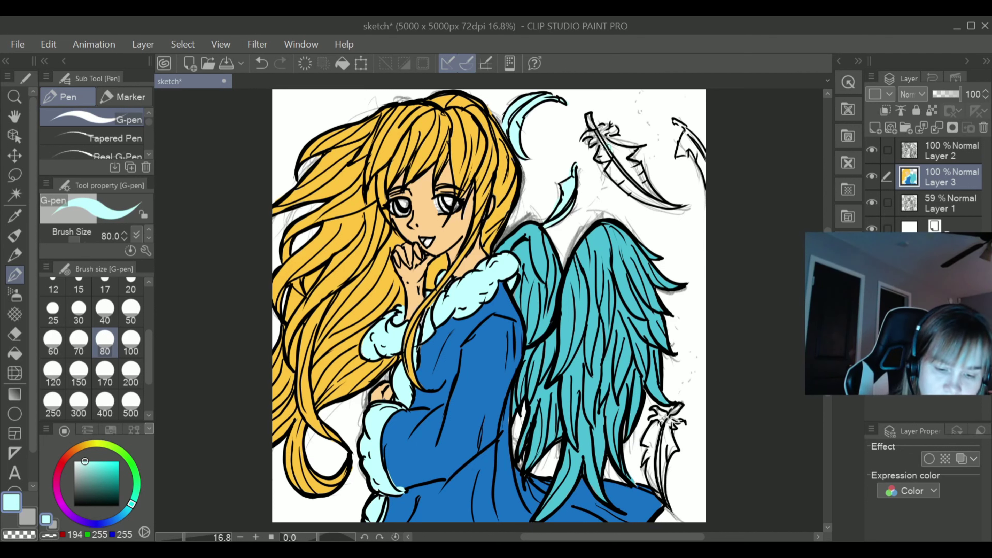
mouse_move(605, 149)
mouse_down()
mouse_move(601, 159)
mouse_move(613, 156)
mouse_move(601, 139)
mouse_up()
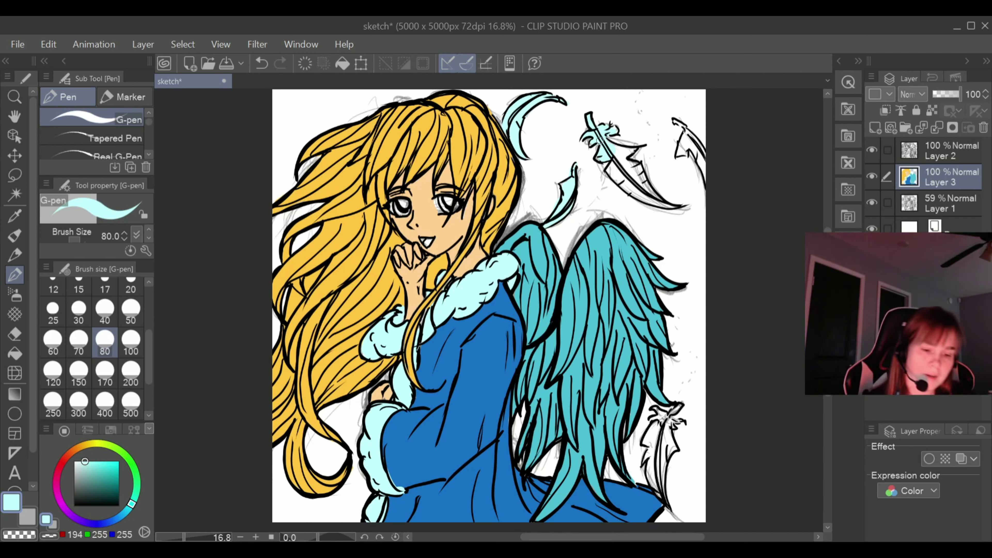
Switch to the line art on Layer 2 and set up the G-pen with black at brush size 30
click(910, 153)
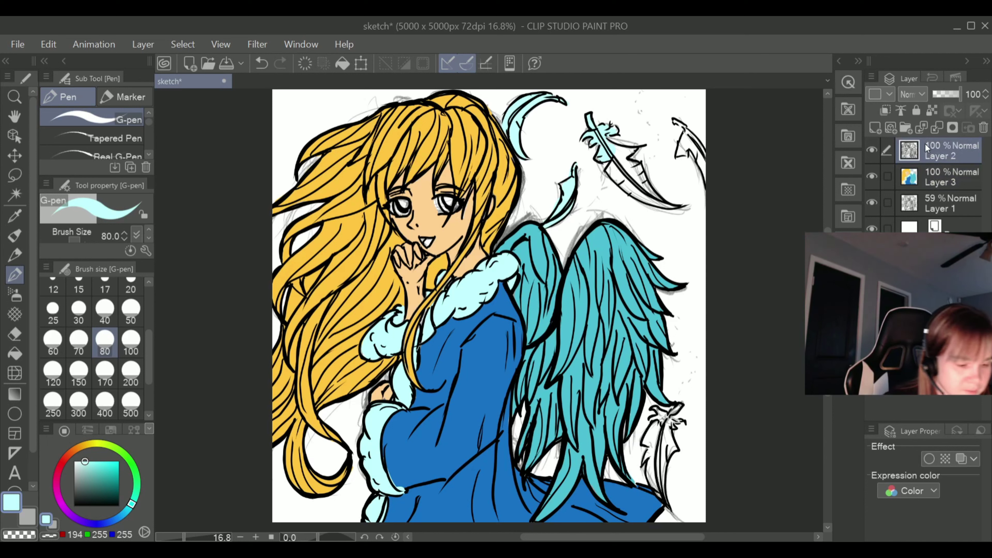
click(15, 334)
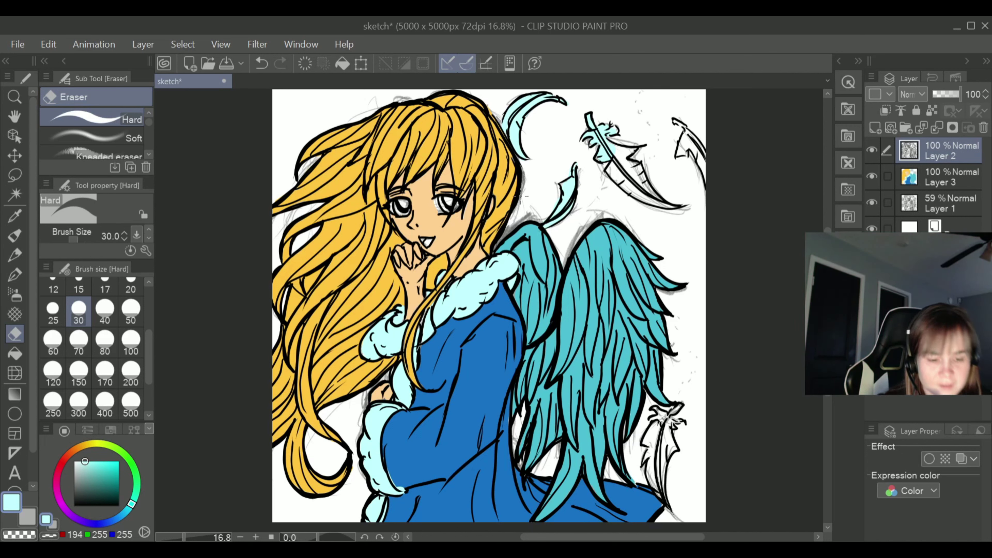
click(76, 506)
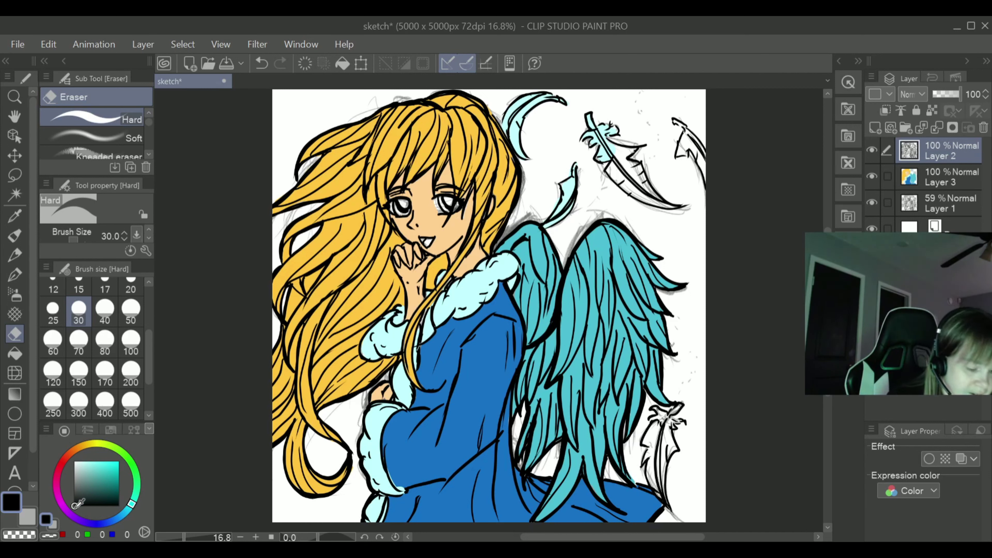
click(15, 254)
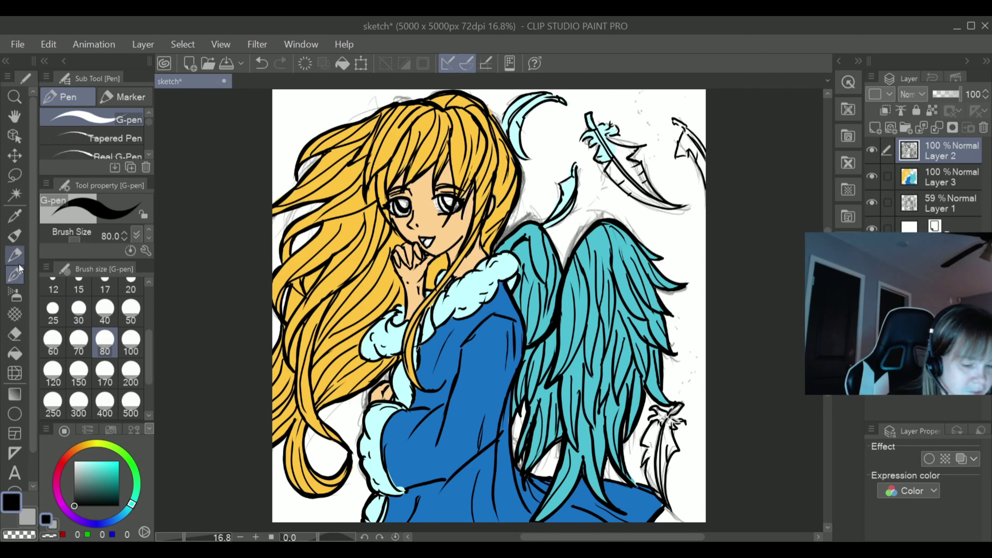
click(15, 275)
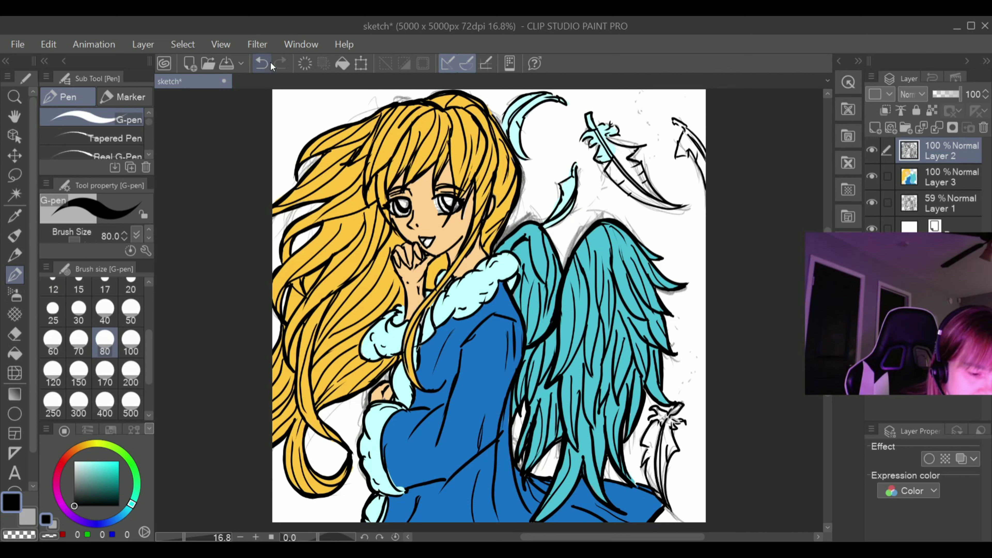
click(79, 311)
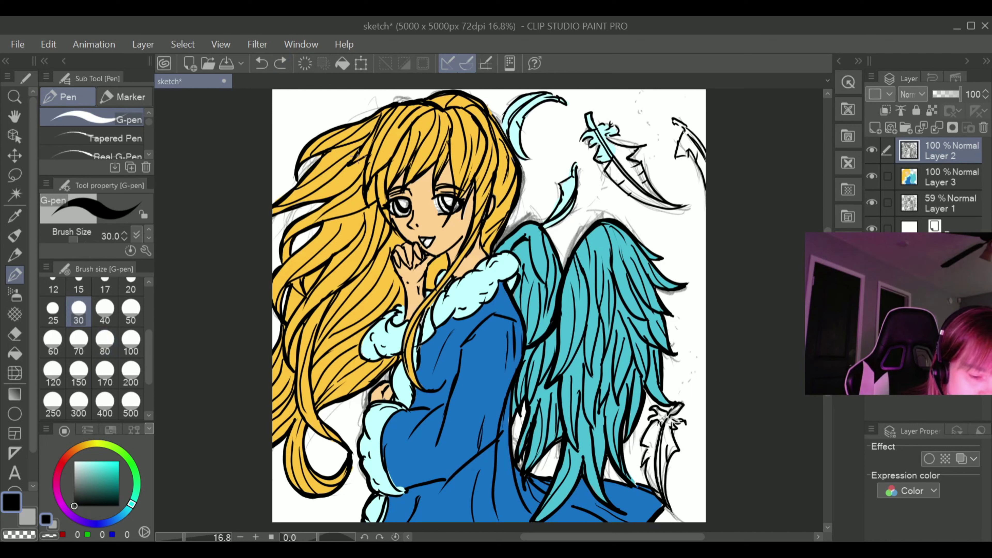
Try to redraw the hair outline beside the bangs with black G-pen strokes at size 30, and undo them
drag(345, 165, 351, 164)
key(ctrl+z)
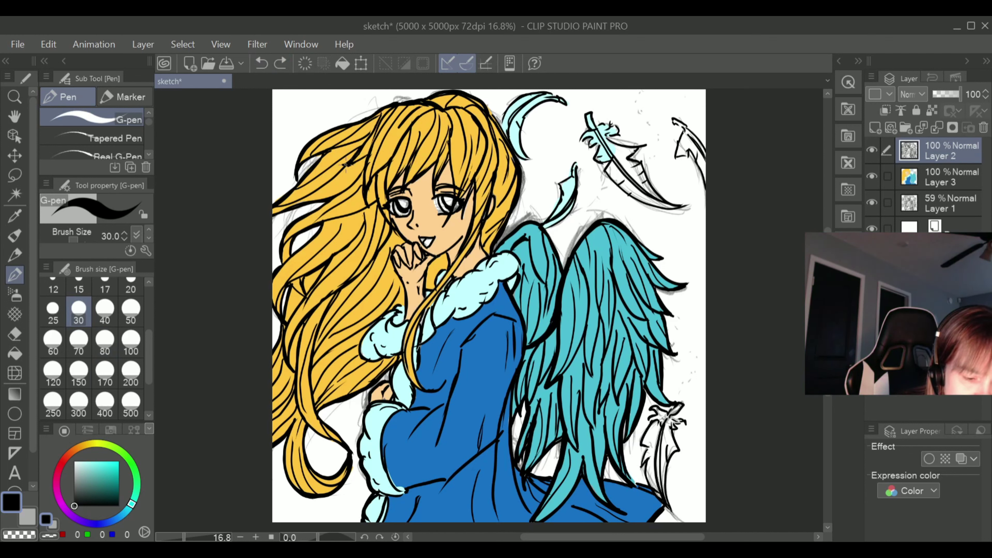
drag(363, 160, 369, 150)
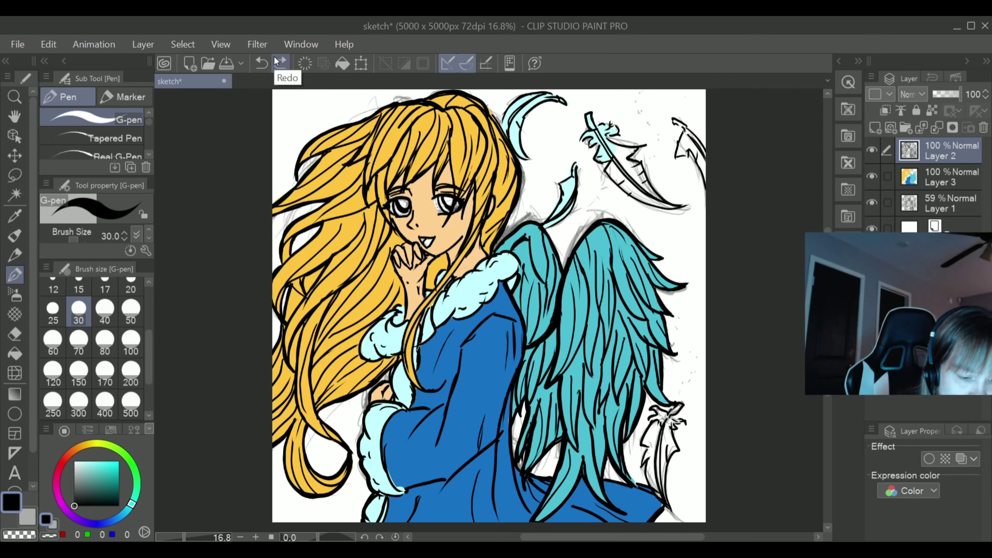
click(261, 63)
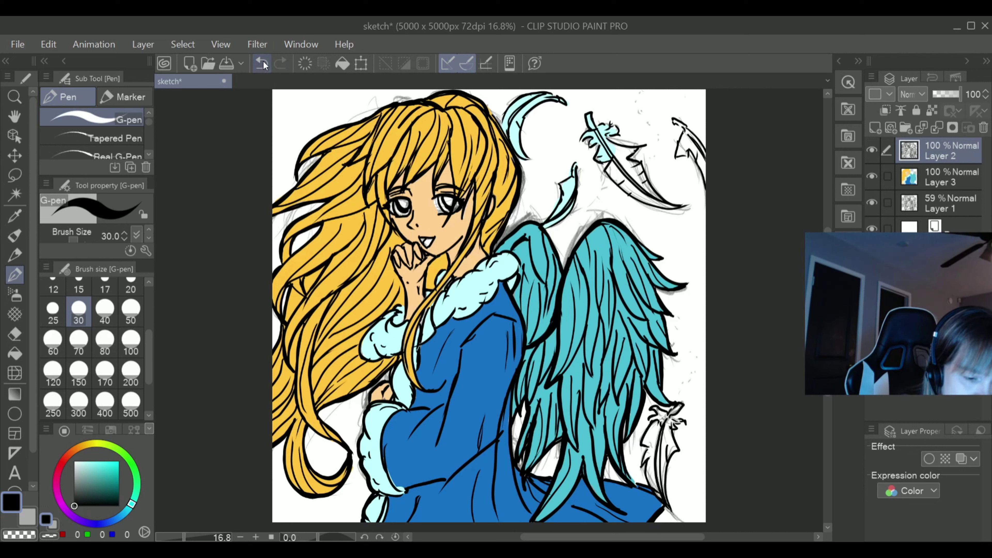
Clean up the hair line art beside the bangs with the Hard eraser at size 30
click(15, 334)
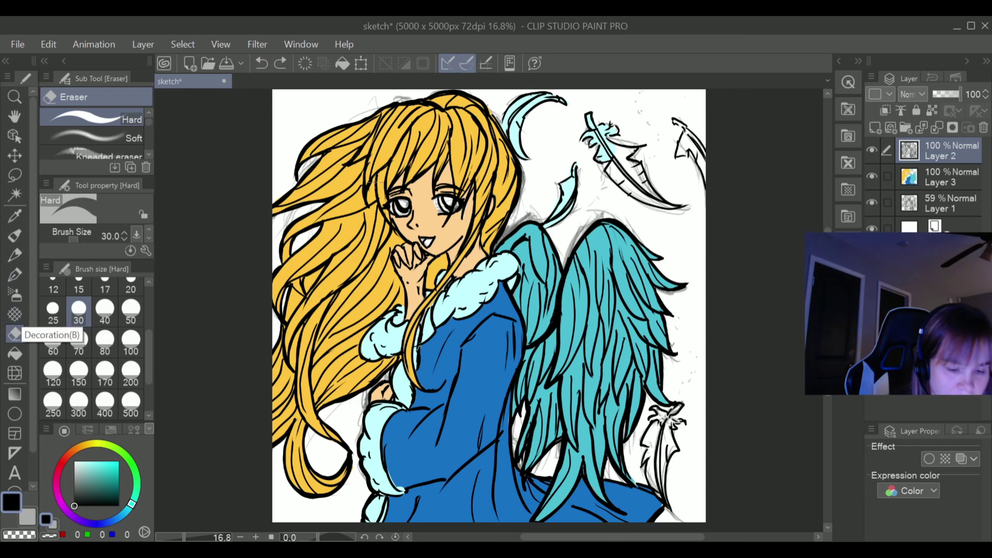
drag(372, 184, 368, 195)
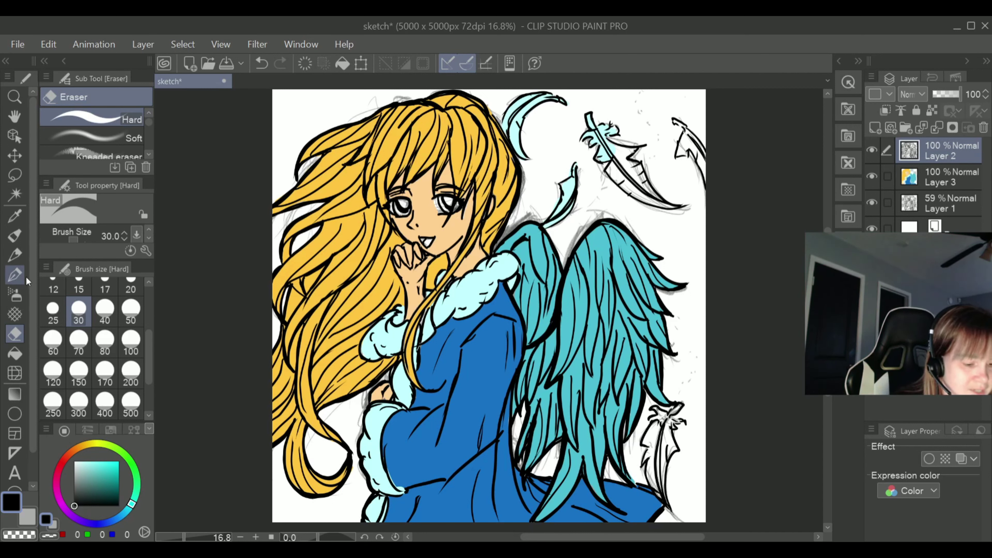
Draw short hair strand lines at the crown with the black G-pen at size 30 and undo the last stroke
click(19, 260)
click(18, 274)
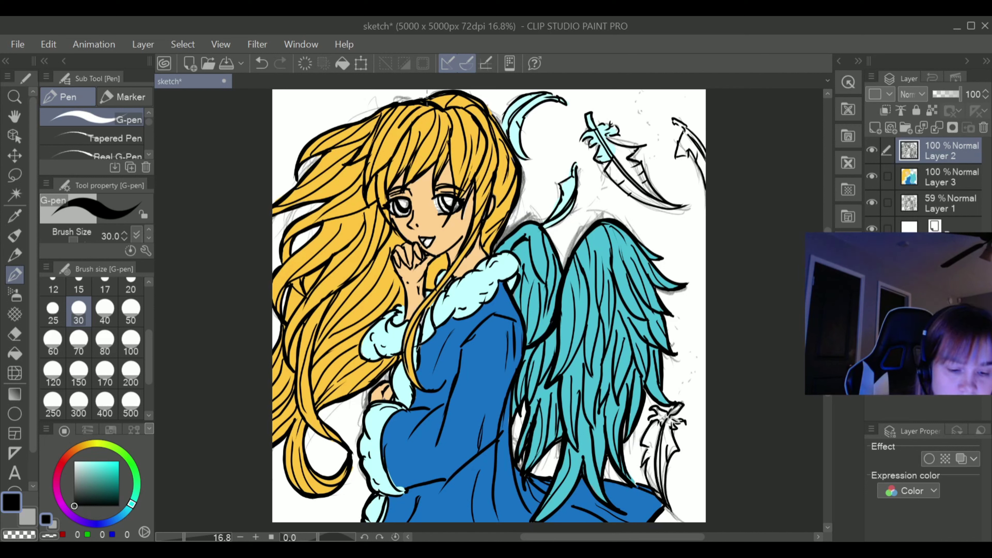
mouse_move(427, 96)
mouse_down()
mouse_move(464, 93)
mouse_move(442, 107)
mouse_move(472, 90)
mouse_move(467, 97)
mouse_move(484, 120)
mouse_move(475, 104)
mouse_move(441, 110)
mouse_up()
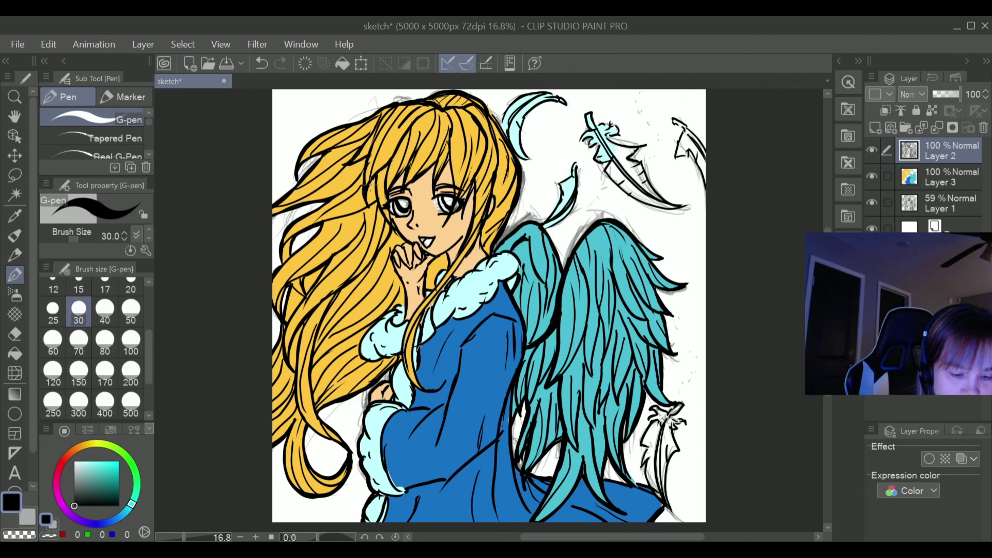
drag(445, 109, 451, 118)
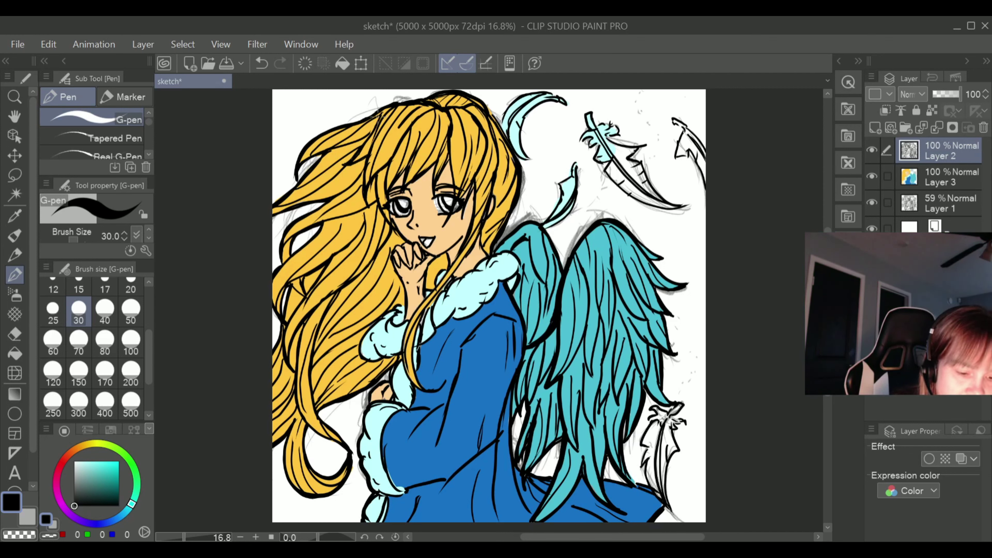
key(ctrl+z)
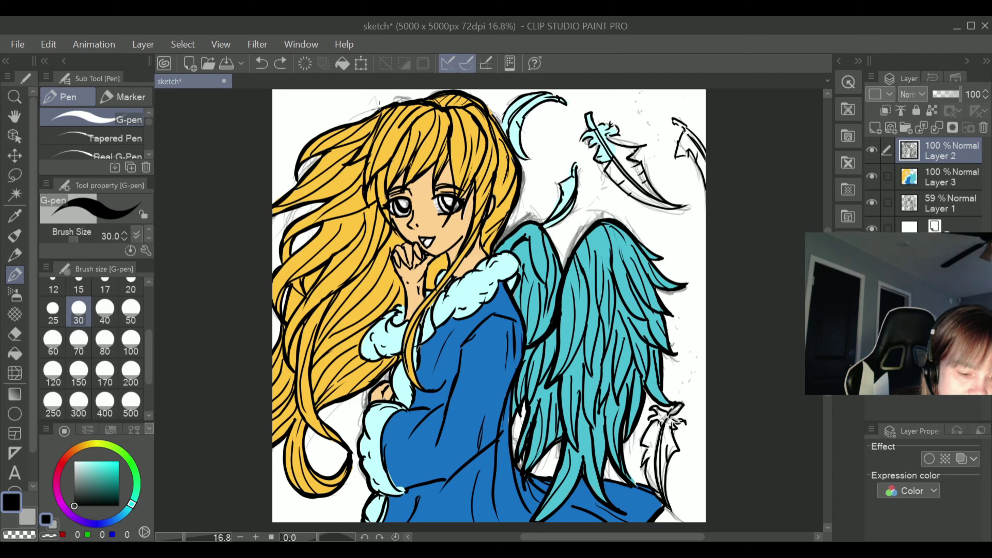
Add black G-pen strand lines at size 30 through the crown, the hair beside the face and the long flowing locks
mouse_move(373, 115)
mouse_down()
mouse_move(322, 152)
mouse_move(376, 130)
mouse_move(361, 146)
mouse_up()
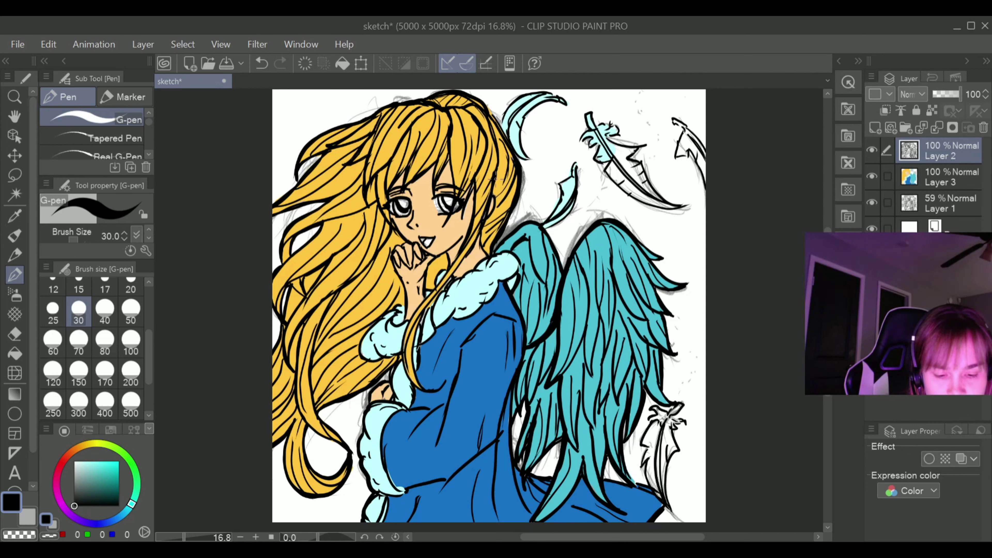
drag(498, 181, 501, 134)
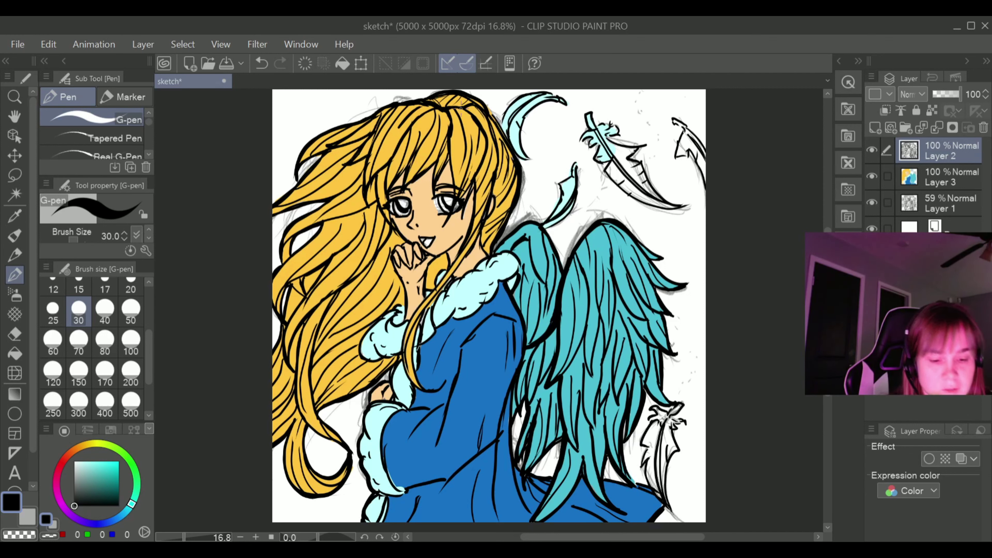
mouse_move(457, 103)
mouse_down()
mouse_move(453, 170)
mouse_move(473, 133)
mouse_up()
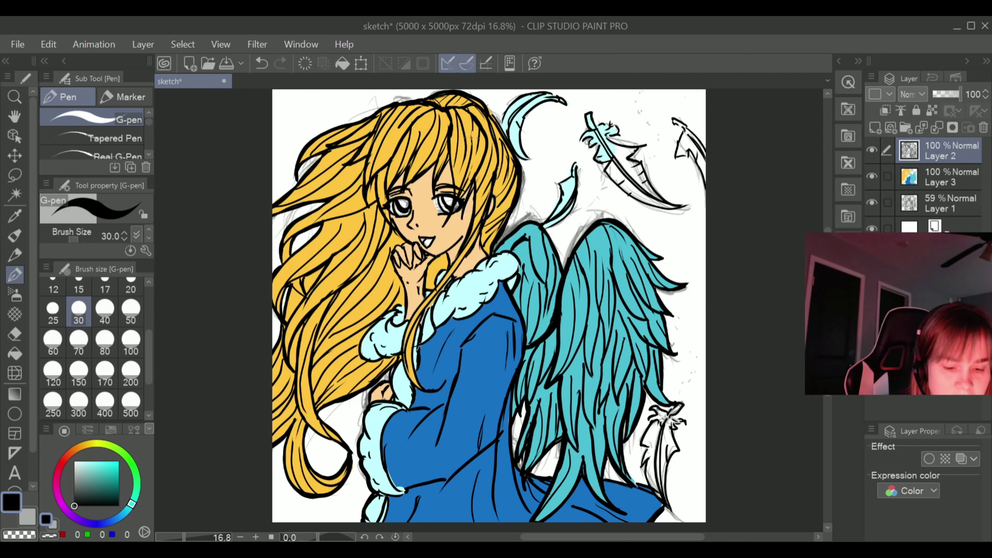
drag(480, 91, 471, 109)
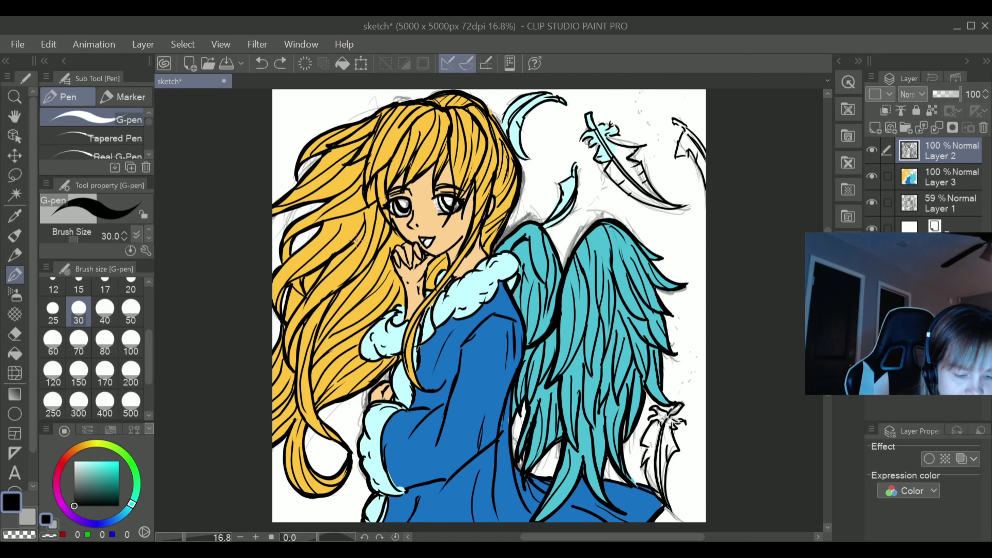
drag(366, 202, 348, 246)
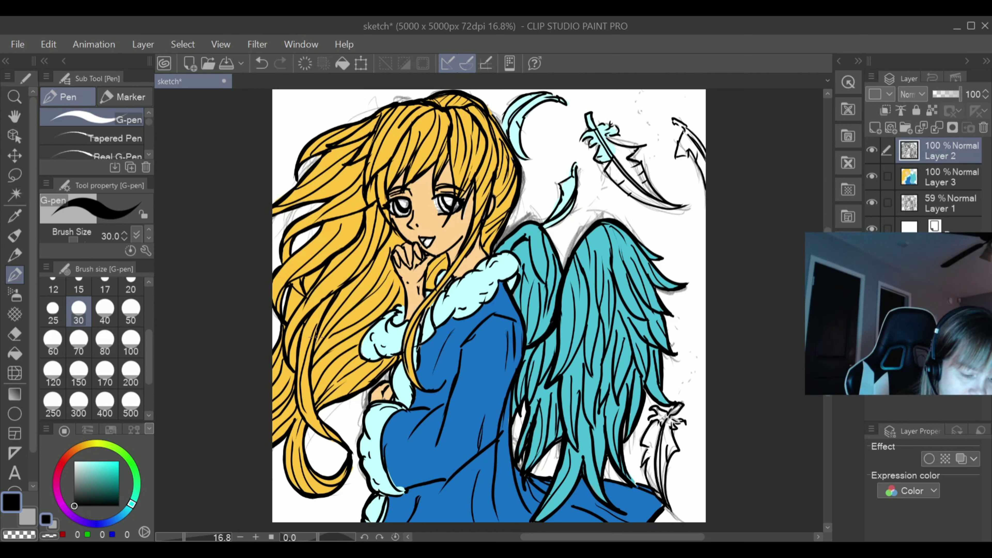
drag(315, 337, 319, 417)
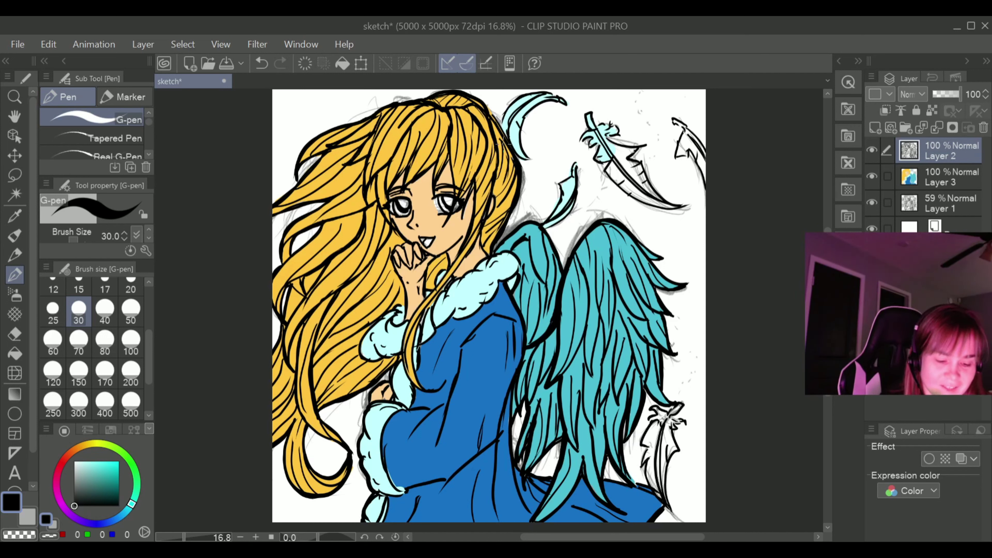
mouse_move(402, 277)
mouse_down()
mouse_move(381, 315)
mouse_move(311, 376)
mouse_up()
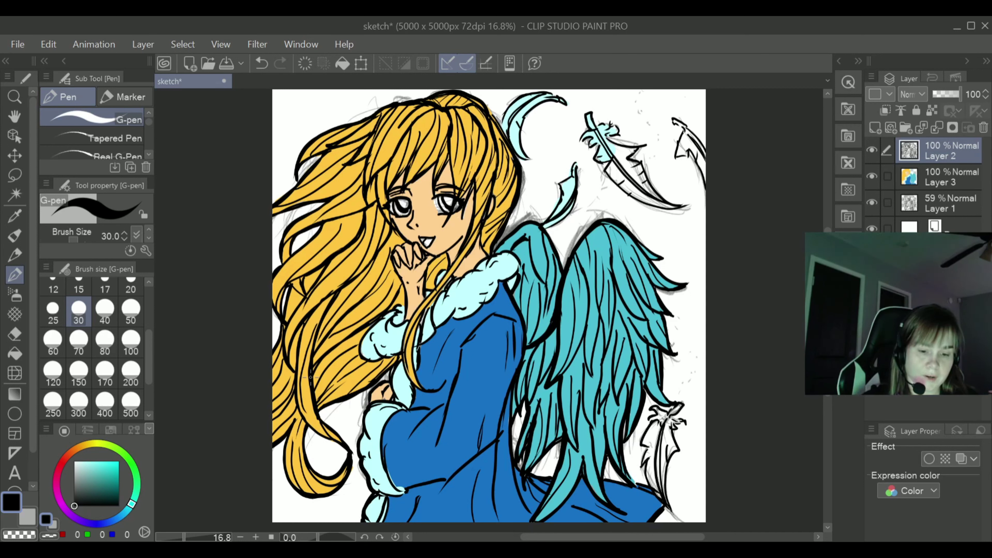
On Layer 3, sample the pale aqua and fill the rest of the large feather and the two uncolored feathers, finishing at G-pen size 50
click(945, 177)
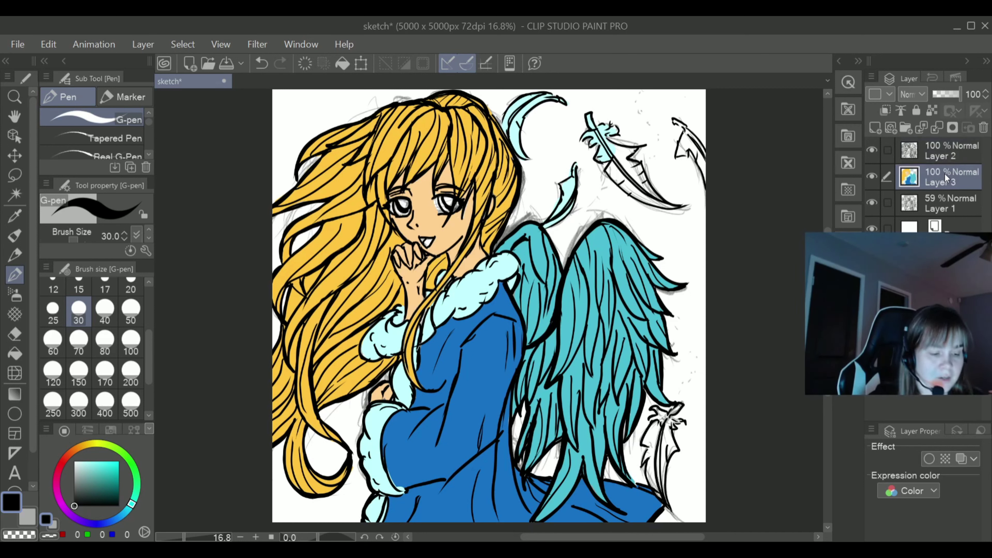
key(i)
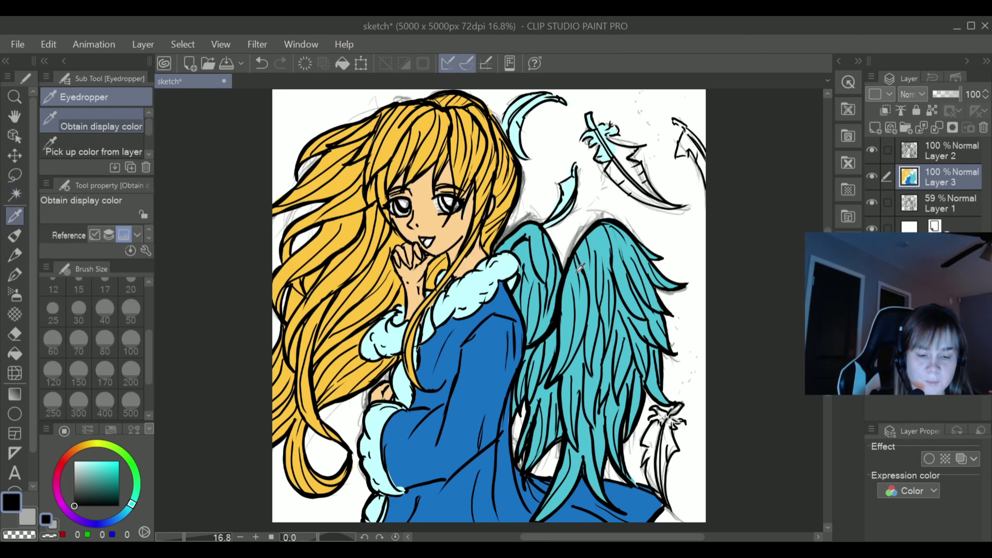
click(573, 187)
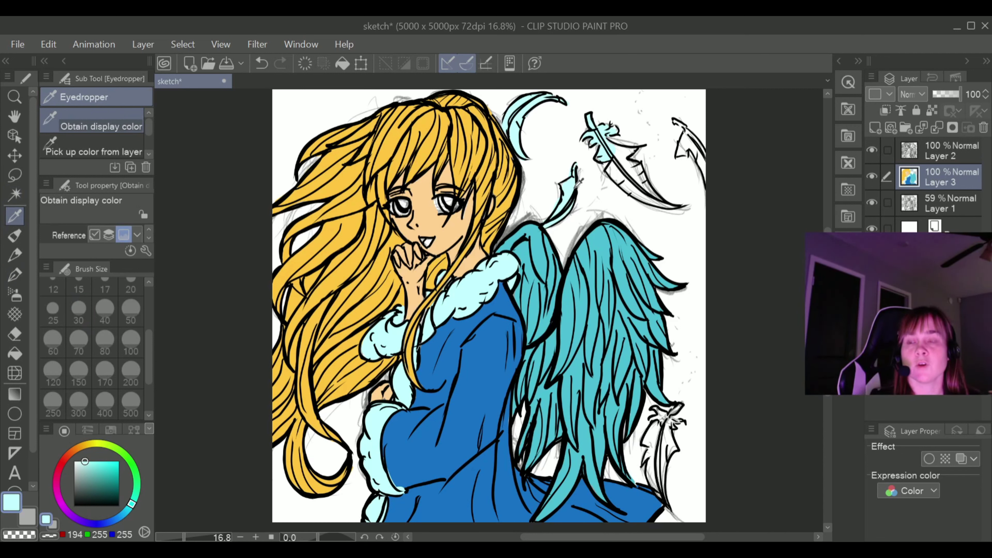
key(p)
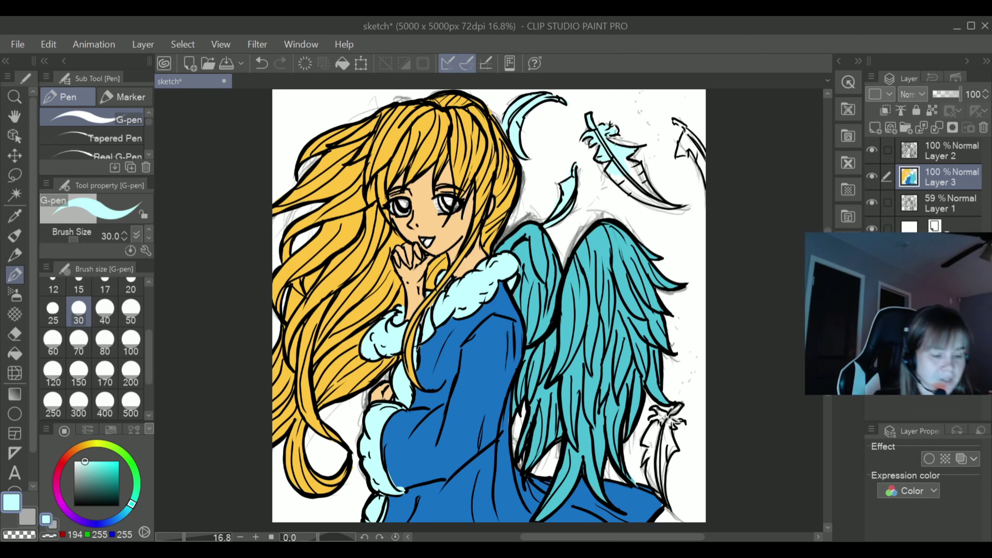
click(131, 311)
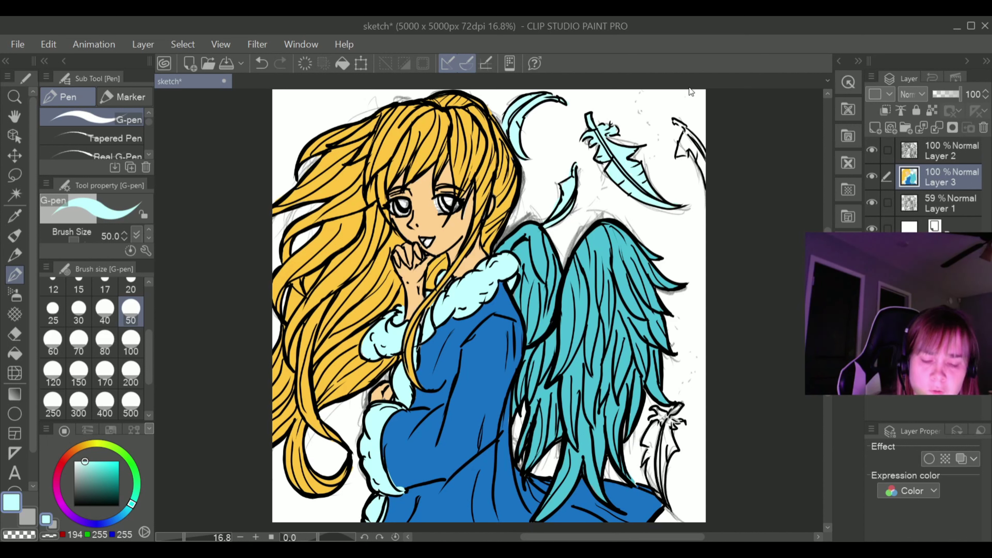
drag(680, 148, 685, 139)
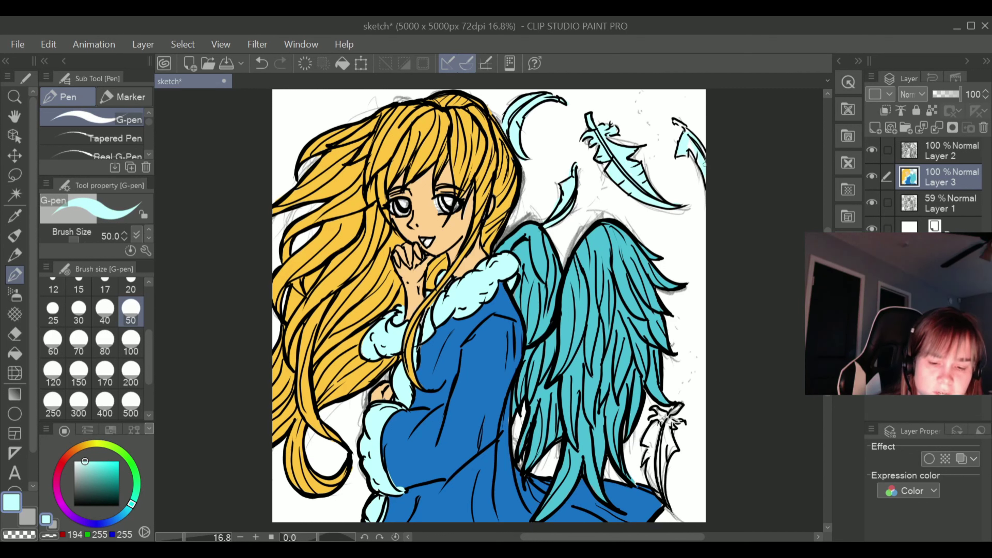
drag(704, 164, 704, 158)
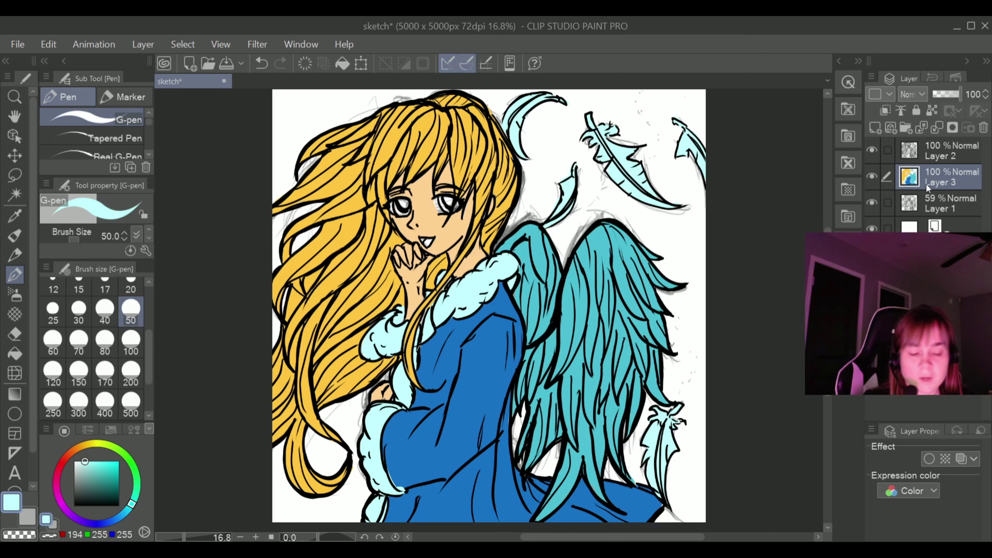
Create a new layer above Layer 1 and paint a dark blue patch in the canvas's upper corner beside the hair at size 400
click(934, 205)
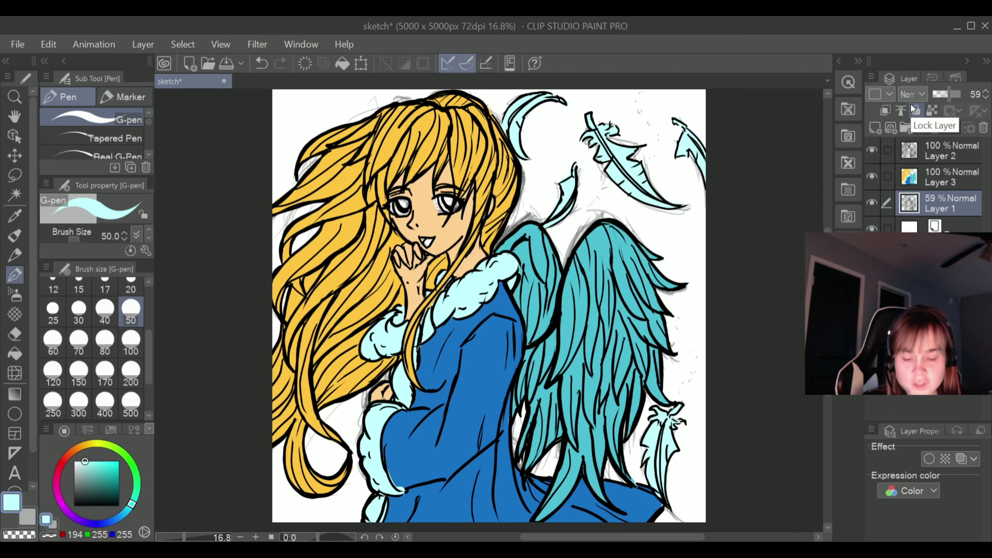
click(875, 128)
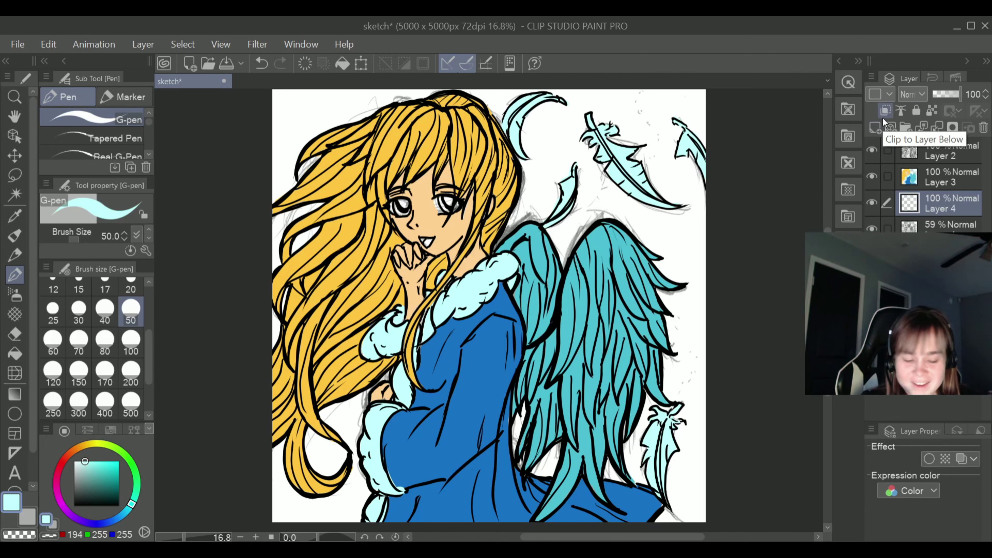
click(138, 490)
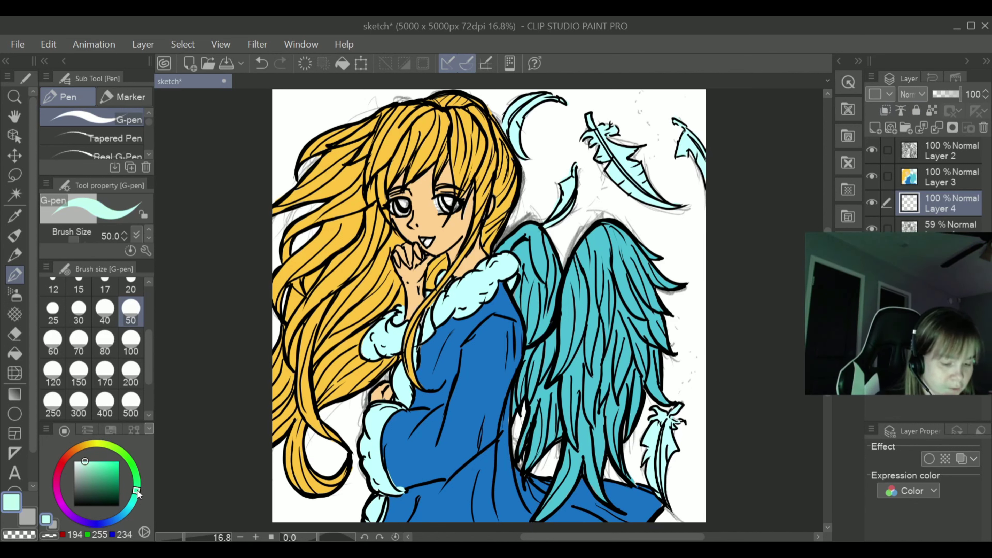
mouse_move(137, 490)
mouse_down()
mouse_move(127, 509)
mouse_move(97, 524)
mouse_move(110, 512)
mouse_move(95, 520)
mouse_move(65, 505)
mouse_move(71, 511)
mouse_move(64, 471)
mouse_move(89, 452)
mouse_move(135, 481)
mouse_move(104, 520)
mouse_move(91, 518)
mouse_move(119, 484)
mouse_up()
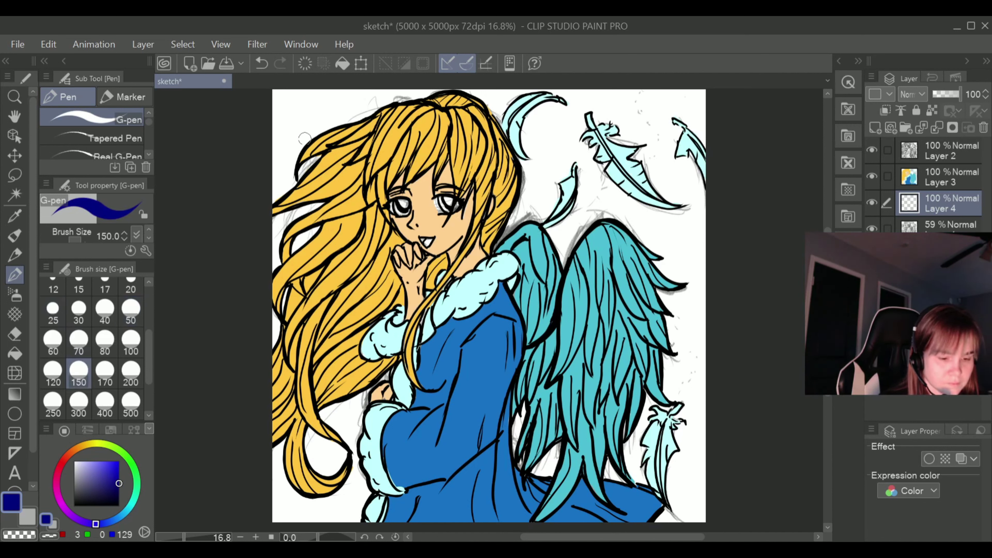
click(105, 403)
drag(303, 94, 283, 131)
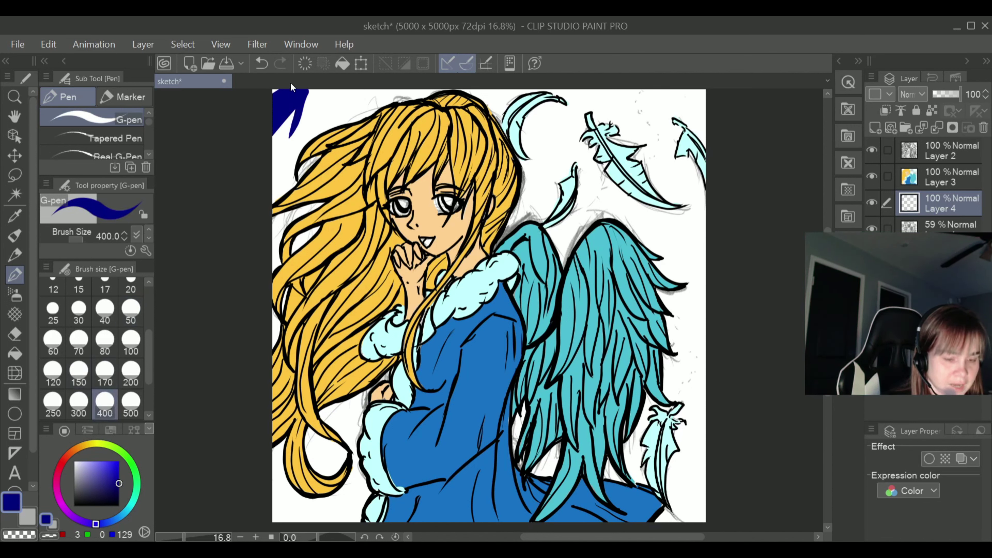
Darken the blue to RGB 11, 9, 100 and paint the whole background behind the girl and feathers at size 800
scroll(135, 375, down, 1)
click(105, 405)
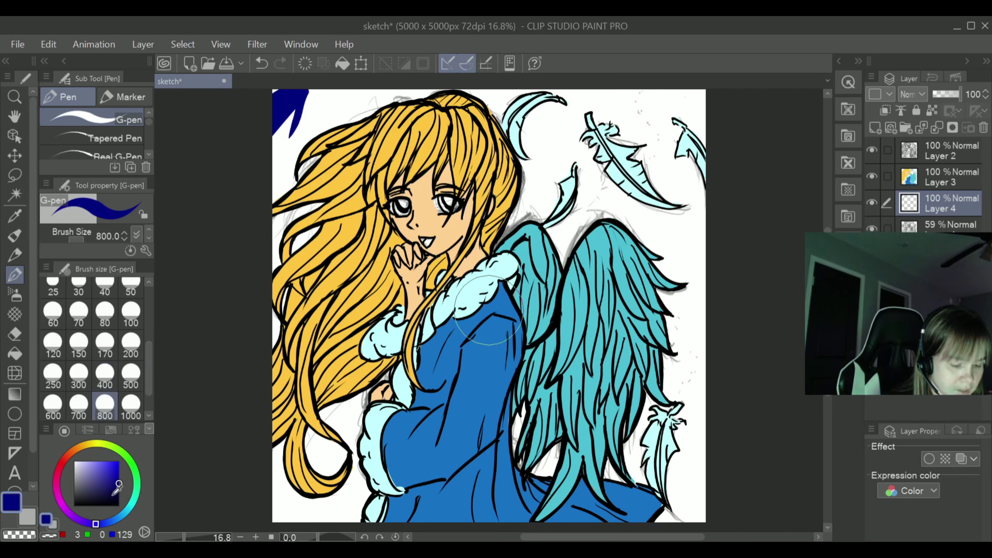
drag(118, 484, 115, 489)
mouse_move(257, 117)
mouse_down()
mouse_move(332, 117)
mouse_move(352, 148)
mouse_move(297, 243)
mouse_up()
mouse_move(231, 337)
mouse_down()
mouse_move(330, 244)
mouse_move(337, 286)
mouse_move(303, 405)
mouse_move(316, 436)
mouse_move(296, 488)
mouse_move(336, 499)
mouse_move(370, 490)
mouse_move(320, 500)
mouse_up()
mouse_move(688, 473)
mouse_down()
mouse_move(710, 487)
mouse_move(656, 521)
mouse_move(653, 470)
mouse_move(639, 467)
mouse_move(633, 426)
mouse_up()
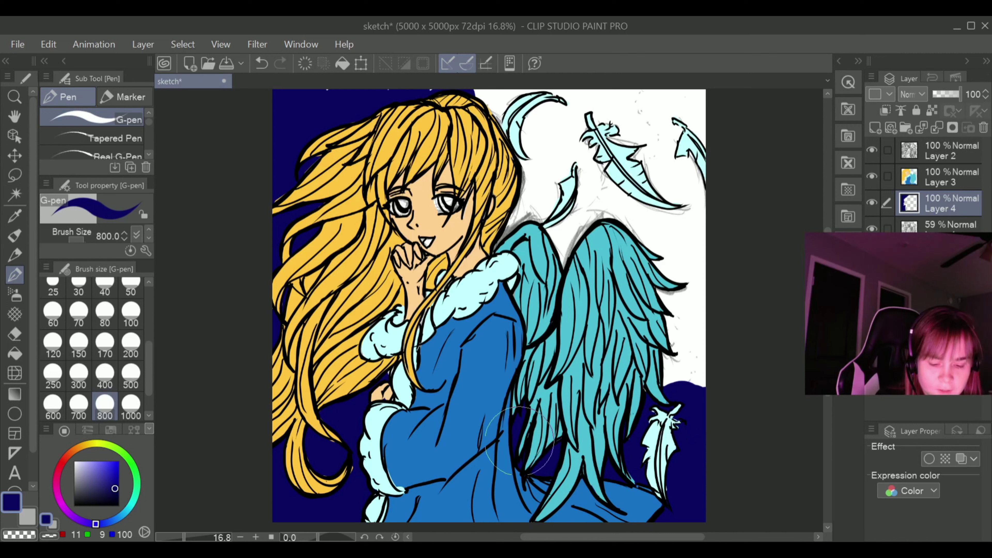
mouse_move(664, 383)
mouse_down()
mouse_move(699, 348)
mouse_move(697, 286)
mouse_move(664, 226)
mouse_move(657, 164)
mouse_move(693, 127)
mouse_move(641, 164)
mouse_move(609, 129)
mouse_move(531, 187)
mouse_move(611, 119)
mouse_move(656, 109)
mouse_move(582, 122)
mouse_move(319, 106)
mouse_move(668, 117)
mouse_move(702, 140)
mouse_up()
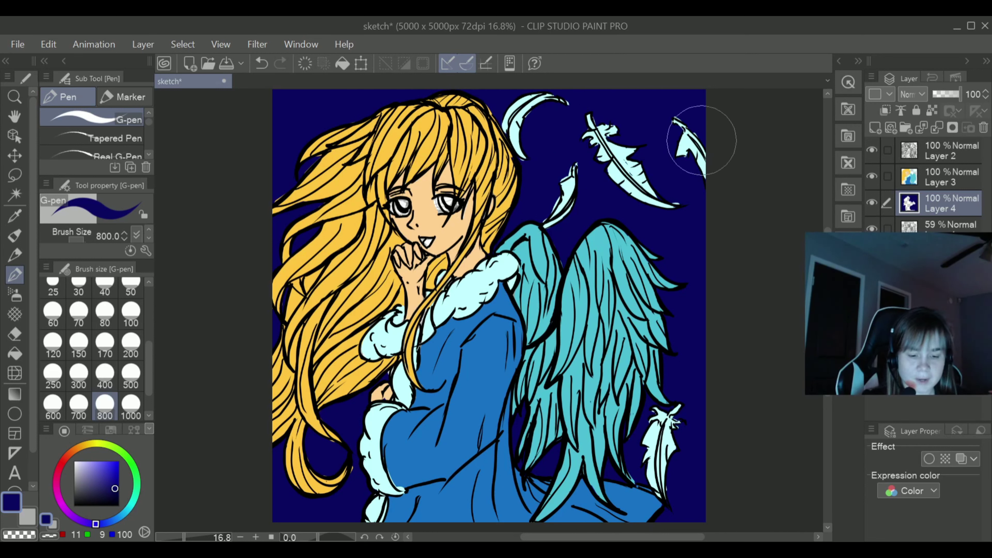
mouse_move(828, 273)
mouse_down()
mouse_move(828, 285)
mouse_move(828, 274)
mouse_up()
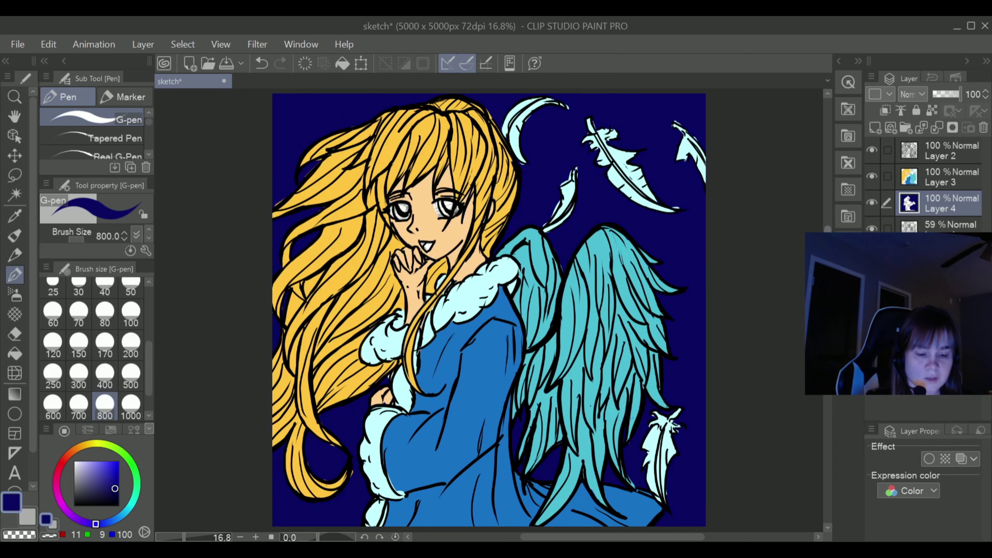
On Layer 3, paint the whites of the eyes with the G-pen in pure white at size 50
click(942, 169)
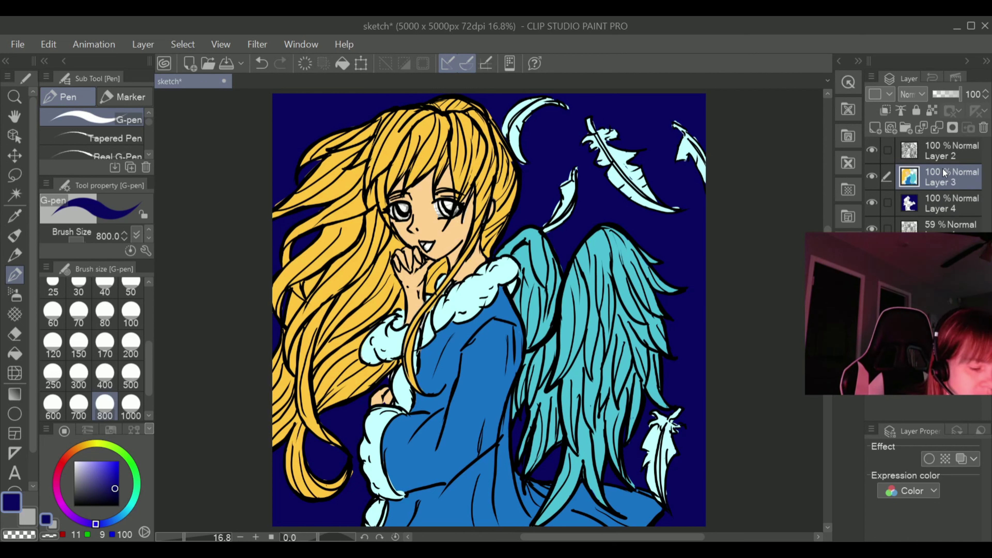
drag(76, 465, 76, 447)
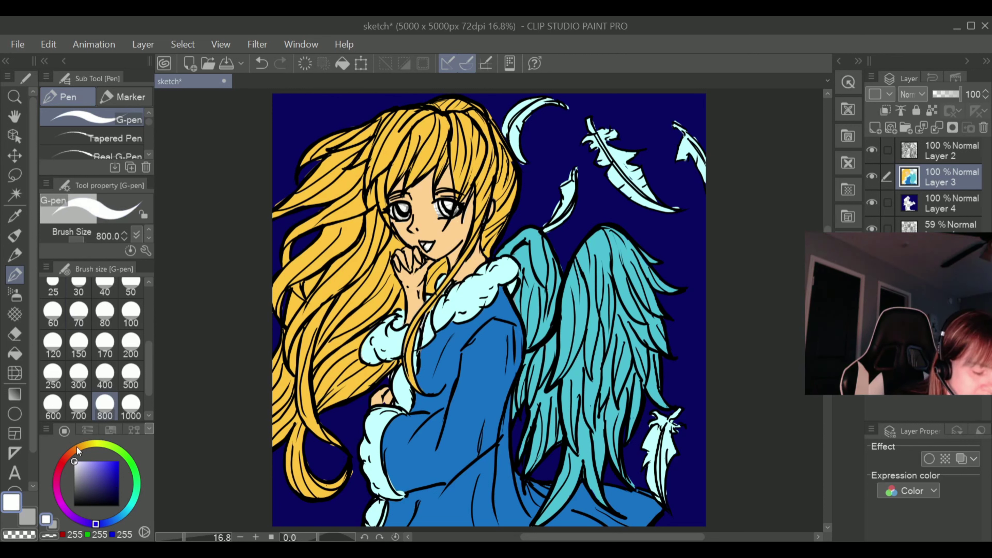
click(58, 291)
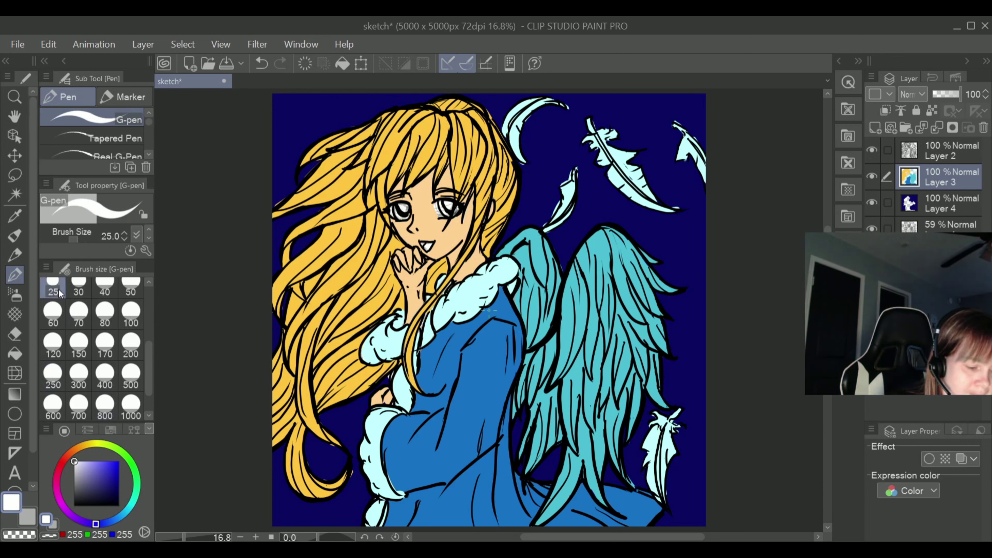
click(131, 289)
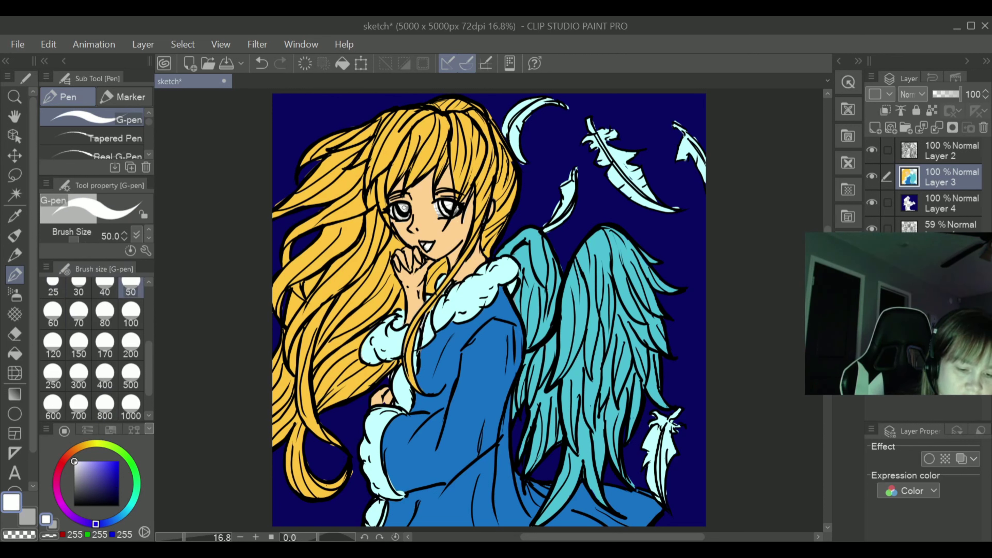
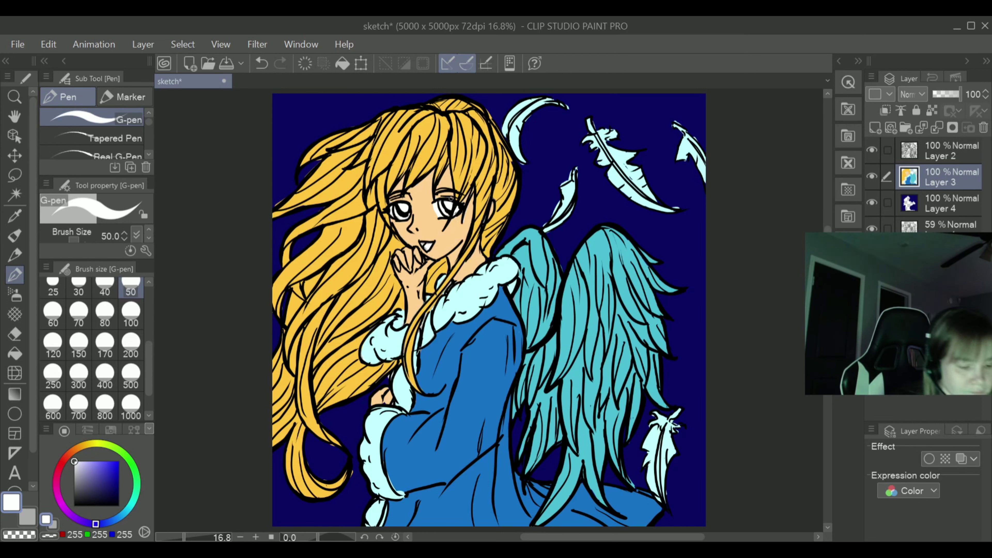
On Layer 3, sample the hair's golden yellow and touch up the hair color using the G-pen at size 50 and Hard eraser at size 30
key(i)
click(339, 177)
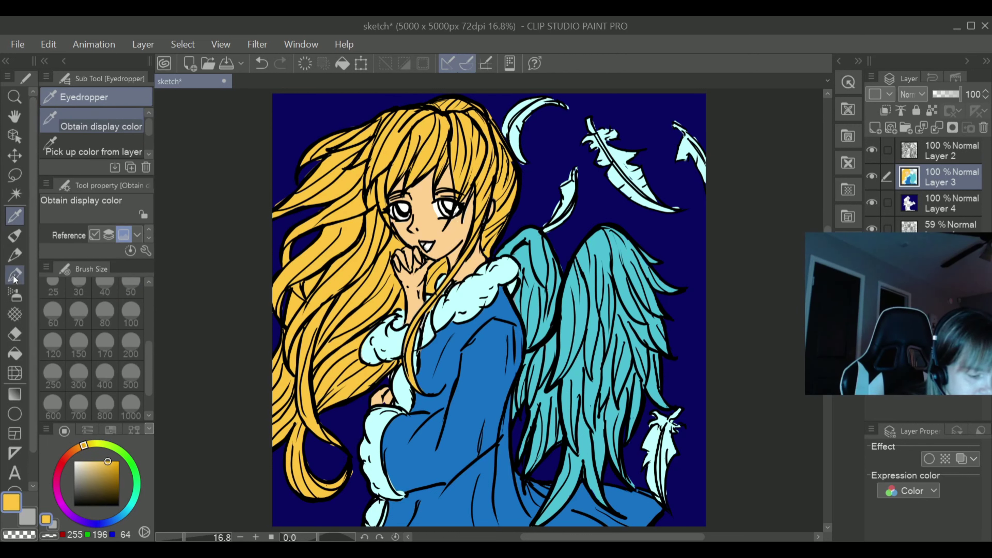
key(p)
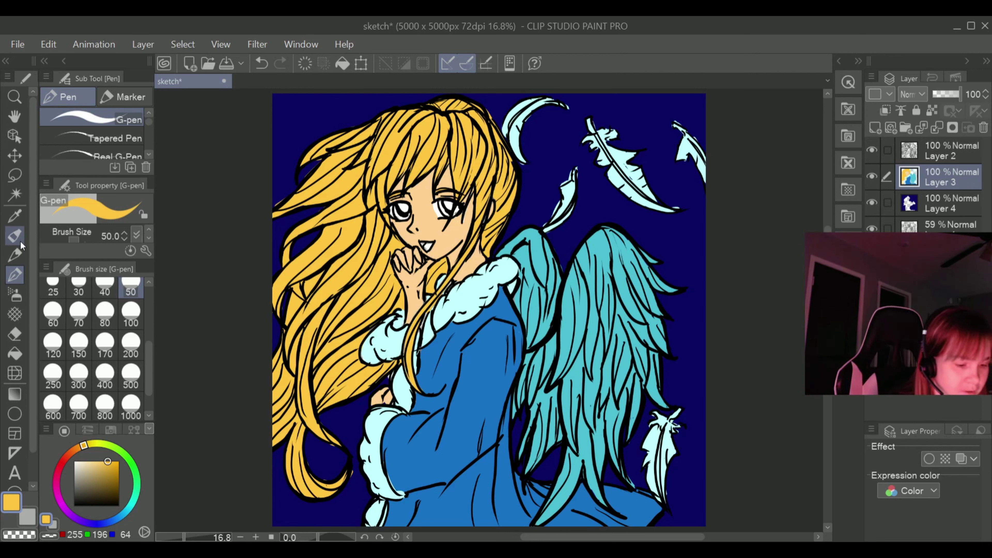
click(15, 334)
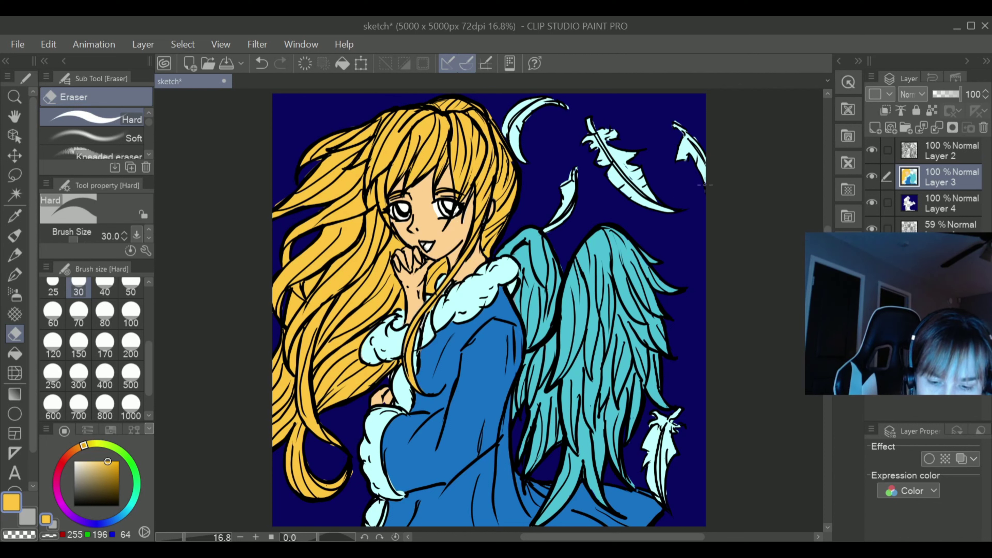
Sample the pale aqua from the large feather and tidy the feathers' color edges, alternating the G-pen at size 50 and Hard eraser at size 30
key(i)
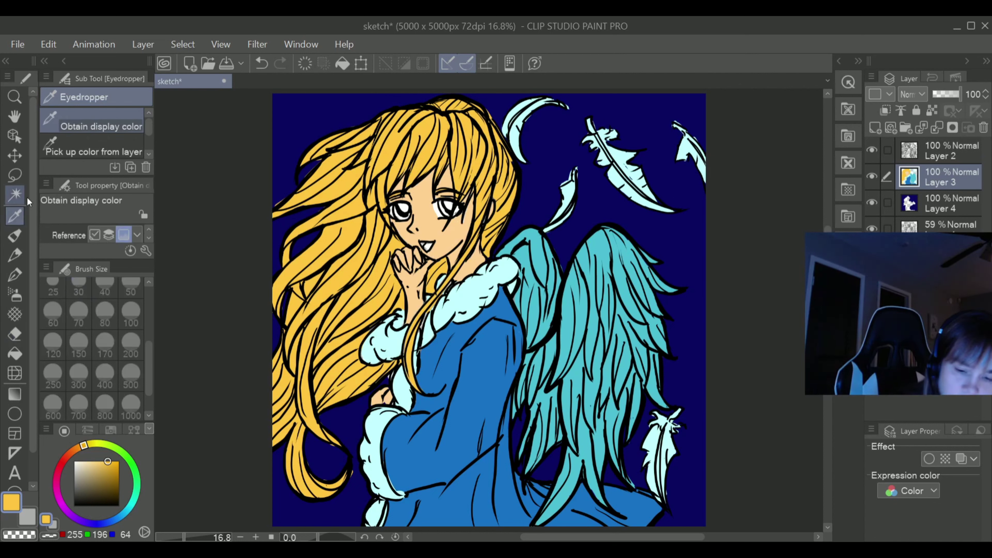
click(623, 172)
key(p)
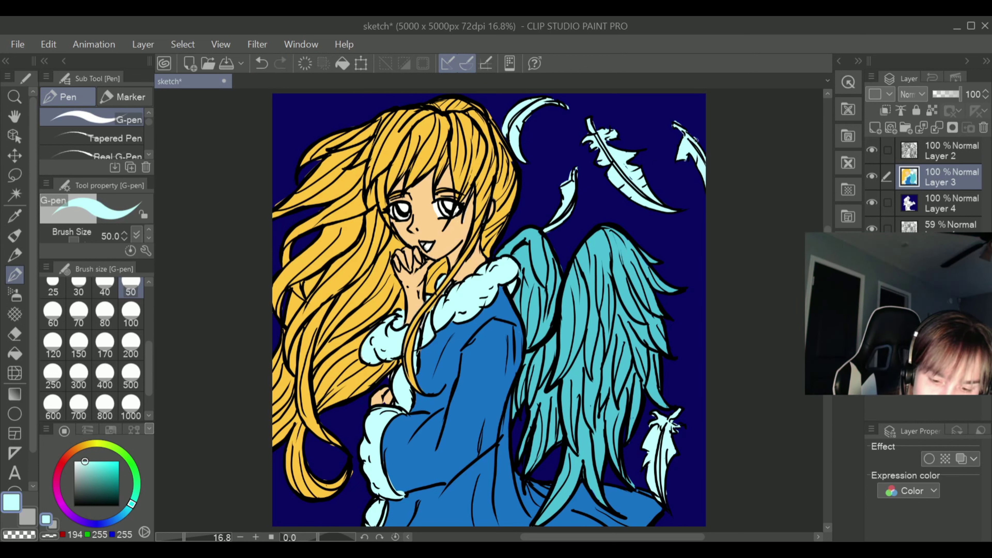
key(e)
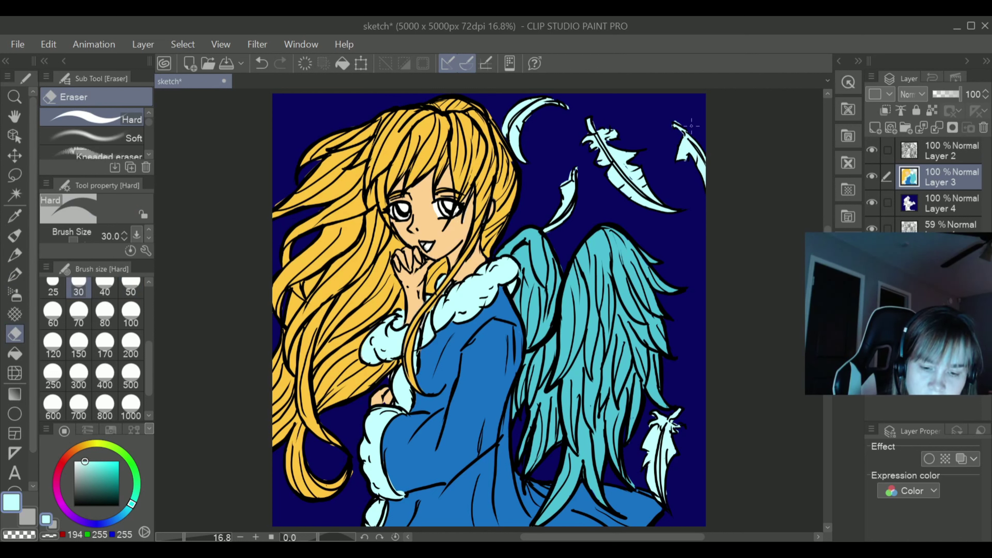
drag(672, 119, 699, 136)
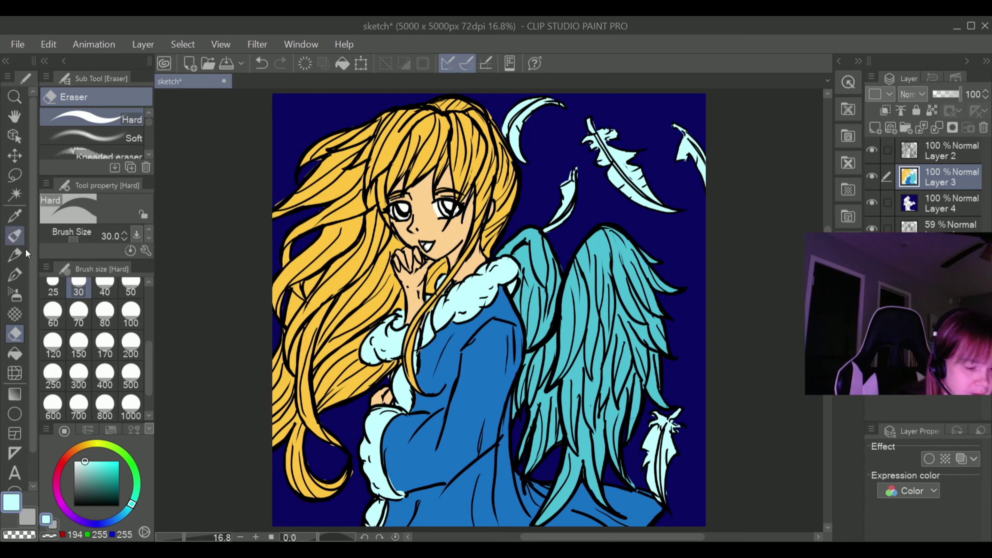
click(15, 255)
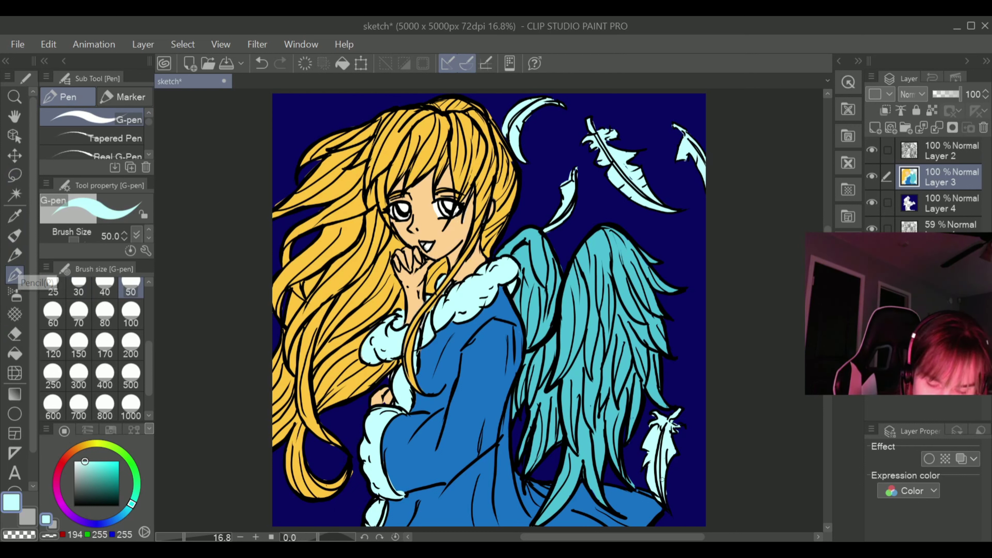
drag(673, 428, 676, 426)
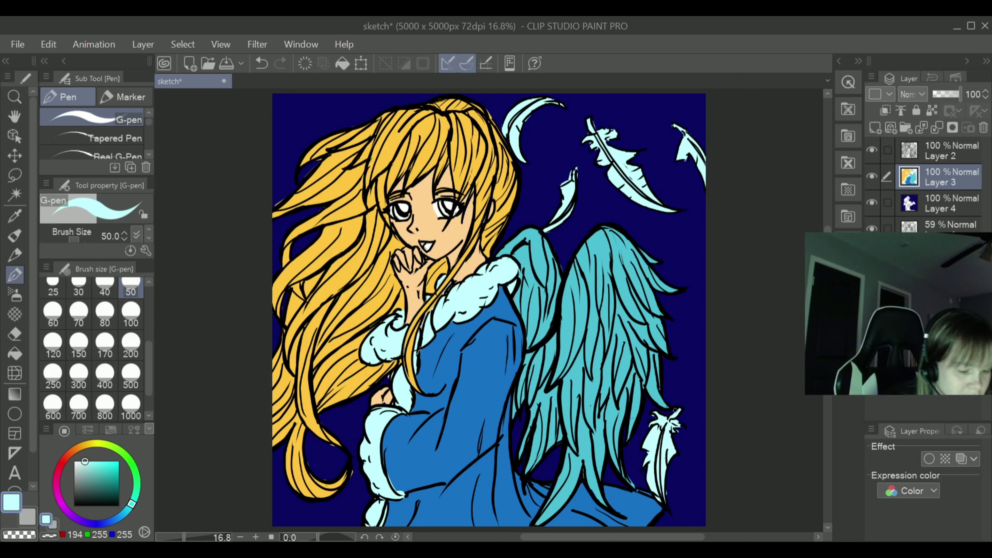
key(e)
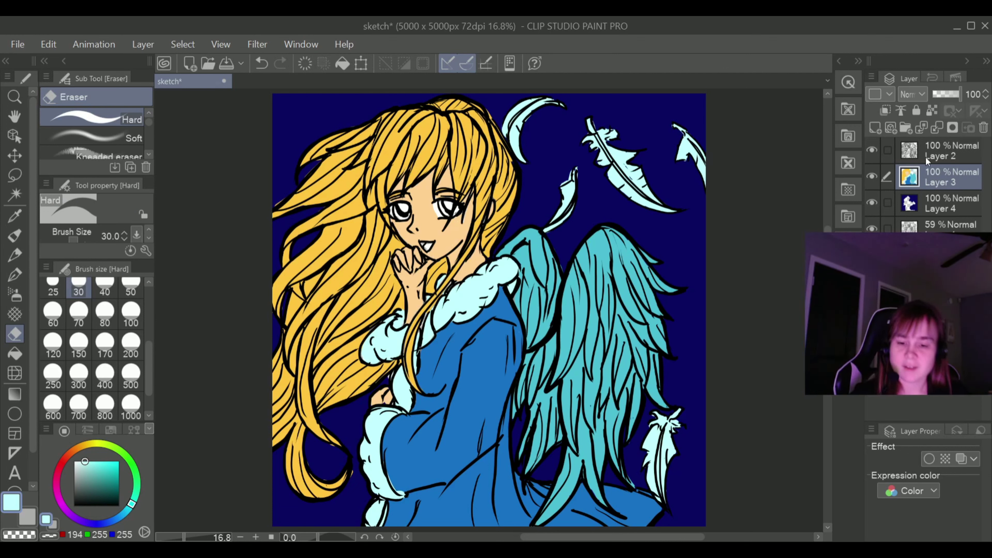
On Layer 2, paint the iris of the eye nearer the wings in dark navy RGB 6, 23, 61 with the G-pen at size 50, undoing the last stroke
click(934, 145)
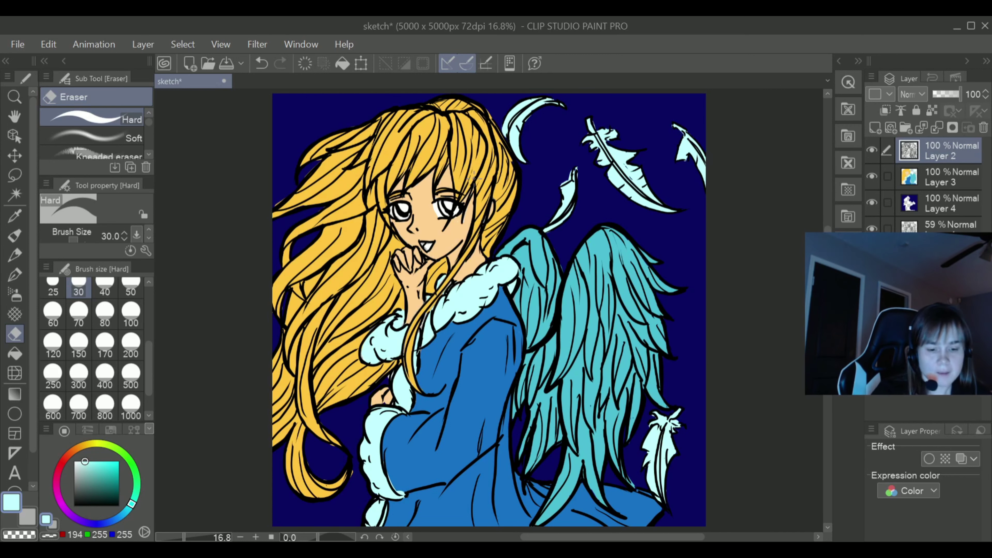
scroll(488, 313, up, 2)
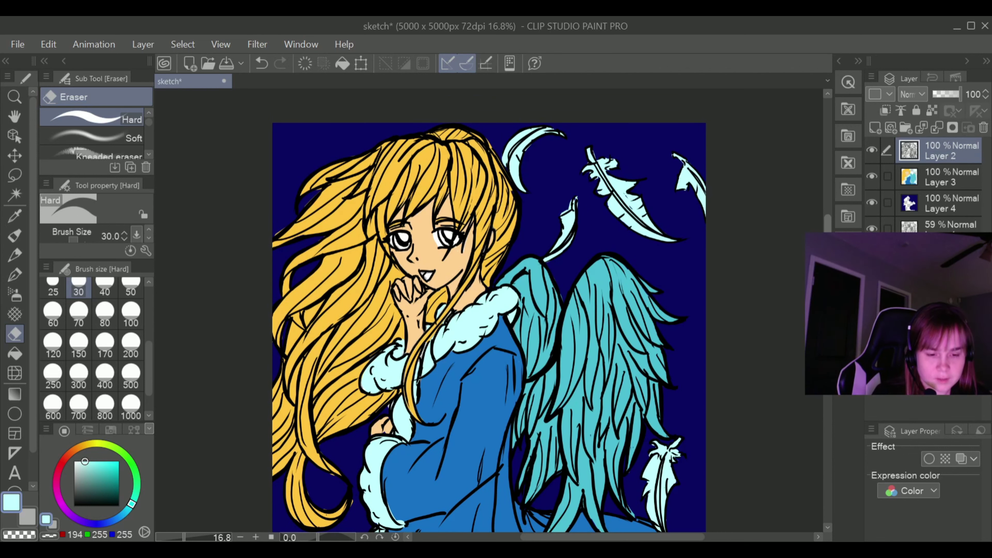
click(255, 537)
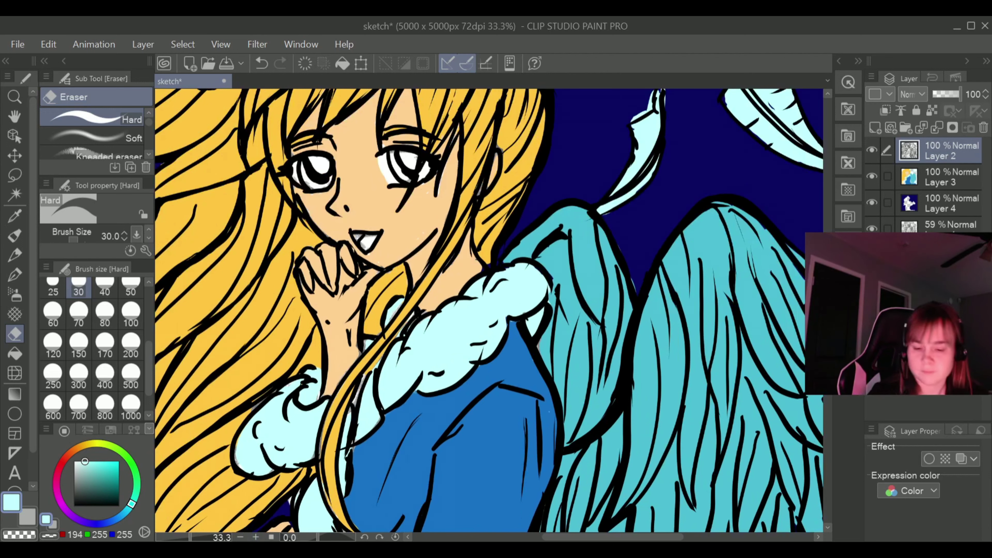
scroll(488, 310, up, 5)
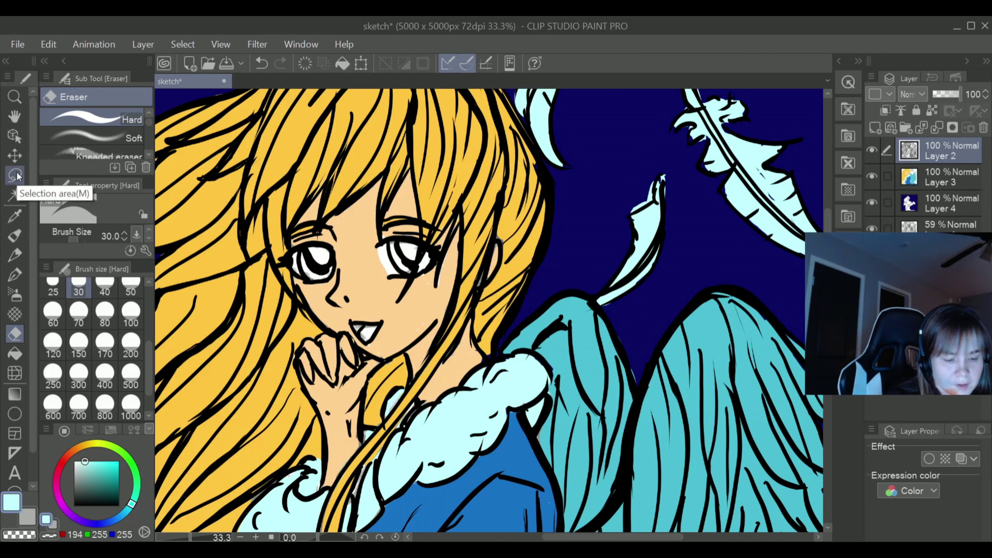
drag(132, 505, 112, 523)
drag(119, 484, 110, 522)
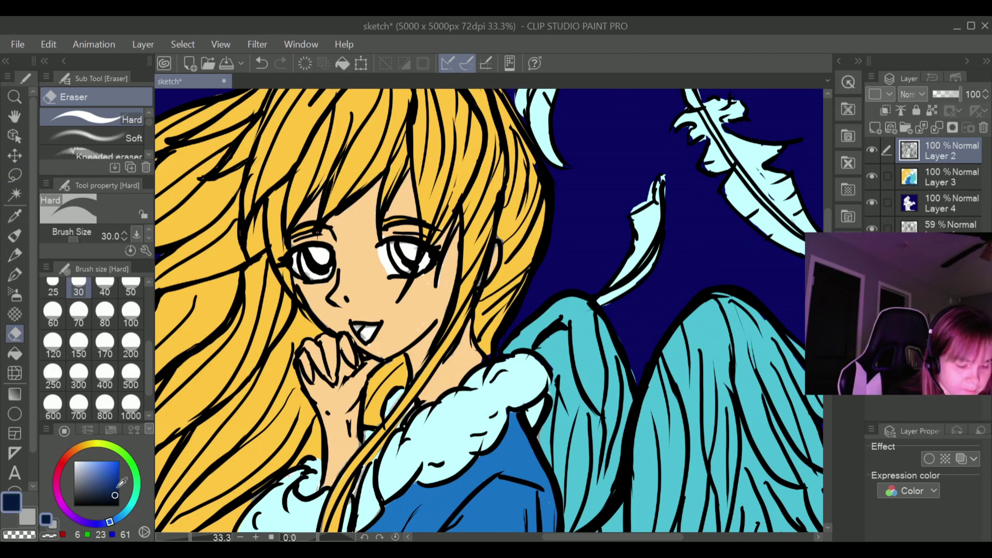
click(18, 274)
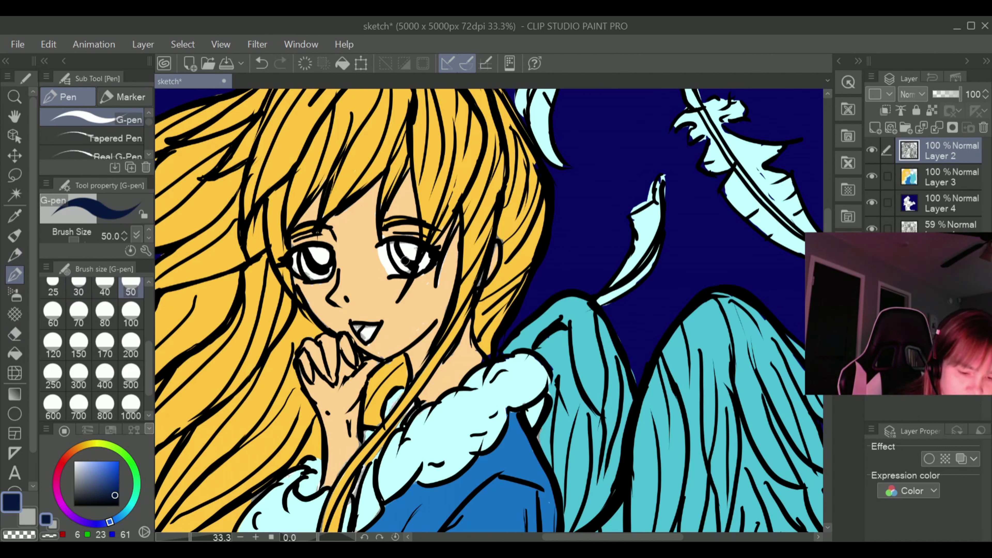
mouse_move(408, 256)
mouse_down()
mouse_move(399, 243)
mouse_move(414, 268)
mouse_up()
click(267, 63)
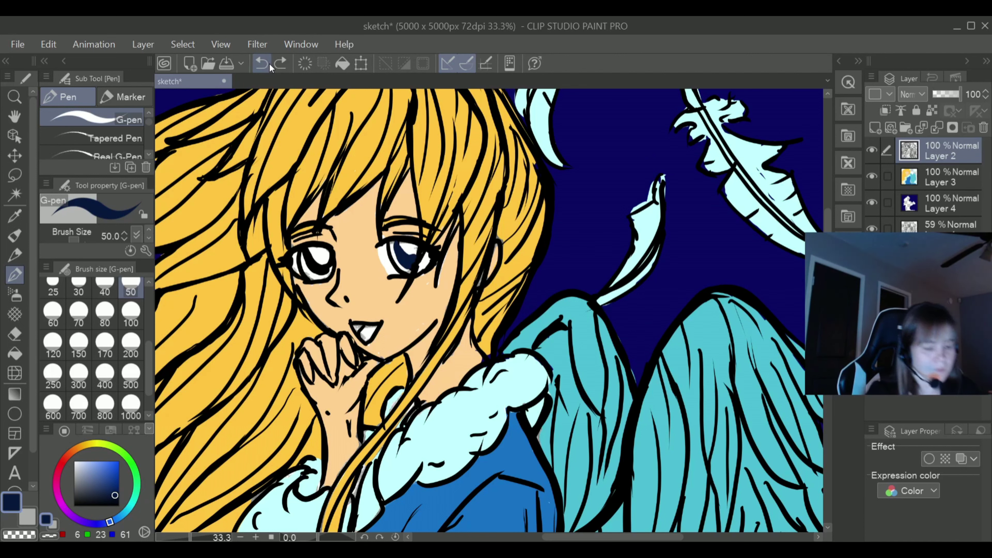
Reduce the G-pen to size 25 and fill in both irises completely with the dark navy
scroll(150, 329, up, 2)
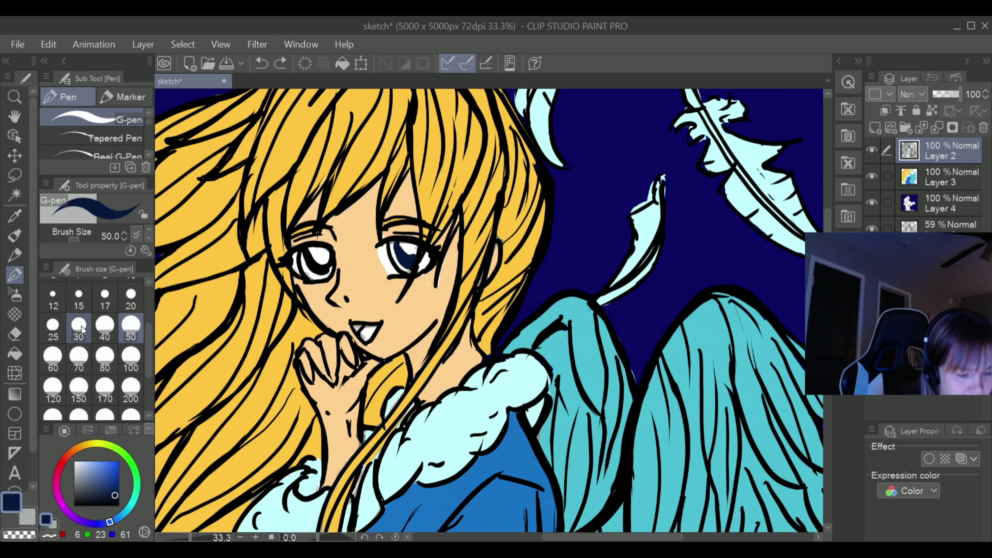
click(53, 326)
drag(420, 266, 417, 267)
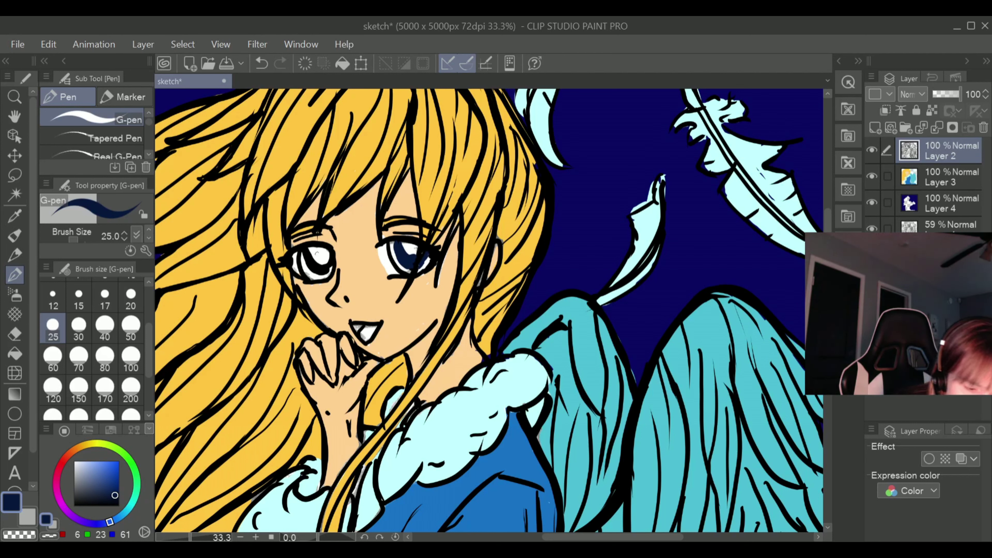
mouse_move(317, 253)
mouse_down()
mouse_move(324, 272)
mouse_move(315, 270)
mouse_move(329, 265)
mouse_move(315, 264)
mouse_move(330, 263)
mouse_move(311, 250)
mouse_up()
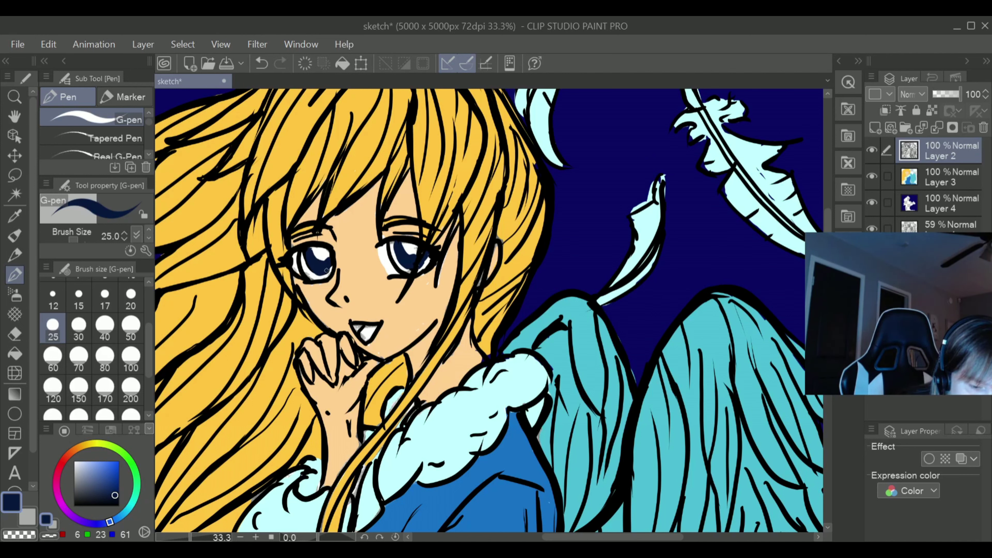
drag(328, 270, 330, 268)
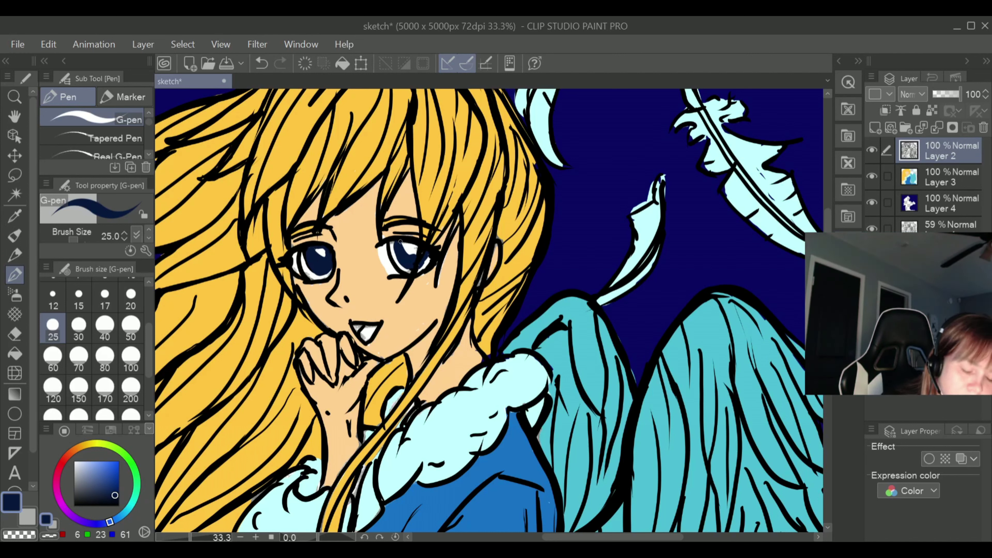
drag(406, 248, 413, 246)
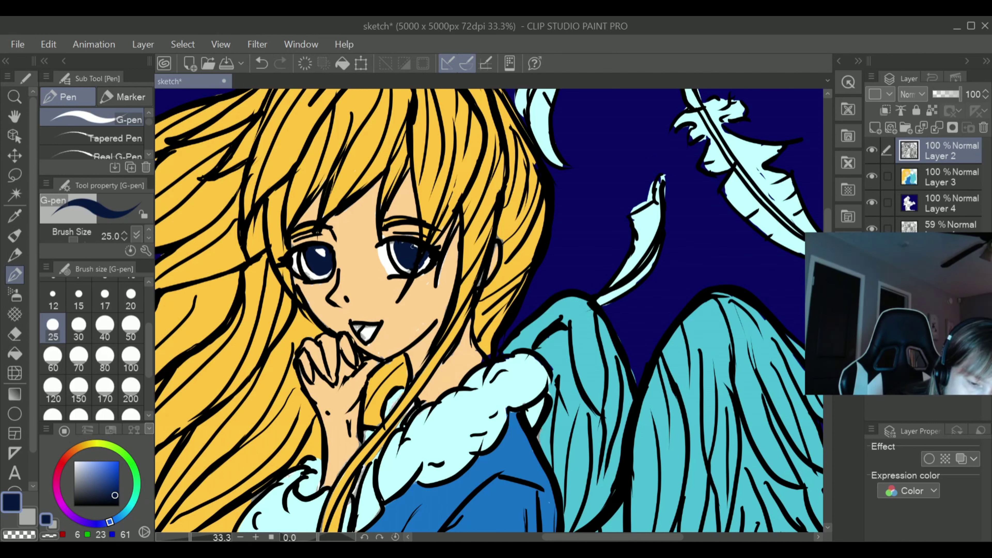
drag(320, 250, 324, 253)
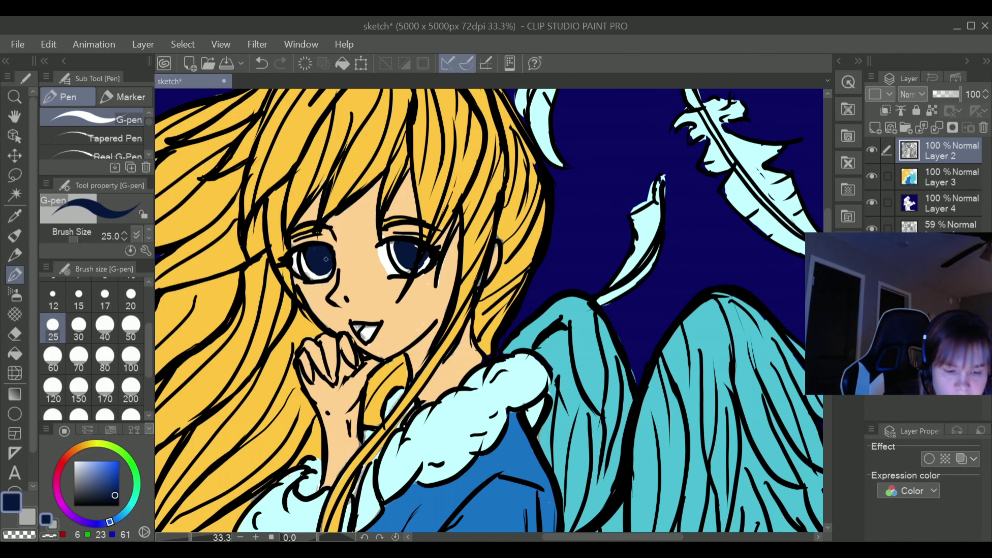
Refine the outlines and lashes around both eyes in pure black with the G-pen at size 25, undoing unwanted strokes
click(74, 506)
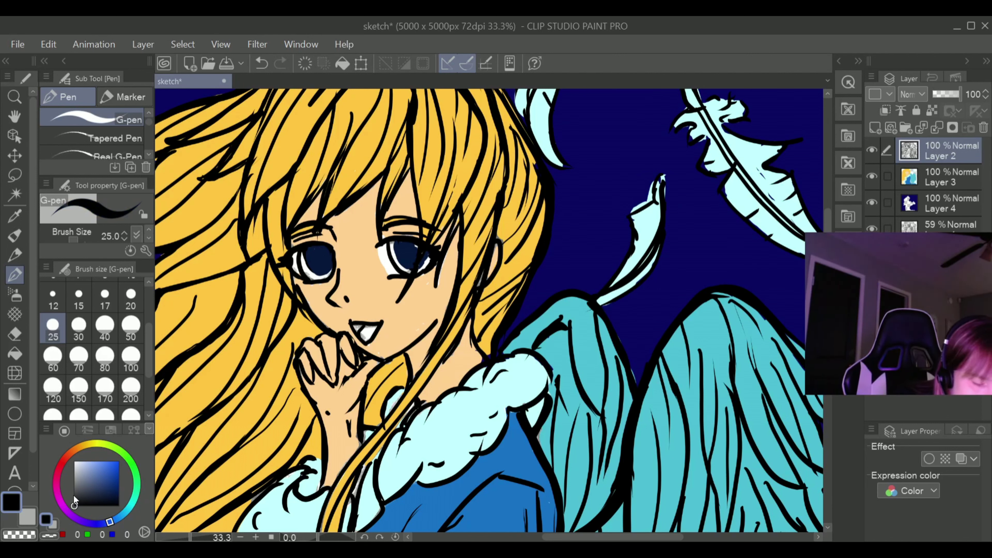
drag(294, 256, 293, 258)
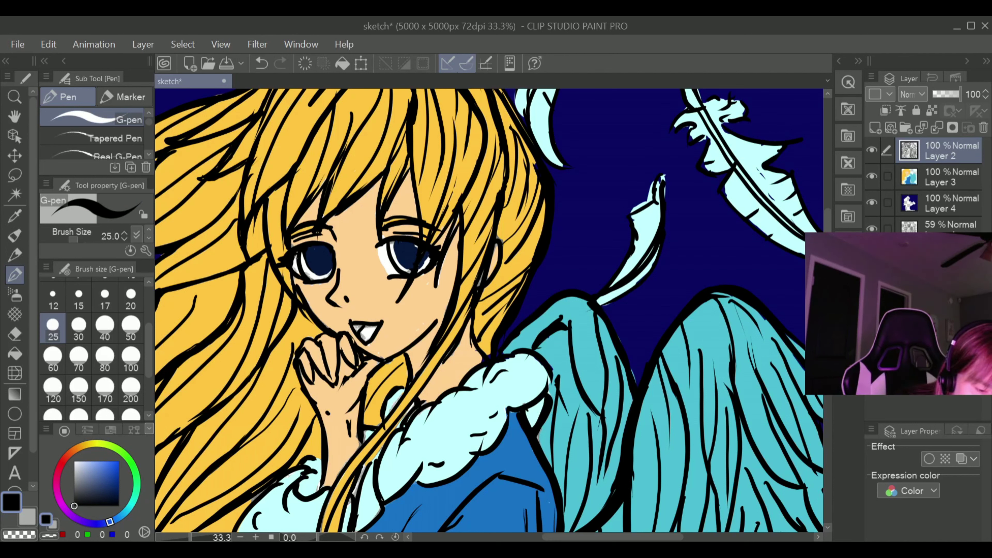
click(262, 63)
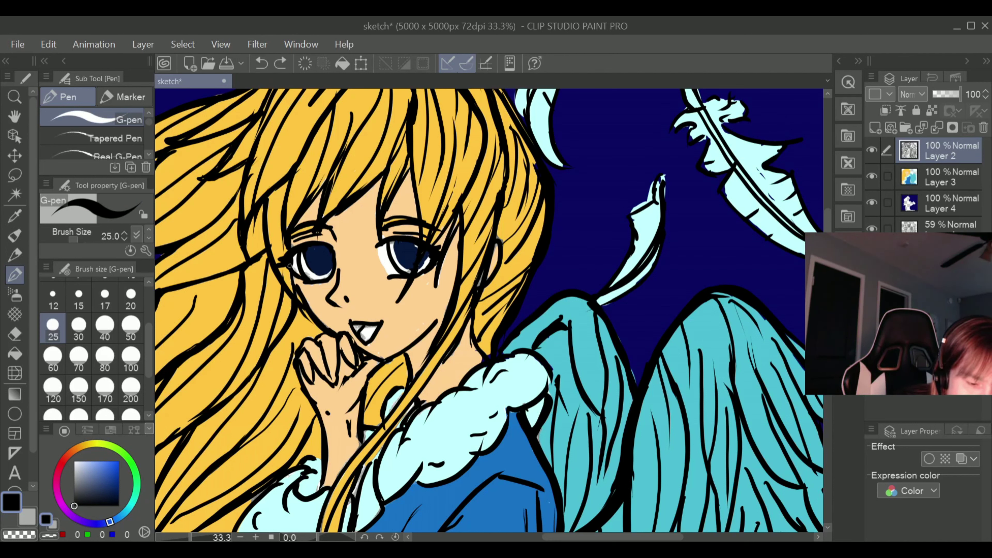
drag(300, 251, 292, 261)
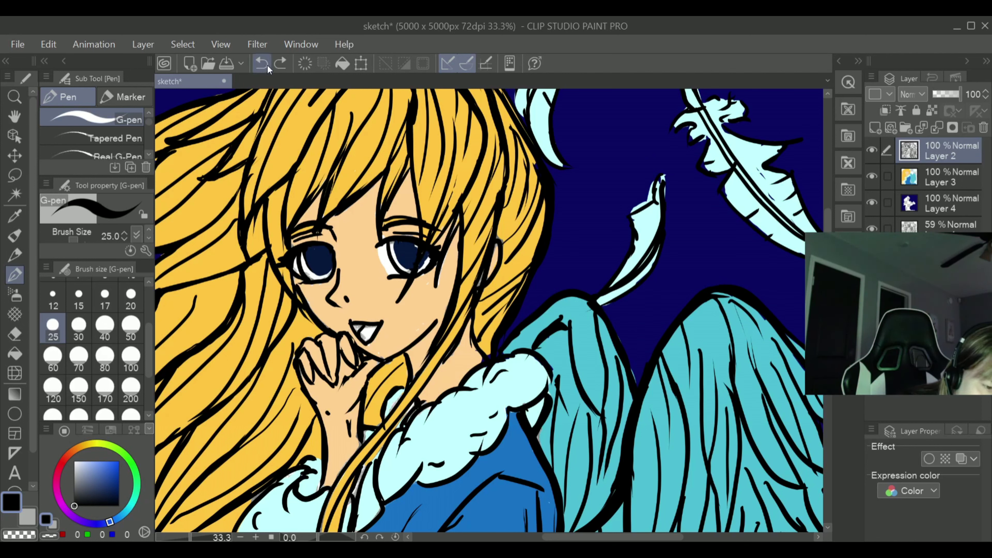
drag(303, 286, 299, 281)
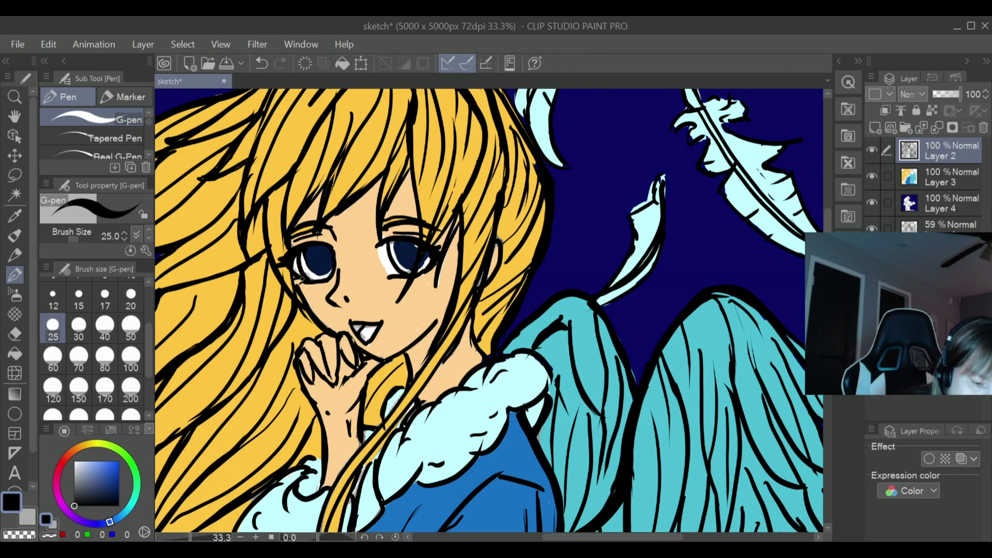
drag(422, 273, 428, 279)
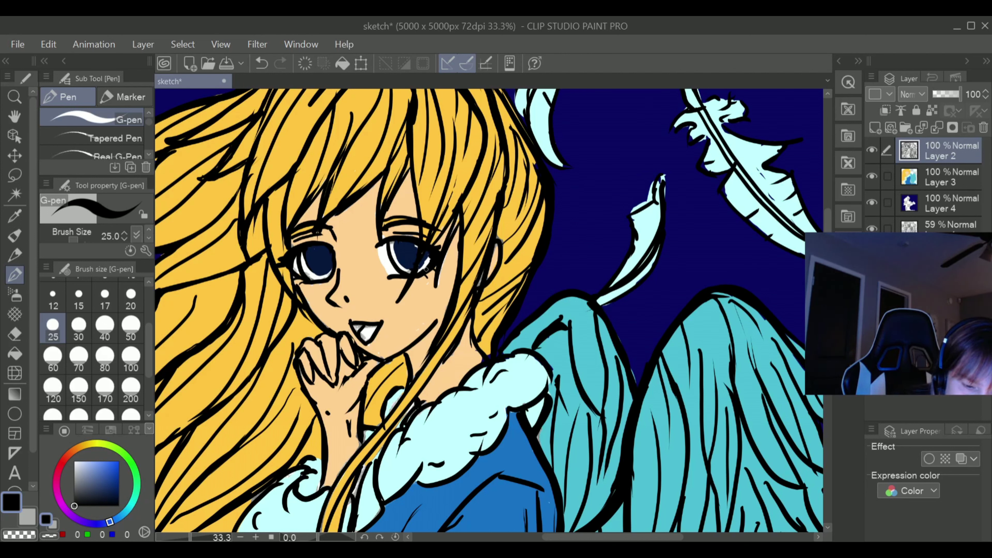
click(266, 63)
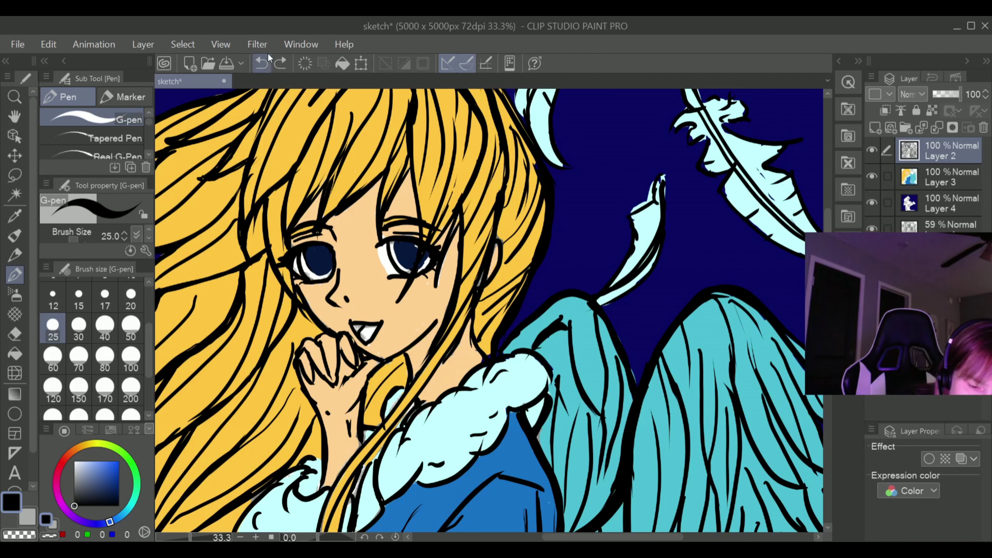
drag(425, 270, 429, 259)
Erase excess linework in the eye nearer the wings at size 30, and retouch its iris with the sampled navy at size 25
key(e)
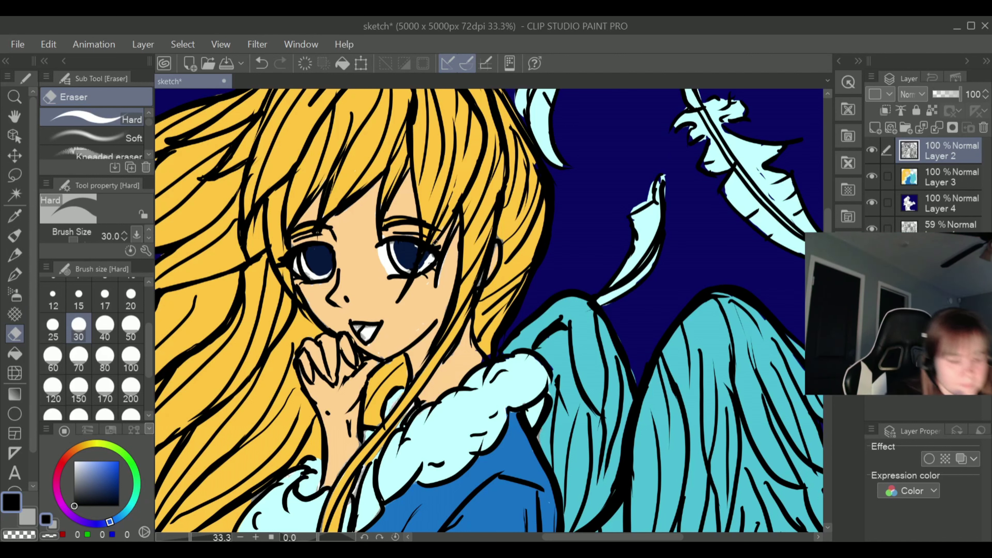
click(18, 214)
click(402, 247)
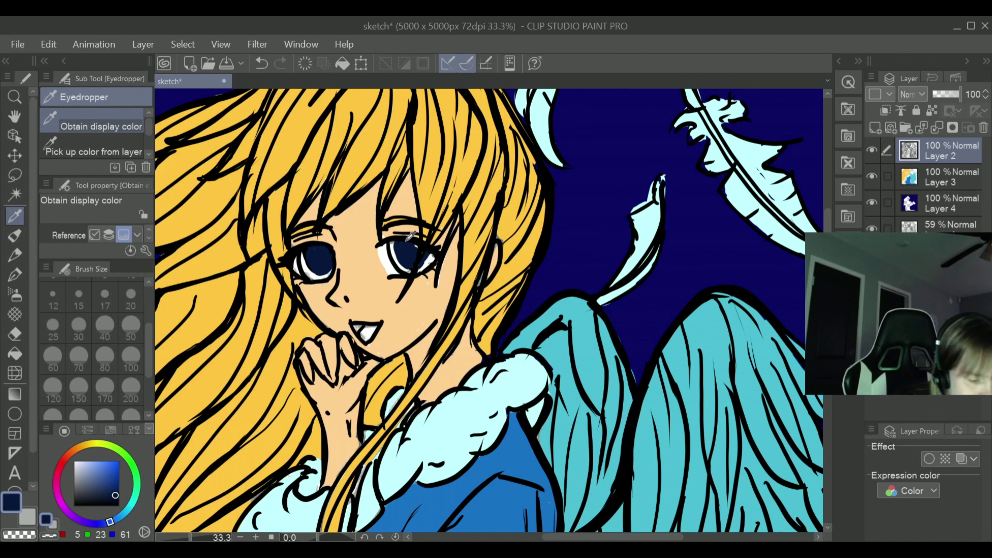
click(16, 274)
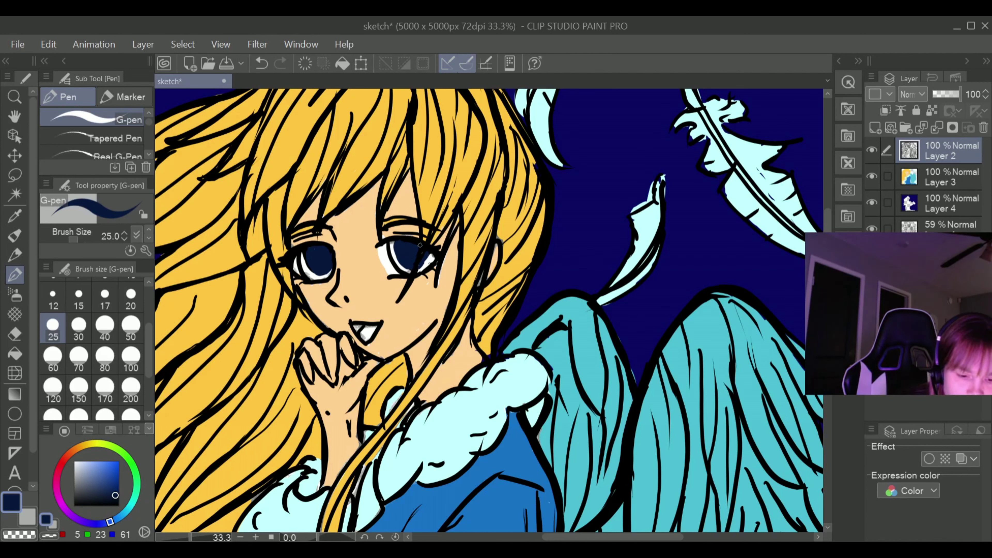
click(74, 461)
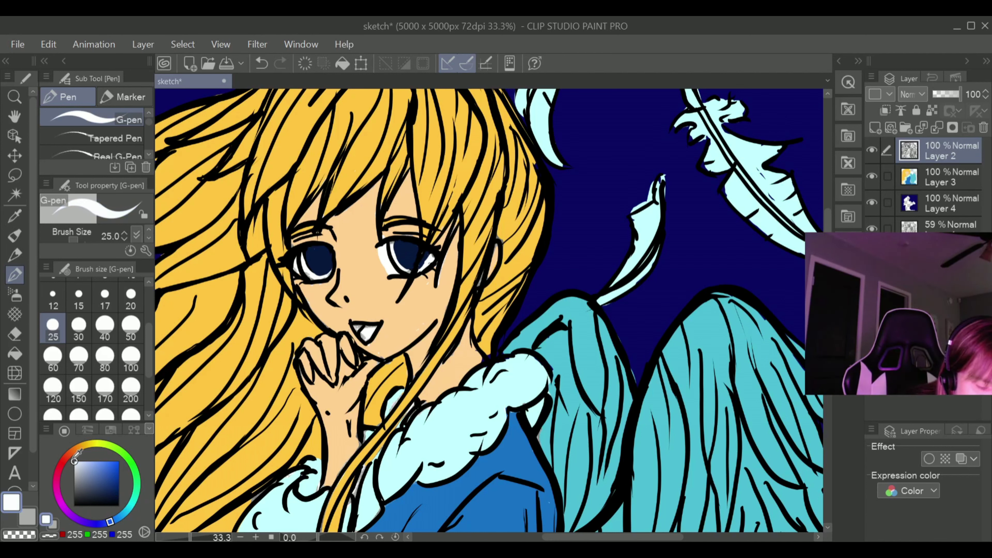
click(949, 177)
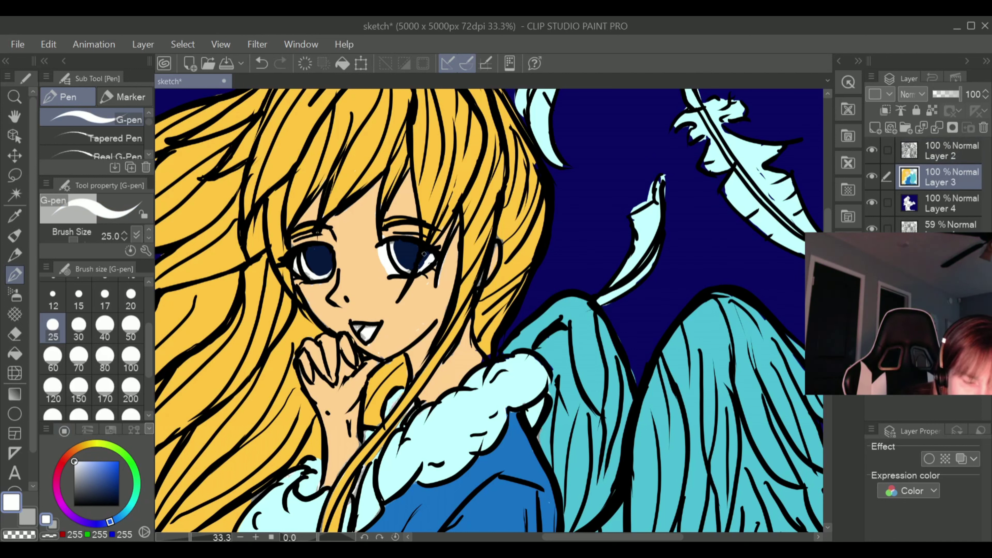
click(929, 146)
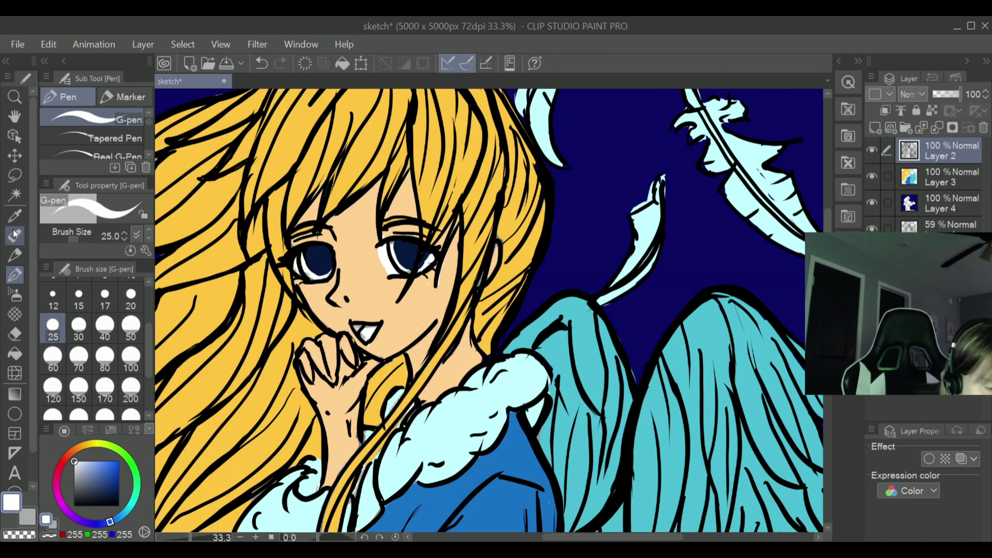
Sample the navy from the iris and retouch the outer edge of the iris nearer the wings with the G-pen at size 25
click(20, 212)
click(408, 254)
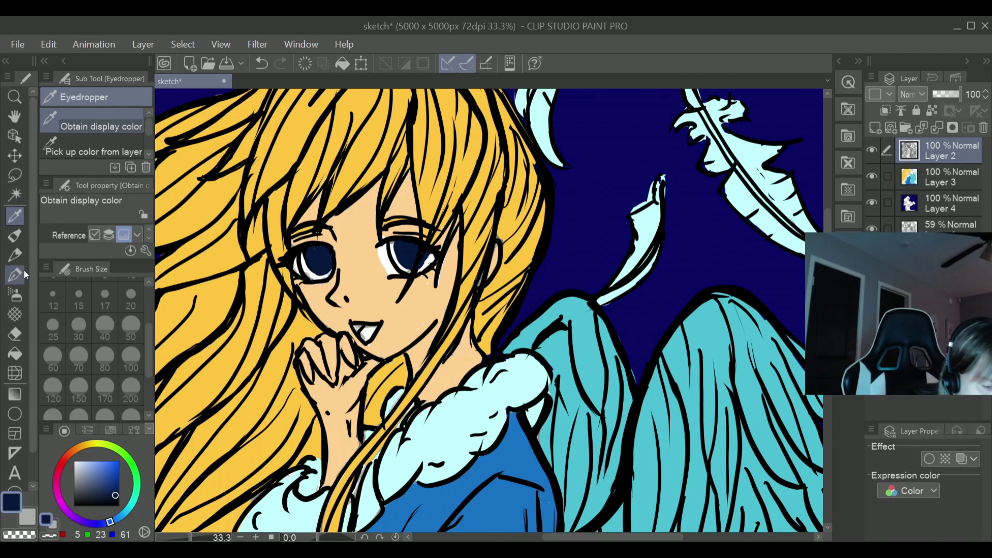
click(17, 268)
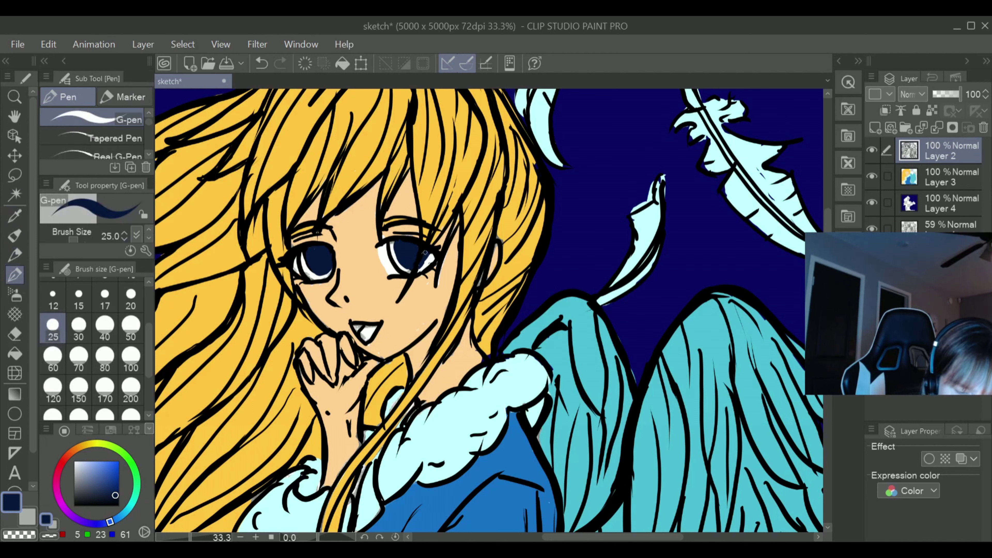
drag(429, 250, 422, 268)
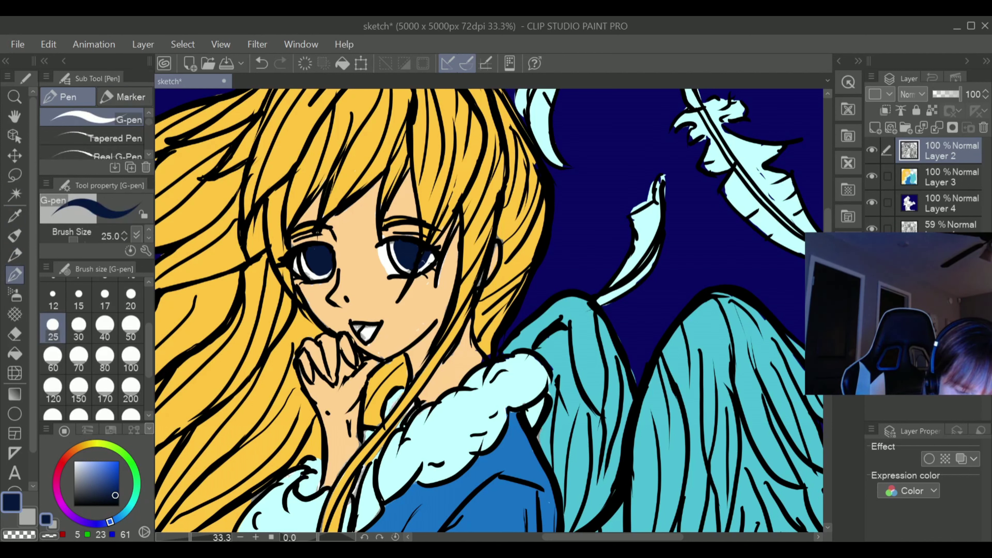
Draw black lashes at the outer corner of the eye nearer the wings with the G-pen at size 25, undoing unwanted strokes
alt+click(420, 253)
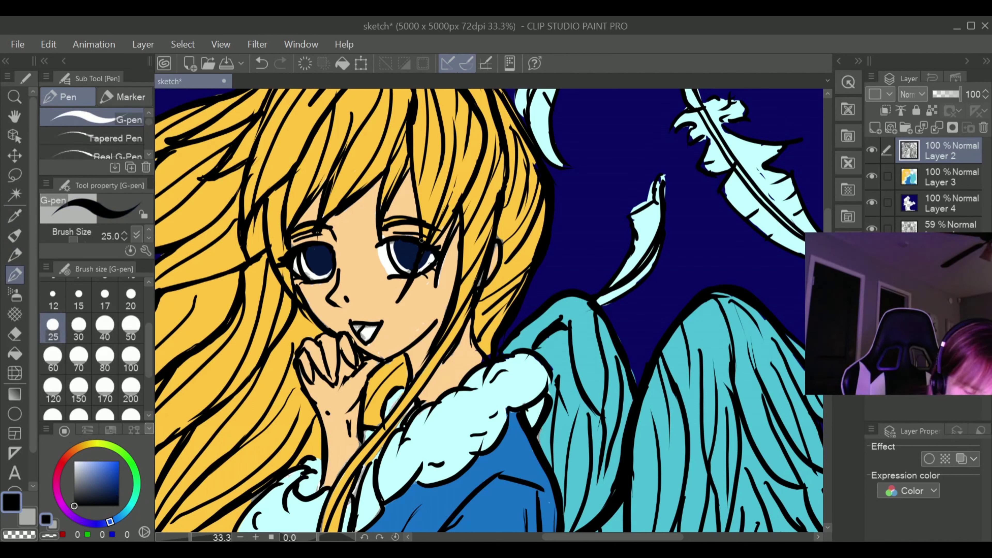
drag(429, 251, 413, 269)
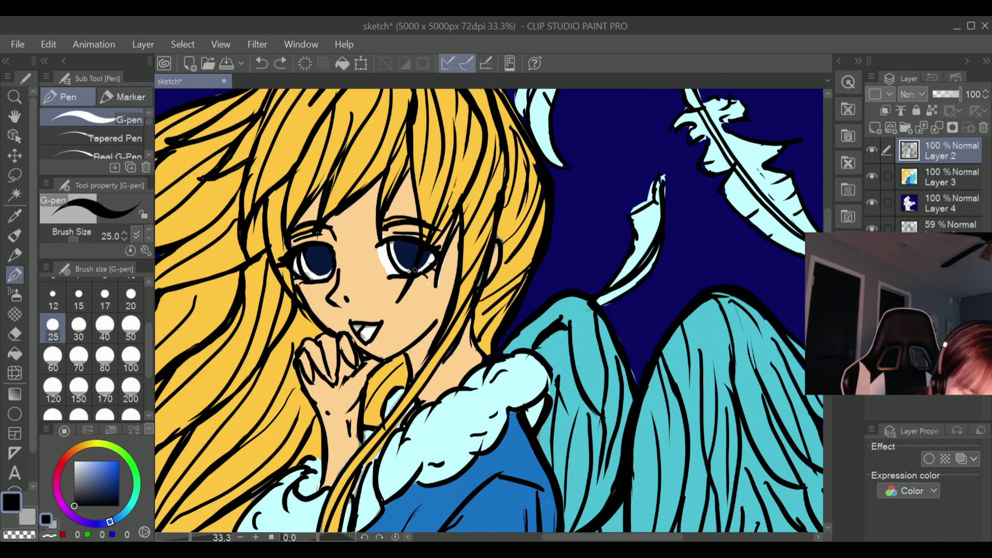
drag(424, 249, 420, 256)
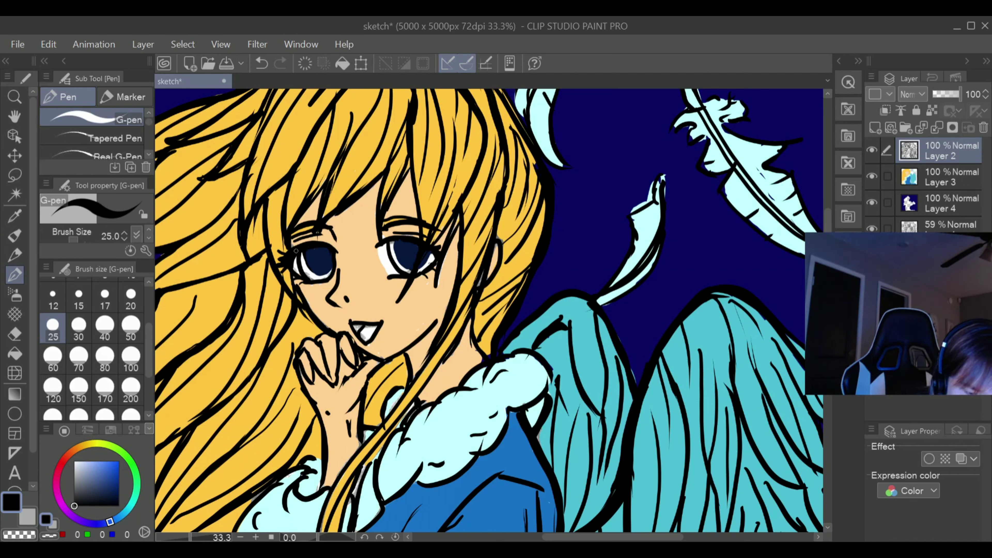
key(ctrl+z)
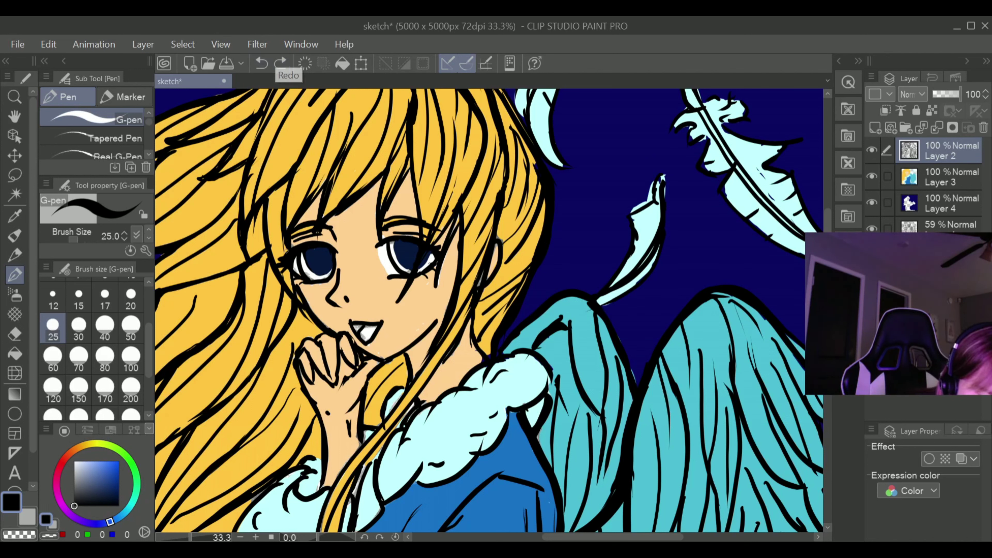
click(281, 63)
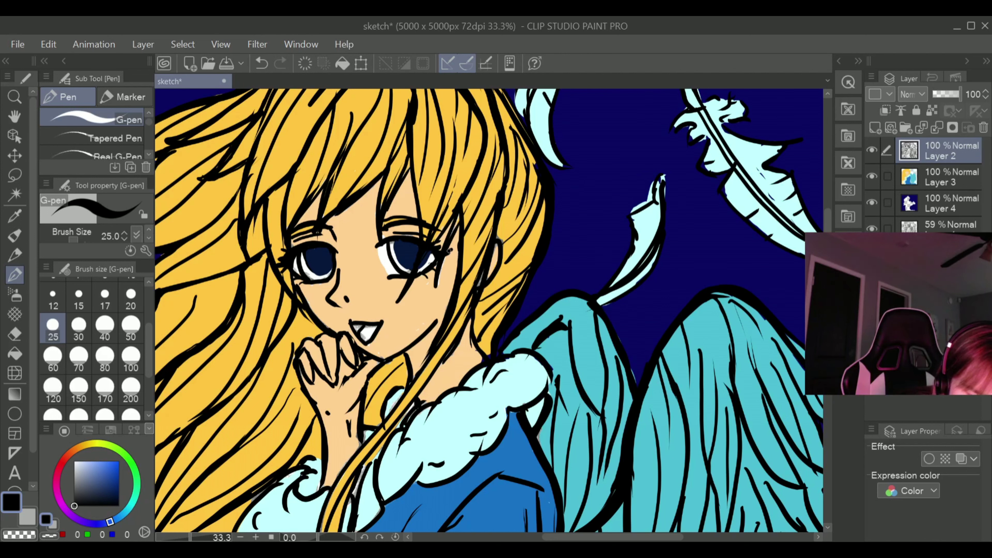
click(262, 64)
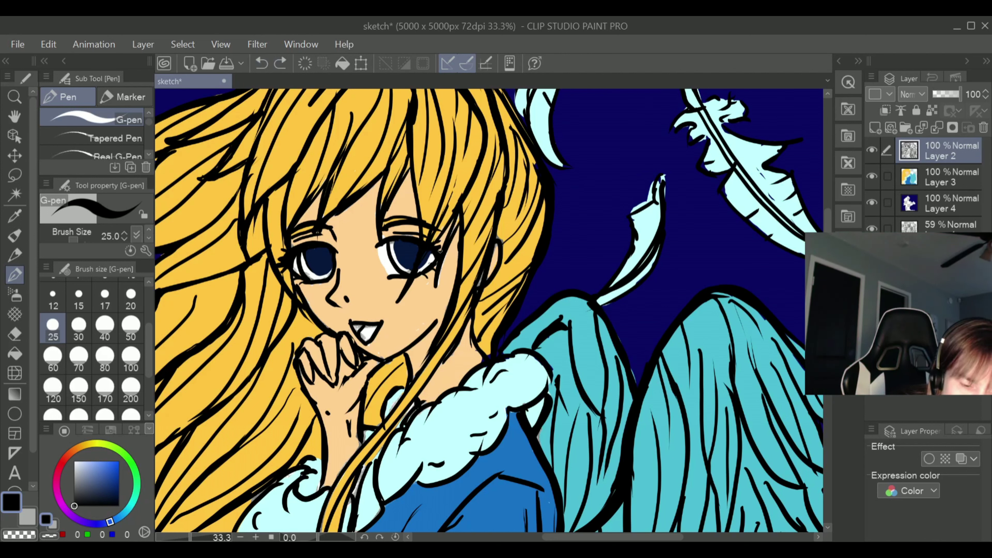
key(ctrl+y)
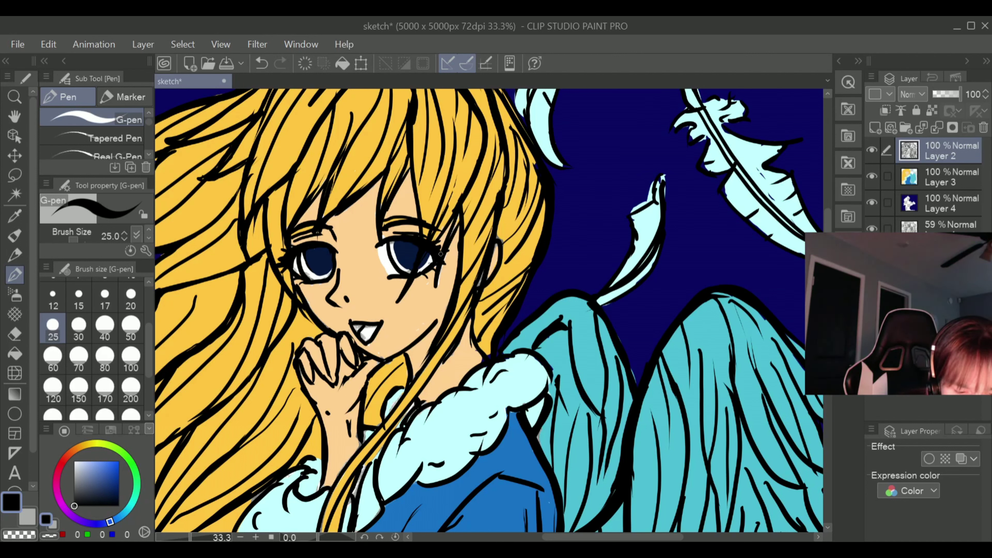
key(ctrl+z)
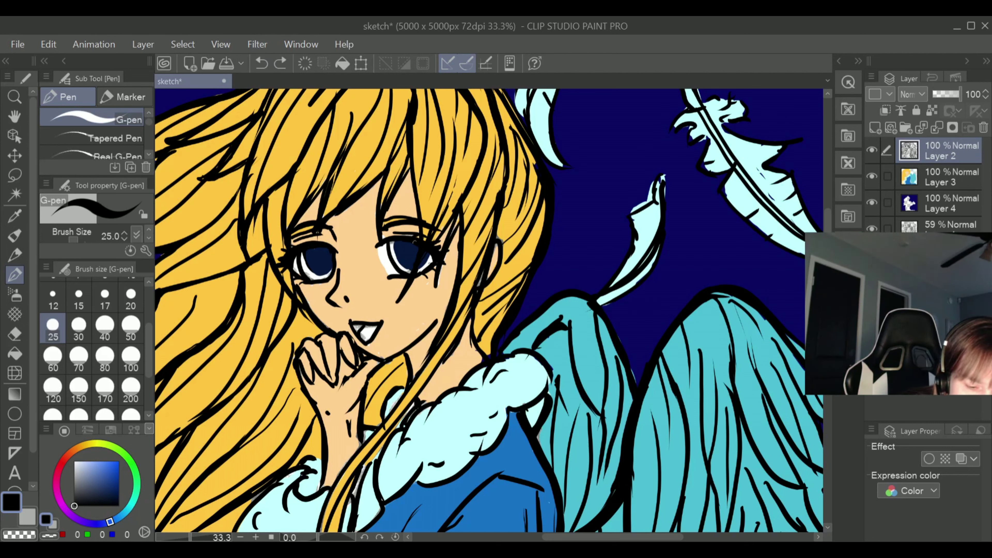
Thicken the upper lid line and add short lower lashes in black on the eye nearer the wings, undoing the first lower-lash attempt
drag(398, 238, 430, 230)
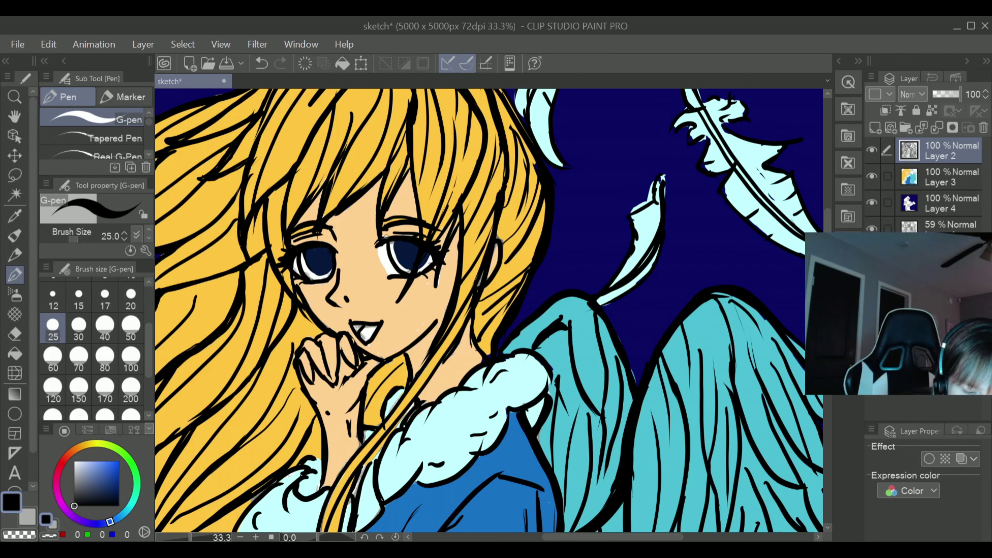
drag(385, 237, 411, 237)
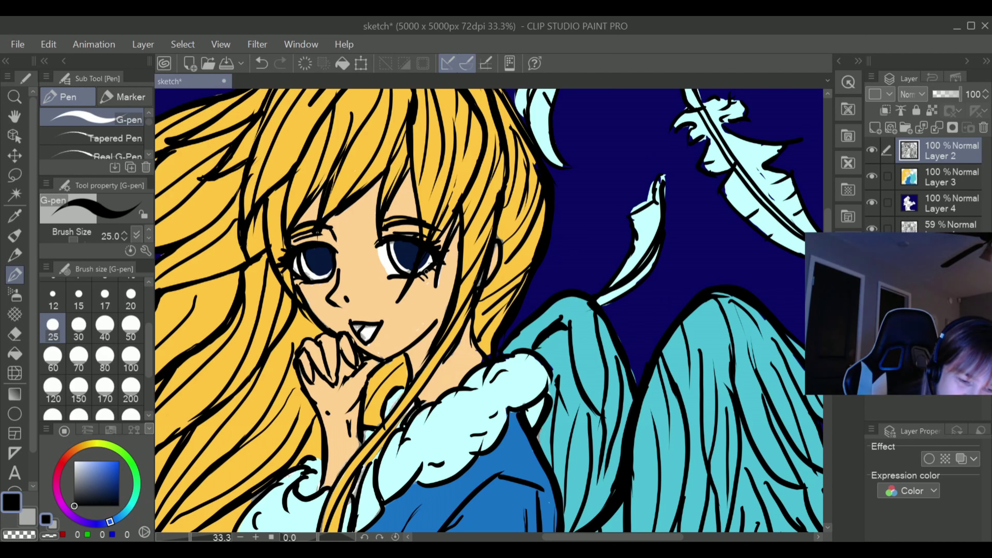
key(ctrl+z)
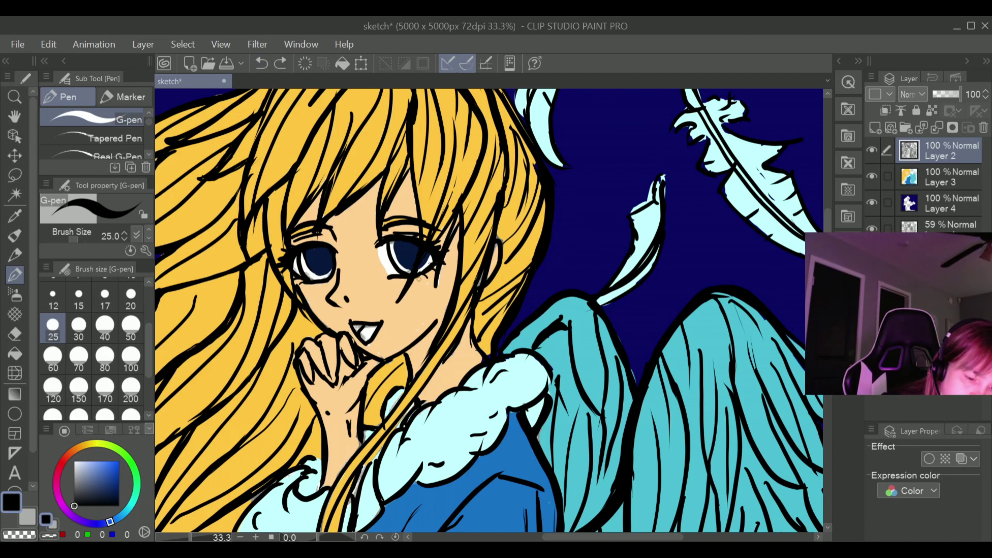
drag(420, 277, 424, 272)
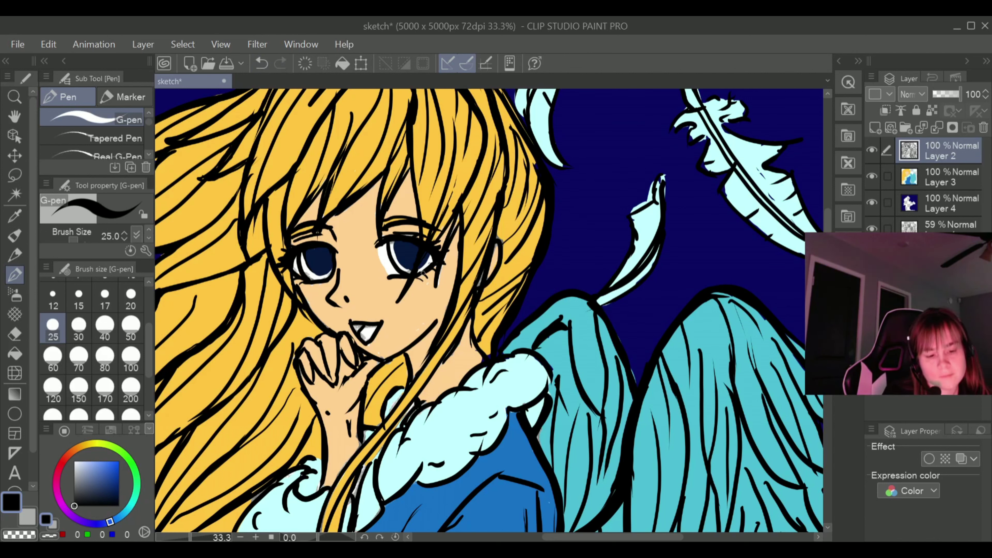
Sample the iris navy and widen both irises over the white areas beside them with the G-pen at size 25
drag(118, 470, 113, 466)
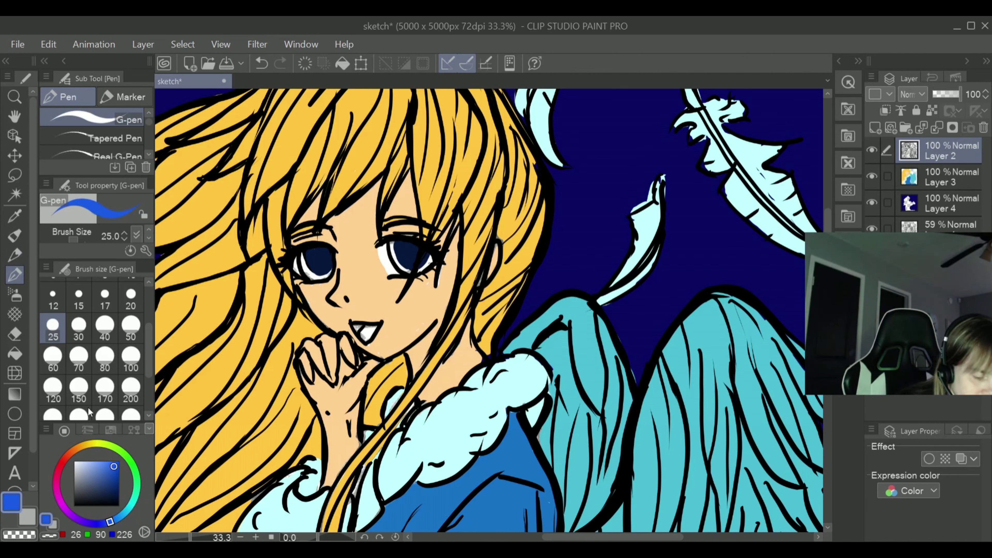
key(i)
click(406, 247)
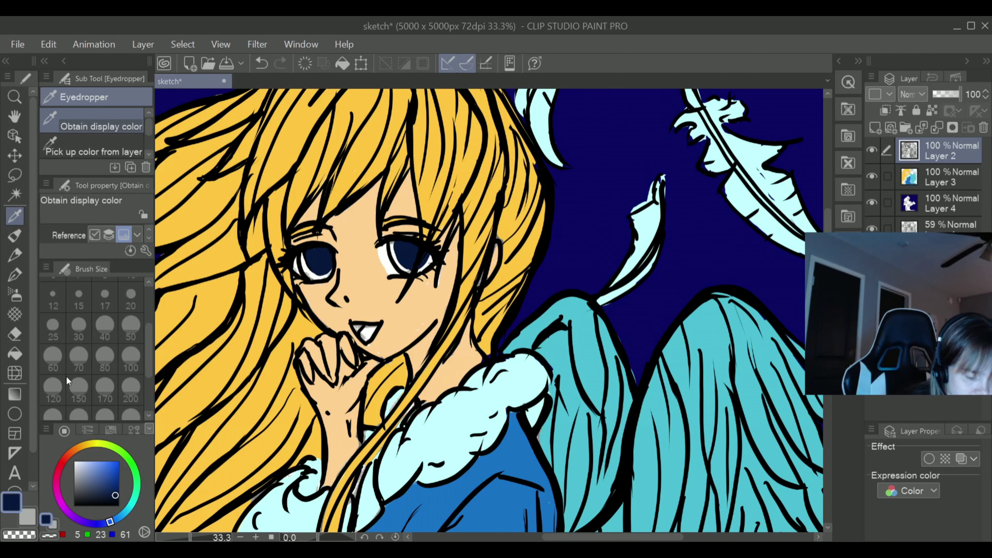
click(15, 275)
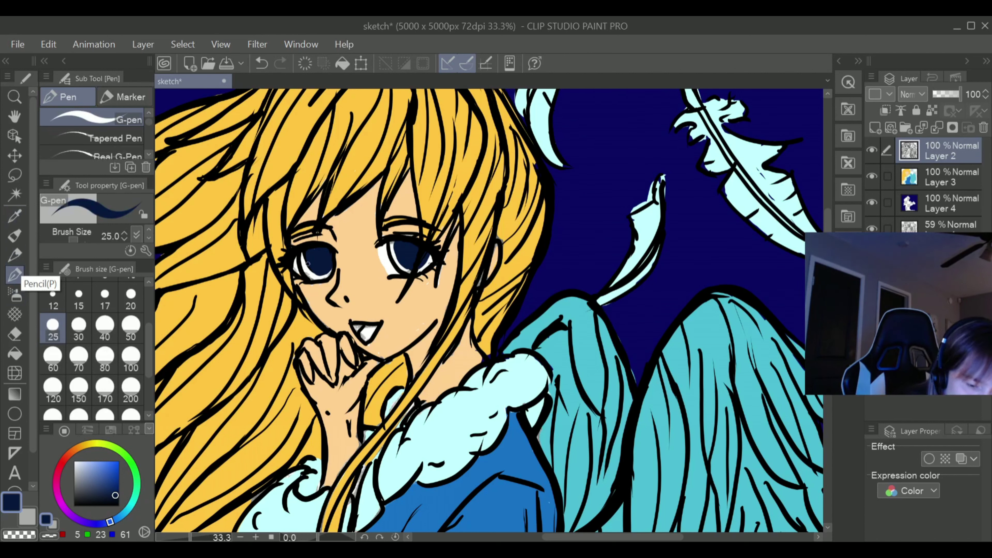
mouse_move(305, 261)
mouse_down()
mouse_move(311, 252)
mouse_move(300, 270)
mouse_move(305, 262)
mouse_move(318, 272)
mouse_up()
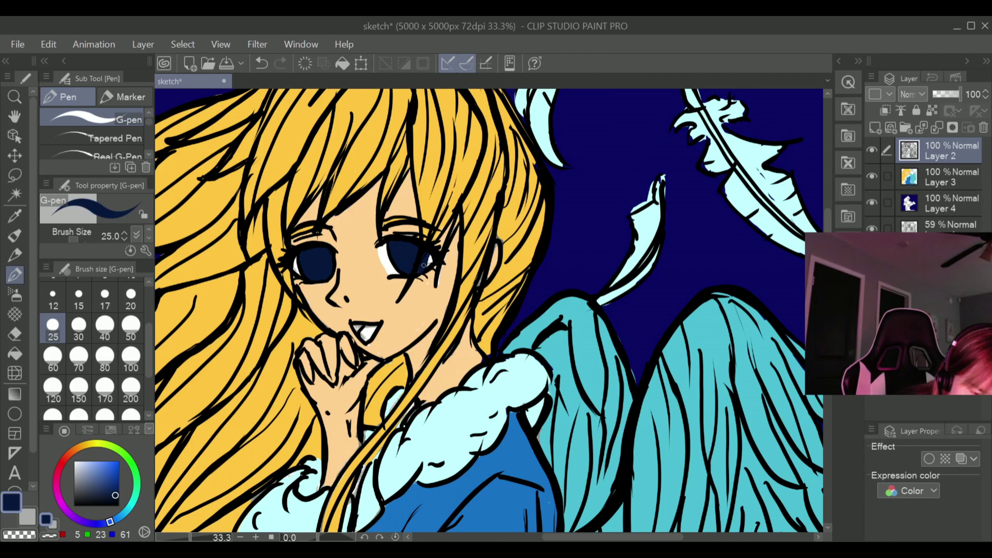
drag(424, 266, 429, 258)
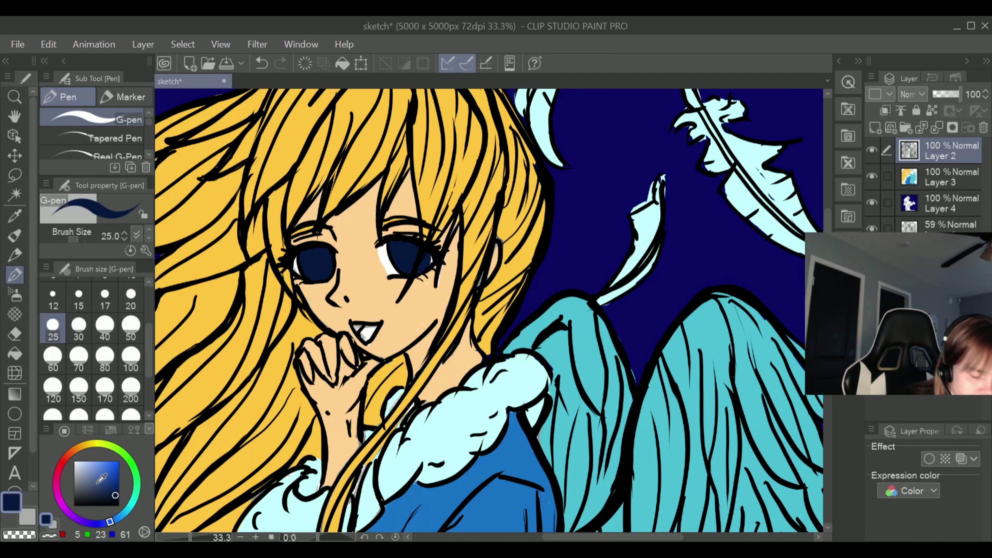
Set up the Soft airbrush at size 70 with a darker navy, RGB 4, 14, 35, for shading the irises
drag(102, 478, 74, 506)
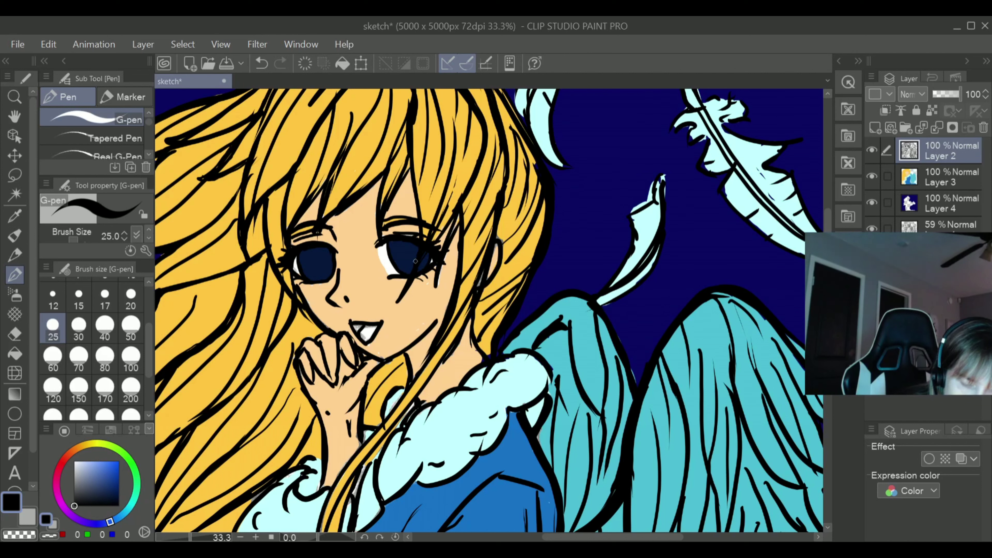
drag(116, 481, 119, 498)
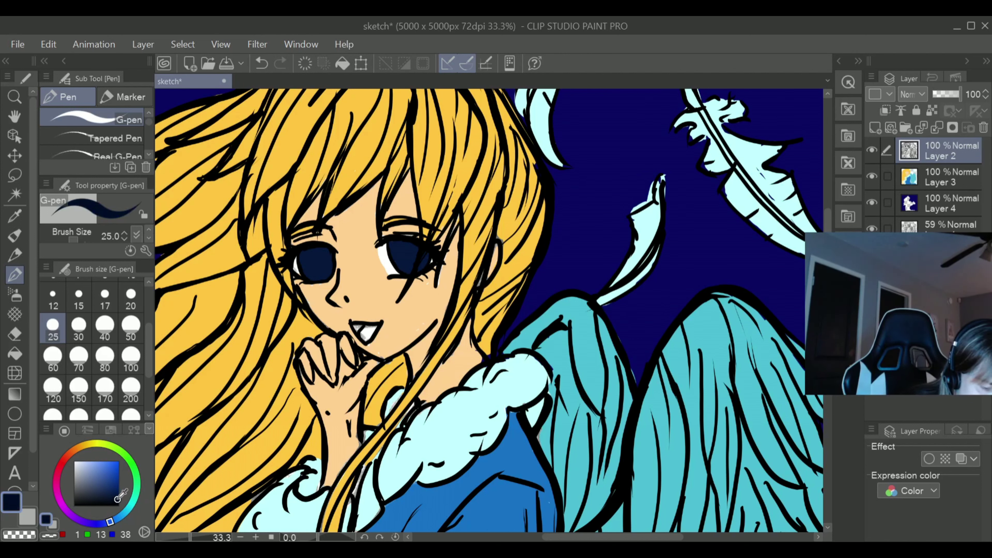
click(117, 499)
click(14, 295)
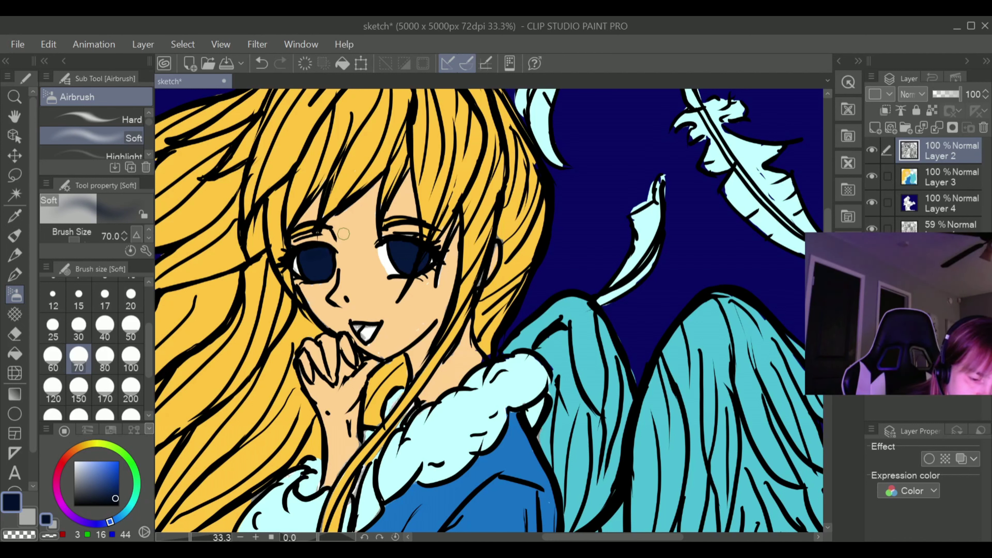
drag(118, 484, 114, 500)
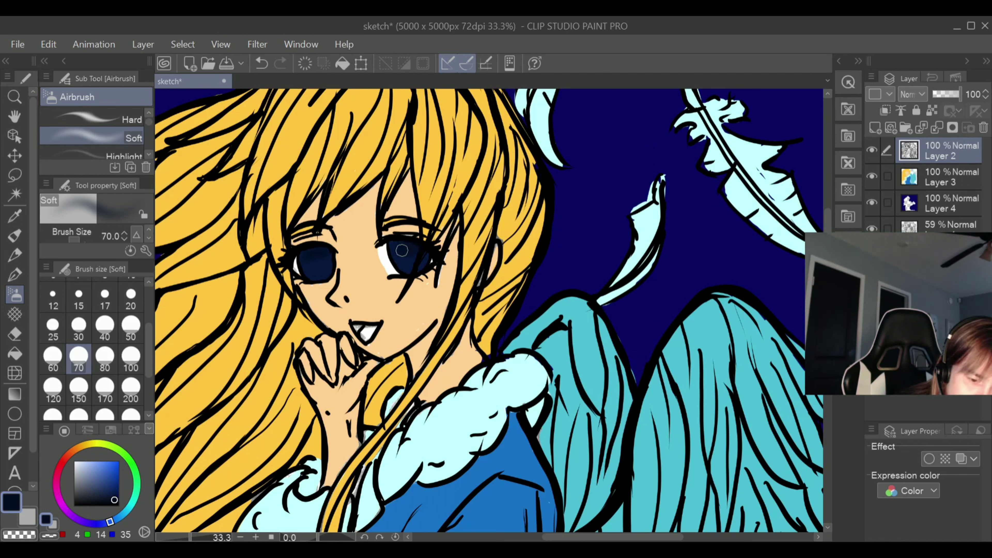
Airbrush a lighter blue, RGB 12, 55, 147, into both irises with the Soft airbrush at size 70
click(114, 485)
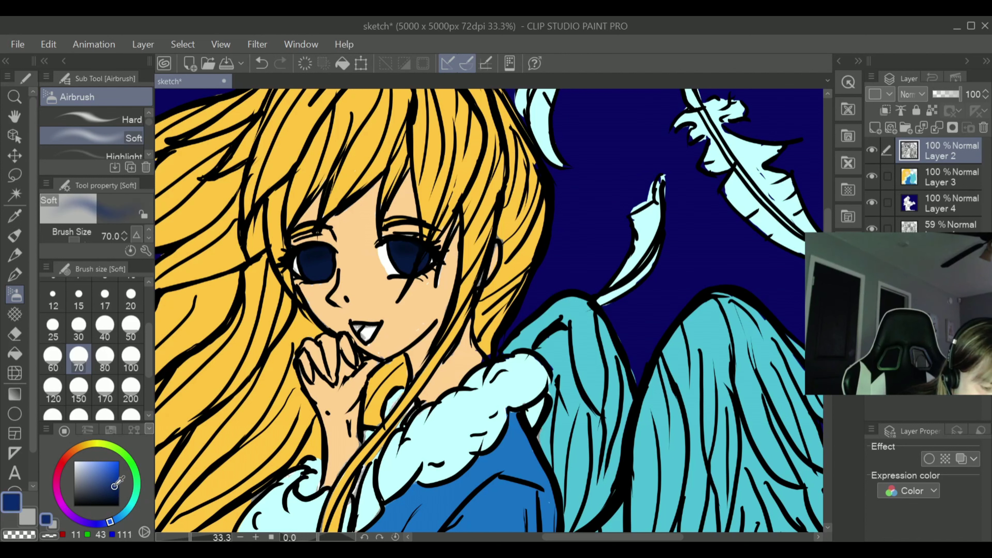
drag(115, 485, 115, 480)
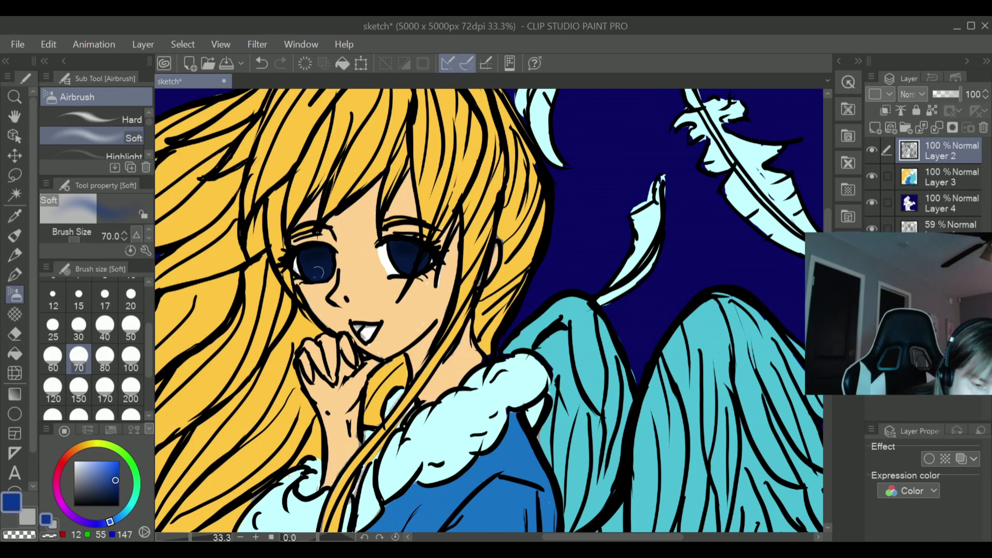
drag(317, 272, 320, 265)
mouse_move(422, 258)
mouse_down()
mouse_move(432, 259)
mouse_move(392, 256)
mouse_move(407, 248)
mouse_up()
drag(317, 274, 325, 272)
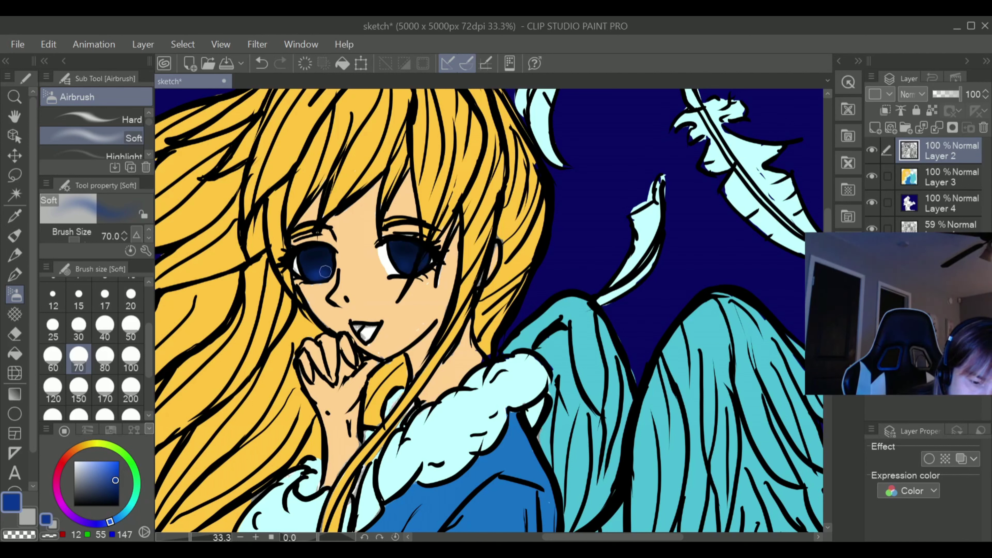
mouse_move(404, 265)
mouse_down()
mouse_move(434, 257)
mouse_move(407, 261)
mouse_up()
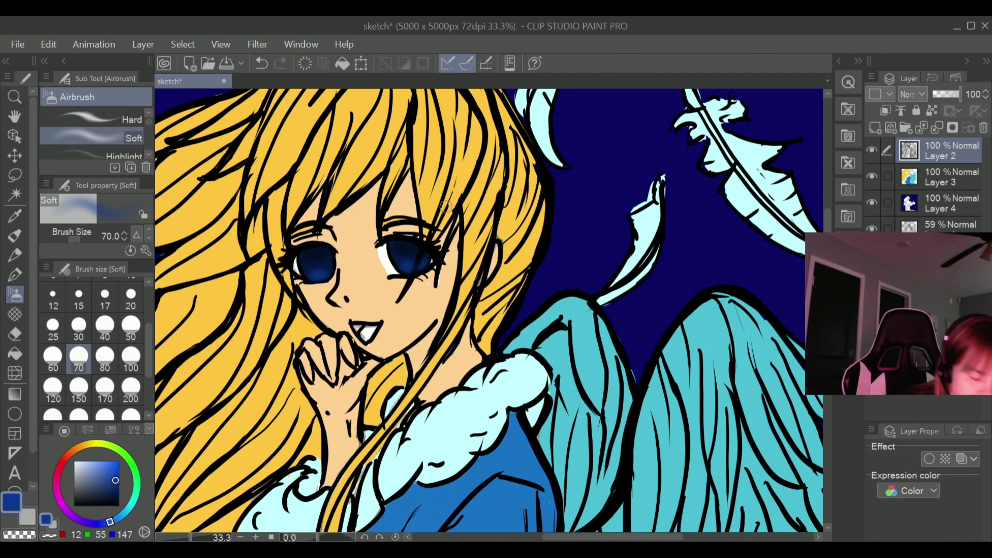
Airbrush a brighter blue, RGB 43, 104, 238, into the lower parts of both irises with the Soft airbrush at size 70
click(18, 212)
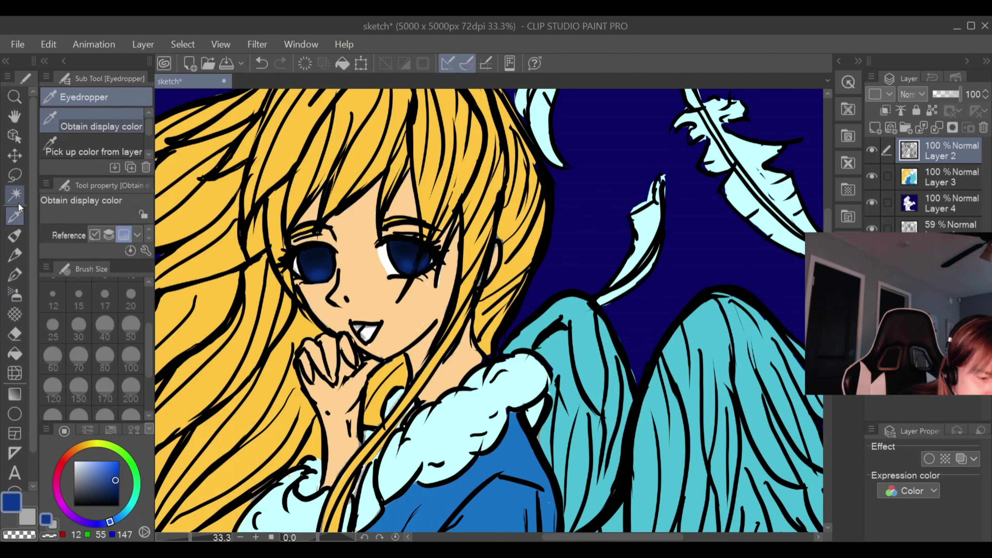
click(319, 267)
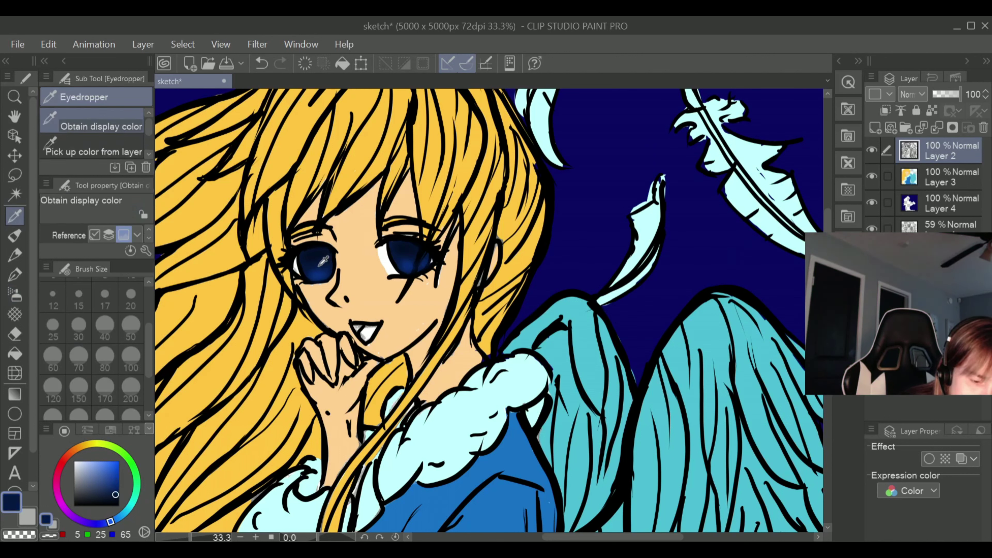
click(15, 296)
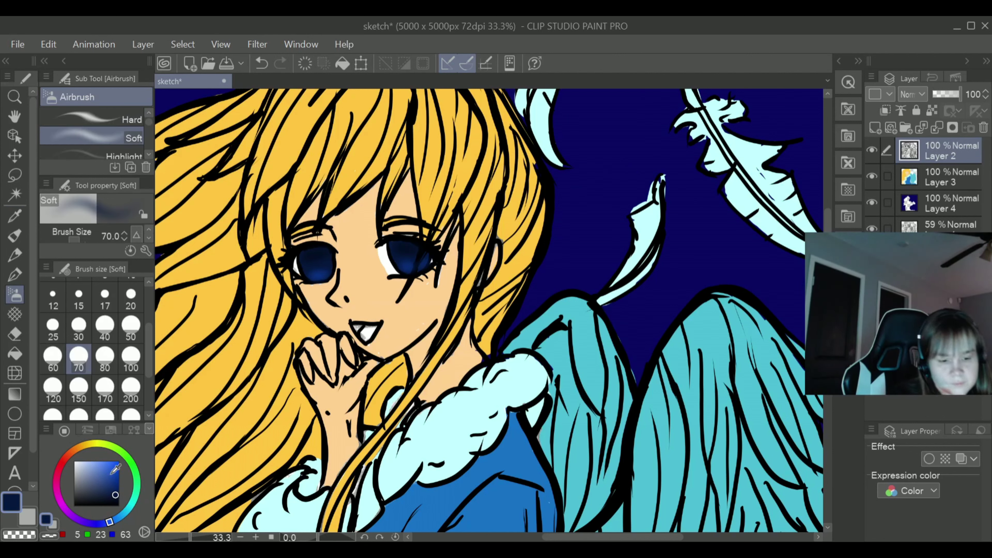
drag(114, 473, 111, 464)
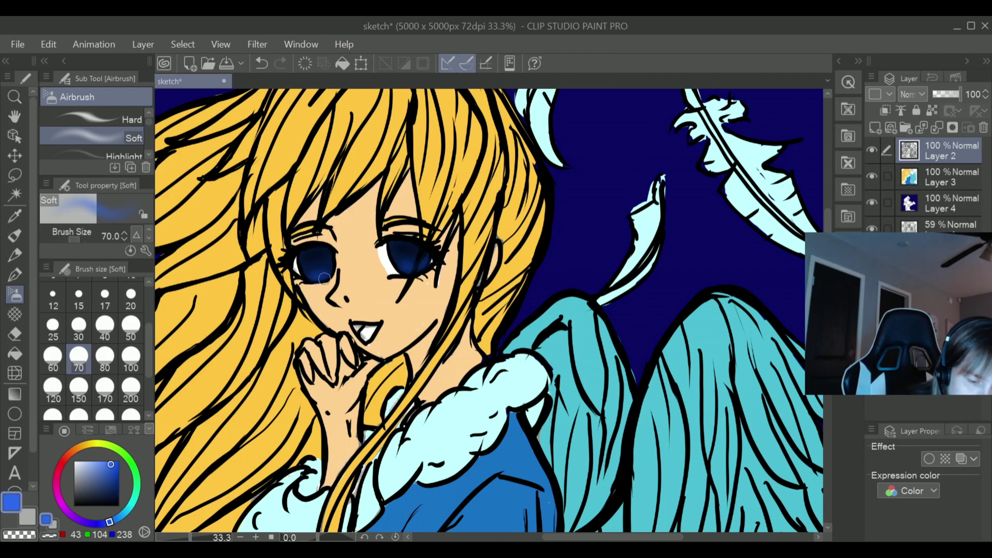
mouse_move(324, 278)
mouse_down()
mouse_move(304, 254)
mouse_move(308, 276)
mouse_up()
mouse_move(418, 249)
mouse_down()
mouse_move(406, 266)
mouse_move(398, 246)
mouse_move(419, 264)
mouse_up()
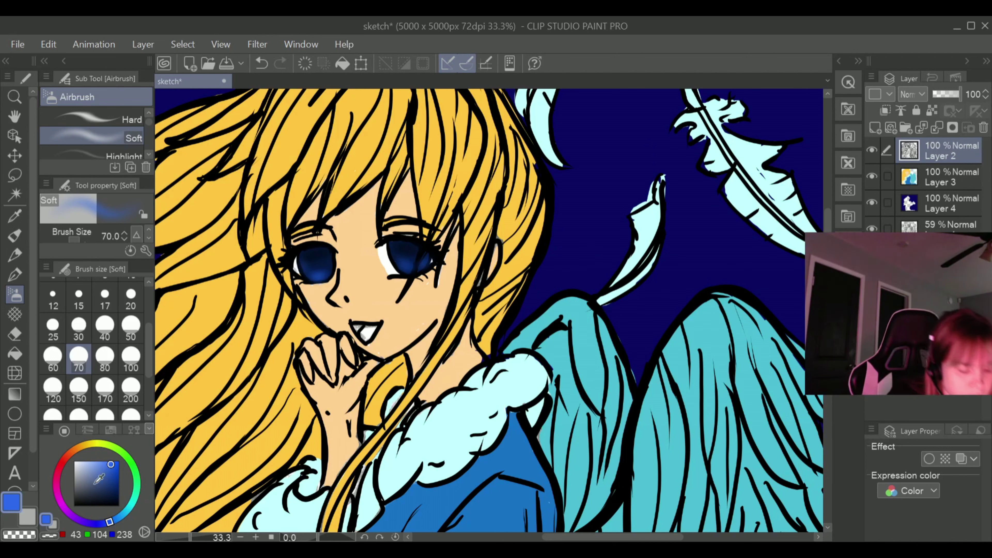
Darken the pupil areas of both irises with near-black navy, RGB 1, 6, 17, using the Soft airbrush at size 70
click(117, 503)
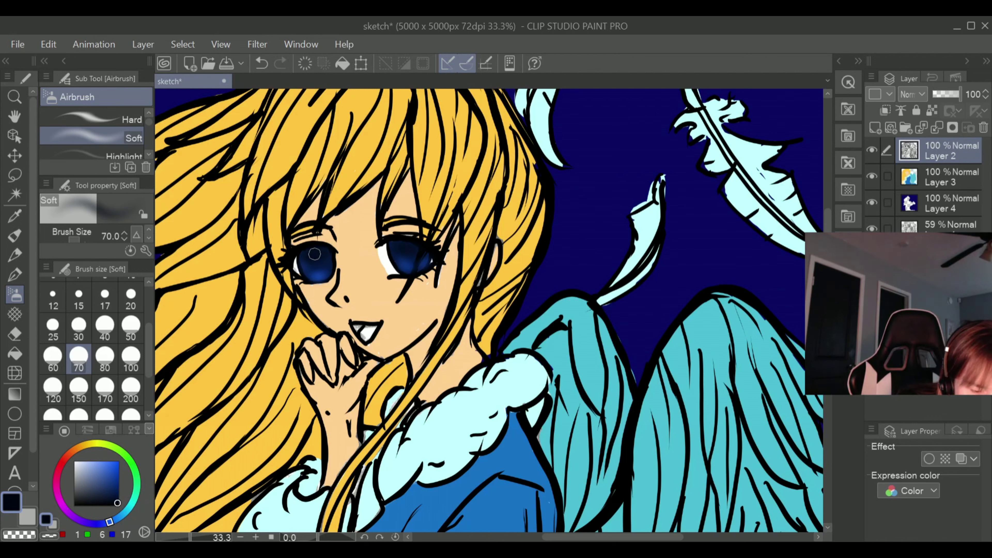
drag(314, 254, 311, 253)
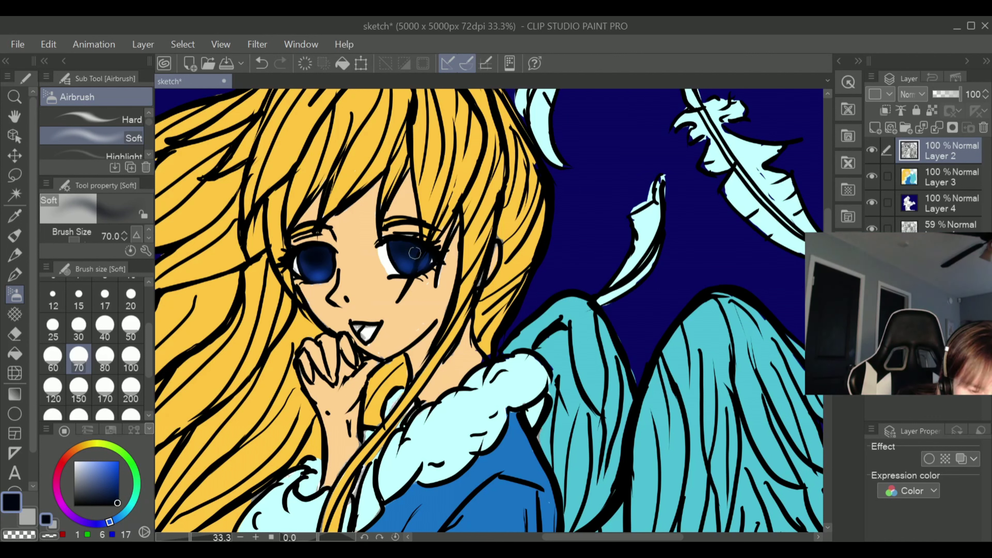
mouse_move(415, 253)
mouse_down()
mouse_move(410, 245)
mouse_move(430, 244)
mouse_move(410, 257)
mouse_move(430, 247)
mouse_up()
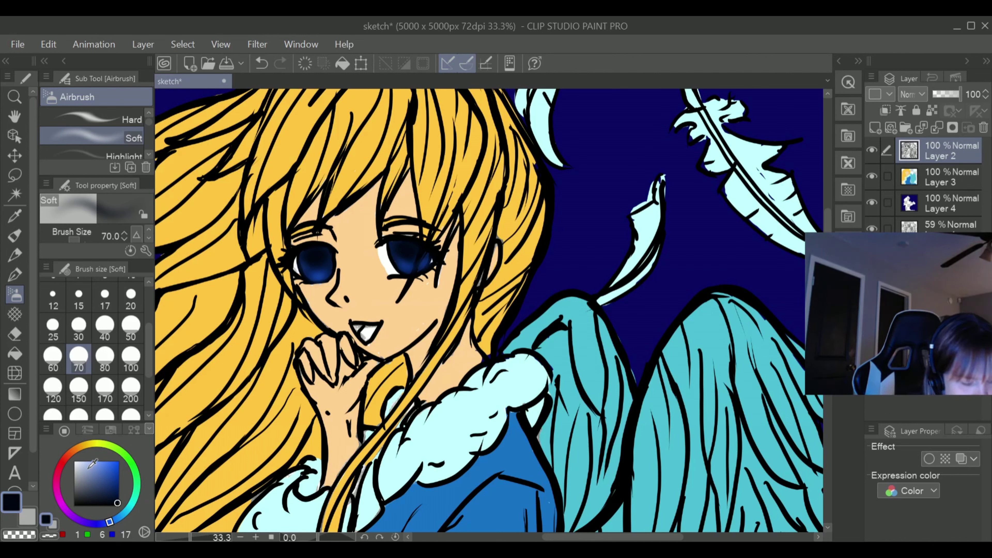
Undo the first white stroke and dab a white highlight into the upper part of each iris with the Soft airbrush at size 25
drag(89, 460, 75, 449)
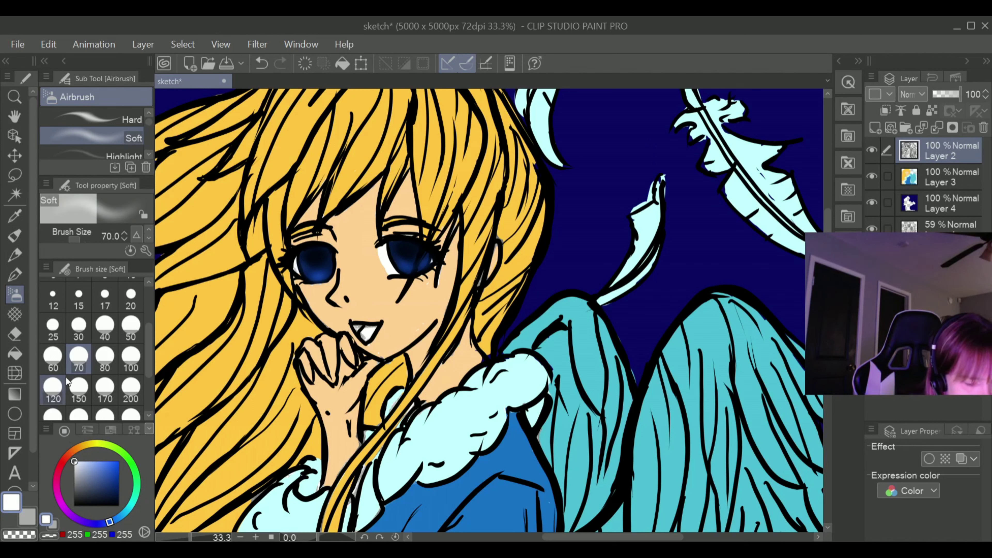
click(55, 327)
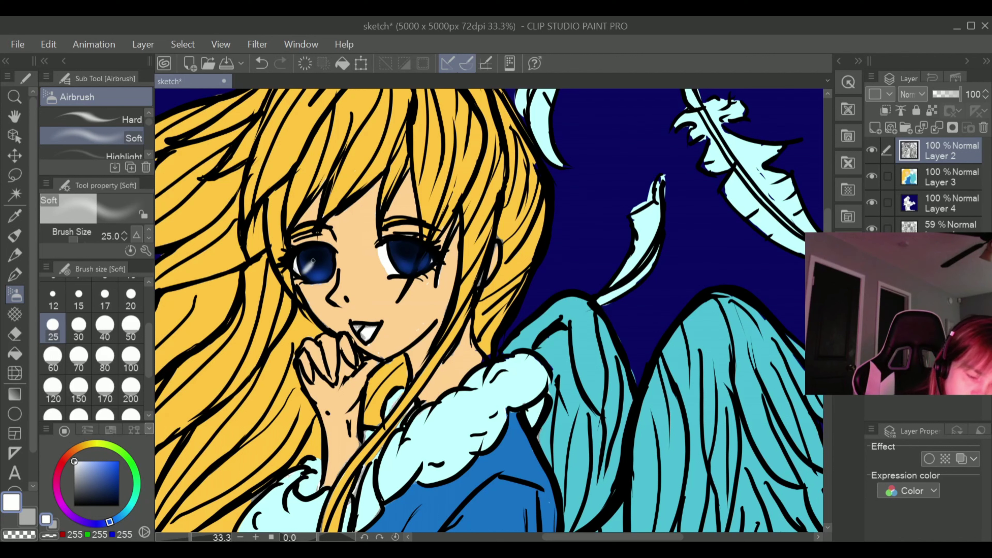
click(261, 63)
click(305, 255)
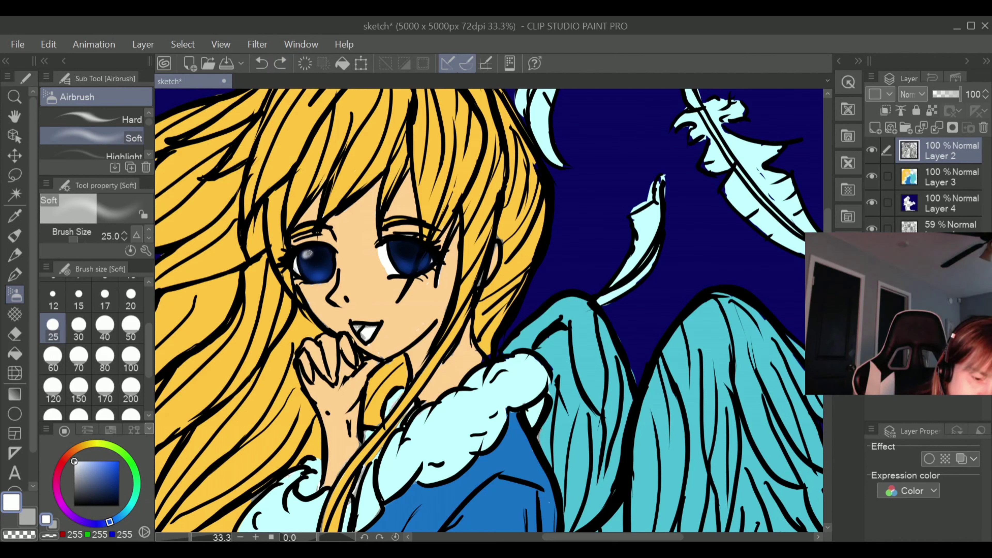
click(308, 254)
drag(402, 244, 403, 245)
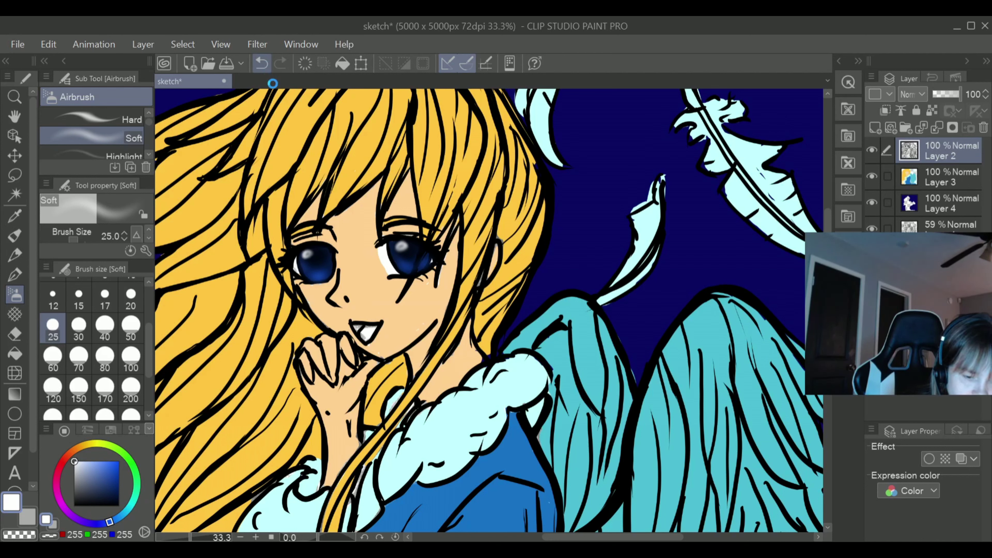
Enlarge and soften the upper white highlights in both irises with the Soft airbrush at size 70
click(79, 358)
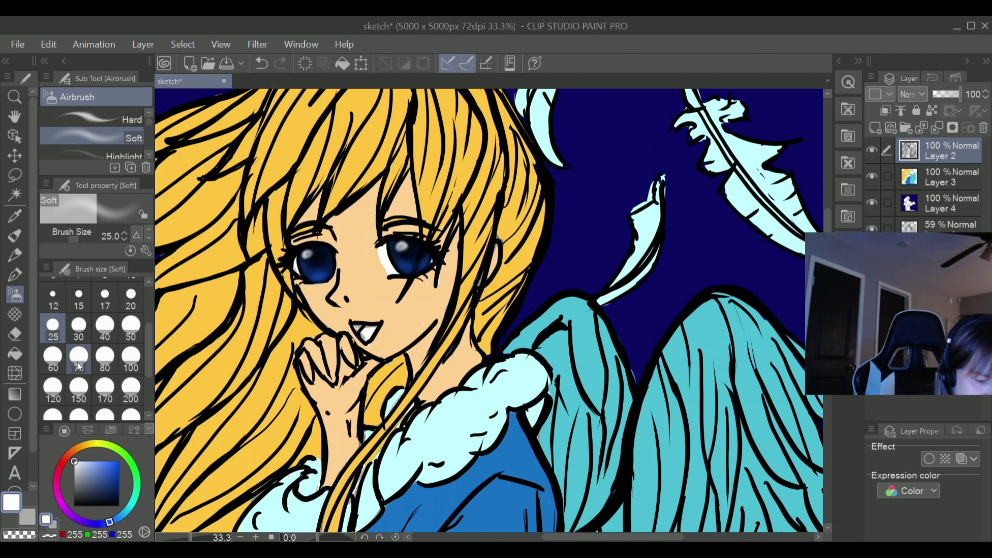
drag(303, 260, 306, 253)
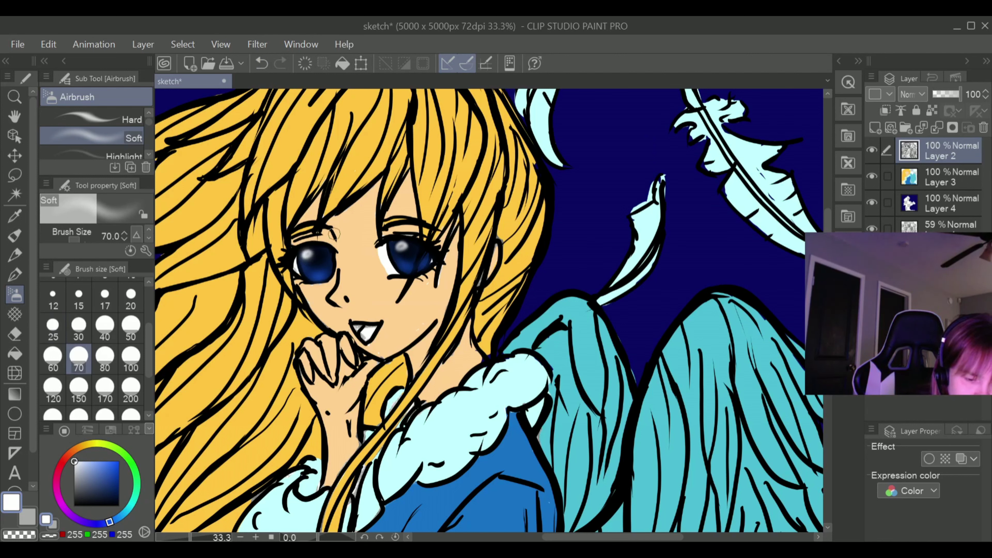
drag(403, 247, 400, 245)
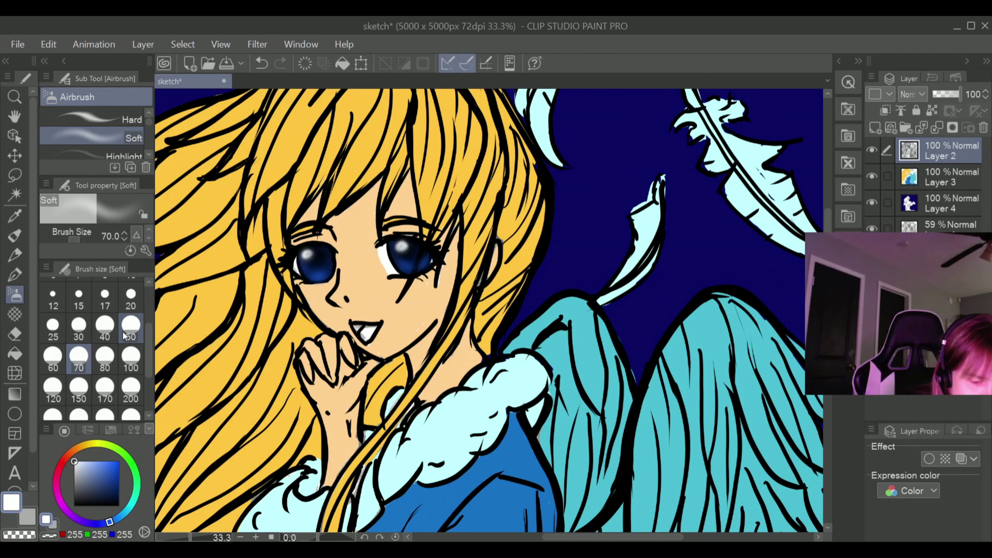
Add softer white highlights low in both irises at size 50, undoing a stray attempt, and small extra ones at size 30
click(131, 327)
drag(313, 272, 309, 273)
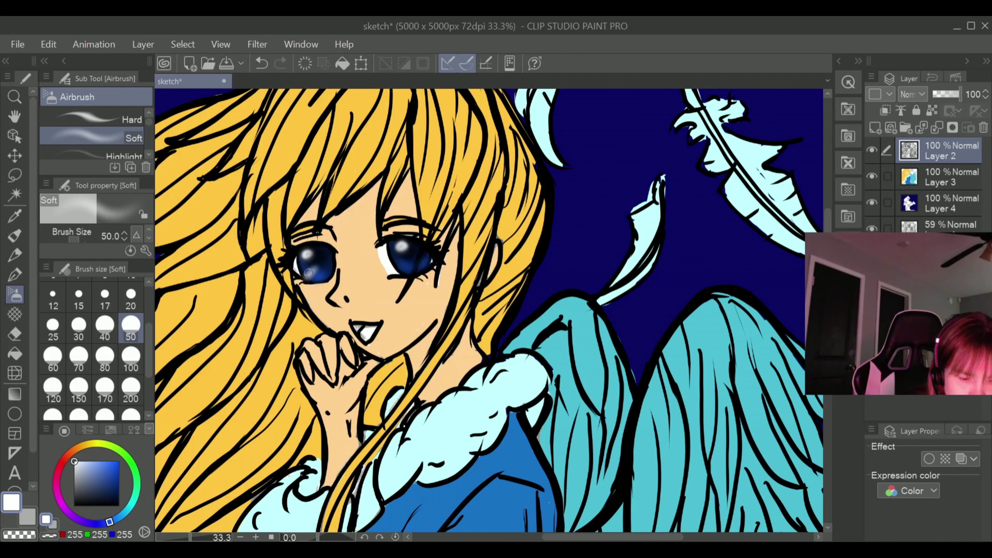
drag(399, 267, 400, 261)
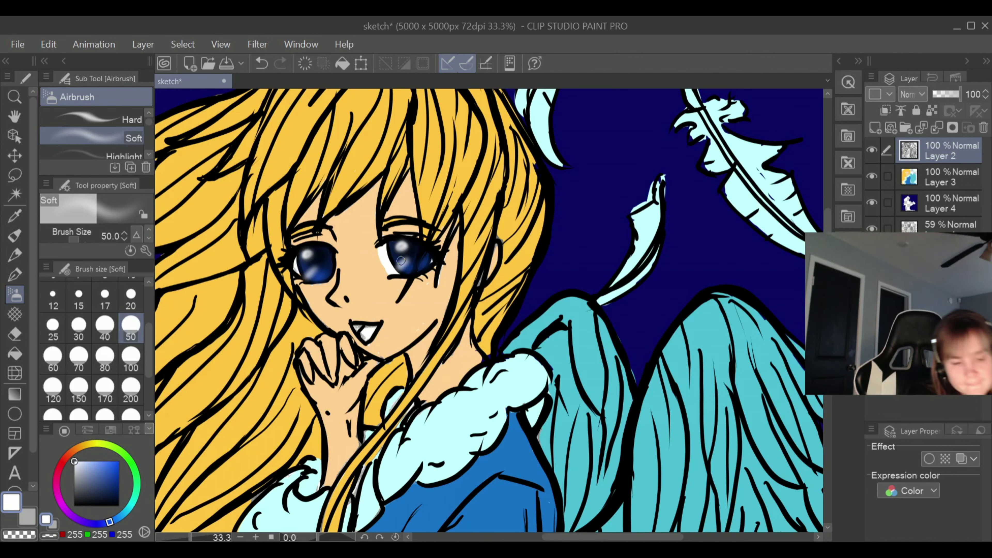
click(262, 66)
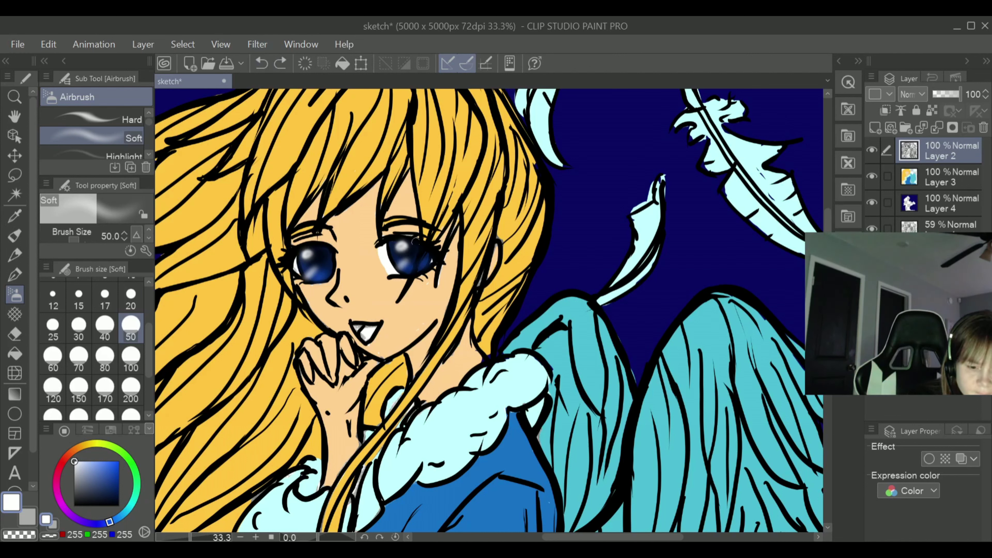
click(429, 262)
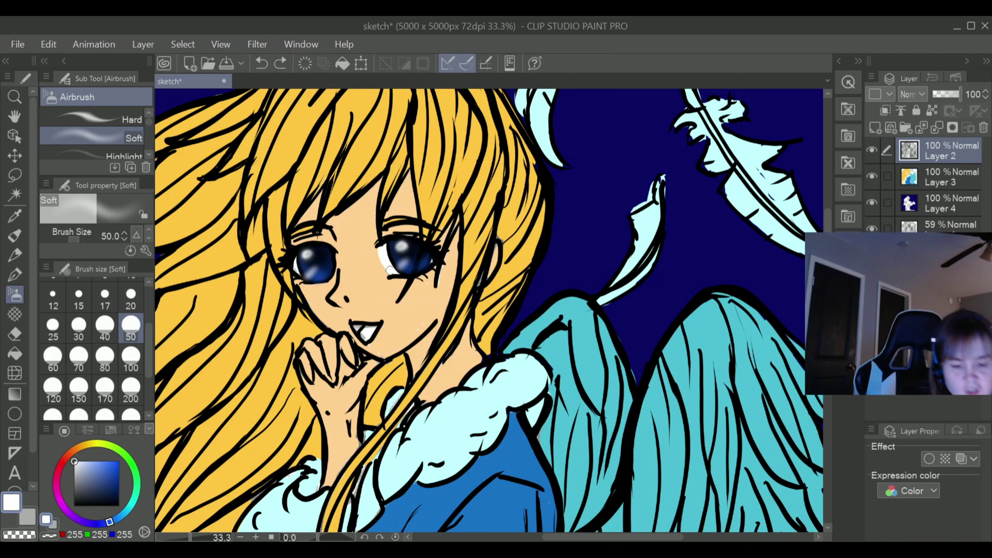
mouse_move(402, 261)
mouse_down()
mouse_move(392, 271)
mouse_move(406, 260)
mouse_up()
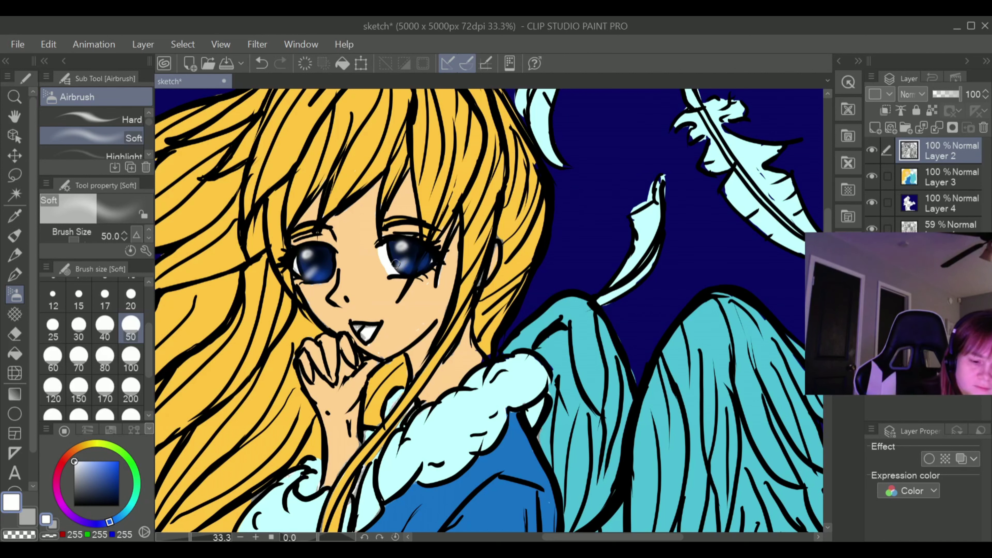
drag(313, 272, 309, 269)
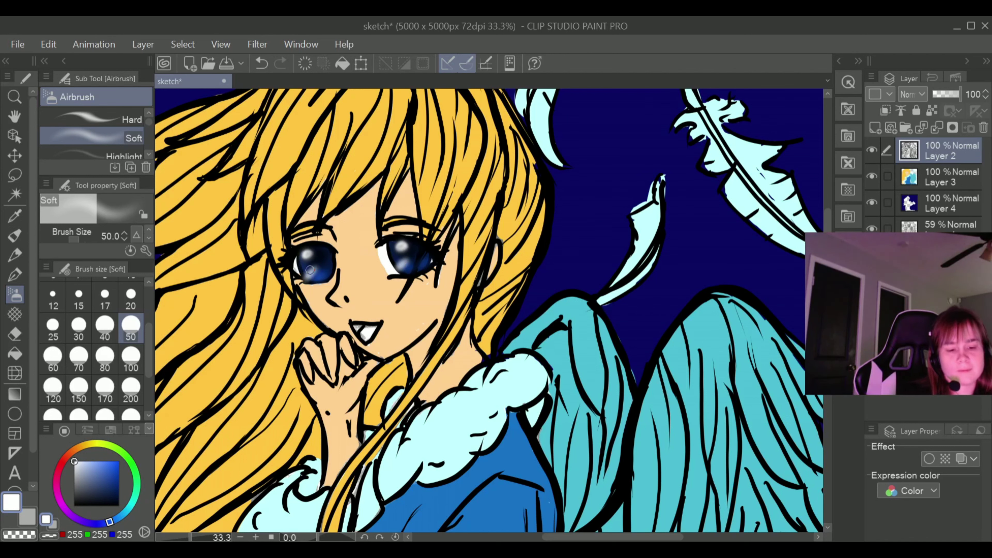
click(78, 325)
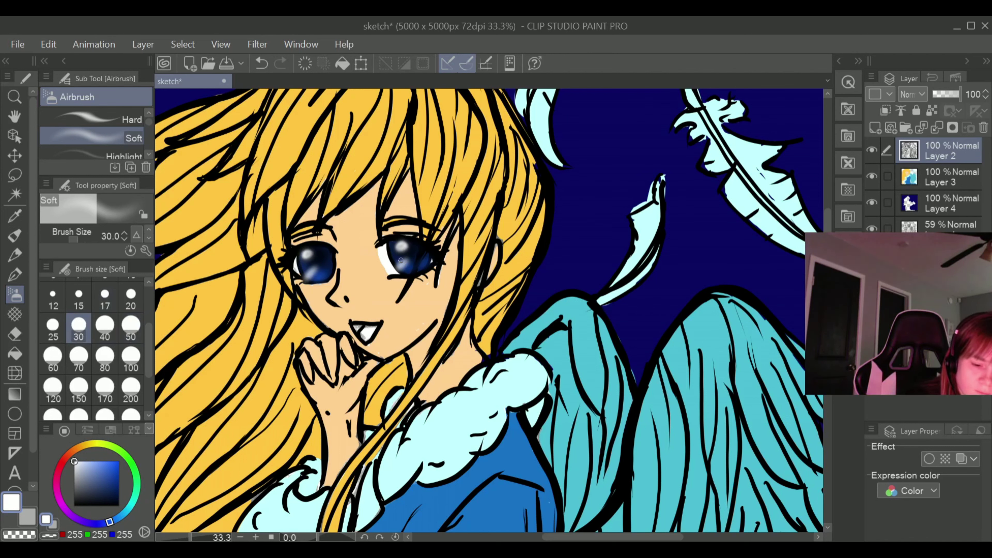
drag(399, 265, 398, 266)
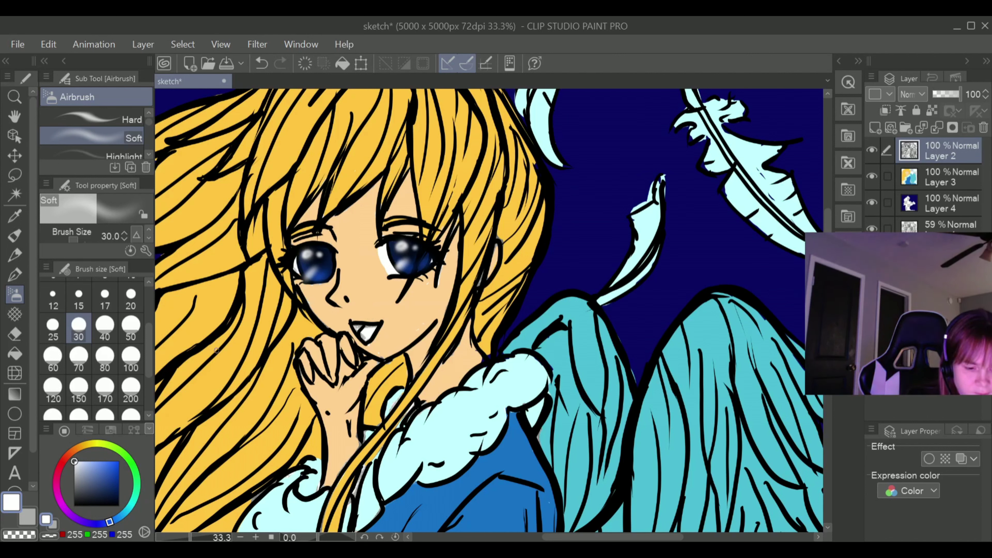
Touch up the white of the eye nearer the wings on Layer 3 with the white G-pen at size 25
click(929, 184)
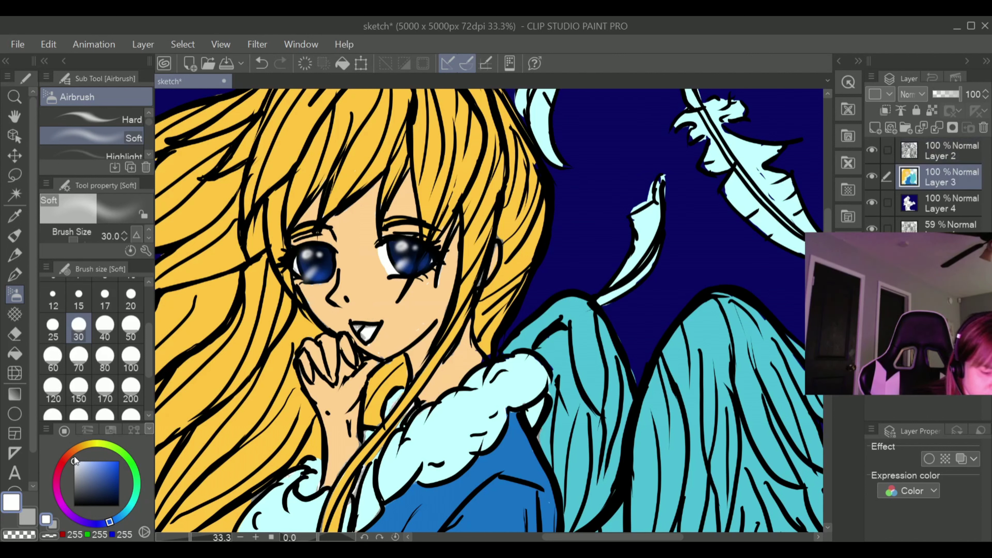
click(14, 275)
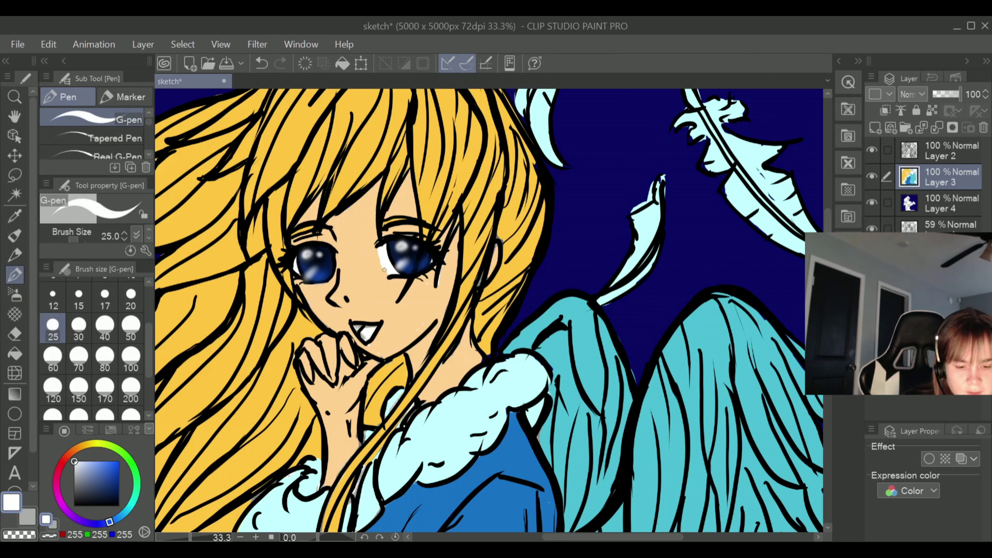
click(263, 59)
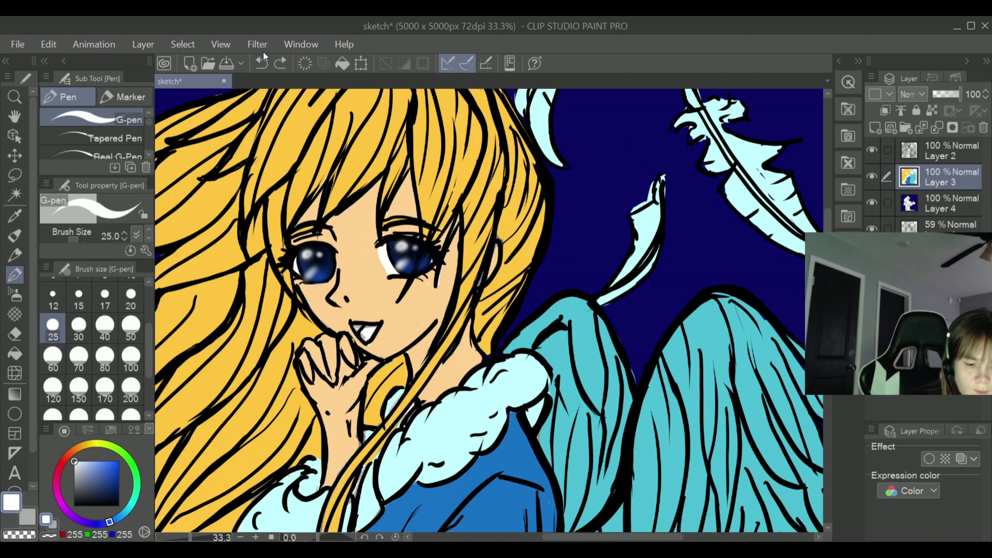
click(280, 62)
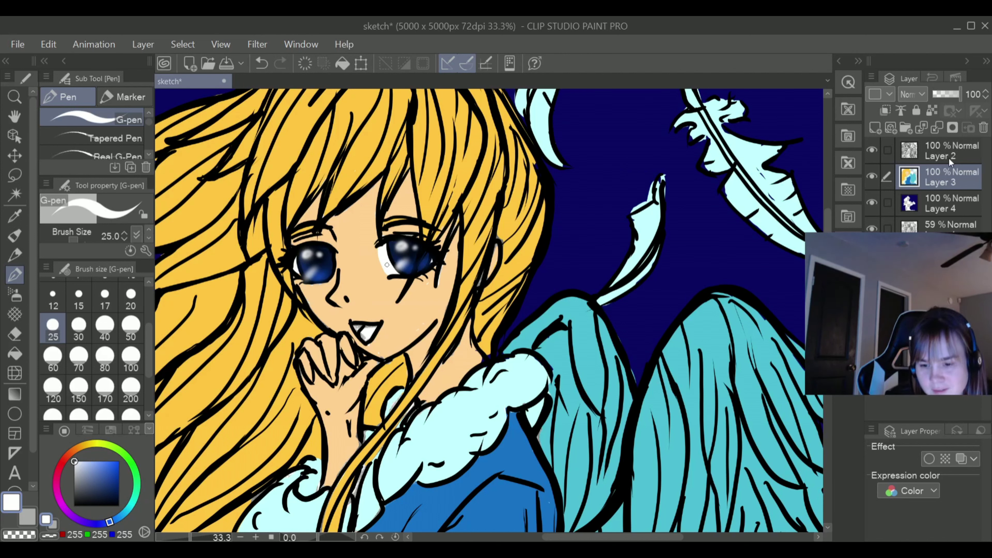
Shade that eye's white with the Soft airbrush at size 30 in grey RGB 135, undo the last stroke, and lighten the grey to RGB 185
drag(93, 477, 74, 483)
click(14, 295)
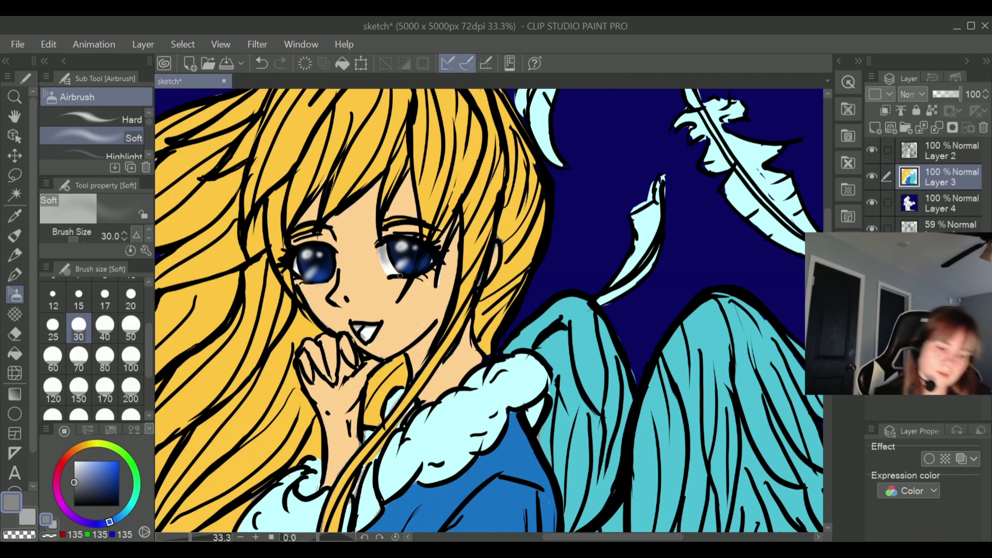
click(262, 64)
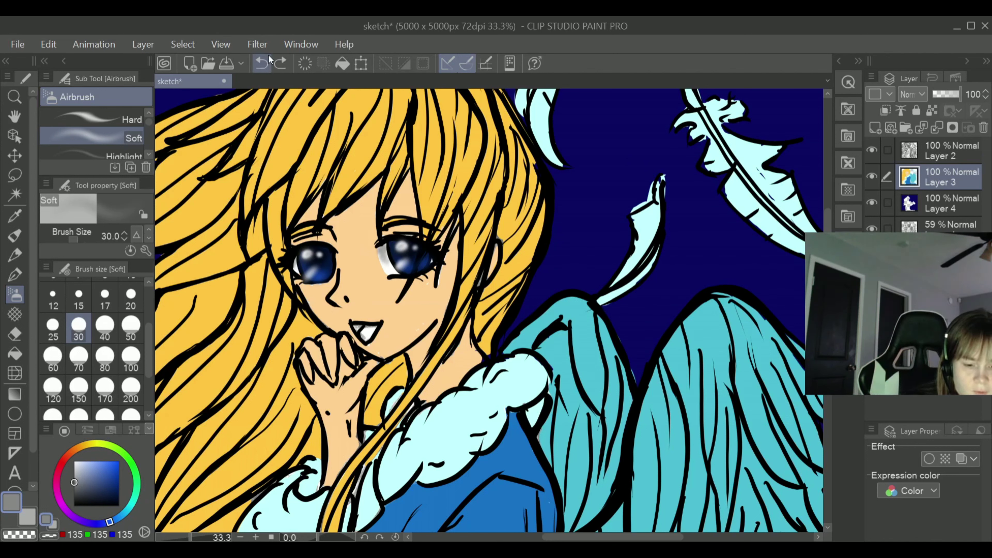
drag(80, 477, 74, 474)
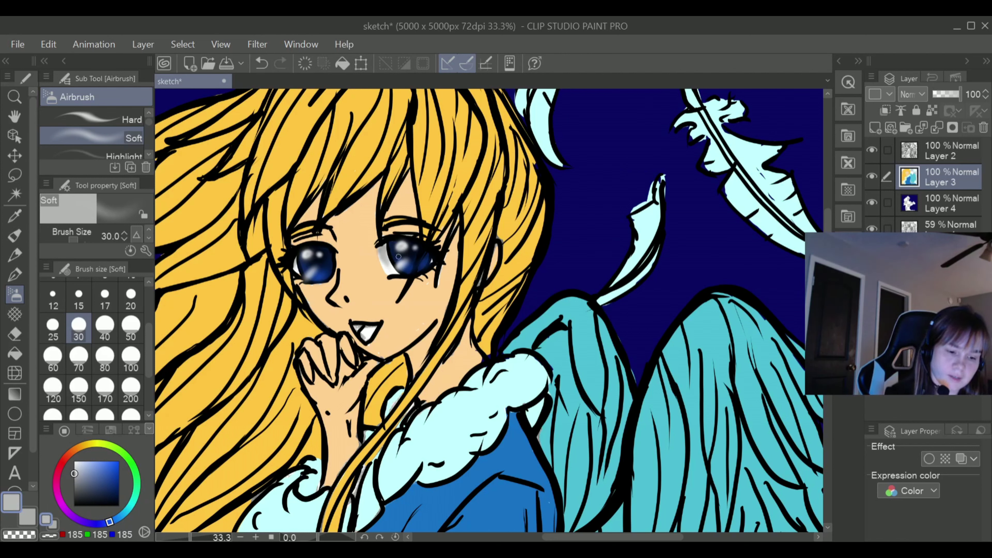
Add light blue accents in RGB 21, 168, 238 to both irises on Layer 2 with the Soft airbrush at size 30
click(241, 538)
click(241, 538)
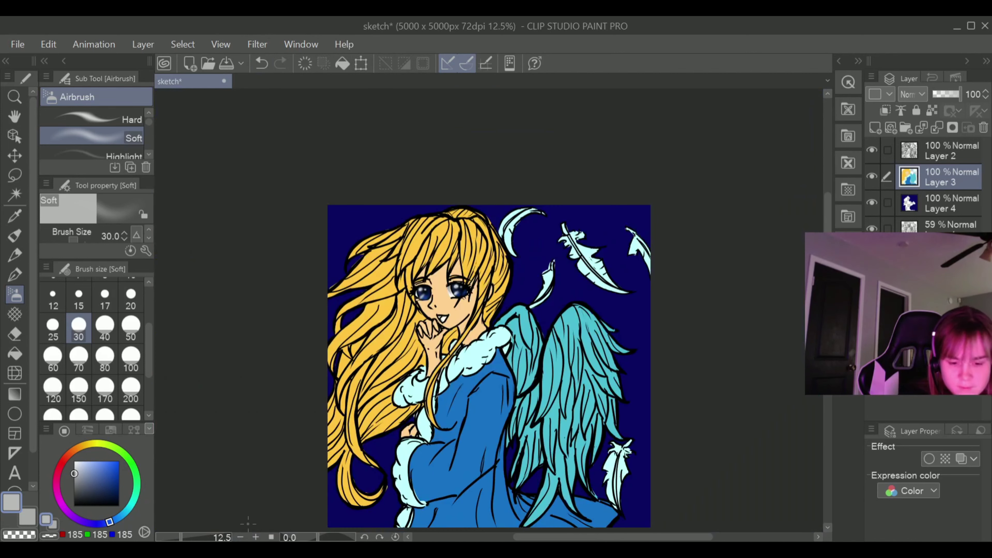
click(256, 537)
click(255, 538)
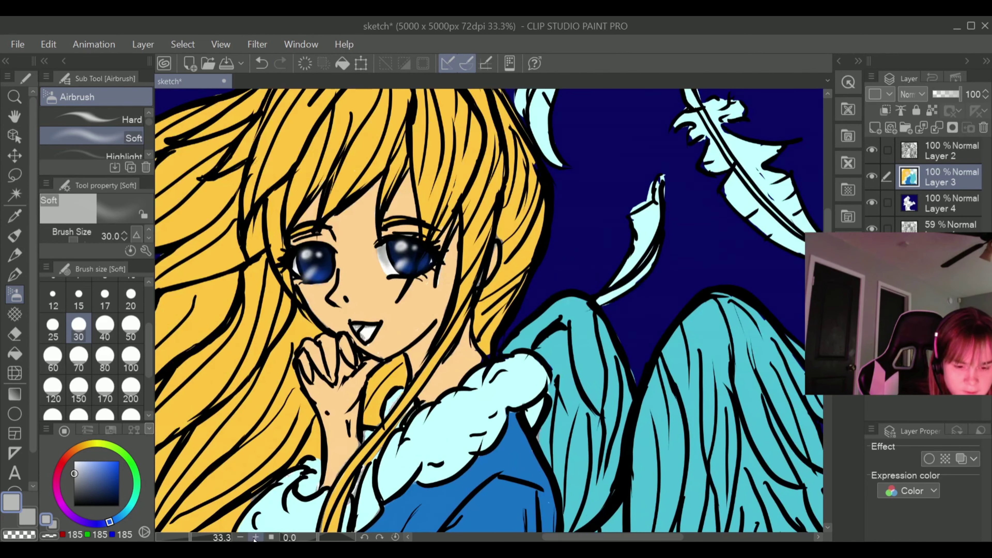
click(255, 538)
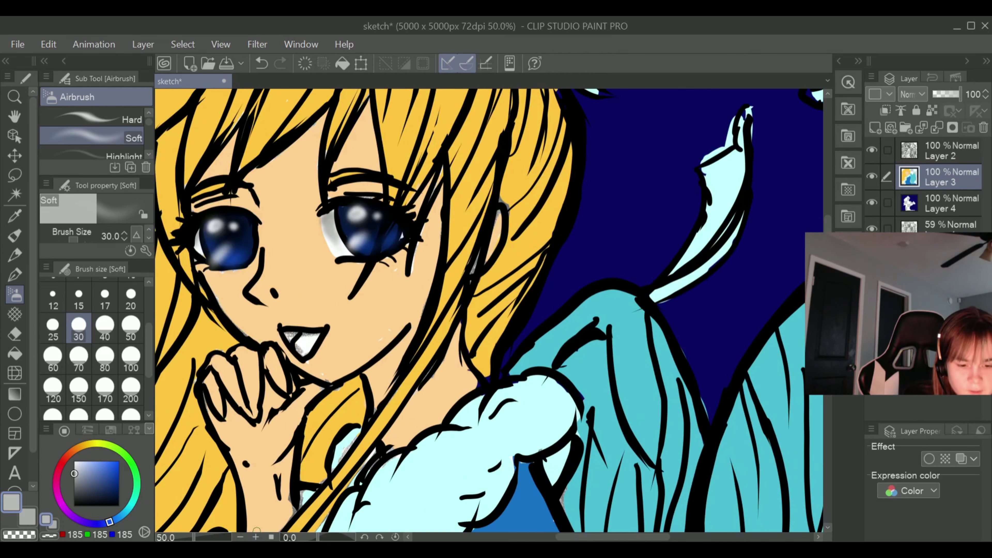
click(933, 153)
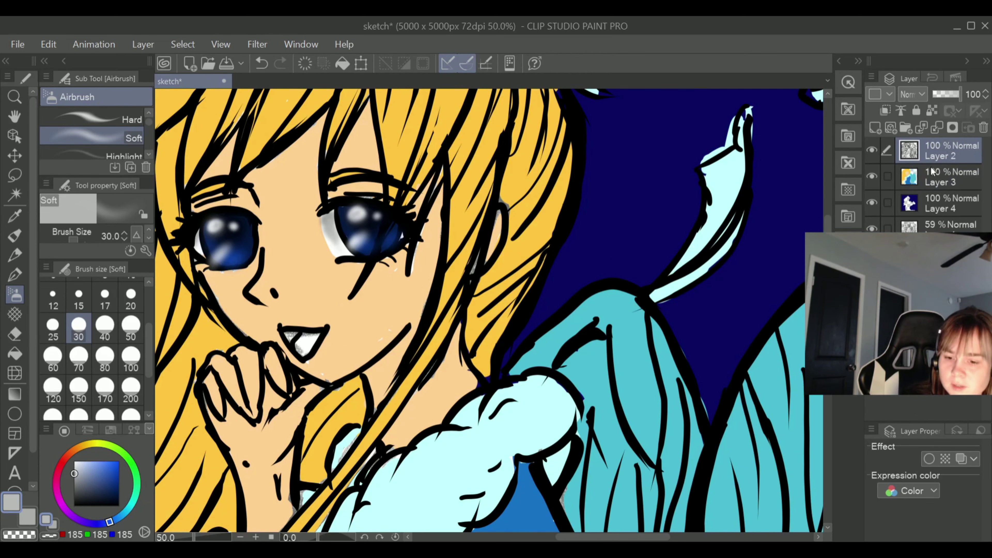
click(115, 464)
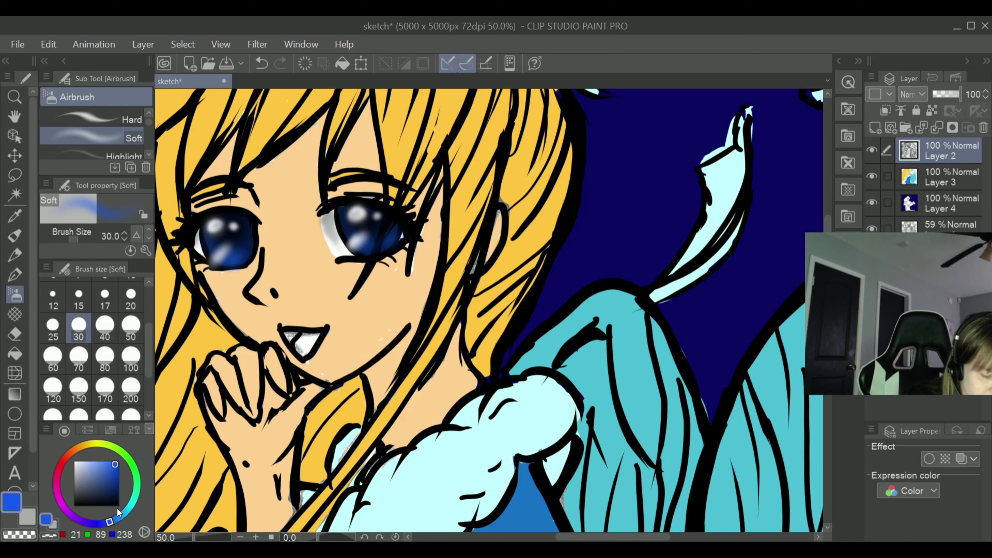
click(124, 517)
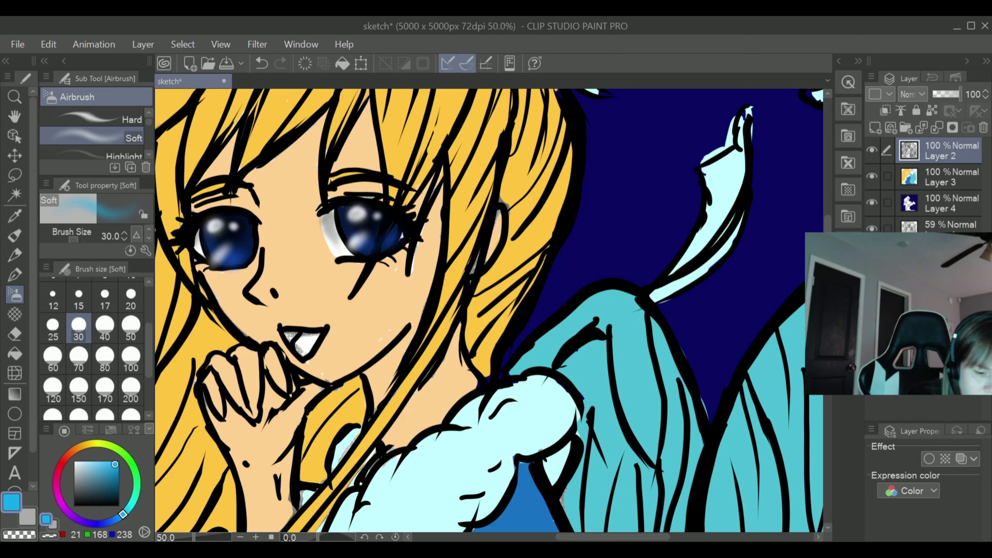
drag(394, 235, 379, 249)
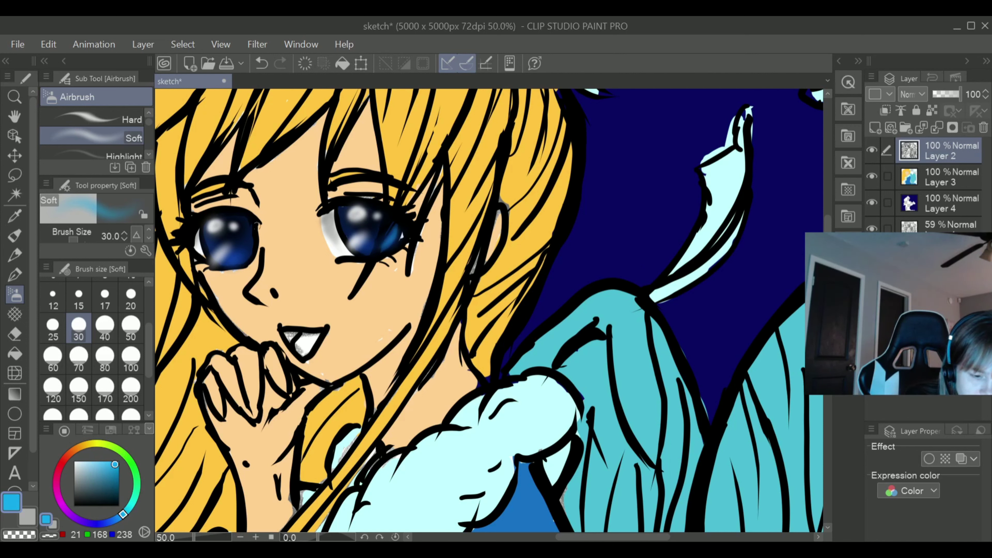
mouse_move(239, 258)
mouse_down()
mouse_move(252, 235)
mouse_move(246, 257)
mouse_move(256, 222)
mouse_move(247, 245)
mouse_move(250, 226)
mouse_move(238, 250)
mouse_move(251, 231)
mouse_move(212, 253)
mouse_up()
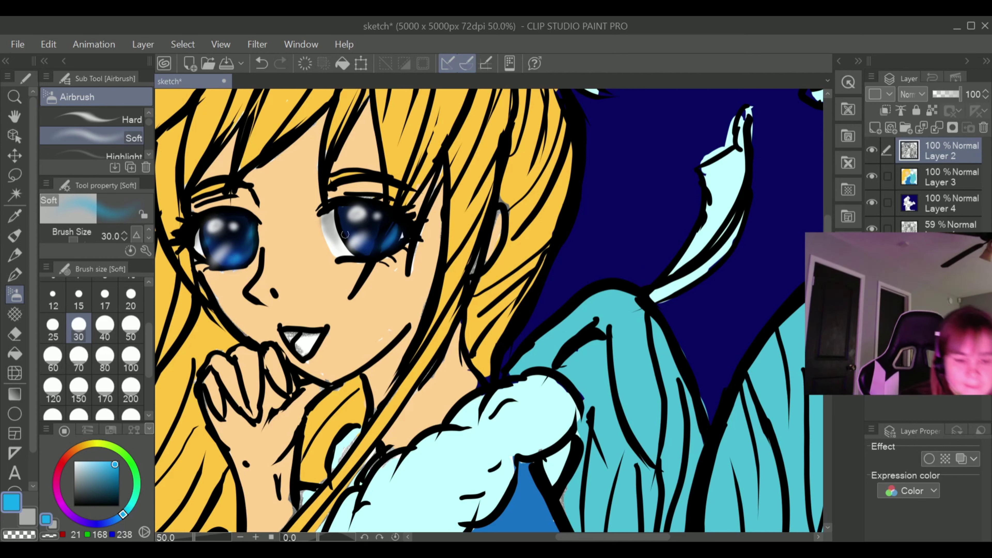
drag(345, 235, 341, 216)
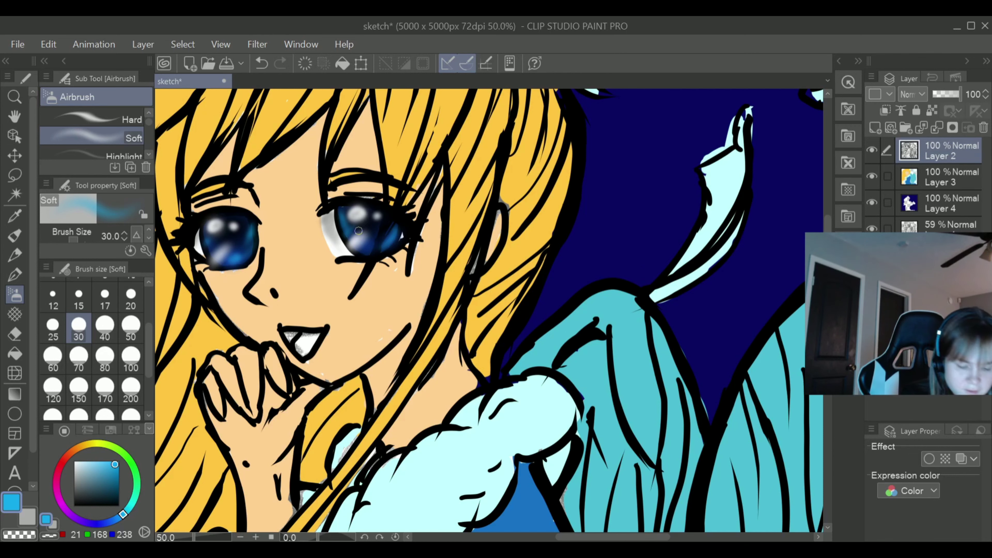
On Layer 3, sample the wing's turquoise, lighten it to RGB 137, 215, 229 for the Soft airbrush, and undo the trial stroke
click(241, 537)
click(240, 537)
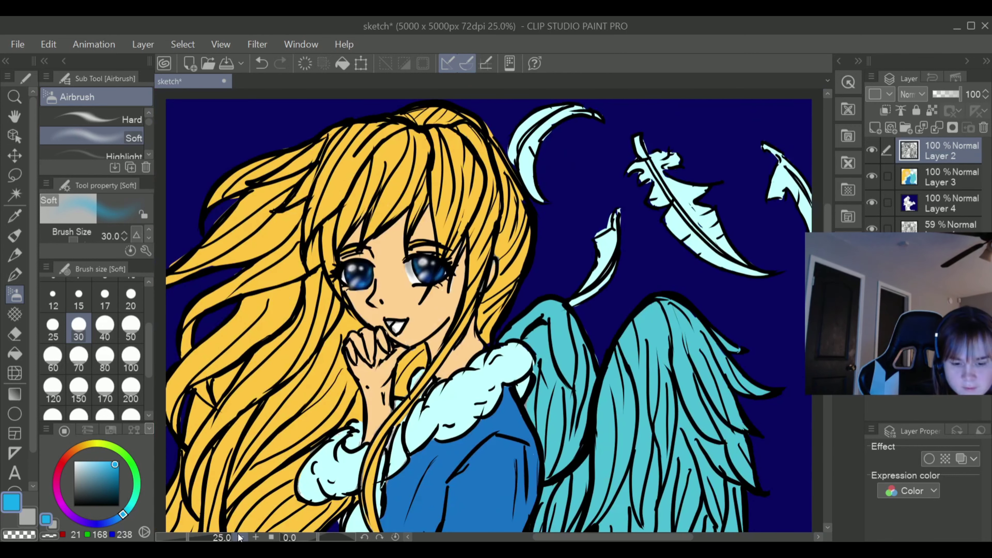
click(240, 537)
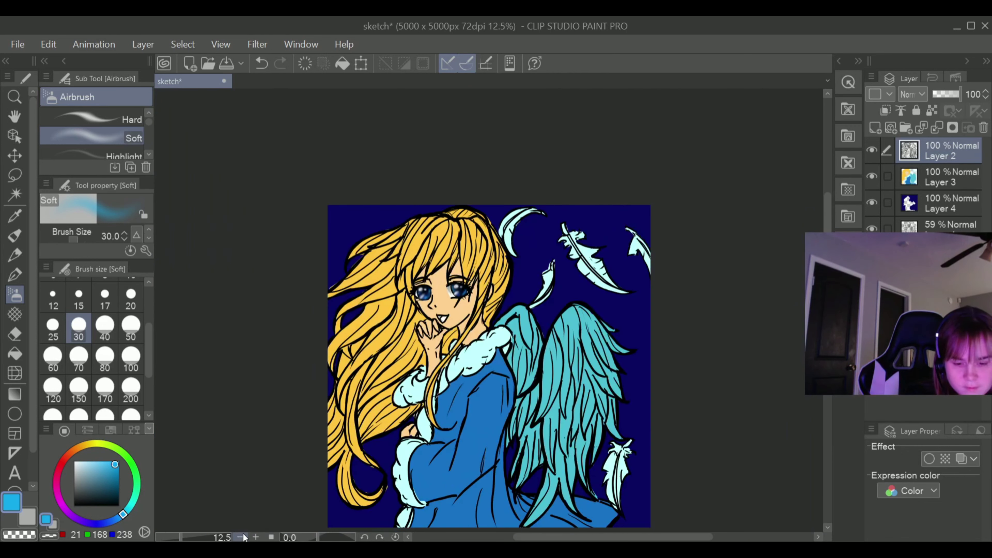
click(254, 537)
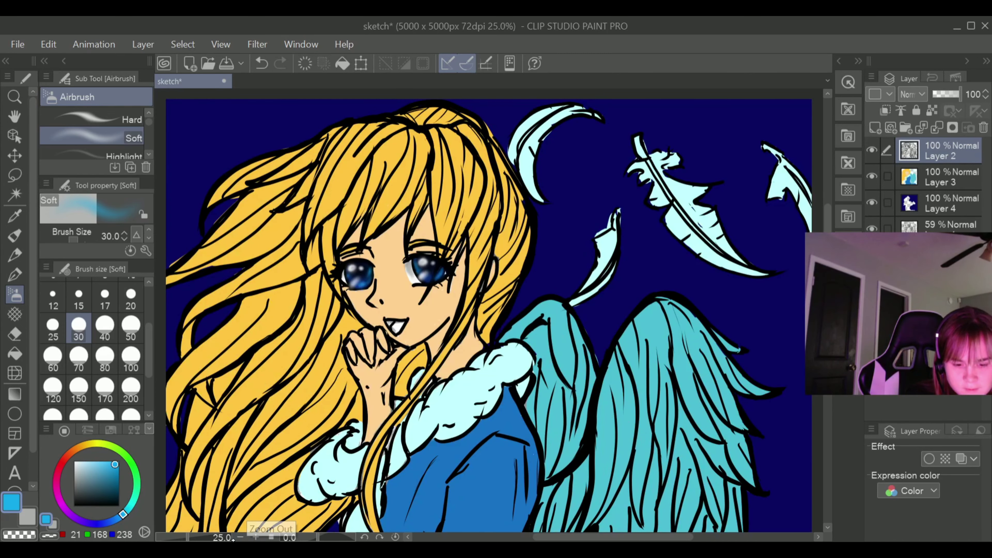
click(928, 173)
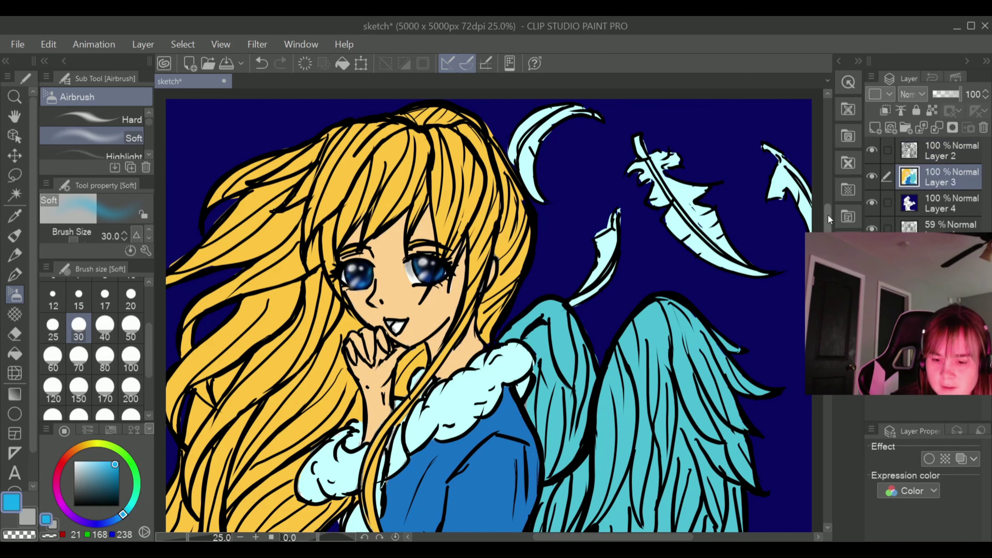
drag(828, 214, 830, 234)
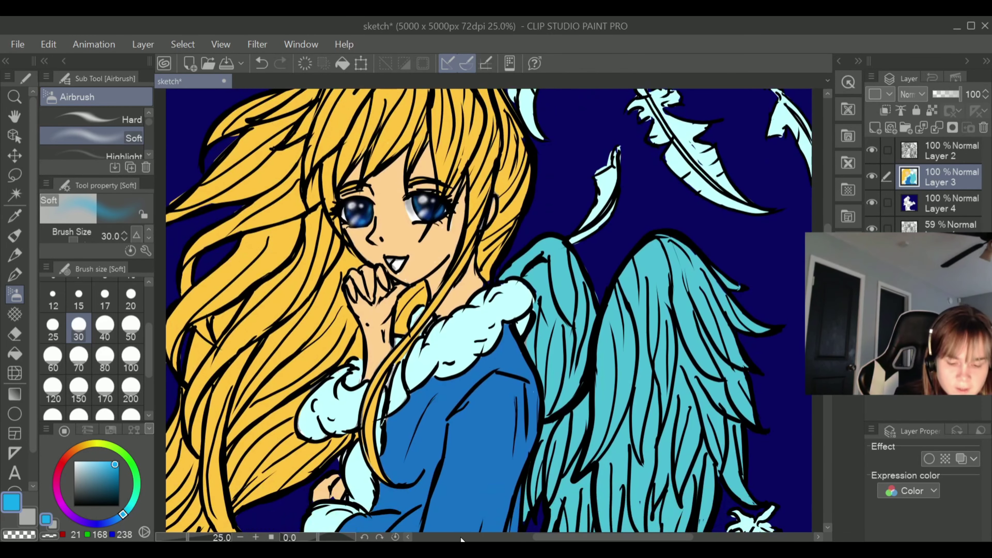
drag(613, 538, 640, 538)
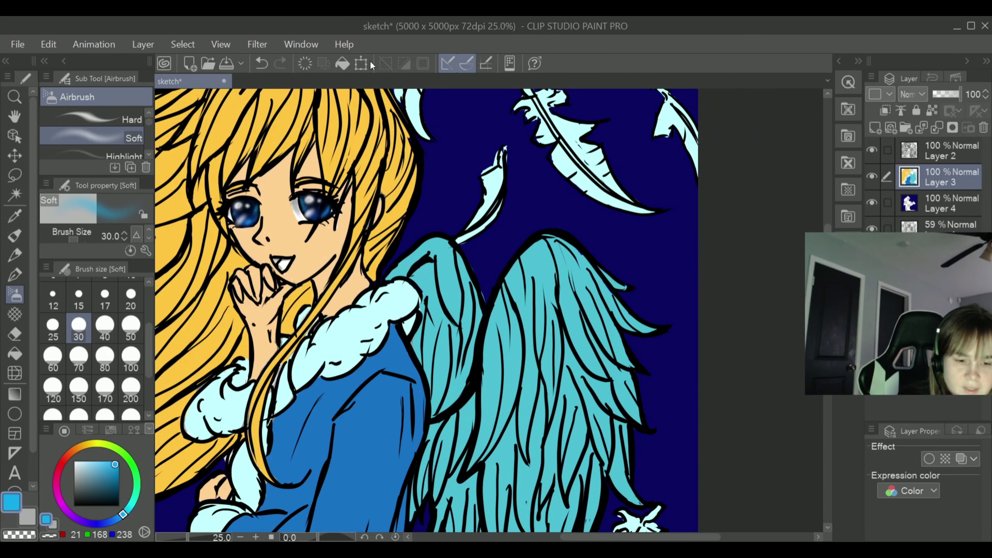
mouse_move(828, 228)
mouse_down()
mouse_move(828, 266)
mouse_move(828, 244)
mouse_up()
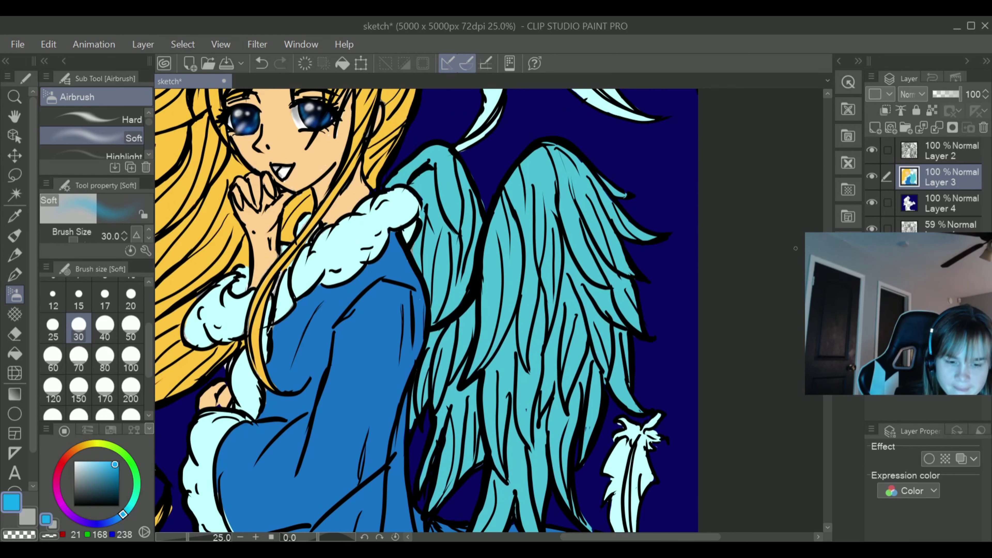
click(240, 537)
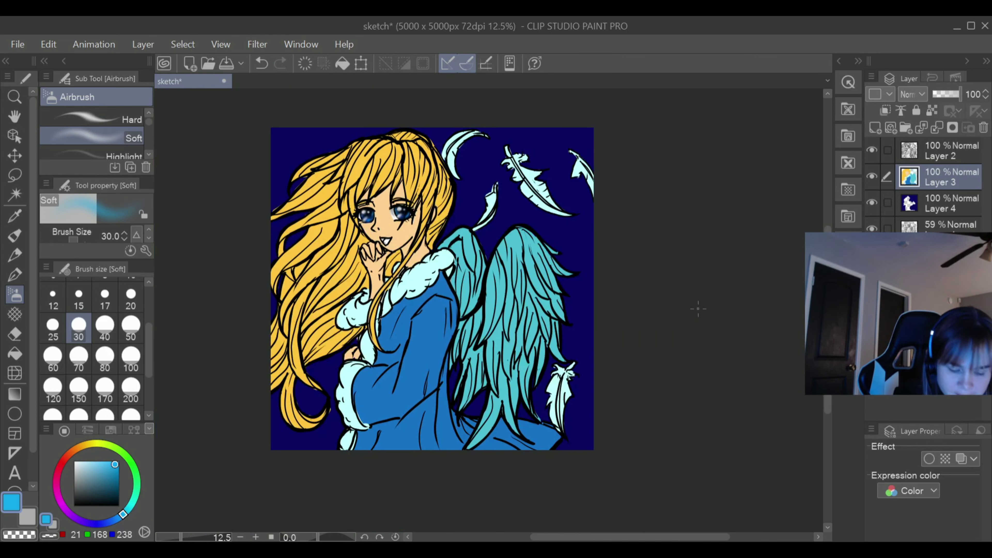
drag(181, 539, 187, 538)
scroll(407, 311, down, 3)
click(16, 216)
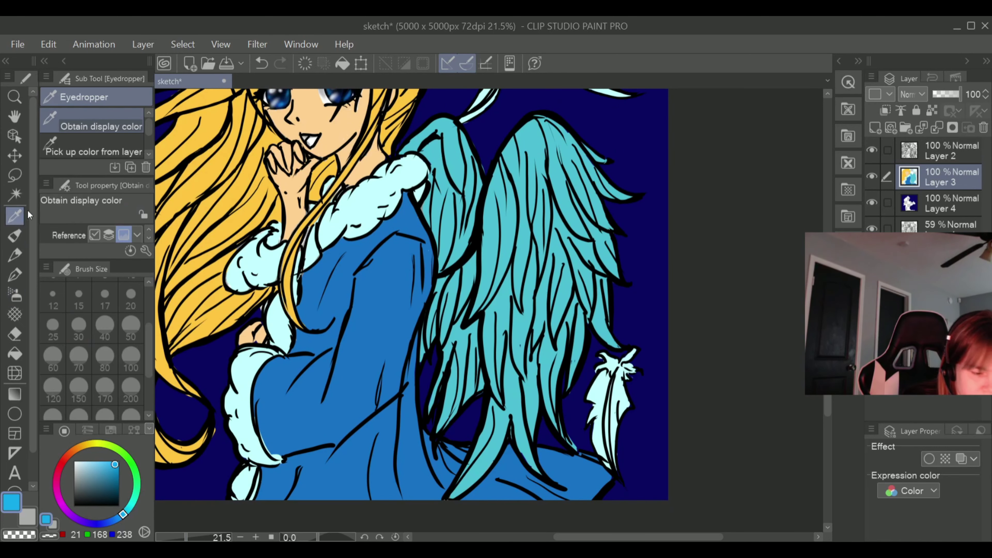
click(510, 246)
drag(103, 468, 93, 466)
click(15, 295)
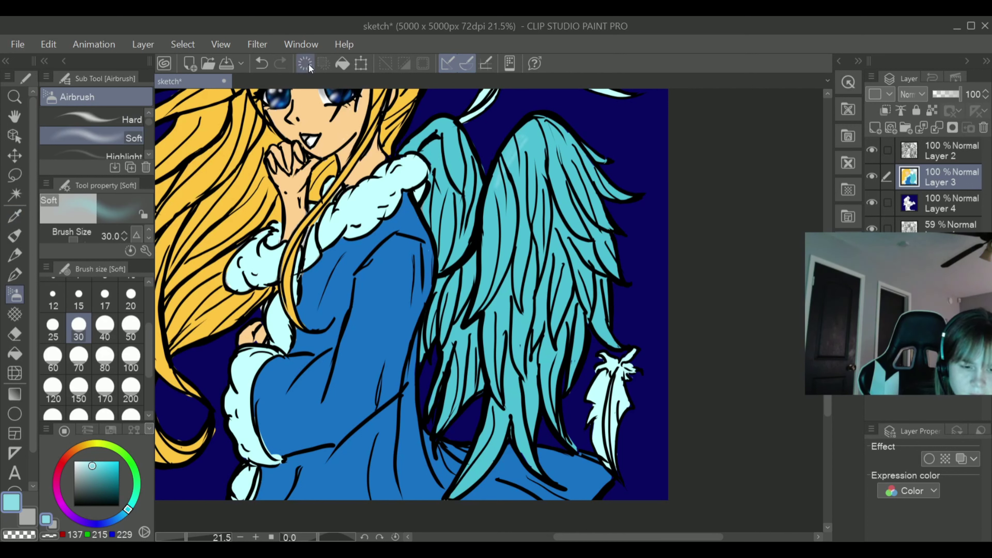
click(262, 69)
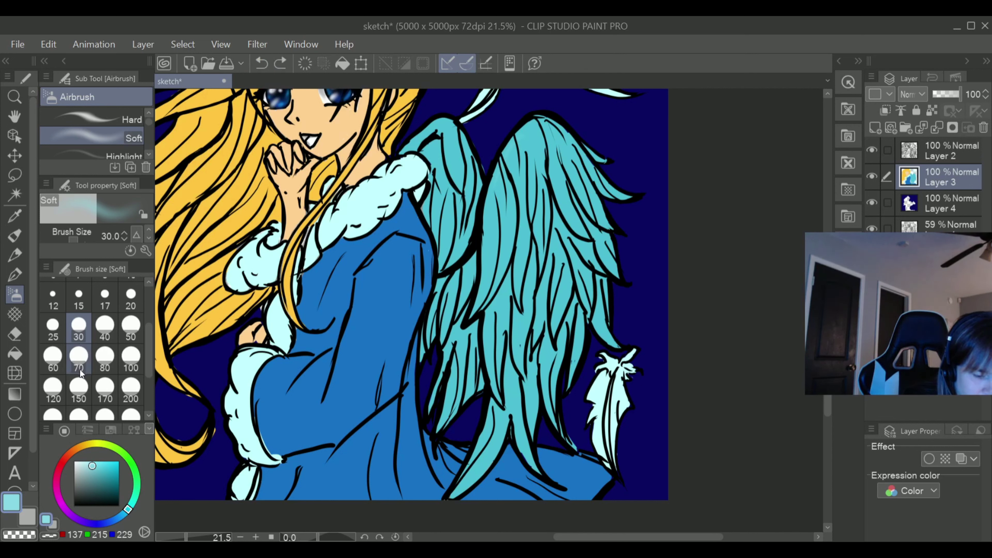
Airbrush soft highlights across the upper parts of both wings at size 150
click(79, 389)
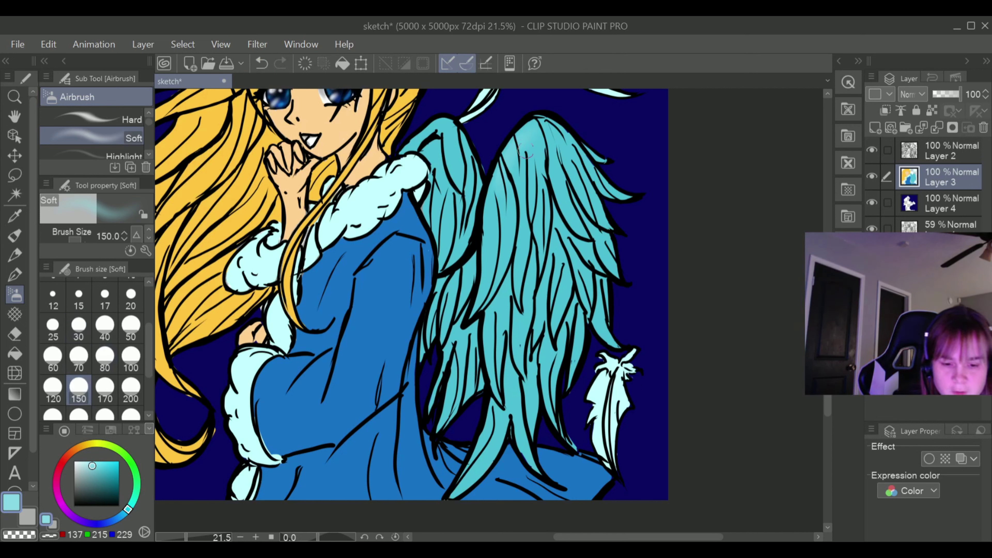
mouse_move(525, 153)
mouse_down()
mouse_move(540, 127)
mouse_move(555, 133)
mouse_move(582, 176)
mouse_up()
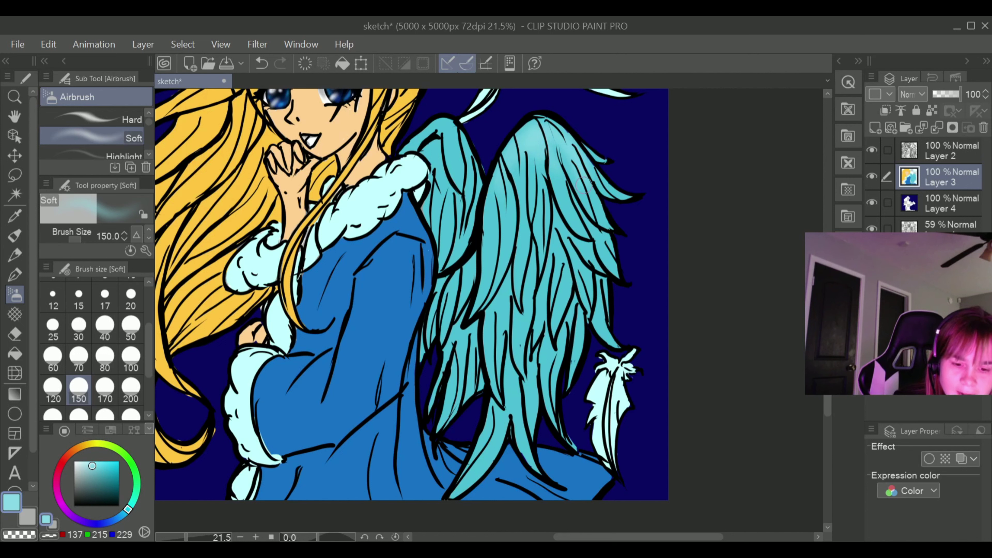
mouse_move(455, 142)
mouse_down()
mouse_move(461, 156)
mouse_move(440, 135)
mouse_move(445, 129)
mouse_move(467, 161)
mouse_move(477, 211)
mouse_move(494, 235)
mouse_move(527, 148)
mouse_move(552, 143)
mouse_up()
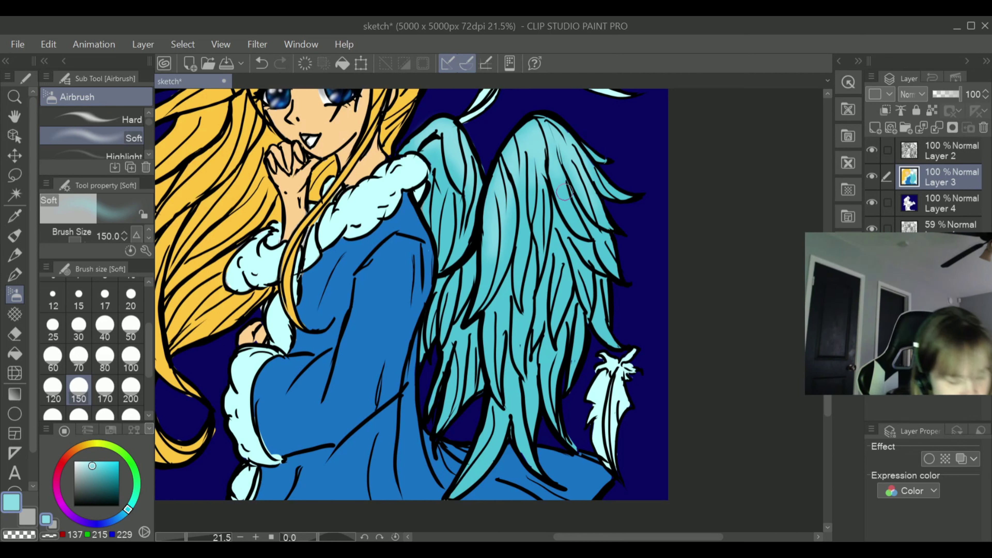
Lighten the colour to RGB 178, 239, 250 and airbrush brighter highlights down the larger wing's feathers
drag(93, 469, 86, 462)
mouse_move(512, 164)
mouse_down()
mouse_move(509, 151)
mouse_move(496, 201)
mouse_up()
mouse_move(585, 182)
mouse_down()
mouse_move(554, 182)
mouse_move(578, 204)
mouse_up()
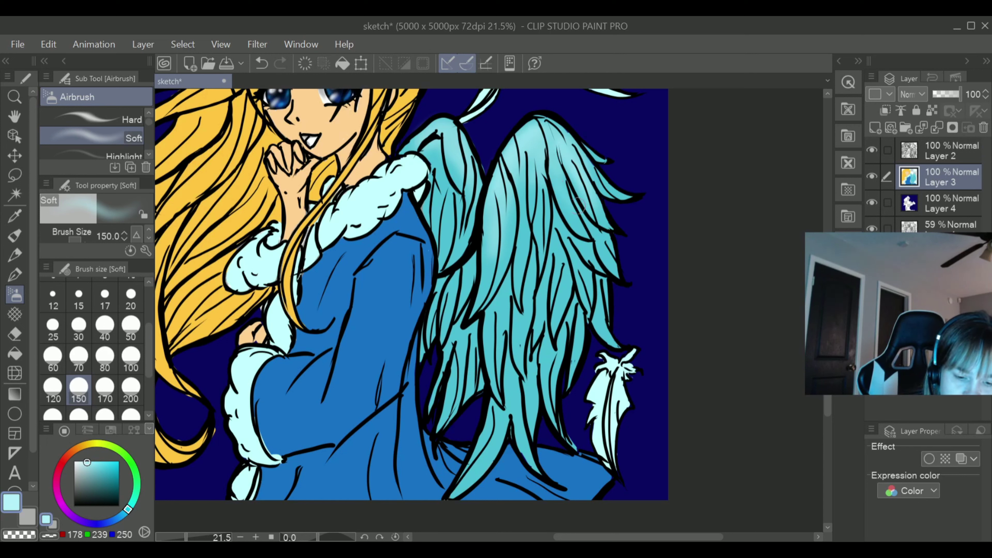
mouse_move(584, 257)
mouse_down()
mouse_move(610, 252)
mouse_move(599, 289)
mouse_move(613, 319)
mouse_move(609, 339)
mouse_move(554, 344)
mouse_move(557, 286)
mouse_move(558, 334)
mouse_move(519, 322)
mouse_move(523, 372)
mouse_move(545, 316)
mouse_move(502, 327)
mouse_move(504, 394)
mouse_move(537, 273)
mouse_move(531, 203)
mouse_move(518, 268)
mouse_move(531, 355)
mouse_up()
mouse_move(523, 396)
mouse_down()
mouse_move(533, 464)
mouse_move(534, 388)
mouse_move(536, 435)
mouse_move(547, 444)
mouse_move(545, 365)
mouse_move(562, 389)
mouse_up()
mouse_move(556, 436)
mouse_down()
mouse_move(547, 413)
mouse_move(569, 270)
mouse_move(552, 328)
mouse_move(574, 344)
mouse_move(578, 369)
mouse_move(584, 276)
mouse_up()
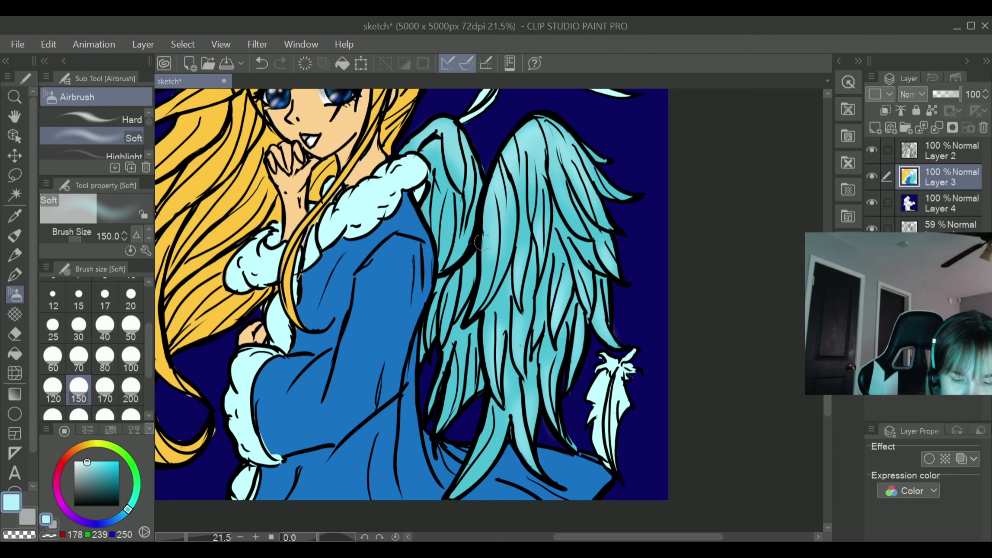
Highlight the smaller wing's feathers, strengthen the larger wing's highlights from its crown to the lower tips, and undo the last stroke
drag(480, 243, 449, 283)
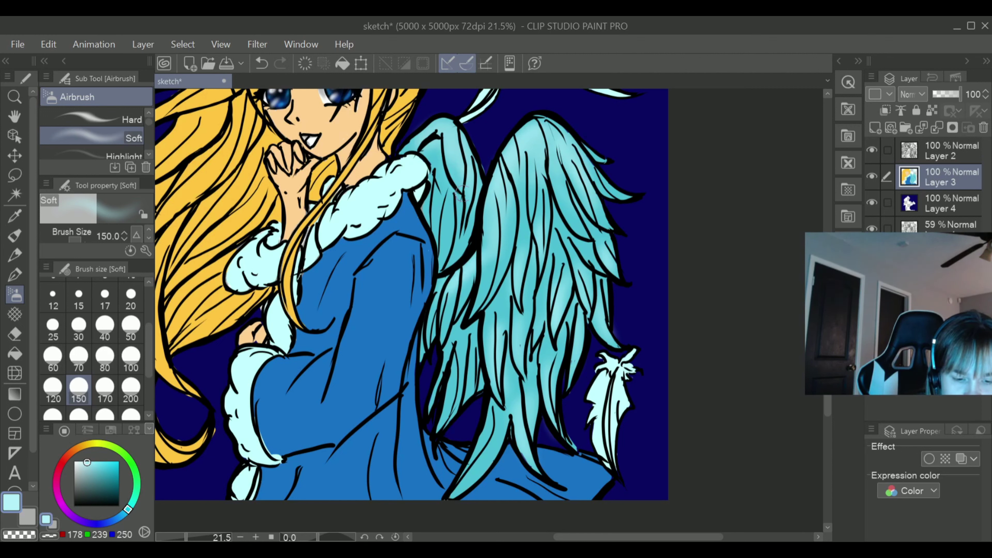
drag(466, 177, 451, 180)
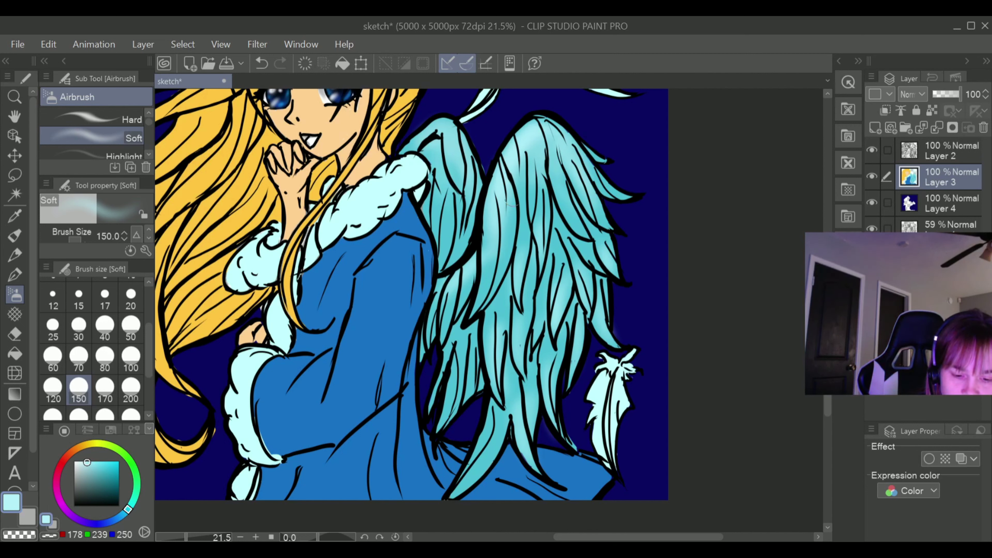
drag(493, 211, 482, 306)
drag(534, 154, 560, 186)
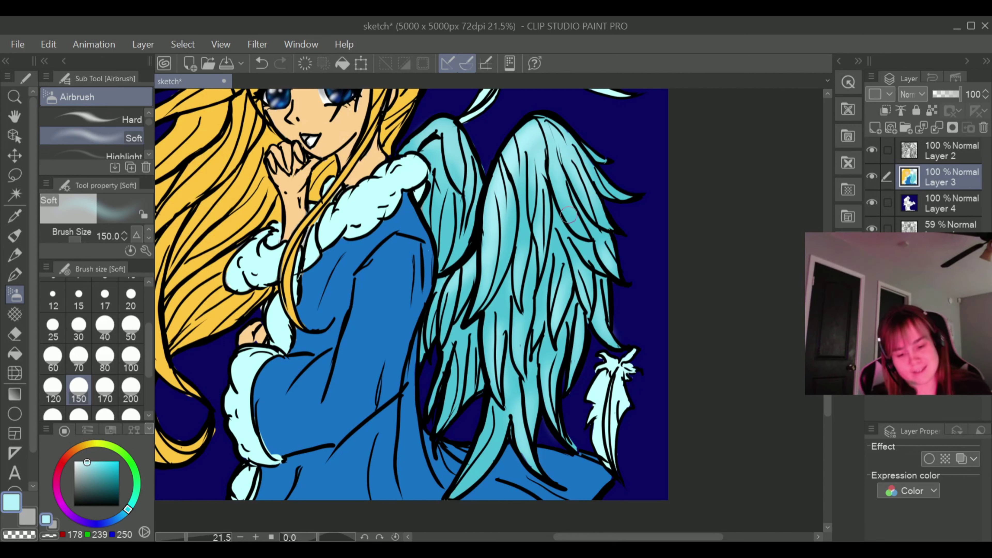
mouse_move(524, 449)
mouse_down()
mouse_move(515, 425)
mouse_move(500, 431)
mouse_move(462, 477)
mouse_move(495, 432)
mouse_move(450, 491)
mouse_move(484, 445)
mouse_up()
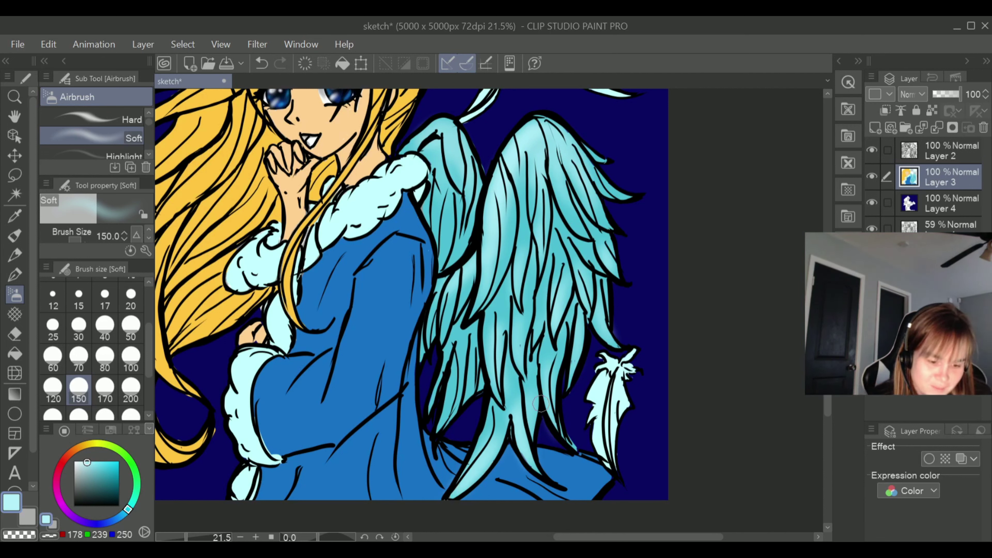
mouse_move(422, 299)
mouse_down()
mouse_move(517, 174)
mouse_move(512, 190)
mouse_move(533, 141)
mouse_move(526, 222)
mouse_move(536, 140)
mouse_move(553, 258)
mouse_up()
click(261, 63)
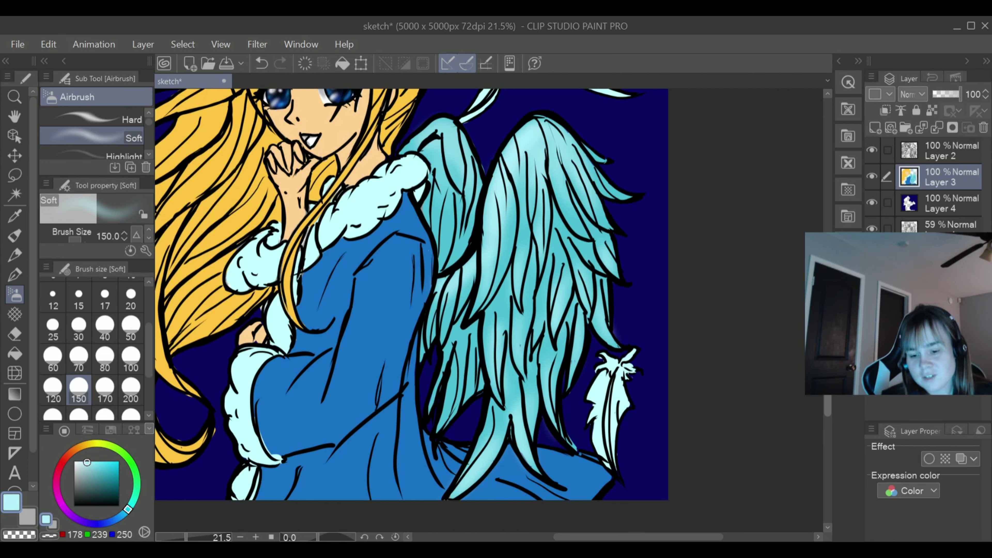
Sample the turquoise from the larger wing and darken it to RGB 23, 115, 132 for the Soft airbrush
scroll(552, 258, up, 4)
scroll(552, 258, down, 2)
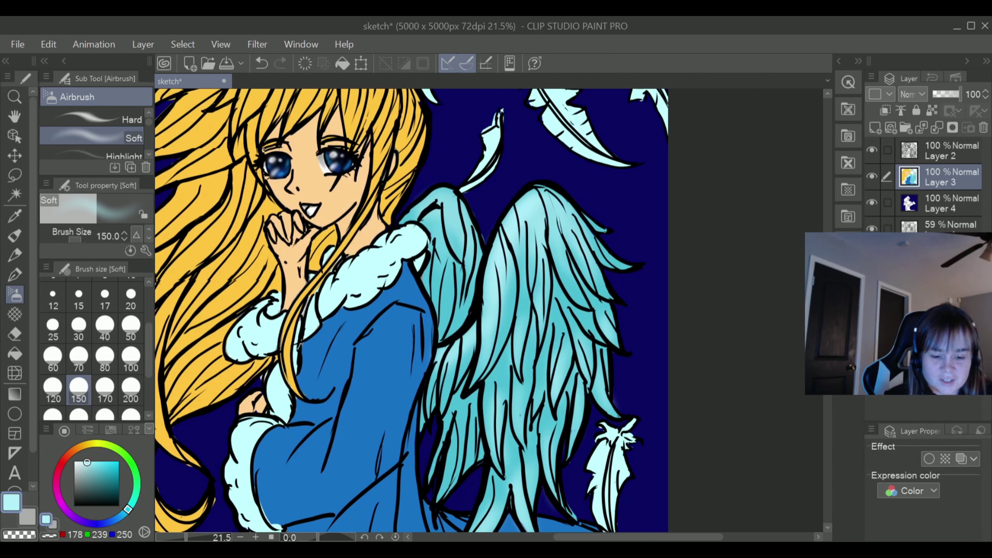
click(14, 255)
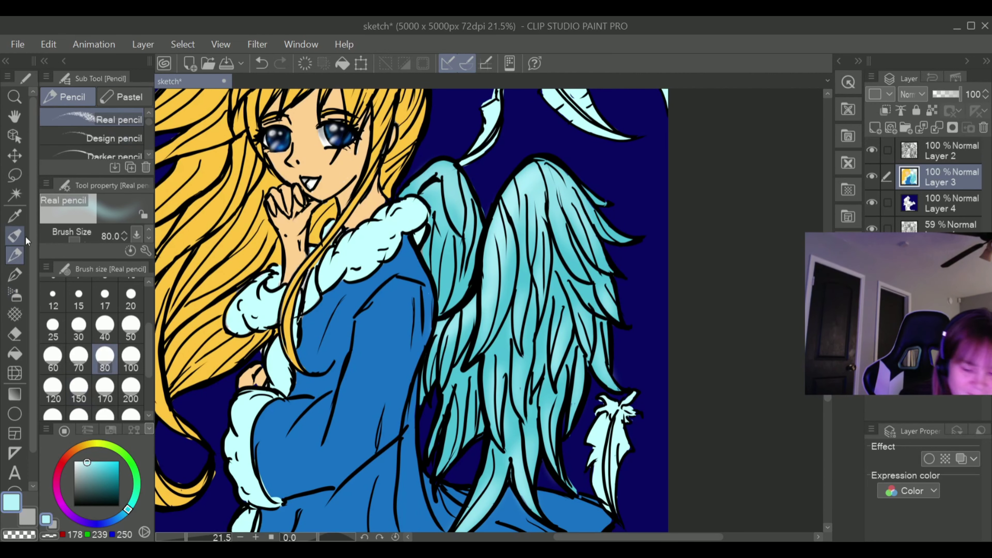
click(15, 215)
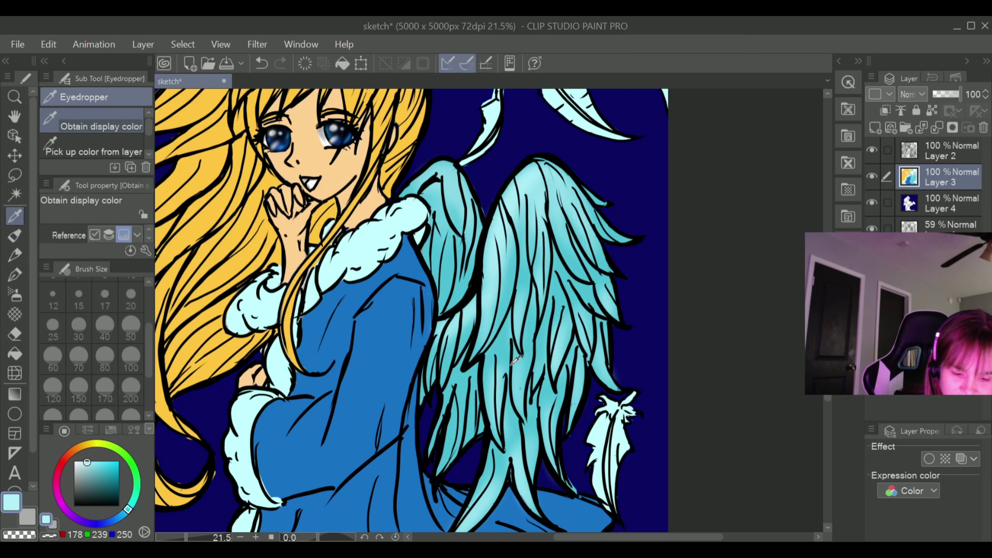
click(510, 348)
drag(103, 484, 111, 483)
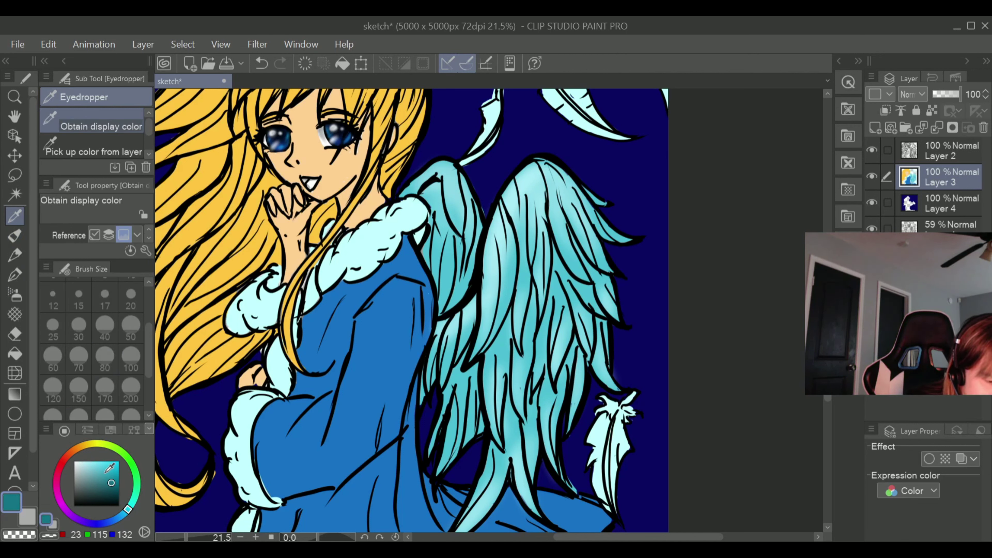
click(14, 294)
Airbrush dark teal shadows between the larger wing's middle and outer feathers, reducing the brush size to 70
mouse_move(496, 346)
mouse_down()
mouse_move(513, 309)
mouse_move(487, 357)
mouse_move(515, 339)
mouse_up()
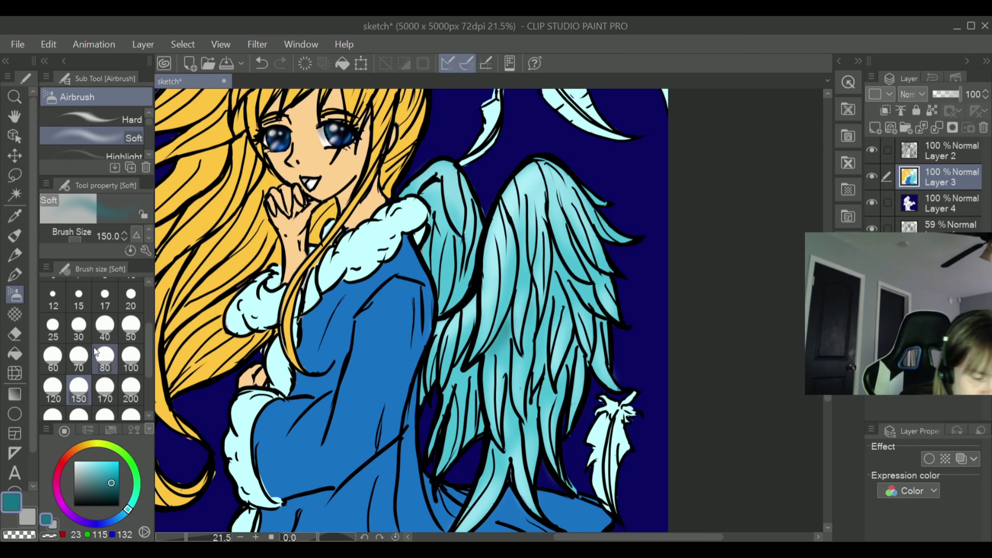
click(79, 356)
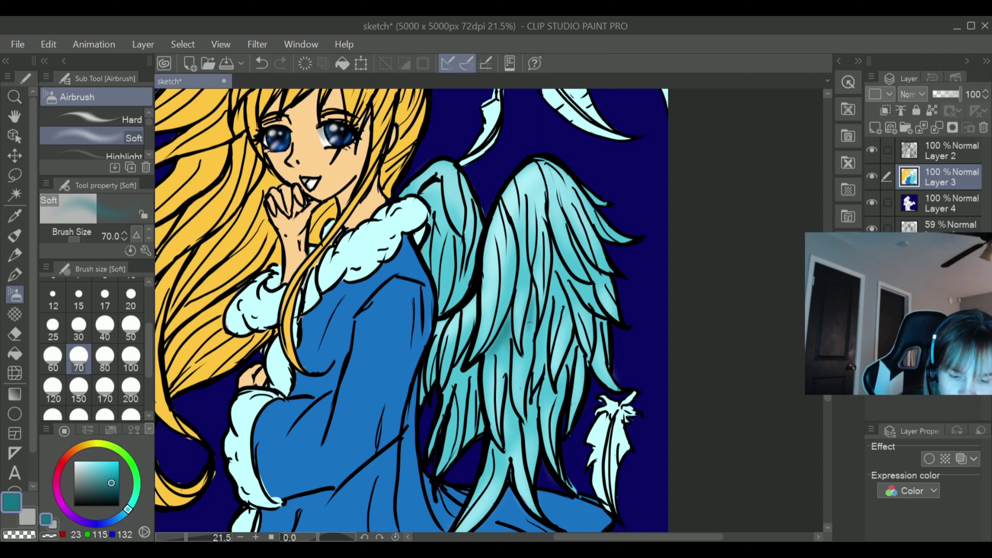
mouse_move(552, 299)
mouse_down()
mouse_move(555, 246)
mouse_move(555, 262)
mouse_move(586, 280)
mouse_up()
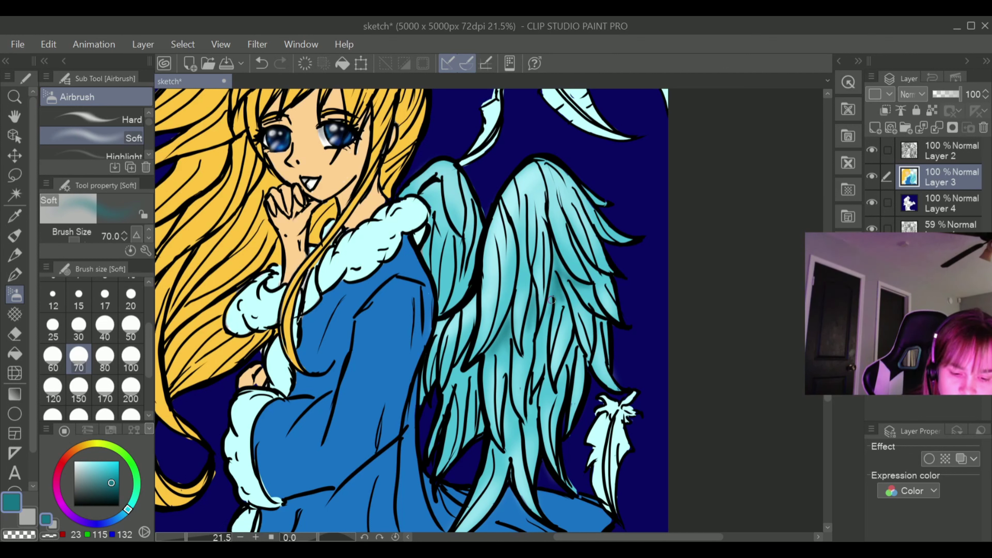
mouse_move(579, 252)
mouse_down()
mouse_move(597, 280)
mouse_move(611, 278)
mouse_up()
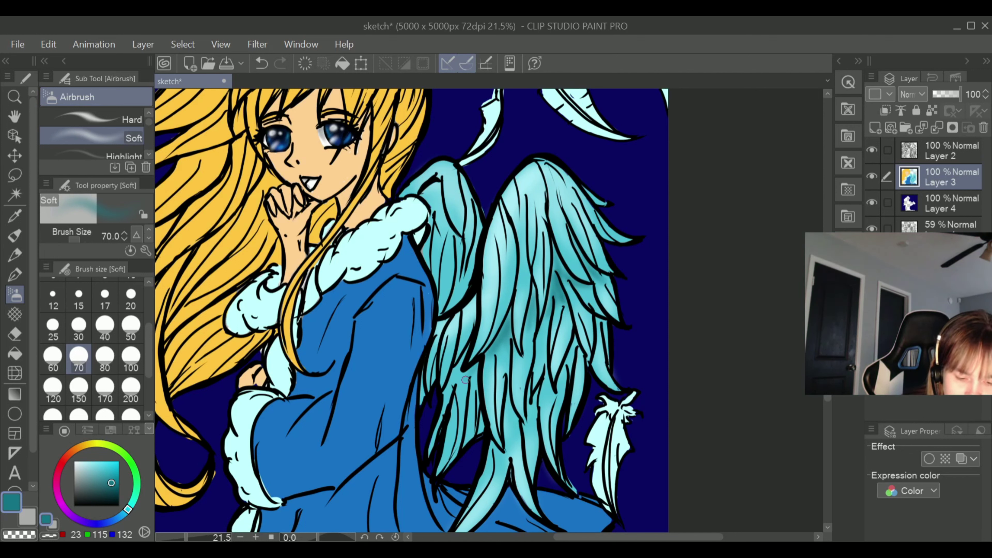
Shade the smaller wing's lower feathers and the underside of its upper part, raising the brush size to 80
mouse_move(466, 380)
mouse_down()
mouse_move(464, 359)
mouse_move(442, 412)
mouse_up()
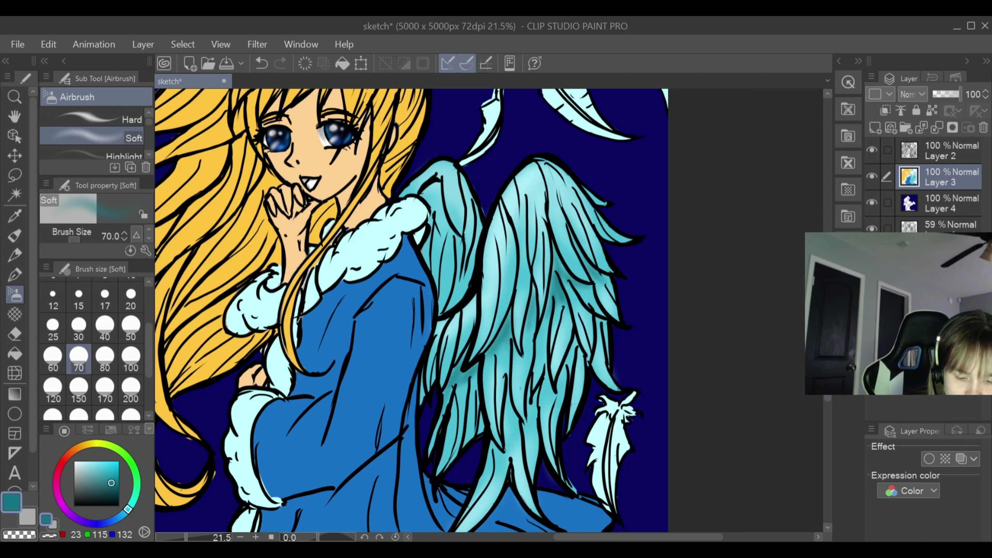
drag(477, 379, 481, 423)
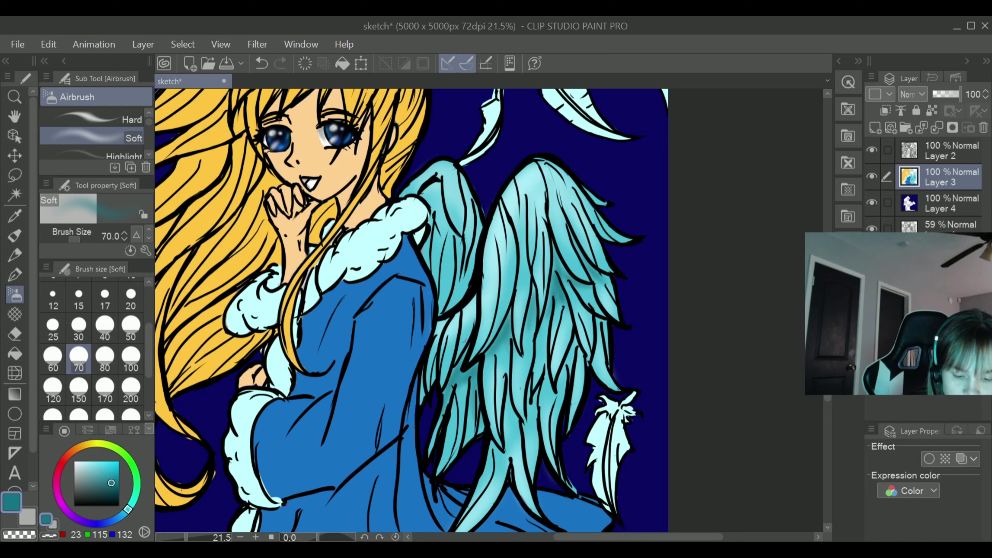
mouse_move(447, 369)
mouse_down()
mouse_move(442, 382)
mouse_move(439, 372)
mouse_up()
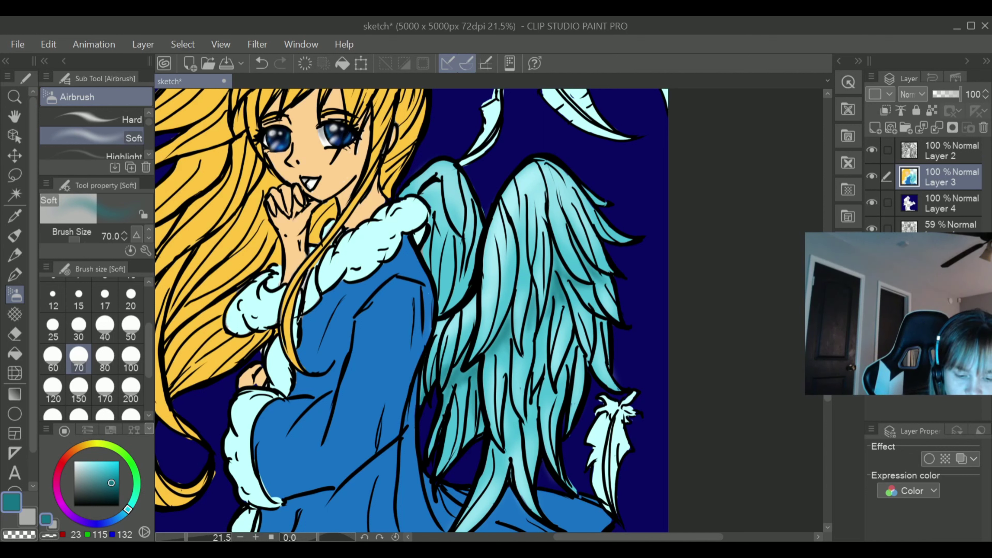
mouse_move(454, 284)
mouse_down()
mouse_move(443, 312)
mouse_move(459, 302)
mouse_move(472, 261)
mouse_move(440, 309)
mouse_move(451, 275)
mouse_up()
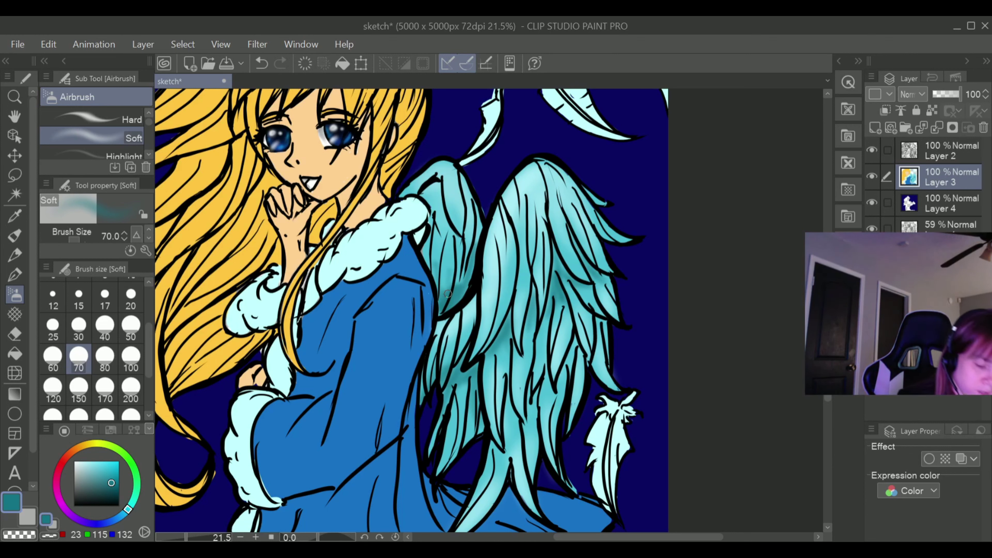
click(105, 356)
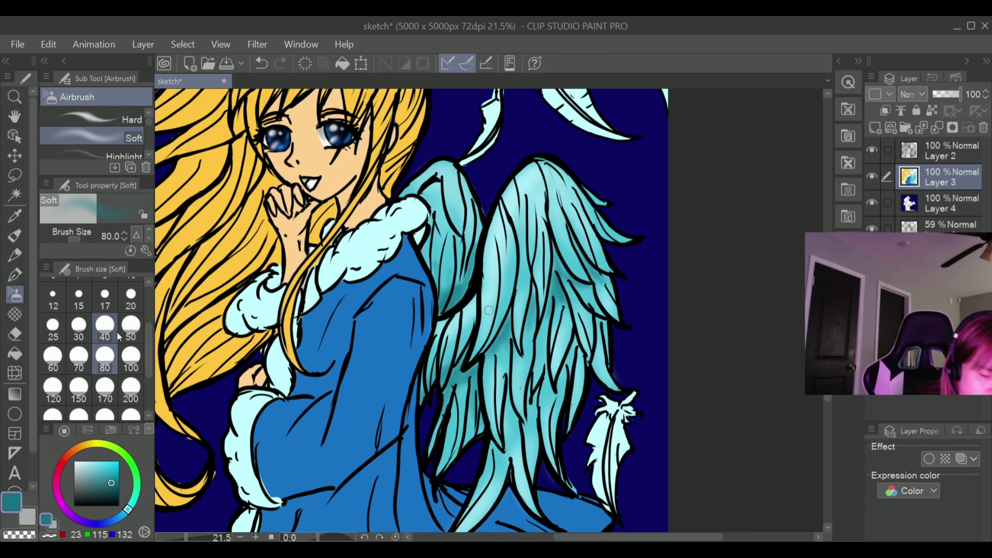
mouse_move(451, 254)
mouse_down()
mouse_move(449, 288)
mouse_move(433, 276)
mouse_move(443, 306)
mouse_up()
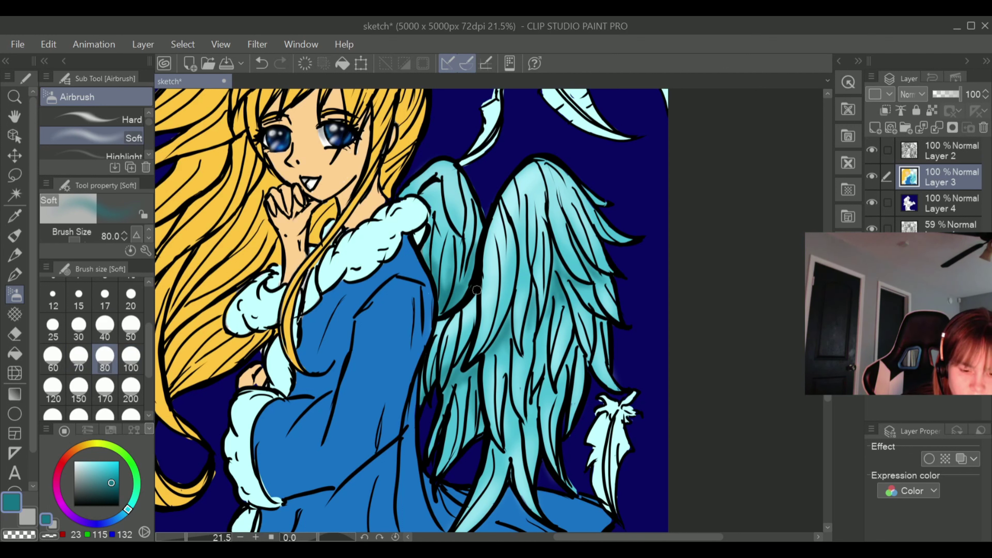
drag(483, 423, 459, 376)
mouse_move(480, 422)
mouse_down()
mouse_move(471, 434)
mouse_move(470, 405)
mouse_move(468, 431)
mouse_up()
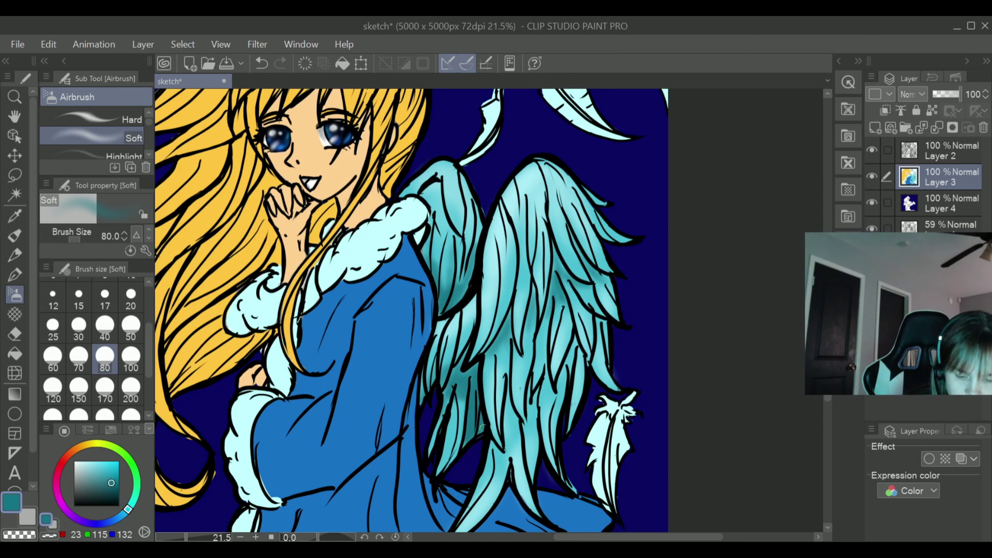
Deepen the shadows between the larger wing's feathers, from the lower tips up to the middle and outer layers
mouse_move(499, 461)
mouse_down()
mouse_move(506, 401)
mouse_move(508, 414)
mouse_move(515, 400)
mouse_move(523, 429)
mouse_move(531, 404)
mouse_move(539, 428)
mouse_move(547, 380)
mouse_move(563, 375)
mouse_move(559, 395)
mouse_move(570, 354)
mouse_move(603, 347)
mouse_move(583, 308)
mouse_up()
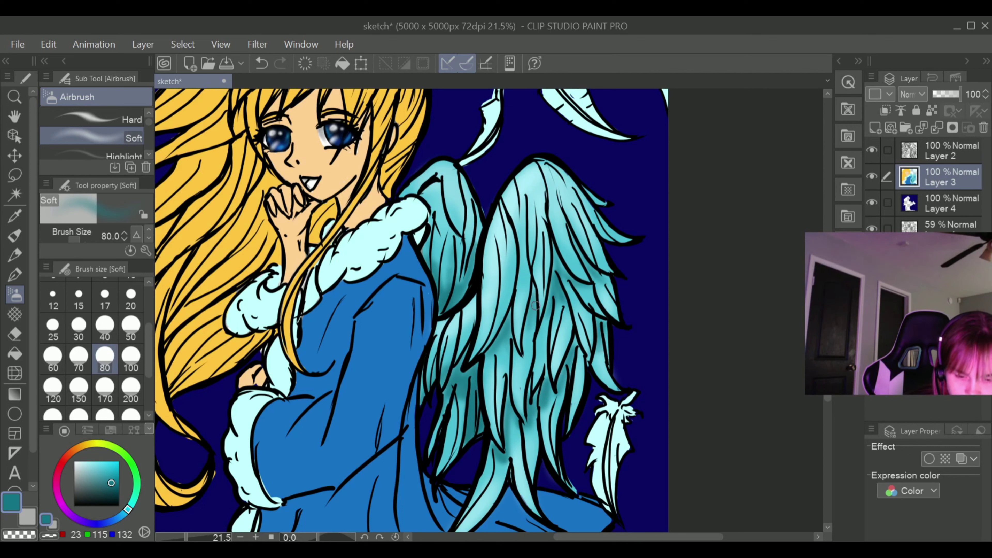
drag(526, 319, 508, 336)
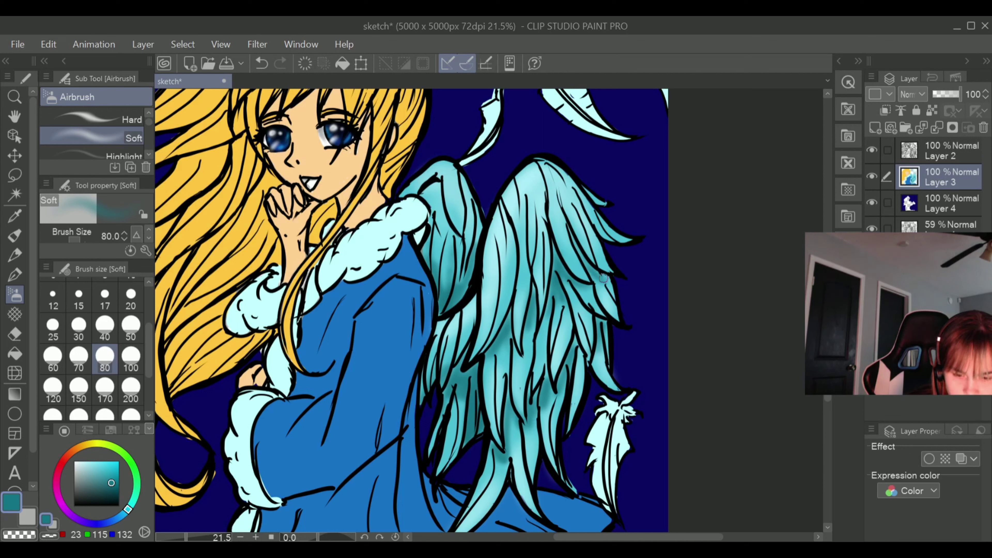
drag(573, 329, 598, 357)
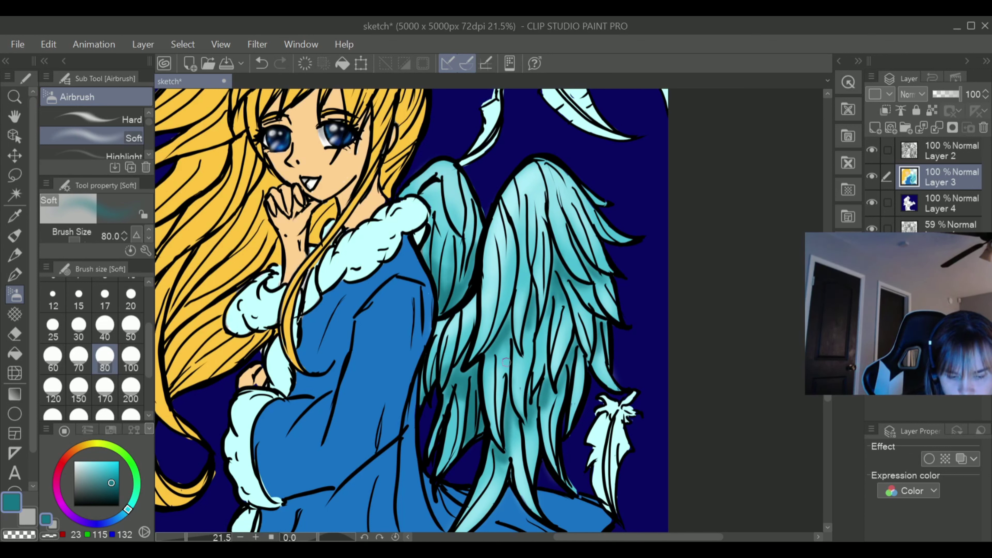
drag(504, 356, 503, 389)
drag(537, 318, 534, 391)
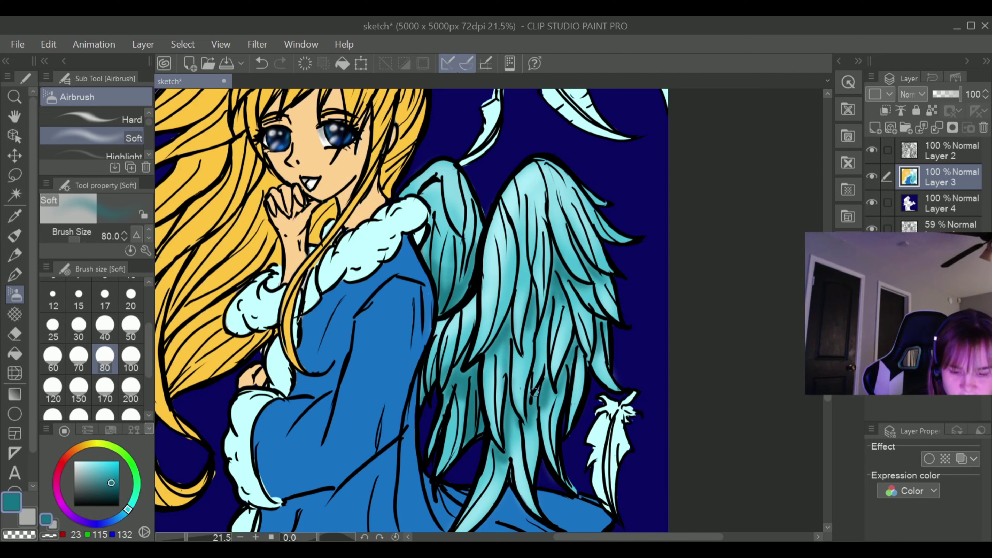
drag(571, 312, 584, 336)
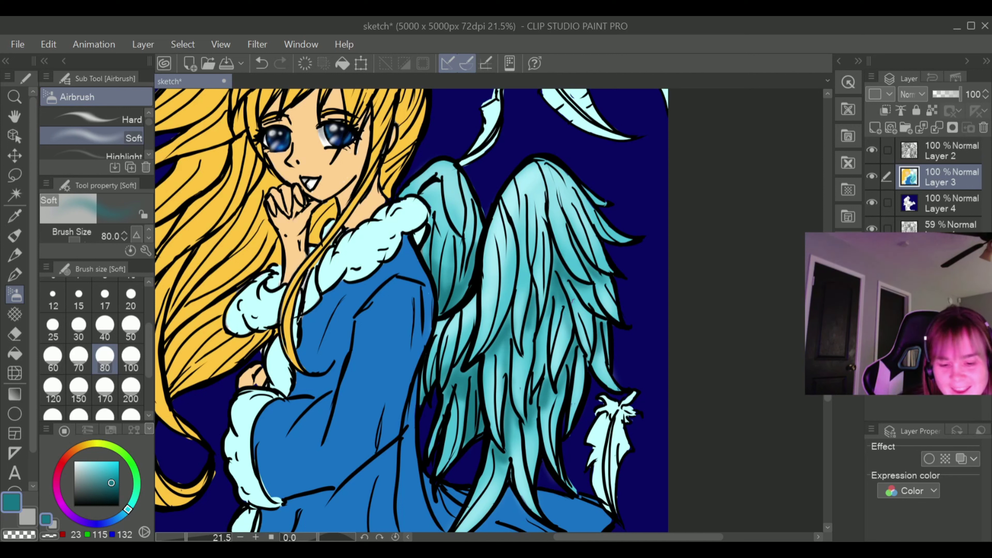
drag(573, 301, 585, 311)
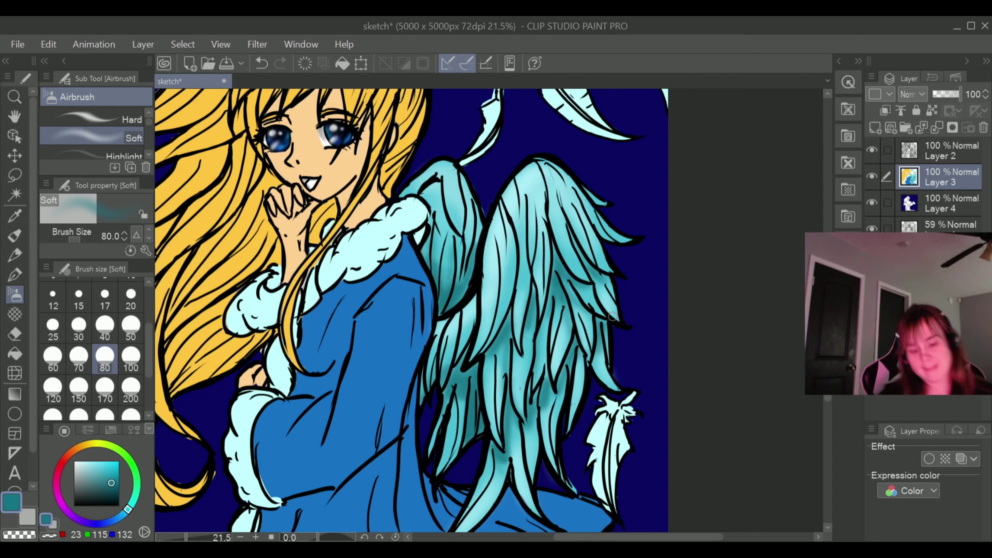
Darken the colour to RGB 21, 100, 114 and airbrush deeper shadows on the larger wing's lower feathers
click(112, 485)
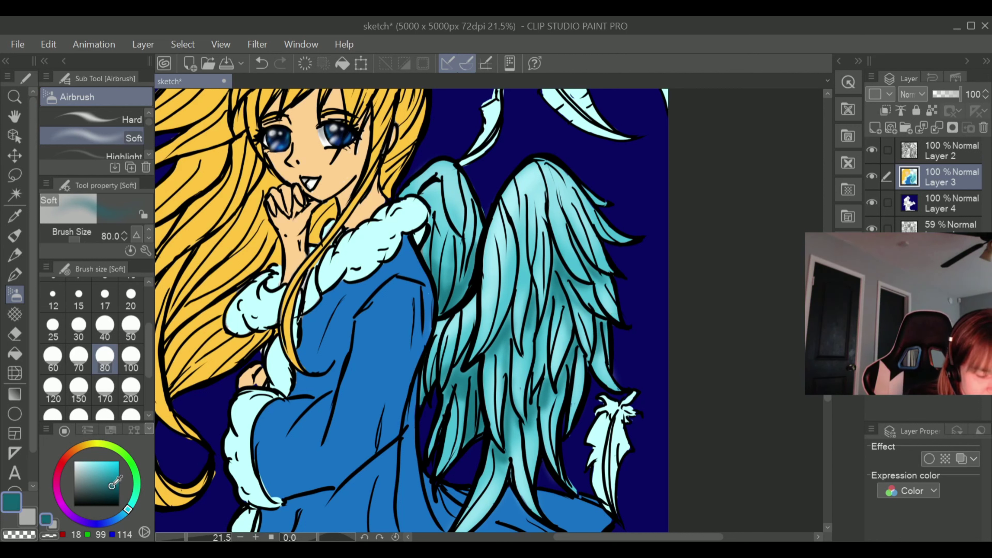
click(111, 486)
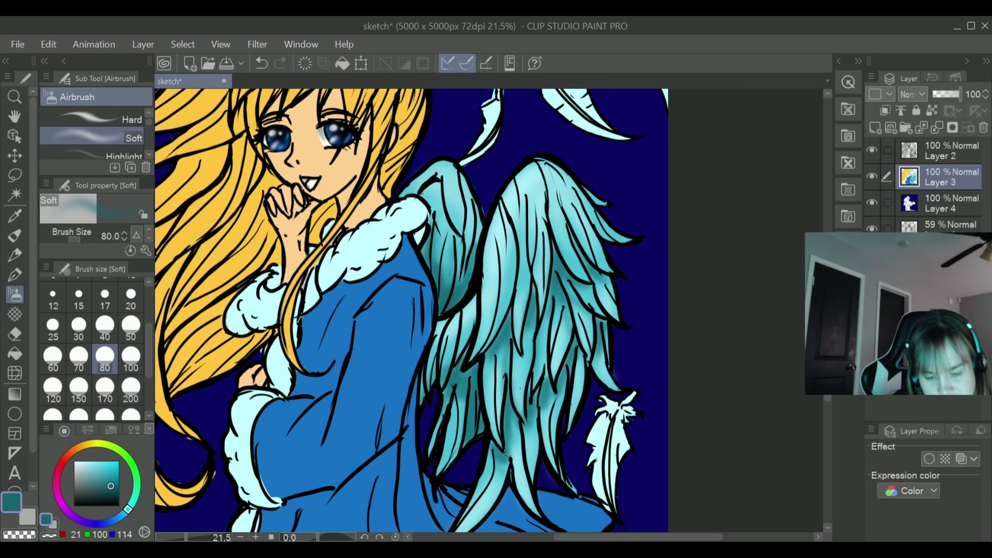
mouse_move(493, 445)
mouse_down()
mouse_move(485, 481)
mouse_move(492, 444)
mouse_move(517, 422)
mouse_up()
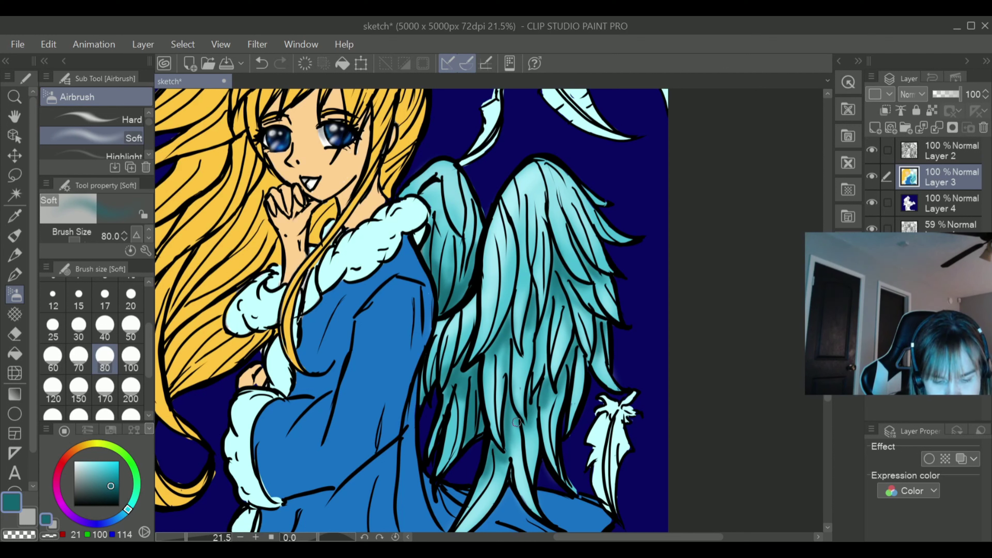
Switch to a near-white blue, RGB 232, 251, 255, and airbrush a highlight on the larger wing's lower feathers
click(78, 462)
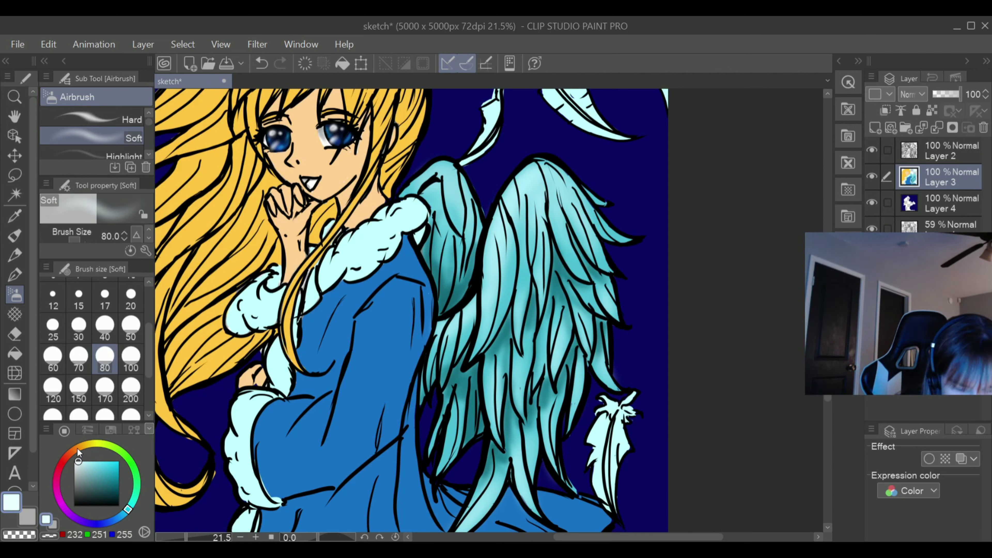
click(467, 536)
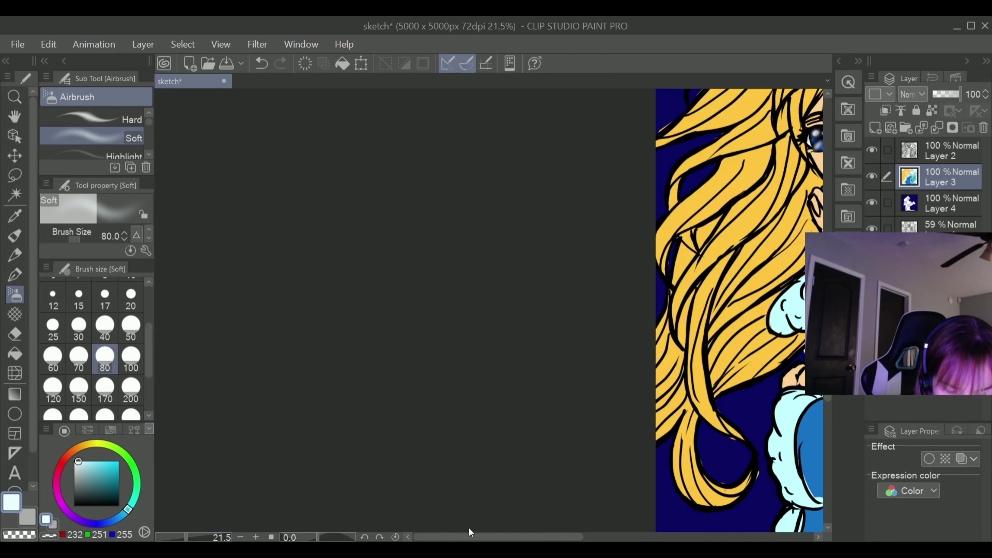
drag(522, 538, 664, 539)
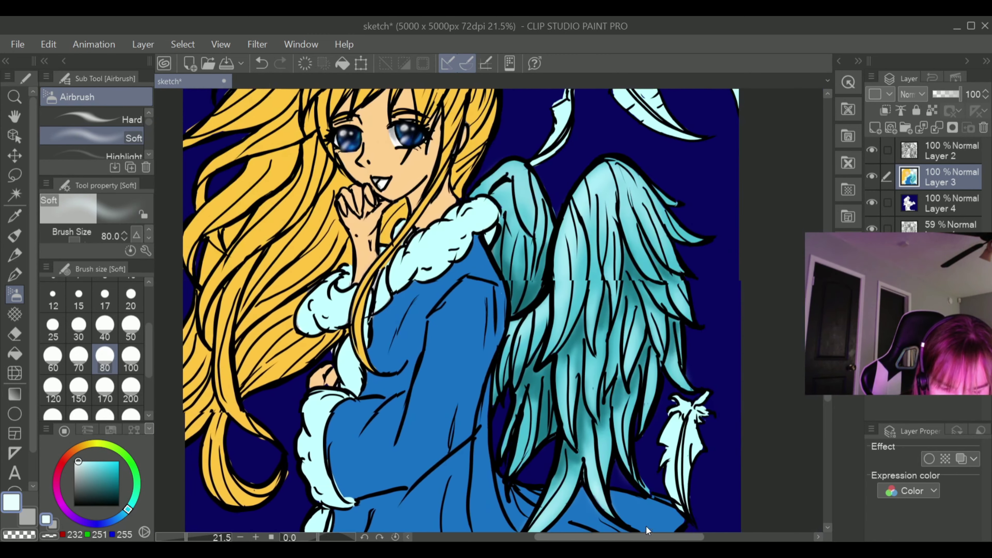
drag(573, 405, 564, 431)
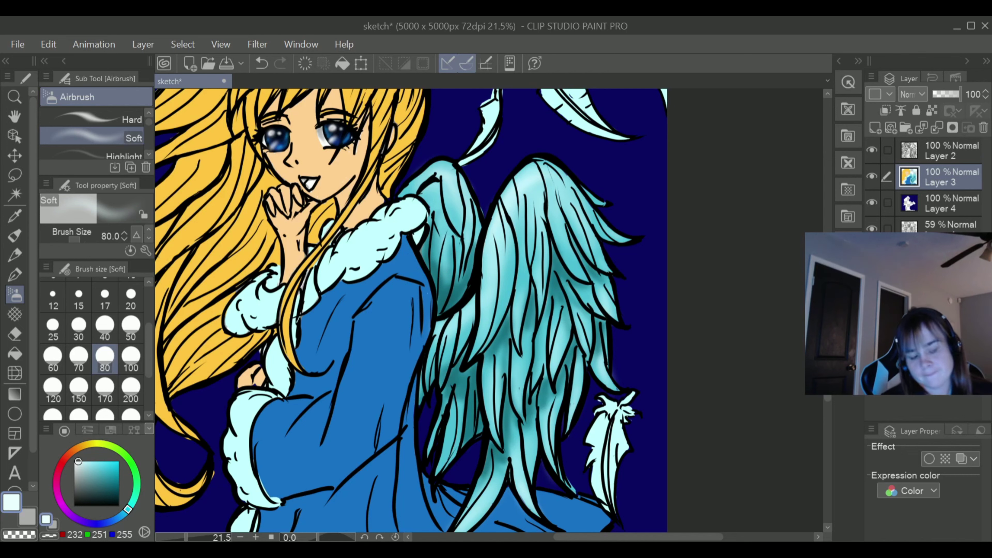
scroll(410, 311, down, 2)
scroll(410, 311, up, 2)
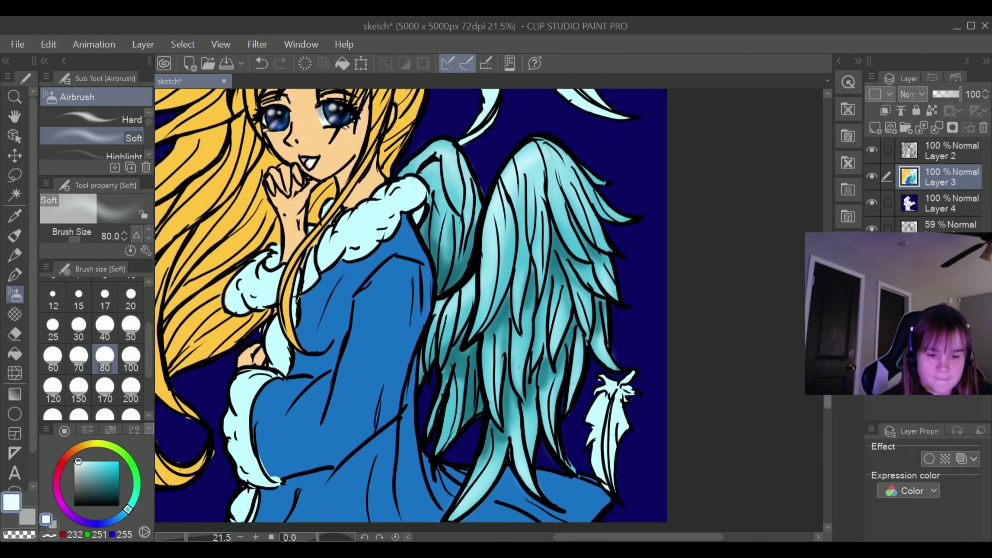
scroll(410, 310, down, 1)
scroll(410, 311, up, 2)
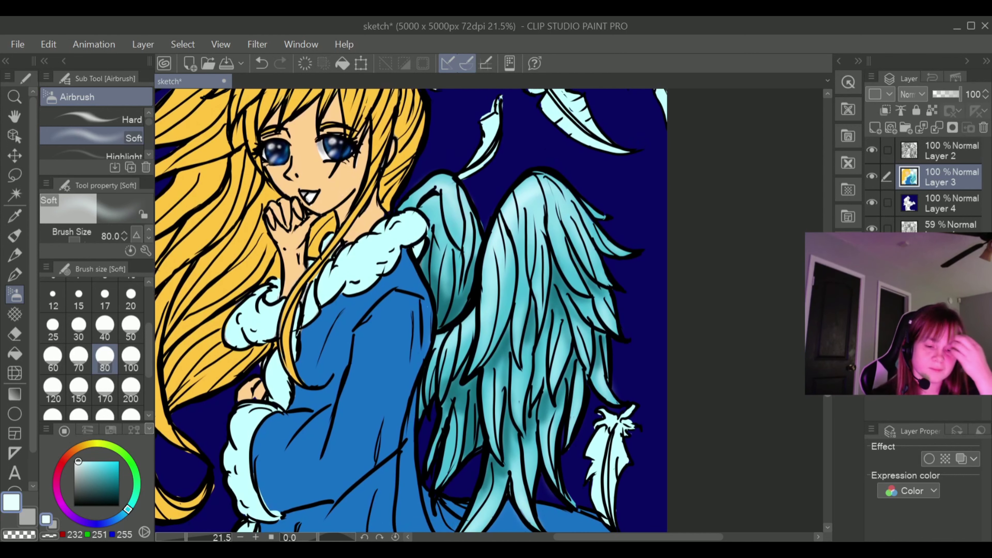
scroll(410, 311, up, 1)
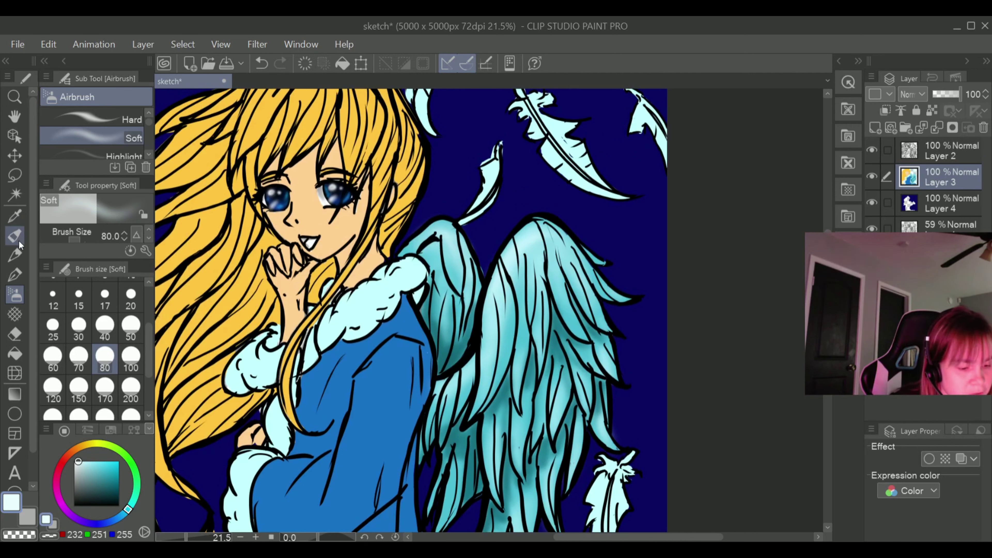
Sample the wing's shadow teal, RGB 28, 119, 134, and airbrush shadows on the loose feathers floating above the wings
click(14, 275)
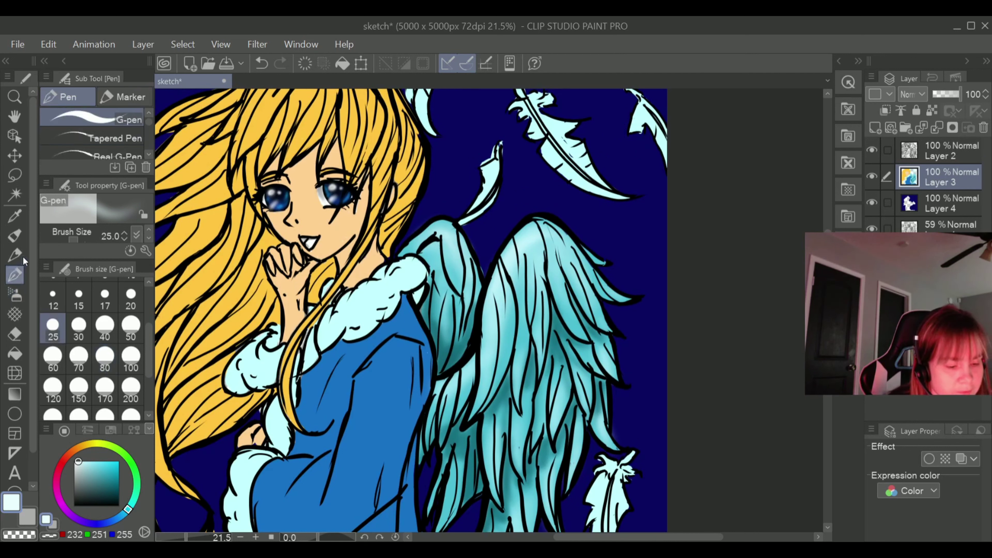
click(14, 295)
click(15, 215)
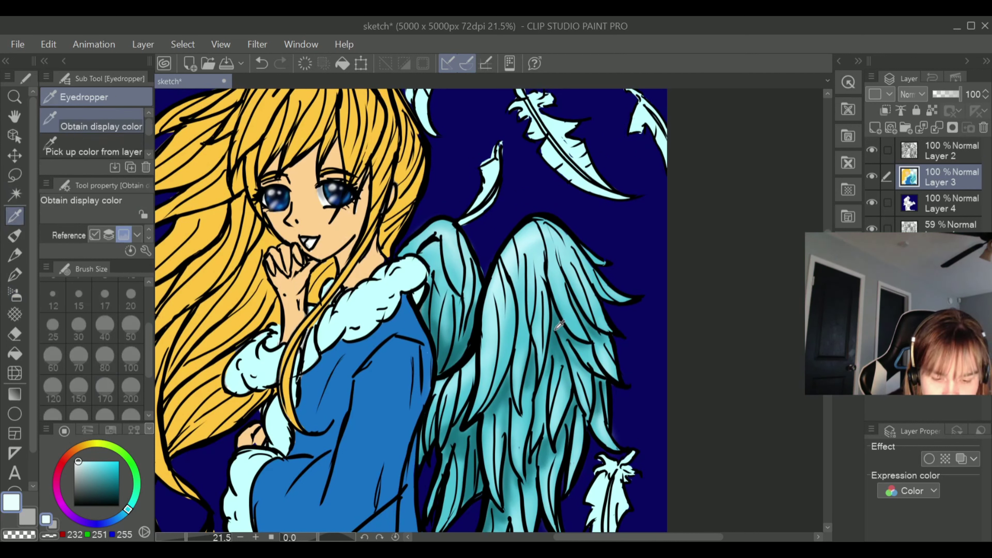
click(559, 319)
click(15, 297)
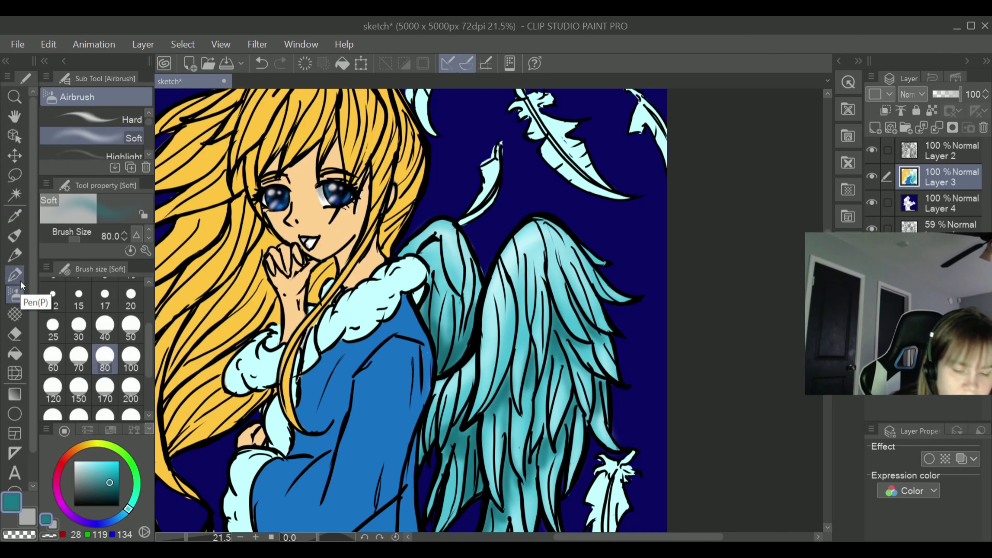
mouse_move(602, 189)
mouse_down()
mouse_move(551, 154)
mouse_move(567, 172)
mouse_move(533, 127)
mouse_move(541, 121)
mouse_up()
mouse_move(476, 218)
mouse_down()
mouse_move(492, 199)
mouse_move(459, 223)
mouse_move(491, 186)
mouse_move(474, 207)
mouse_up()
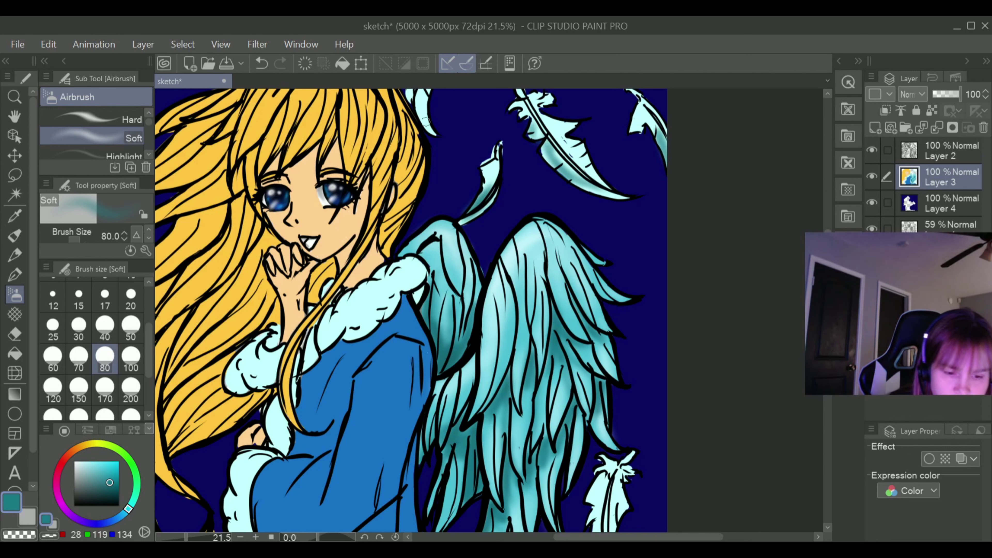
Airbrush teal shadows on the loose feather beside the larger wing's lower tips and touch up the feathers floating above the wings
mouse_move(426, 121)
mouse_down()
mouse_move(418, 105)
mouse_move(432, 132)
mouse_move(423, 99)
mouse_up()
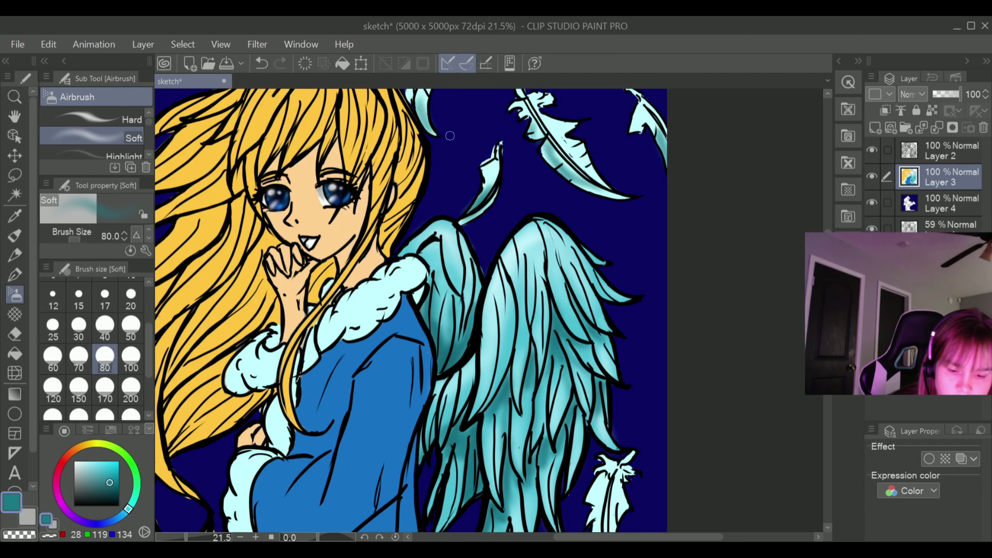
scroll(795, 351, down, 3)
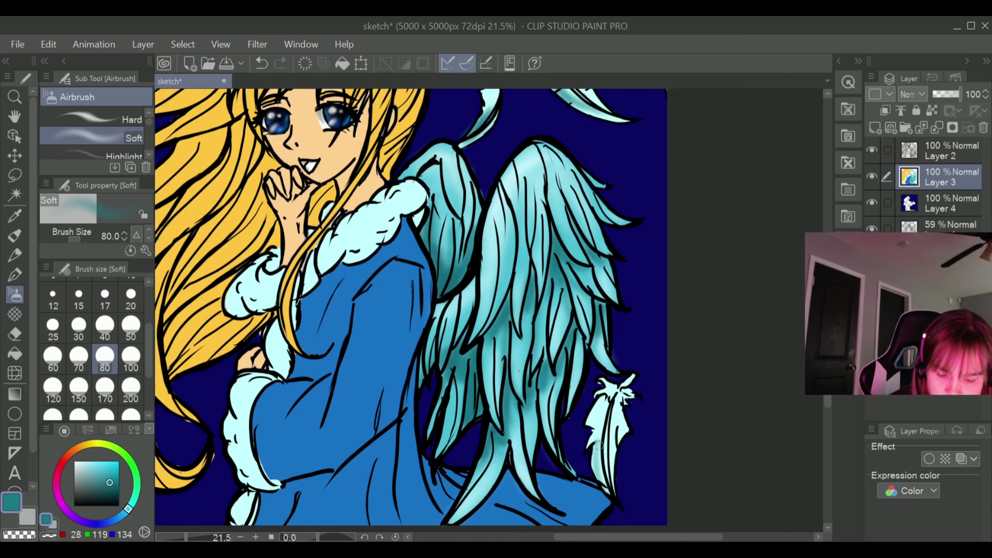
mouse_move(598, 446)
mouse_down()
mouse_move(604, 492)
mouse_move(588, 440)
mouse_move(598, 403)
mouse_move(589, 437)
mouse_move(618, 485)
mouse_move(617, 446)
mouse_move(635, 504)
mouse_up()
scroll(635, 505, up, 4)
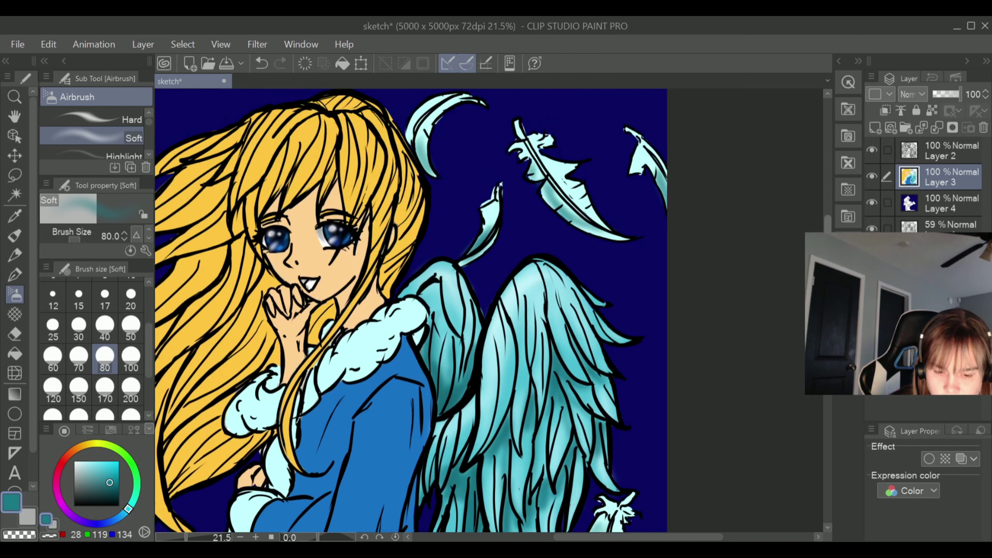
scroll(567, 187, down, 1)
mouse_move(584, 211)
mouse_down()
mouse_move(545, 171)
mouse_move(567, 184)
mouse_up()
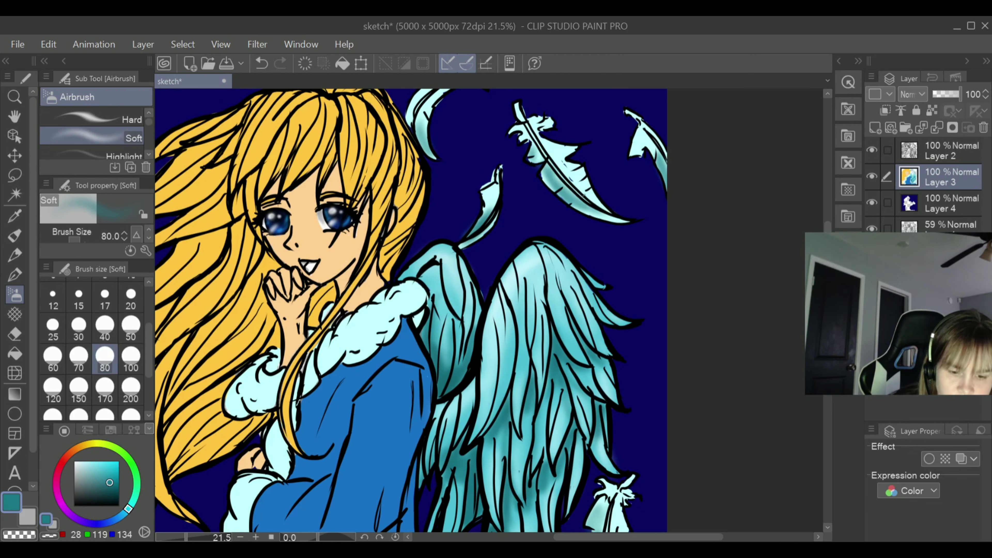
mouse_move(537, 154)
mouse_down()
mouse_move(523, 125)
mouse_move(513, 128)
mouse_move(519, 113)
mouse_up()
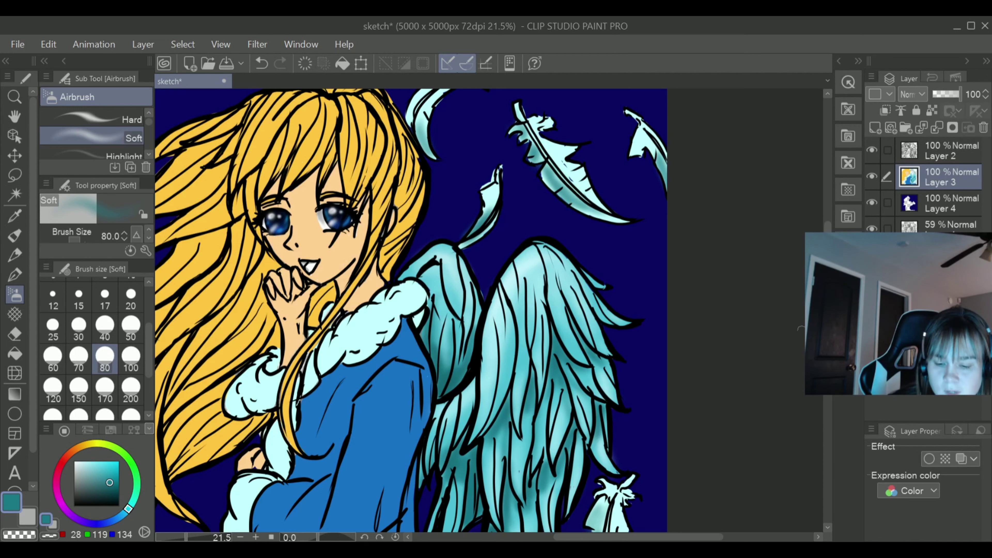
scroll(410, 310, down, 2)
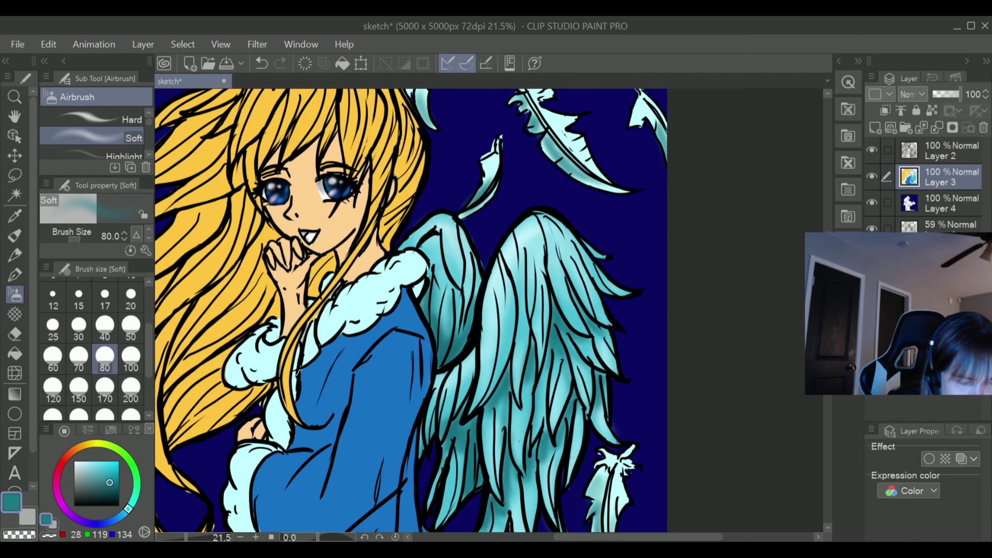
Sample the larger wing's light turquoise, RGB 118, 210, 227, as the colour for the Soft airbrush
click(15, 216)
click(553, 303)
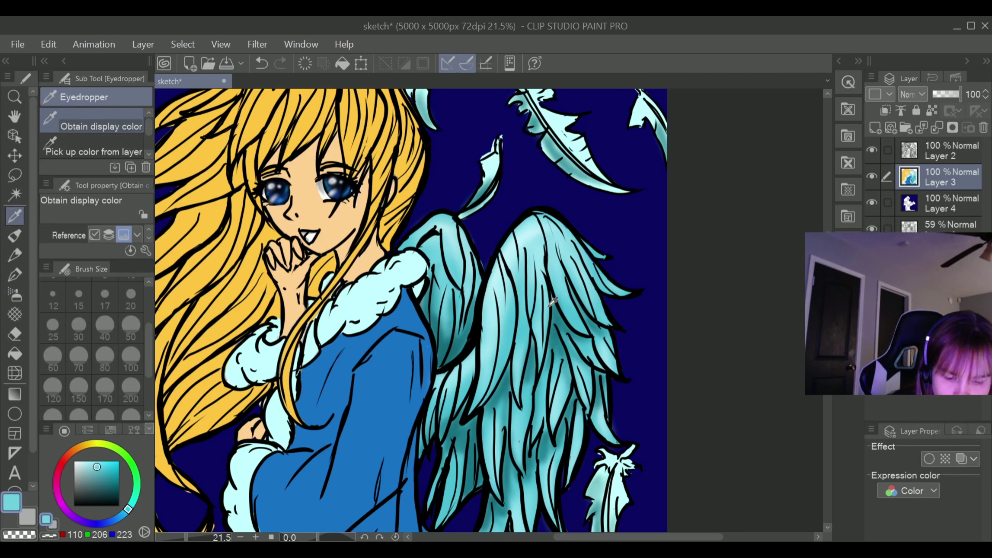
click(553, 301)
click(15, 295)
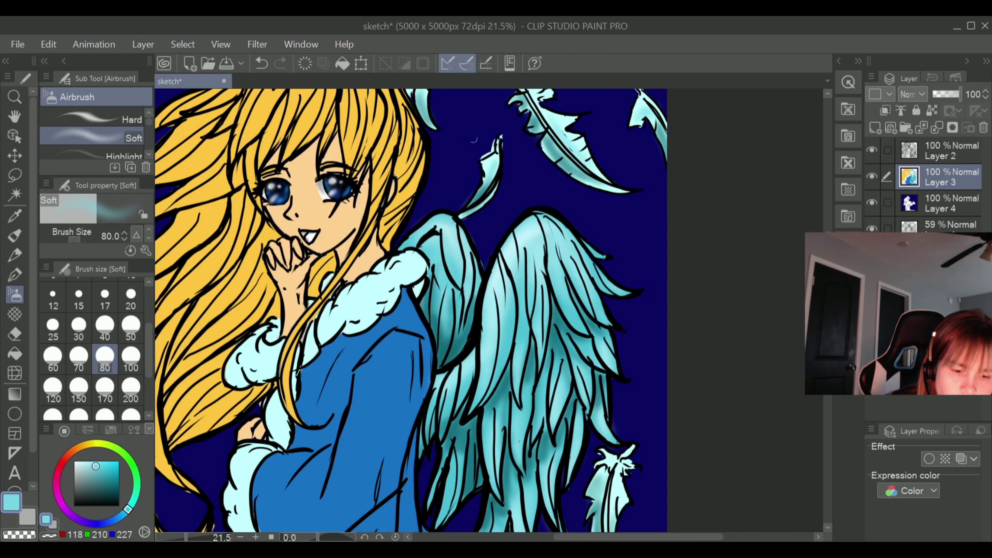
Airbrush white highlights onto the feathers of both wings with the Soft airbrush at size 80
scroll(411, 137, up, 3)
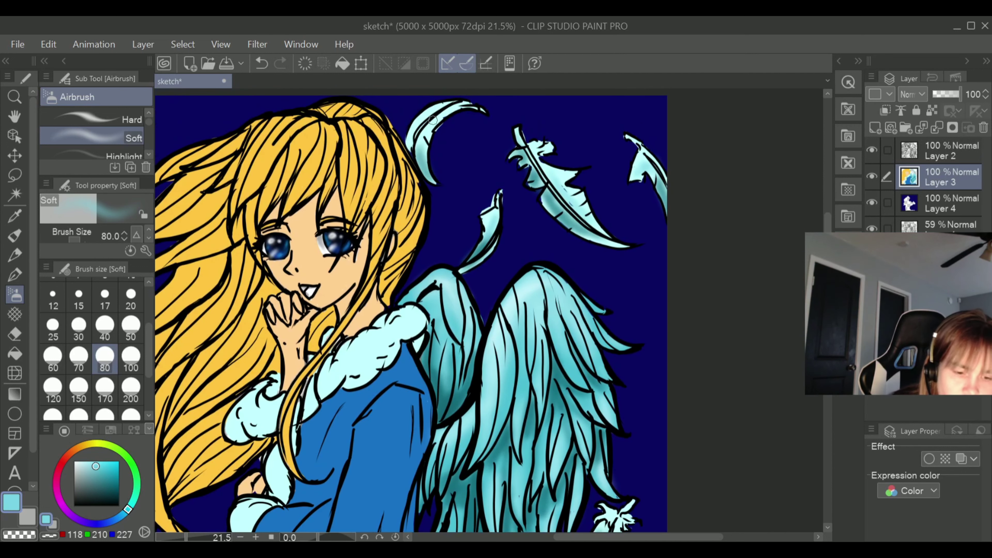
scroll(411, 311, down, 1)
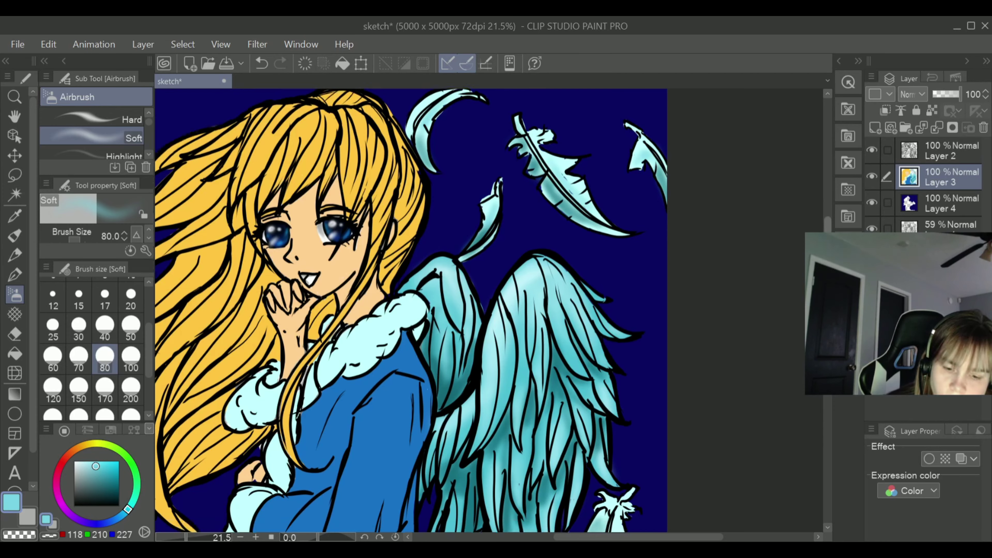
click(75, 462)
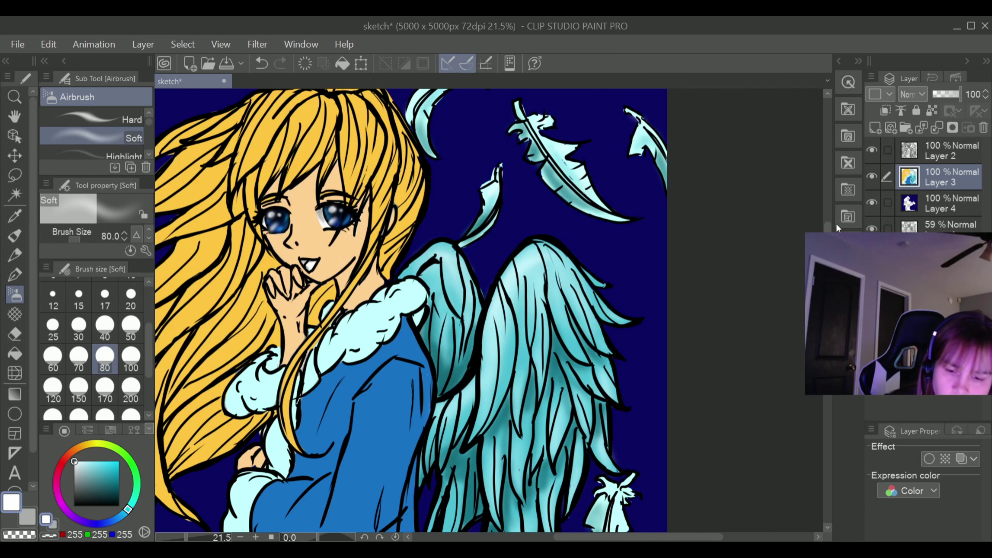
scroll(800, 256, down, 5)
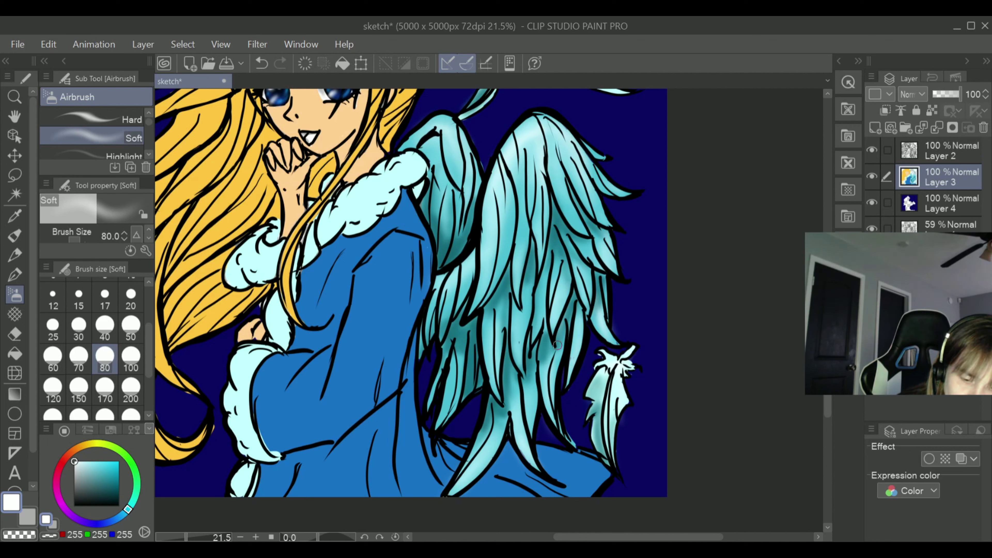
drag(489, 345, 523, 413)
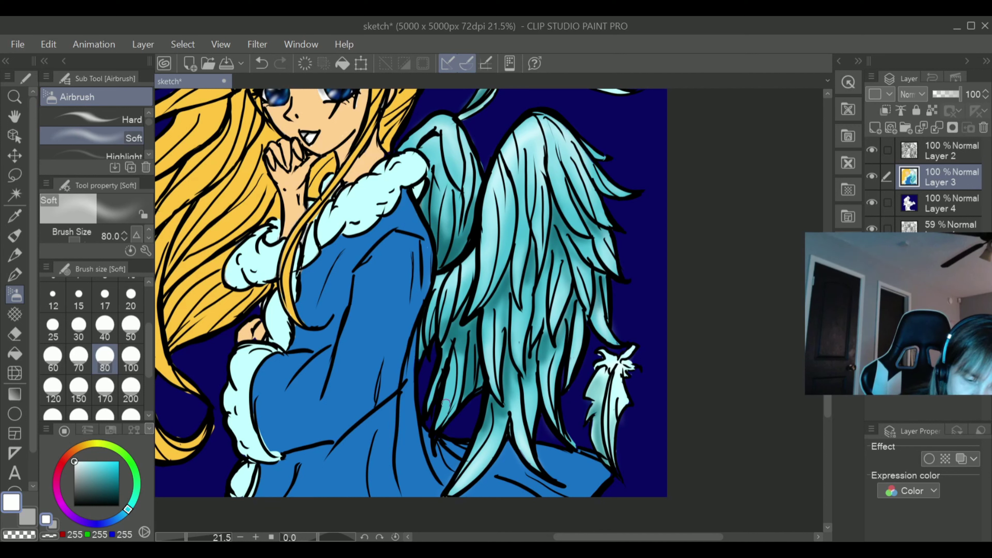
mouse_move(446, 403)
mouse_down()
mouse_move(432, 428)
mouse_move(471, 365)
mouse_up()
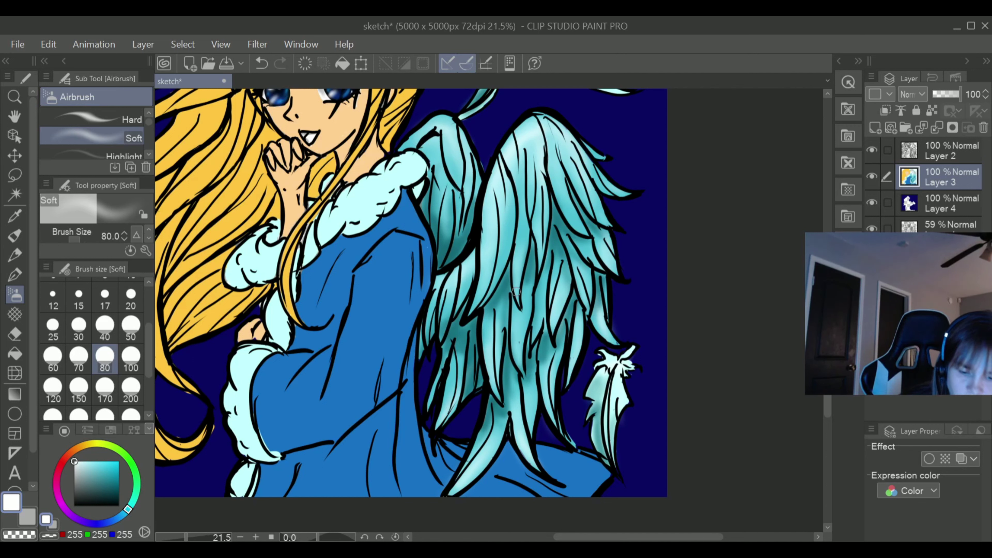
drag(446, 175, 433, 223)
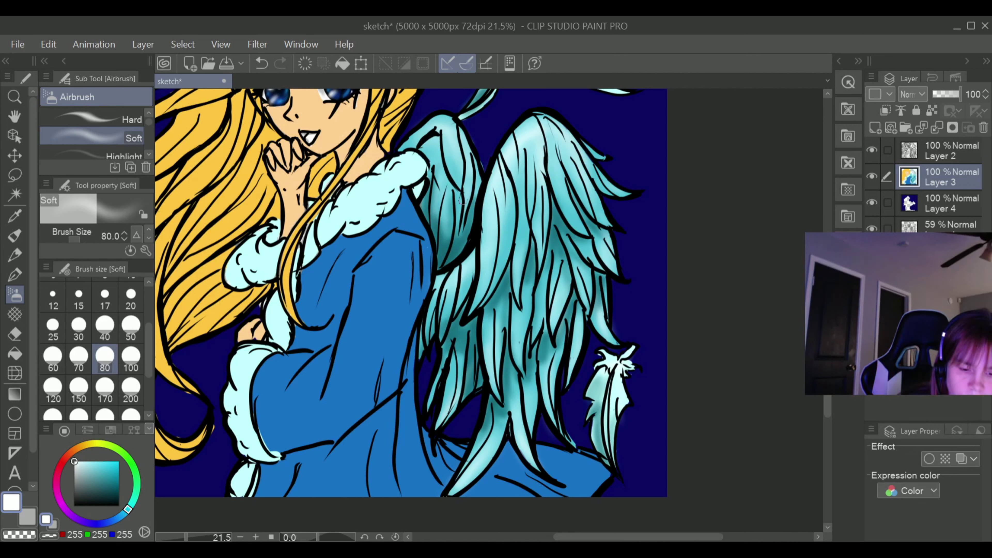
mouse_move(426, 133)
mouse_down()
mouse_move(406, 150)
mouse_move(418, 137)
mouse_up()
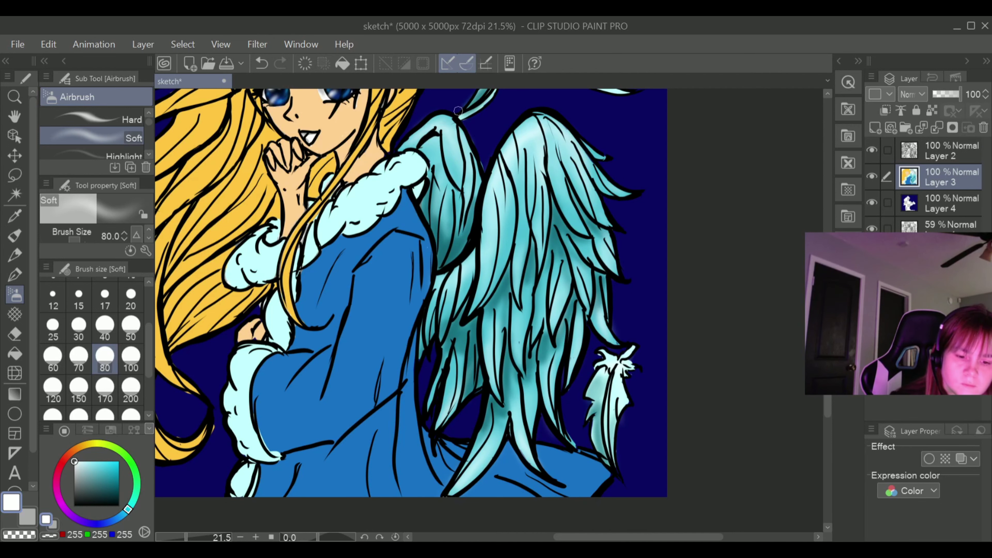
Shade the face, neck and ear with the Soft airbrush, using the sampled skin tone darkened to brown RGB 167, 107, 29
drag(828, 407, 826, 233)
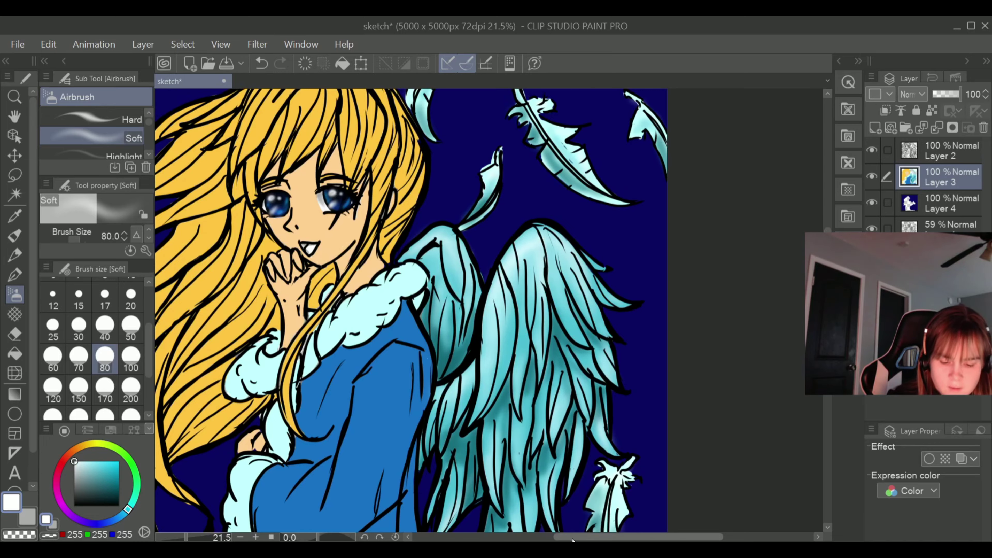
drag(565, 536, 526, 537)
drag(827, 243, 827, 232)
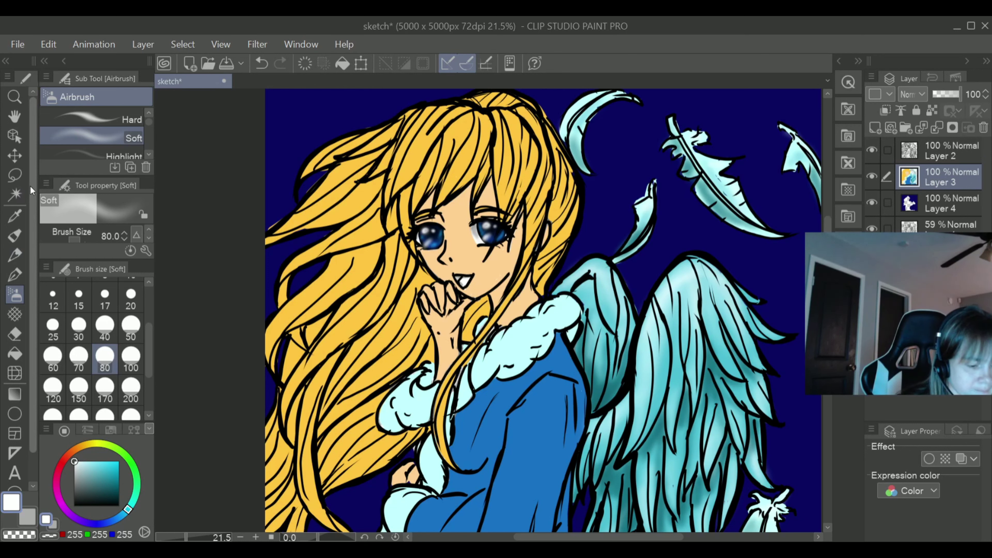
click(16, 216)
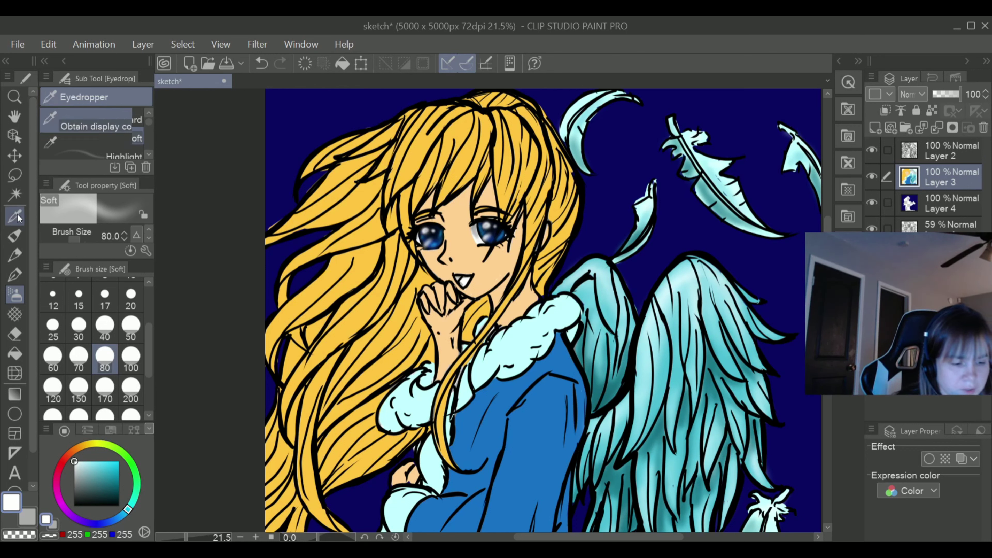
click(469, 215)
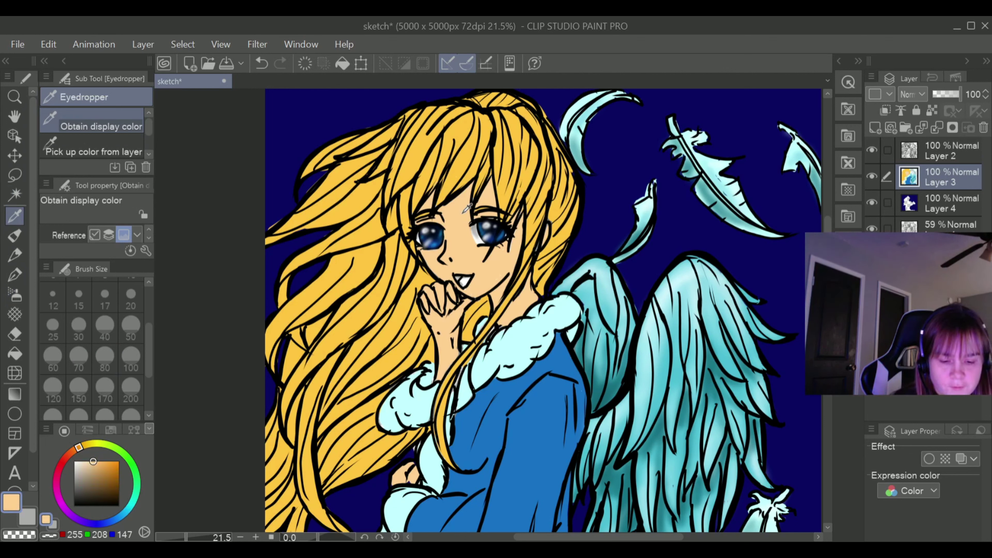
drag(121, 474, 111, 476)
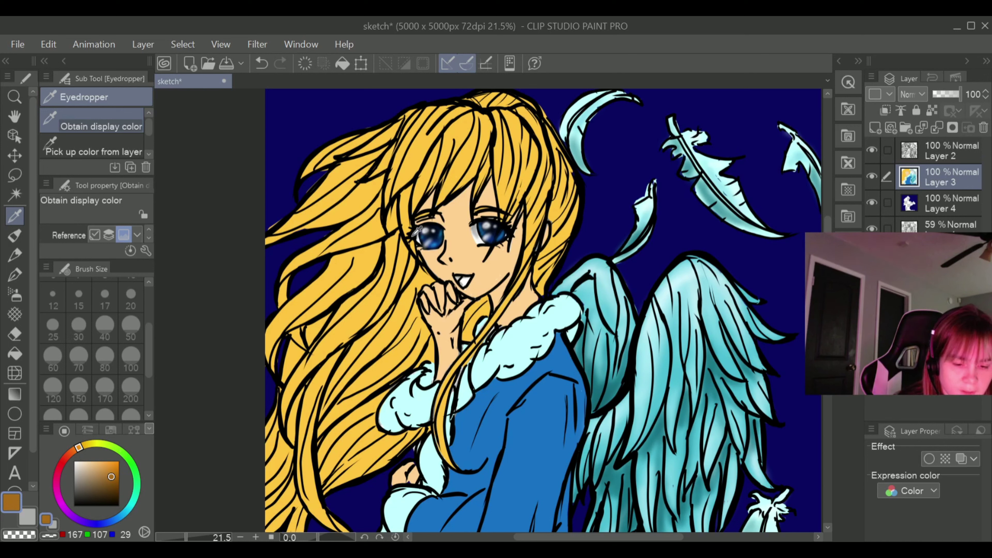
click(15, 293)
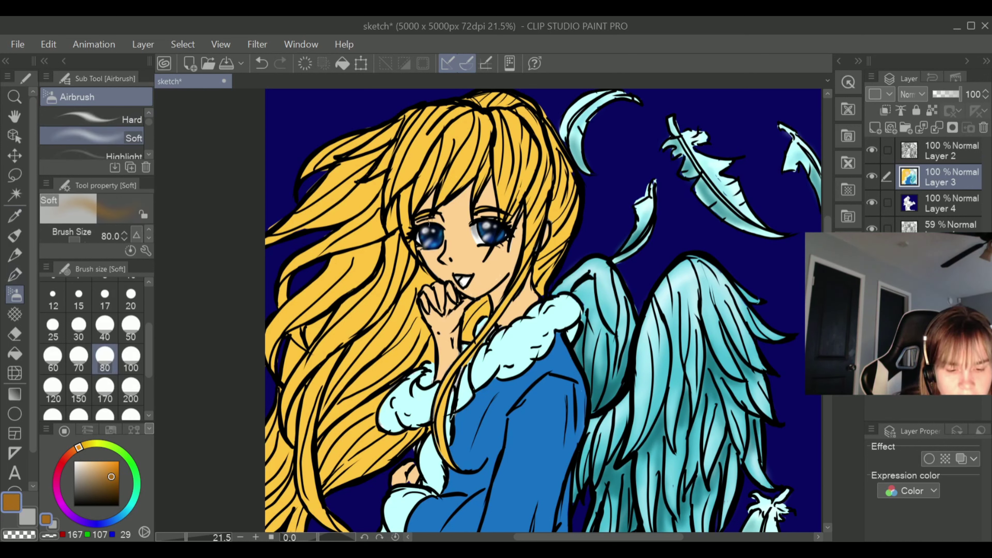
mouse_move(419, 220)
mouse_down()
mouse_move(434, 219)
mouse_move(407, 224)
mouse_up()
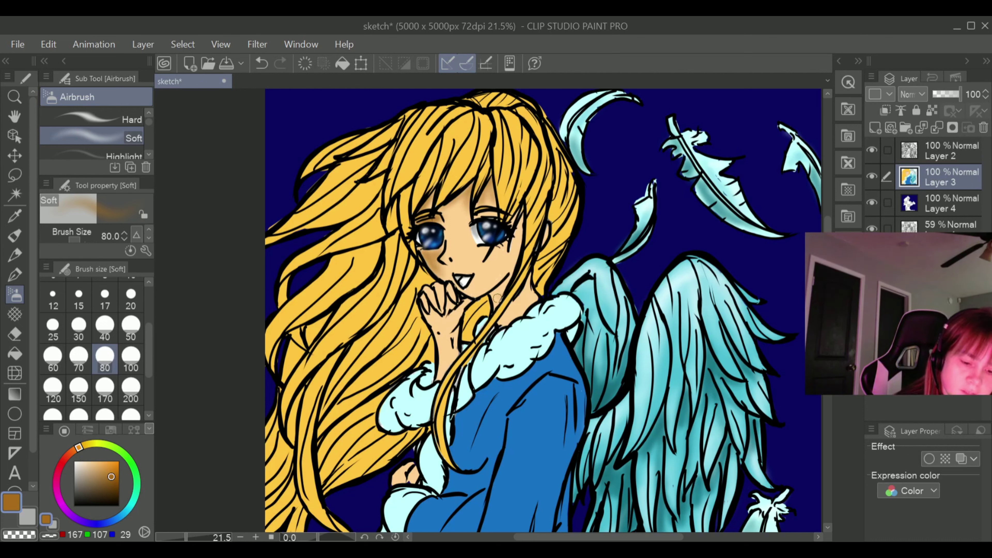
mouse_move(505, 278)
mouse_down()
mouse_move(496, 301)
mouse_move(514, 244)
mouse_move(496, 301)
mouse_move(507, 315)
mouse_up()
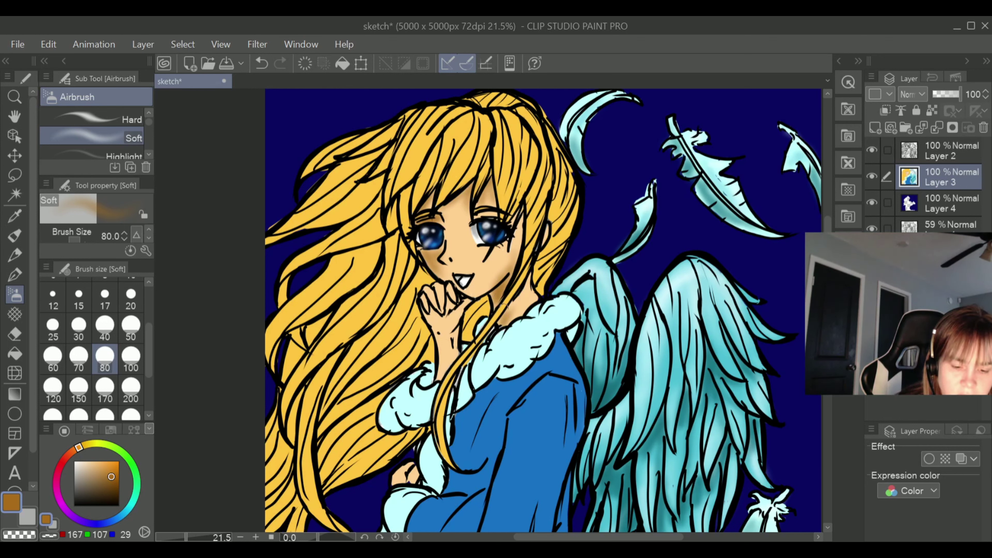
mouse_move(523, 231)
mouse_down()
mouse_move(516, 262)
mouse_move(553, 235)
mouse_move(549, 226)
mouse_up()
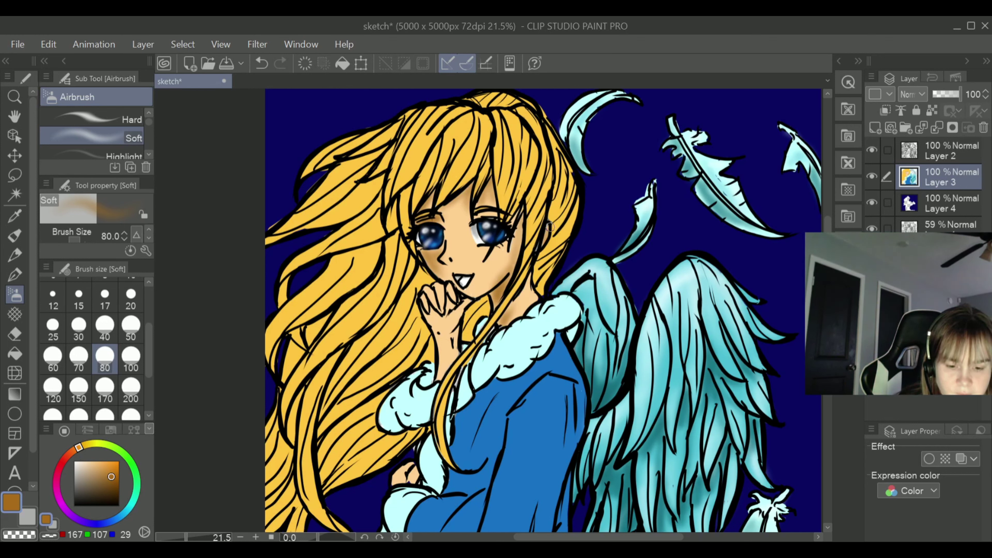
Airbrush brown shading along the raised forearm and lower hand, and build up the shadows beneath the bangs and on the neck
mouse_move(443, 307)
mouse_down()
mouse_move(461, 308)
mouse_move(456, 364)
mouse_up()
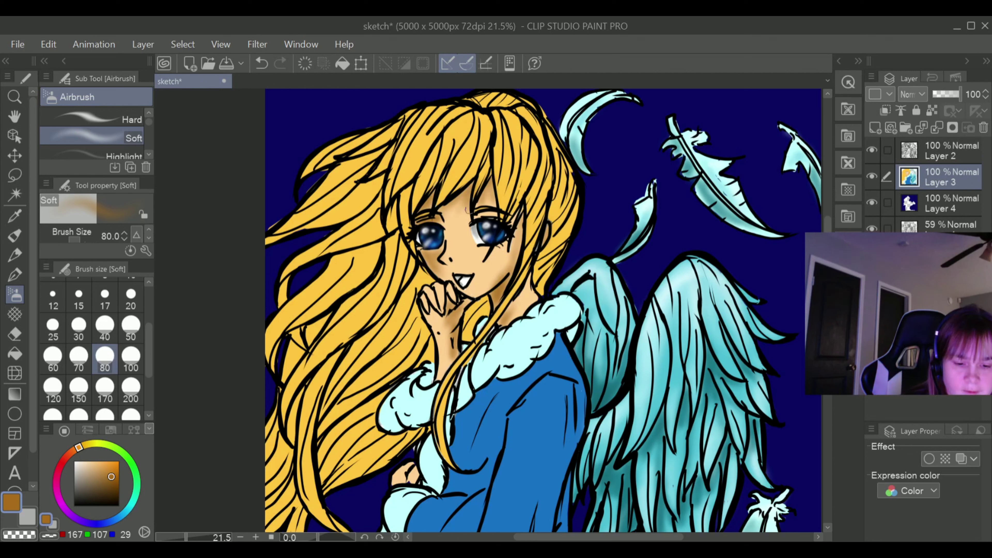
mouse_move(492, 182)
mouse_down()
mouse_move(493, 195)
mouse_move(496, 172)
mouse_move(504, 196)
mouse_move(521, 189)
mouse_move(517, 217)
mouse_move(514, 164)
mouse_up()
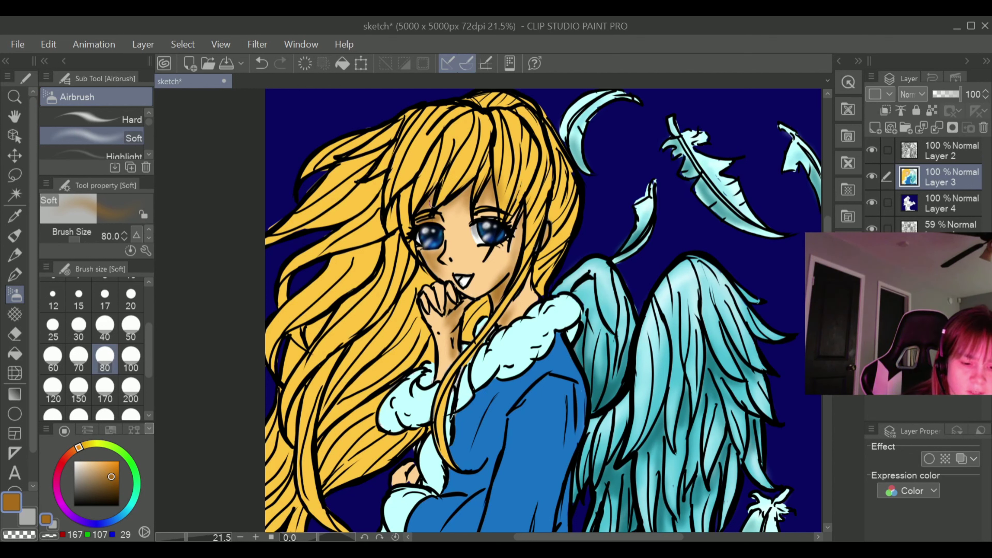
mouse_move(429, 202)
mouse_down()
mouse_move(445, 172)
mouse_move(415, 222)
mouse_move(405, 220)
mouse_move(417, 266)
mouse_up()
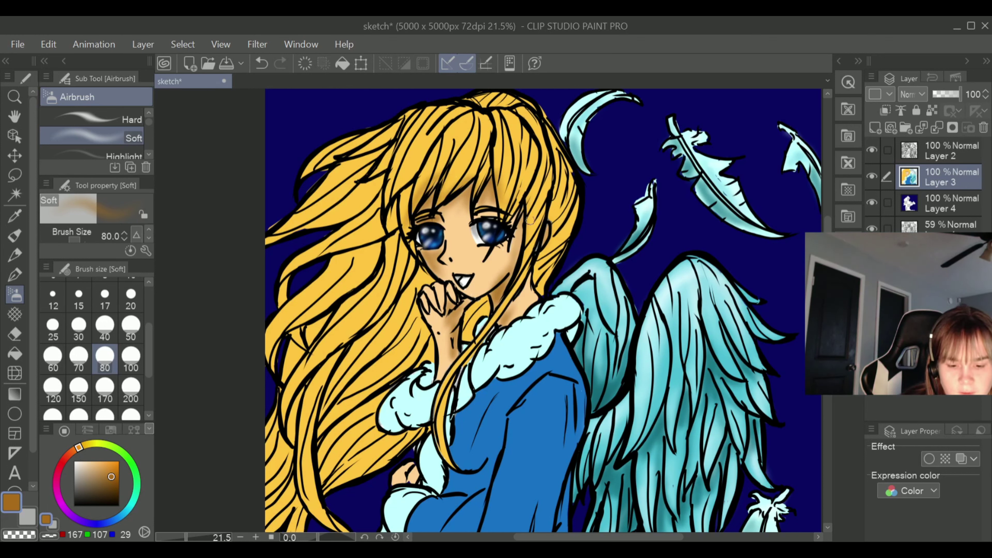
drag(503, 315, 534, 253)
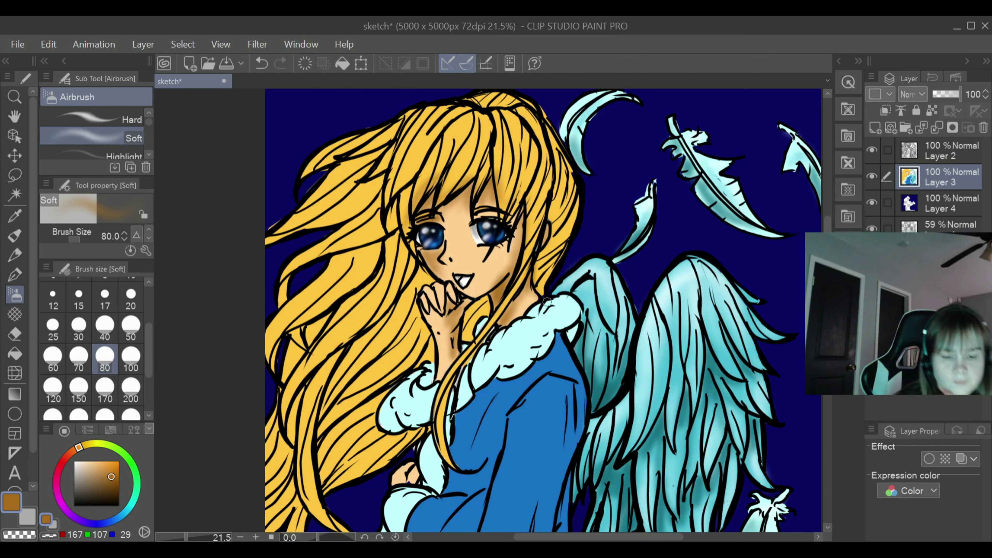
drag(457, 347, 440, 382)
drag(413, 480, 413, 468)
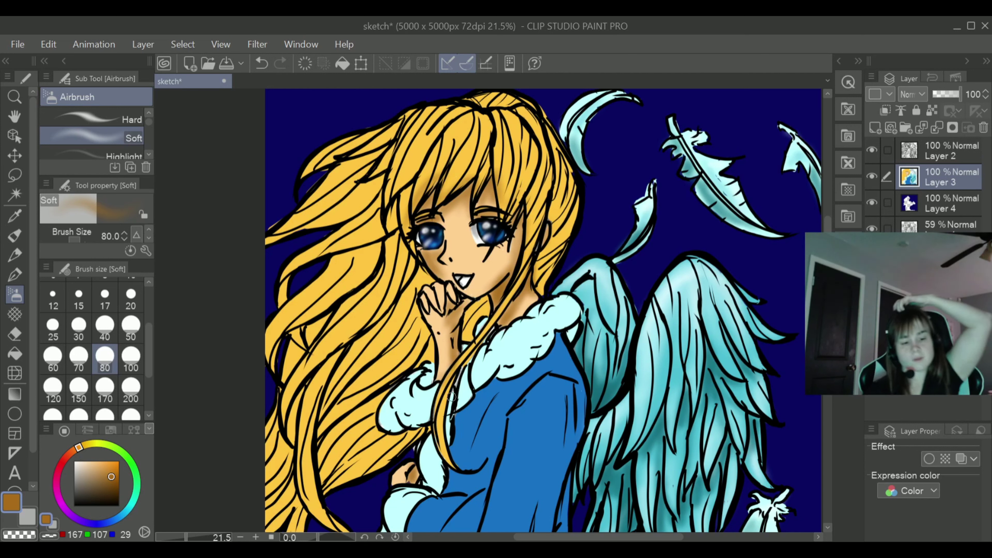
Deepen the skin shadows under the bangs and on the neck, forearm and lower hand with dark brown RGB 79, 49, 11 at size 40
drag(112, 480, 113, 492)
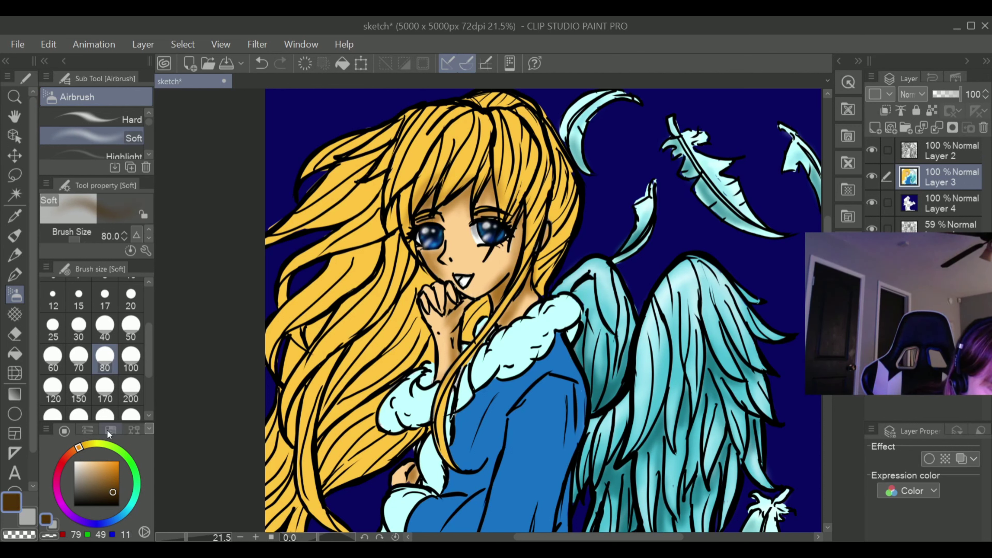
click(105, 327)
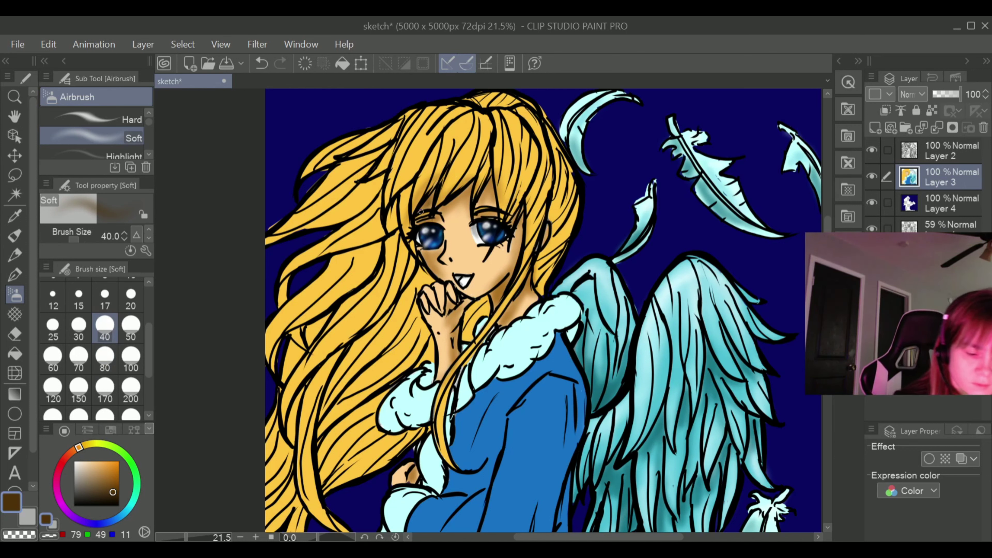
mouse_move(443, 206)
mouse_down()
mouse_move(476, 183)
mouse_move(486, 183)
mouse_move(440, 205)
mouse_move(493, 187)
mouse_up()
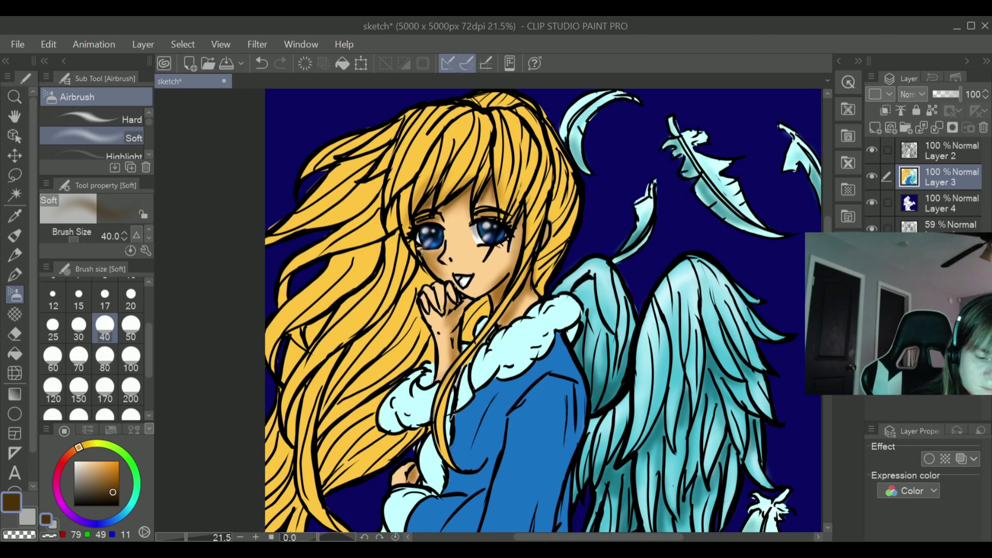
mouse_move(522, 220)
mouse_down()
mouse_move(515, 268)
mouse_move(535, 258)
mouse_move(510, 308)
mouse_up()
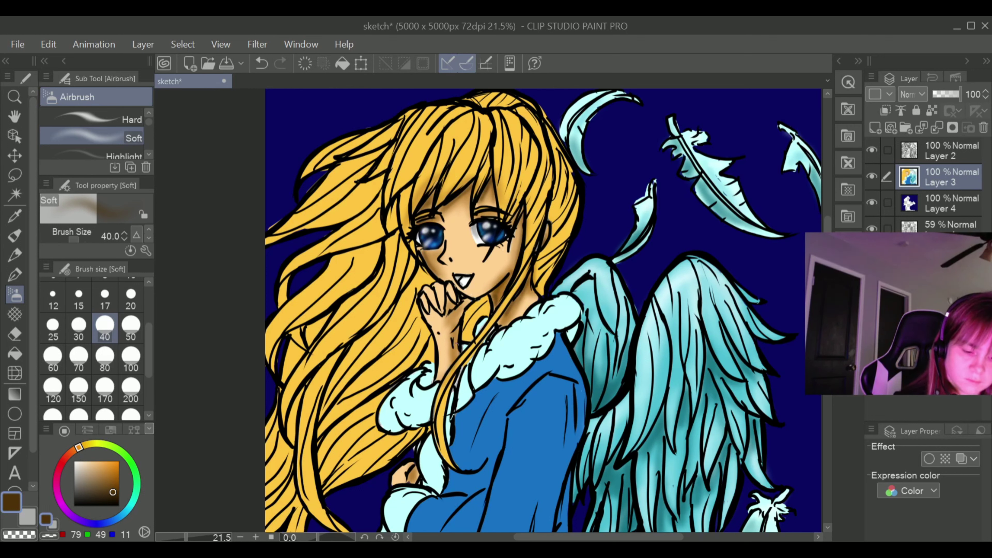
mouse_move(451, 355)
mouse_down()
mouse_move(469, 300)
mouse_move(458, 321)
mouse_up()
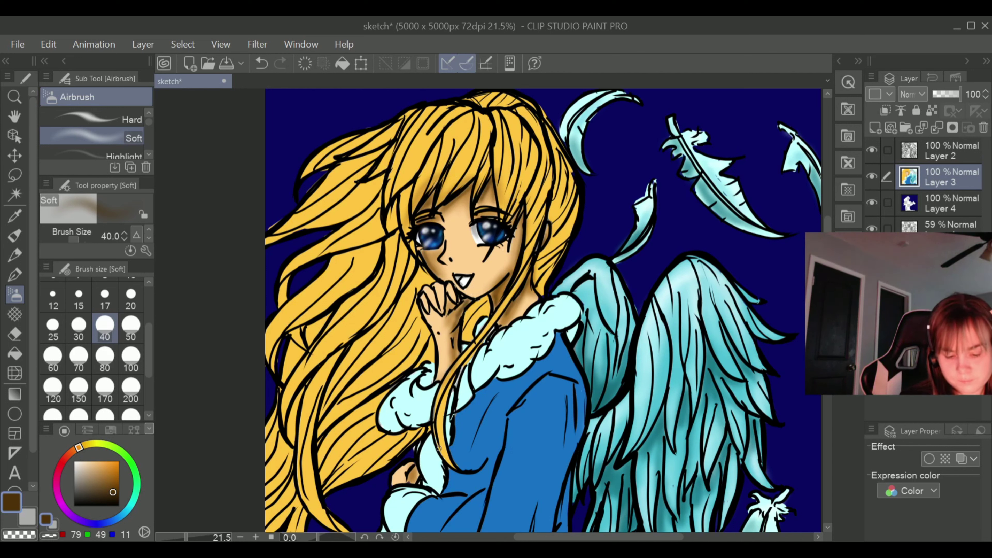
drag(415, 469, 401, 487)
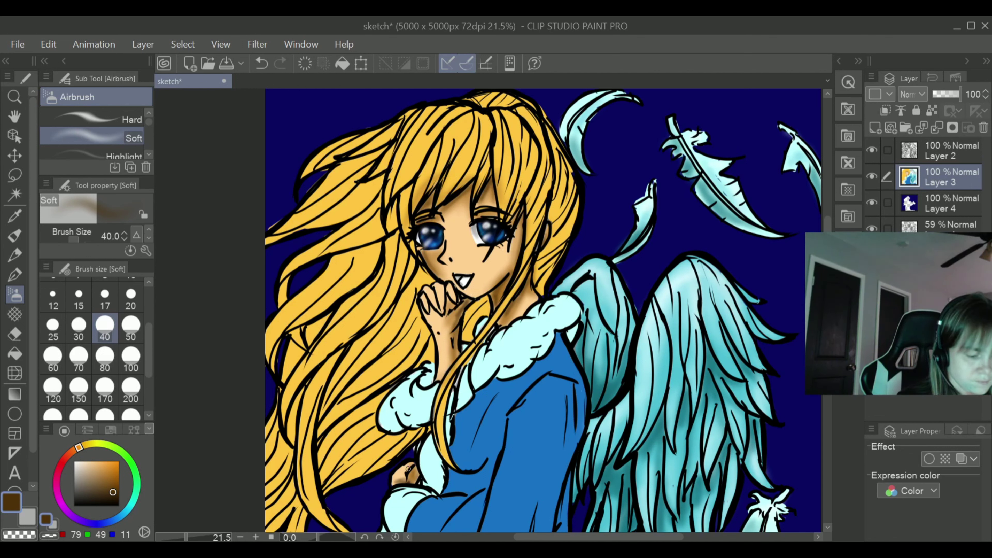
Smooth the skin shading with the Blend tool at sizes 30, 50 and 70, undoing one stroke and blending the neck at size 70
click(14, 374)
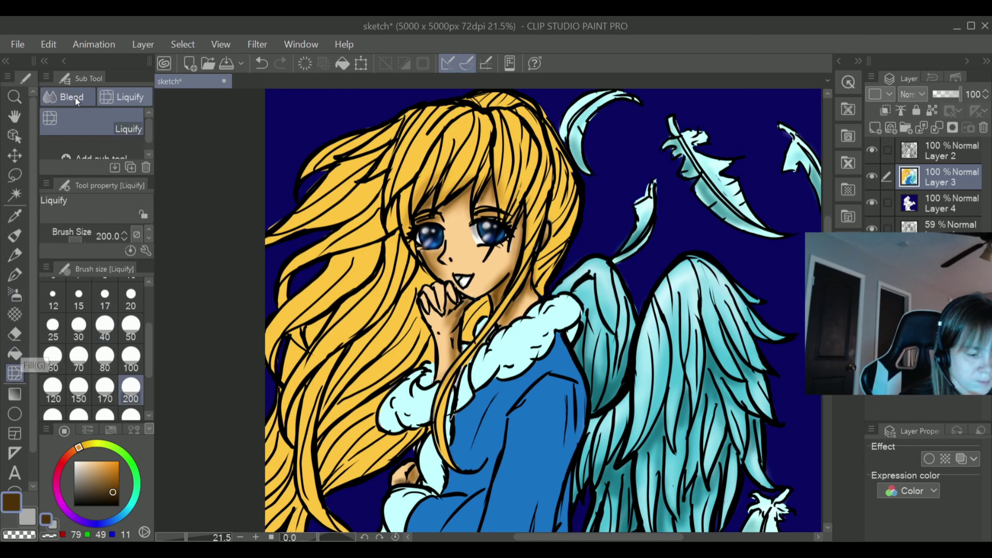
click(78, 99)
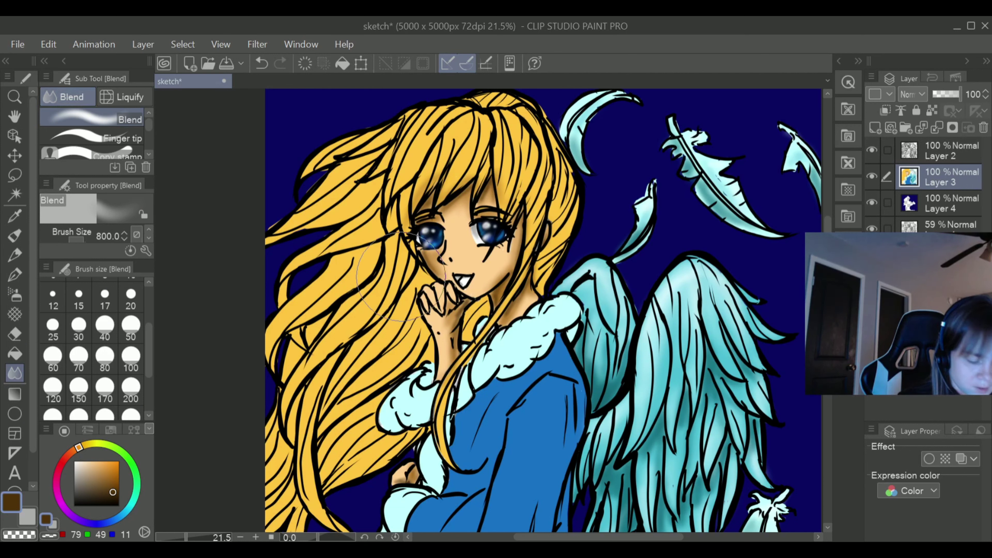
click(84, 324)
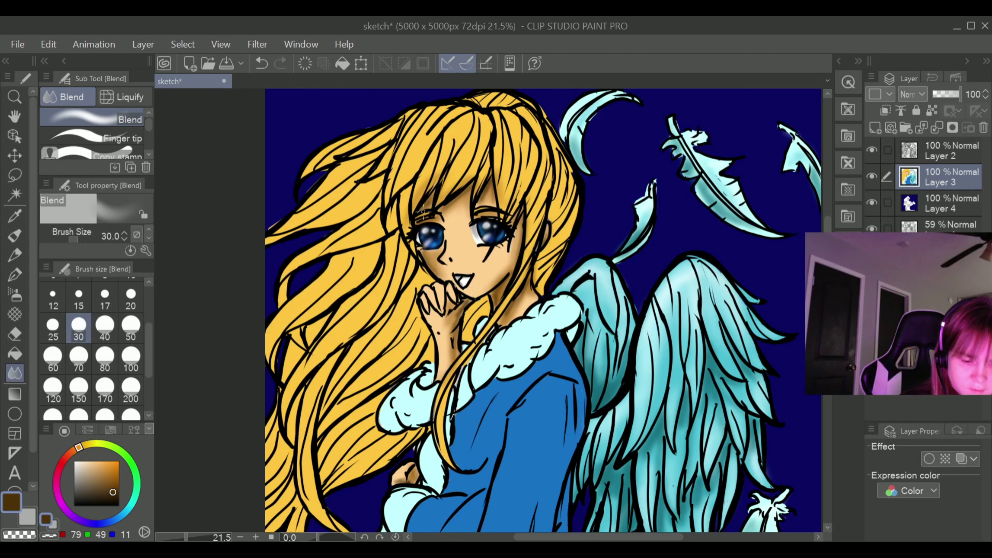
click(128, 332)
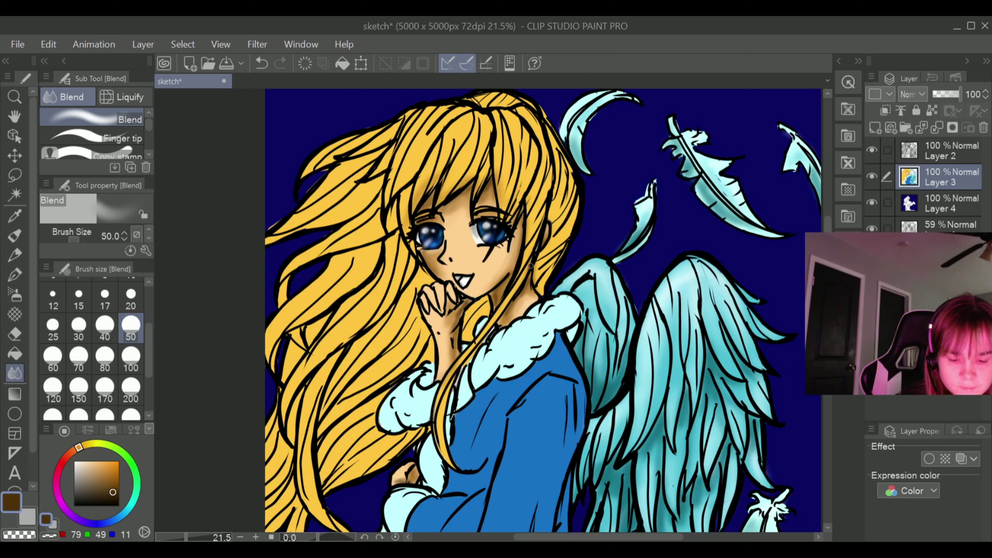
click(79, 357)
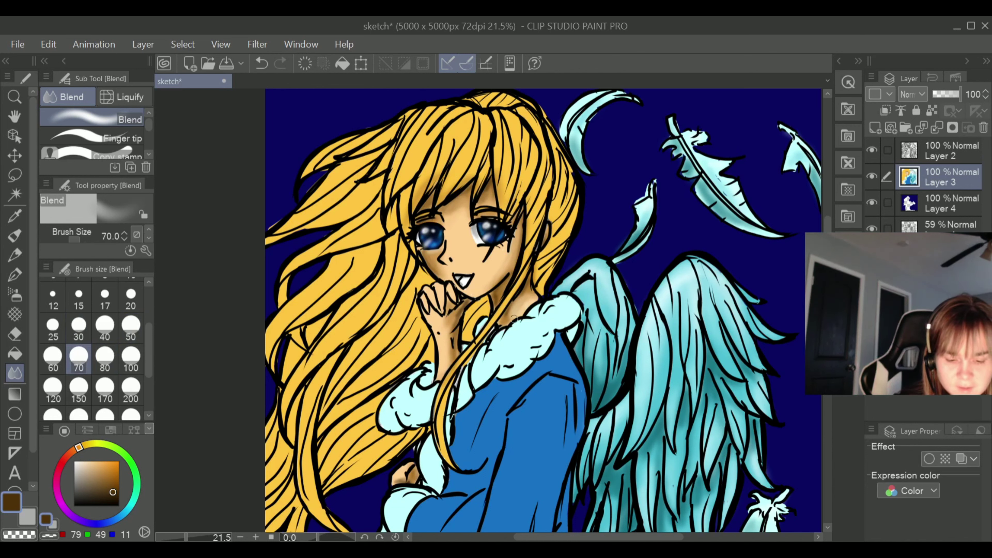
click(266, 63)
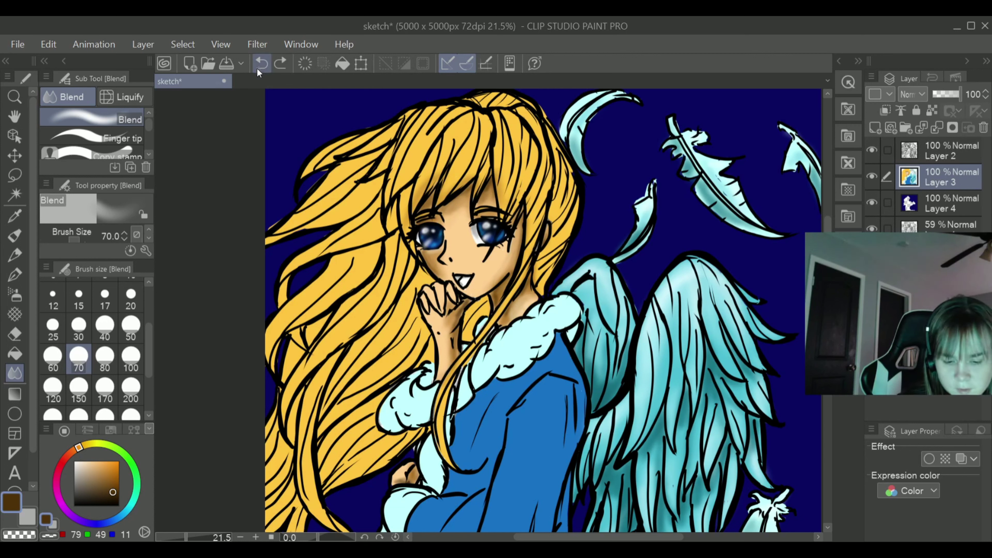
drag(527, 301, 515, 310)
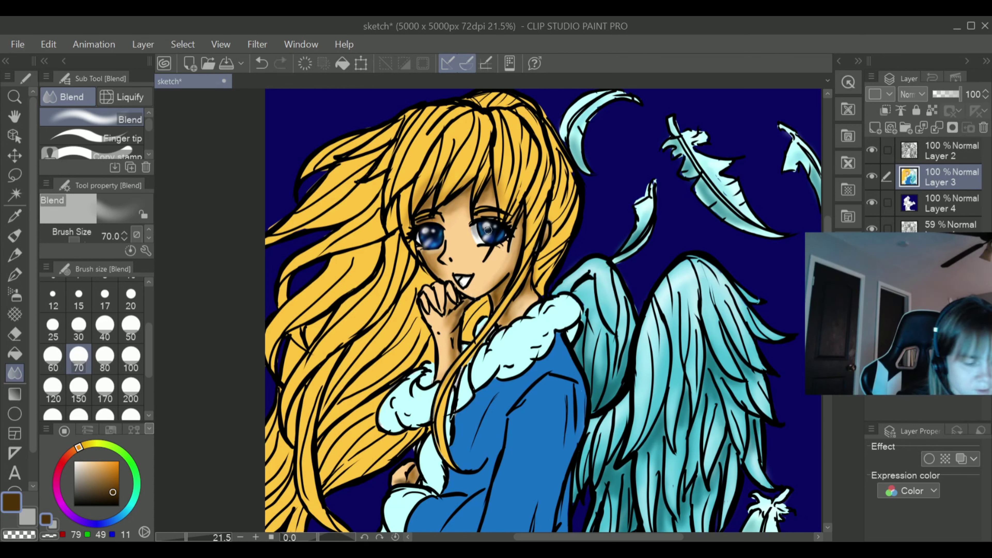
Touch up the skin highlights with the Soft airbrush at size 40, using the sampled skin tone RGB 255, 208, 147 and white
key(i)
click(471, 249)
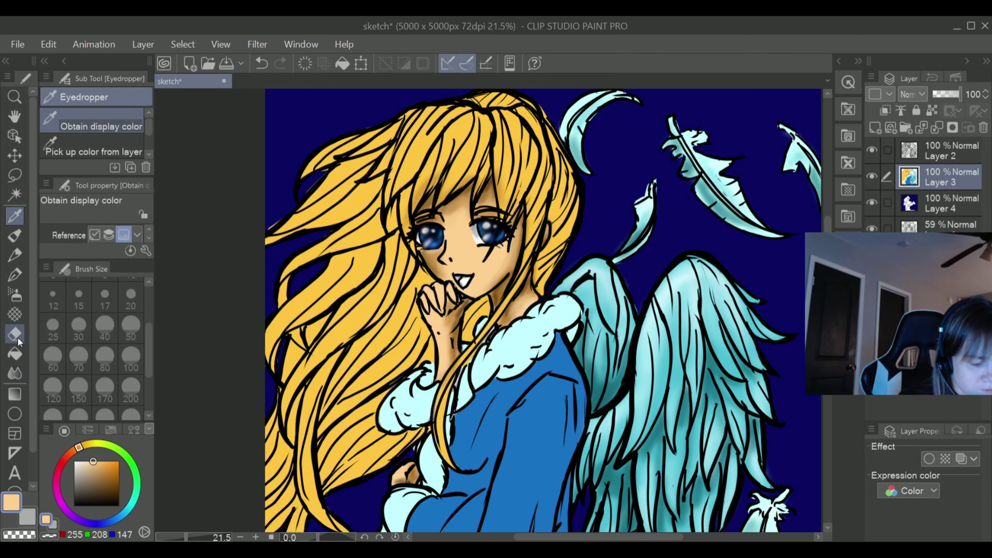
click(15, 295)
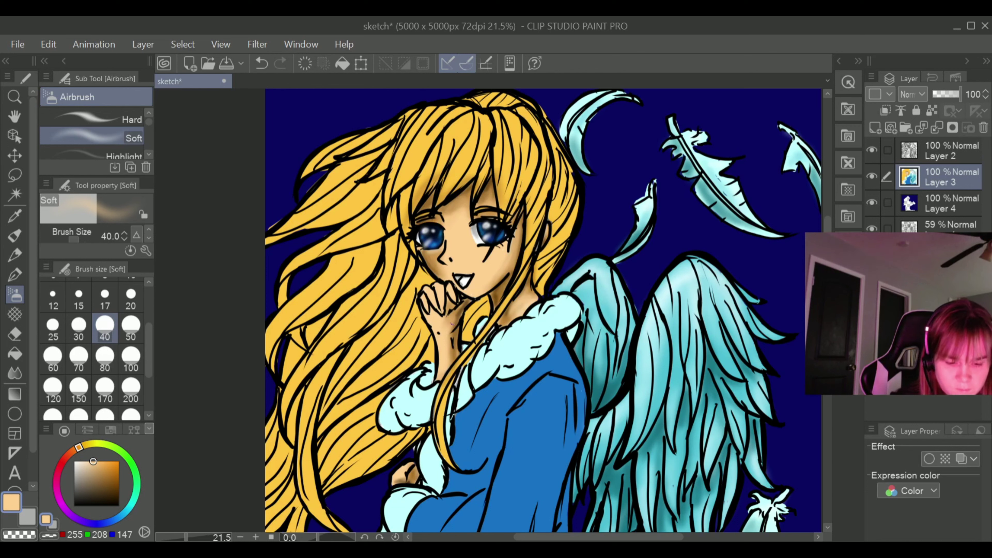
drag(452, 324, 458, 318)
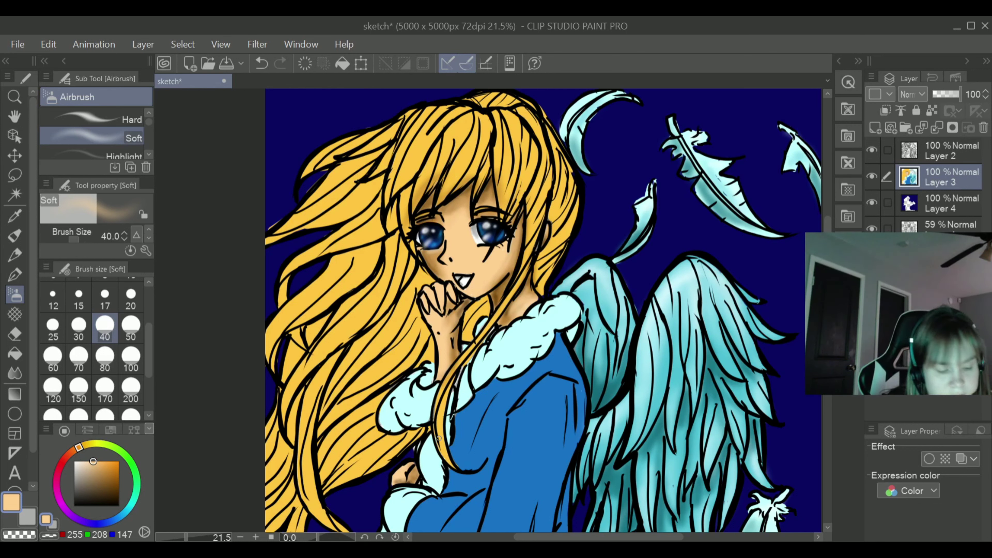
click(74, 462)
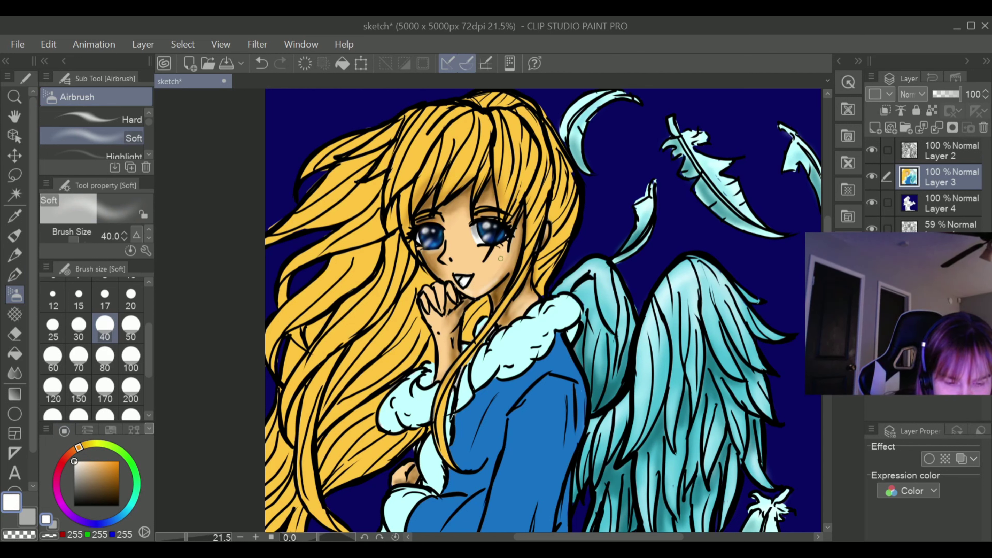
click(262, 62)
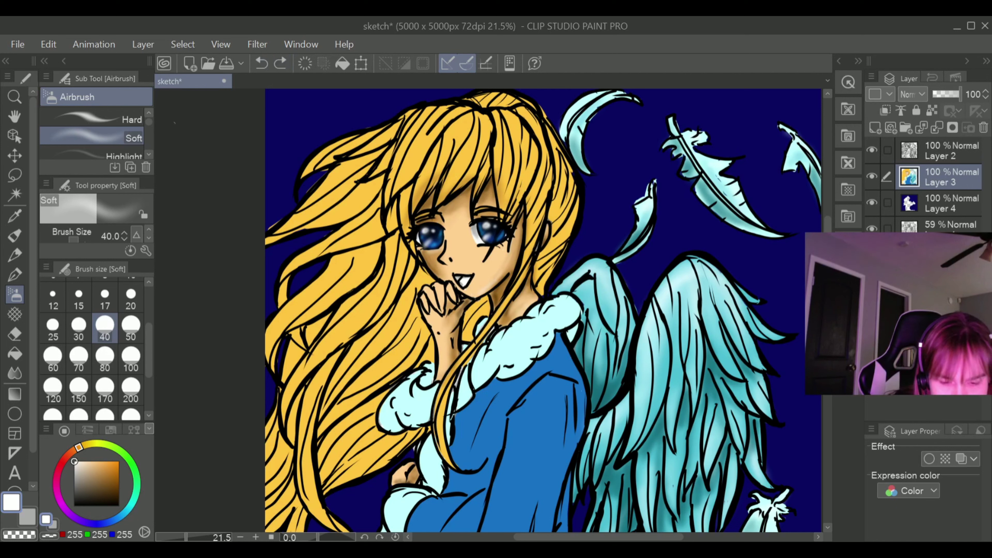
click(280, 62)
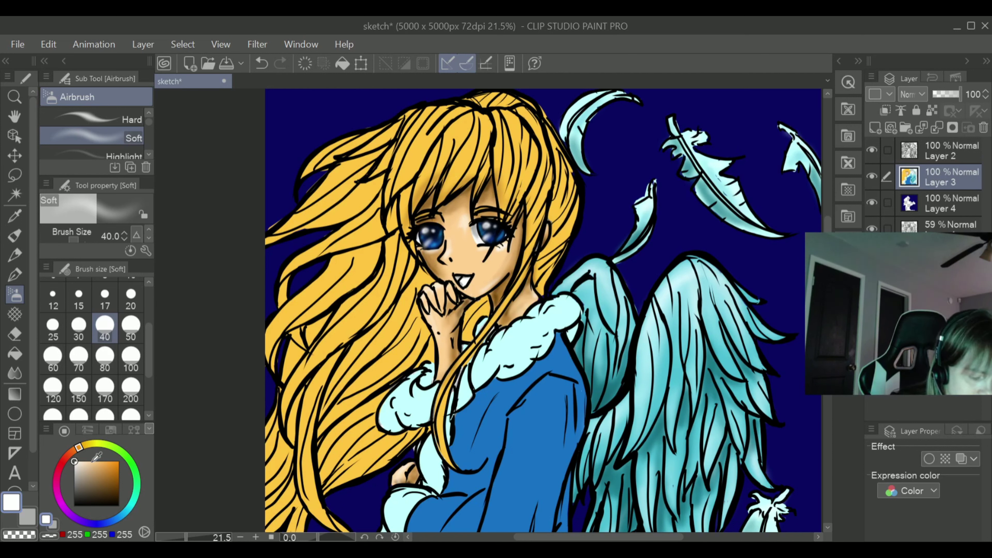
click(14, 275)
click(15, 295)
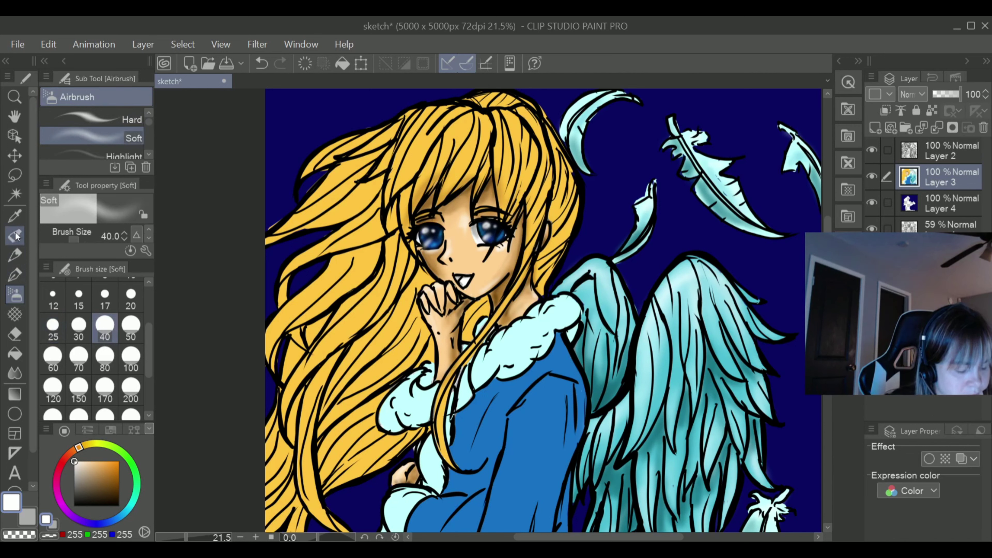
Highlight the face with the Soft airbrush at sizes 60 and 100, lightening the sampled skin tone to RGB 255, 224, 185 and 255, 233, 206
click(15, 215)
click(469, 251)
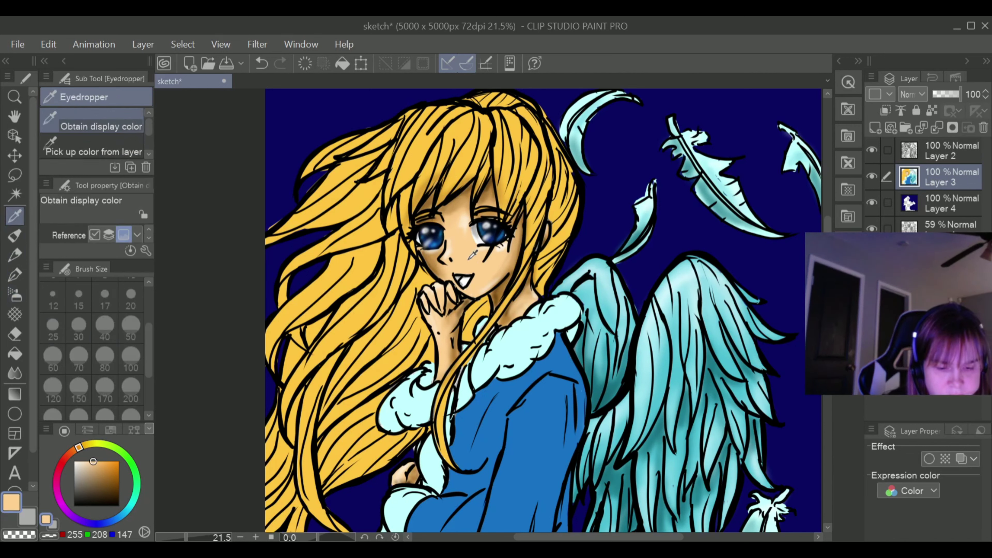
click(87, 462)
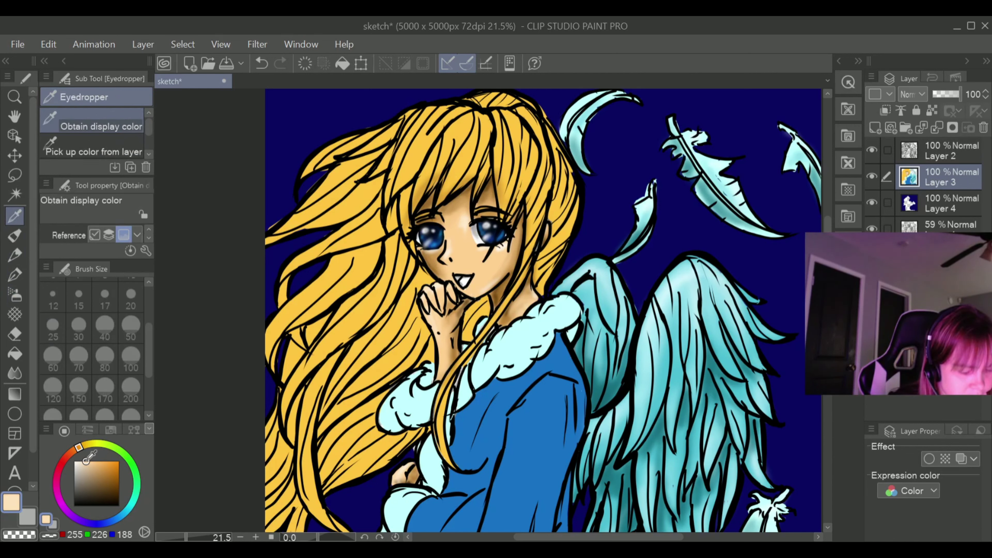
click(15, 295)
click(63, 356)
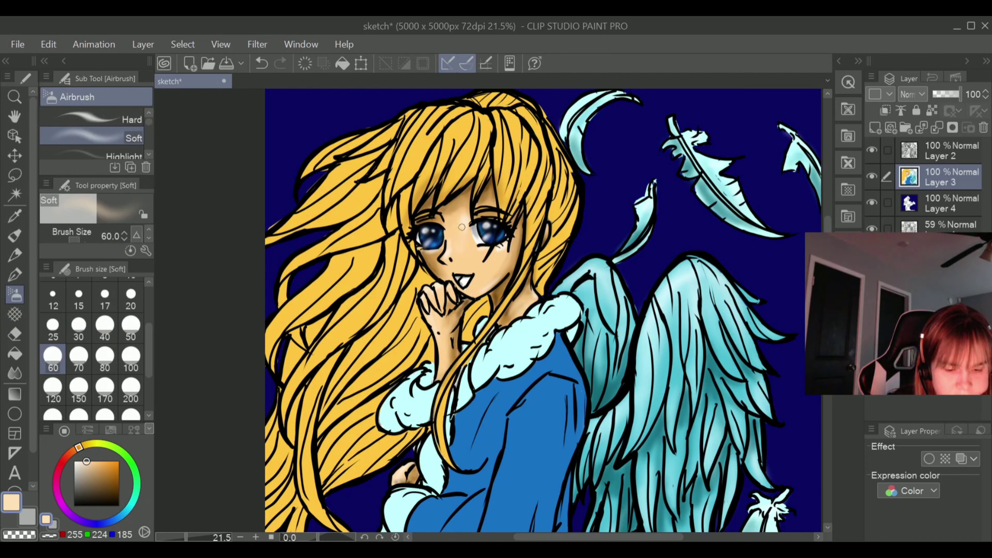
drag(90, 457, 82, 461)
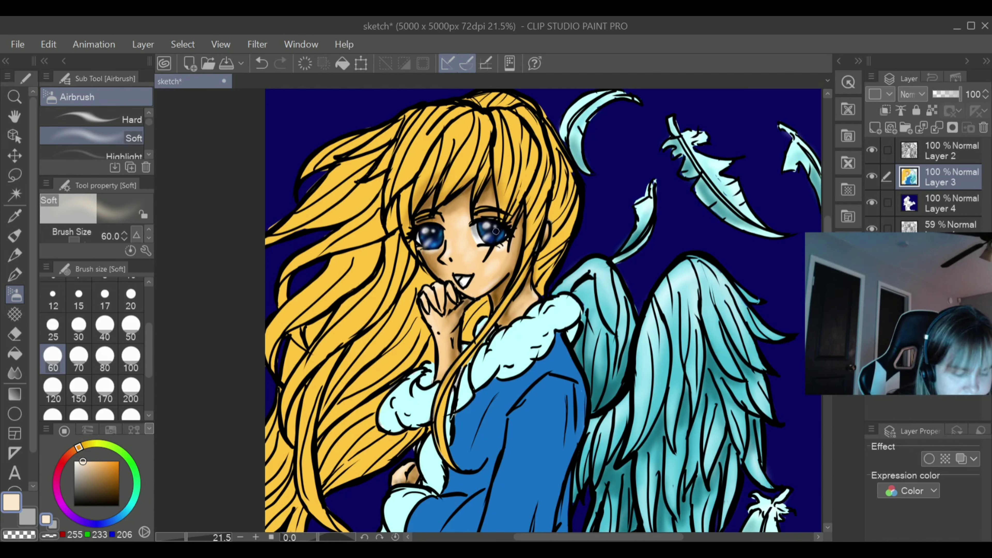
click(128, 363)
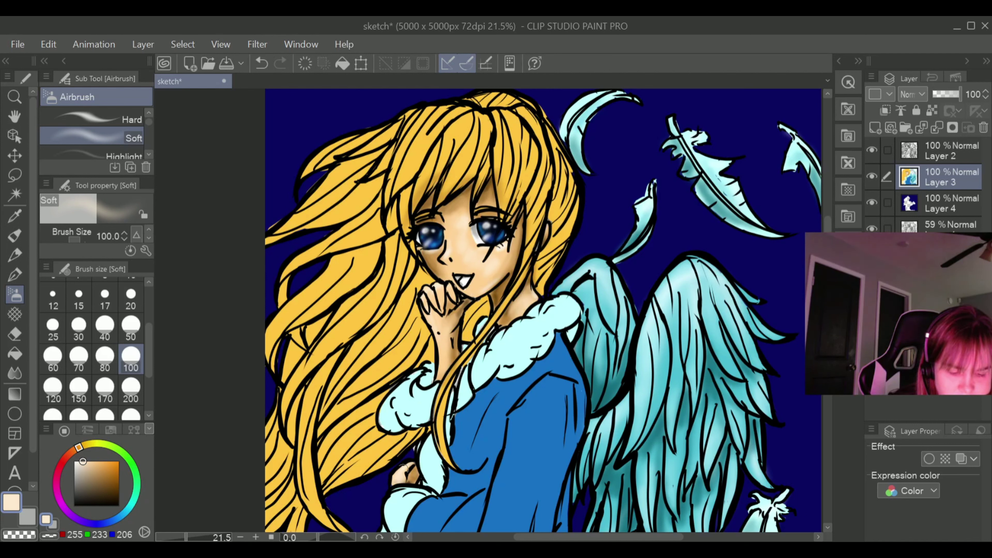
Blend the skin highlights at size 70 and add white ones with the Soft airbrush at size 100
click(15, 372)
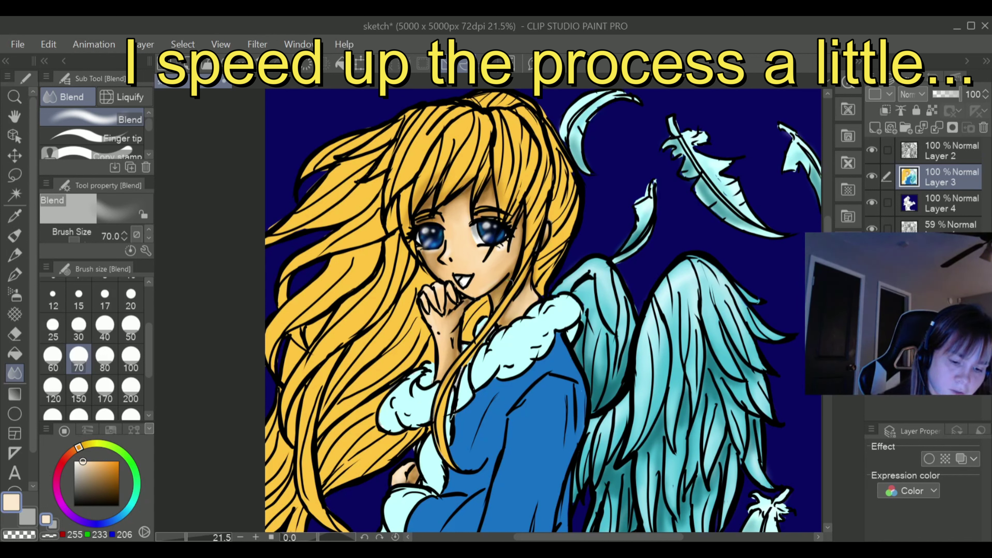
key(b)
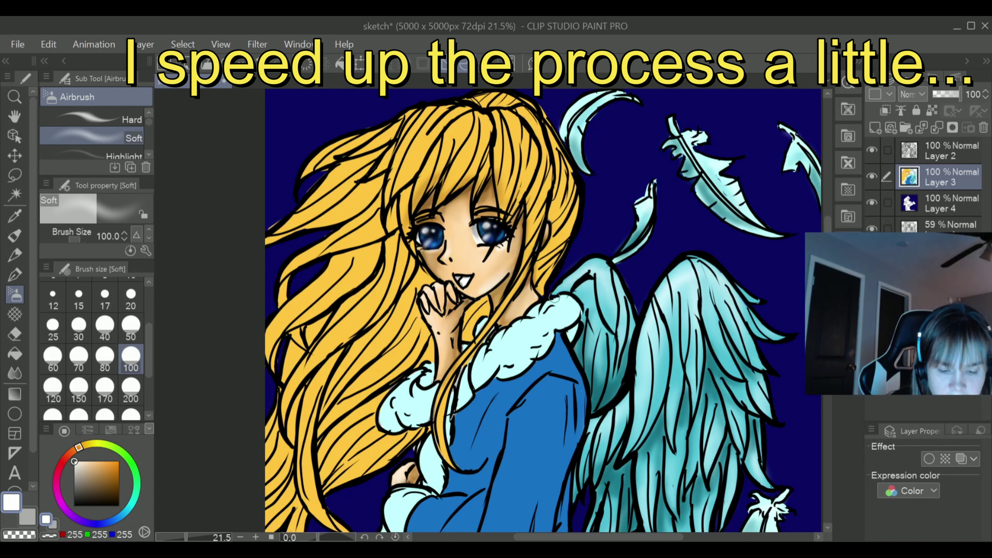
click(14, 353)
click(15, 373)
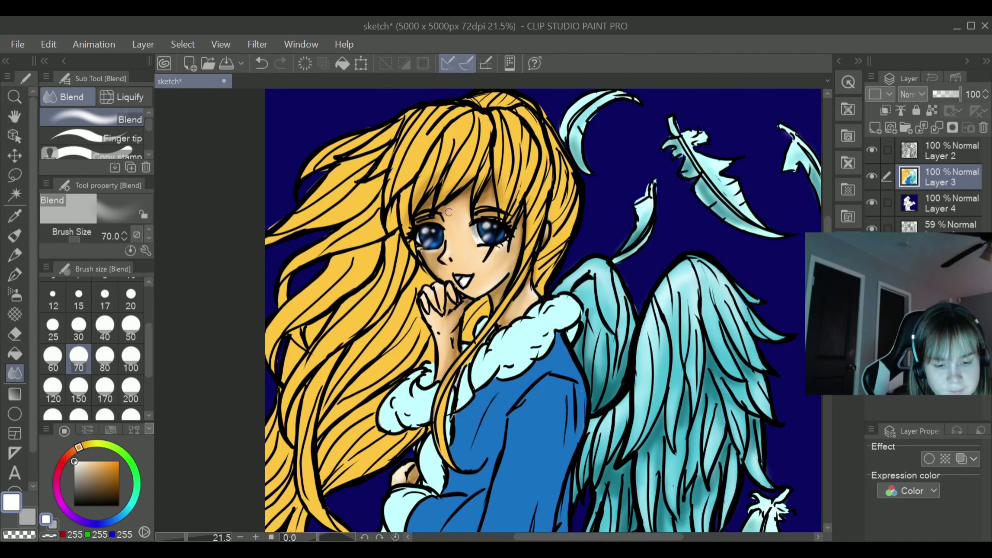
Add blush to both cheeks with the Soft airbrush at size 150 in pink RGB 255, 126, 165
click(96, 464)
click(57, 475)
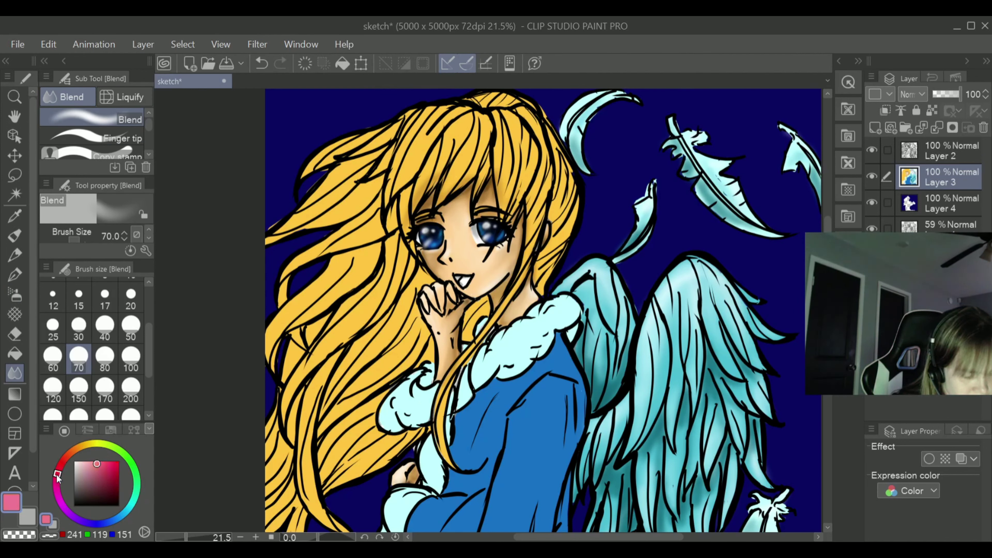
click(97, 461)
click(15, 295)
click(78, 387)
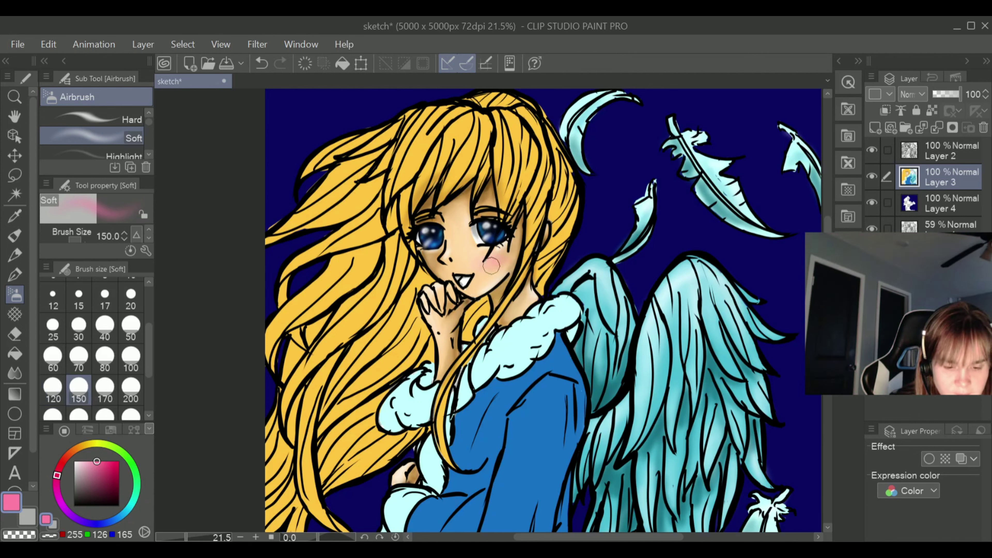
mouse_move(430, 257)
mouse_down()
mouse_move(500, 262)
mouse_move(484, 267)
mouse_up()
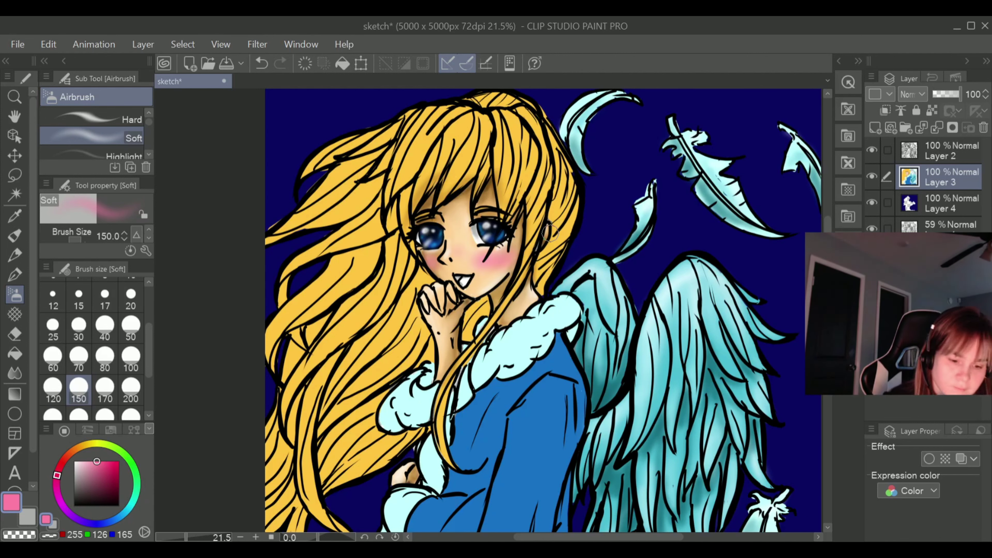
Refine the skin shading with the Soft airbrush at size 80 in browns RGB 137, 93, 36 and 114, 70, 12 and skin tone 253, 217, 165, blending at size 70
key(i)
click(486, 158)
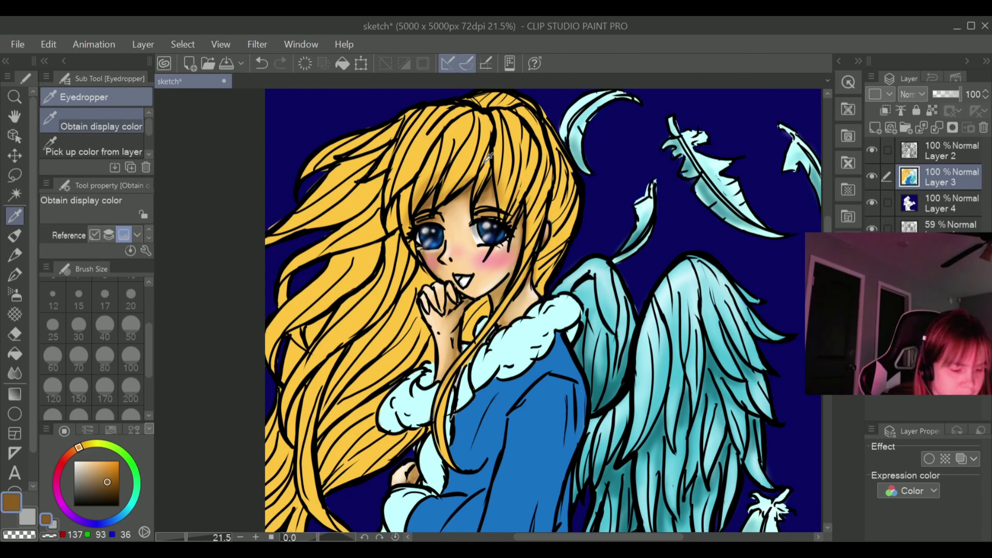
click(14, 295)
click(104, 356)
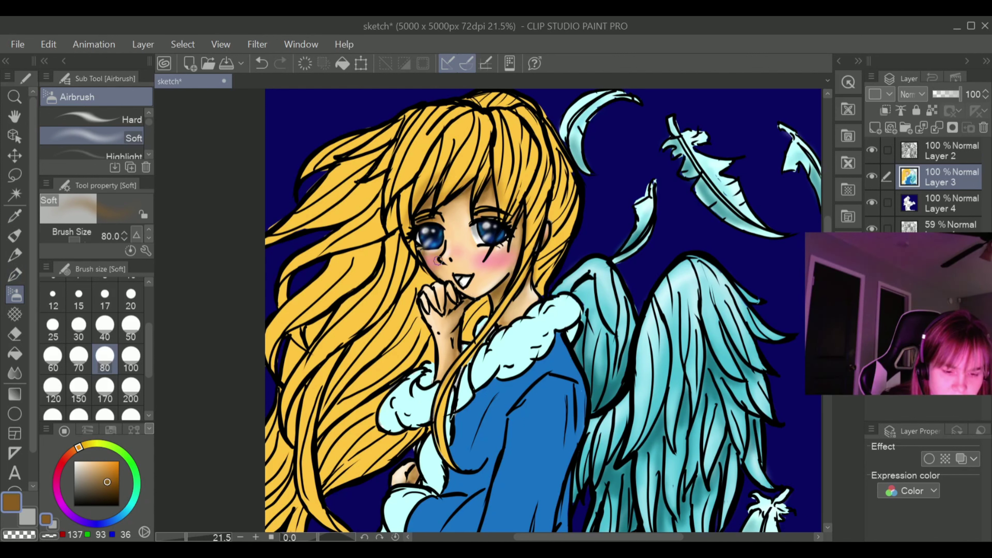
click(114, 486)
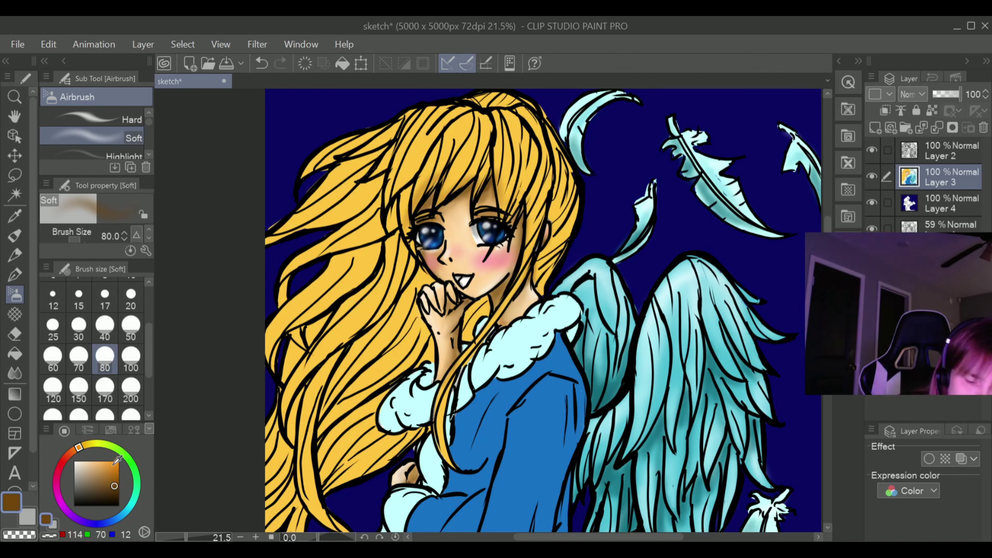
alt+click(475, 307)
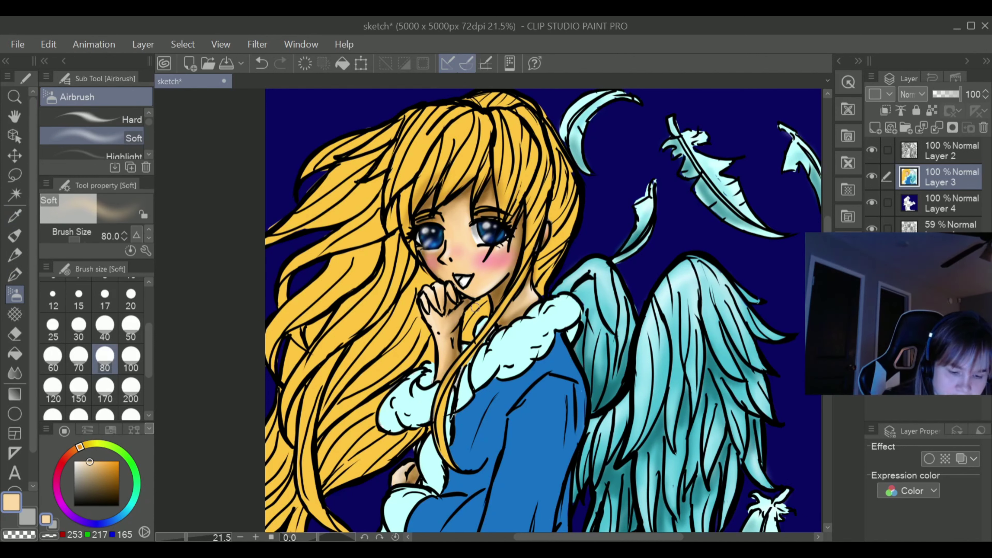
scroll(410, 410, down, 3)
key(j)
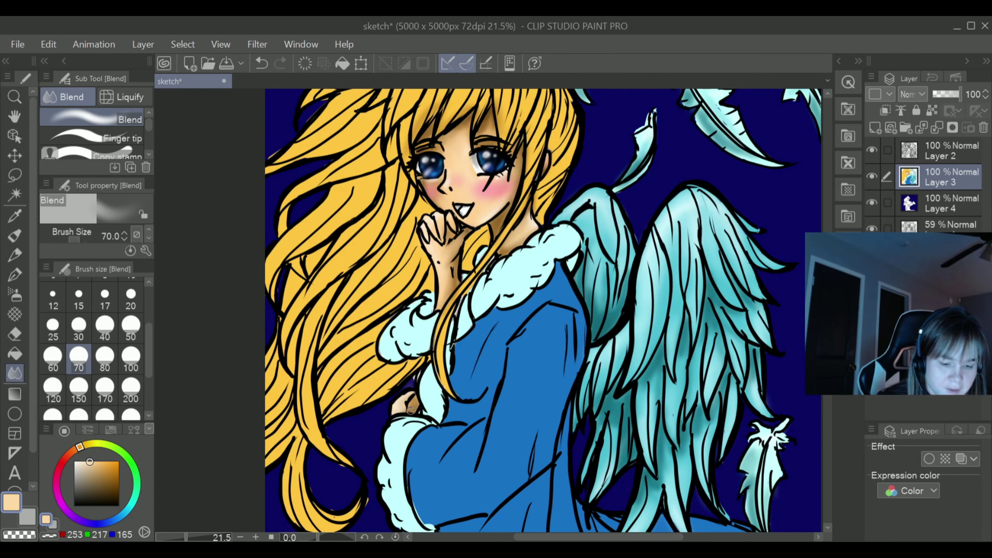
scroll(410, 409, up, 3)
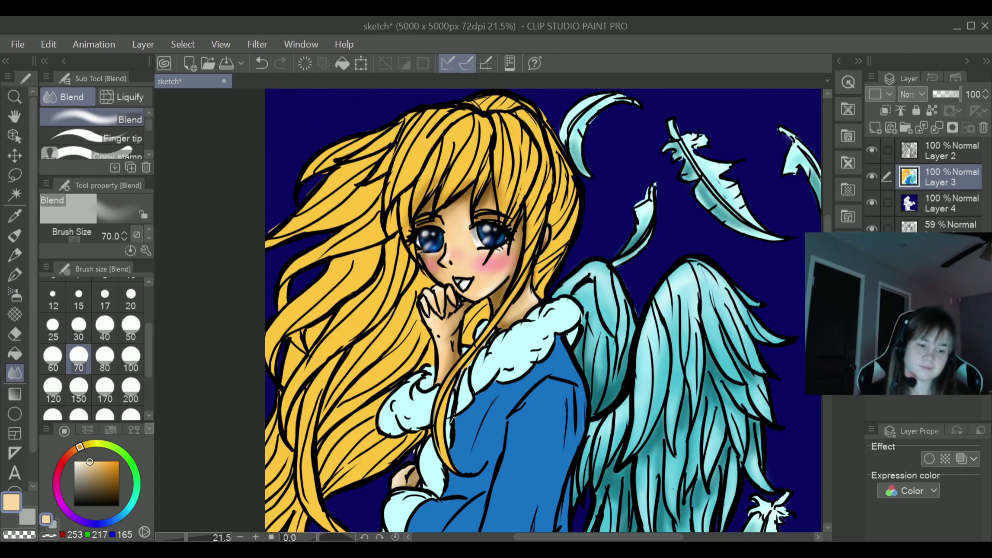
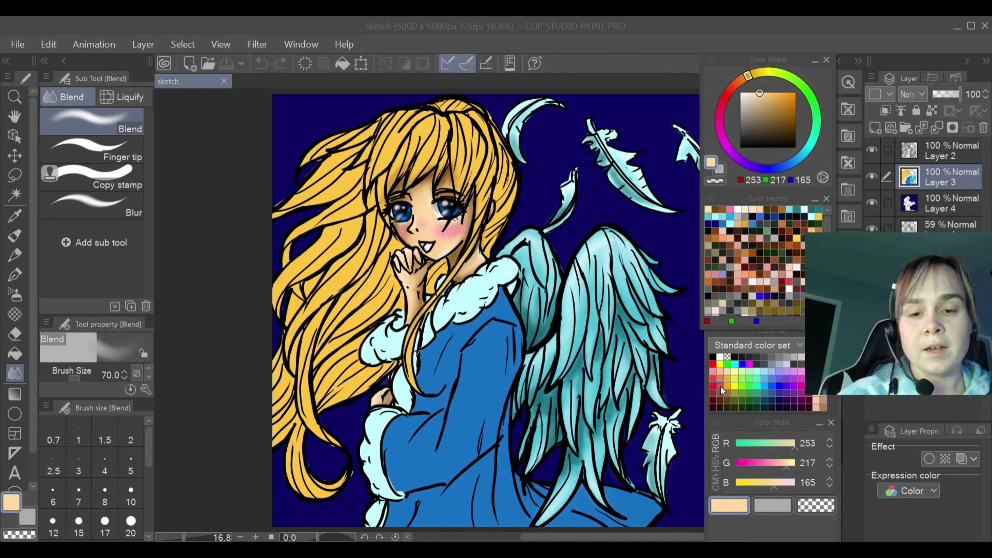
Shade the ends of the lower flowing hair strands with the Soft airbrush at size 150 in orange RGB 255, 88, 0
mouse_move(586, 531)
mouse_down()
mouse_move(584, 539)
mouse_move(539, 495)
mouse_up()
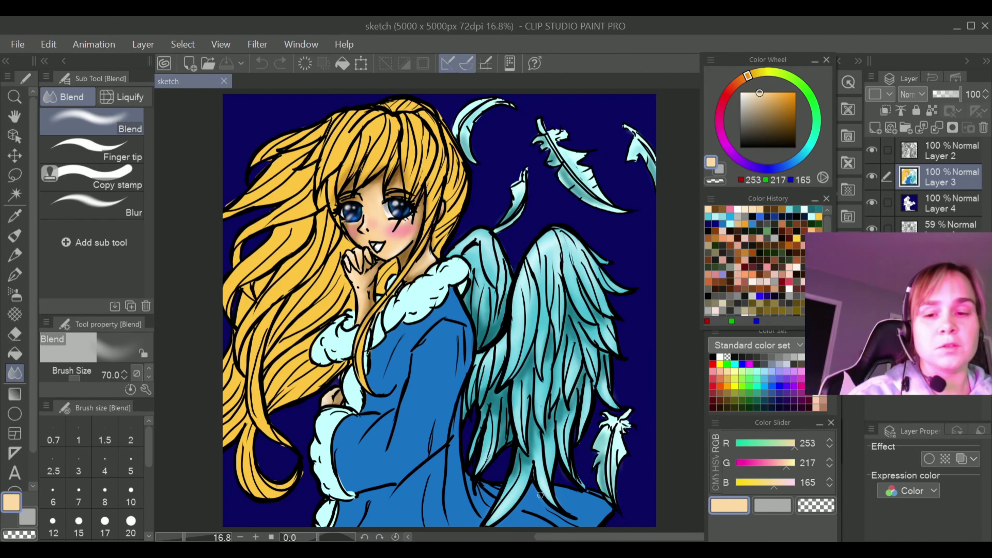
click(719, 386)
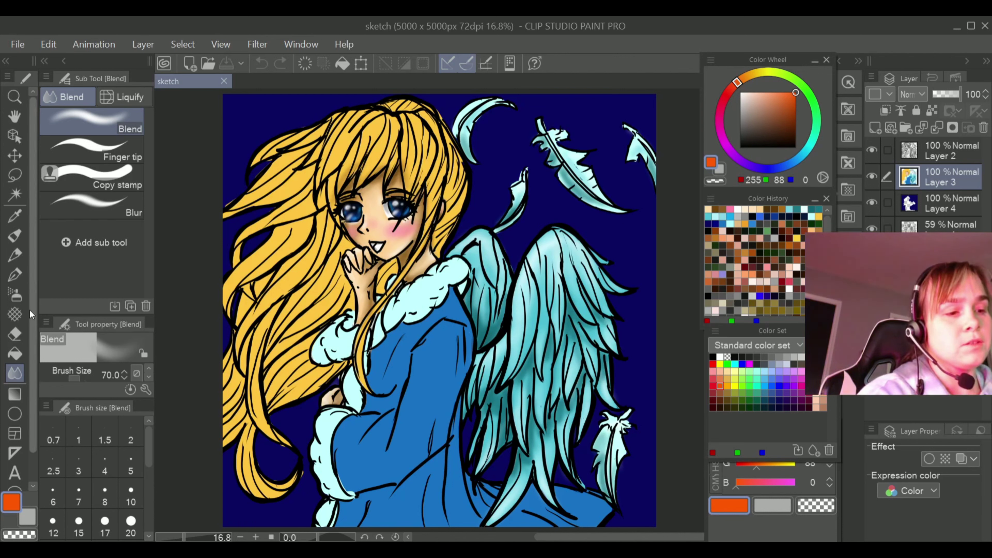
click(15, 294)
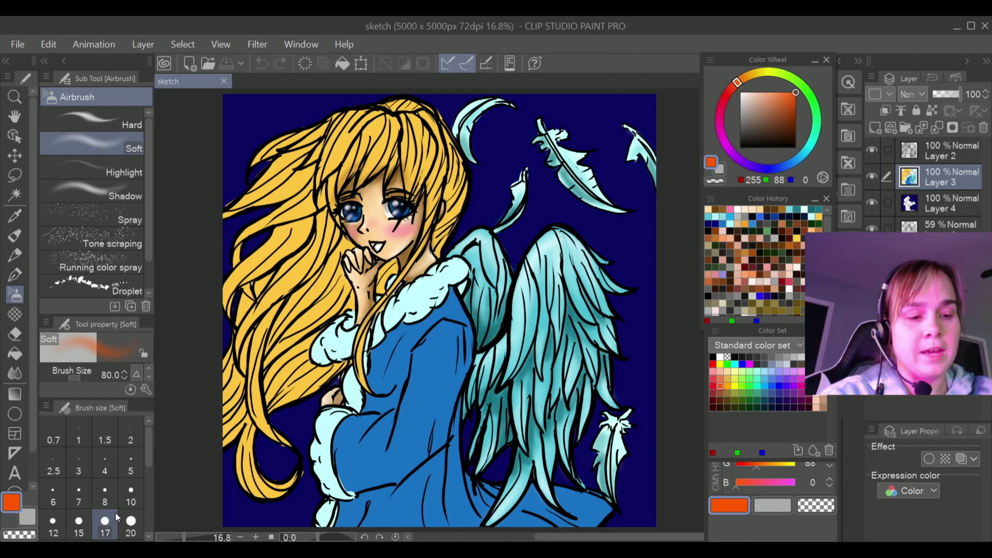
scroll(148, 458, down, 1)
scroll(144, 467, down, 1)
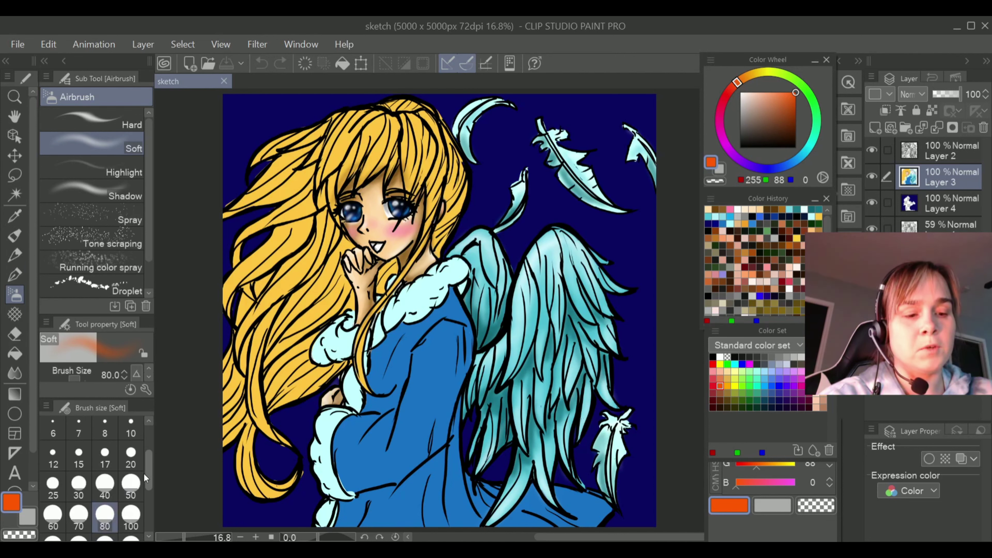
scroll(145, 476, down, 2)
click(80, 510)
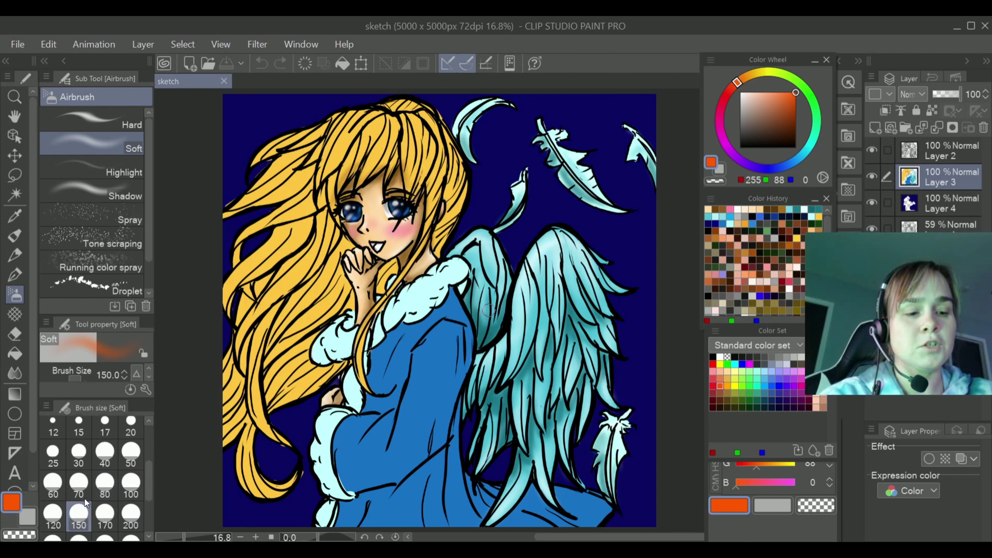
mouse_move(273, 395)
mouse_down()
mouse_move(293, 352)
mouse_move(262, 406)
mouse_move(289, 387)
mouse_move(270, 405)
mouse_move(285, 372)
mouse_move(254, 403)
mouse_move(266, 434)
mouse_move(250, 376)
mouse_move(257, 430)
mouse_up()
mouse_move(252, 371)
mouse_down()
mouse_move(252, 422)
mouse_move(245, 396)
mouse_move(217, 438)
mouse_up()
mouse_move(242, 405)
mouse_down()
mouse_move(225, 428)
mouse_move(250, 384)
mouse_move(220, 441)
mouse_move(242, 380)
mouse_move(224, 439)
mouse_up()
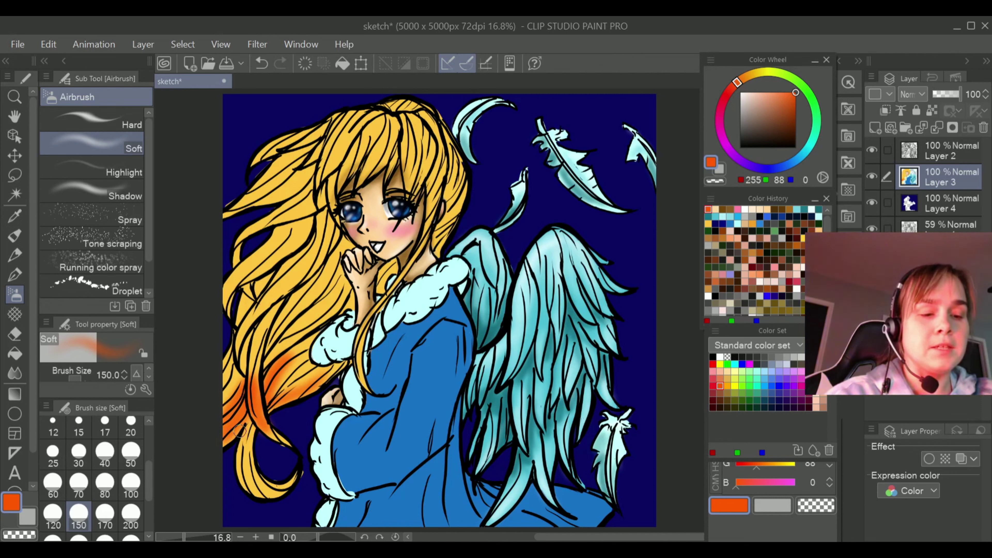
Airbrush orange at size 80 along the lower hair curl, the strands beside the raised sleeve and the hair around the neck
click(104, 485)
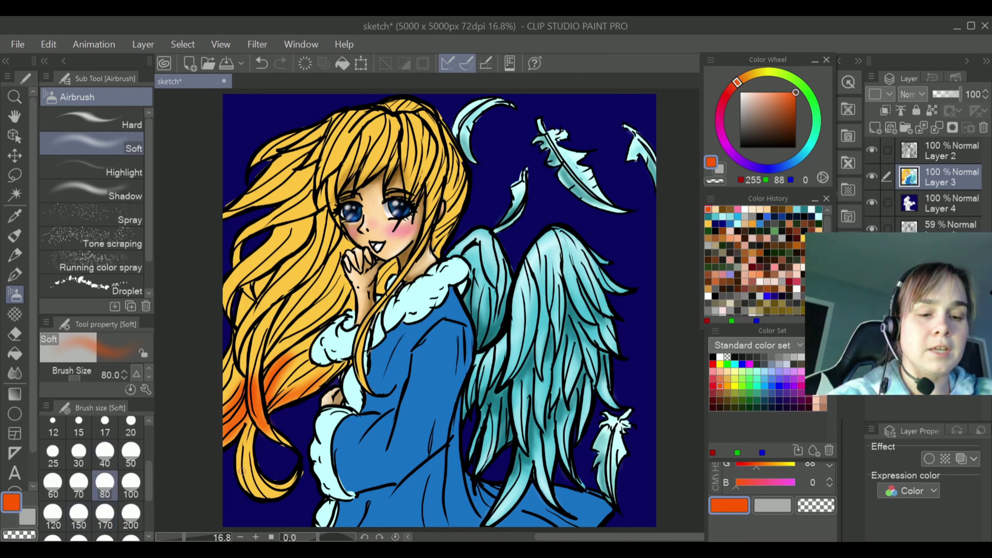
mouse_move(241, 463)
mouse_down()
mouse_move(259, 426)
mouse_move(244, 470)
mouse_move(248, 415)
mouse_move(249, 490)
mouse_move(244, 435)
mouse_move(259, 473)
mouse_move(247, 479)
mouse_move(252, 451)
mouse_move(268, 492)
mouse_move(254, 465)
mouse_up()
mouse_move(247, 364)
mouse_down()
mouse_move(243, 379)
mouse_move(250, 337)
mouse_up()
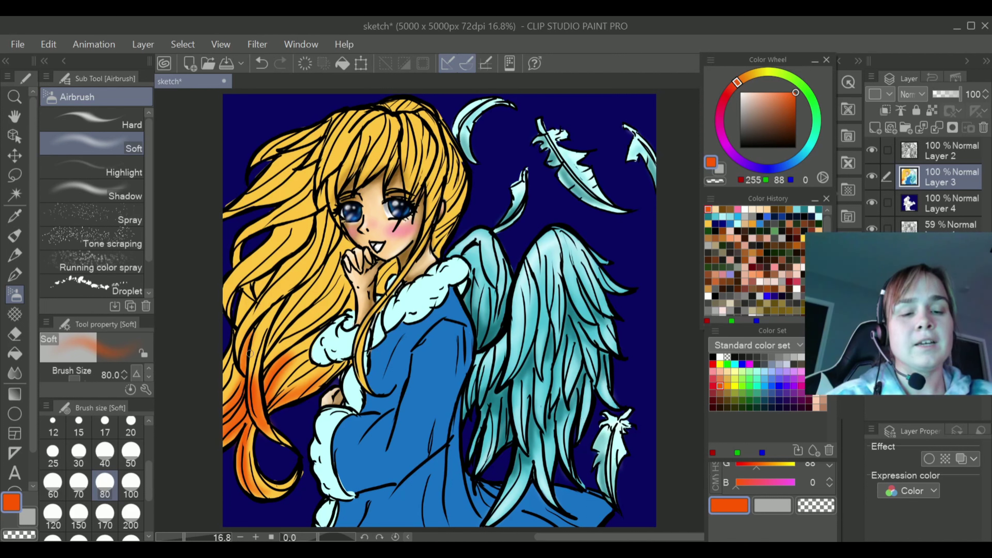
mouse_move(308, 346)
mouse_down()
mouse_move(278, 365)
mouse_move(314, 334)
mouse_move(290, 358)
mouse_move(282, 386)
mouse_move(313, 378)
mouse_move(304, 388)
mouse_move(350, 362)
mouse_move(311, 386)
mouse_move(345, 367)
mouse_move(310, 377)
mouse_move(339, 364)
mouse_move(300, 351)
mouse_move(307, 363)
mouse_move(308, 342)
mouse_move(319, 355)
mouse_move(309, 373)
mouse_up()
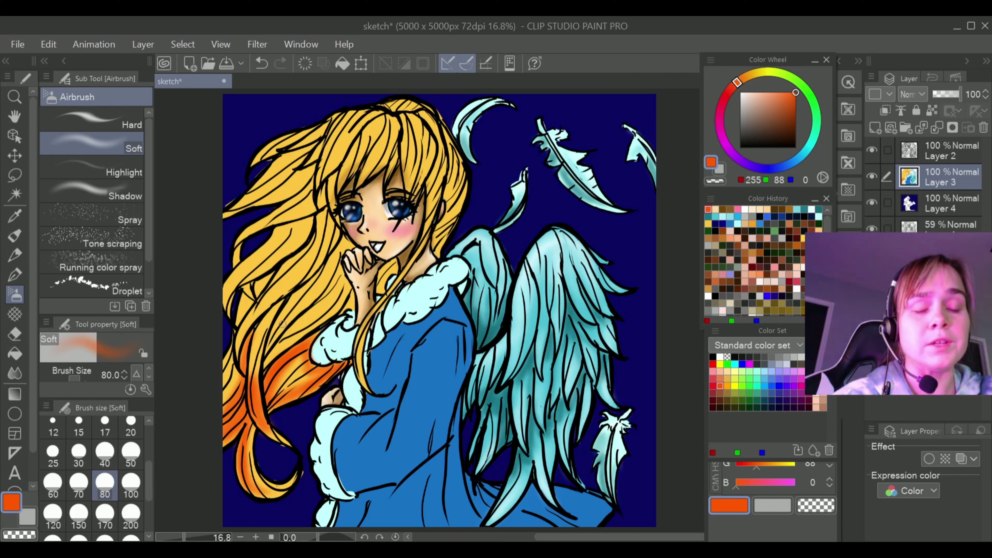
mouse_move(381, 281)
mouse_down()
mouse_move(381, 289)
mouse_move(384, 273)
mouse_move(438, 230)
mouse_move(439, 256)
mouse_move(453, 213)
mouse_up()
drag(440, 253, 438, 225)
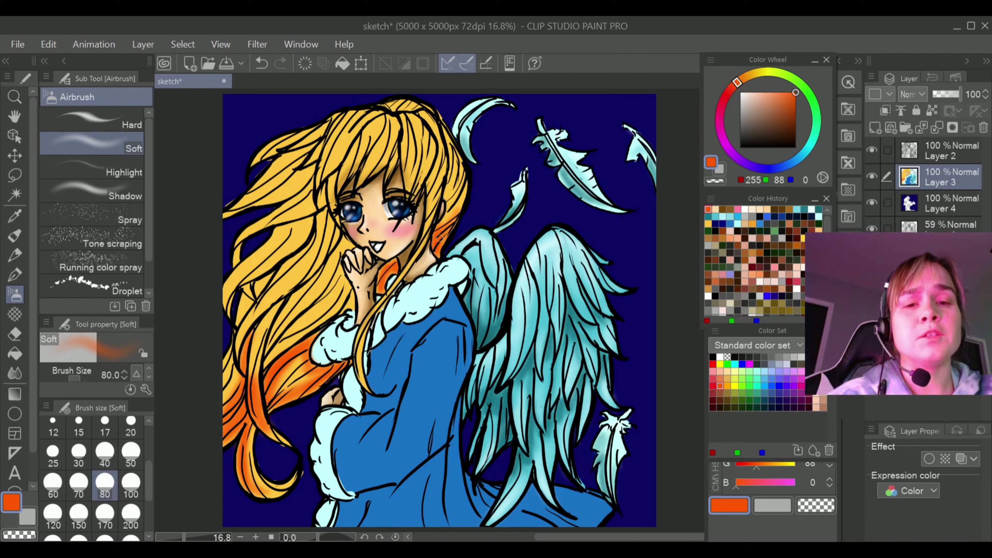
Airbrush orange RGB 255, 88, 0 at size 80 over the middle and outer flowing hair strands beside the face and raised arm
mouse_move(298, 314)
mouse_down()
mouse_move(263, 353)
mouse_move(318, 284)
mouse_move(265, 362)
mouse_move(316, 309)
mouse_move(266, 367)
mouse_move(330, 317)
mouse_up()
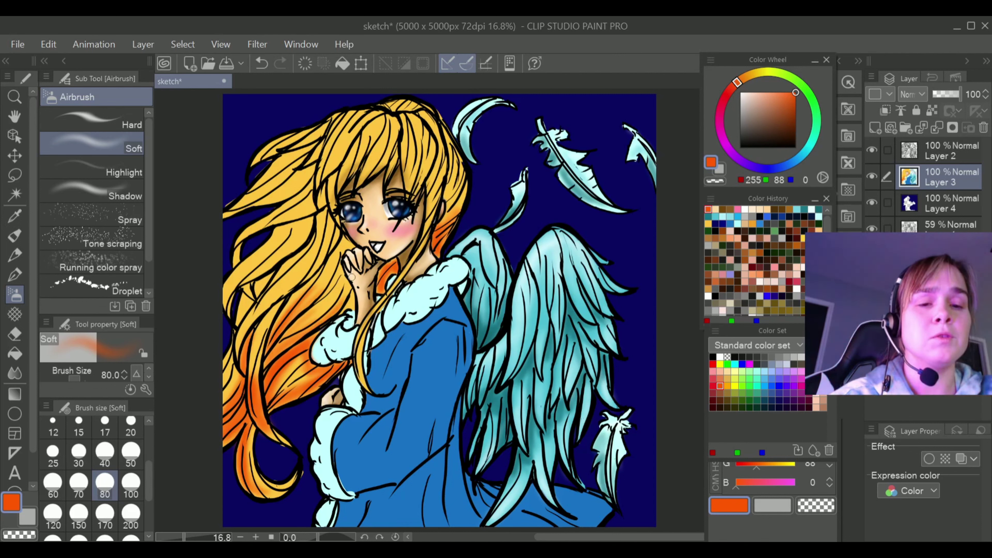
mouse_move(343, 239)
mouse_down()
mouse_move(325, 212)
mouse_move(336, 240)
mouse_move(322, 184)
mouse_move(324, 261)
mouse_move(338, 244)
mouse_move(308, 275)
mouse_move(339, 245)
mouse_move(284, 295)
mouse_move(340, 246)
mouse_move(297, 287)
mouse_move(340, 232)
mouse_move(314, 272)
mouse_move(341, 241)
mouse_up()
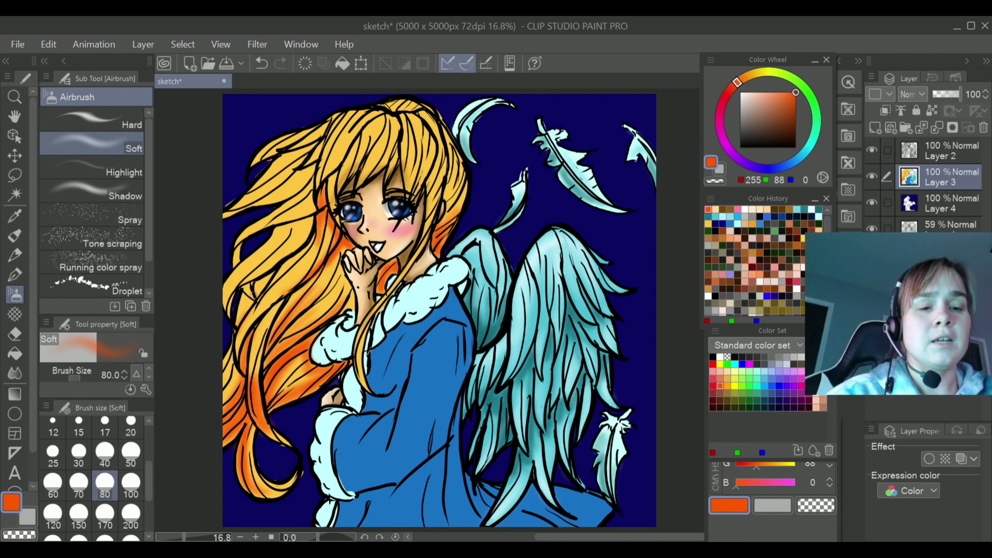
mouse_move(245, 310)
mouse_down()
mouse_move(235, 329)
mouse_move(278, 261)
mouse_up()
drag(236, 383, 217, 397)
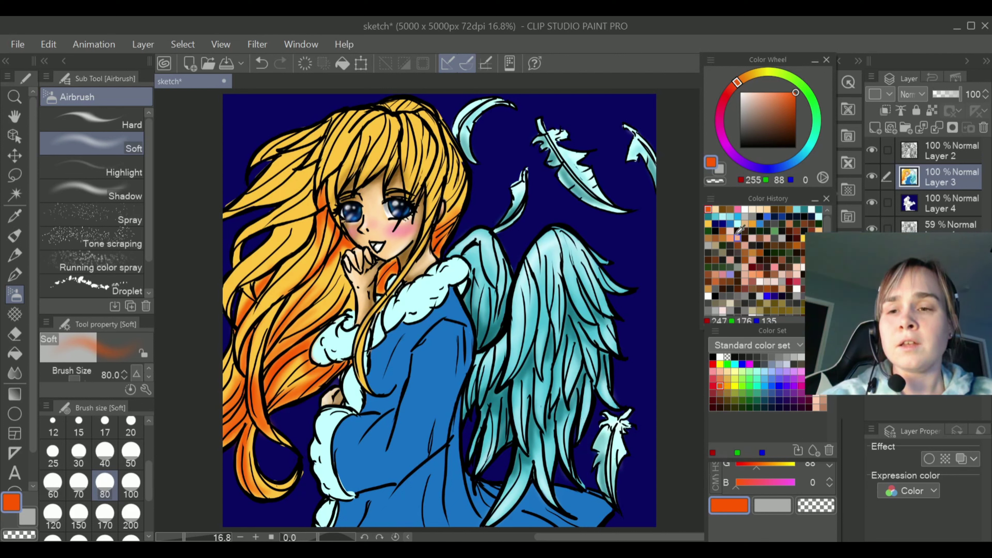
Deepen the lower and middle flowing hair strands with darker orange RGB 204, 70, 0, using the Soft airbrush at sizes 80 and 100
drag(793, 110, 814, 102)
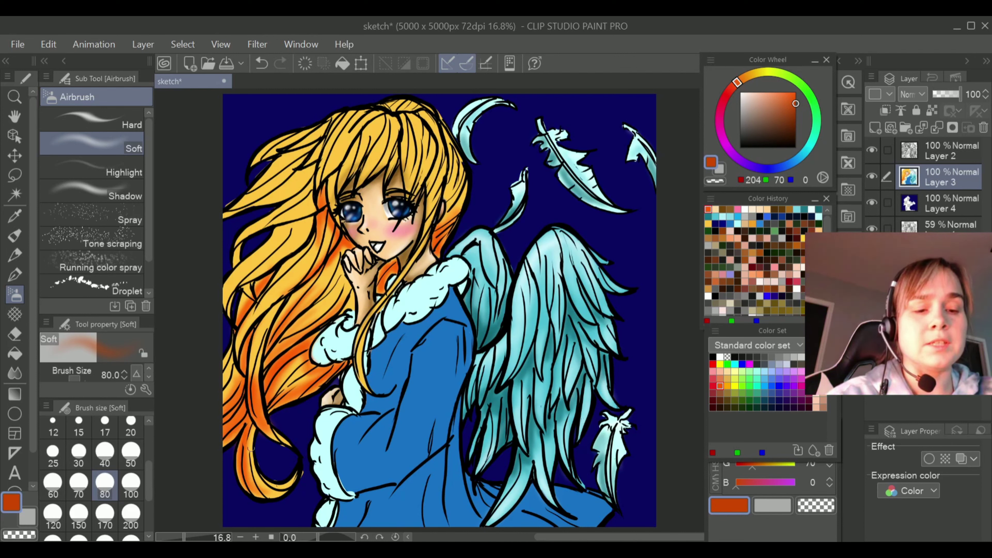
mouse_move(251, 418)
mouse_down()
mouse_move(252, 475)
mouse_move(253, 420)
mouse_move(252, 463)
mouse_move(241, 467)
mouse_move(249, 416)
mouse_move(226, 439)
mouse_move(249, 373)
mouse_up()
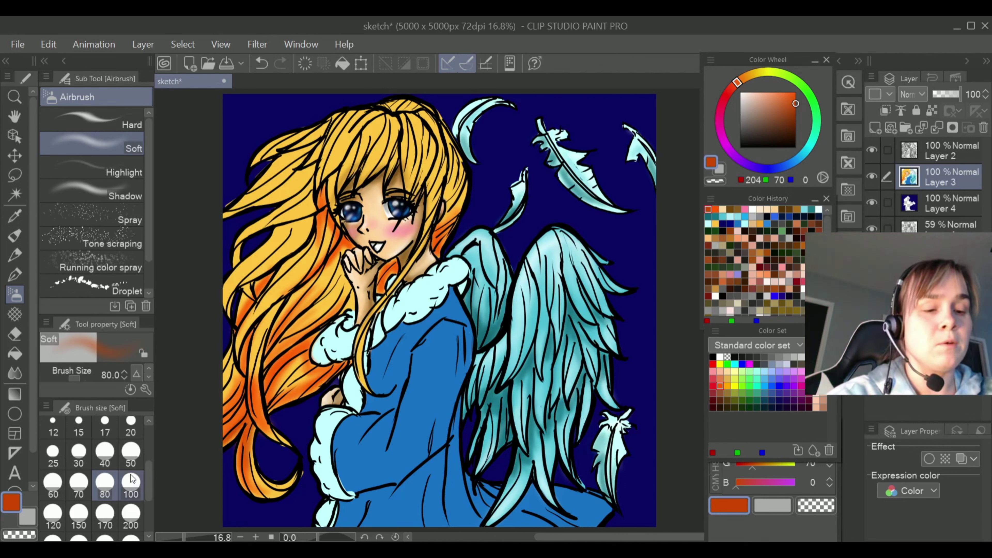
click(131, 485)
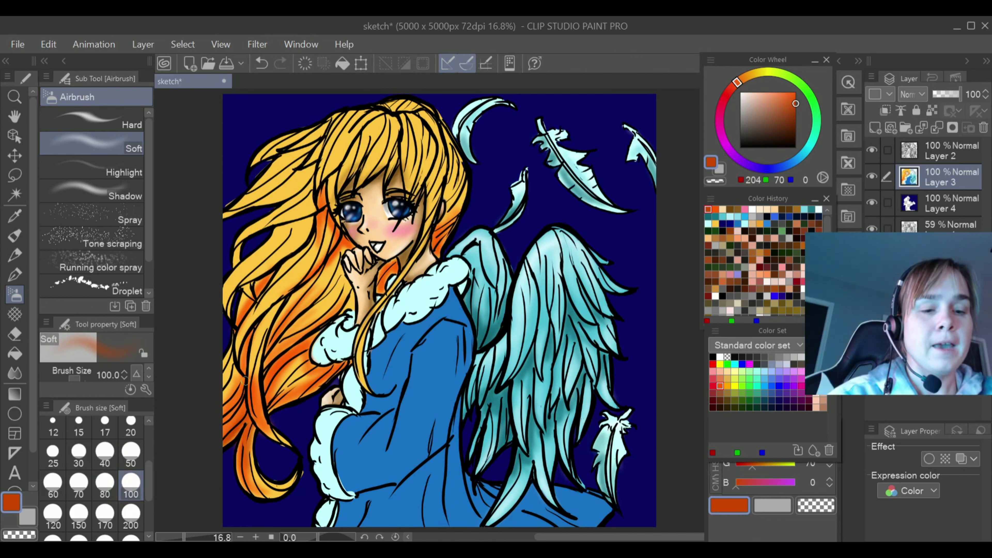
mouse_move(248, 349)
mouse_down()
mouse_move(250, 332)
mouse_move(239, 374)
mouse_move(261, 289)
mouse_up()
mouse_move(315, 215)
mouse_down()
mouse_move(312, 244)
mouse_move(301, 218)
mouse_move(278, 258)
mouse_move(313, 219)
mouse_move(288, 234)
mouse_move(278, 223)
mouse_move(298, 241)
mouse_move(273, 264)
mouse_up()
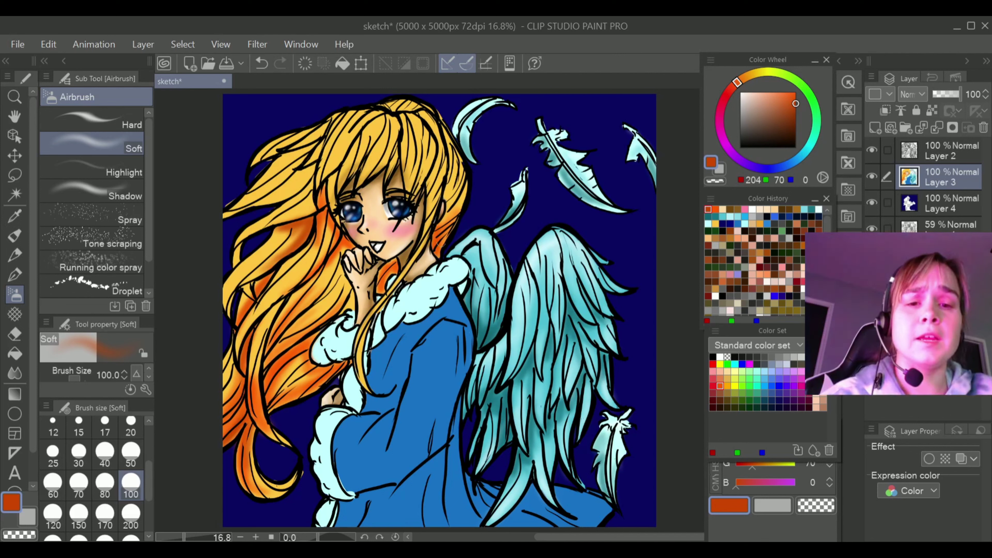
Add dark reddish-brown shadows in RGB 135, 54, 11 to the hair beside the raised sleeve and the lower strands
click(791, 118)
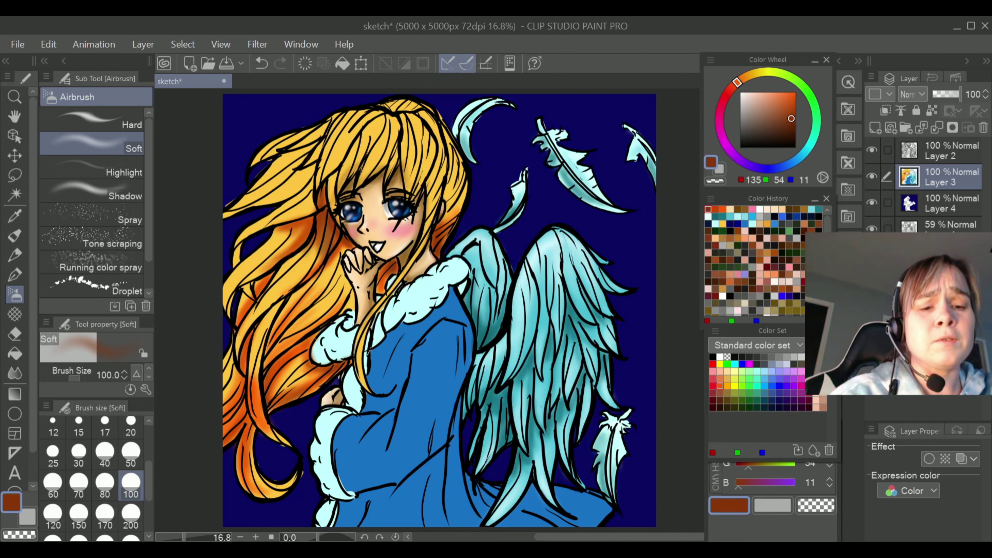
mouse_move(286, 330)
mouse_down()
mouse_move(279, 353)
mouse_move(302, 332)
mouse_move(270, 364)
mouse_move(332, 316)
mouse_move(297, 343)
mouse_move(275, 344)
mouse_move(318, 289)
mouse_move(266, 357)
mouse_move(305, 305)
mouse_move(270, 359)
mouse_move(344, 302)
mouse_up()
mouse_move(249, 374)
mouse_down()
mouse_move(249, 421)
mouse_move(234, 434)
mouse_move(246, 368)
mouse_up()
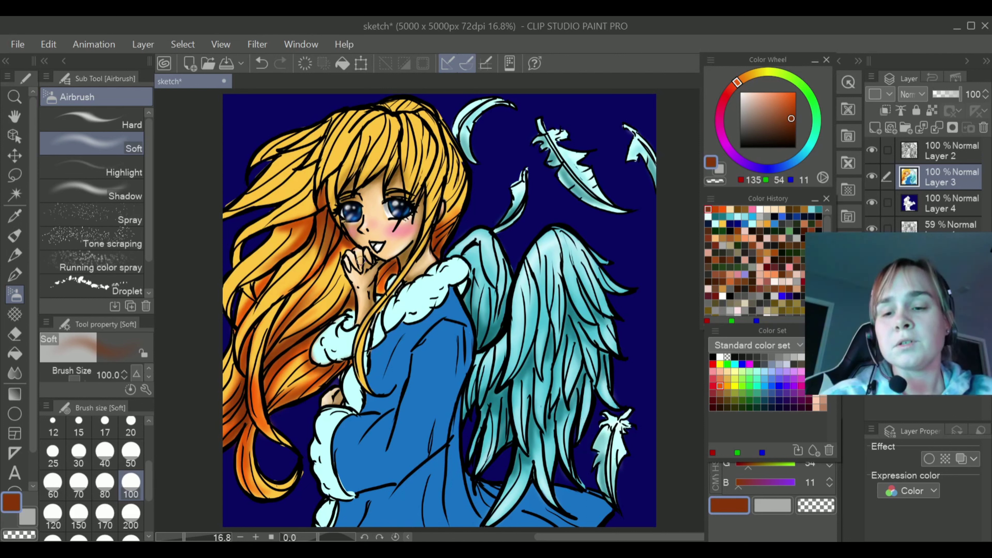
Shade the flowing strands, crown, fringe and hair behind the face at size 100 in oranges RGB 255, 88, 0 and 255, 165, 0
click(720, 386)
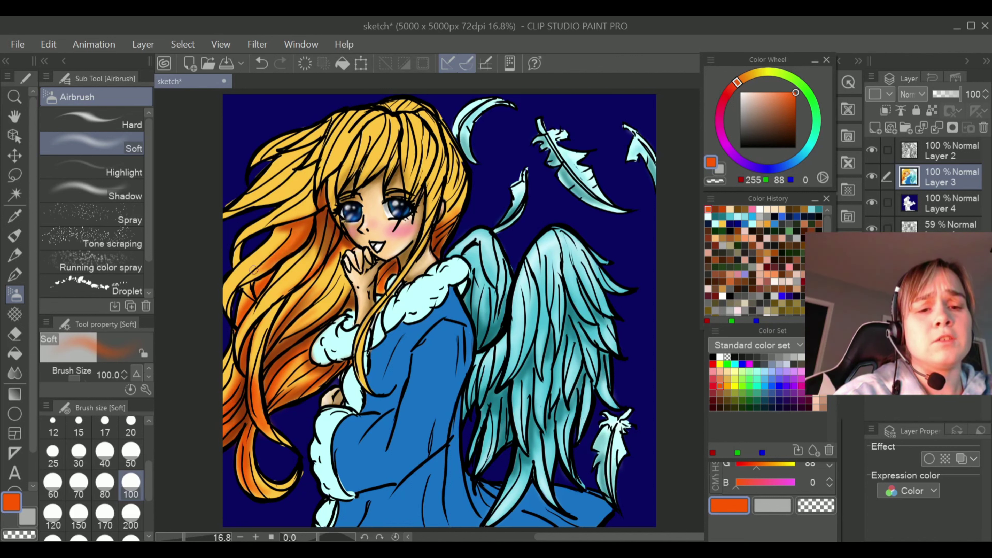
mouse_move(326, 244)
mouse_down()
mouse_move(298, 284)
mouse_move(298, 274)
mouse_move(308, 277)
mouse_move(252, 320)
mouse_move(309, 258)
mouse_up()
drag(278, 351, 337, 296)
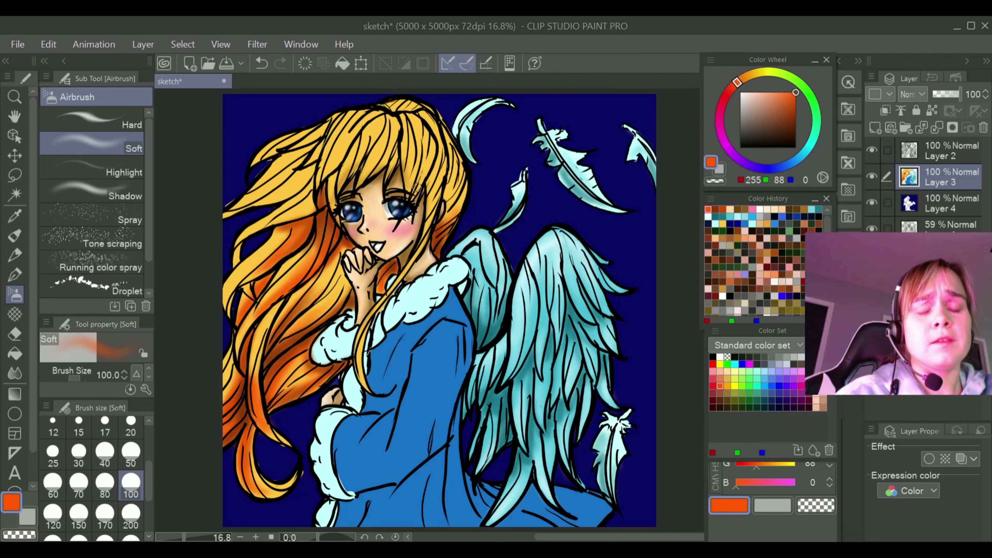
mouse_move(449, 220)
mouse_down()
mouse_move(469, 178)
mouse_move(462, 194)
mouse_move(450, 181)
mouse_move(449, 215)
mouse_move(447, 155)
mouse_move(440, 177)
mouse_move(435, 143)
mouse_move(430, 213)
mouse_up()
mouse_move(359, 152)
mouse_down()
mouse_move(346, 137)
mouse_move(381, 113)
mouse_move(334, 164)
mouse_move(360, 128)
mouse_move(399, 103)
mouse_move(442, 101)
mouse_up()
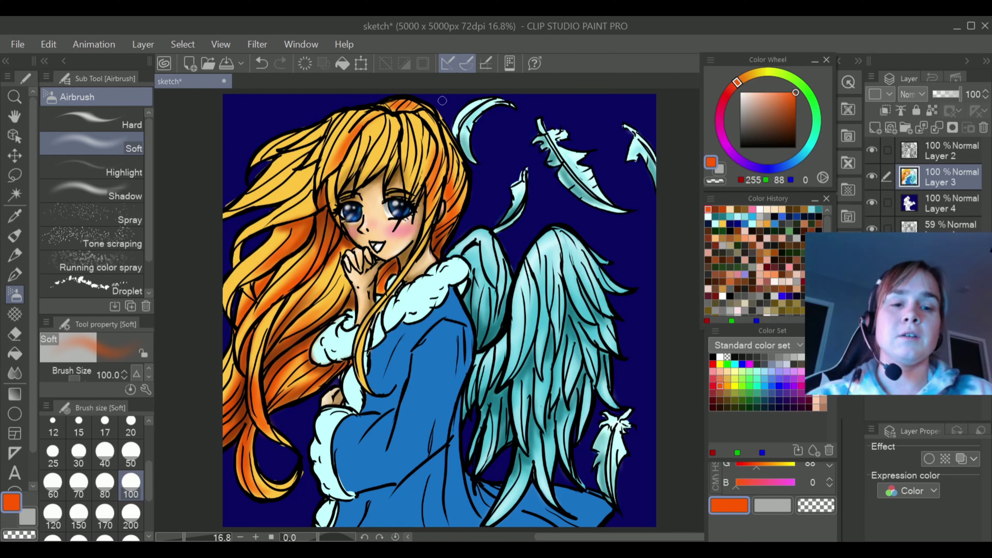
mouse_move(310, 201)
mouse_down()
mouse_move(296, 215)
mouse_move(318, 206)
mouse_move(288, 217)
mouse_move(314, 188)
mouse_move(288, 219)
mouse_move(313, 201)
mouse_move(305, 193)
mouse_move(318, 168)
mouse_move(299, 198)
mouse_move(314, 168)
mouse_move(270, 197)
mouse_move(313, 162)
mouse_move(312, 183)
mouse_move(280, 200)
mouse_up()
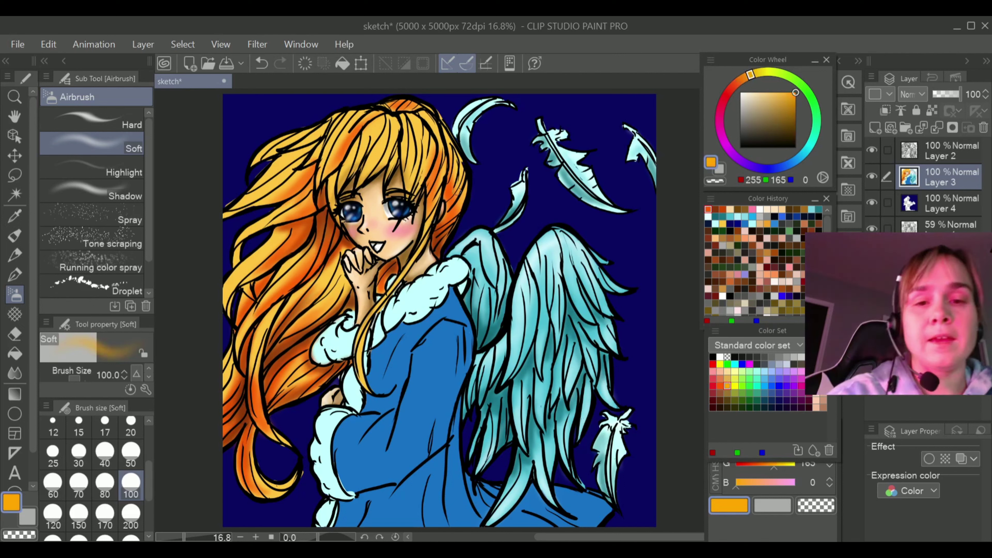
mouse_move(458, 200)
mouse_down()
mouse_move(457, 174)
mouse_move(451, 190)
mouse_move(415, 174)
mouse_move(436, 146)
mouse_move(414, 183)
mouse_move(428, 146)
mouse_up()
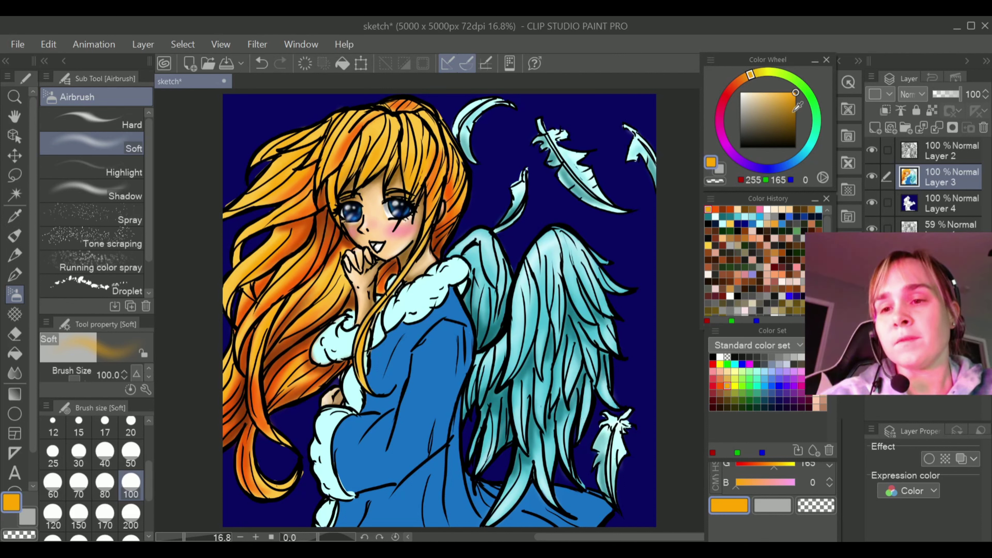
Airbrush golden-brown shadows in RGB 139, 92, 6 at size 100 over the flowing strands and the hair beside the face
alt+click(435, 235)
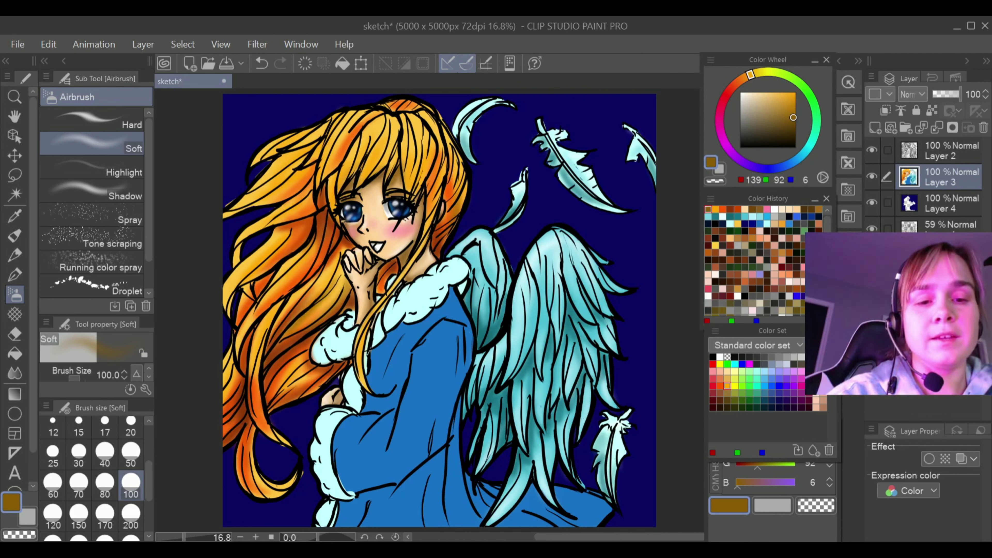
mouse_move(309, 319)
mouse_down()
mouse_move(336, 270)
mouse_move(284, 298)
mouse_move(318, 303)
mouse_move(337, 266)
mouse_up()
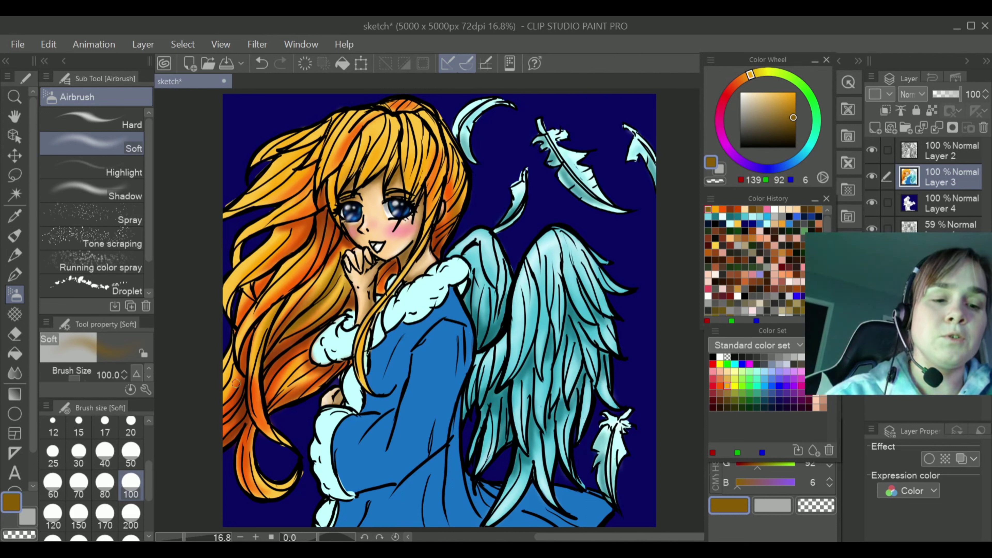
mouse_move(238, 382)
mouse_down()
mouse_move(233, 395)
mouse_move(231, 379)
mouse_up()
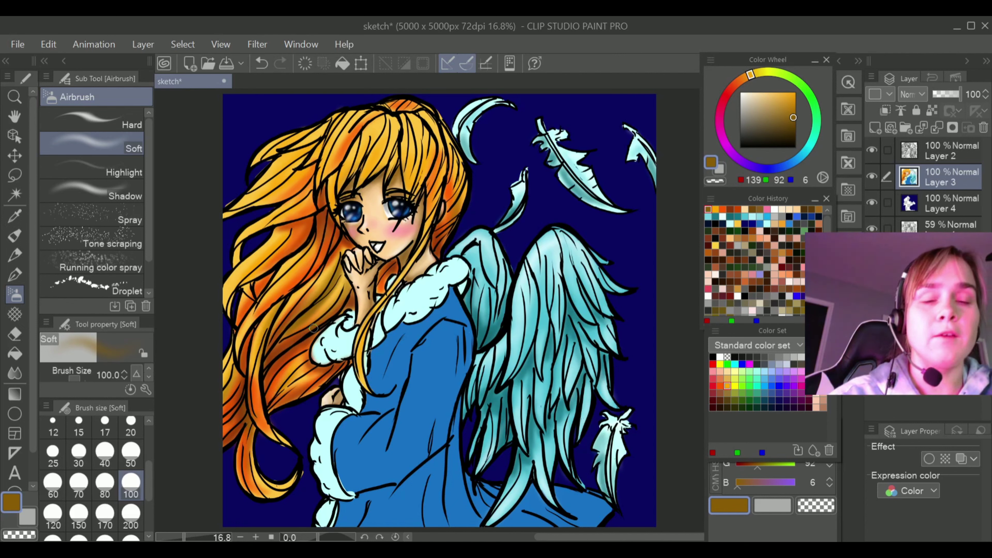
drag(319, 236, 266, 296)
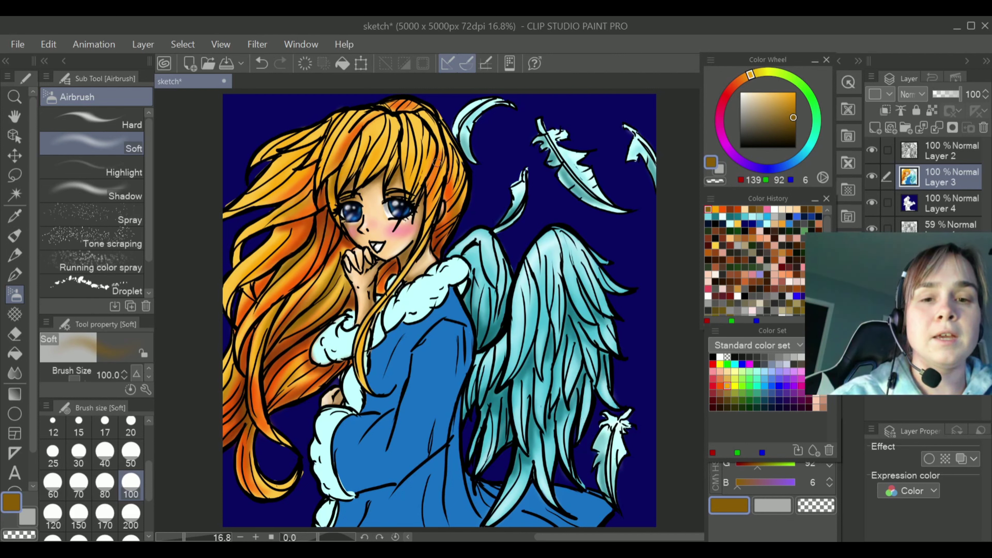
mouse_move(437, 163)
mouse_down()
mouse_move(428, 185)
mouse_move(438, 144)
mouse_move(425, 191)
mouse_move(454, 156)
mouse_move(447, 211)
mouse_up()
mouse_move(343, 289)
mouse_down()
mouse_move(339, 250)
mouse_move(348, 290)
mouse_up()
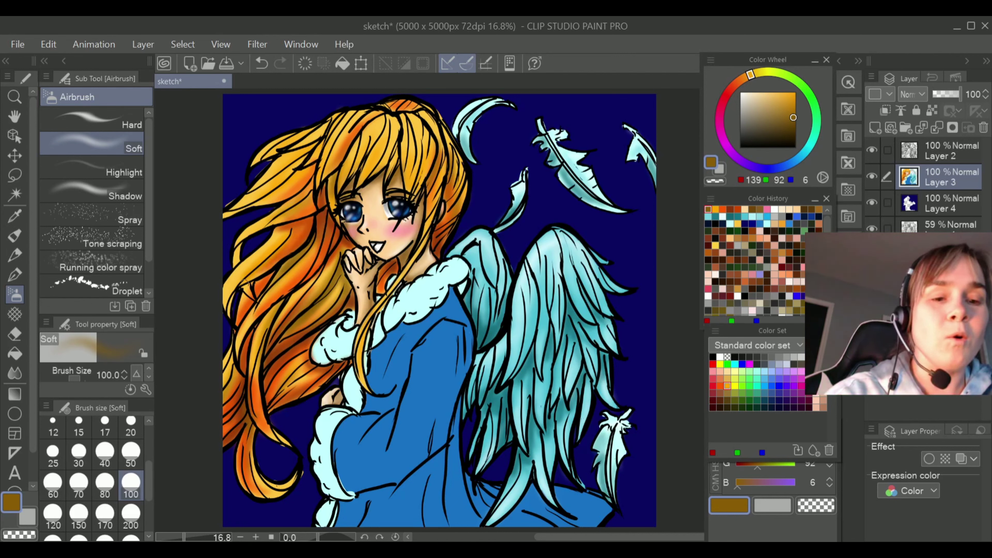
mouse_move(247, 280)
mouse_down()
mouse_move(234, 319)
mouse_move(236, 252)
mouse_move(239, 274)
mouse_move(270, 281)
mouse_up()
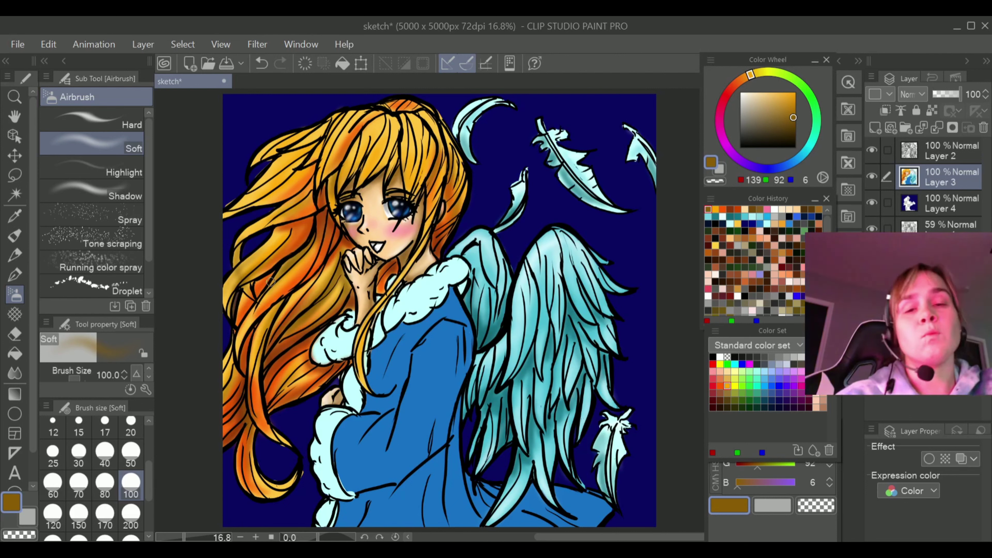
mouse_move(230, 214)
mouse_down()
mouse_move(273, 202)
mouse_move(278, 192)
mouse_move(242, 205)
mouse_move(265, 199)
mouse_move(312, 147)
mouse_move(276, 183)
mouse_move(307, 146)
mouse_move(285, 166)
mouse_up()
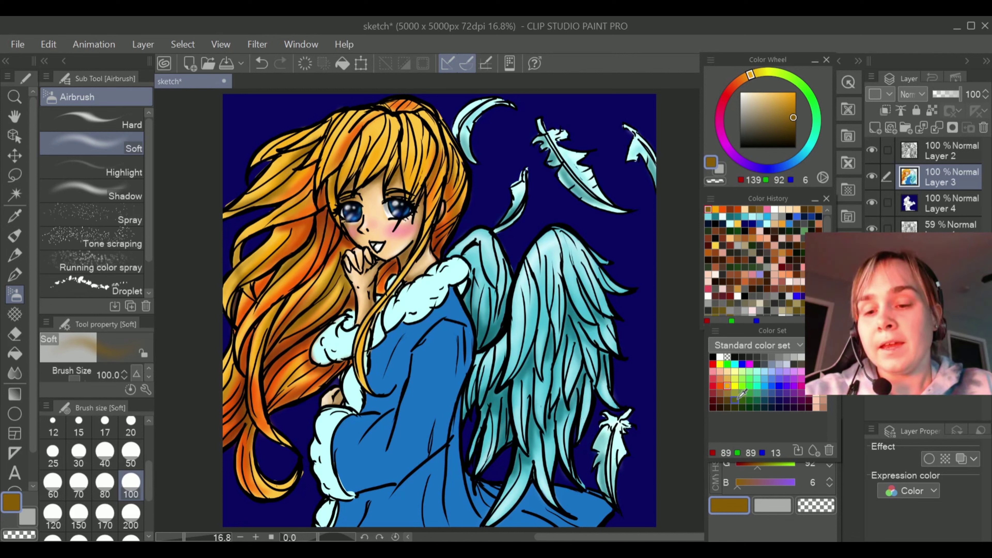
Brighten the upper flowing strands, fringe and crown with yellow-orange RGB 255, 184, 0 and orange 255, 145, 0
click(727, 386)
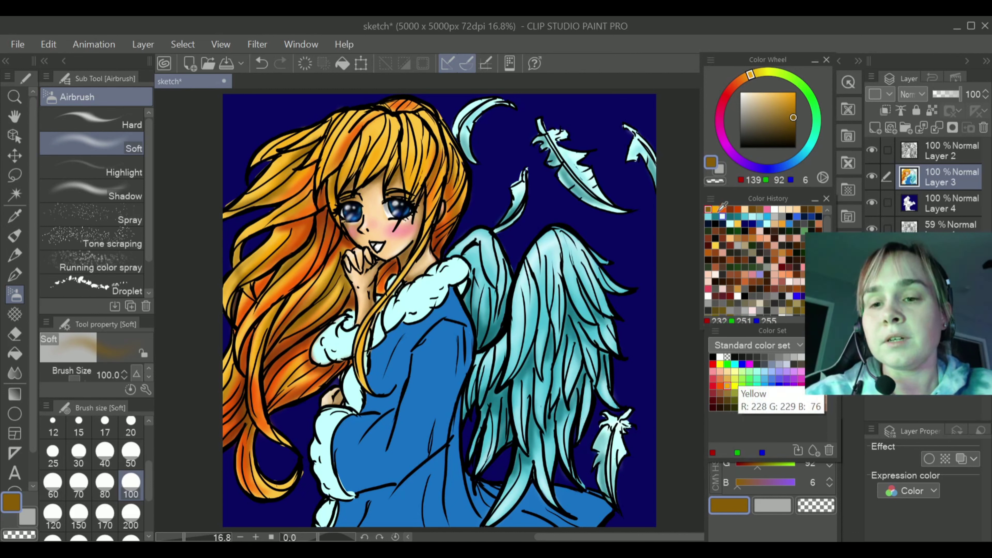
click(761, 75)
drag(762, 74, 754, 74)
drag(282, 153, 277, 161)
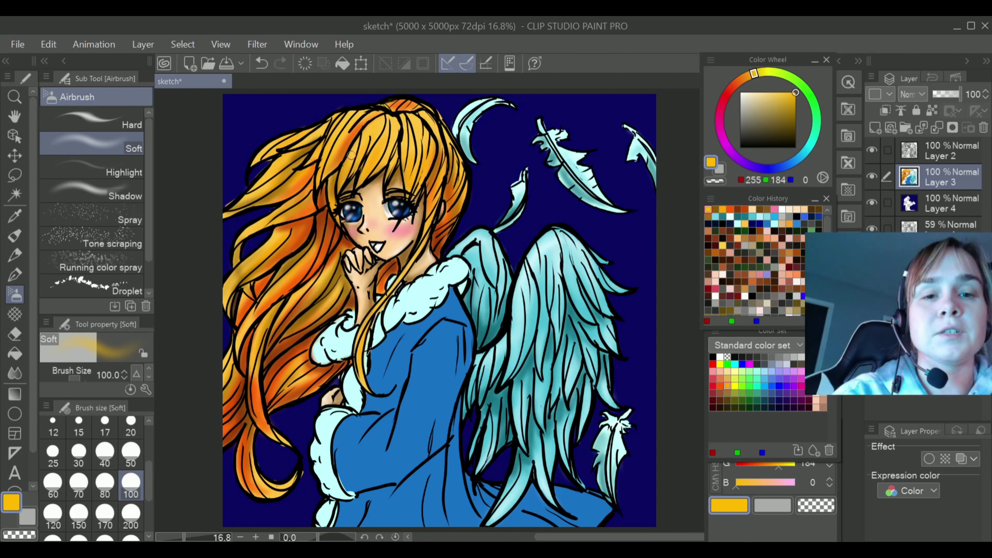
drag(754, 73, 746, 77)
drag(380, 148, 368, 126)
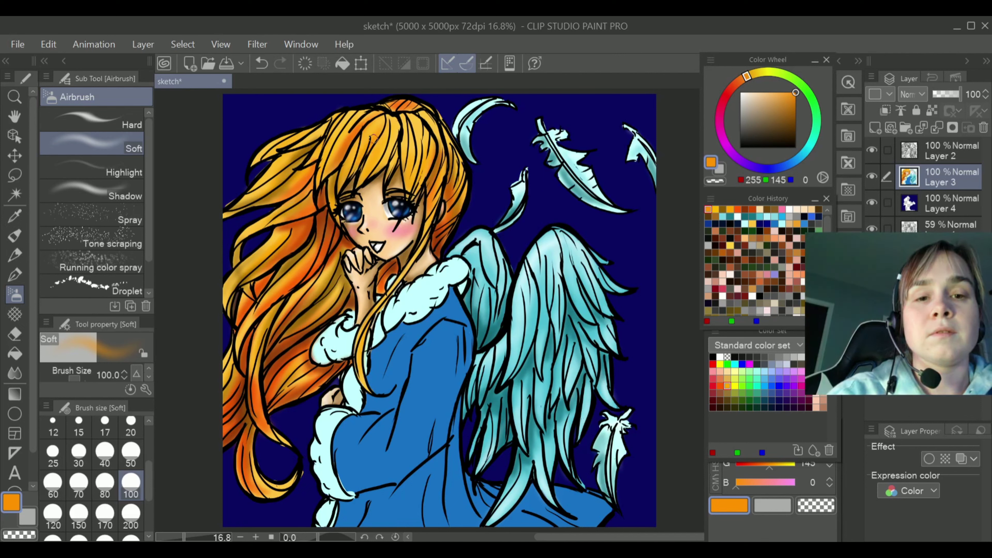
drag(405, 132, 405, 126)
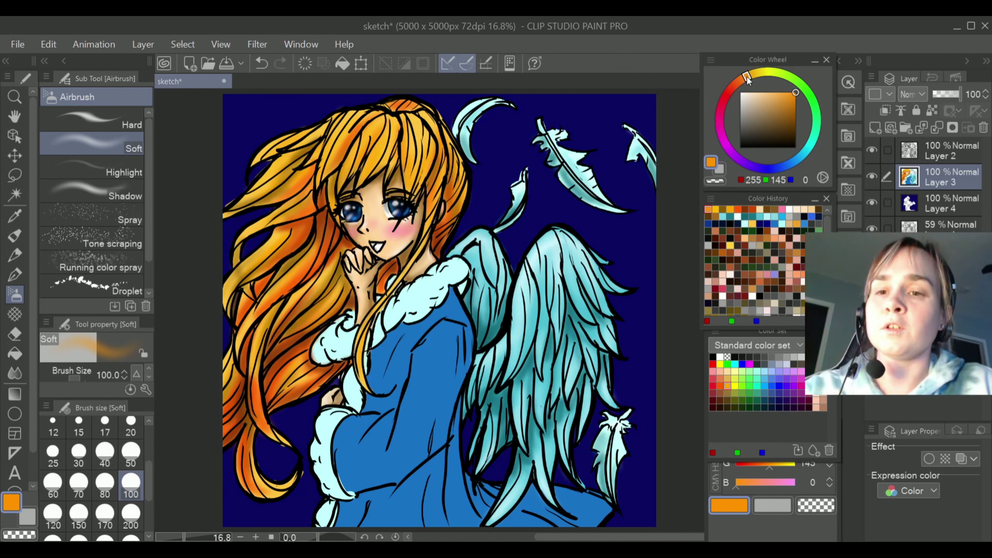
Add red-orange shading to the flowing strands beside the face and arm in RGB 239, 85, 28 and 204, 66, 14
mouse_move(744, 78)
mouse_down()
mouse_move(738, 86)
mouse_move(744, 77)
mouse_move(737, 82)
mouse_move(789, 96)
mouse_up()
click(790, 95)
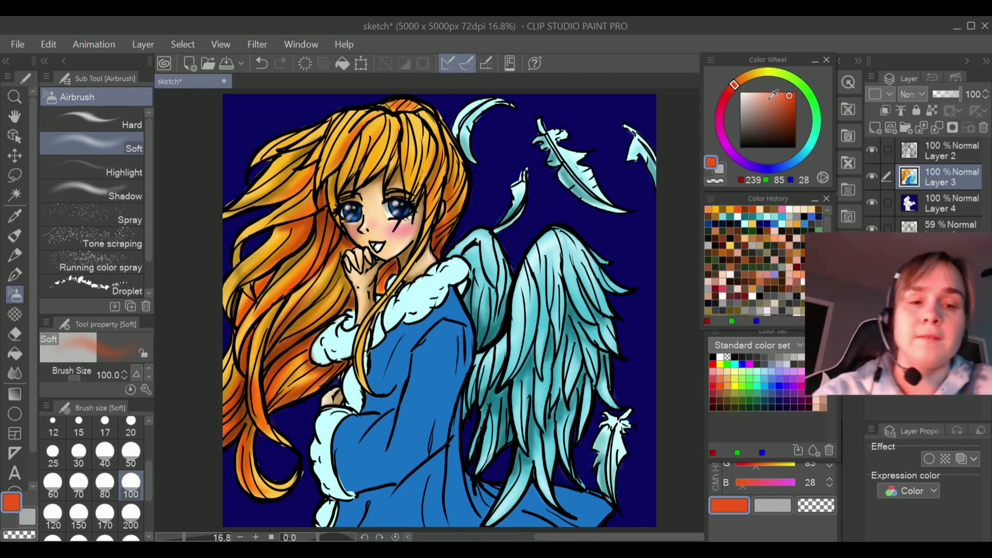
click(332, 219)
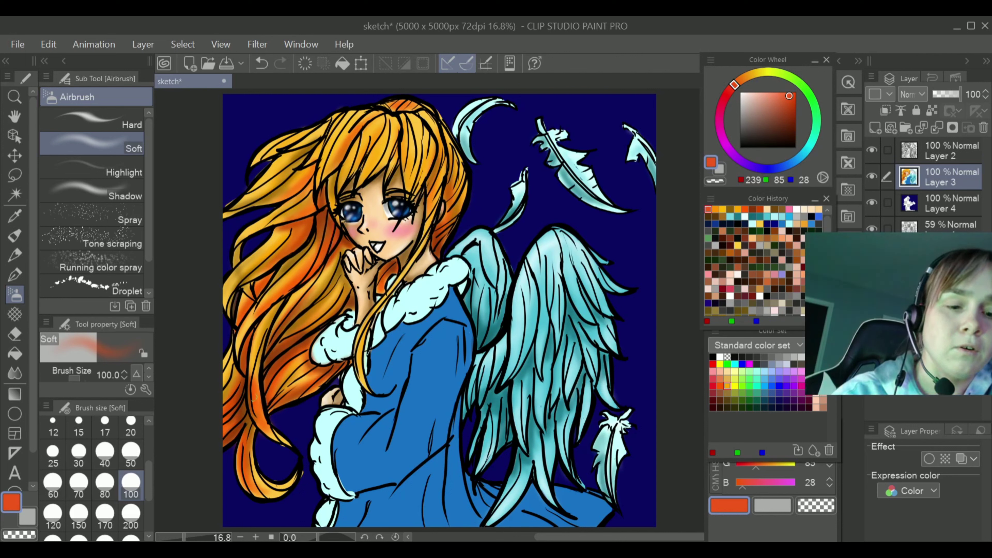
drag(790, 96, 792, 104)
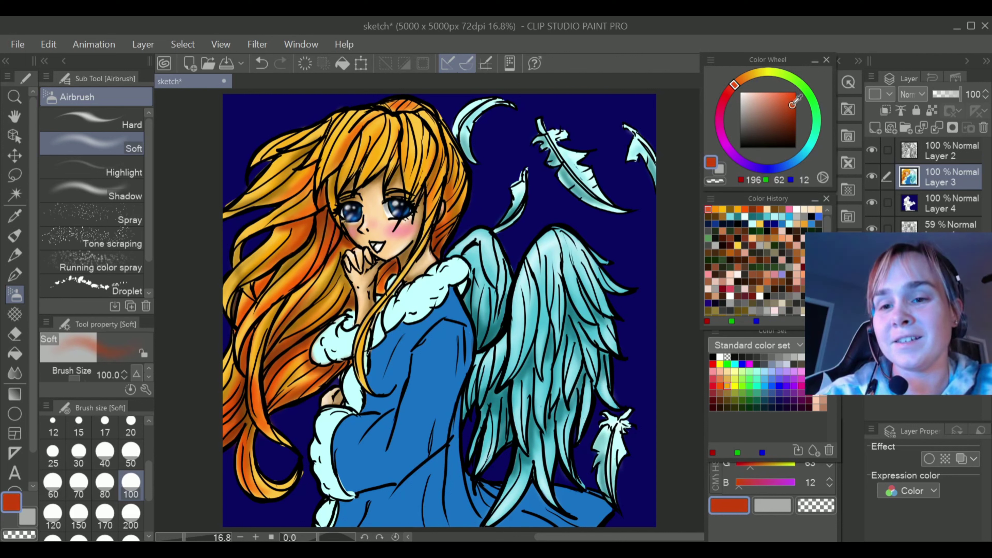
click(243, 376)
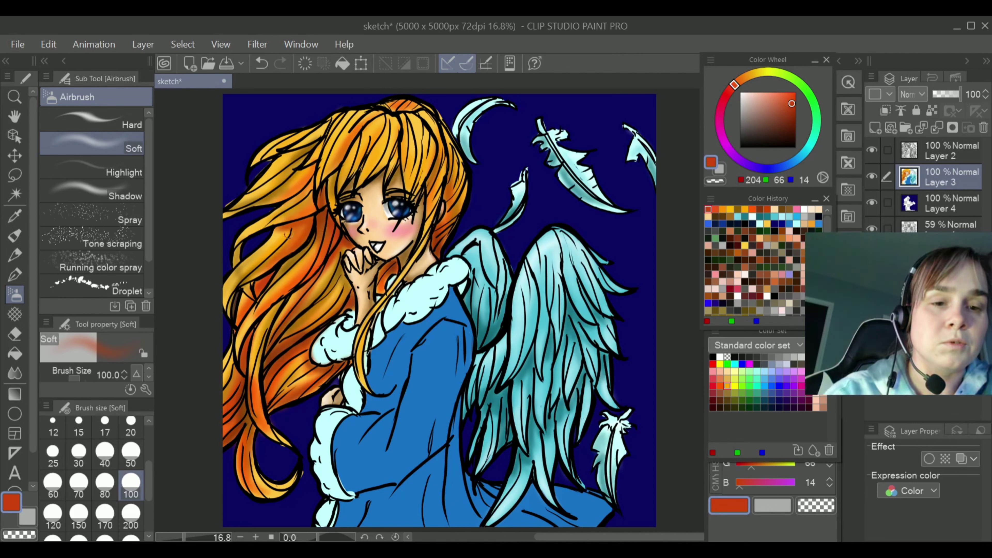
mouse_move(307, 216)
mouse_down()
mouse_move(243, 284)
mouse_move(285, 231)
mouse_up()
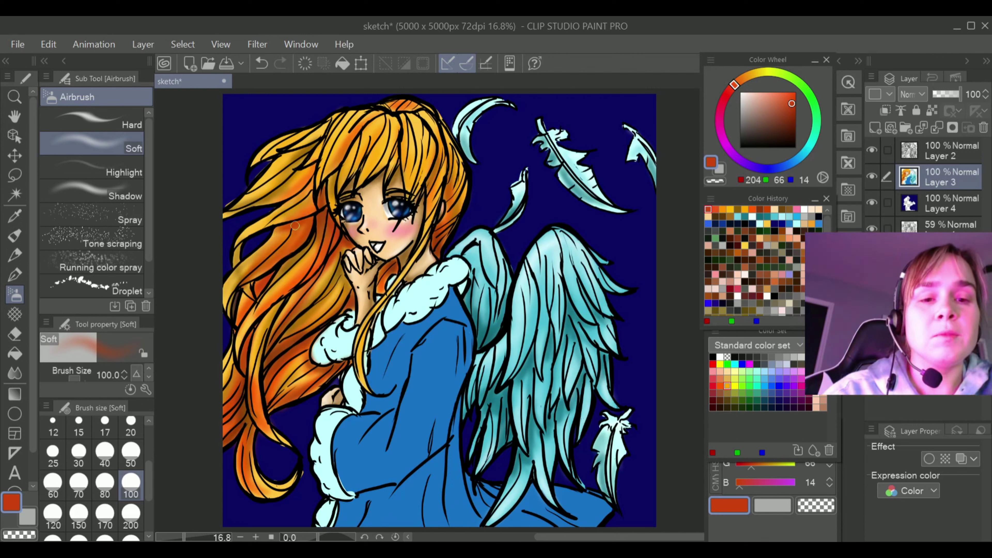
mouse_move(324, 298)
mouse_down()
mouse_move(296, 311)
mouse_move(346, 270)
mouse_up()
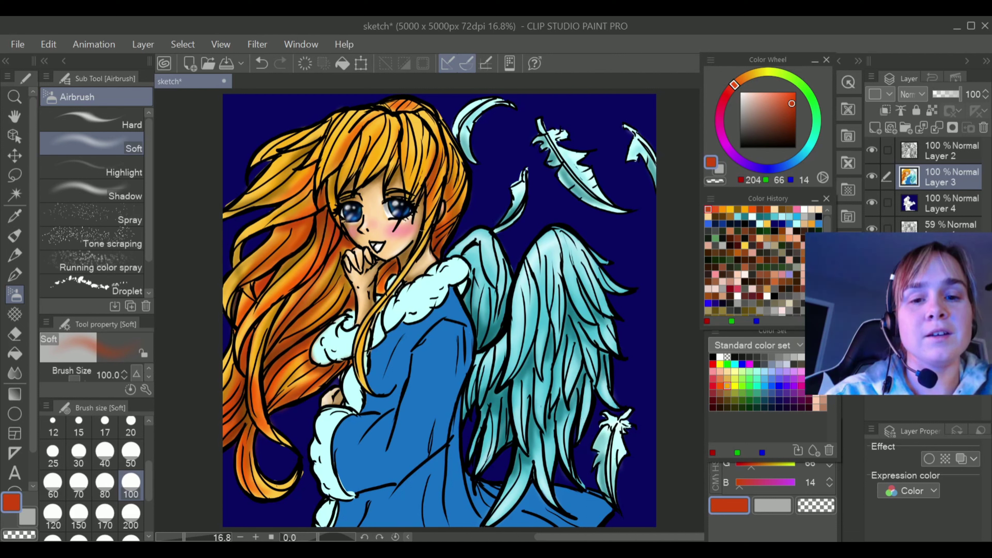
Shade the thin strand hanging over the coat, the hair beside the forehead and the crown in red-orange RGB 204, 66, 14
mouse_move(370, 325)
mouse_down()
mouse_move(357, 366)
mouse_move(370, 348)
mouse_up()
mouse_move(366, 389)
mouse_down()
mouse_move(365, 328)
mouse_move(365, 374)
mouse_up()
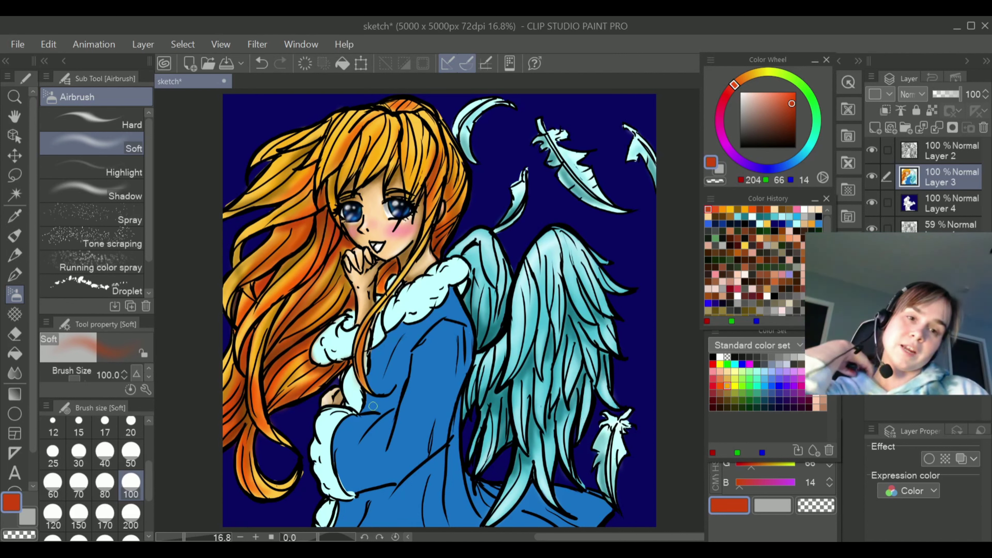
drag(403, 125, 402, 150)
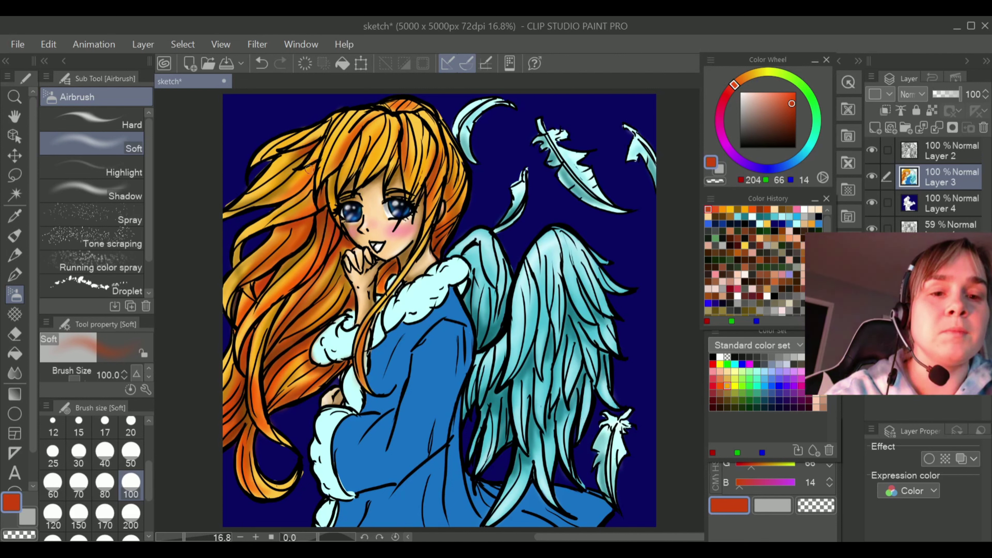
mouse_move(309, 169)
mouse_down()
mouse_move(292, 184)
mouse_move(315, 141)
mouse_move(300, 168)
mouse_move(312, 176)
mouse_move(303, 185)
mouse_move(314, 217)
mouse_move(324, 178)
mouse_up()
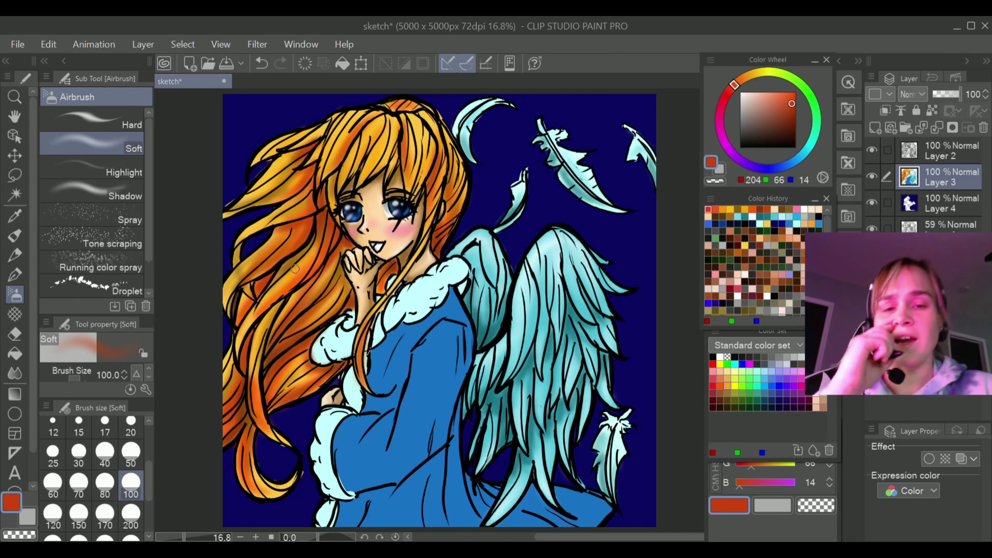
mouse_move(404, 121)
mouse_down()
mouse_move(397, 147)
mouse_move(403, 118)
mouse_move(396, 163)
mouse_move(402, 116)
mouse_move(396, 162)
mouse_move(388, 105)
mouse_move(418, 107)
mouse_up()
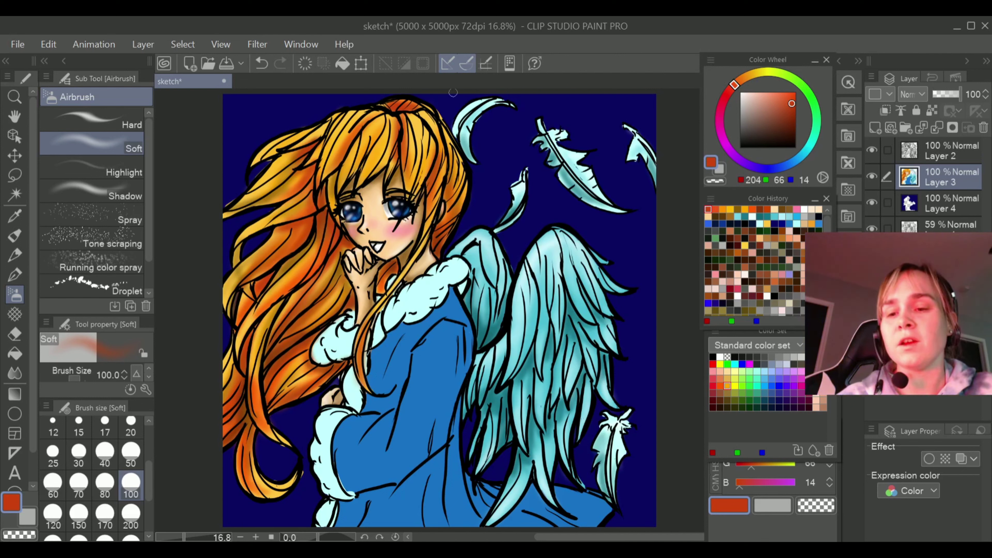
Airbrush light yellow highlights in RGB 255, 221, 66 on the fringe and down the flowing strands
click(756, 74)
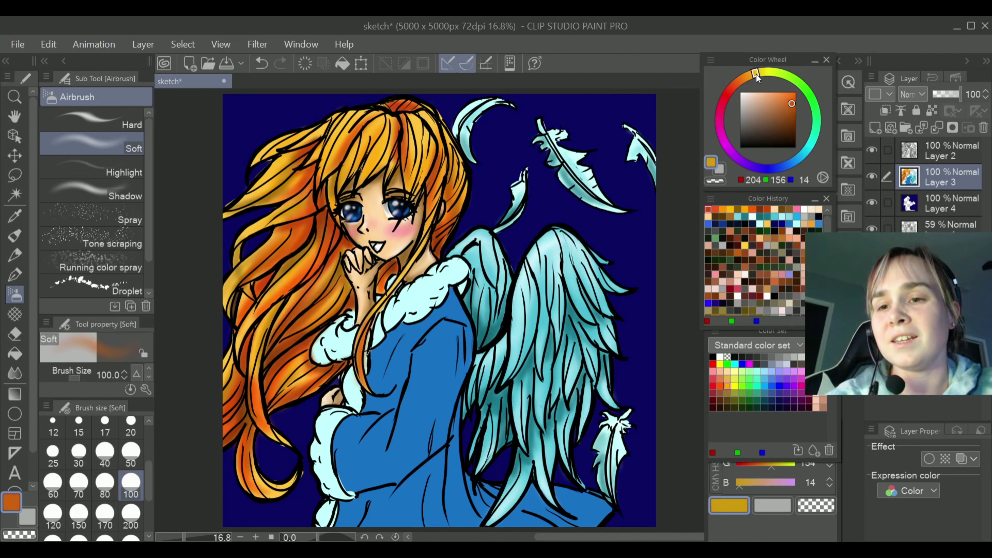
drag(756, 74, 772, 61)
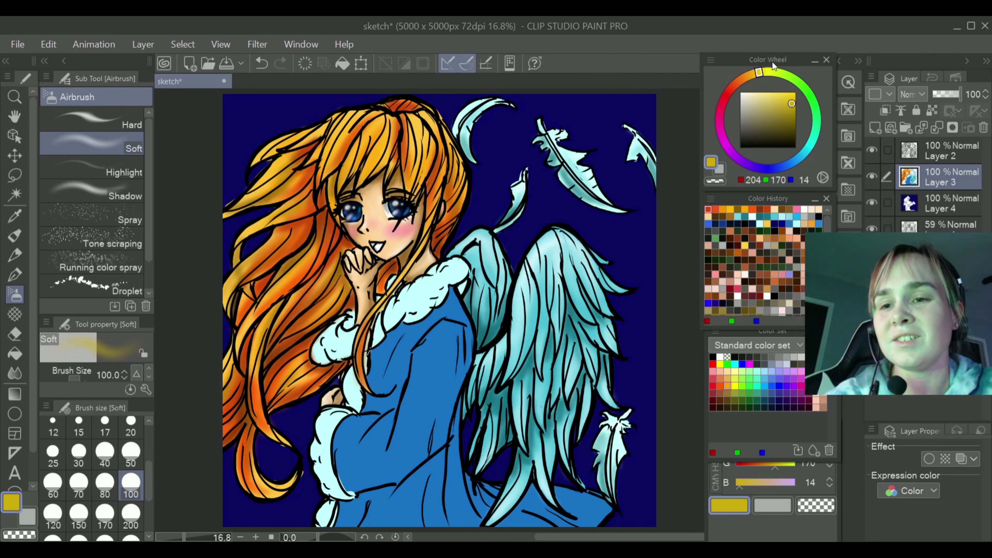
click(762, 72)
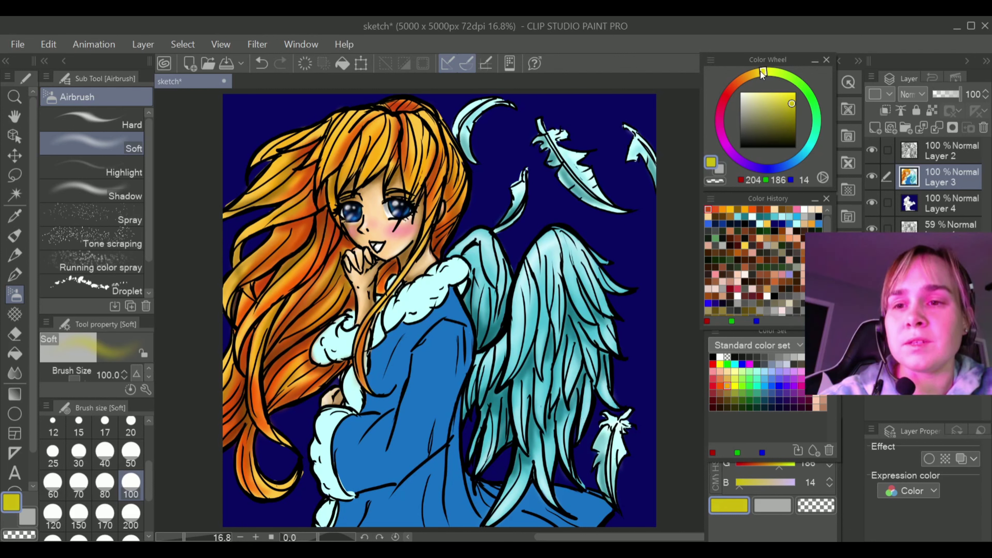
click(760, 73)
click(782, 92)
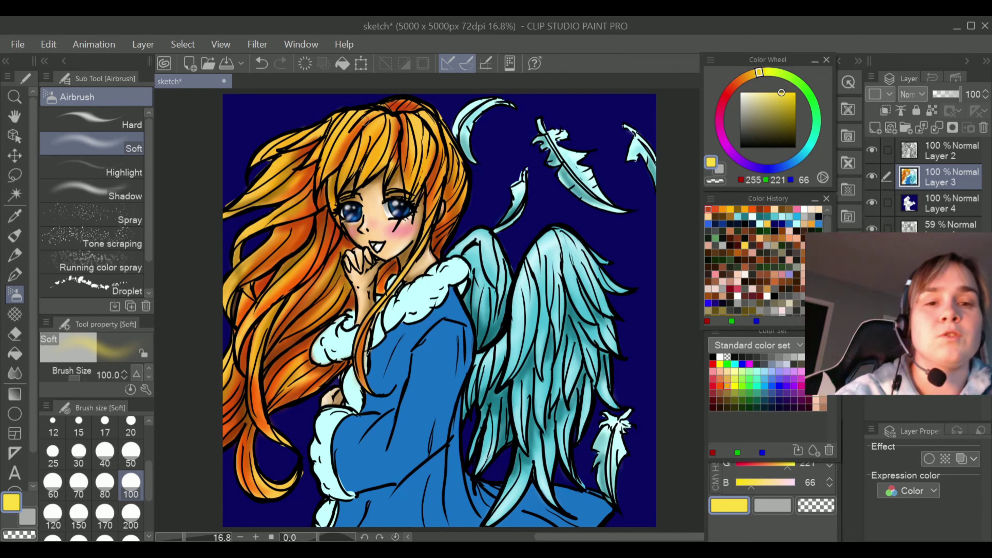
drag(363, 119, 344, 124)
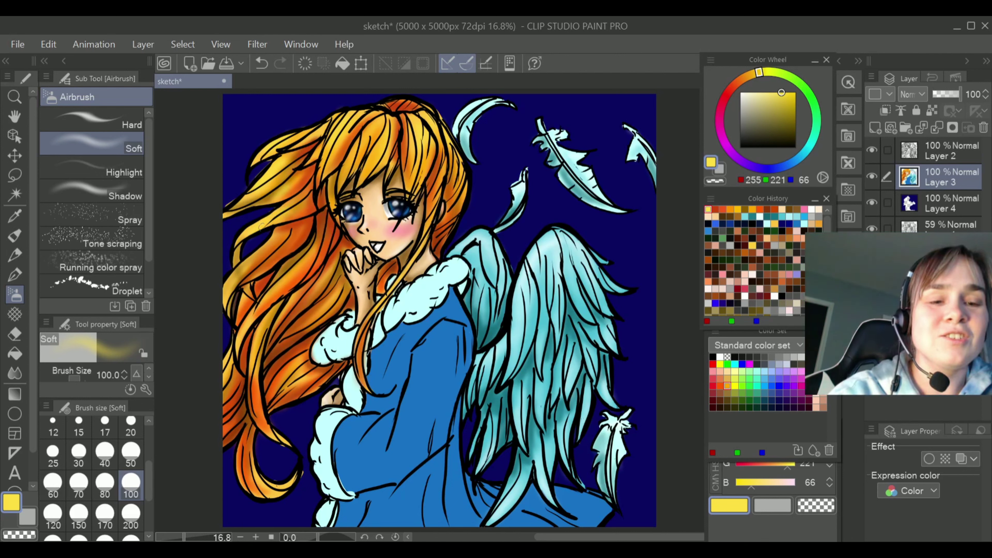
mouse_move(257, 258)
mouse_down()
mouse_move(254, 250)
mouse_move(259, 307)
mouse_move(241, 357)
mouse_move(309, 377)
mouse_move(276, 378)
mouse_up()
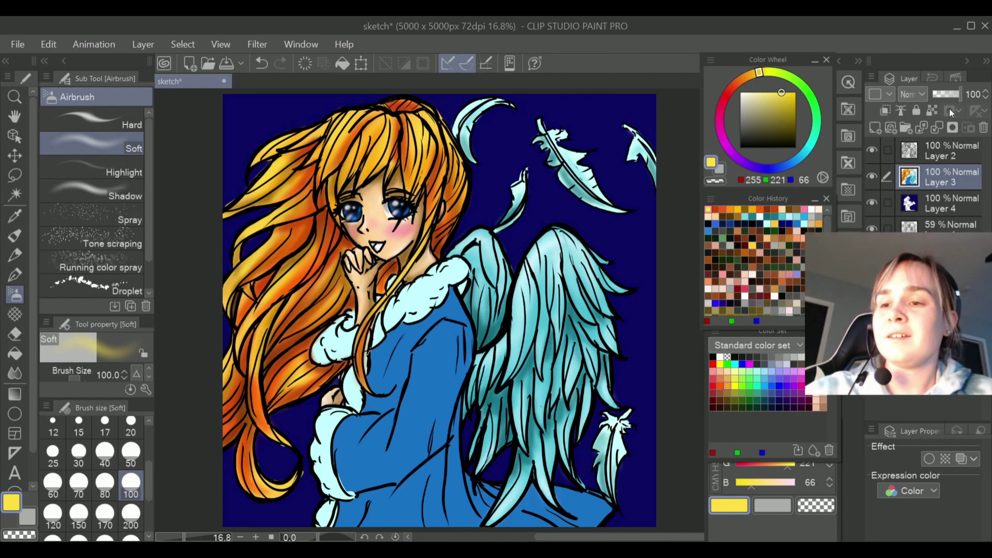
Add a new layer above Layer 3 and set its blending mode to Hard light
click(875, 129)
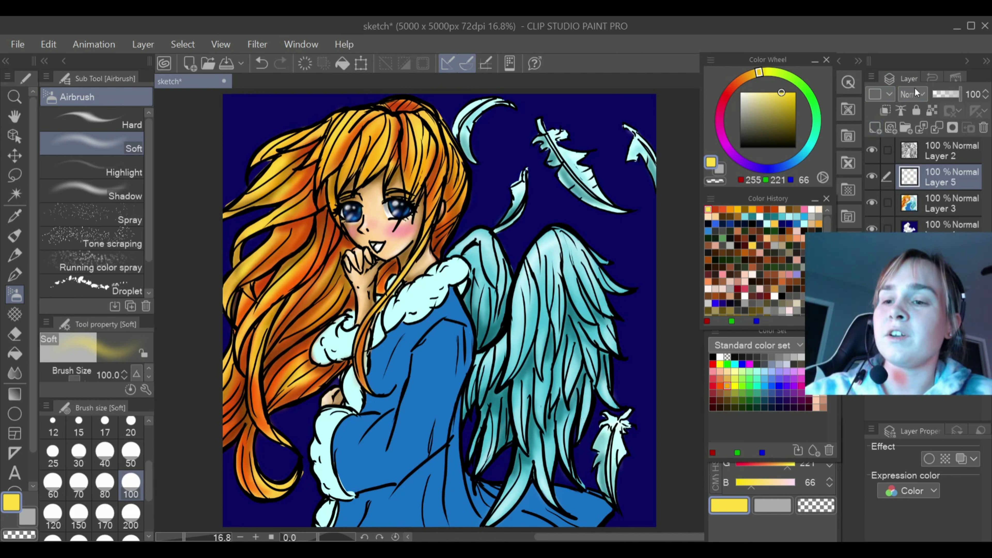
click(916, 95)
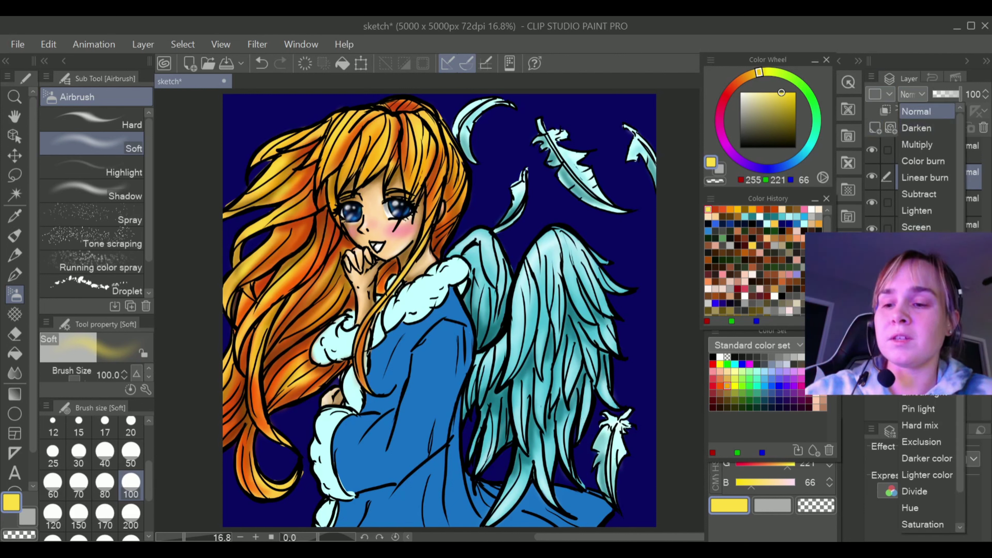
key(Escape)
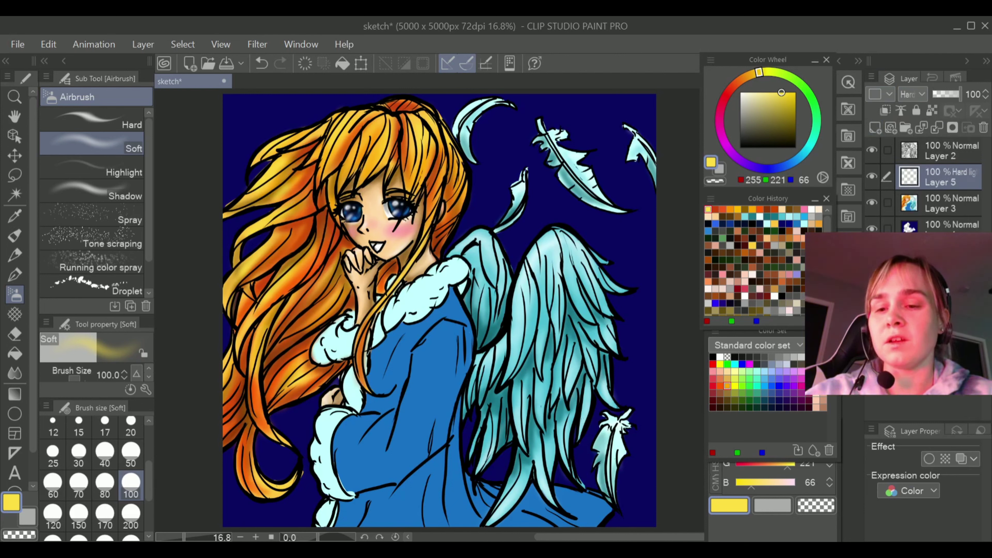
Try a pure white highlight on the upper fringe, and undo it
click(720, 357)
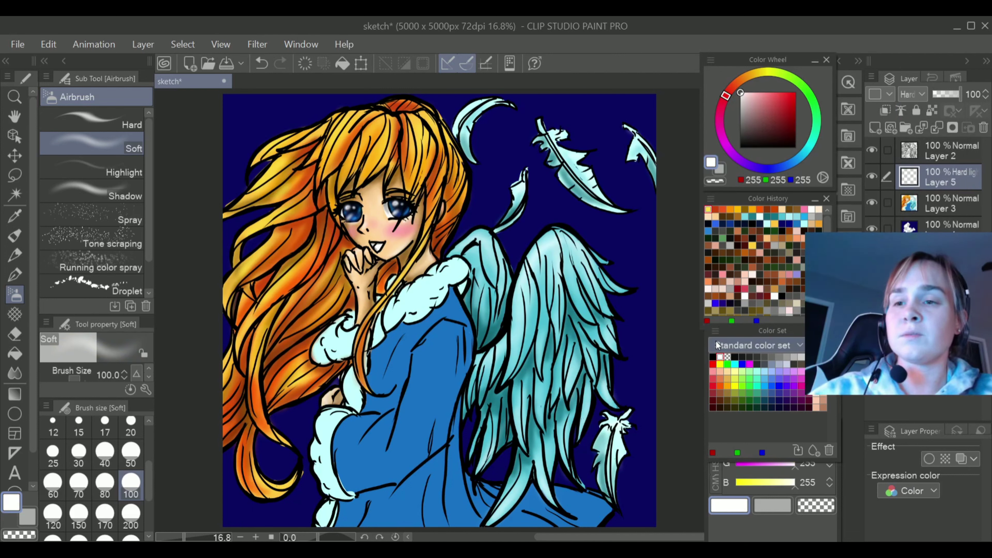
mouse_move(332, 128)
mouse_down()
mouse_move(326, 148)
mouse_move(352, 131)
mouse_up()
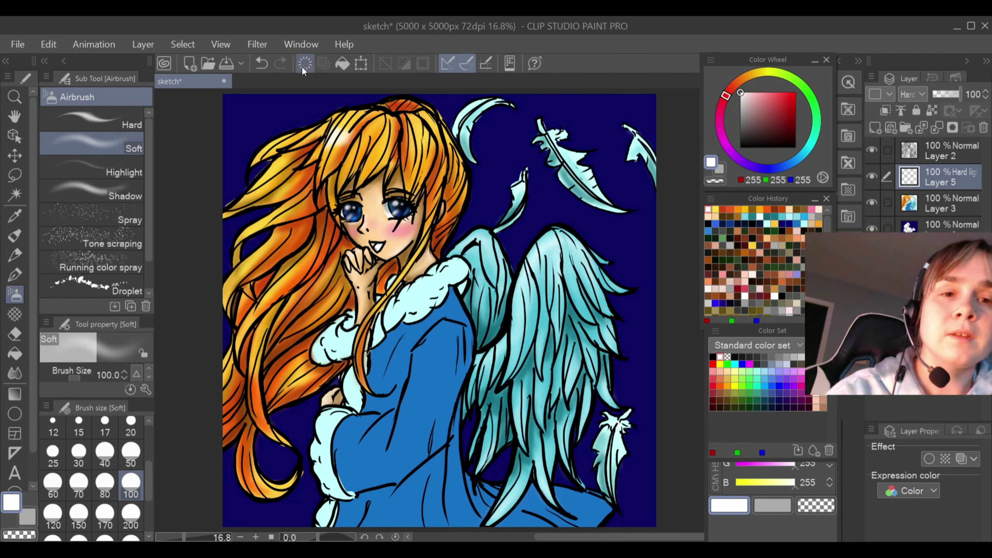
click(268, 65)
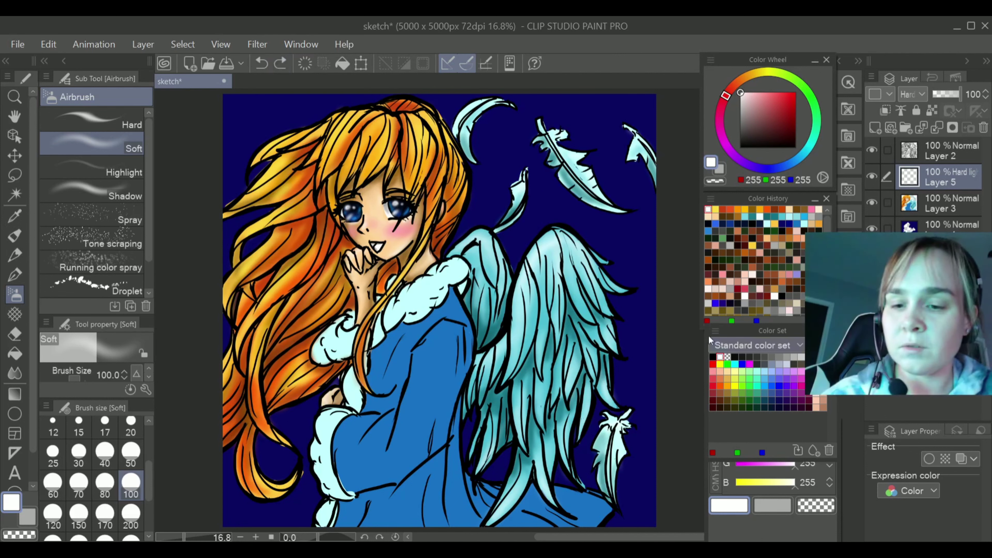
Airbrush pale yellow highlights across the fringe and crown in RGB 255, 243, 132 and 255, 245, 161
click(763, 72)
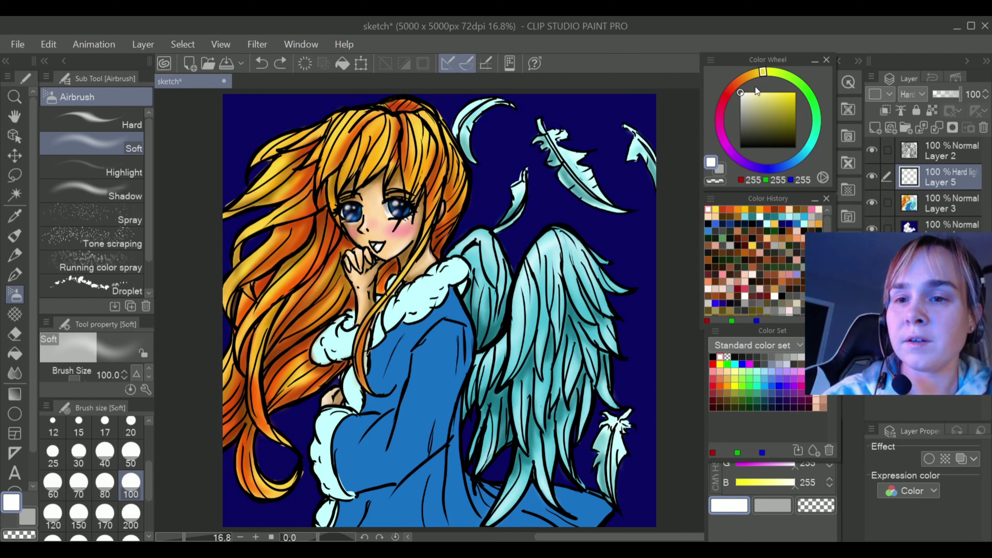
click(758, 93)
drag(758, 92, 767, 92)
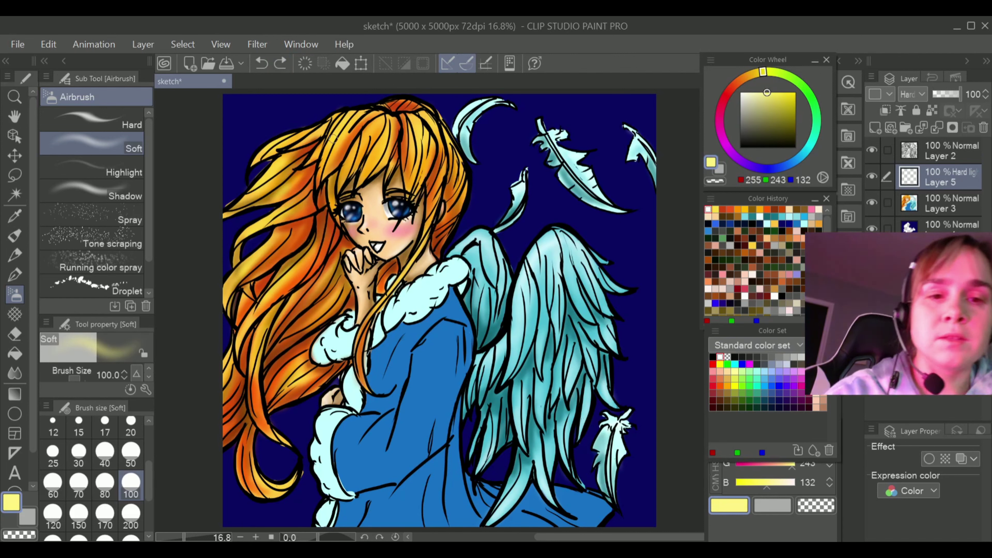
drag(332, 138, 341, 138)
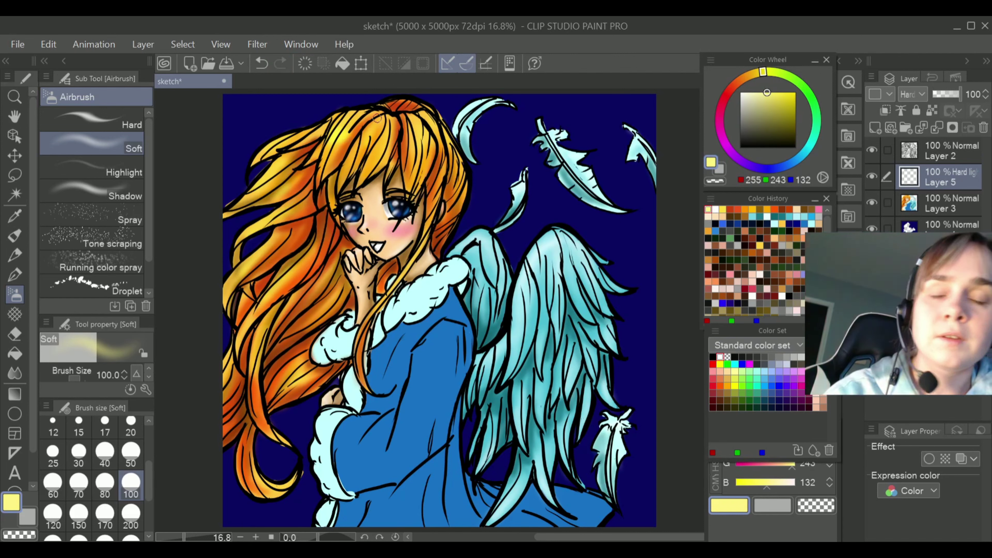
click(761, 93)
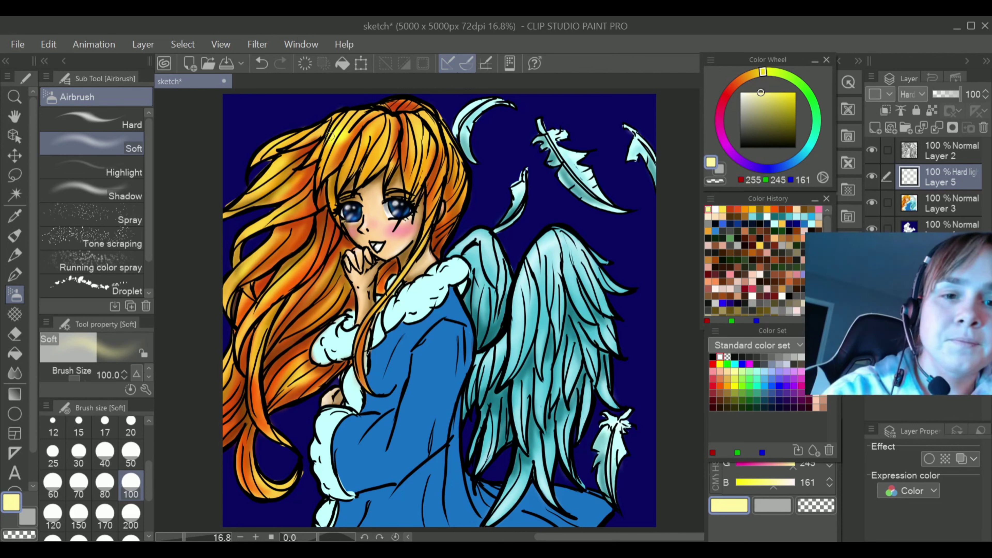
drag(363, 131, 412, 142)
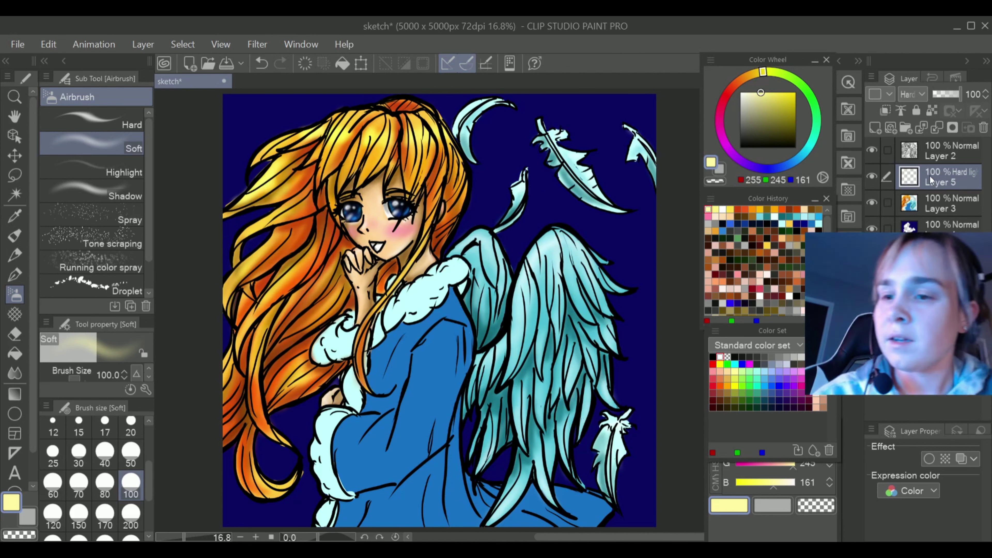
Move Layer 5 above Layer 2 and airbrush pale yellow light over the upper flowing strands and the hair's outer edges
drag(932, 183, 932, 138)
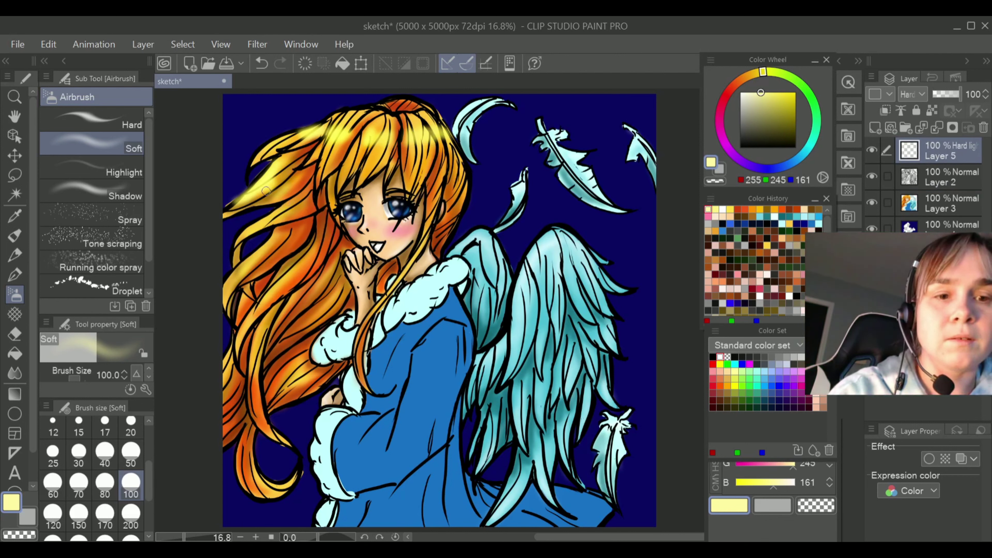
mouse_move(245, 202)
mouse_down()
mouse_move(224, 215)
mouse_move(274, 166)
mouse_move(263, 224)
mouse_move(293, 202)
mouse_move(307, 217)
mouse_move(246, 268)
mouse_up()
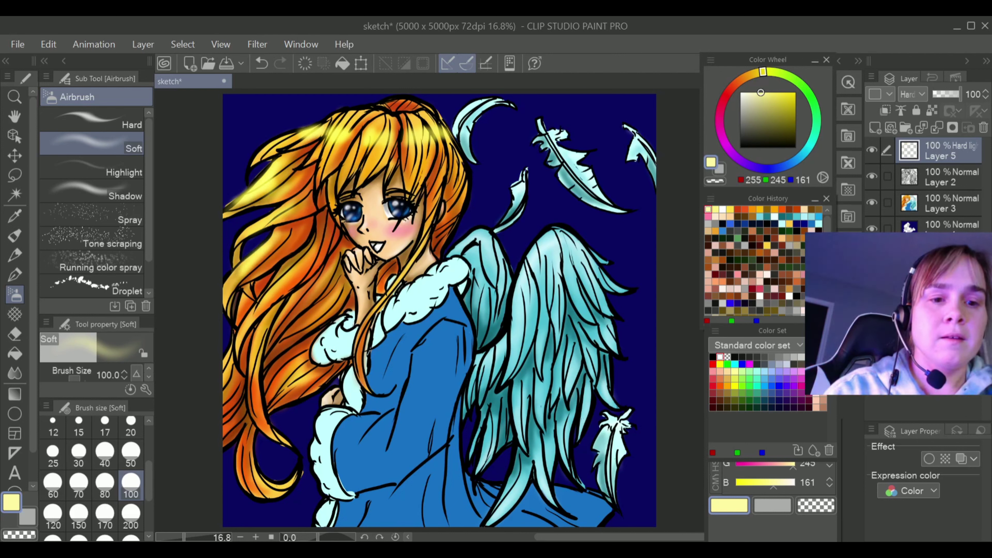
drag(258, 223, 284, 207)
mouse_move(277, 281)
mouse_down()
mouse_move(260, 311)
mouse_move(293, 265)
mouse_move(248, 336)
mouse_move(304, 258)
mouse_up()
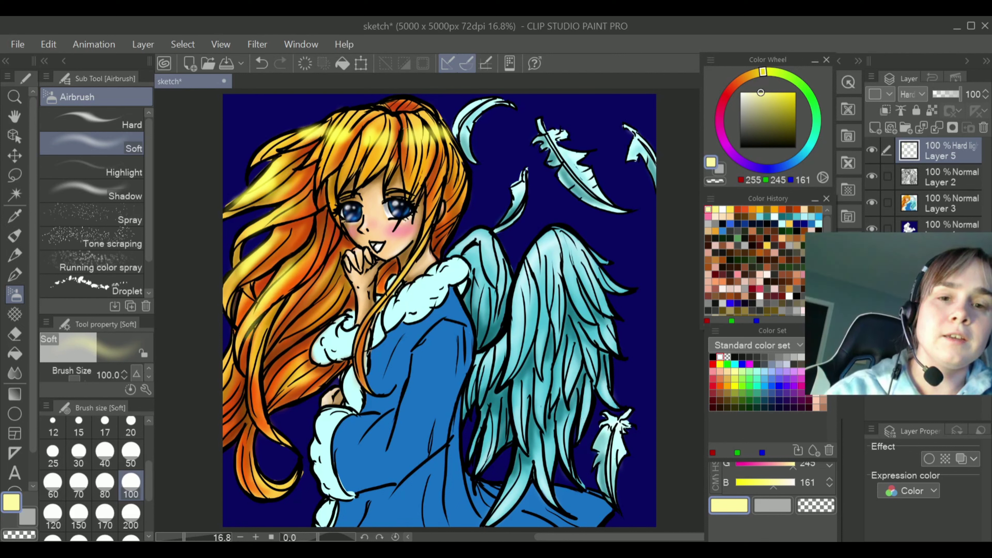
mouse_move(447, 131)
mouse_down()
mouse_move(462, 178)
mouse_move(446, 137)
mouse_move(465, 204)
mouse_up()
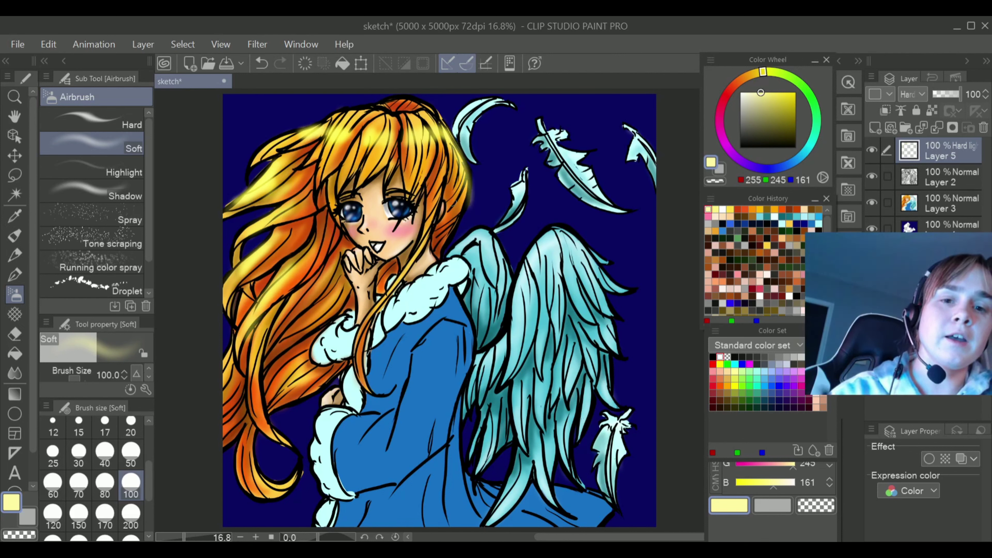
mouse_move(346, 113)
mouse_down()
mouse_move(314, 160)
mouse_move(325, 129)
mouse_move(316, 124)
mouse_move(246, 172)
mouse_up()
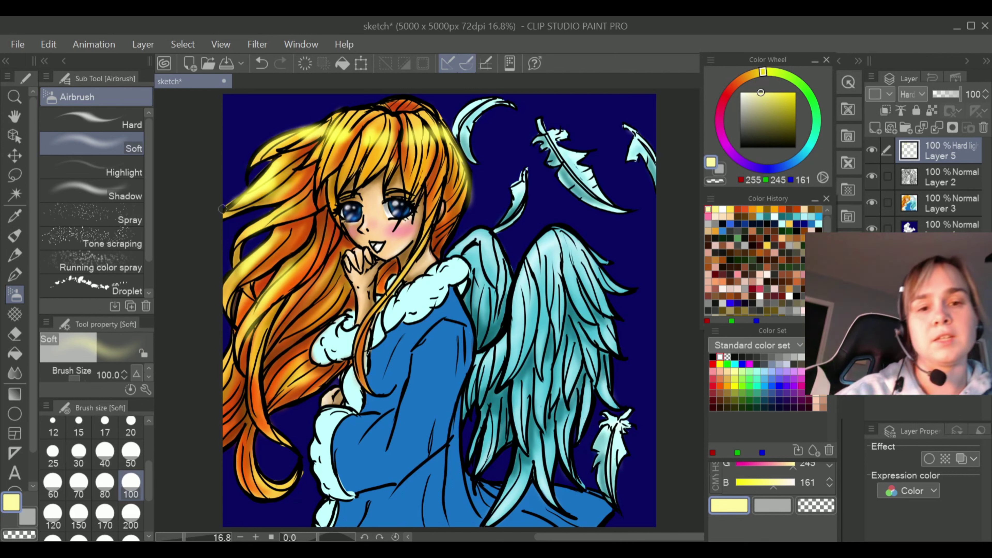
Highlight the lower and outermost flowing strands, the hair behind the cheek and the crown's outline in pale yellow
drag(283, 382, 309, 376)
mouse_move(234, 380)
mouse_down()
mouse_move(227, 360)
mouse_move(225, 385)
mouse_move(230, 346)
mouse_up()
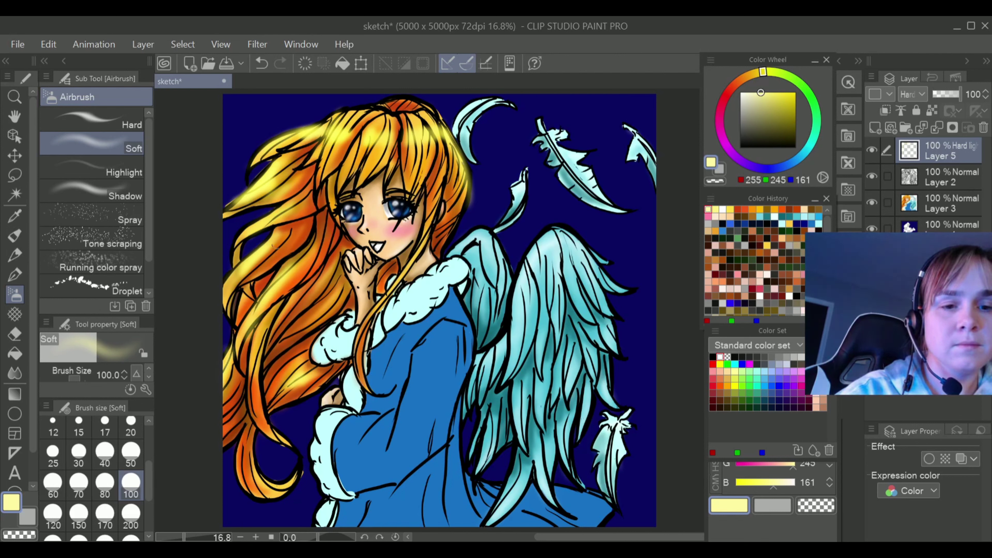
drag(257, 248, 226, 309)
drag(256, 222, 224, 306)
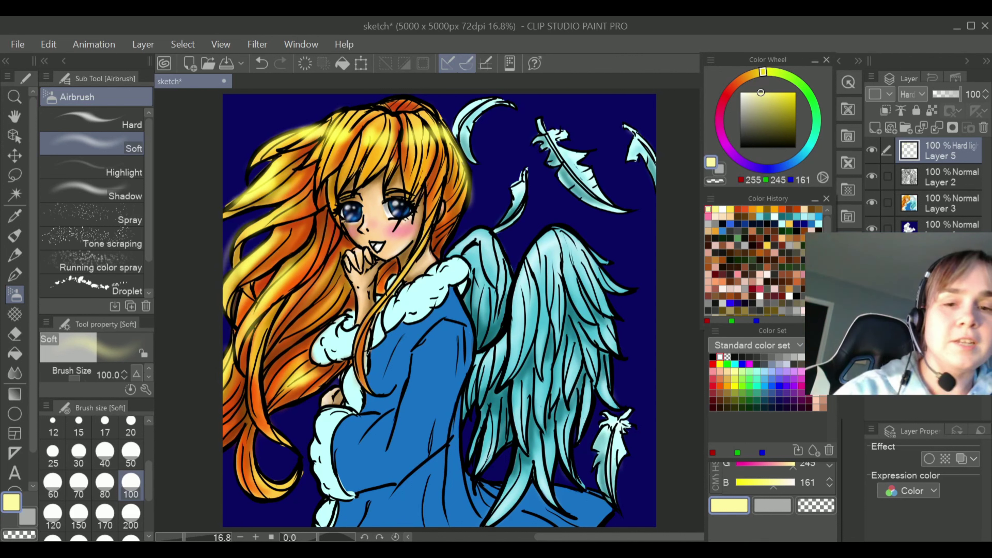
drag(464, 189, 458, 227)
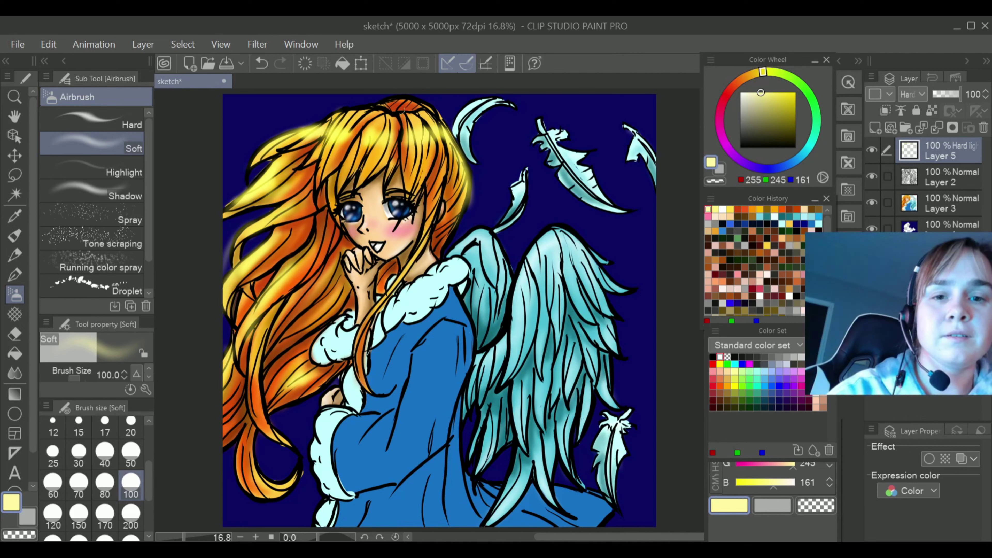
mouse_move(381, 111)
mouse_down()
mouse_move(330, 136)
mouse_move(365, 110)
mouse_move(307, 137)
mouse_move(284, 179)
mouse_up()
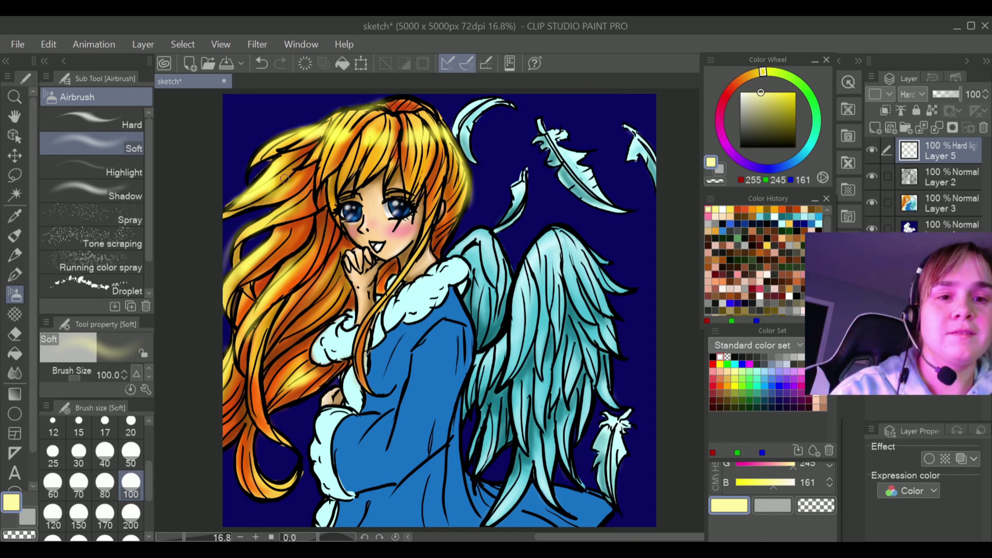
mouse_move(283, 266)
mouse_down()
mouse_move(234, 290)
mouse_move(259, 302)
mouse_up()
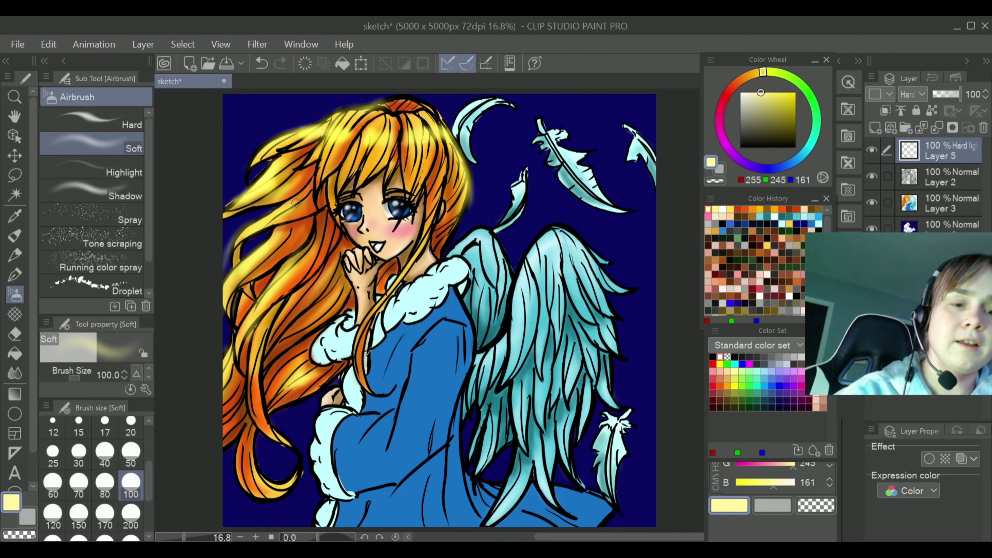
Erase the yellow overspill on the dark background beside the flowing hair with the hard eraser at size 70
click(15, 354)
click(15, 334)
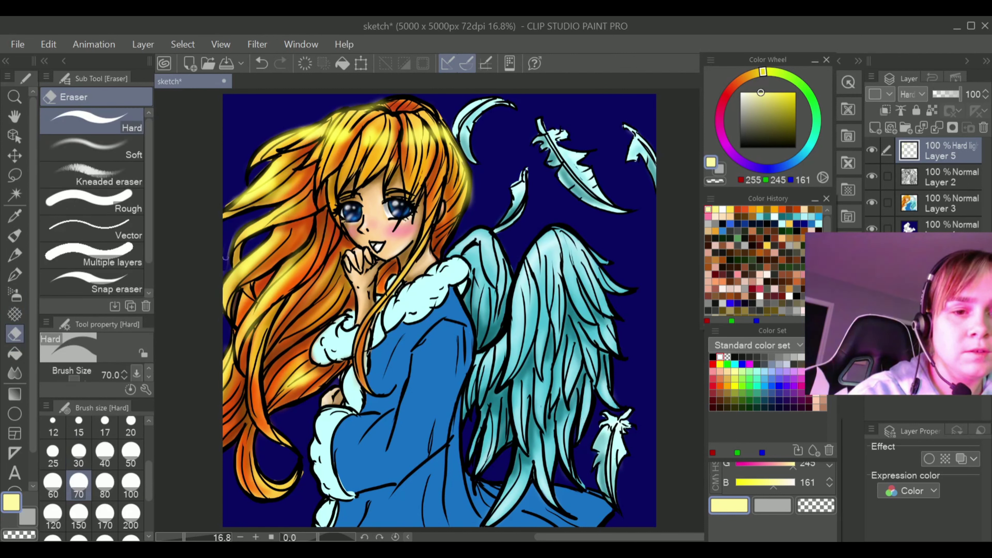
drag(226, 252, 228, 256)
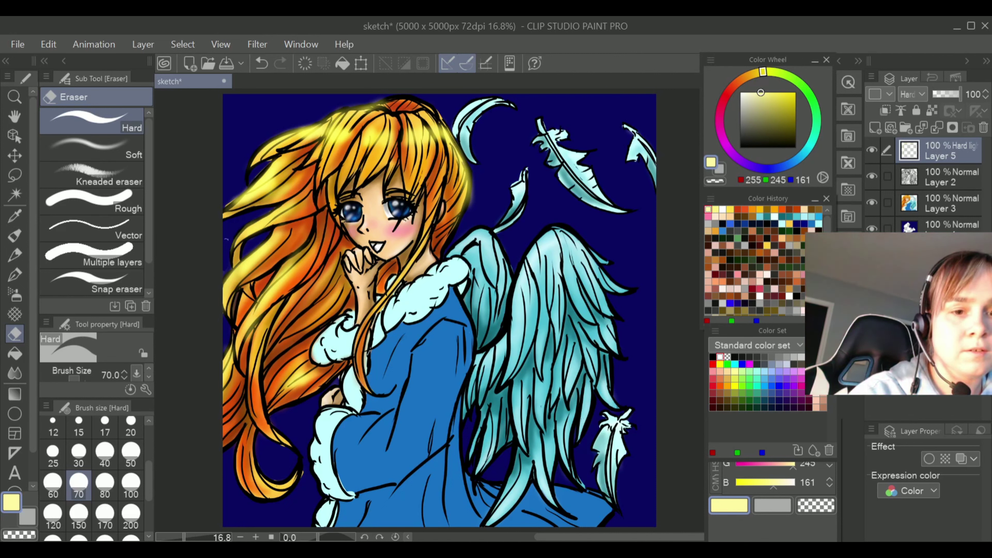
key(ctrl+z)
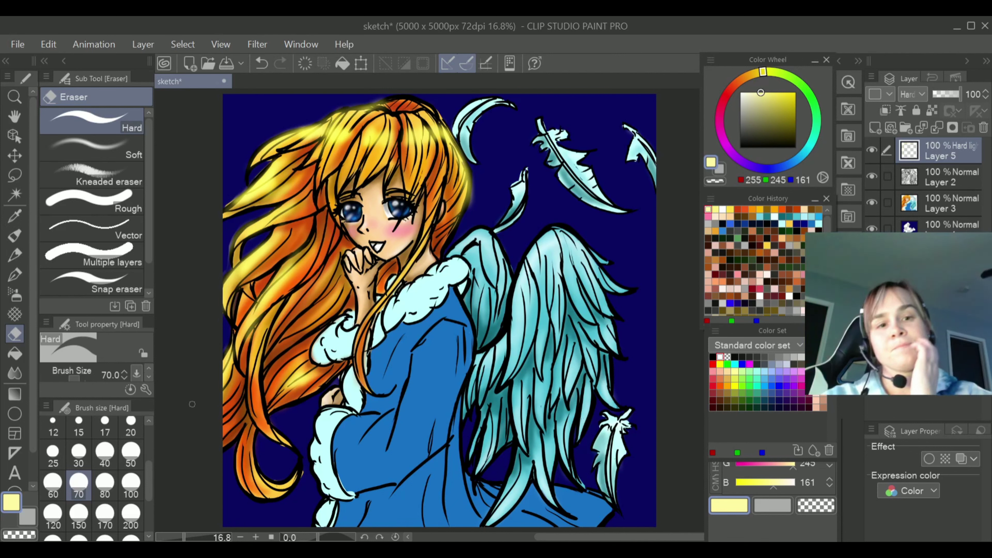
Airbrush soft pale yellow highlights on the bottom curl and along the crown's outer edge
click(14, 294)
mouse_move(255, 471)
mouse_down()
mouse_move(268, 485)
mouse_move(282, 481)
mouse_up()
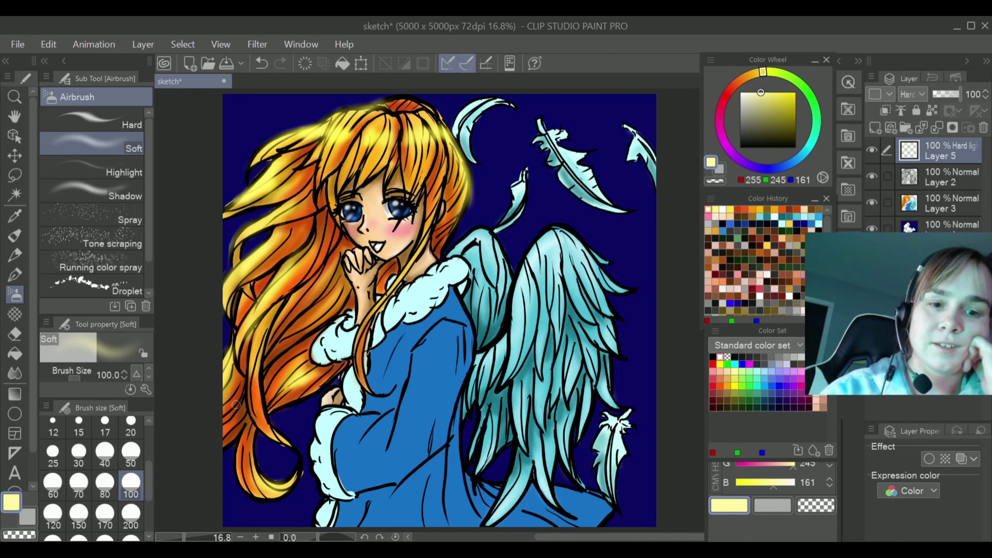
mouse_move(438, 142)
mouse_down()
mouse_move(452, 164)
mouse_move(430, 109)
mouse_up()
drag(349, 116, 309, 124)
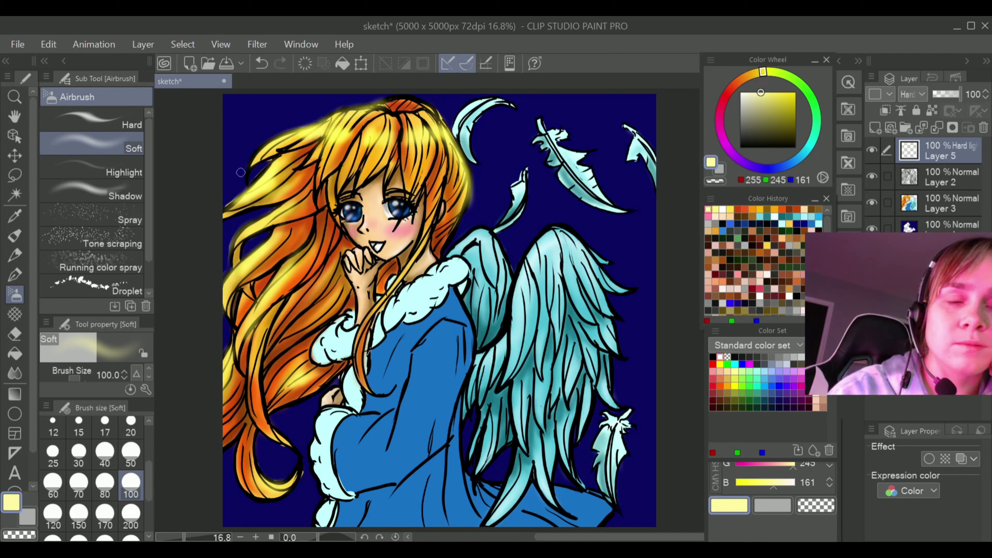
Strengthen the pale yellow glow on the middle and upper flowing strands and the hair beside the sleeve
drag(314, 235, 257, 318)
mouse_move(262, 245)
mouse_down()
mouse_move(281, 232)
mouse_move(238, 229)
mouse_up()
drag(285, 157, 250, 186)
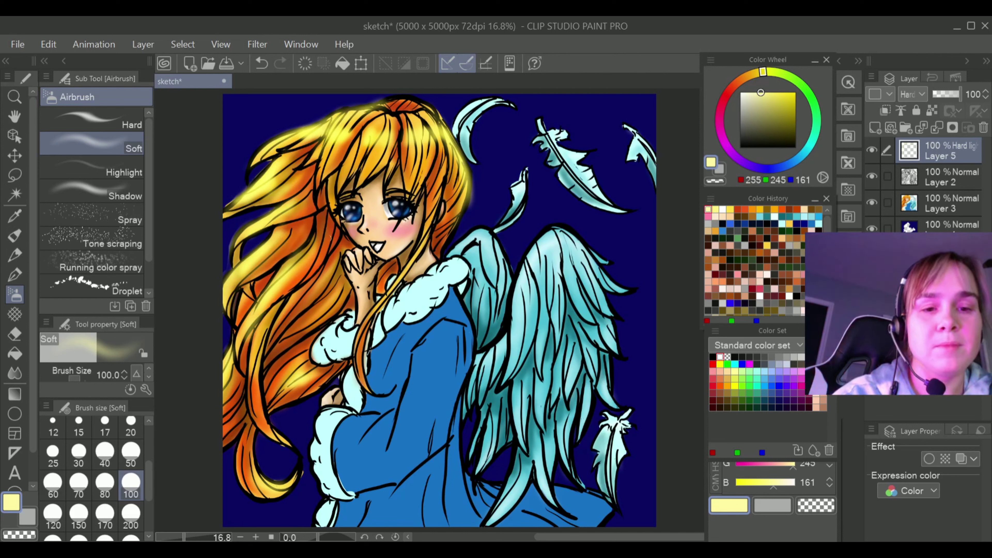
mouse_move(297, 250)
mouse_down()
mouse_move(267, 300)
mouse_move(331, 294)
mouse_move(308, 273)
mouse_move(305, 316)
mouse_move(336, 297)
mouse_move(301, 333)
mouse_up()
drag(318, 391, 309, 378)
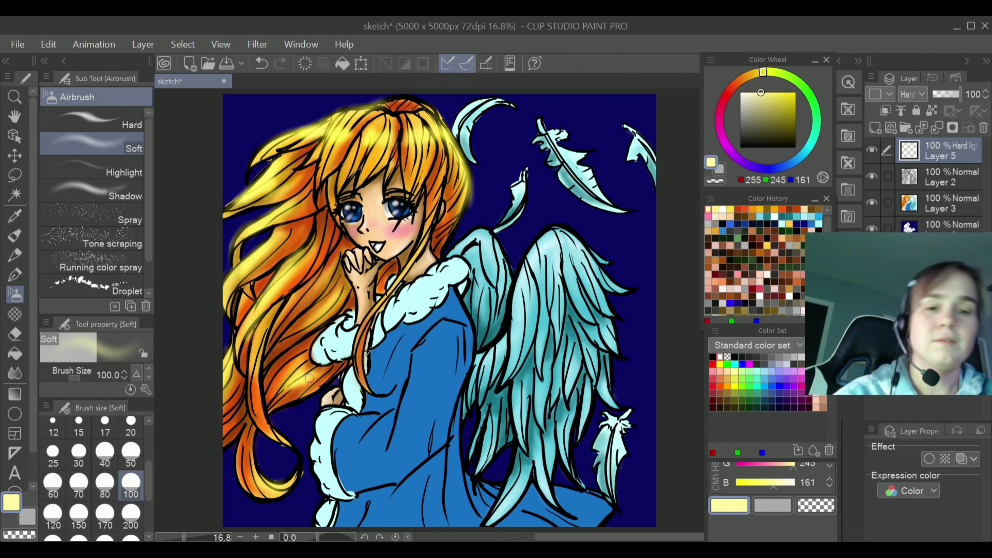
Airbrush a soft aqua glow (RGB 153, 255, 233) along the large wing's upper and outer edges at size 150
click(757, 379)
click(757, 371)
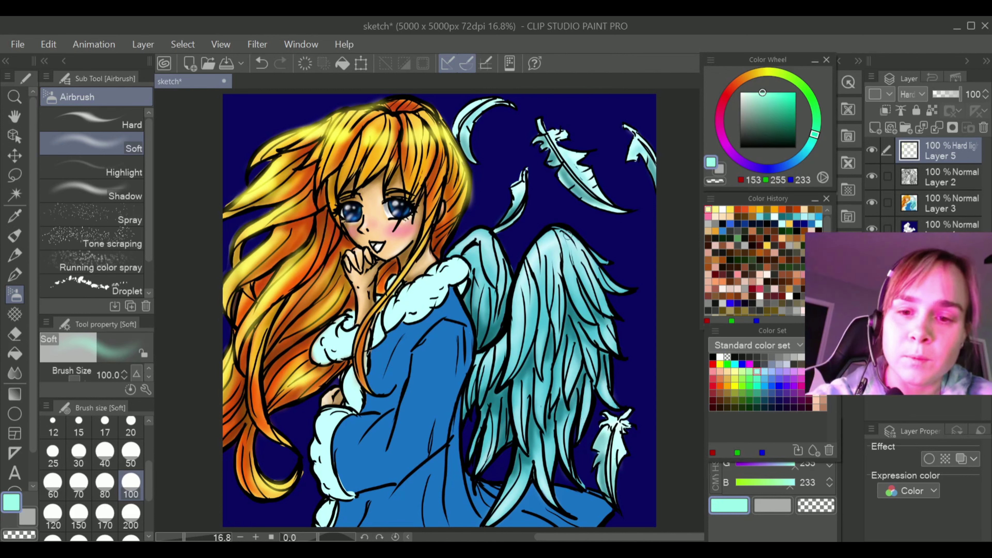
mouse_move(569, 235)
mouse_down()
mouse_move(606, 270)
mouse_move(573, 236)
mouse_move(542, 249)
mouse_move(511, 310)
mouse_move(536, 244)
mouse_move(517, 315)
mouse_move(586, 254)
mouse_move(615, 266)
mouse_move(629, 288)
mouse_move(611, 272)
mouse_up()
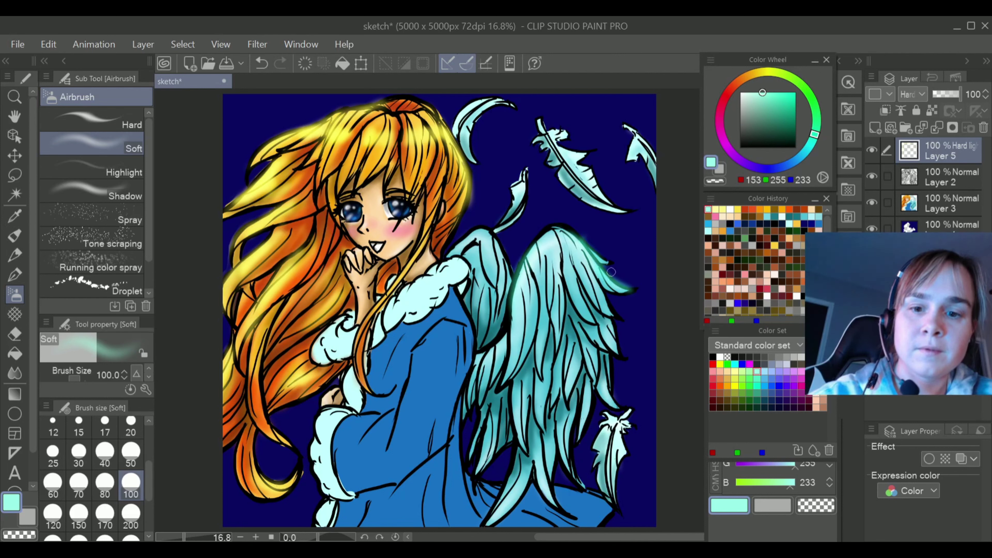
click(262, 62)
click(79, 514)
mouse_move(615, 276)
mouse_down()
mouse_move(627, 305)
mouse_move(607, 298)
mouse_move(607, 352)
mouse_move(606, 325)
mouse_move(627, 354)
mouse_move(608, 394)
mouse_move(581, 363)
mouse_up()
mouse_move(536, 237)
mouse_down()
mouse_move(507, 320)
mouse_move(530, 257)
mouse_move(514, 368)
mouse_move(548, 251)
mouse_move(508, 280)
mouse_move(593, 240)
mouse_move(622, 274)
mouse_move(592, 283)
mouse_move(560, 232)
mouse_move(619, 272)
mouse_move(575, 230)
mouse_move(631, 255)
mouse_move(593, 255)
mouse_move(633, 272)
mouse_move(590, 259)
mouse_up()
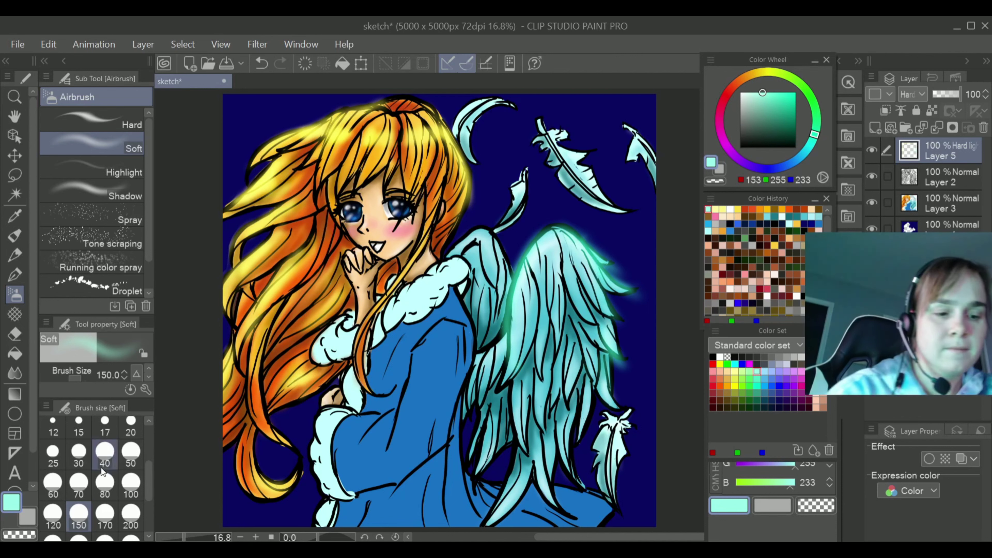
Extend the aqua glow down the large wing's outer edge and onto the smaller wing with the soft airbrush at size 200
click(131, 516)
mouse_move(610, 254)
mouse_down()
mouse_move(612, 274)
mouse_move(625, 274)
mouse_move(516, 289)
mouse_move(502, 238)
mouse_move(481, 230)
mouse_move(455, 250)
mouse_move(516, 260)
mouse_move(518, 282)
mouse_move(622, 375)
mouse_move(617, 340)
mouse_move(606, 352)
mouse_move(615, 409)
mouse_move(594, 395)
mouse_move(633, 411)
mouse_up()
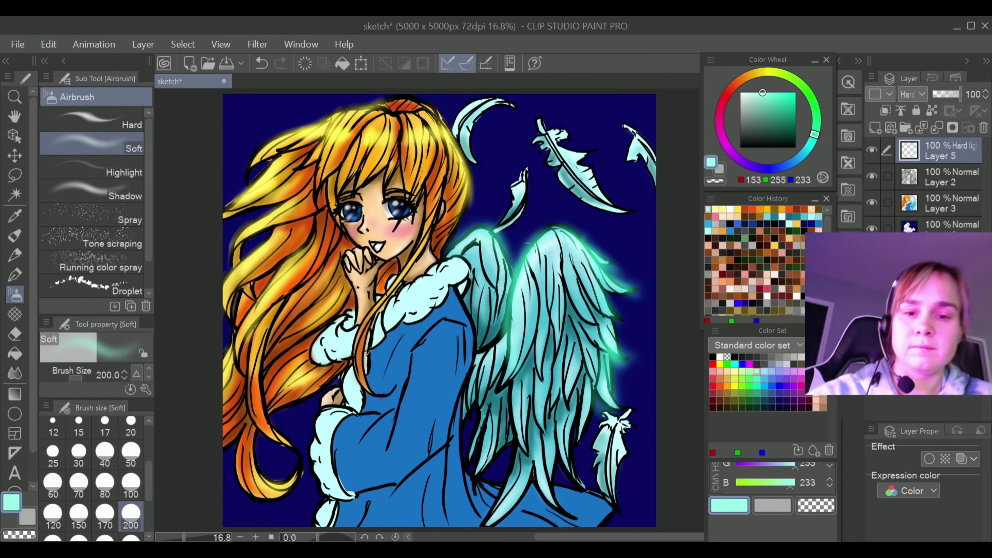
mouse_move(503, 305)
mouse_down()
mouse_move(472, 360)
mouse_move(496, 320)
mouse_move(482, 343)
mouse_move(498, 303)
mouse_up()
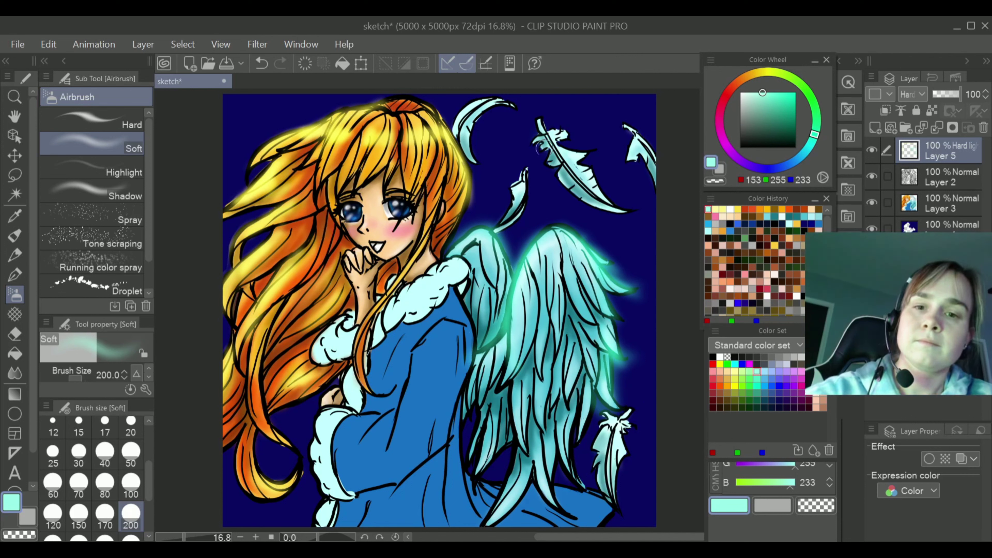
Airbrush an aqua glow around the floating feathers and strengthen it along the large wing's top edge
mouse_move(567, 139)
mouse_down()
mouse_move(612, 201)
mouse_move(569, 127)
mouse_move(585, 174)
mouse_move(646, 161)
mouse_move(611, 115)
mouse_move(656, 167)
mouse_move(598, 166)
mouse_up()
mouse_move(520, 164)
mouse_down()
mouse_move(512, 190)
mouse_move(523, 171)
mouse_move(487, 114)
mouse_move(459, 140)
mouse_move(503, 103)
mouse_move(467, 146)
mouse_move(495, 152)
mouse_move(517, 94)
mouse_move(535, 177)
mouse_move(519, 165)
mouse_move(508, 195)
mouse_up()
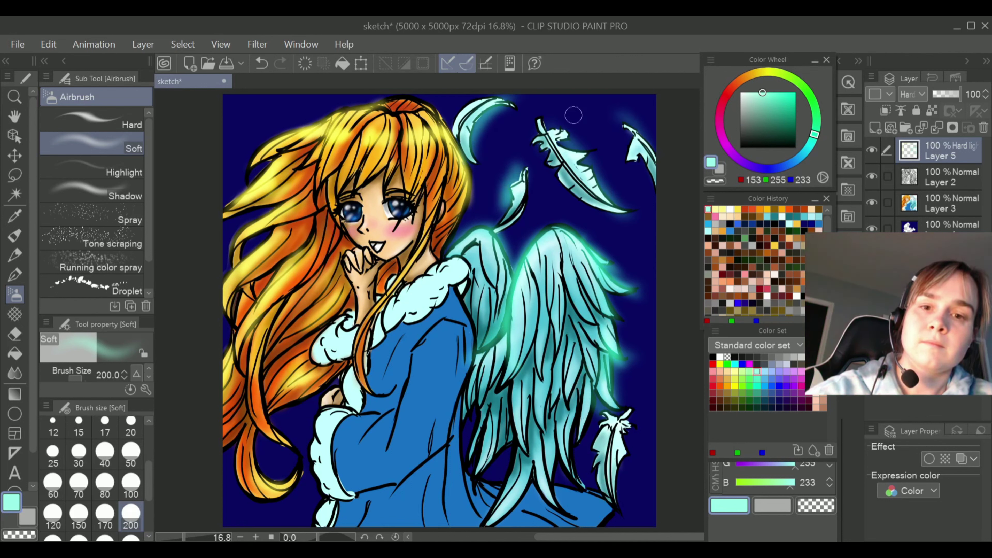
mouse_move(631, 445)
mouse_down()
mouse_move(618, 476)
mouse_move(629, 427)
mouse_move(634, 447)
mouse_move(617, 500)
mouse_up()
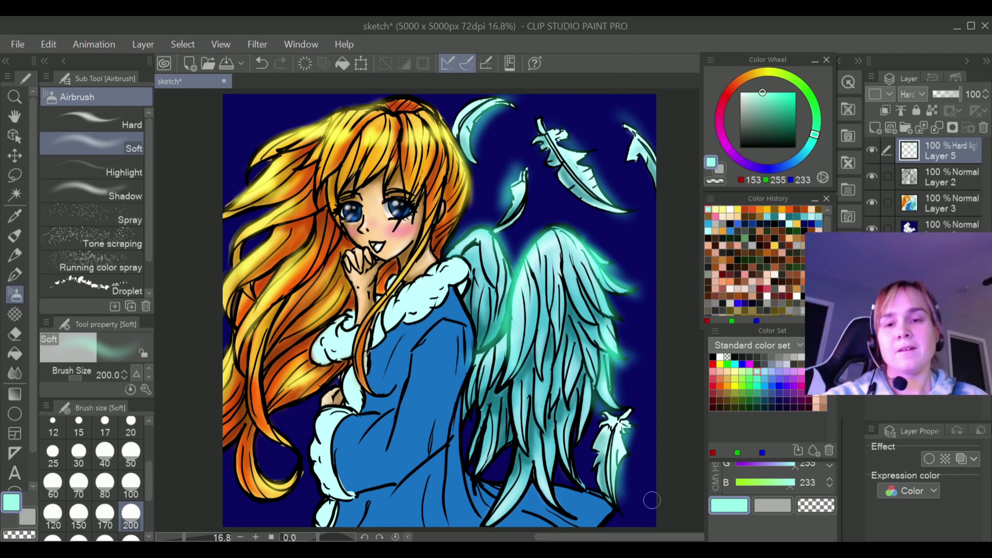
mouse_move(536, 242)
mouse_down()
mouse_move(561, 248)
mouse_move(574, 232)
mouse_move(568, 223)
mouse_move(524, 258)
mouse_move(570, 276)
mouse_move(580, 220)
mouse_move(627, 270)
mouse_move(581, 229)
mouse_move(659, 285)
mouse_up()
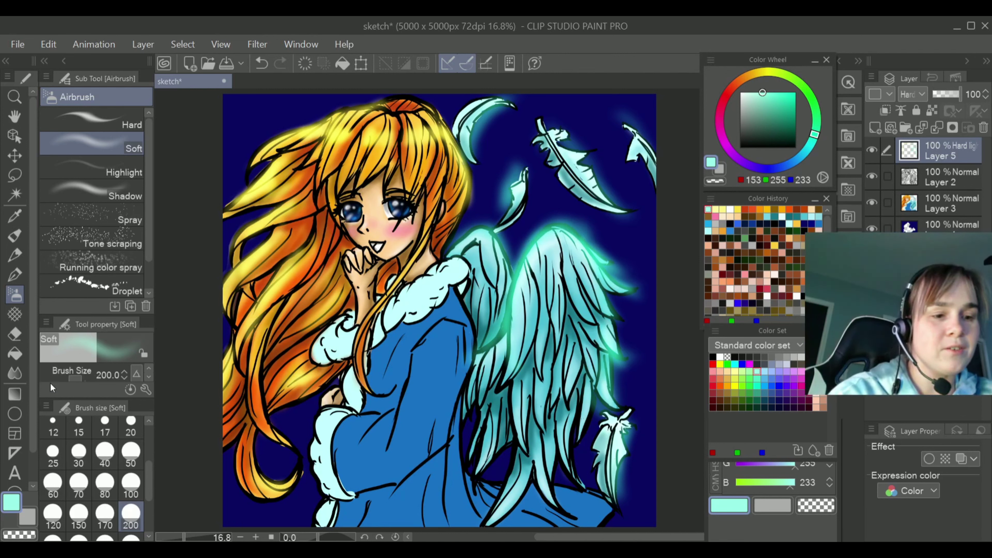
Blend the aqua glow around the wings' edges into the dark background with the Blend tool at size 170
click(15, 373)
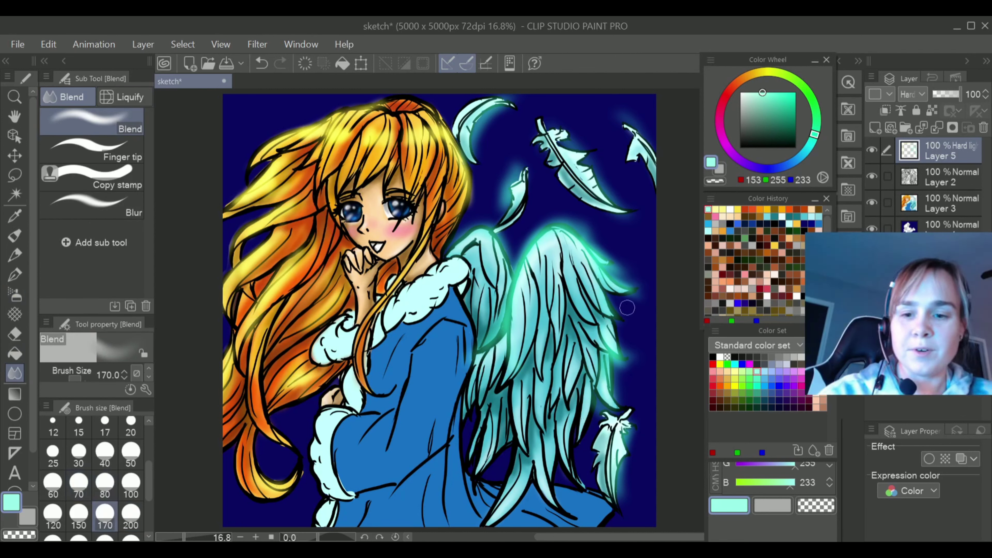
mouse_move(630, 280)
mouse_down()
mouse_move(614, 267)
mouse_move(627, 253)
mouse_move(643, 290)
mouse_move(629, 317)
mouse_move(650, 292)
mouse_up()
mouse_move(622, 261)
mouse_down()
mouse_move(611, 241)
mouse_move(570, 221)
mouse_move(586, 247)
mouse_move(549, 240)
mouse_move(493, 347)
mouse_up()
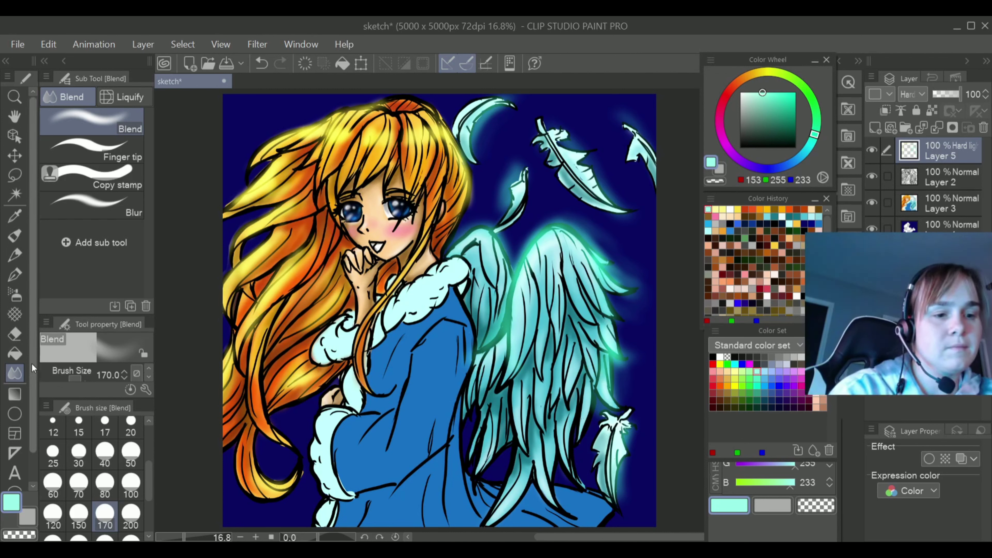
Airbrush soft aqua light over the lower feathers and inner edges of both wings at size 200
click(15, 295)
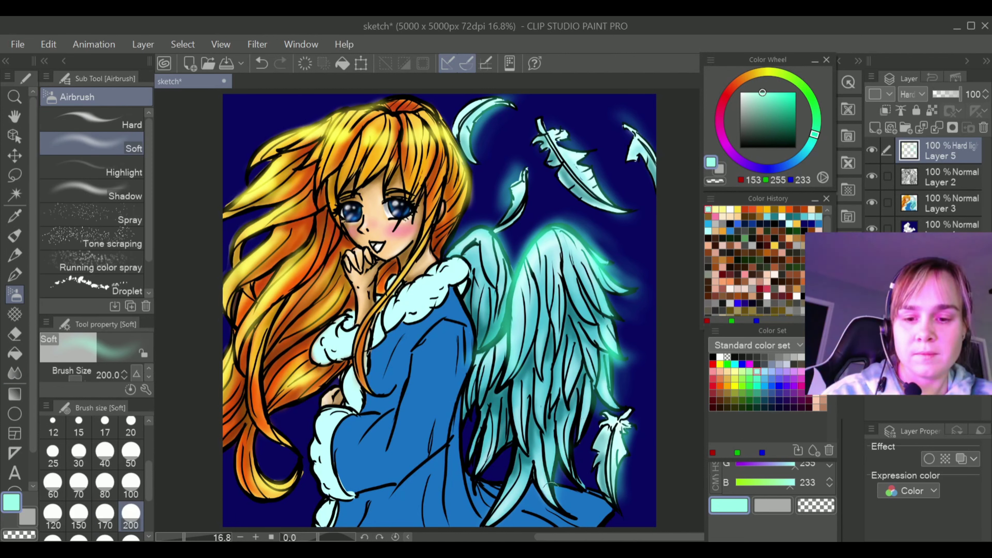
mouse_move(551, 484)
mouse_down()
mouse_move(574, 434)
mouse_move(571, 469)
mouse_move(520, 496)
mouse_move(491, 496)
mouse_up()
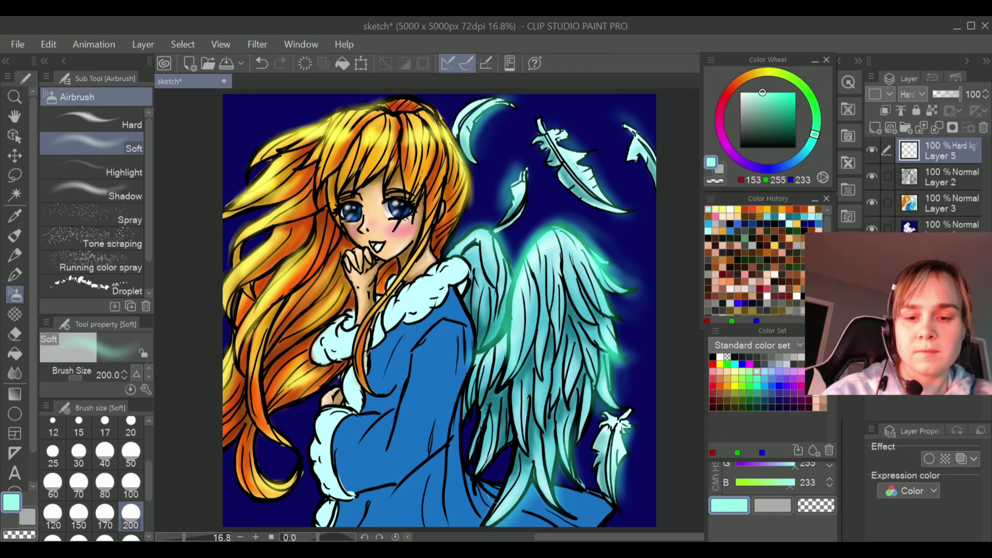
mouse_move(517, 427)
mouse_down()
mouse_move(490, 479)
mouse_move(475, 484)
mouse_move(492, 434)
mouse_up()
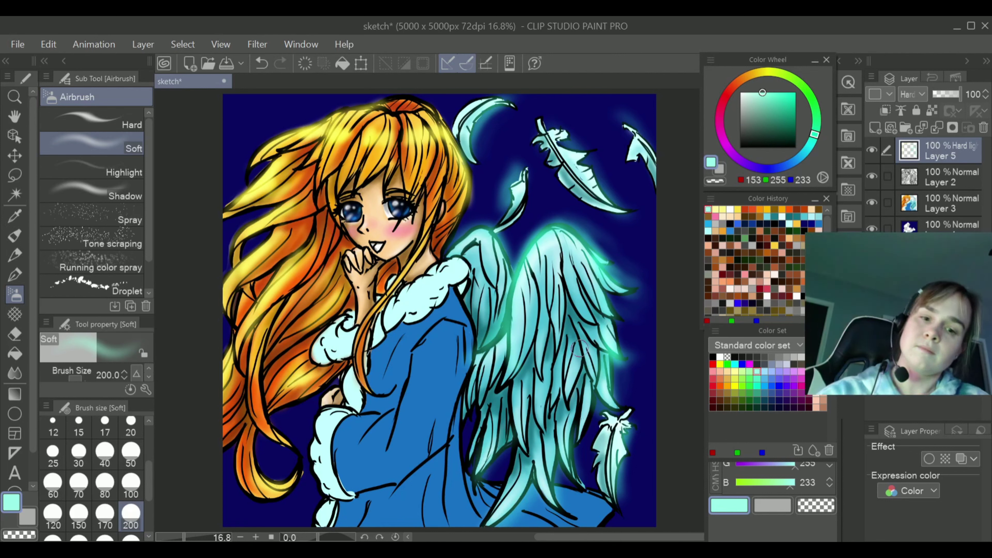
mouse_move(508, 358)
mouse_down()
mouse_move(473, 370)
mouse_move(489, 364)
mouse_move(459, 434)
mouse_move(478, 391)
mouse_up()
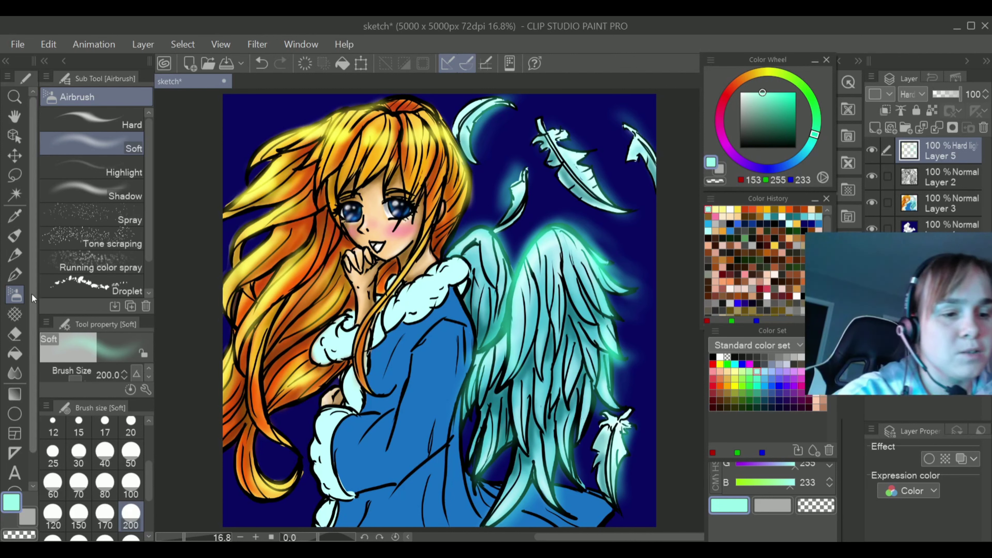
Brighten the irises with sky blue (RGB 76, 175, 229) using the soft airbrush at size 100
click(85, 433)
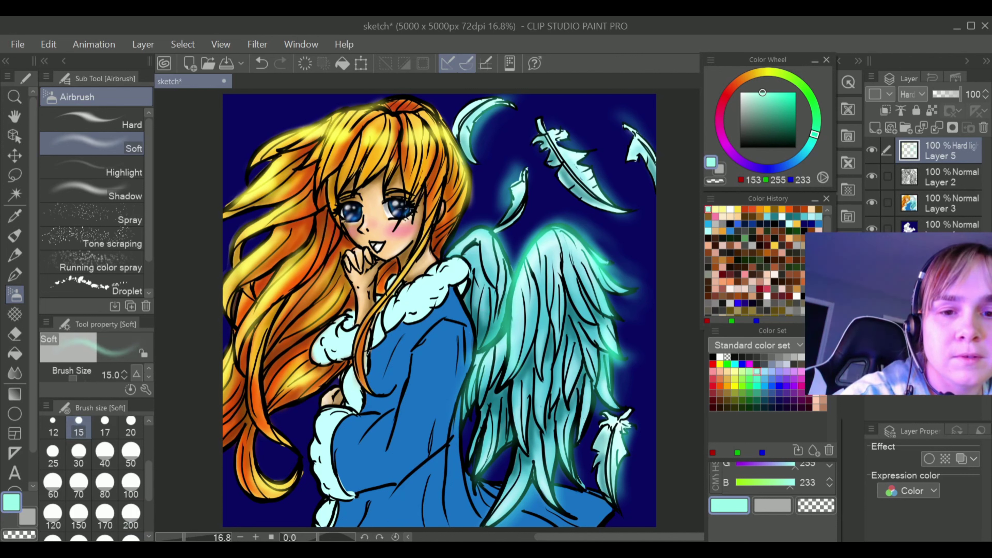
click(131, 484)
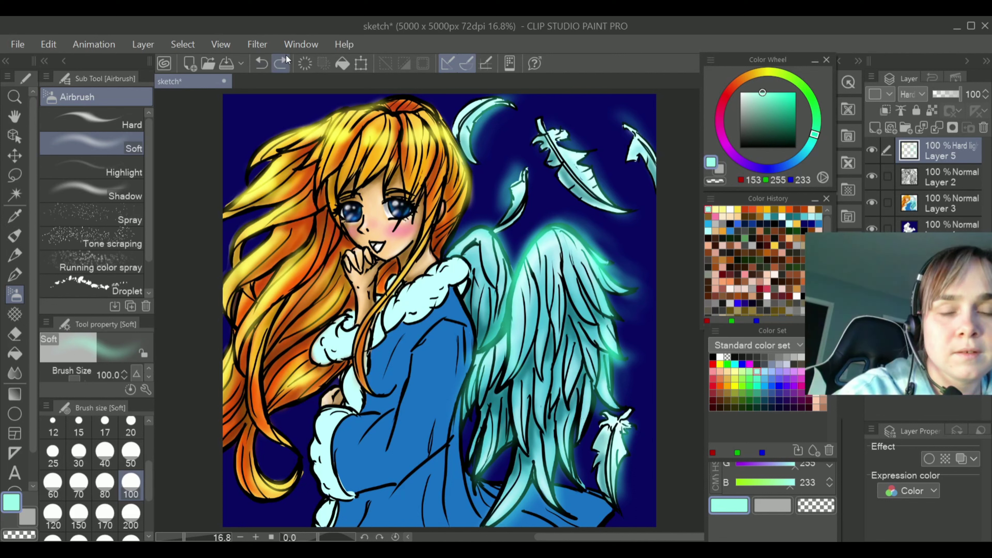
click(772, 378)
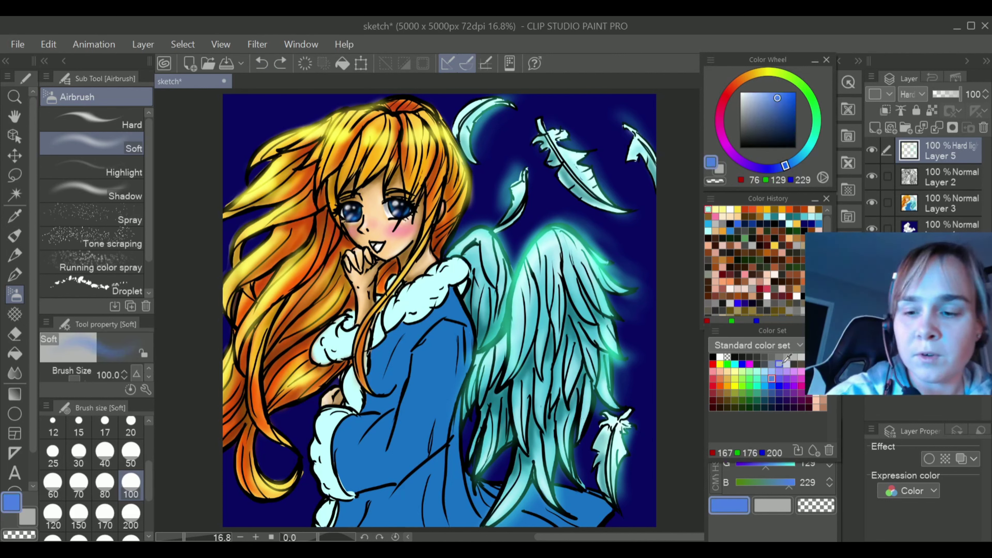
click(765, 378)
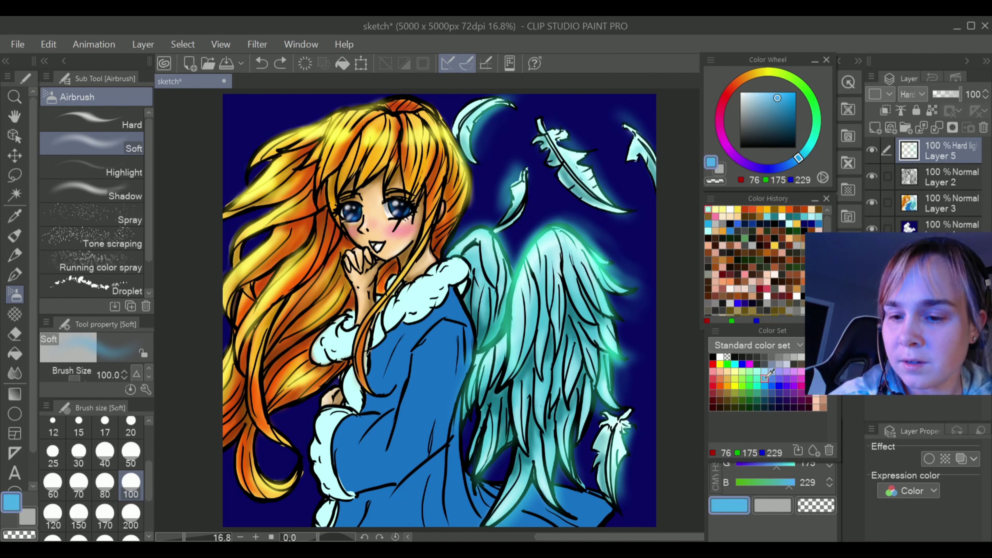
click(407, 210)
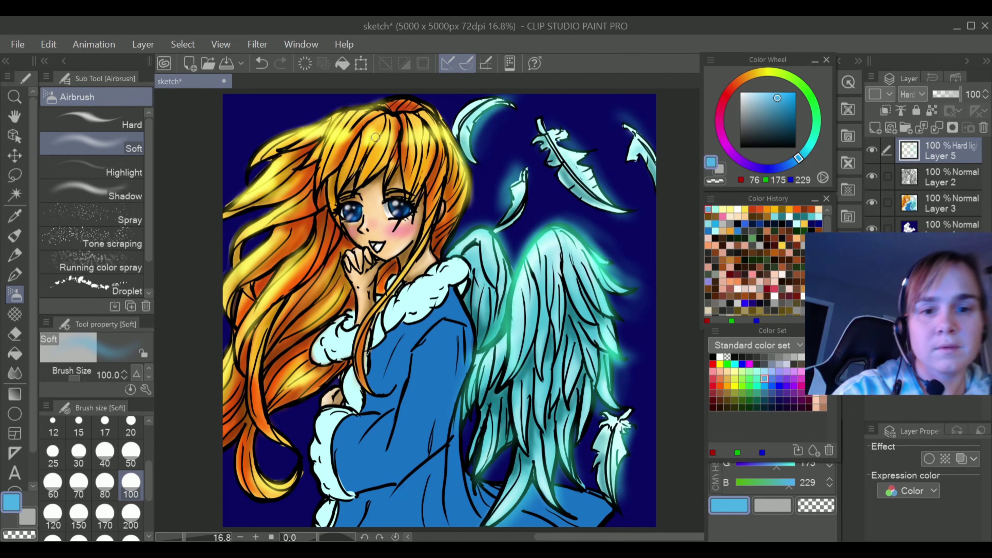
Add a light aqua (RGB 153, 255, 233) highlight to the iris of the eye nearest the ear, redoing the first dab
click(756, 371)
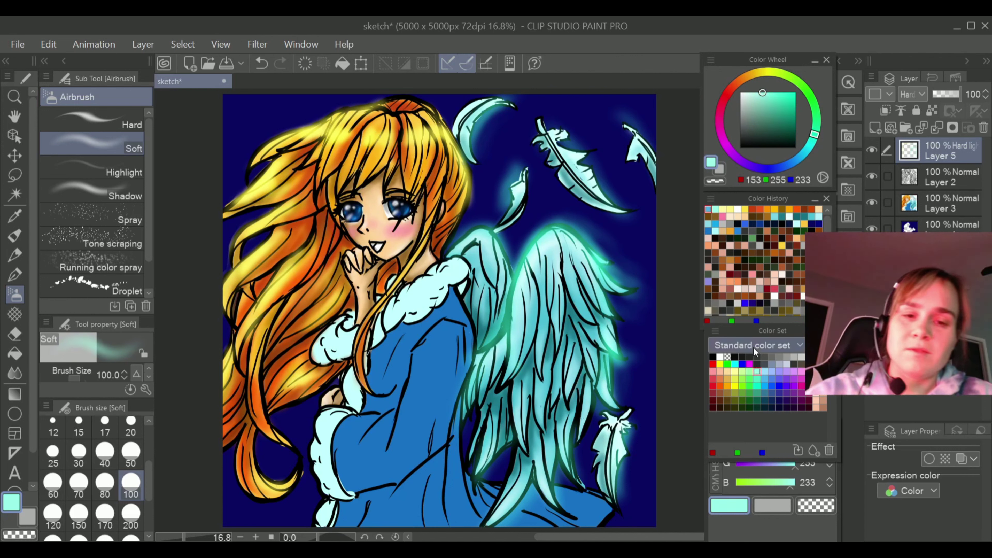
click(397, 213)
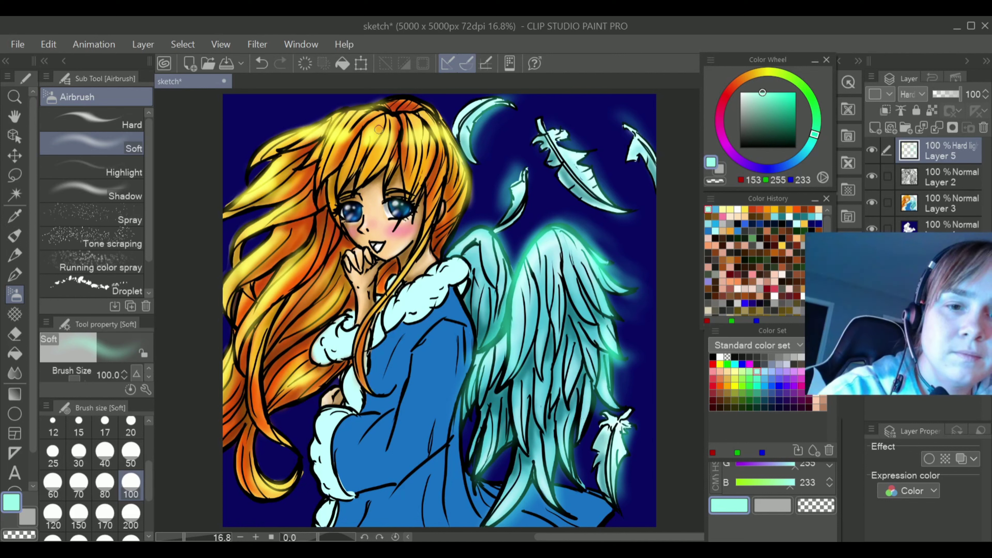
click(262, 67)
drag(407, 207, 411, 210)
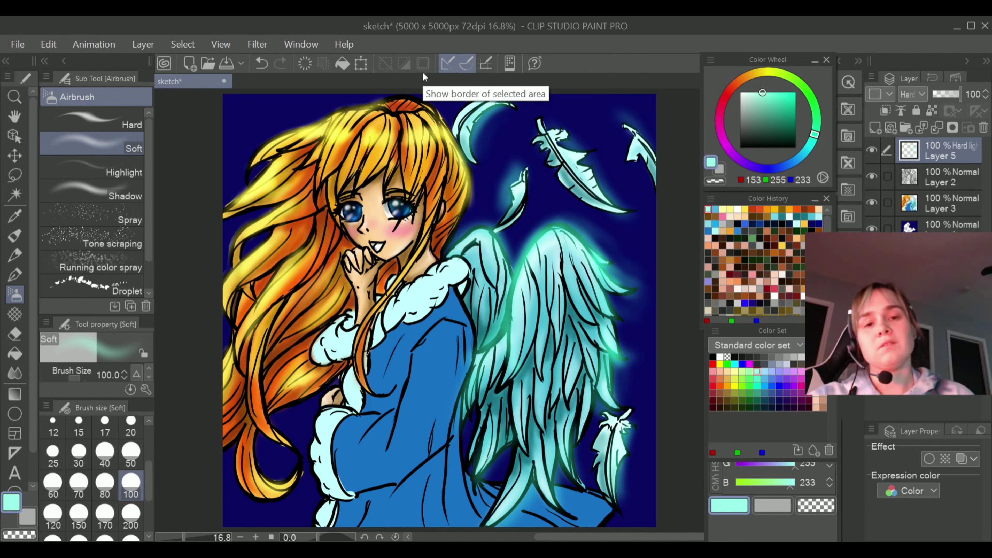
click(713, 357)
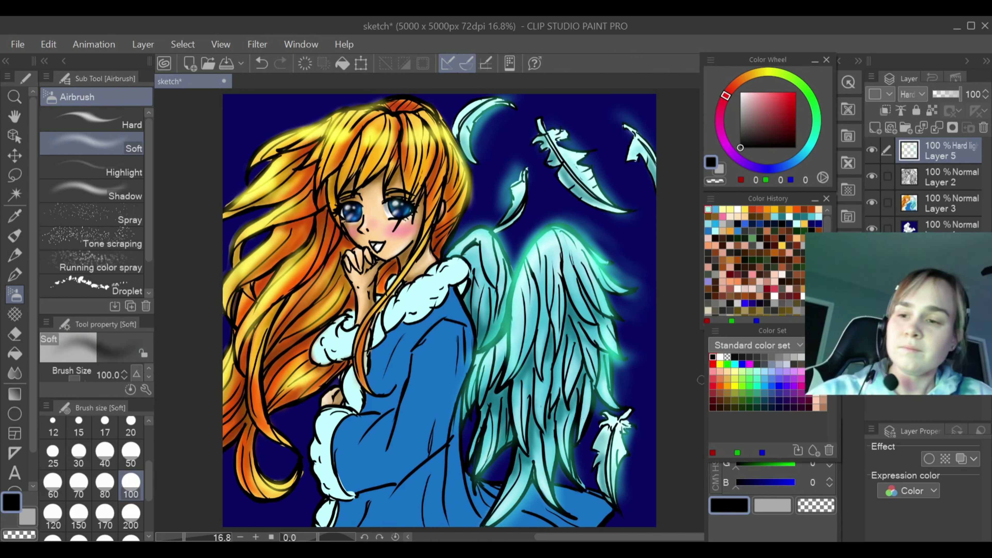
click(930, 207)
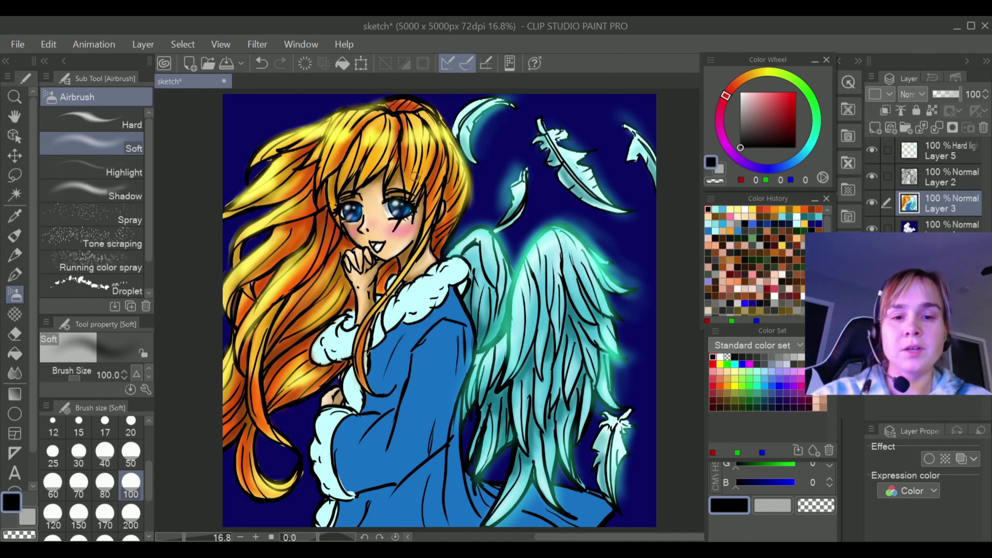
click(922, 174)
click(923, 147)
Airbrush white highlights on the coat's fur collar and cuffs on Layer 5 at size 150
click(722, 357)
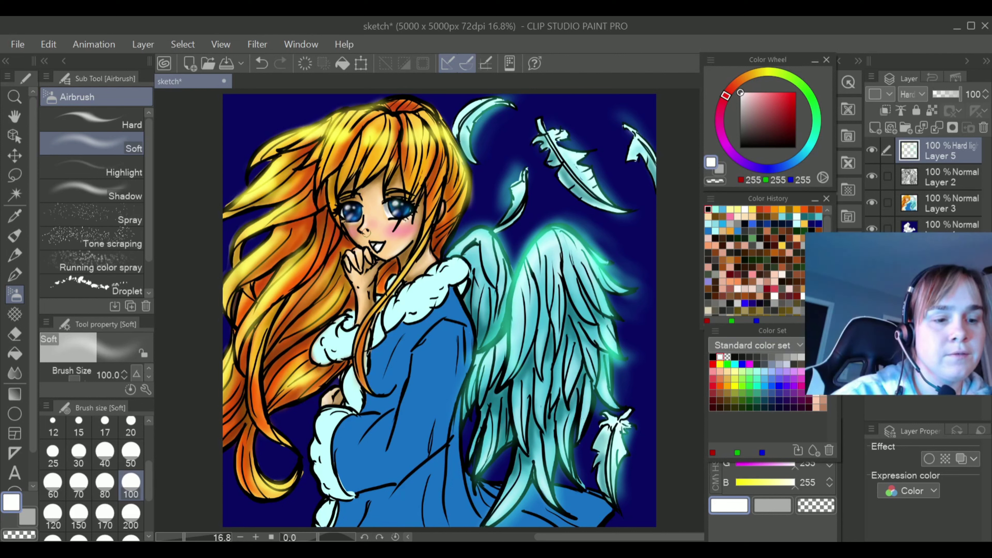
click(78, 518)
mouse_move(406, 291)
mouse_down()
mouse_move(395, 307)
mouse_move(436, 274)
mouse_move(461, 270)
mouse_up()
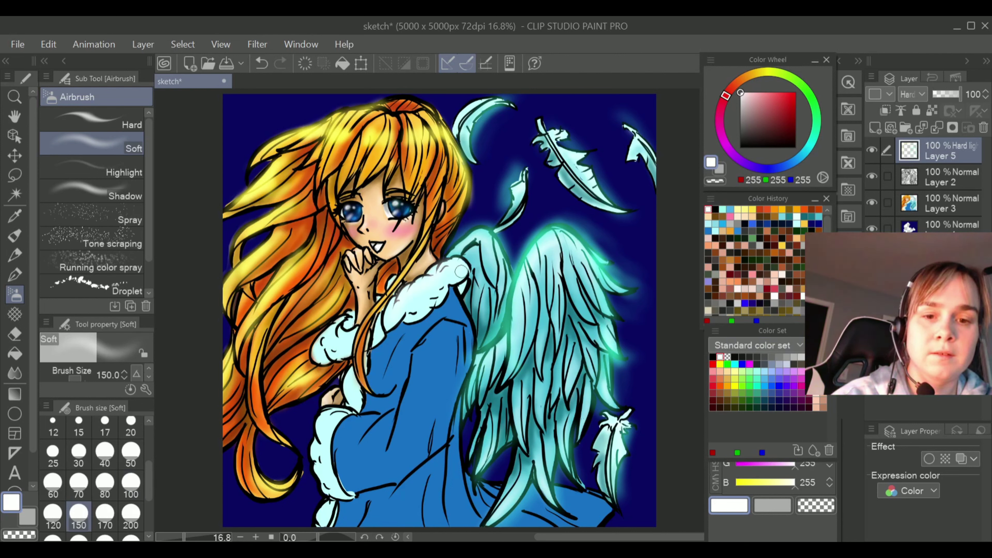
mouse_move(325, 356)
mouse_down()
mouse_move(323, 339)
mouse_move(343, 330)
mouse_move(343, 340)
mouse_up()
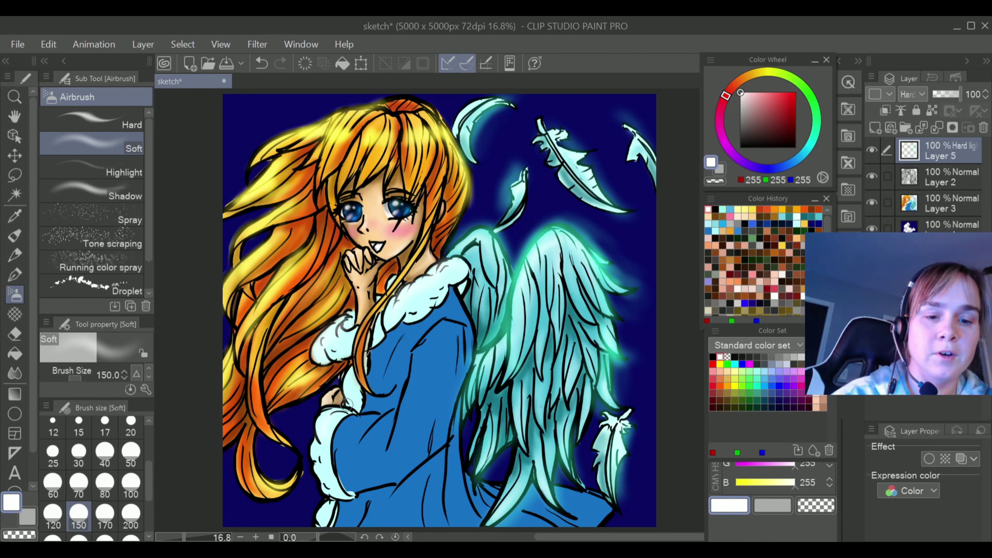
drag(346, 403, 361, 408)
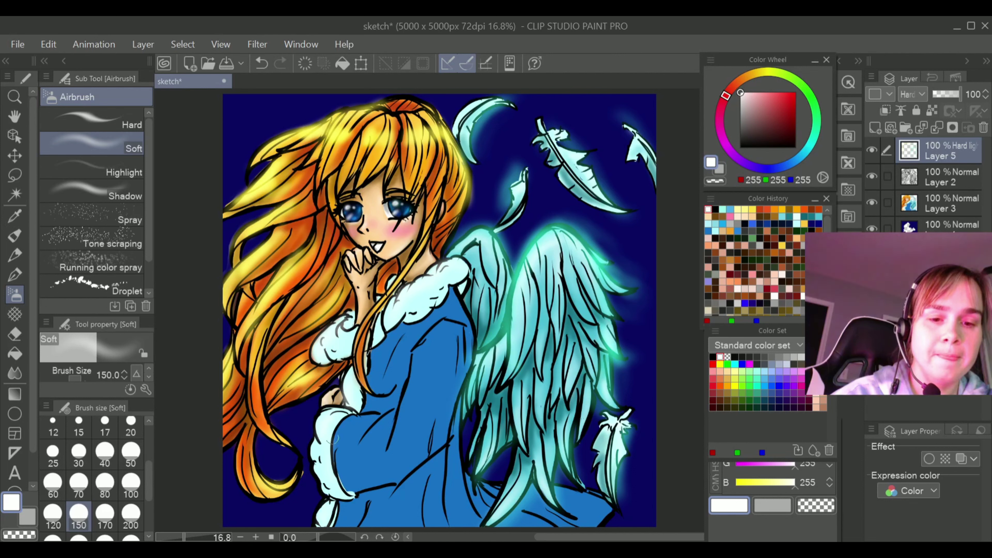
click(267, 64)
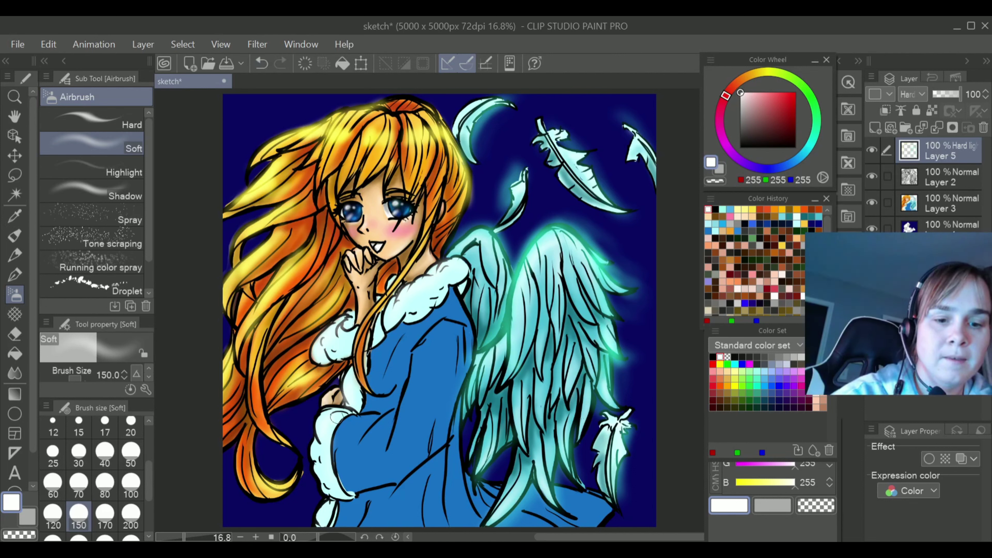
drag(337, 417, 341, 419)
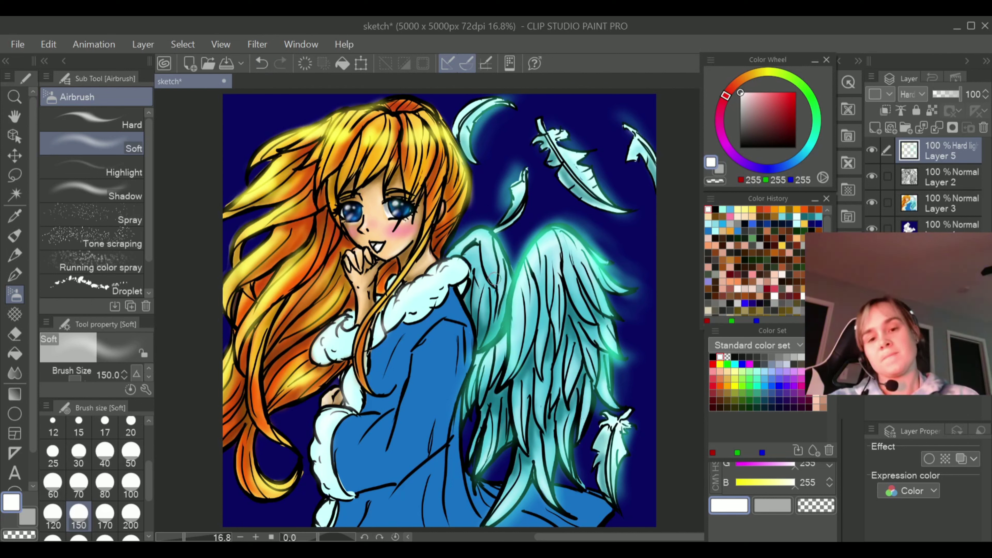
Airbrush soft teal (RGB 101, 201, 201) along the lower sleeve's fur cuff on Layer 3 at size 150
click(929, 210)
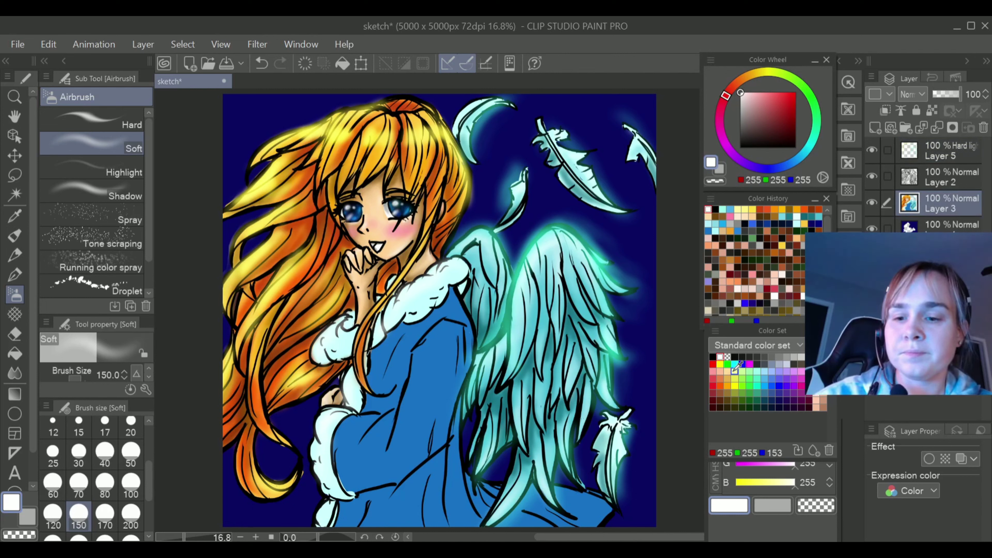
click(16, 215)
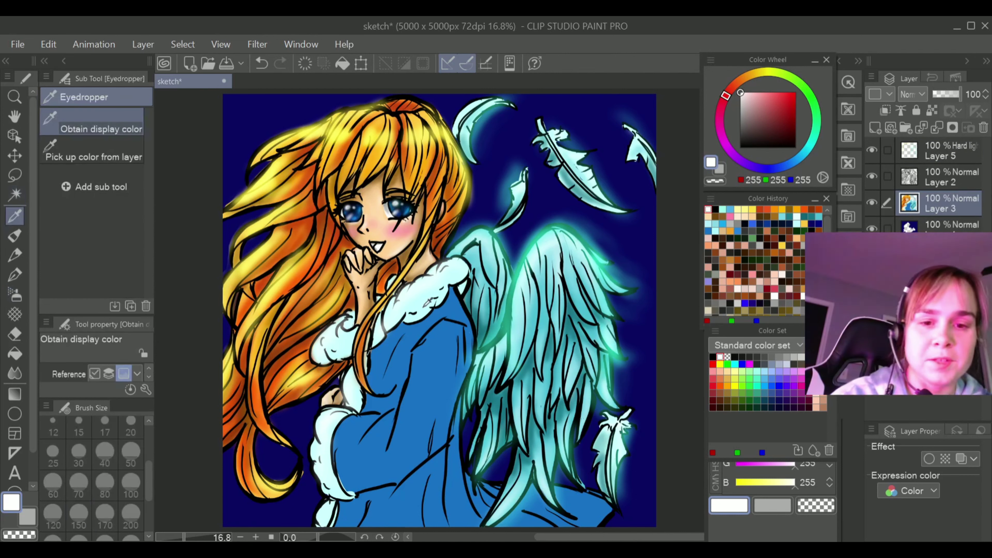
click(432, 293)
click(770, 111)
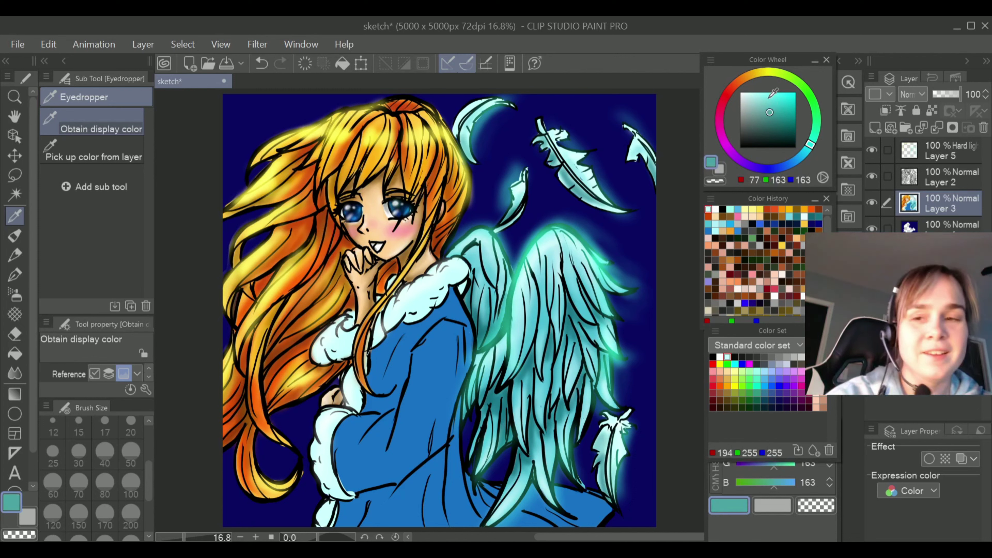
click(768, 102)
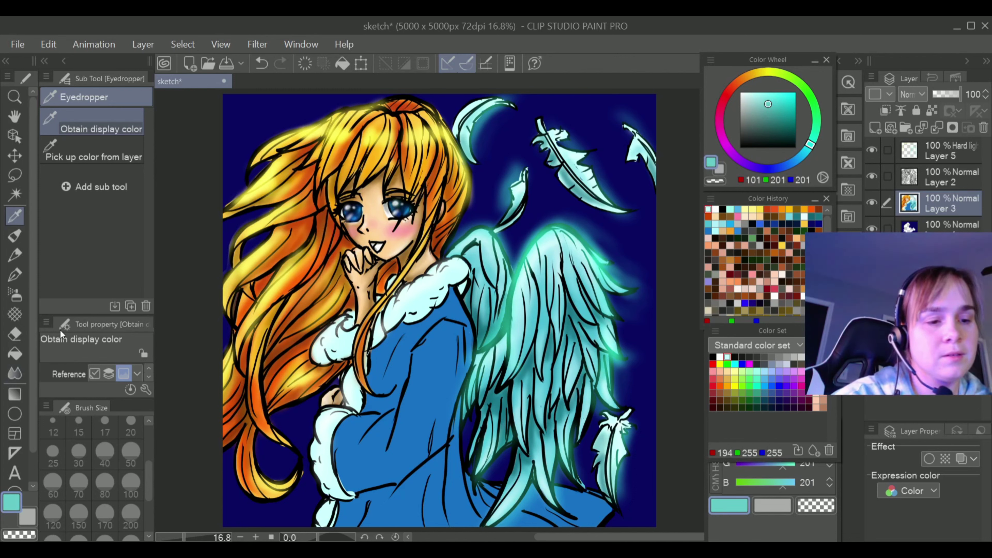
click(14, 295)
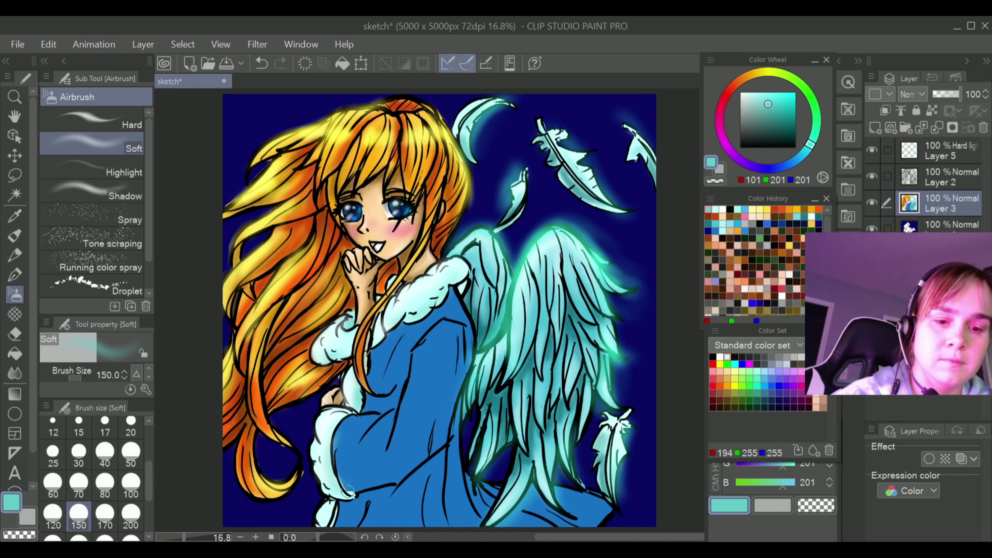
drag(338, 415, 343, 498)
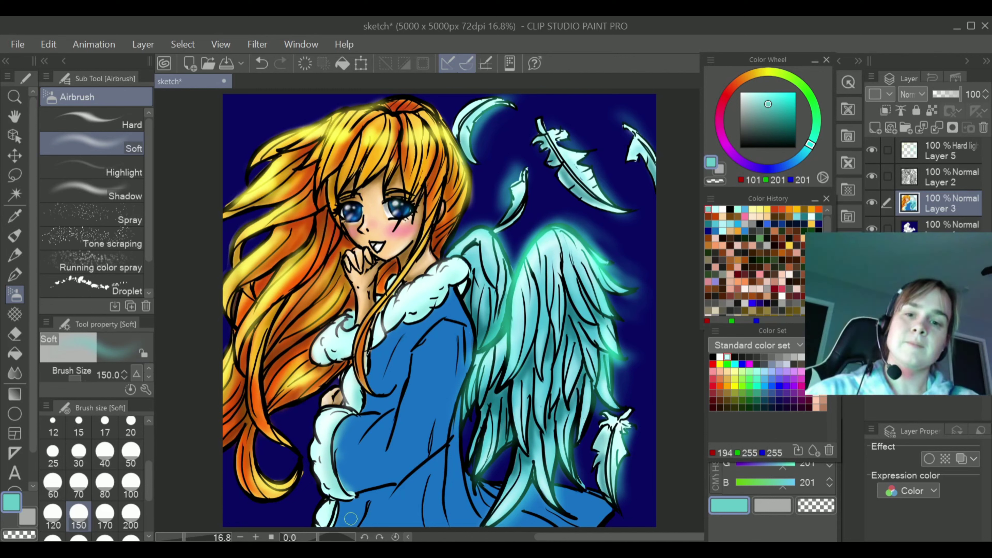
Shade the blue coat's folds with a darker blue (RGB 16, 67, 116) using the soft airbrush at size 200
key(i)
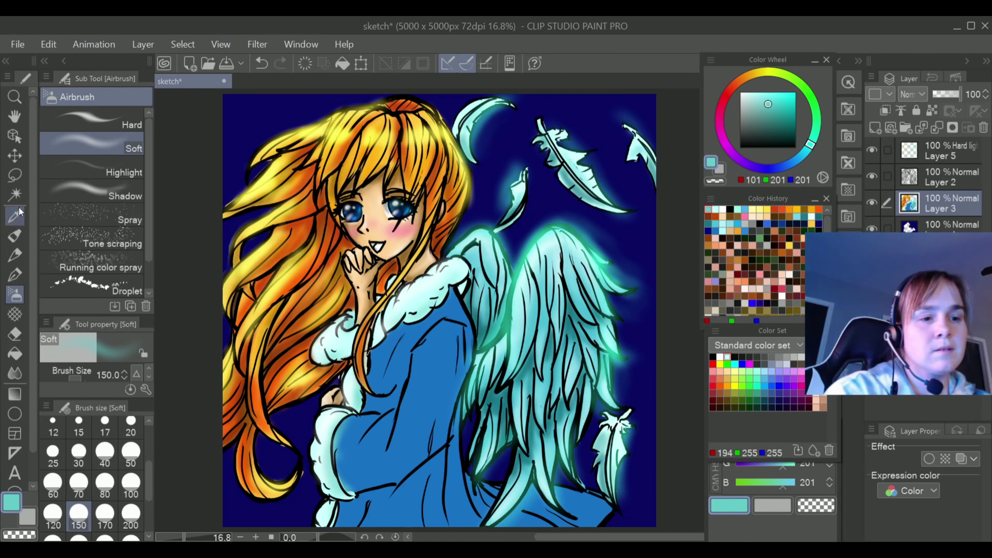
click(438, 359)
click(788, 123)
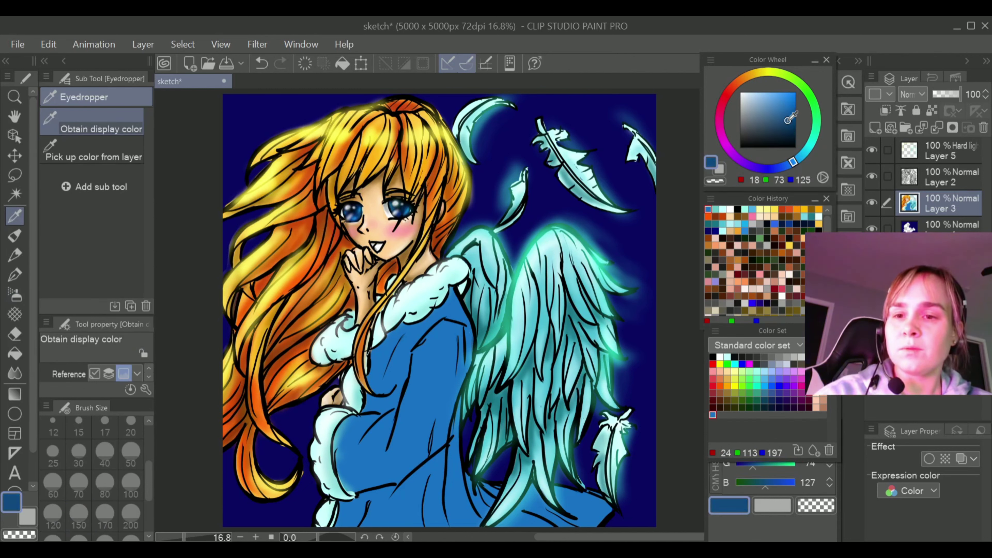
click(15, 295)
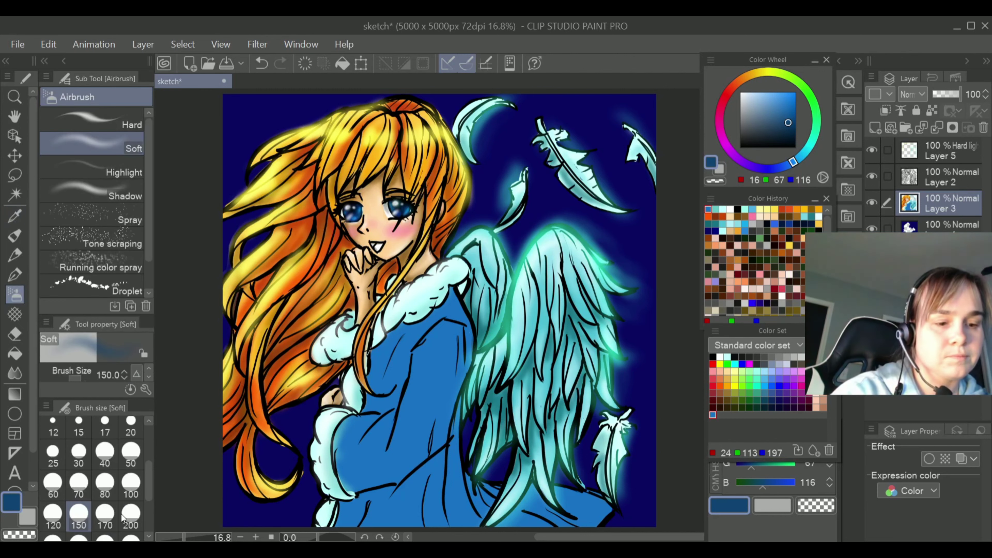
scroll(144, 498, down, 2)
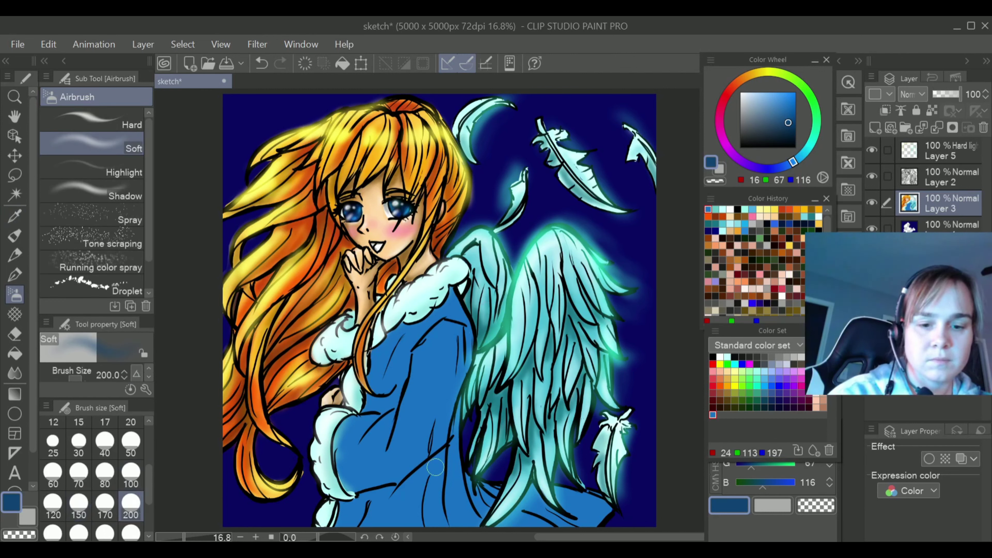
drag(435, 468, 420, 473)
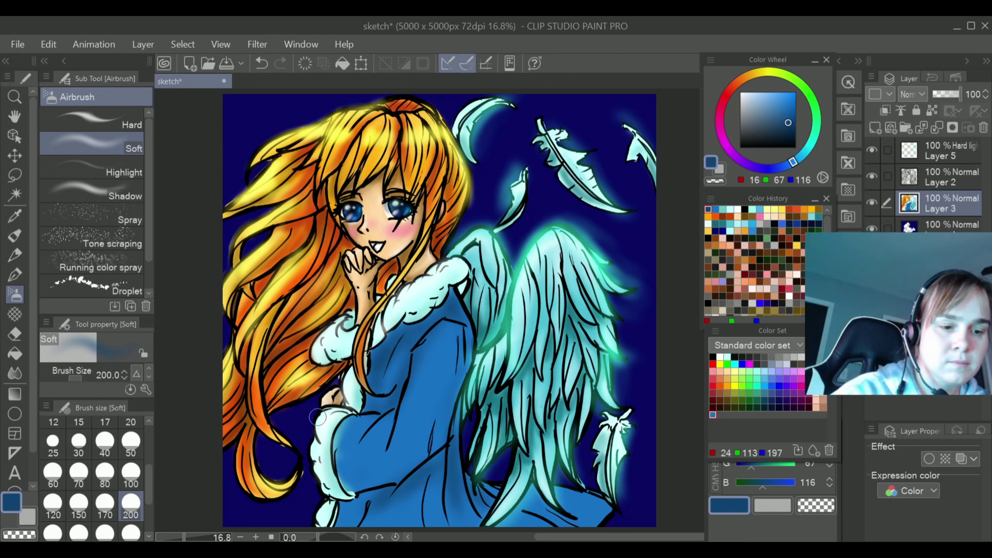
Deepen the sleeve and coat shadows at size 250, darkening the blue to RGB 10, 51, 89
click(53, 532)
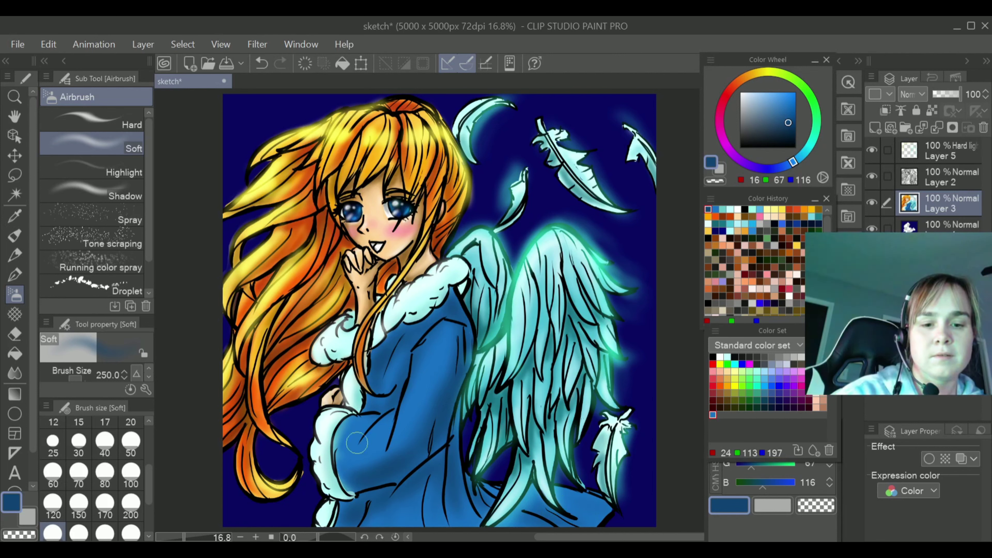
drag(356, 443, 346, 468)
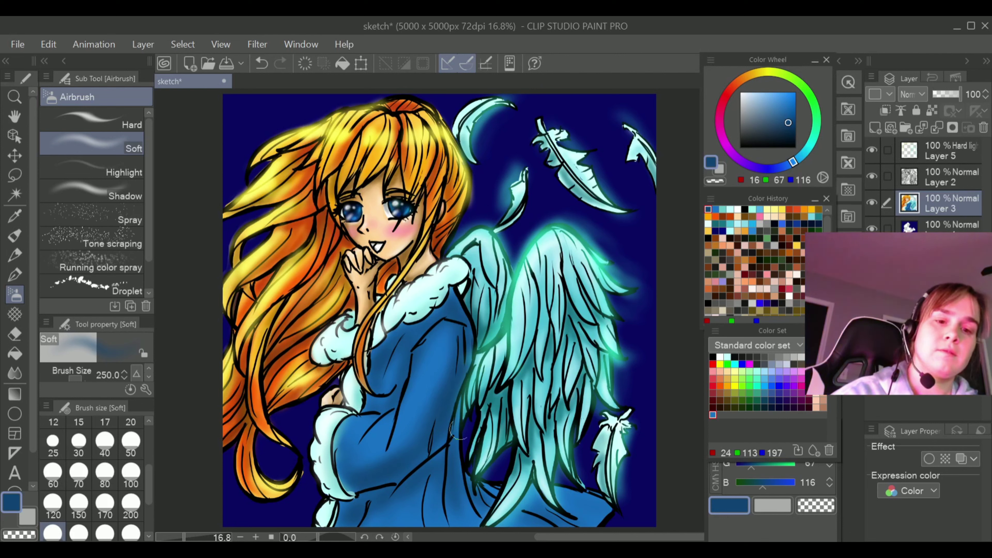
alt+click(400, 460)
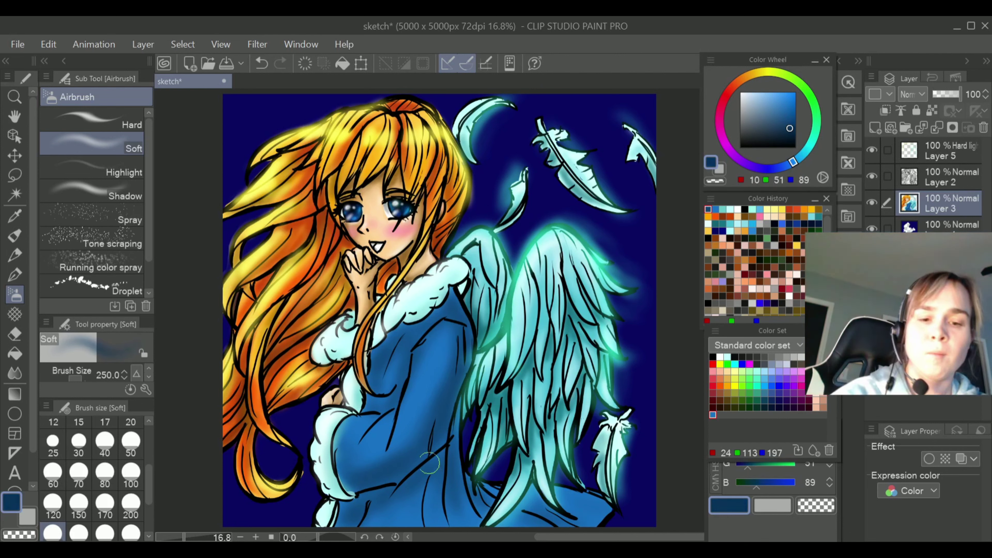
drag(429, 464, 387, 482)
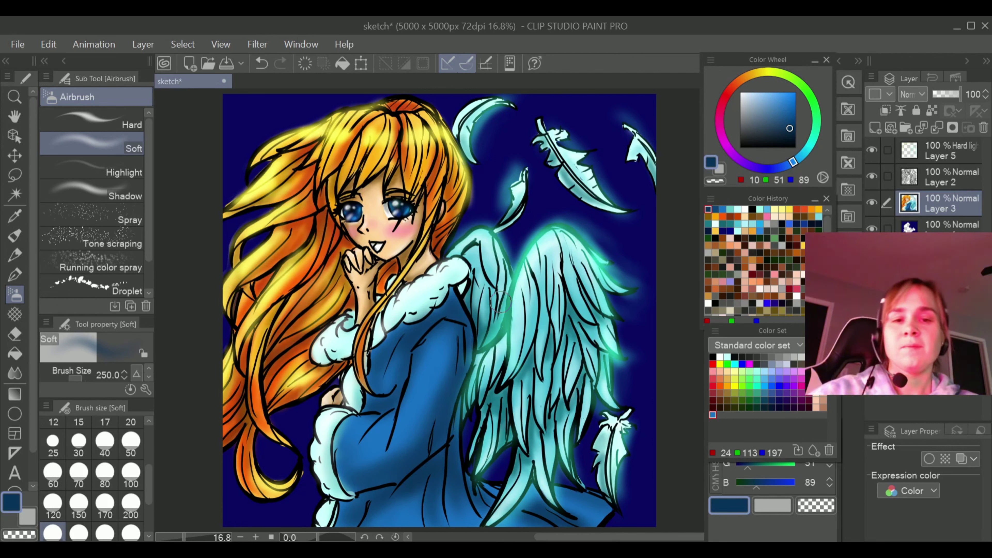
Airbrush a first blue highlight (RGB 76, 129, 229) down the coat's upper sleeve on Layer 2
click(916, 172)
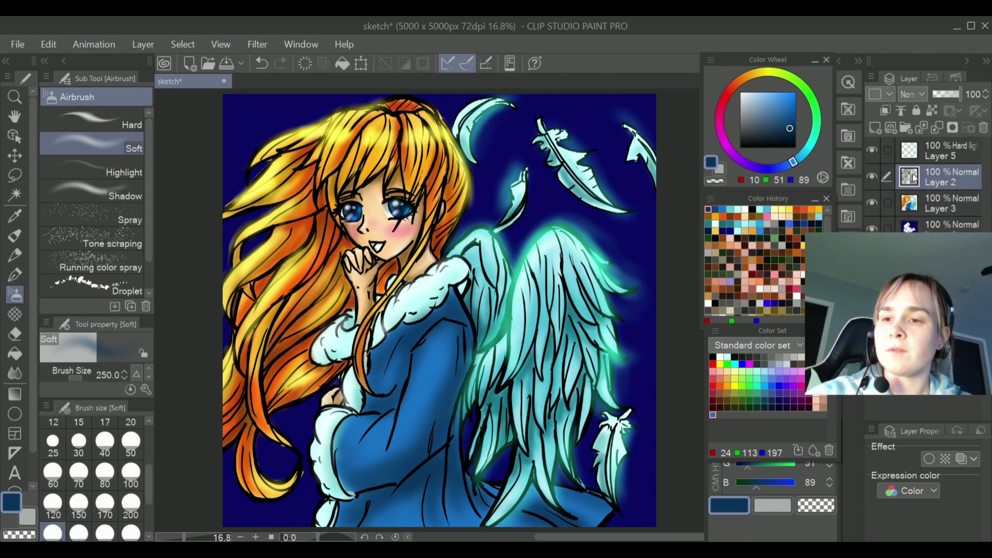
click(772, 379)
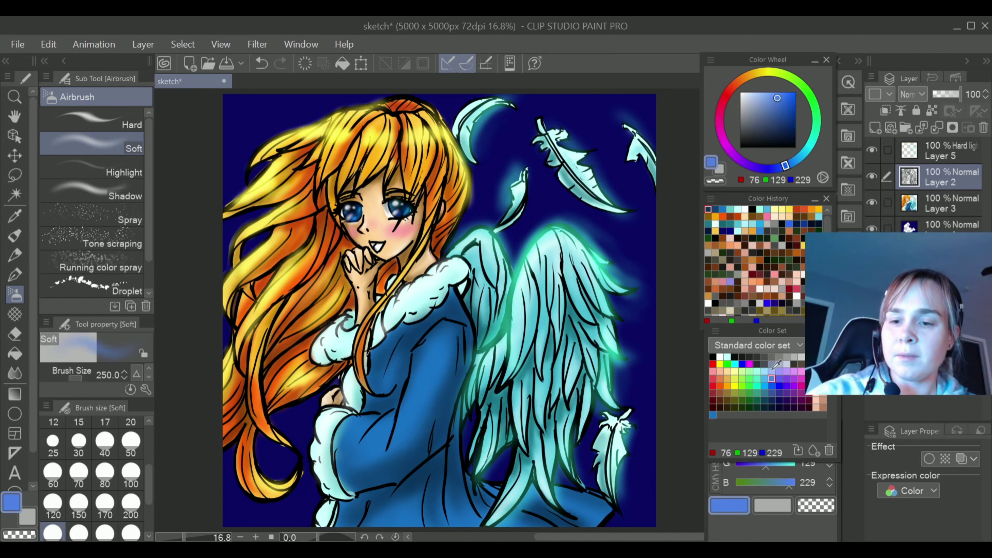
drag(414, 413, 410, 414)
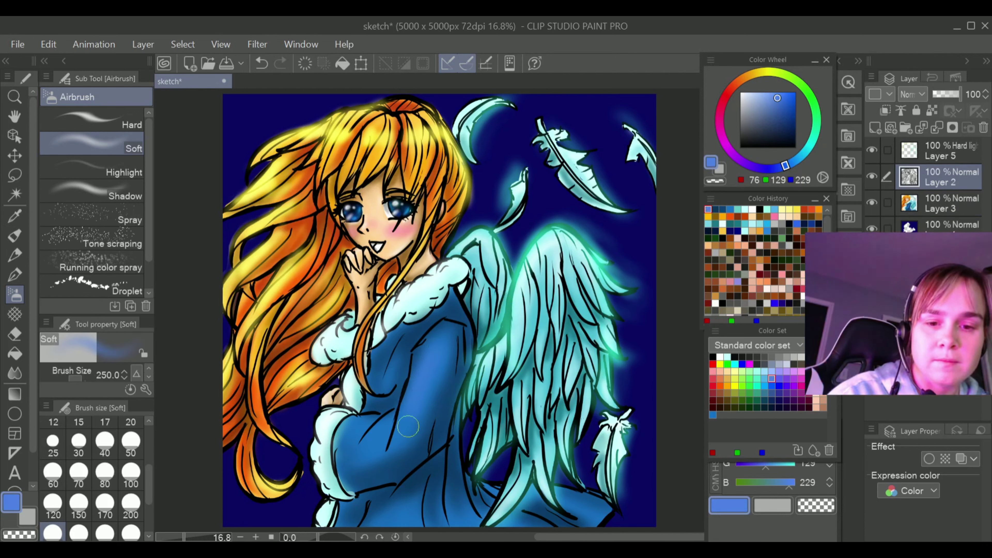
Brighten the sleeve, chest, shoulder and skirt of the coat with lighter blue (RGB 109, 157, 246) at size 250
click(770, 94)
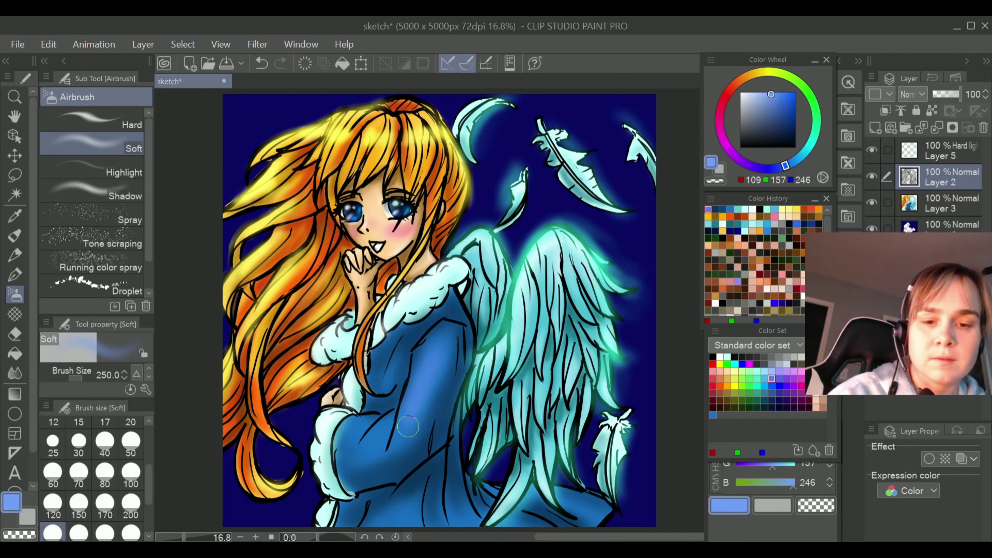
drag(442, 364, 407, 426)
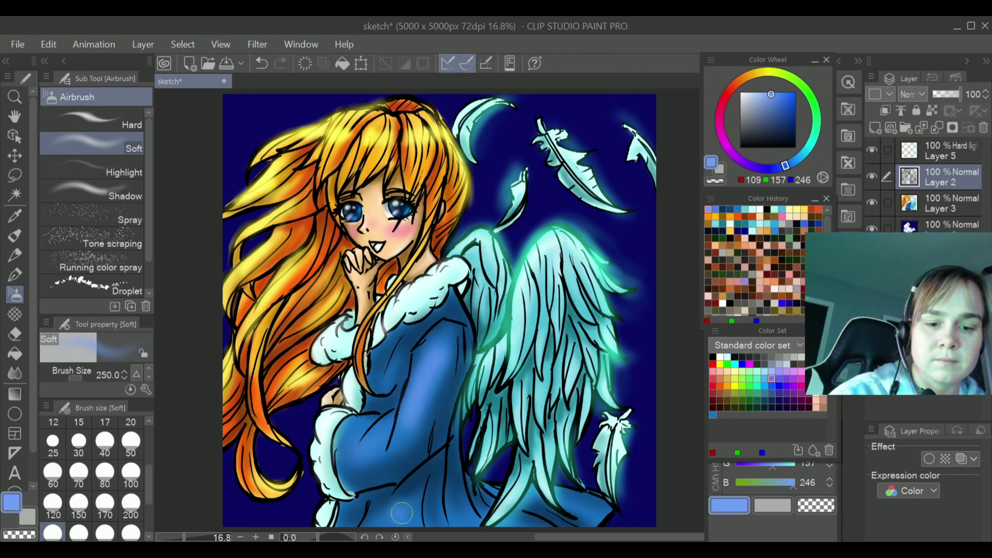
mouse_move(401, 513)
mouse_down()
mouse_move(550, 478)
mouse_move(519, 519)
mouse_move(595, 517)
mouse_move(589, 512)
mouse_move(607, 498)
mouse_up()
mouse_move(375, 380)
mouse_down()
mouse_move(396, 374)
mouse_move(430, 324)
mouse_move(449, 330)
mouse_up()
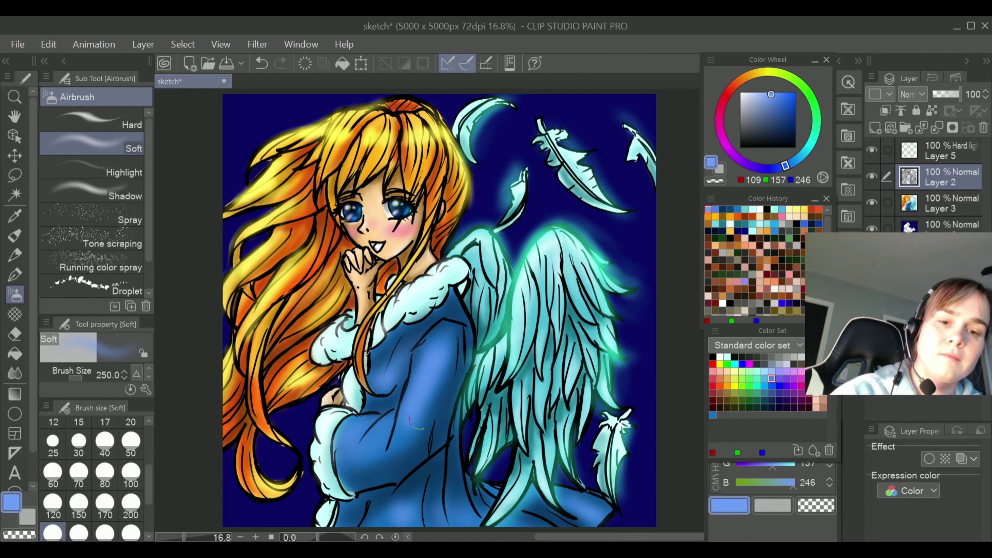
drag(462, 291, 464, 391)
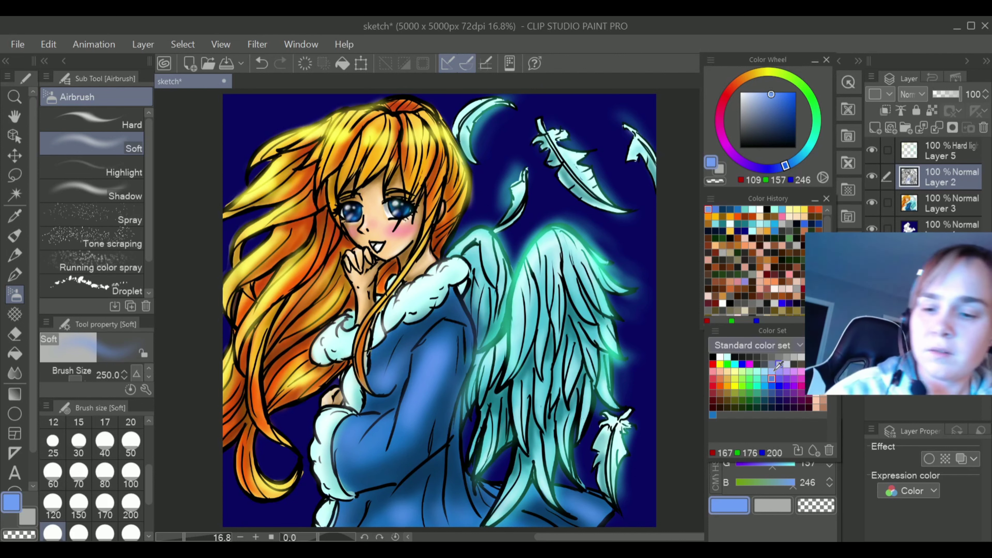
Airbrush dark navy (RGB 6, 6, 45) shadows into the coat folds on Layer 3, using sizes 70, 100 and 170
click(779, 407)
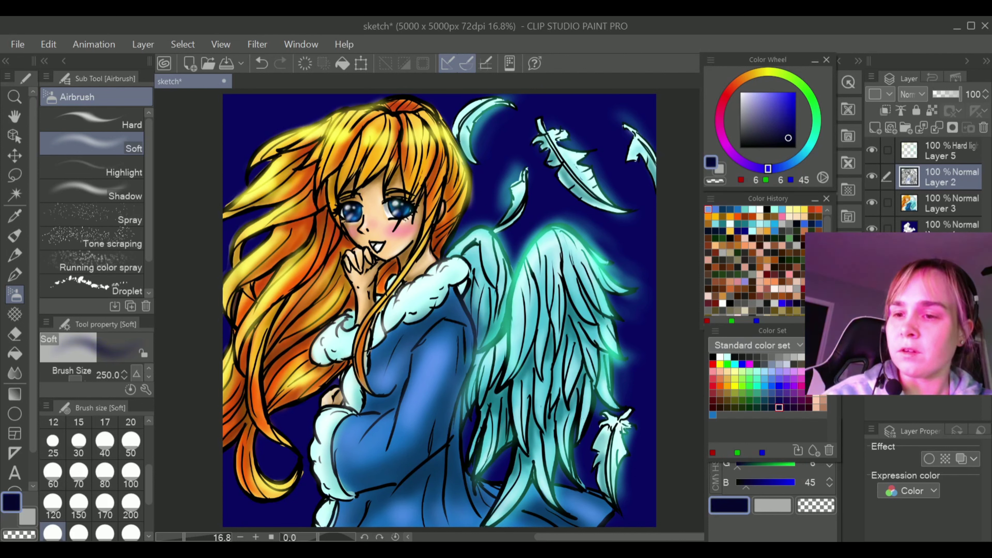
click(919, 208)
click(79, 472)
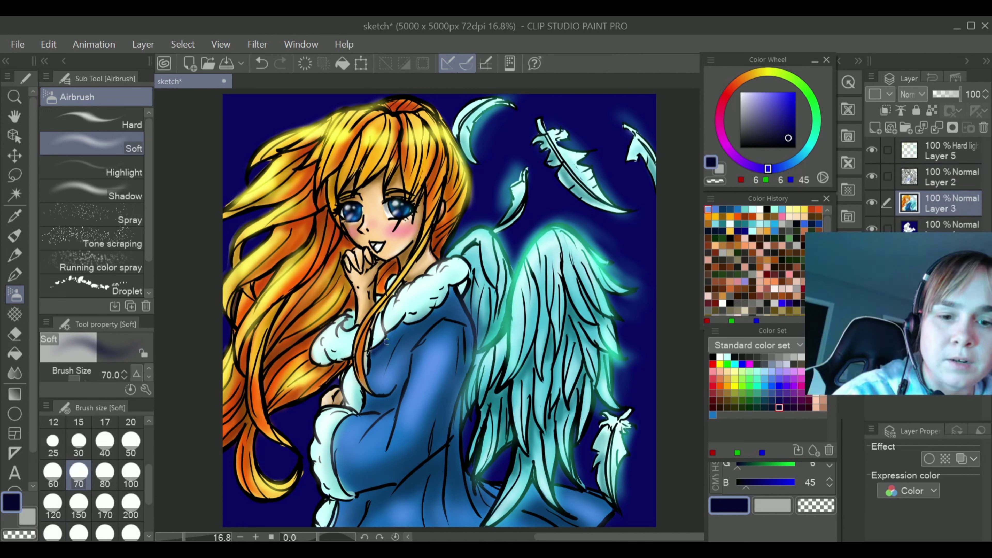
click(131, 472)
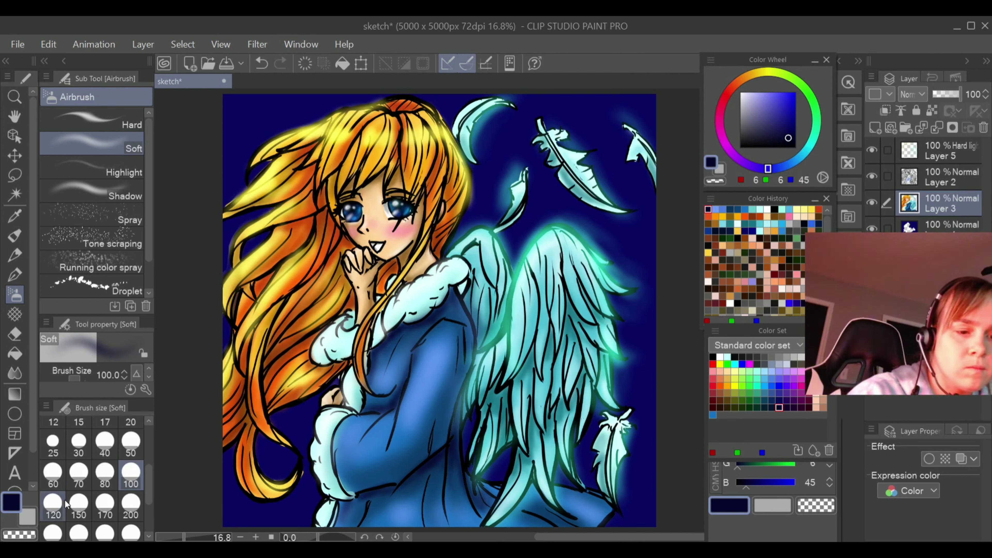
click(104, 505)
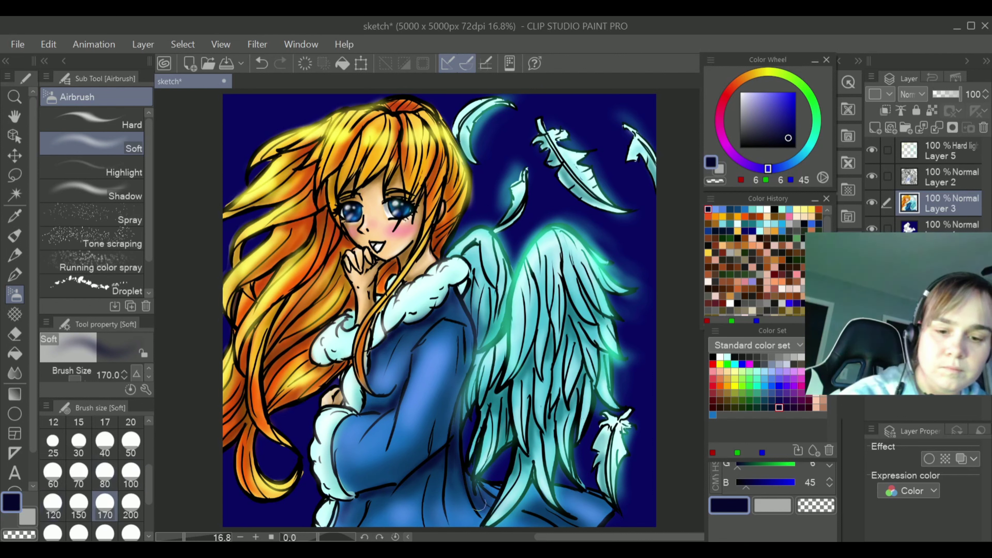
mouse_move(448, 445)
mouse_down()
mouse_move(348, 520)
mouse_move(352, 500)
mouse_up()
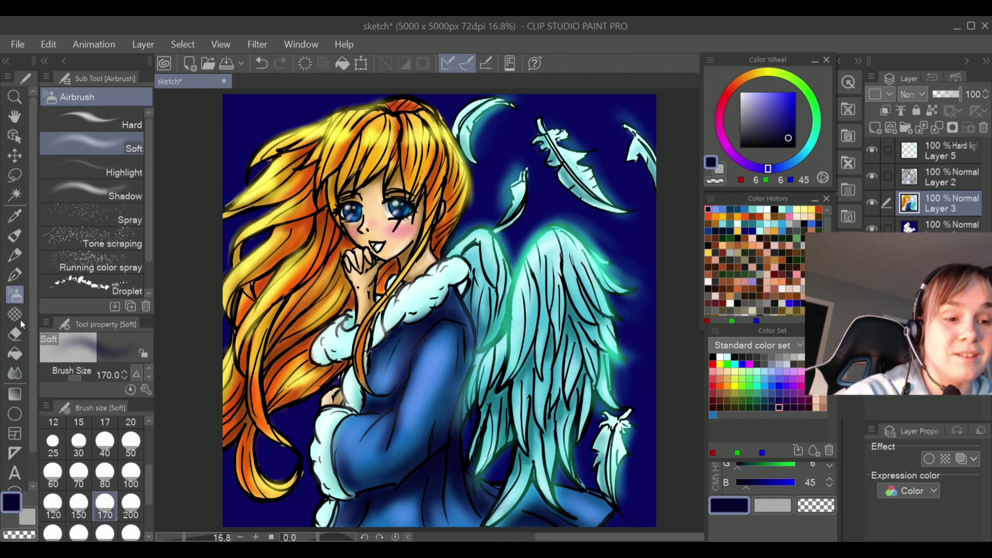
Erase stray glow around the large wing's outer edge on Layer 5 with the hard eraser enlarged to size 150
click(14, 374)
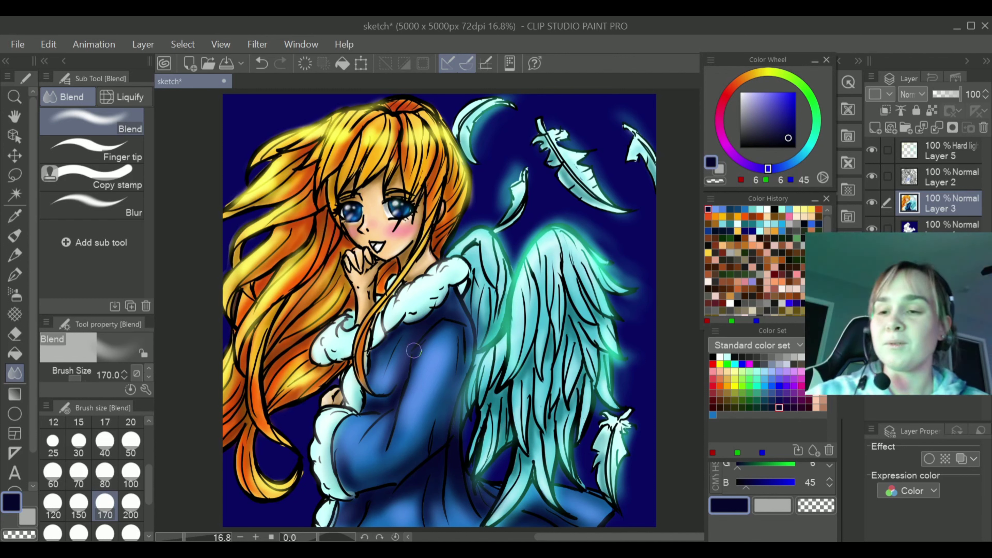
click(925, 147)
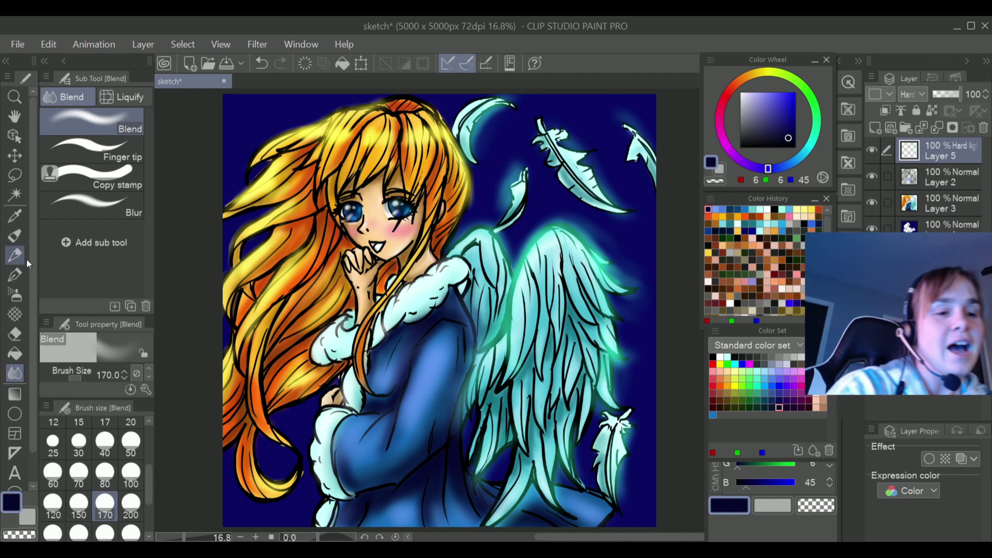
click(14, 334)
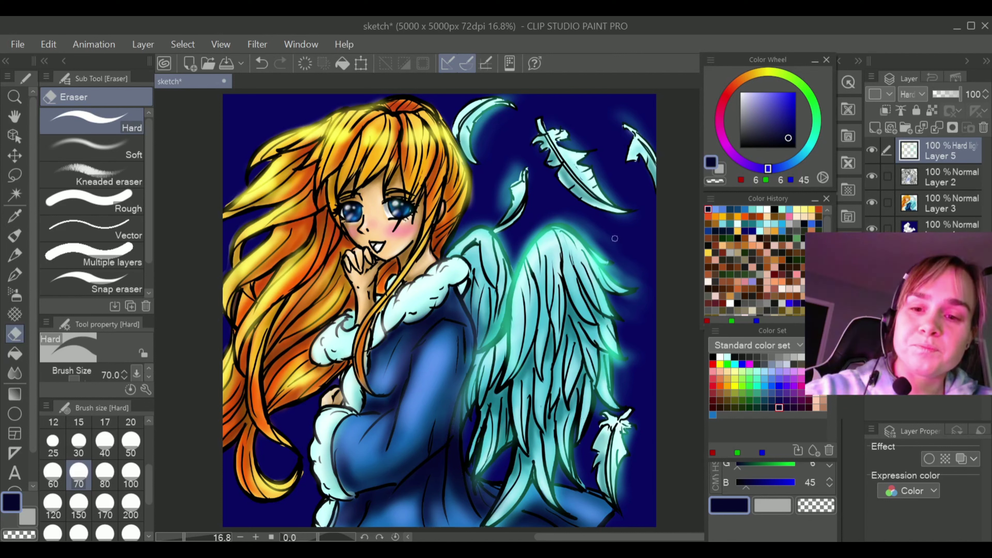
key(bracketright)
key(bracketright)
key(bracketright)
key(bracketright)
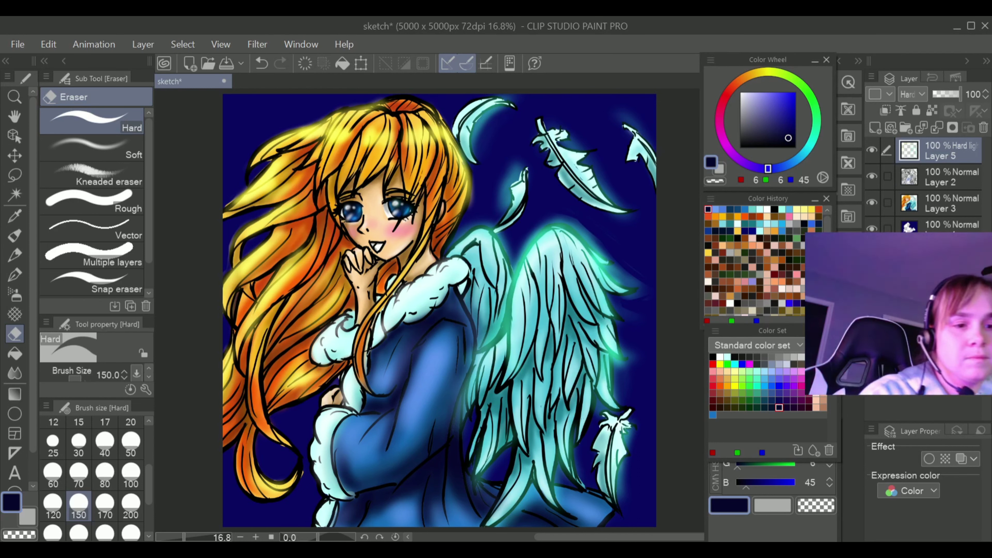
Blend the aqua glow along the large wing's upper and outer edge on Layer 5 at size 170
click(18, 379)
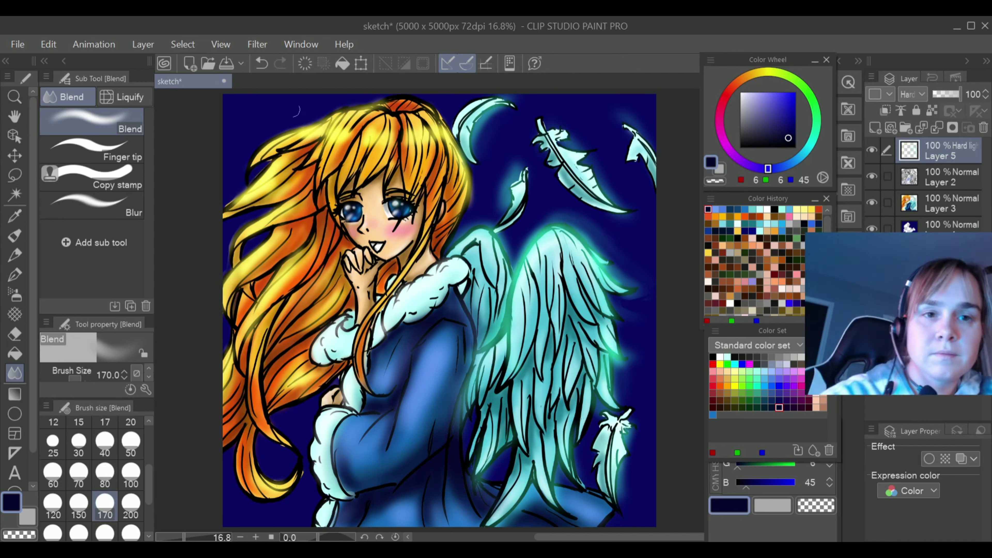
click(270, 67)
mouse_move(596, 230)
mouse_down()
mouse_move(615, 243)
mouse_move(587, 228)
mouse_up()
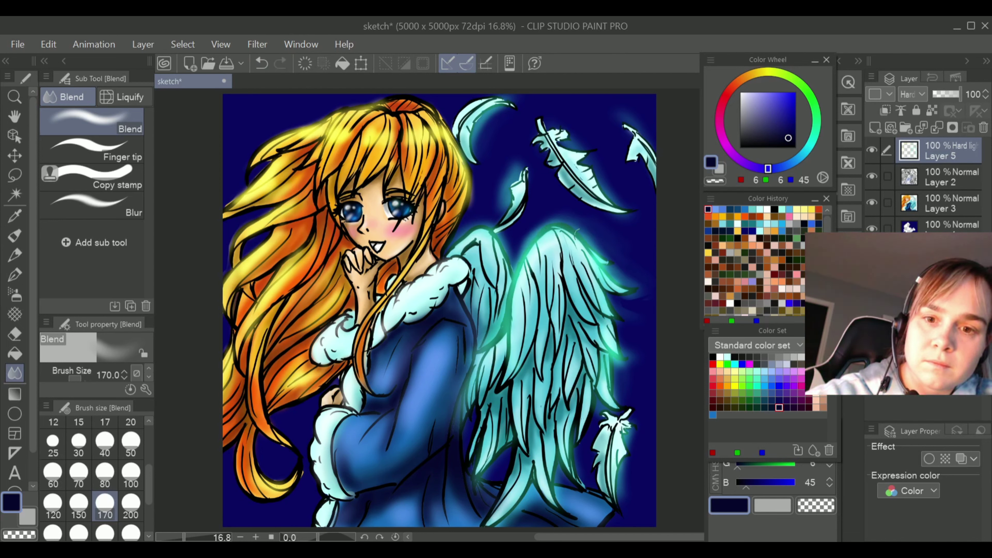
mouse_move(619, 281)
mouse_down()
mouse_move(636, 309)
mouse_move(608, 301)
mouse_move(643, 303)
mouse_move(614, 249)
mouse_move(640, 281)
mouse_move(586, 227)
mouse_move(616, 237)
mouse_move(602, 274)
mouse_move(609, 334)
mouse_move(635, 326)
mouse_move(619, 258)
mouse_move(594, 245)
mouse_up()
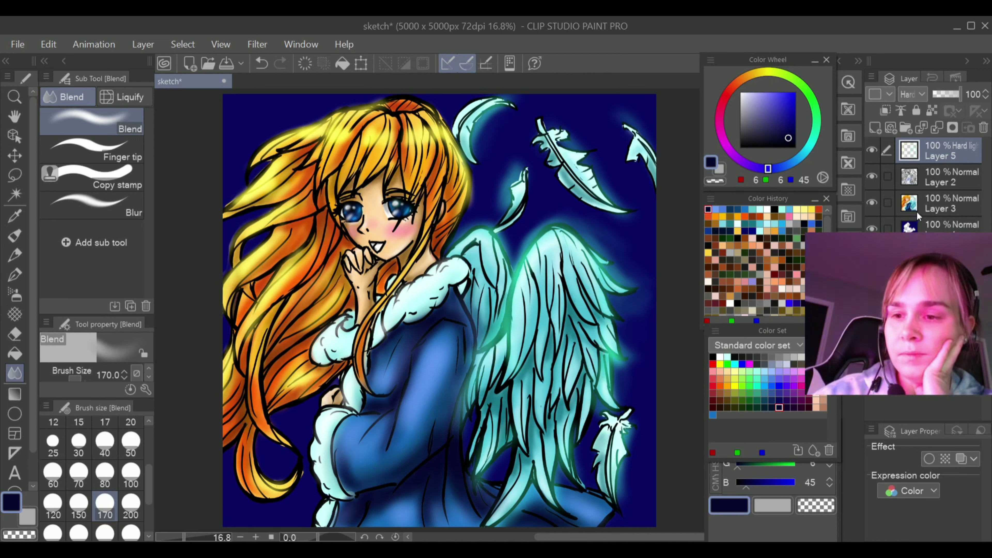
click(923, 203)
click(722, 288)
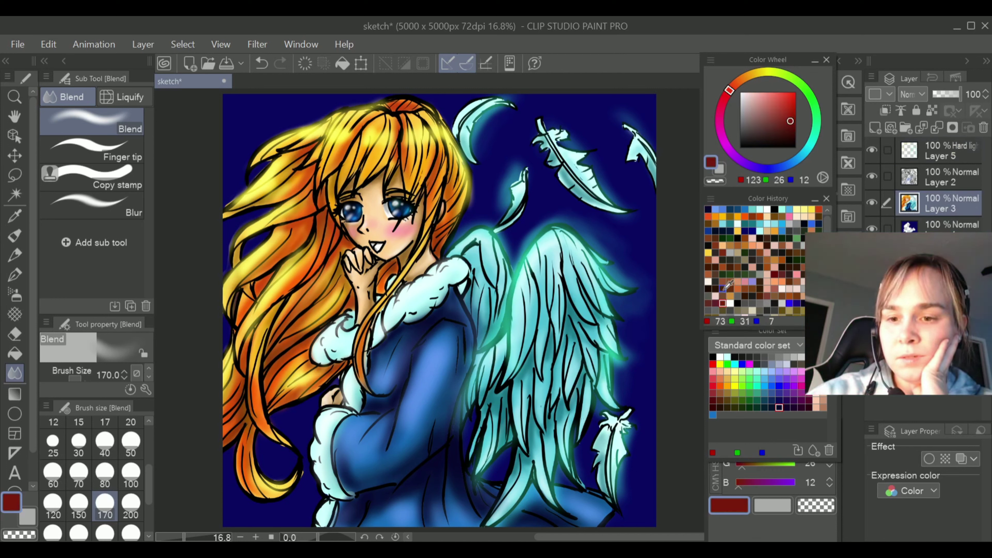
click(15, 334)
click(15, 295)
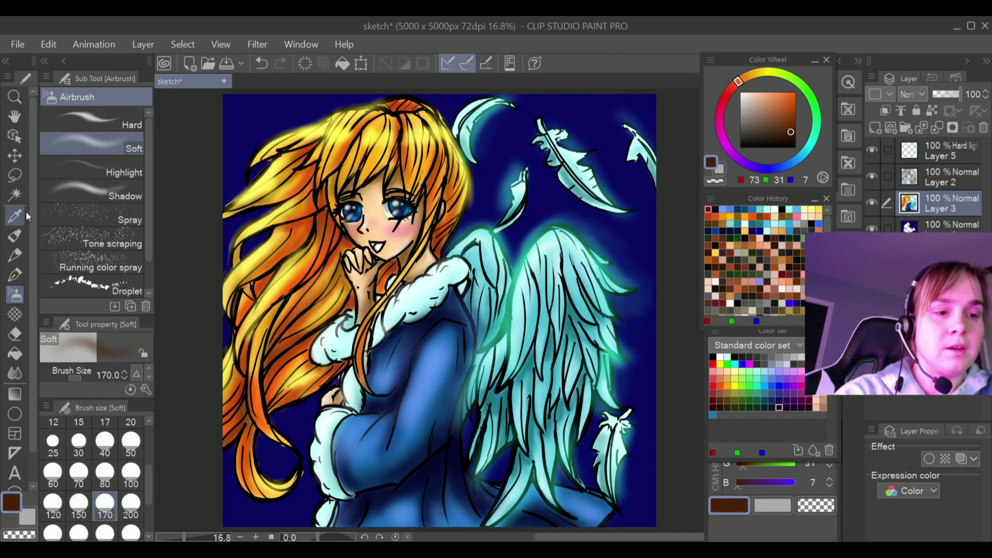
click(14, 334)
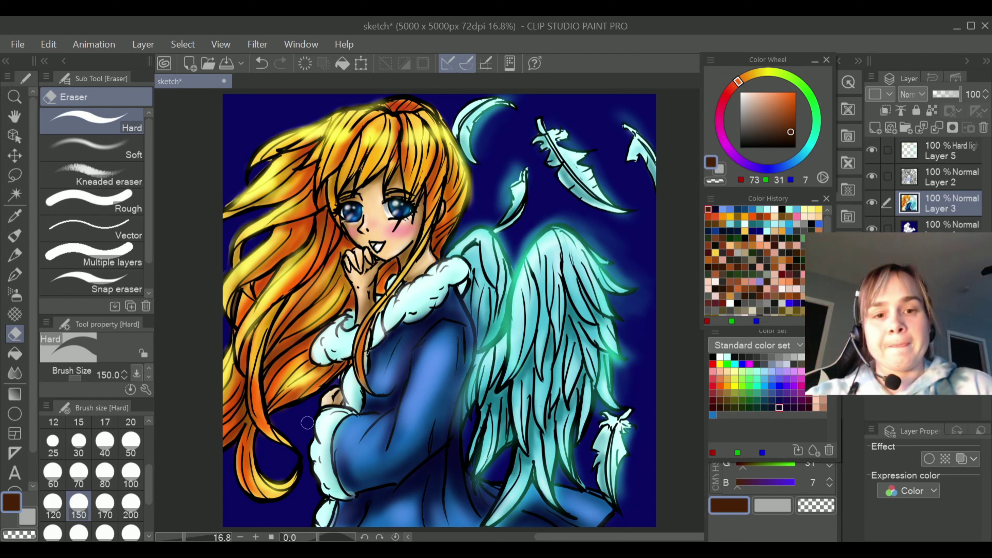
Lock the transparent pixels of the line art on Layer 2
click(911, 180)
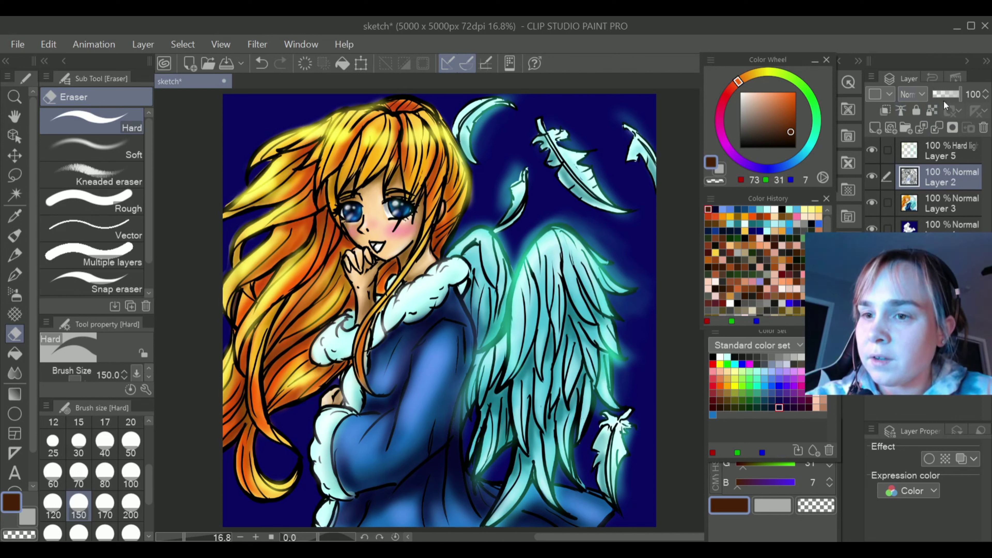
click(916, 110)
click(916, 111)
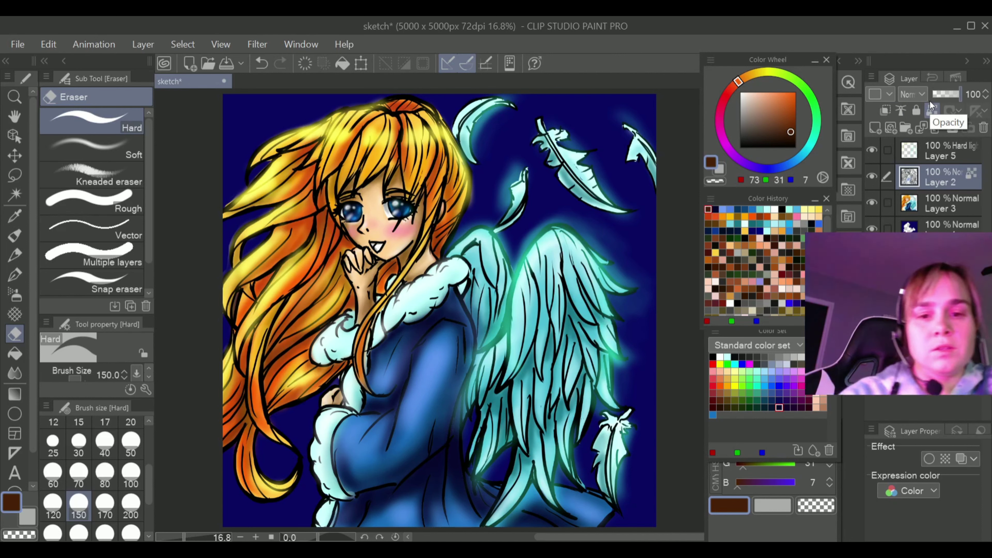
click(931, 109)
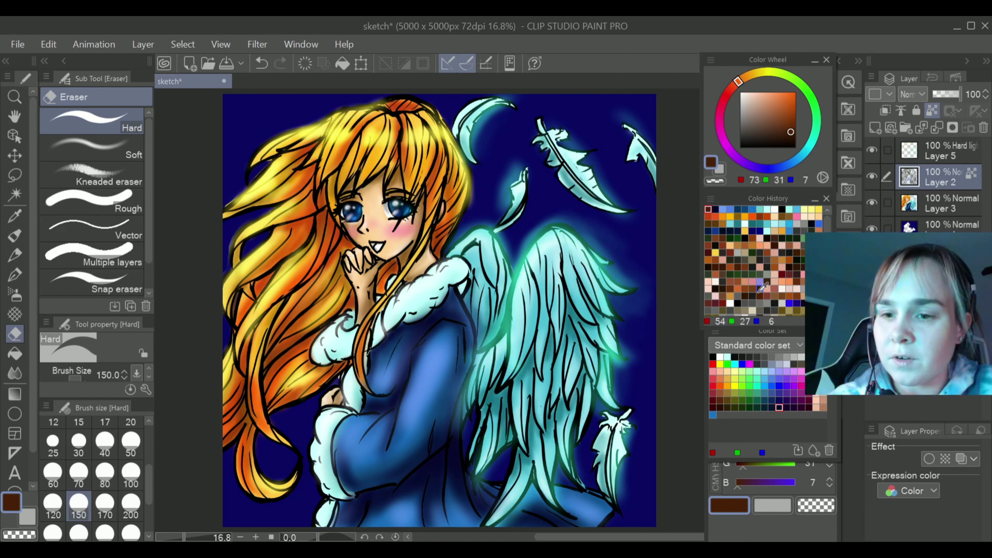
Test RGB 141, 6, 20 on the hair line art with the G-pen, undo it, and recolour the lines dark red (RGB 94, 7, 15), sizes 170 and 500
click(748, 294)
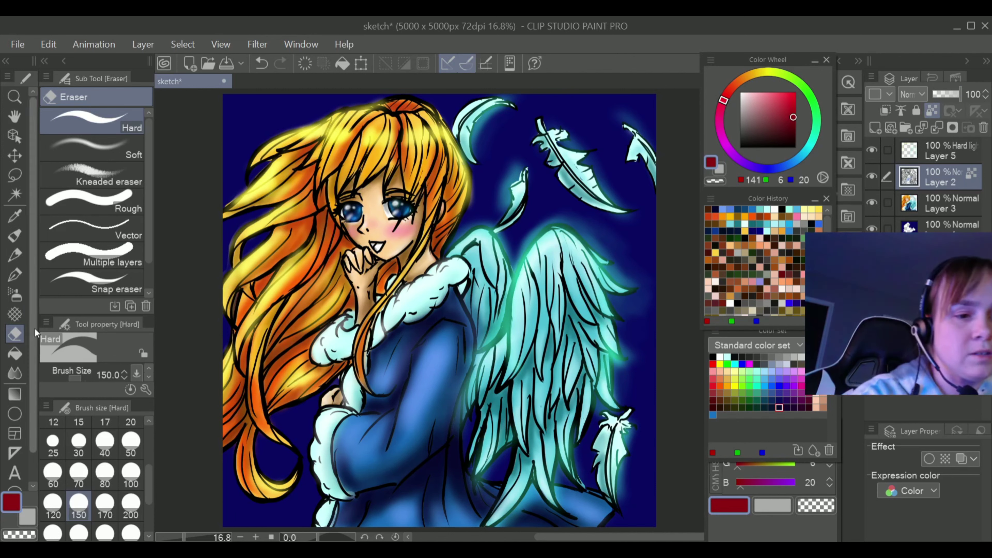
click(15, 275)
click(106, 504)
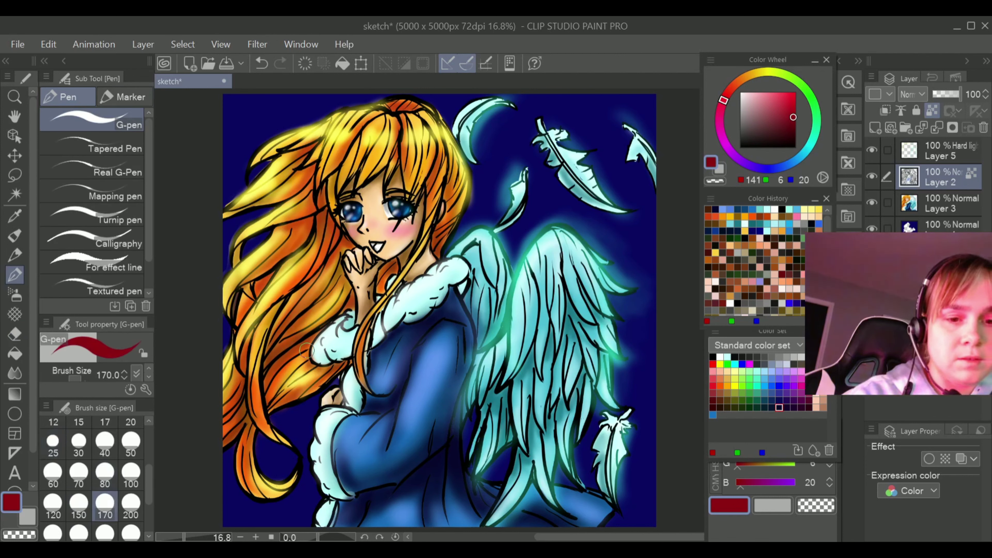
click(285, 333)
key(ctrl+z)
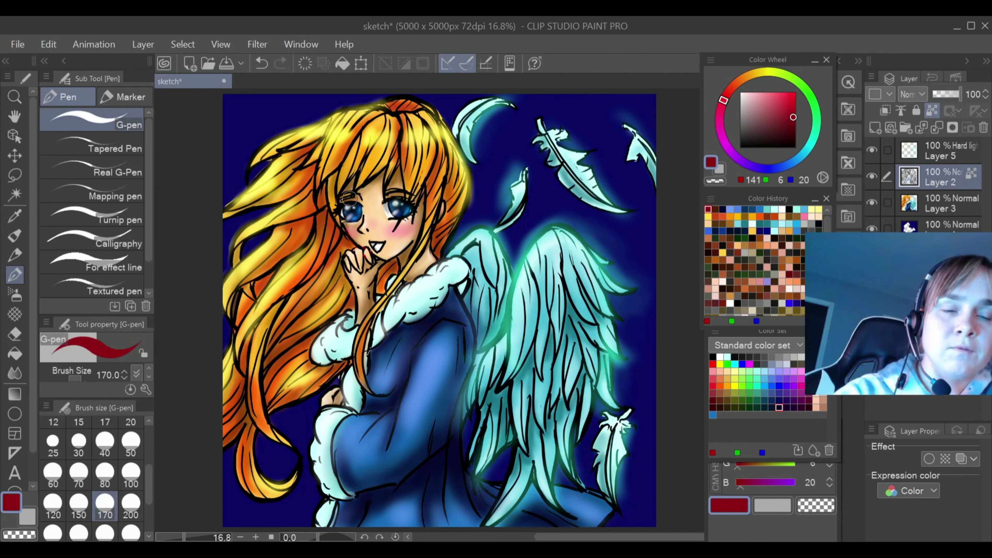
click(262, 65)
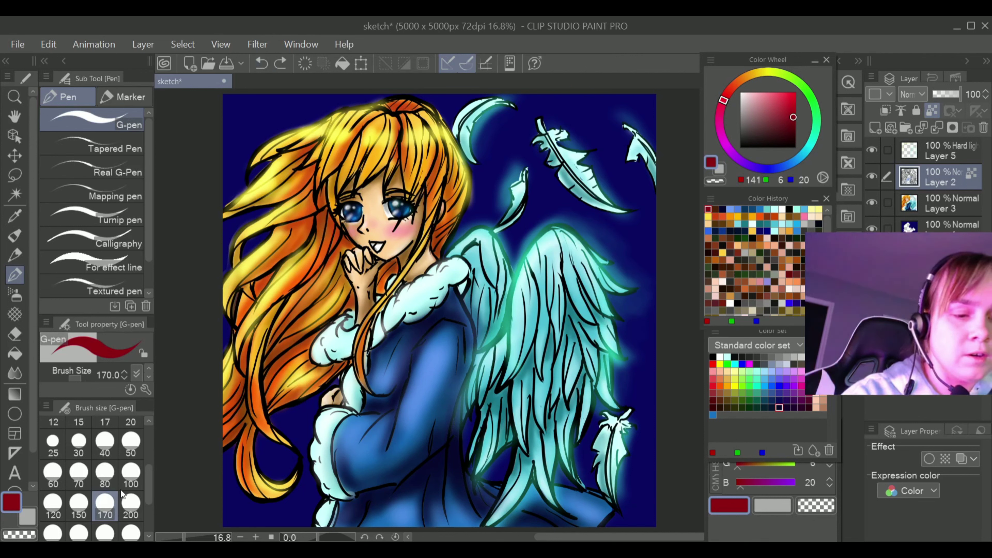
click(792, 127)
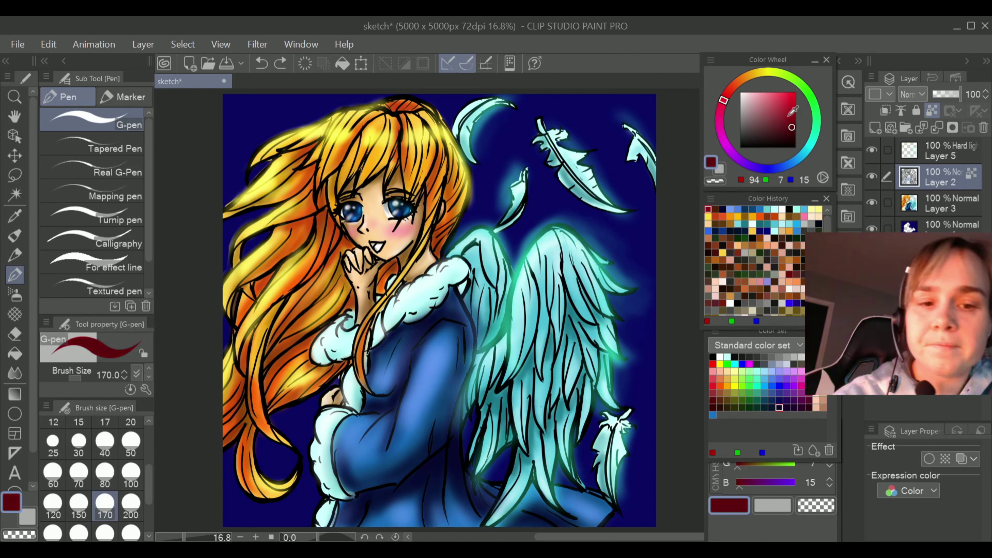
drag(341, 226, 344, 212)
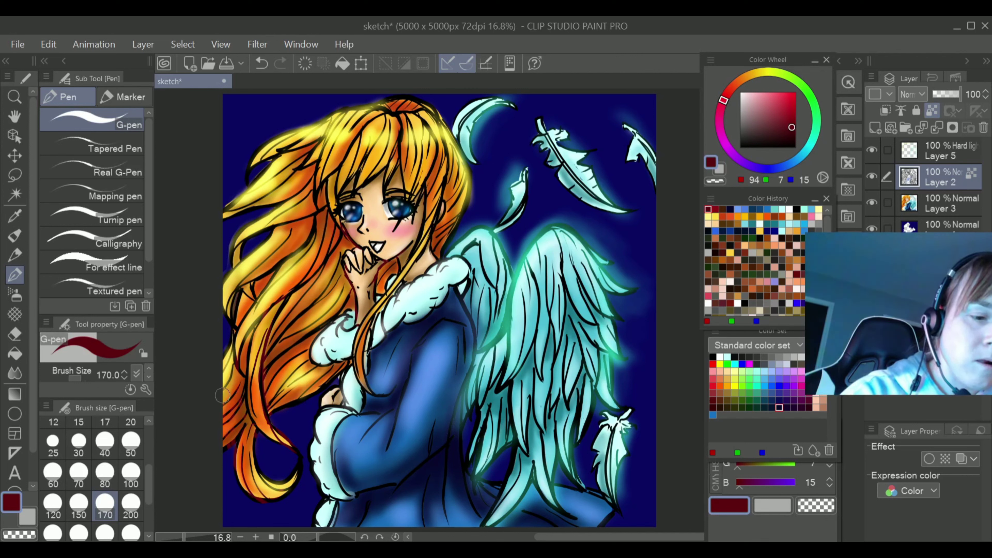
click(130, 534)
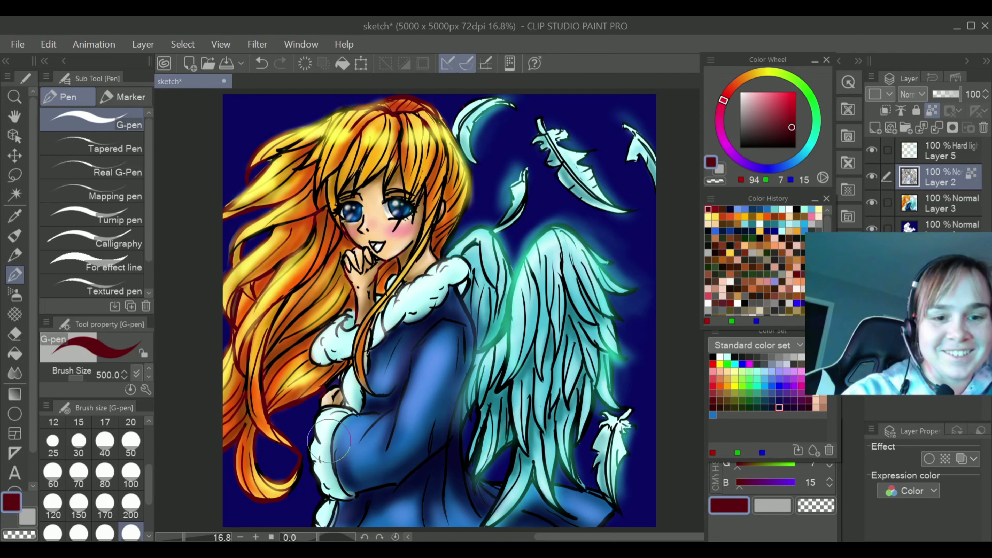
Darken the line art around the fringe and face with deeper reds (RGB 56, 3, 9 and 44, 2, 6) at size 500
click(793, 132)
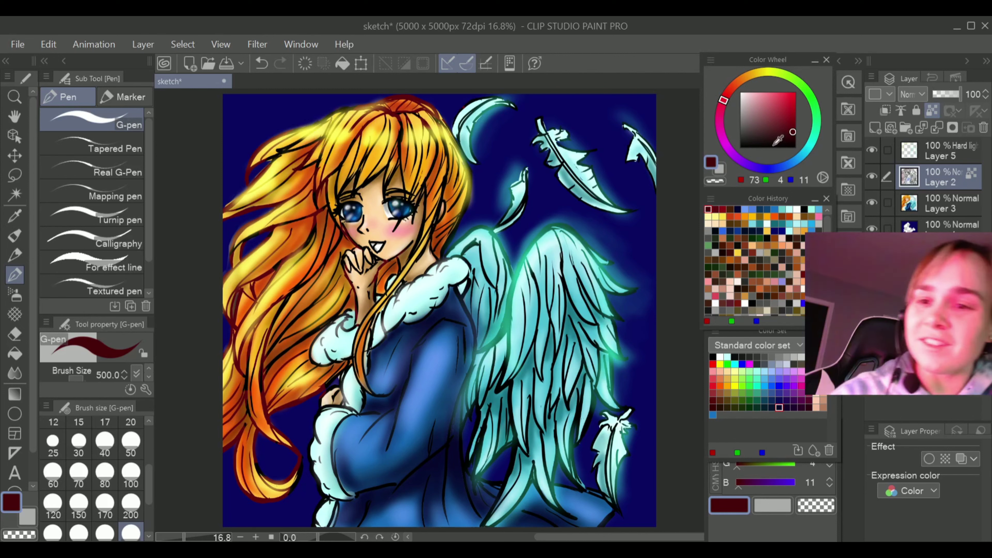
click(794, 134)
click(793, 135)
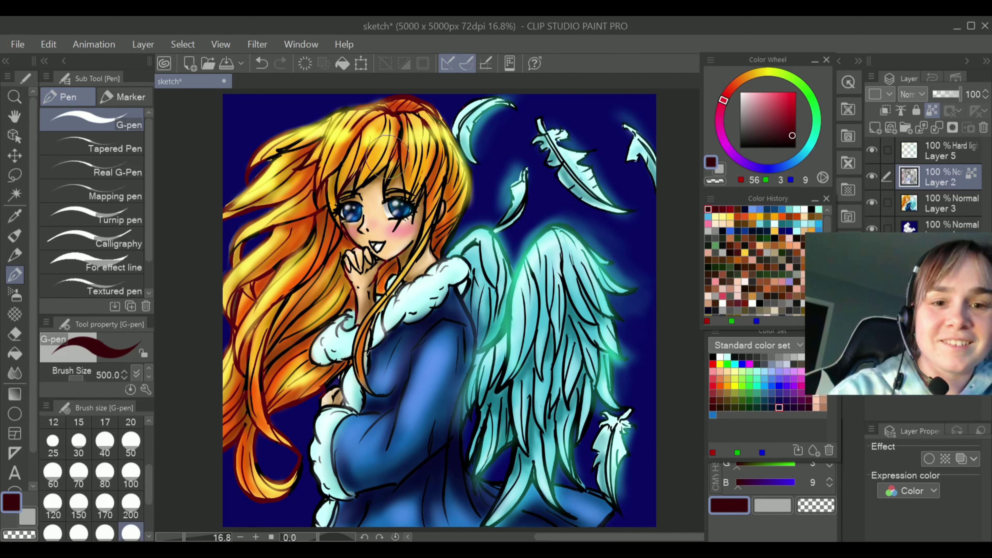
click(265, 64)
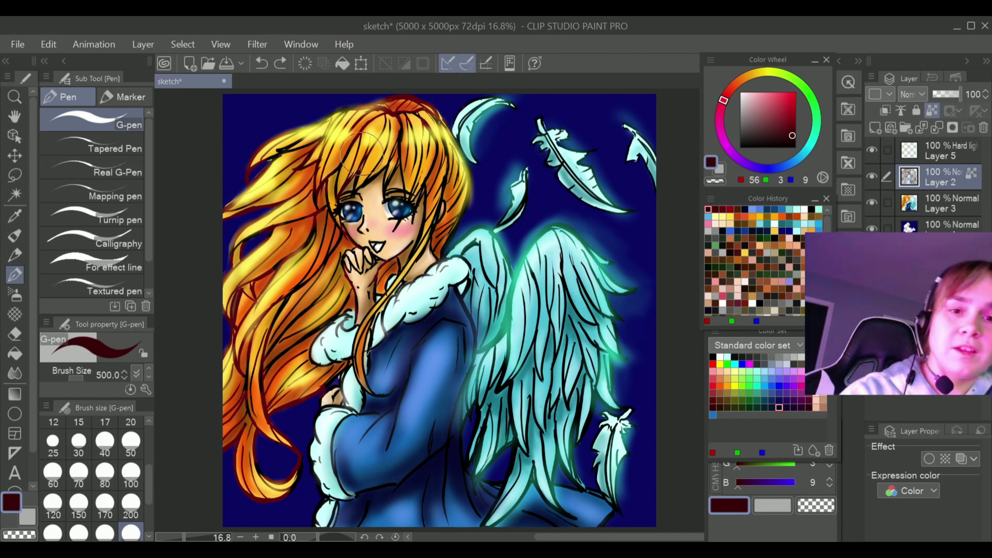
drag(363, 175, 381, 193)
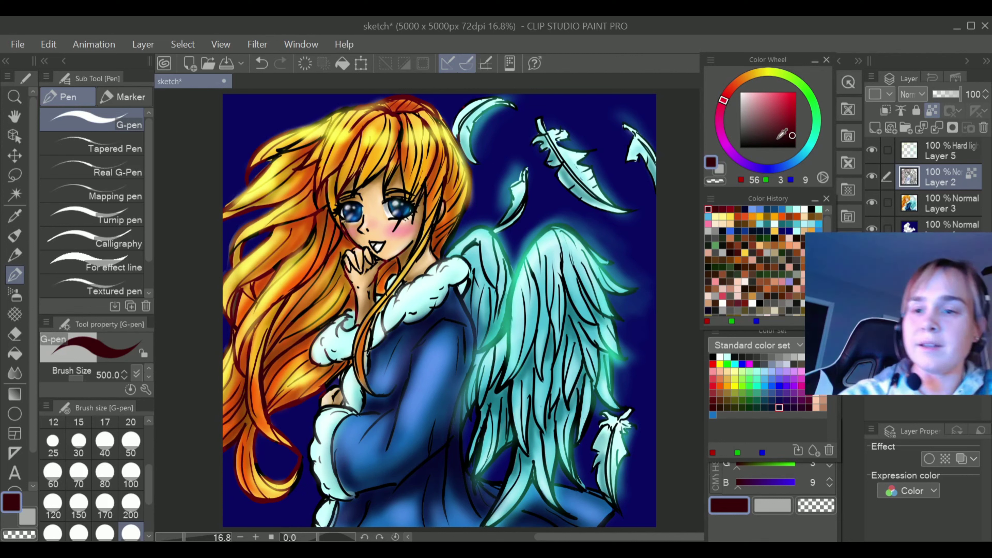
click(793, 137)
click(793, 138)
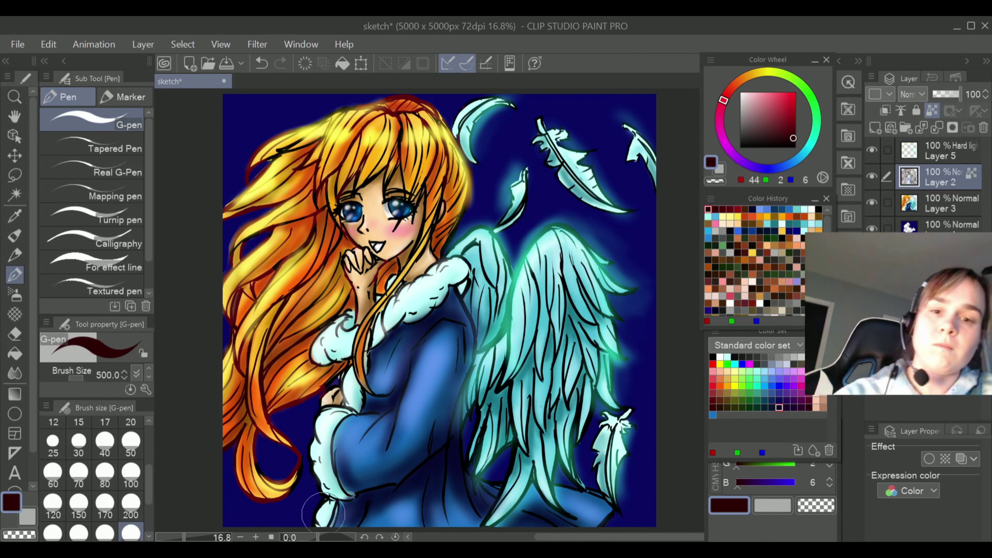
Try recolouring the large wing's line art with blue (RGB 13, 13, 89) and undo the stroke
click(780, 400)
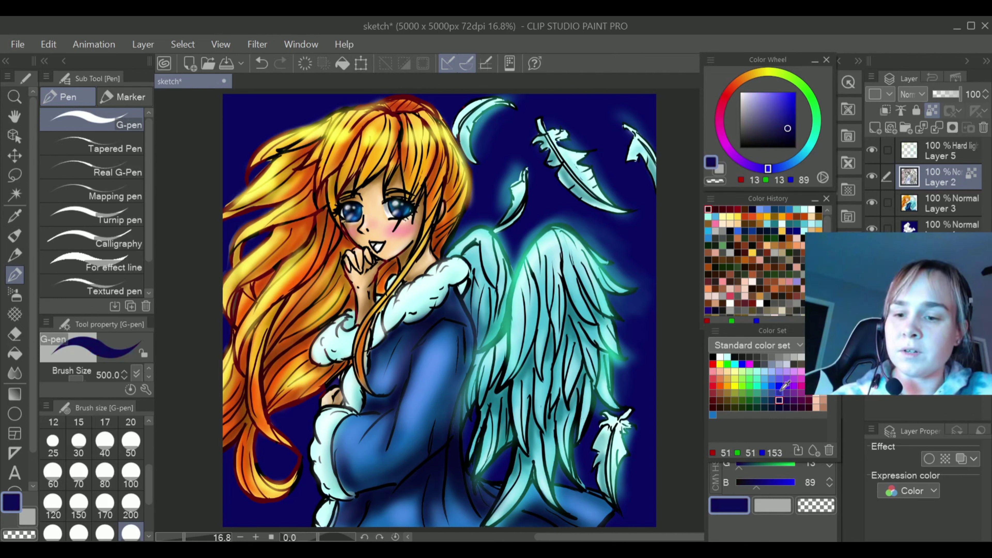
drag(604, 273, 632, 376)
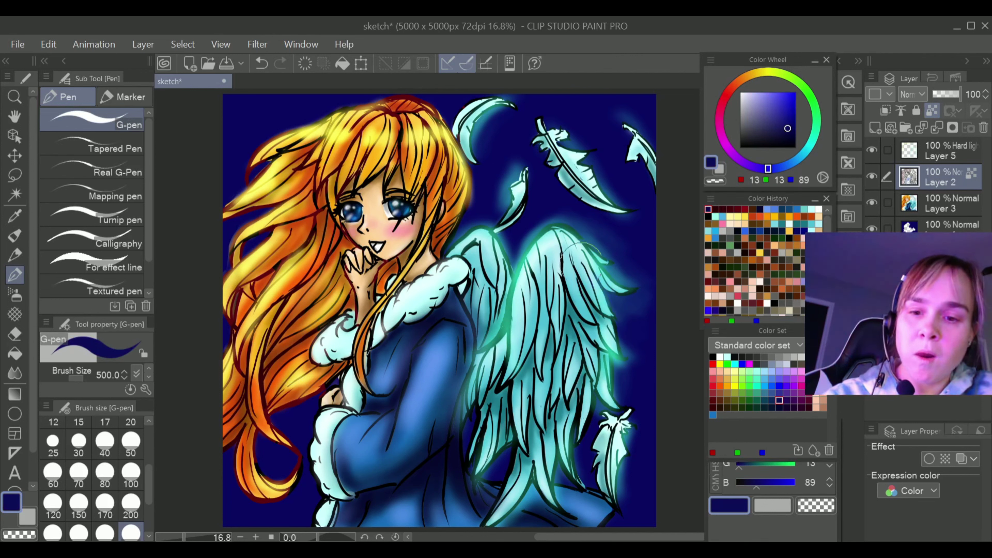
click(264, 64)
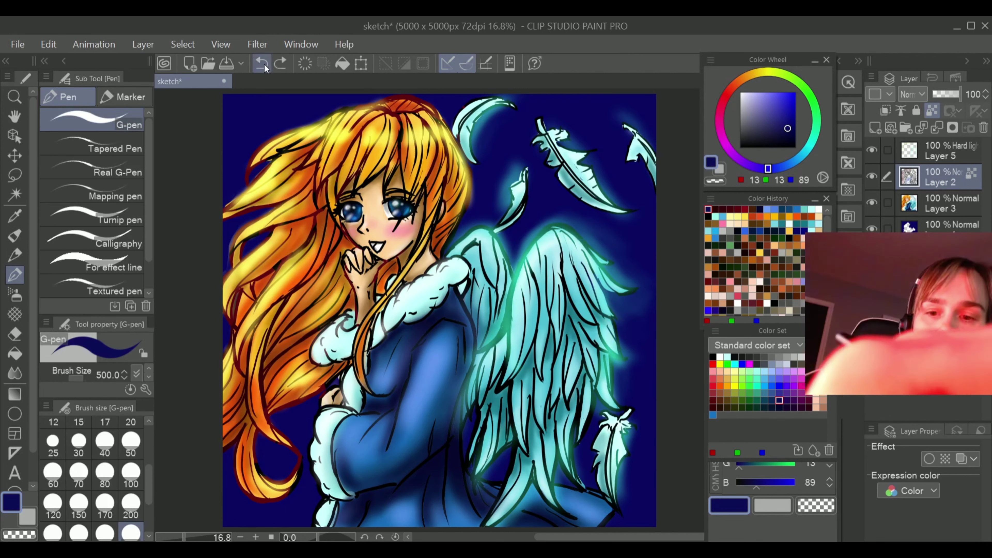
Recolour the line art of the wings and feathers with dark navy (RGB 5, 5, 47) at size 500
click(779, 407)
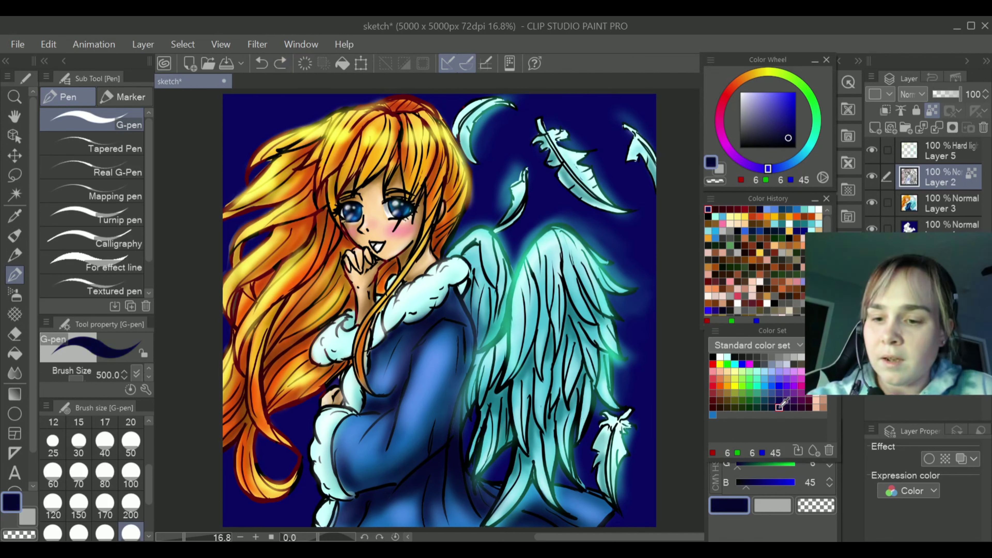
click(789, 137)
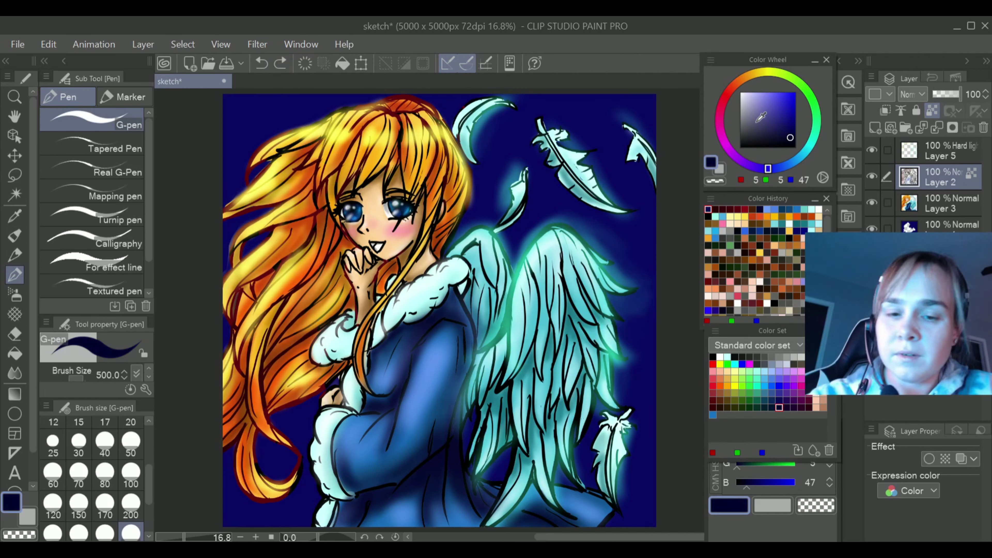
click(606, 337)
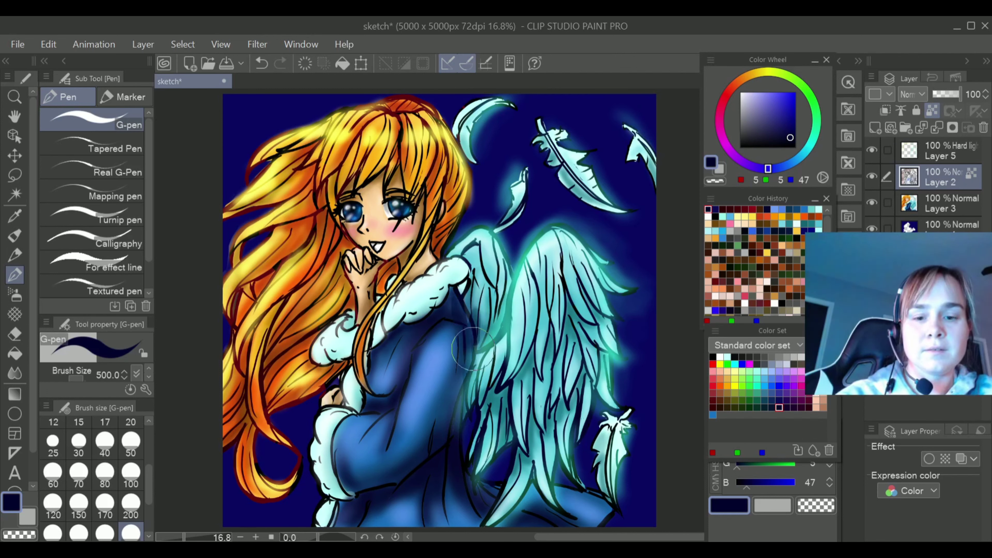
Recolour the coat's line art in the same dark navy, undoing the strokes that smudge the sleeve and skirt
click(262, 63)
click(262, 63)
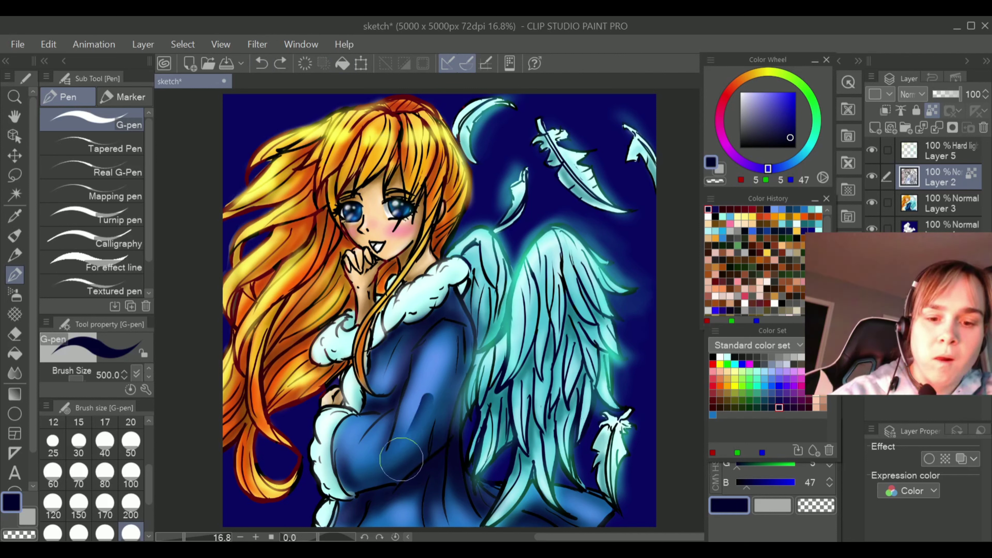
click(262, 63)
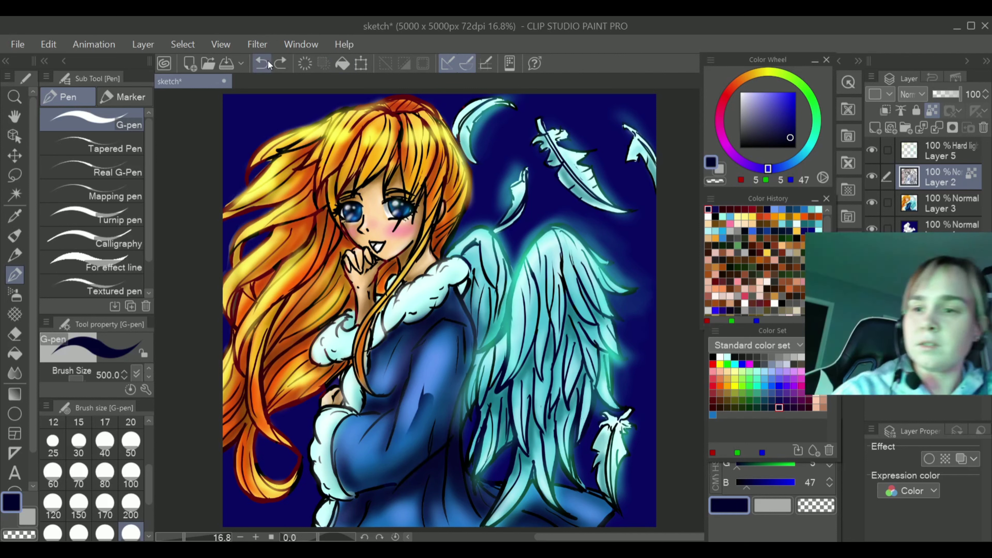
click(261, 63)
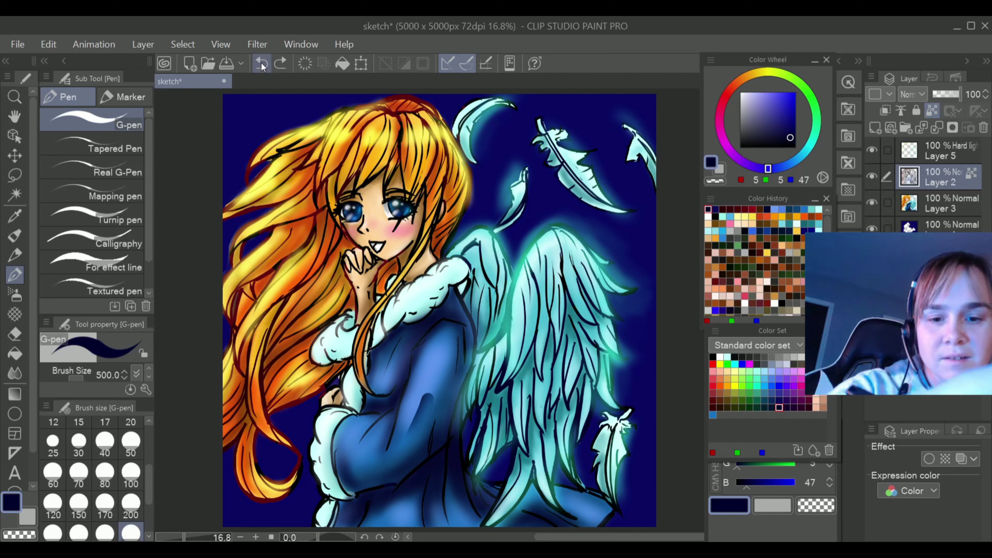
click(261, 64)
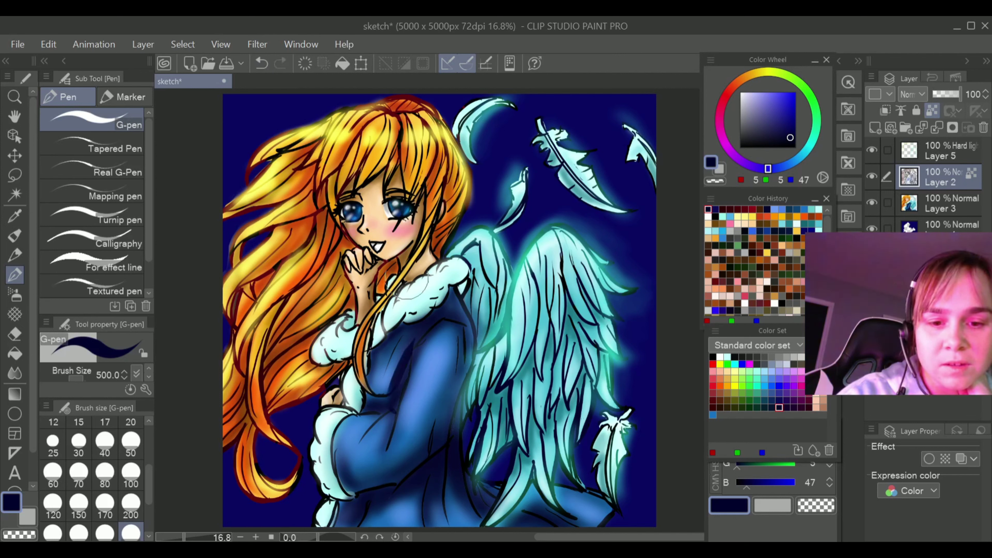
click(261, 64)
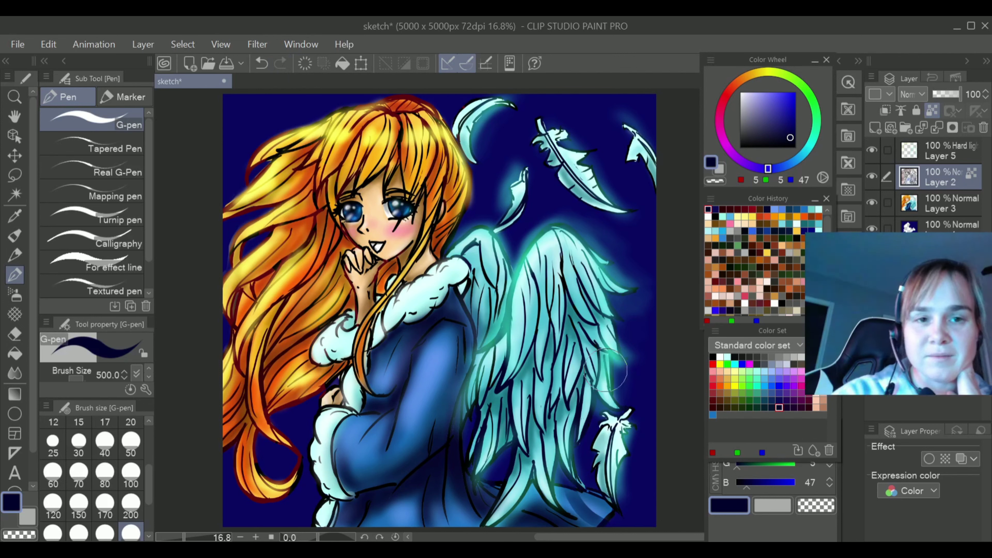
key(ctrl+z)
key(ctrl+y)
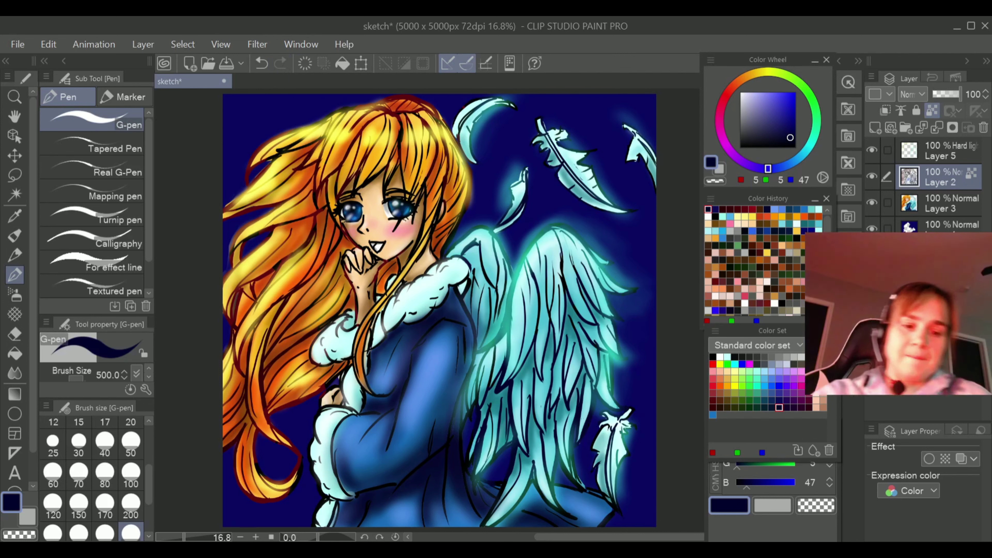
click(262, 62)
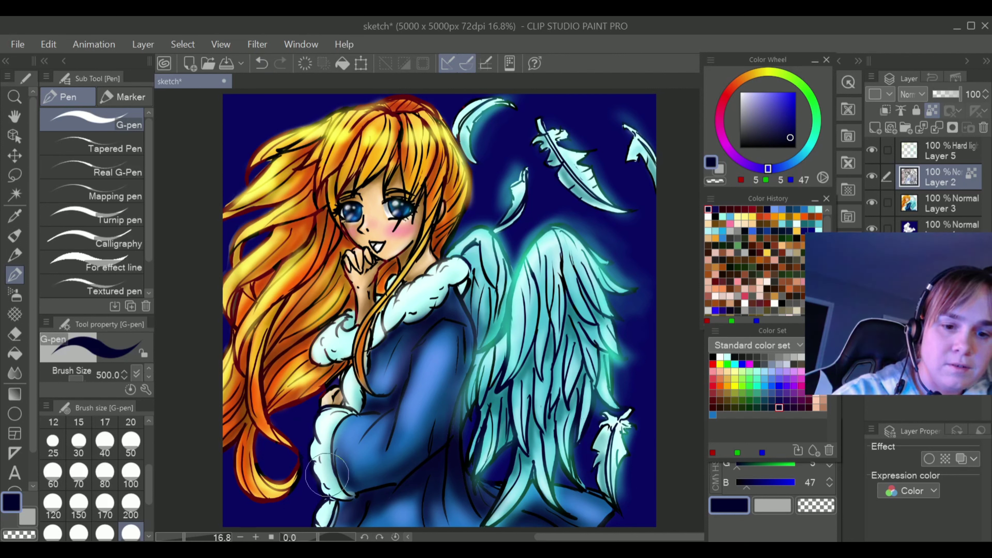
Retouch the line art around the hair and hands with dark red (RGB 58, 5, 5) at sizes 80 and 150, and switch to navy (RGB 6, 6, 45)
alt+click(345, 406)
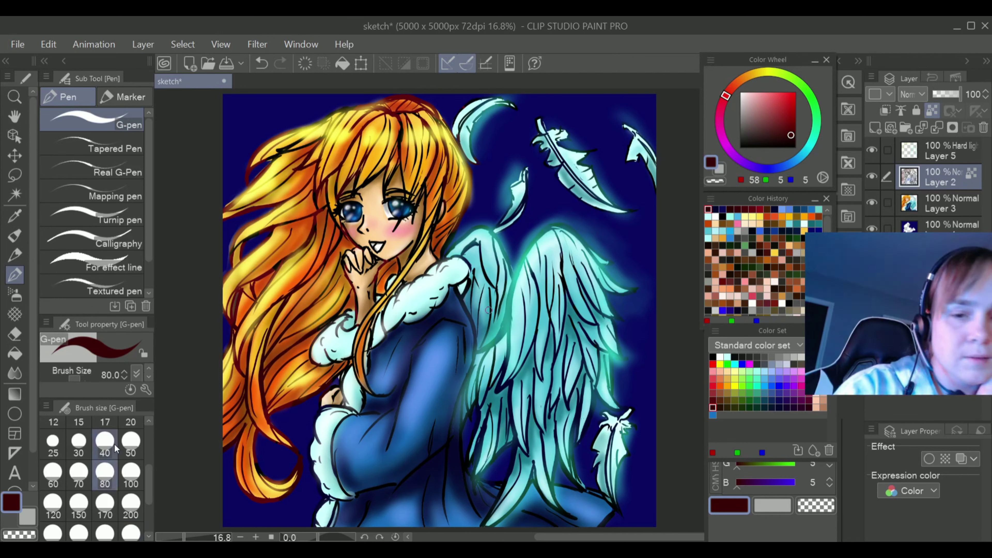
click(104, 472)
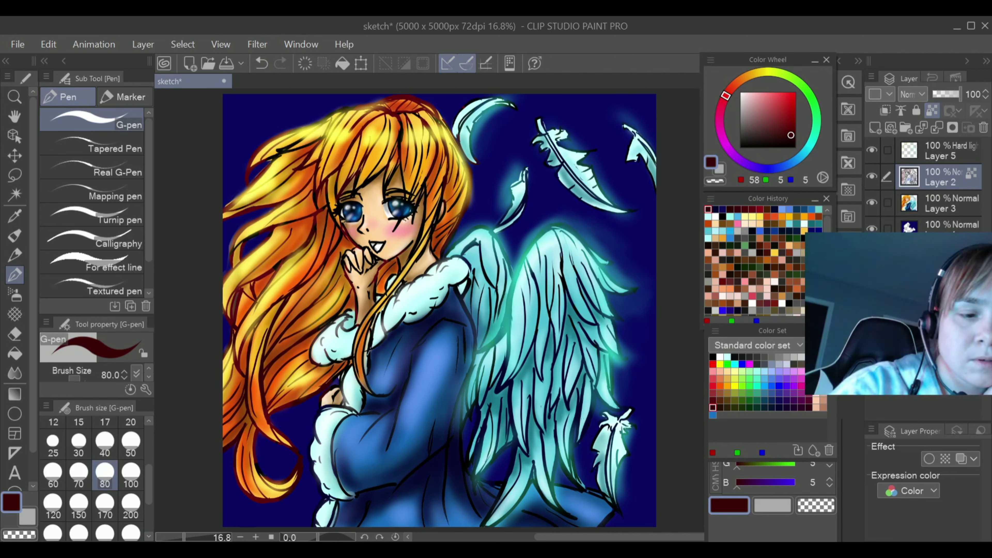
click(78, 504)
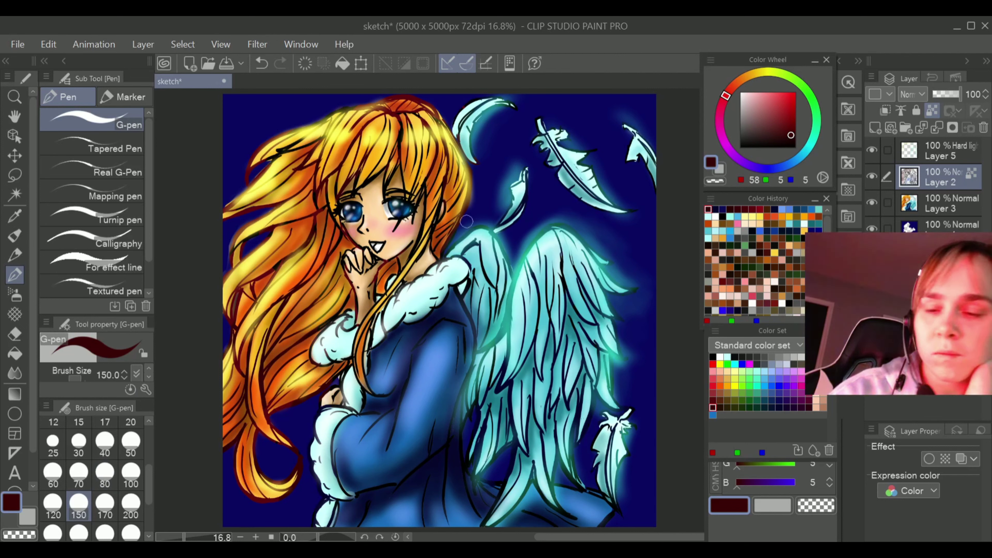
click(779, 407)
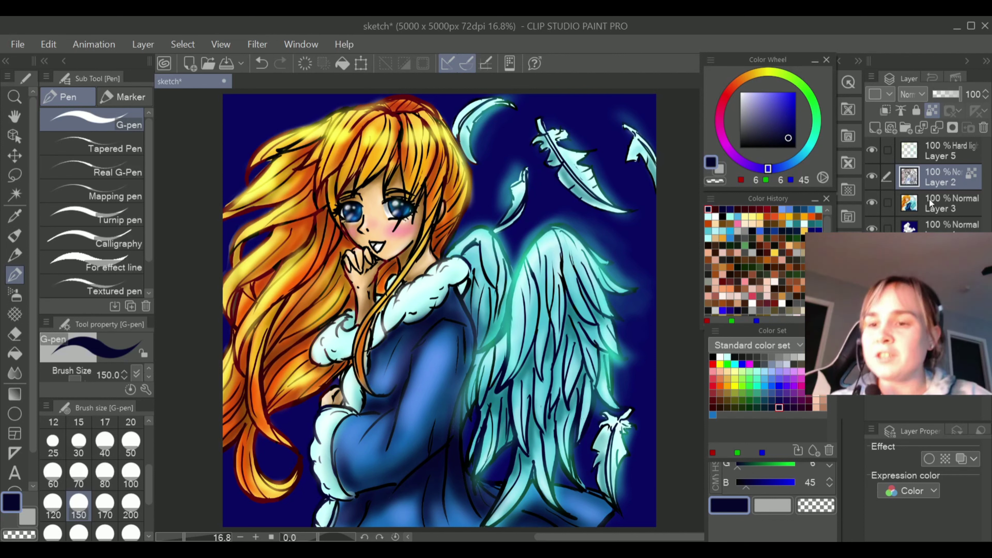
Fill the inside of the mouth on Layer 3 with dark red (RGB 120, 16, 20) using the G-pen at size 15
click(938, 197)
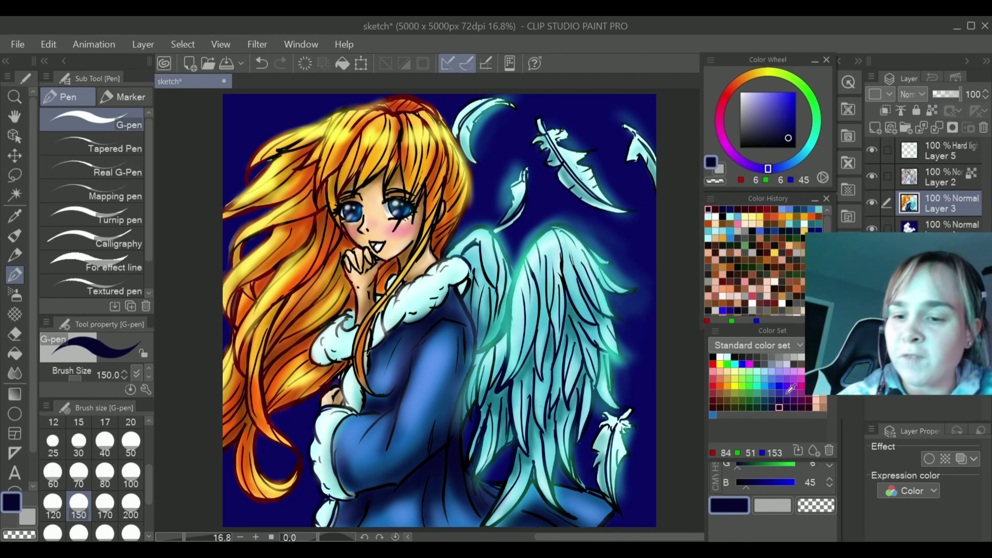
click(713, 407)
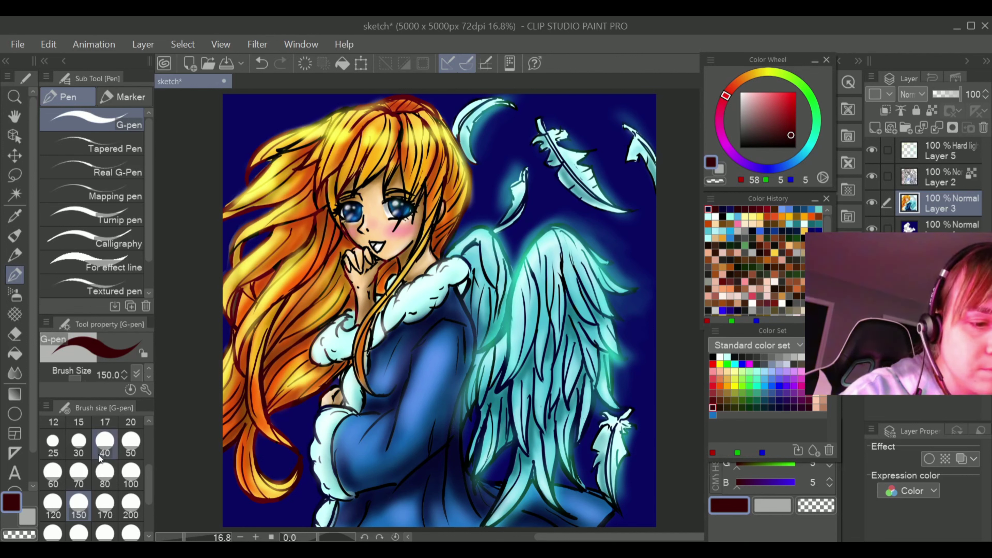
drag(149, 474, 150, 465)
click(79, 455)
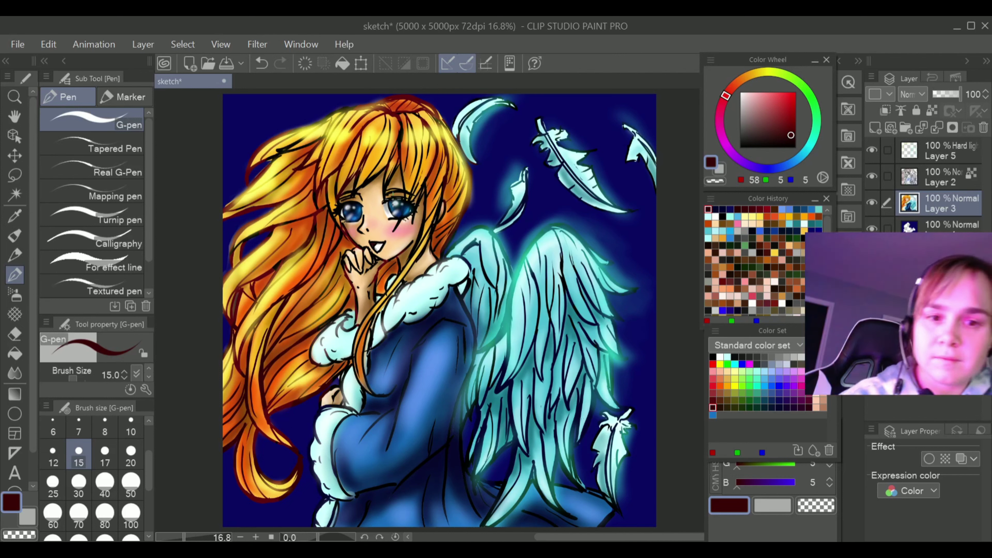
click(713, 400)
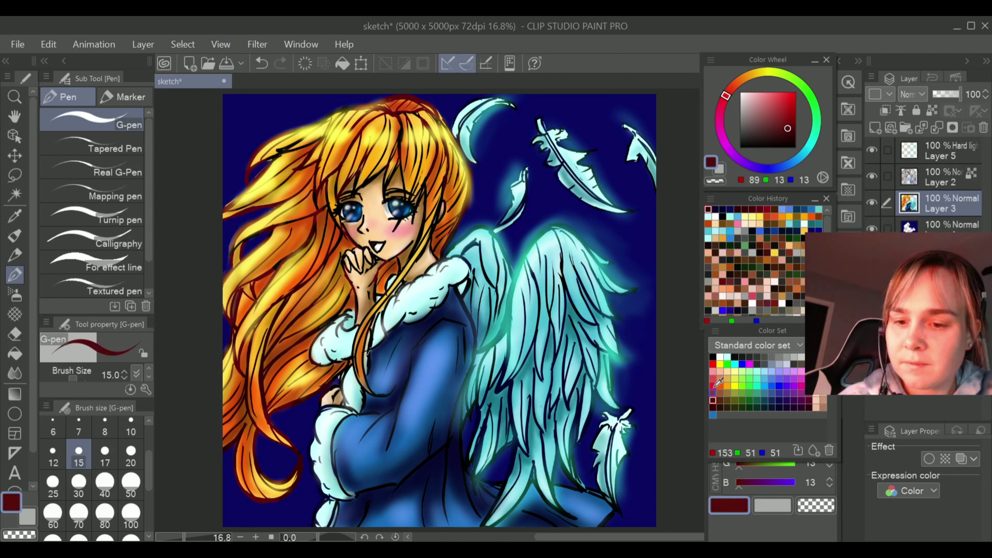
click(714, 385)
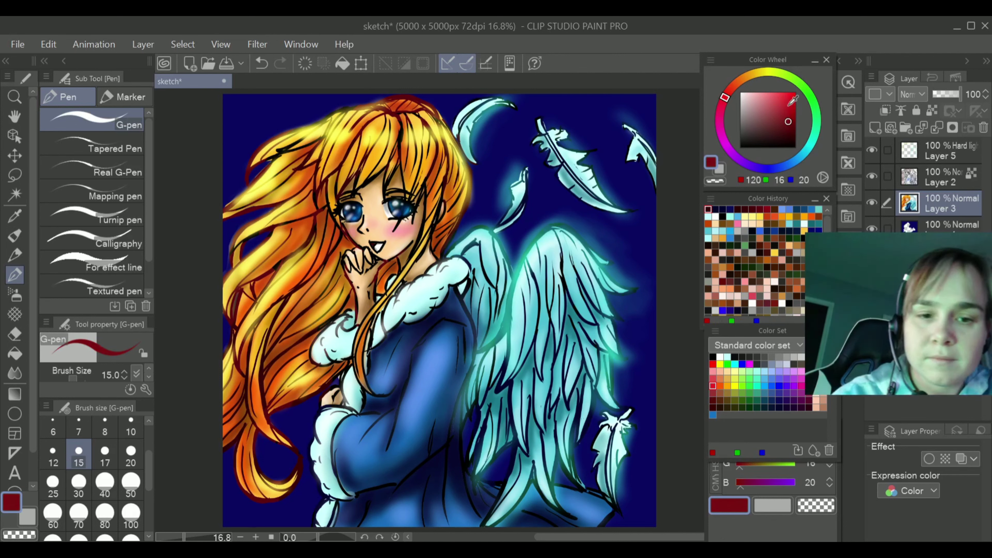
drag(367, 245, 382, 253)
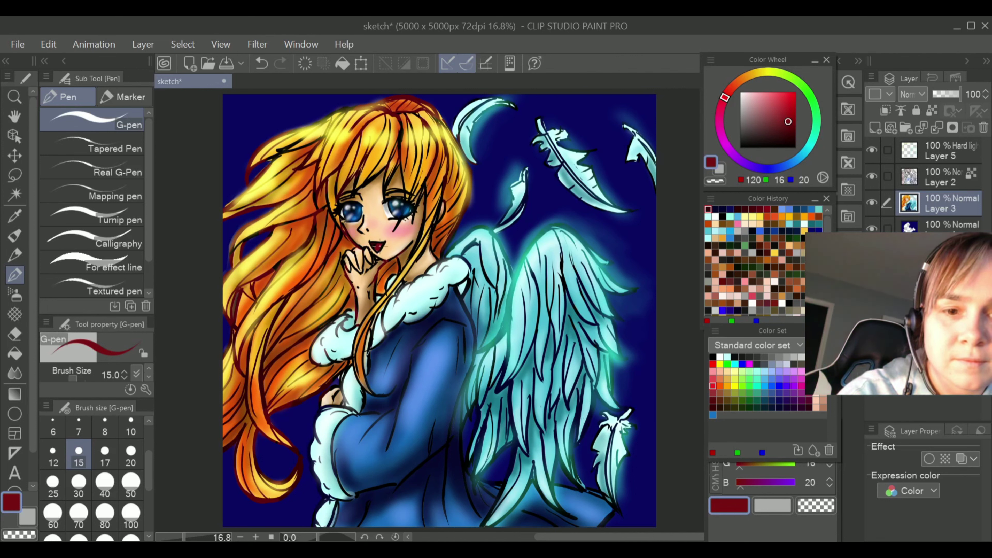
drag(376, 235, 382, 251)
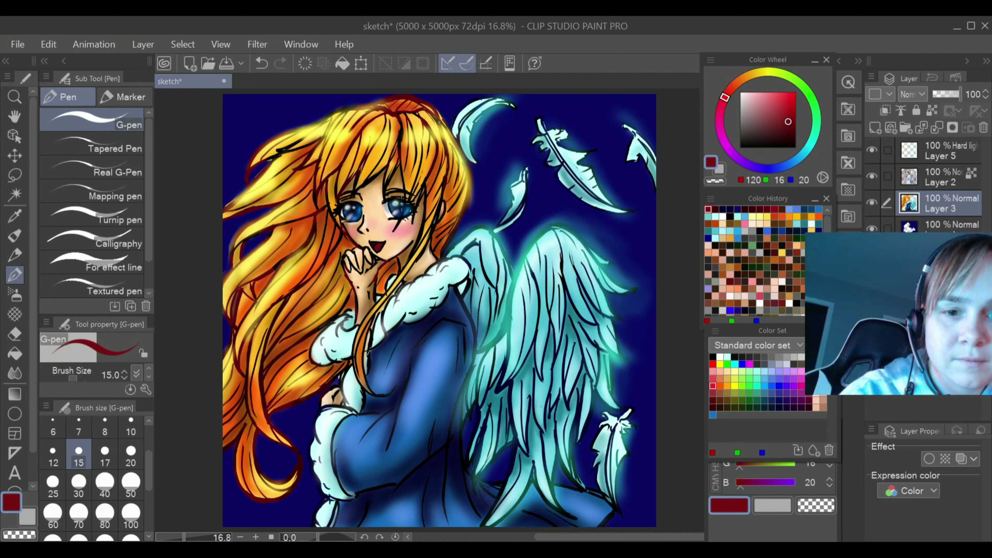
Shade the inside of the mouth with darker red (RGB 58, 5, 5), then undo and redo the last change on Layer 2
click(715, 209)
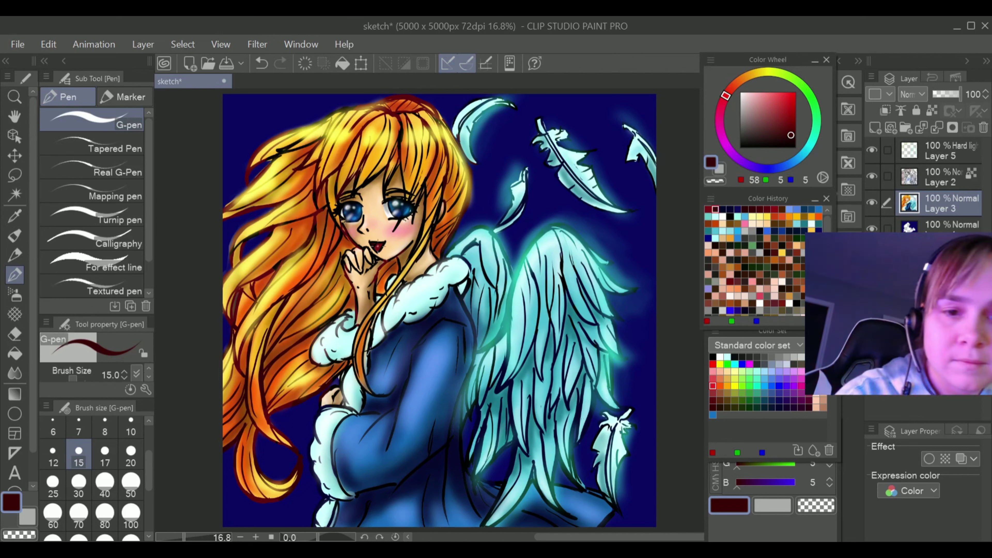
drag(374, 240, 380, 247)
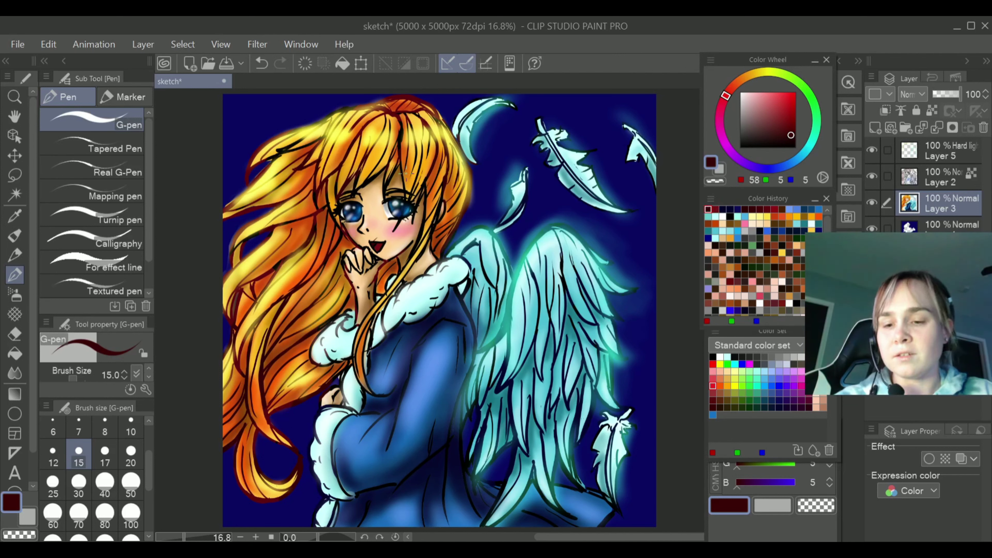
click(930, 168)
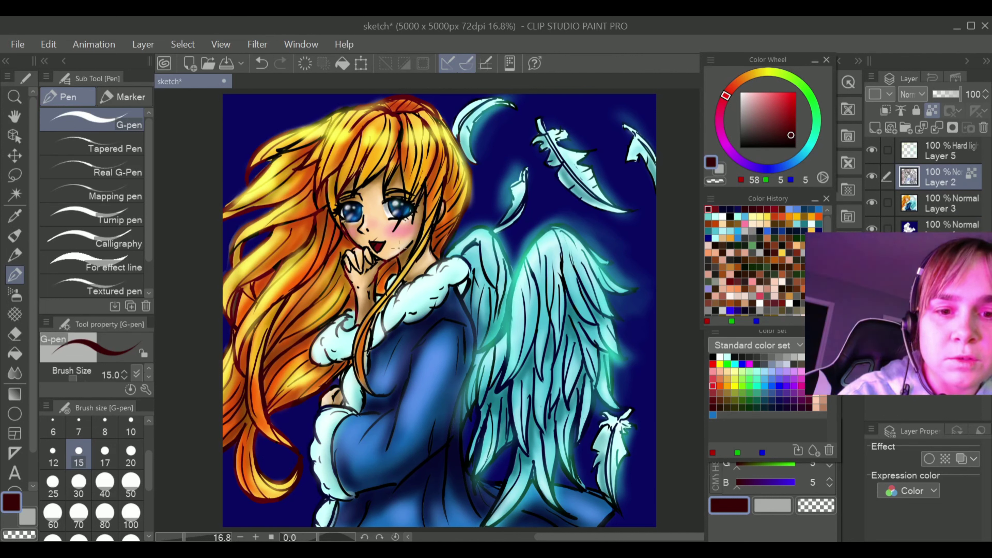
click(267, 63)
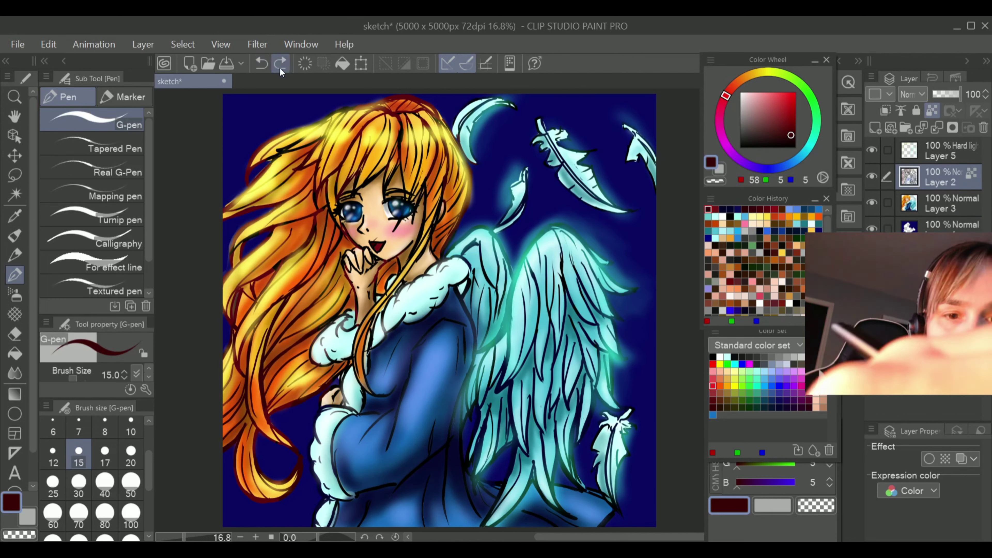
click(281, 64)
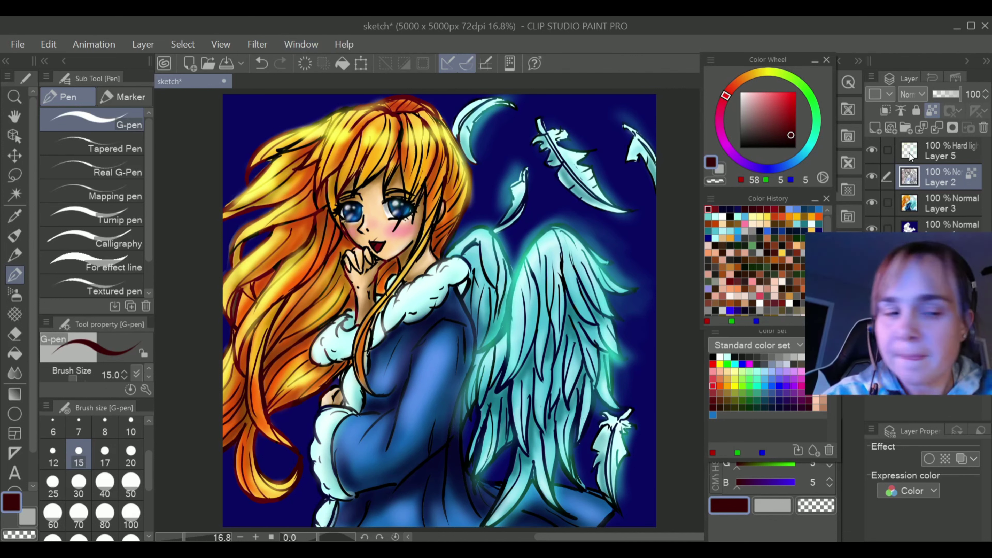
Clean up the area around the mouth with the hard eraser at size 30 and the Blend tool at size 15 on Layer 3
click(13, 339)
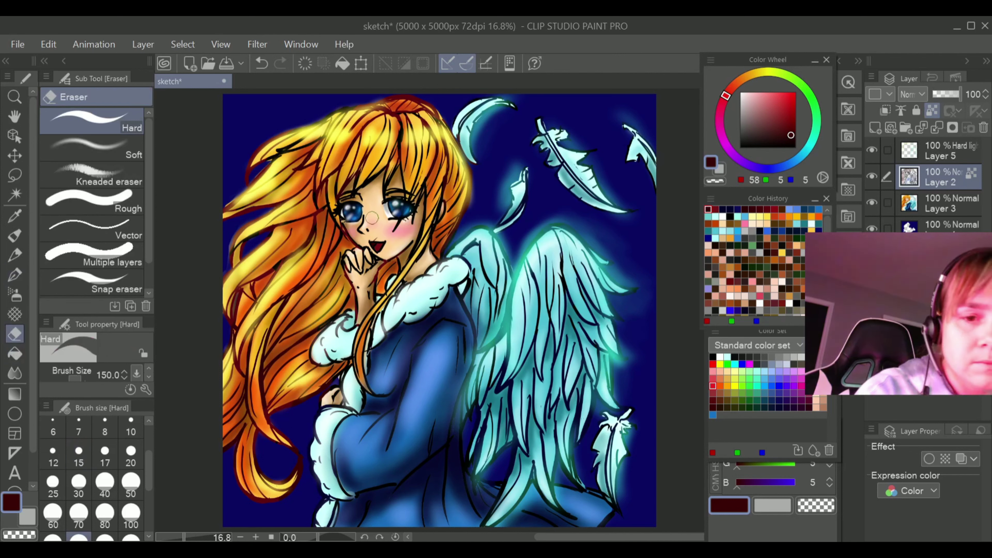
click(80, 484)
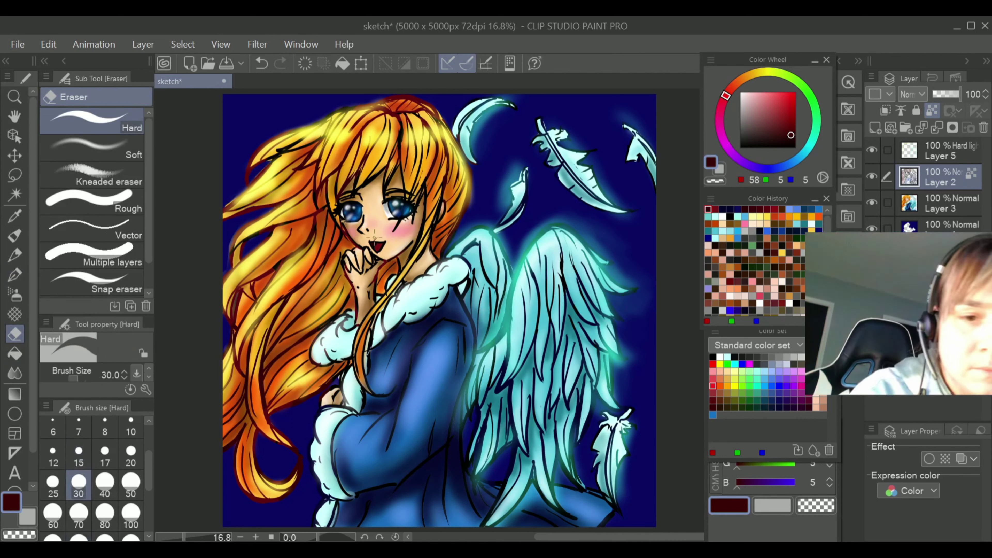
click(937, 196)
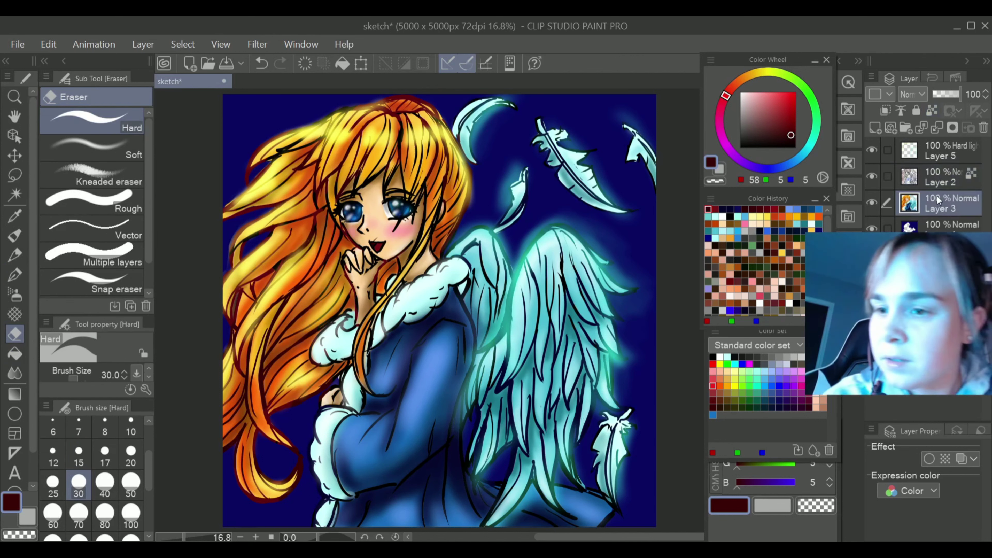
click(15, 373)
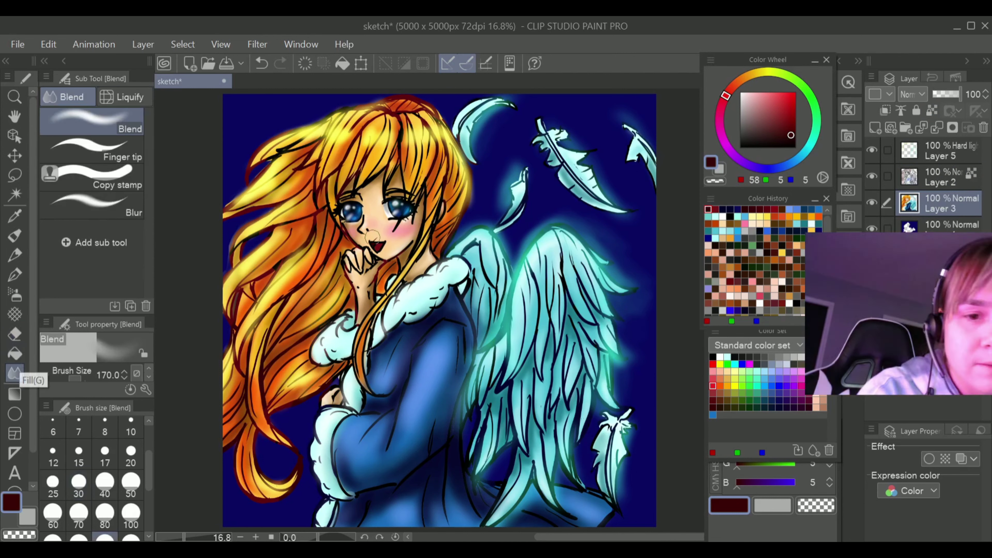
click(79, 454)
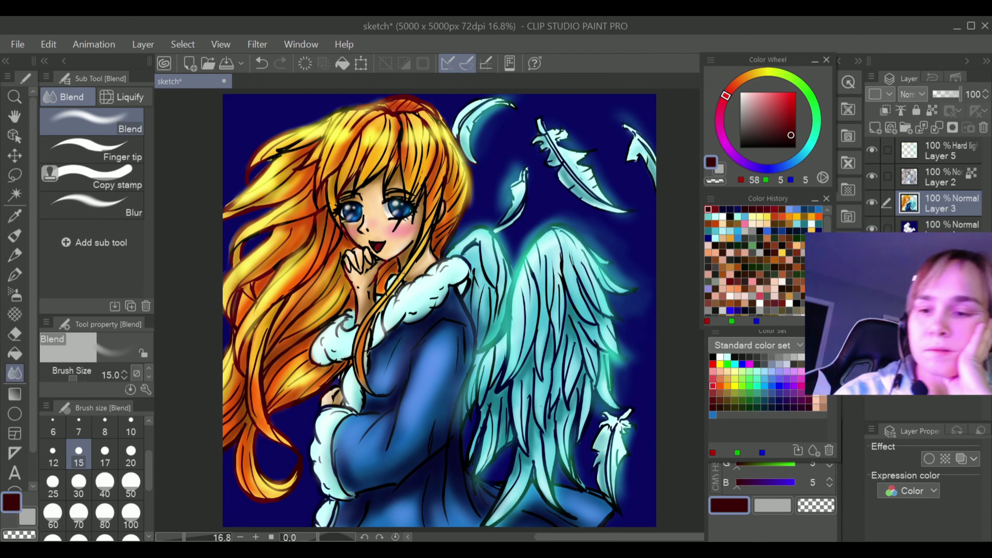
Add soft brown shading (RGB 120, 66, 29) to the face around the nose and mouth with the Soft airbrush at sizes 17 and 30
click(723, 303)
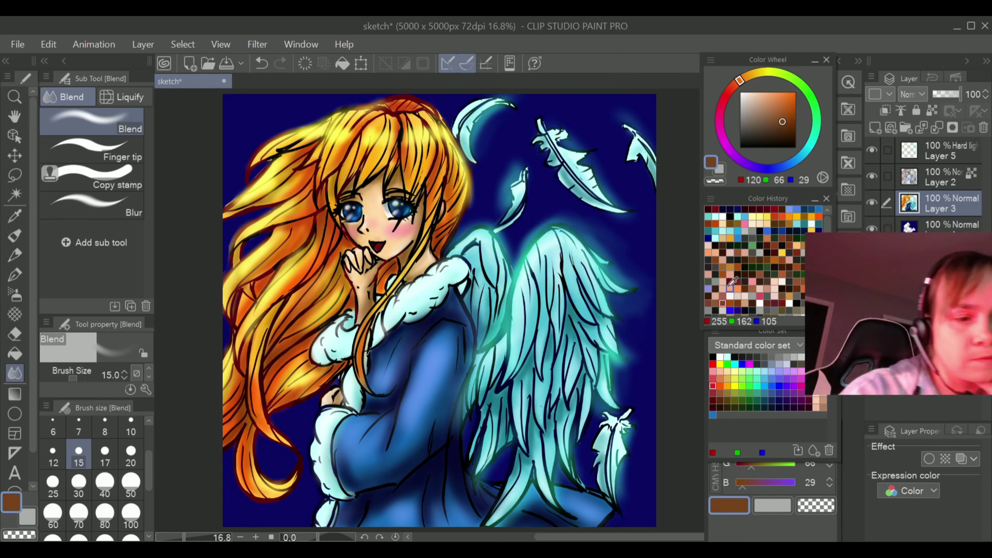
click(18, 296)
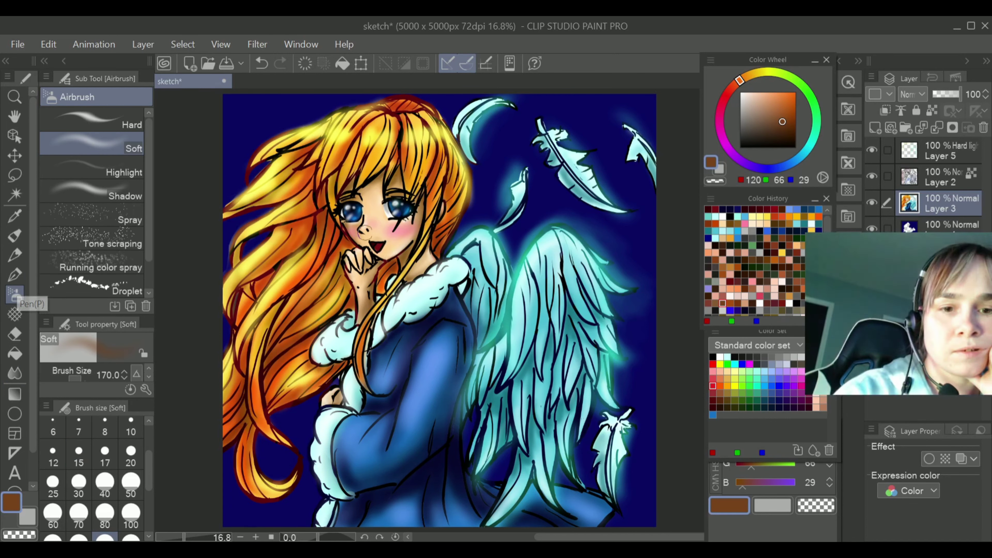
click(104, 454)
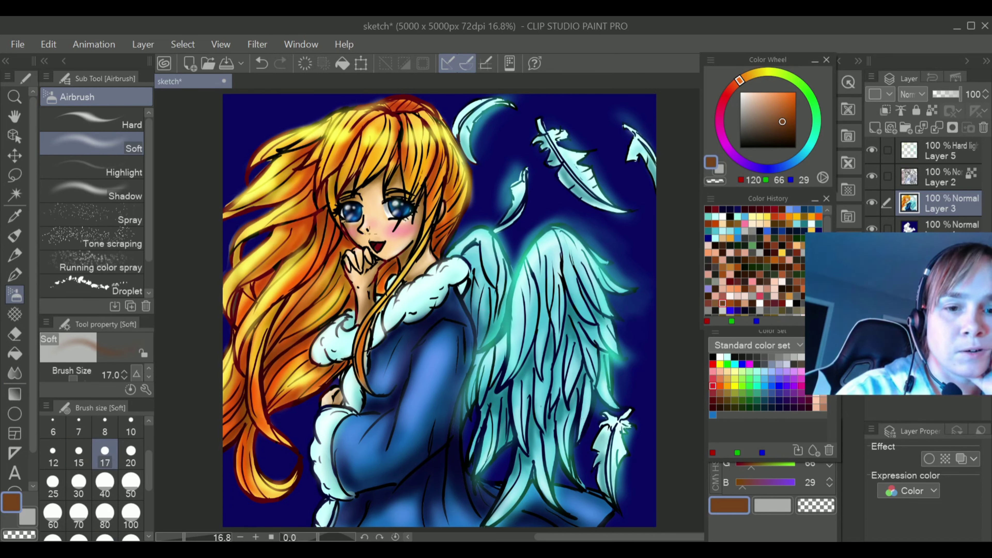
click(79, 485)
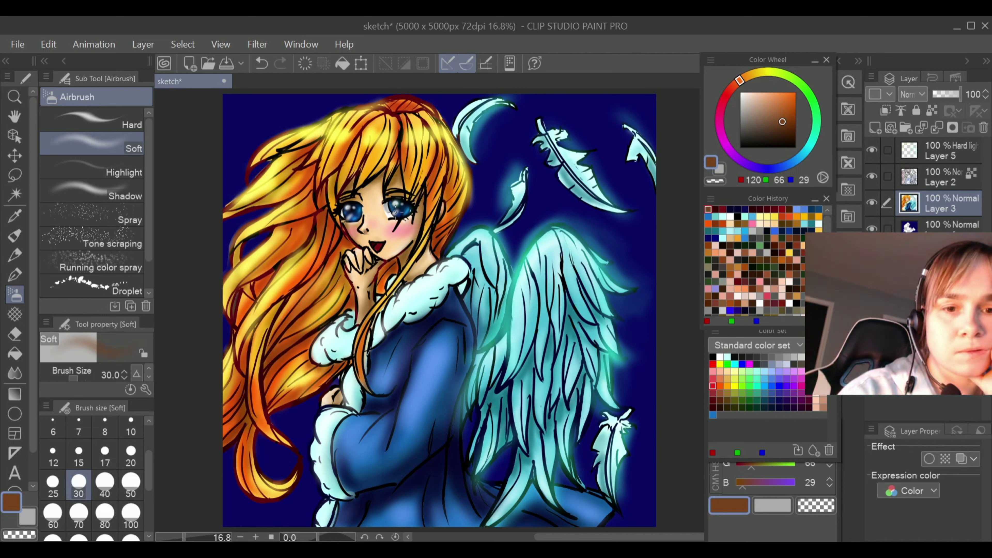
Blend the brown face shading at sizes 20 and 60, undoing one stroke, and touch it up with the Soft airbrush at size 30
click(15, 374)
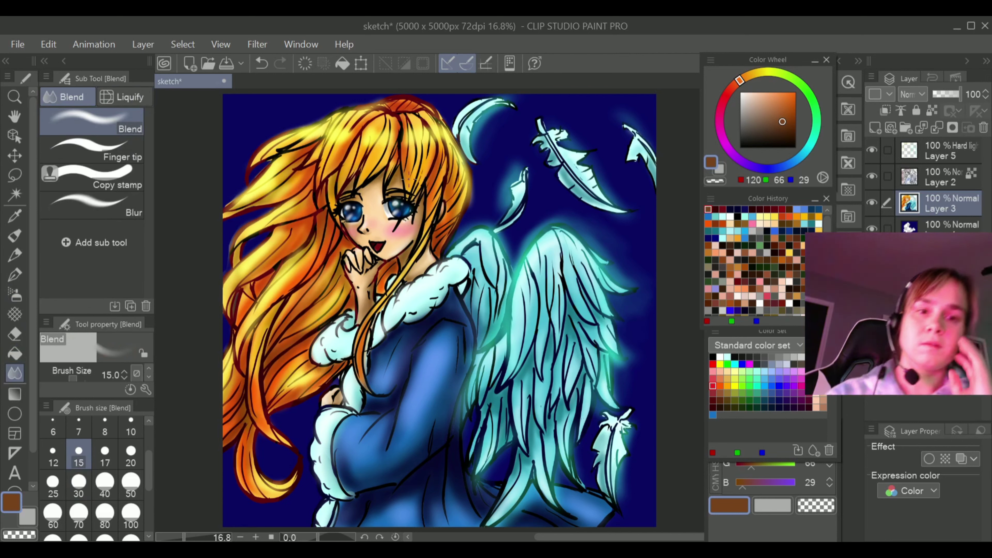
click(128, 454)
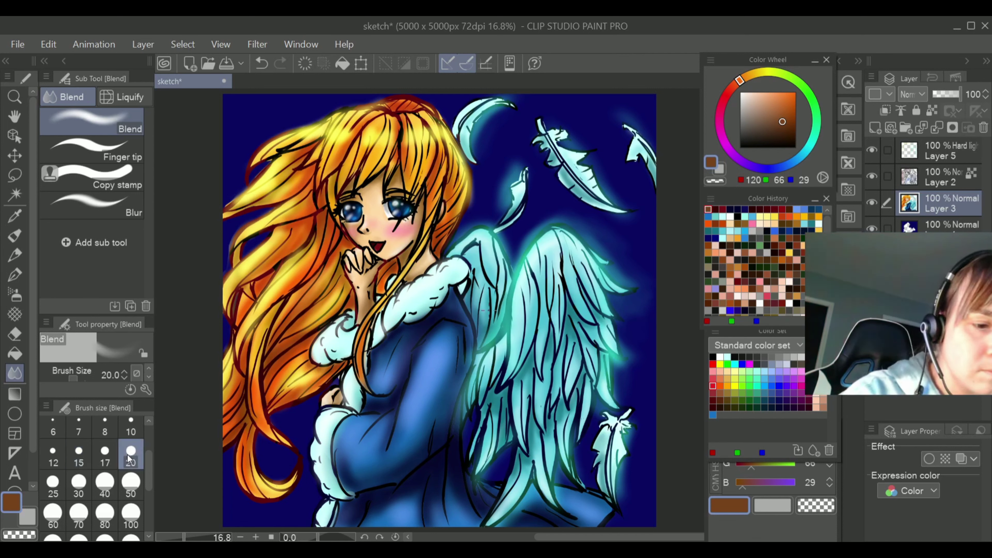
click(53, 516)
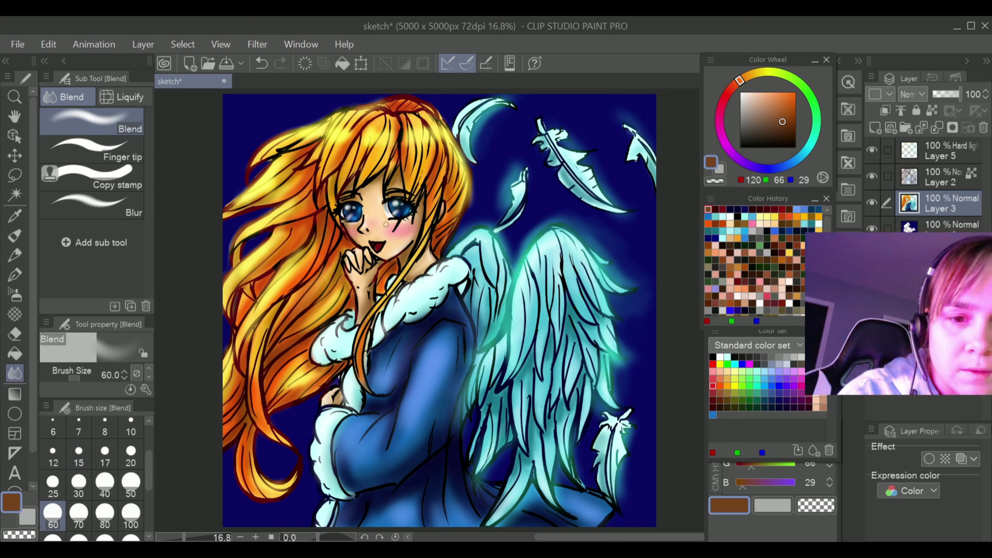
click(265, 62)
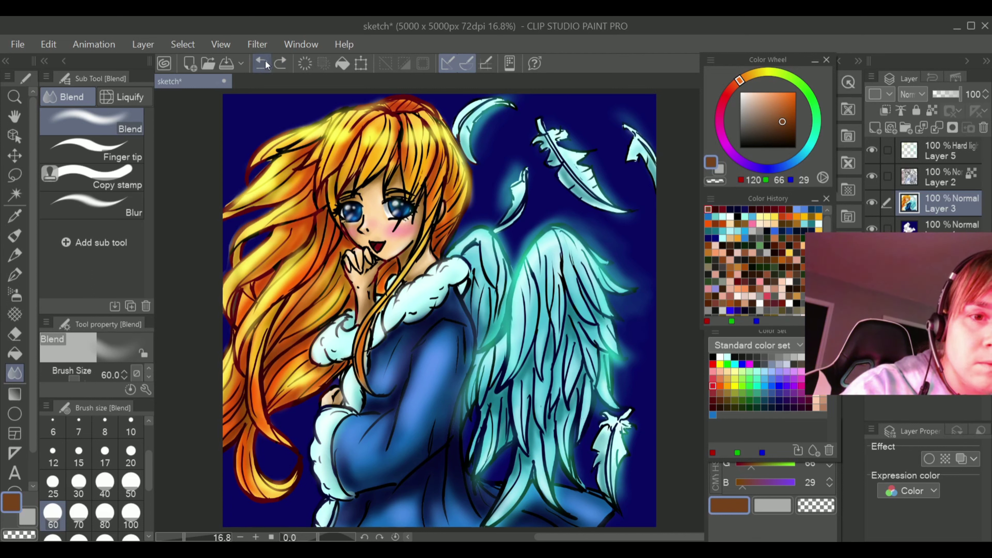
click(368, 233)
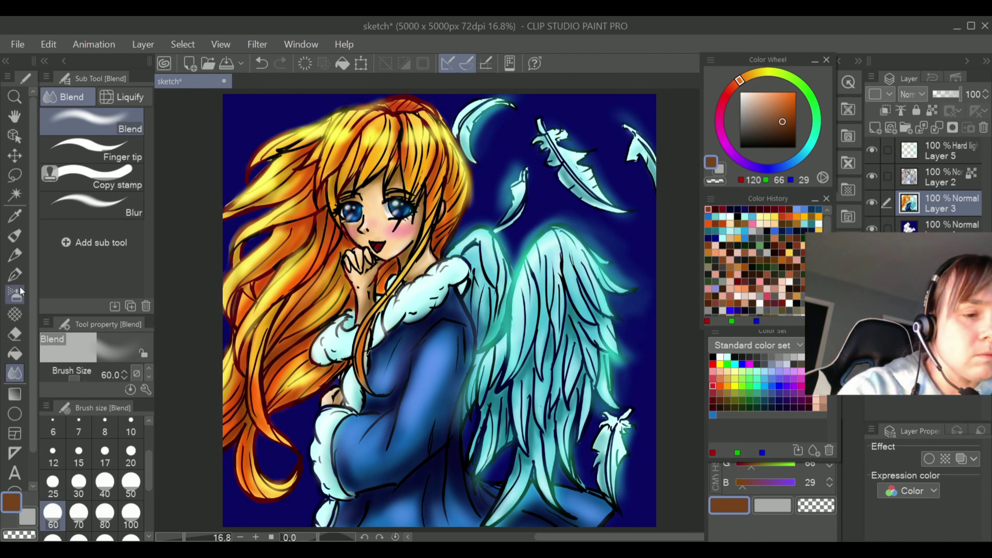
click(14, 295)
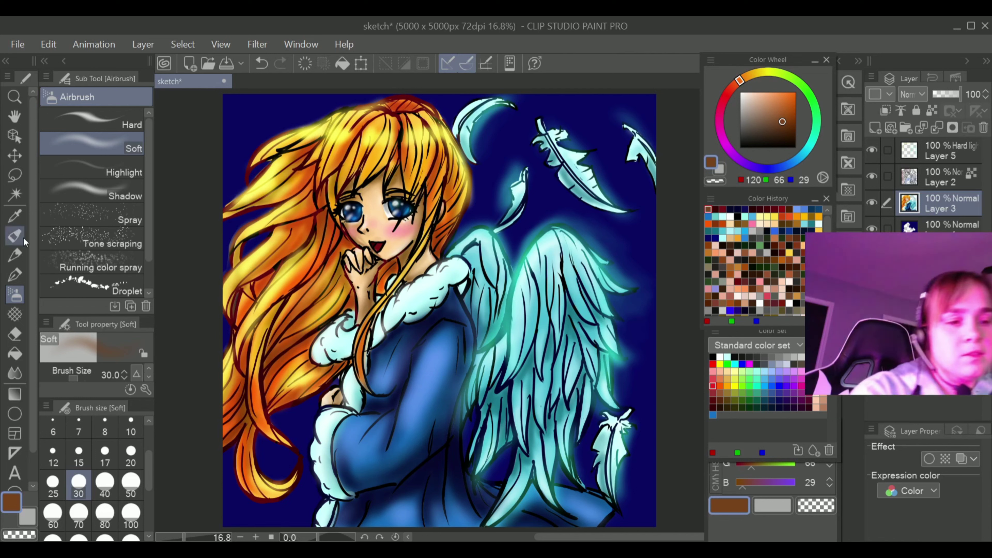
click(21, 374)
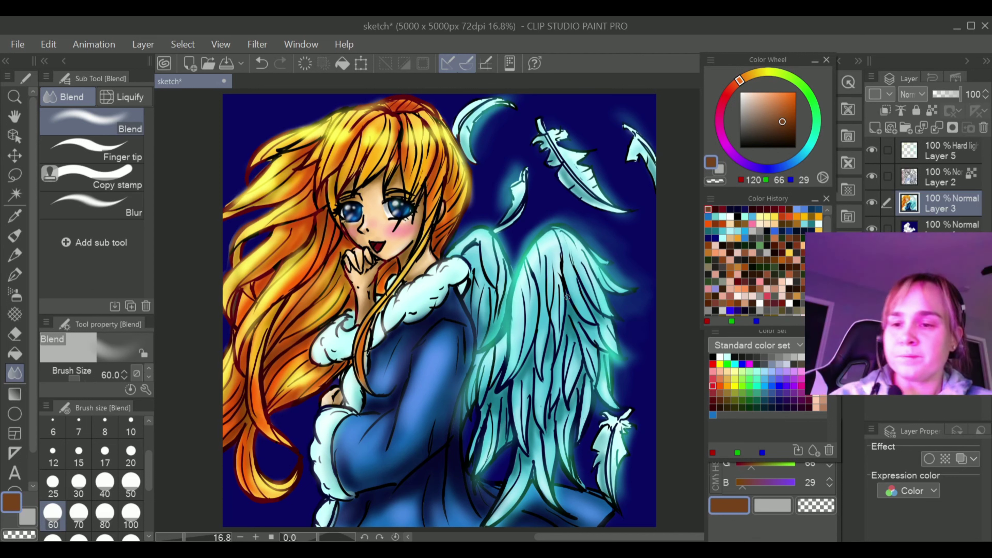
Recolour the dark hair lines on Layer 2 with red (RGB 125, 7, 7) using the G-pen at sizes 30 and 50
click(920, 174)
click(713, 407)
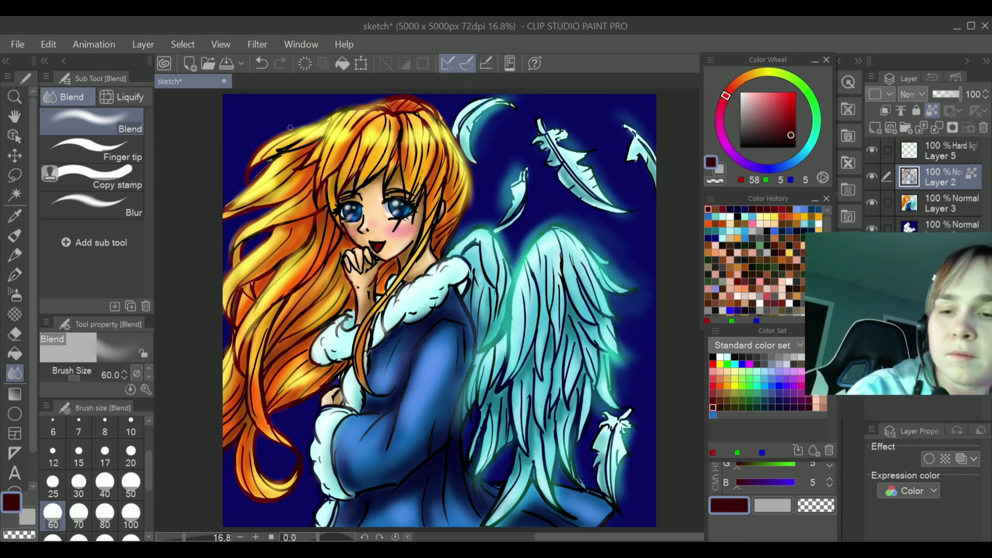
click(22, 269)
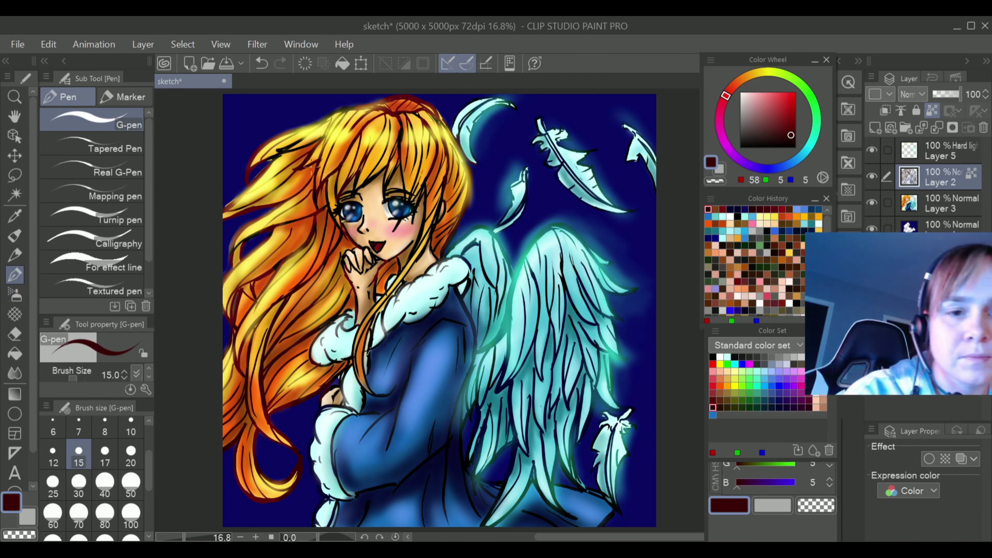
click(713, 400)
click(793, 120)
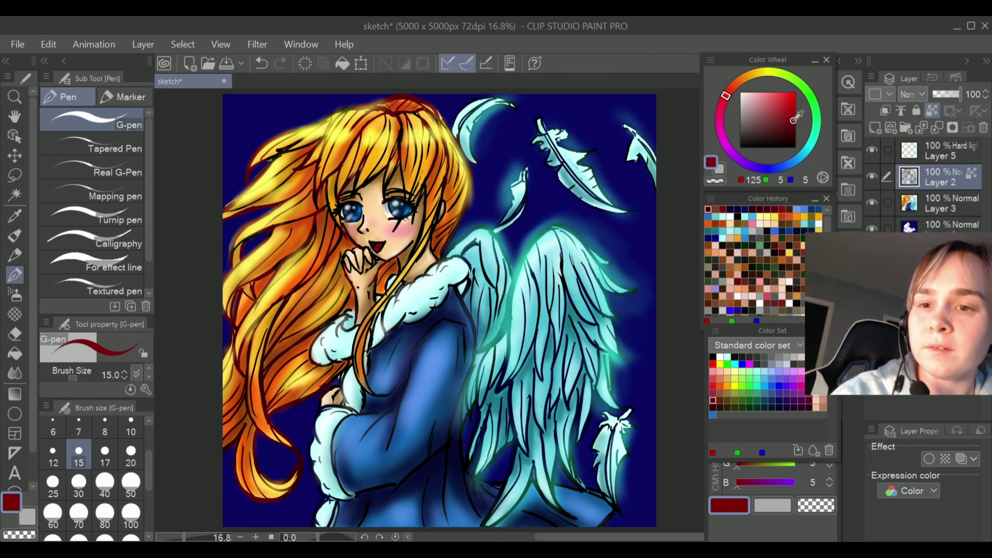
click(80, 487)
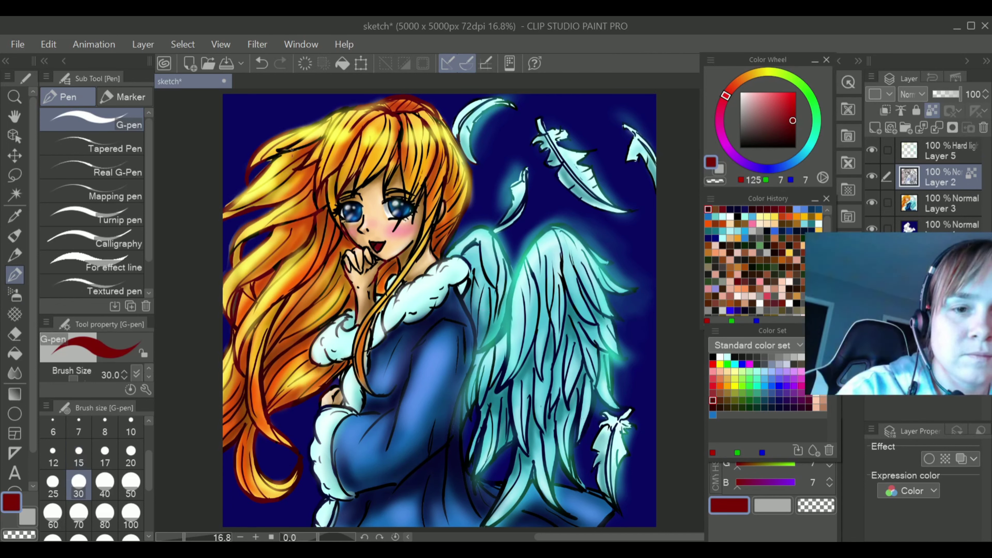
click(131, 485)
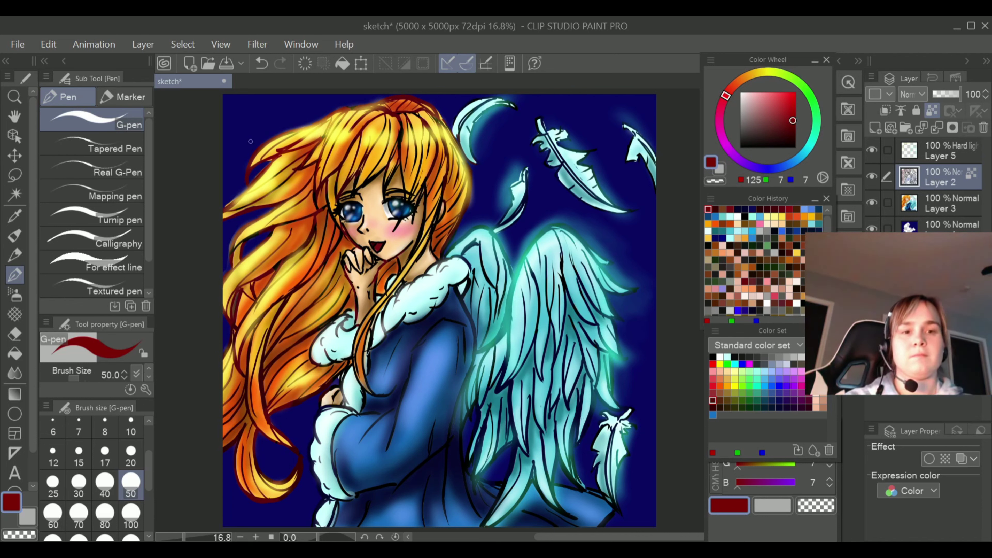
click(925, 206)
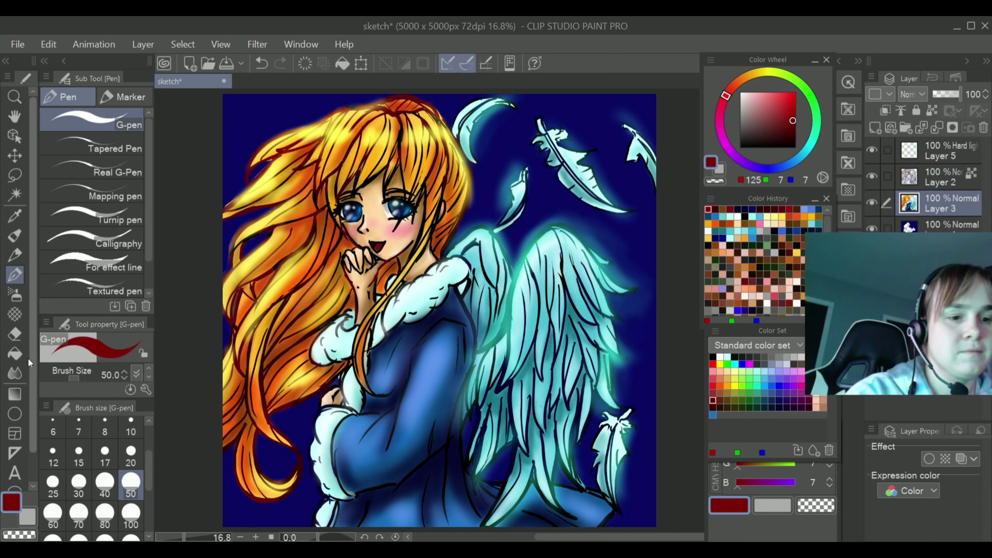
click(16, 334)
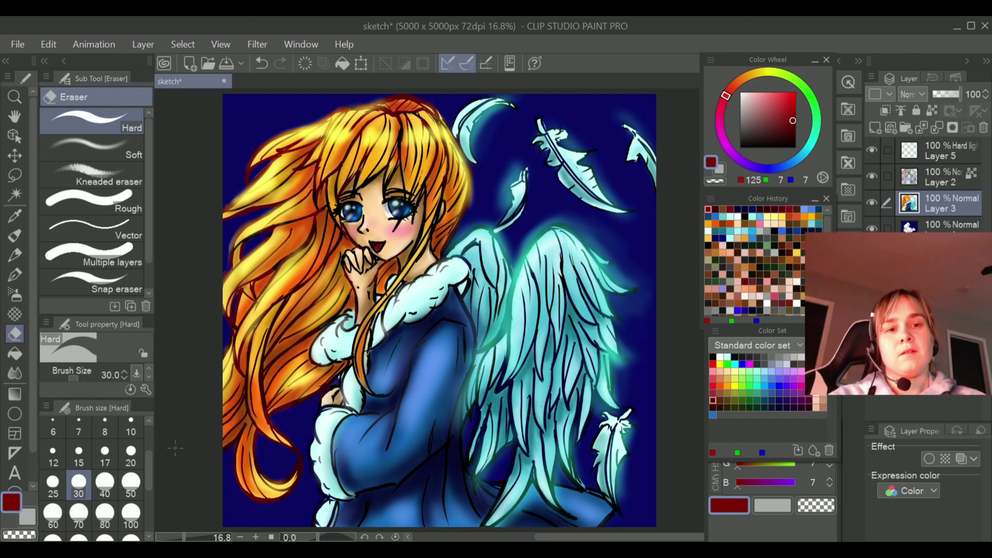
click(793, 129)
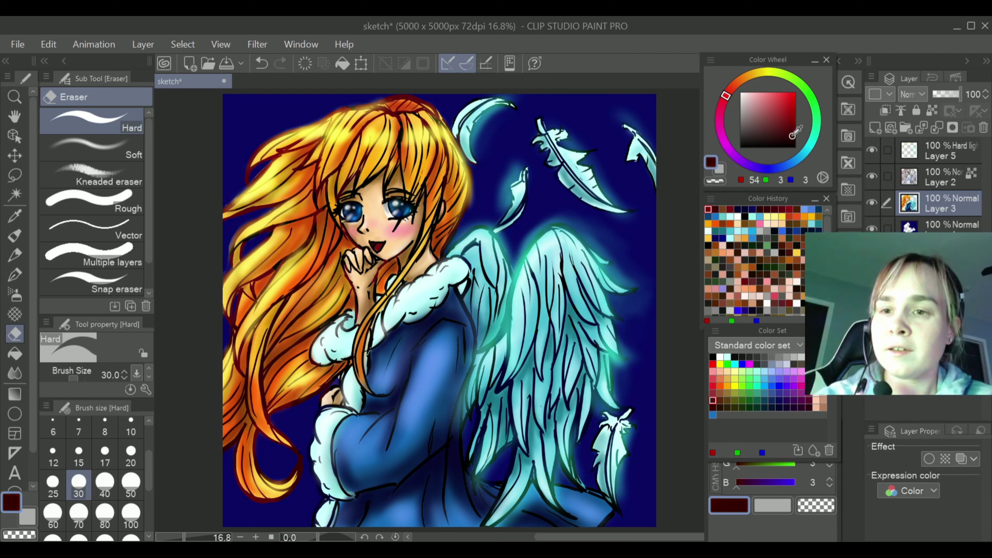
click(16, 257)
click(78, 515)
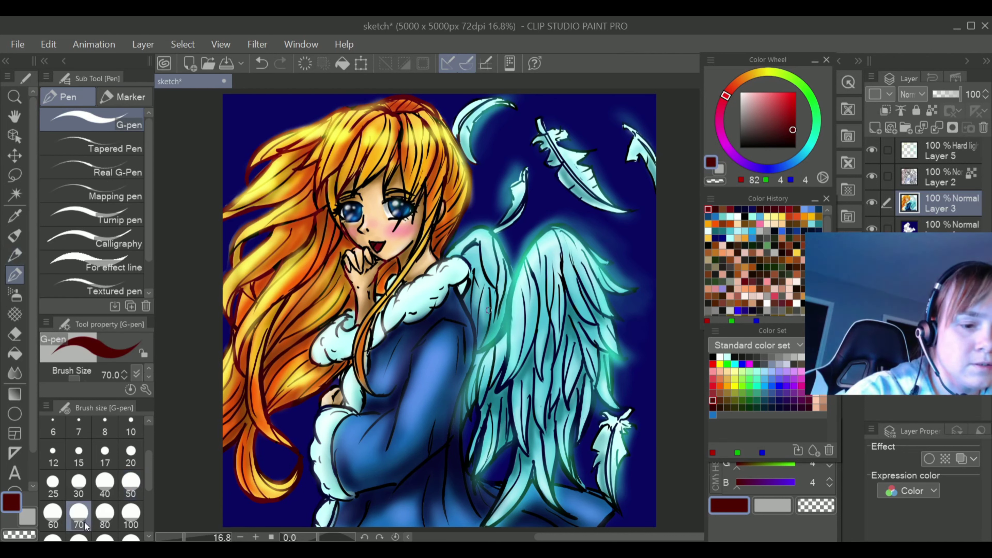
drag(258, 248, 258, 245)
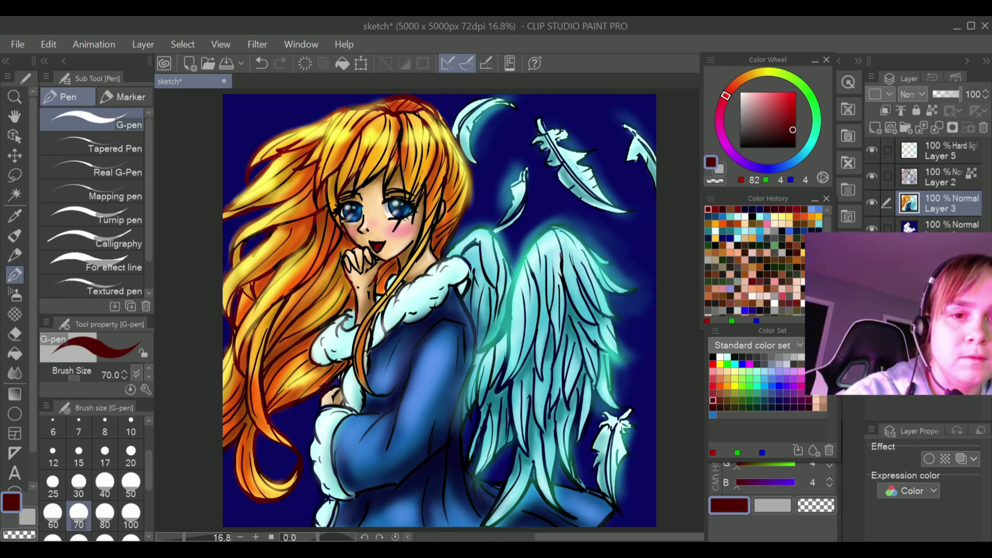
Recolour dark line art around the eyes on Layer 2 with dark red (RGB 68, 7, 7) using the G-pen at size 100, undoing stray strokes
click(923, 169)
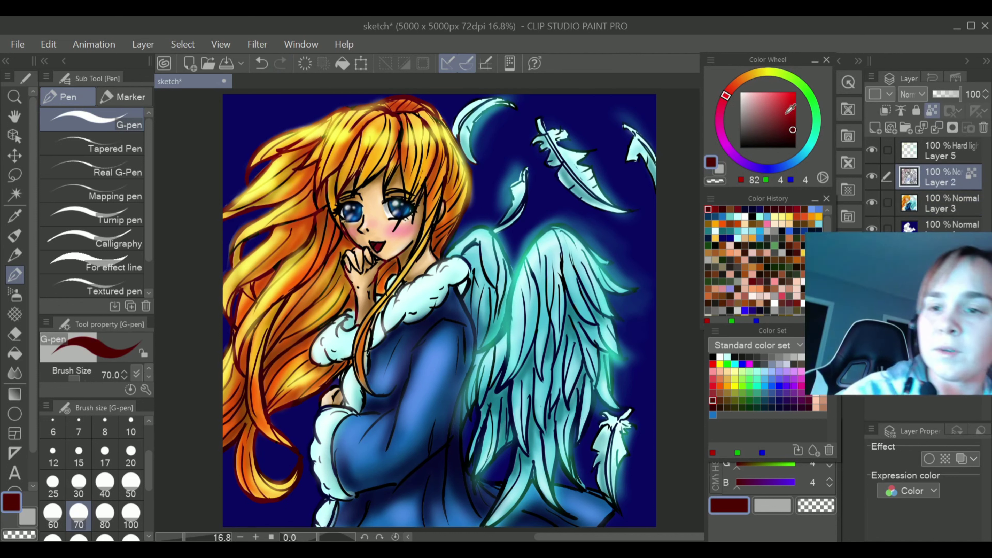
click(790, 133)
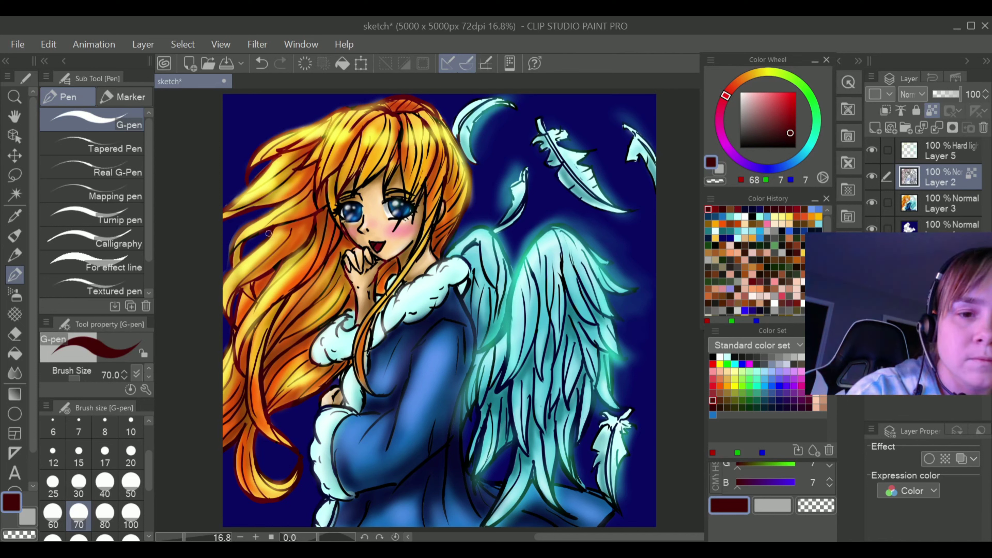
click(132, 516)
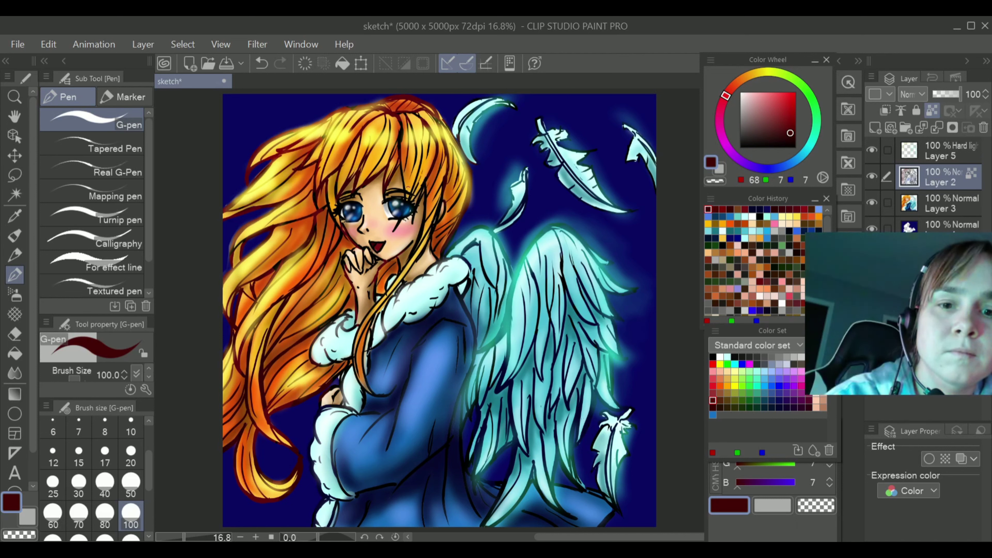
click(269, 64)
click(270, 64)
drag(403, 173, 406, 203)
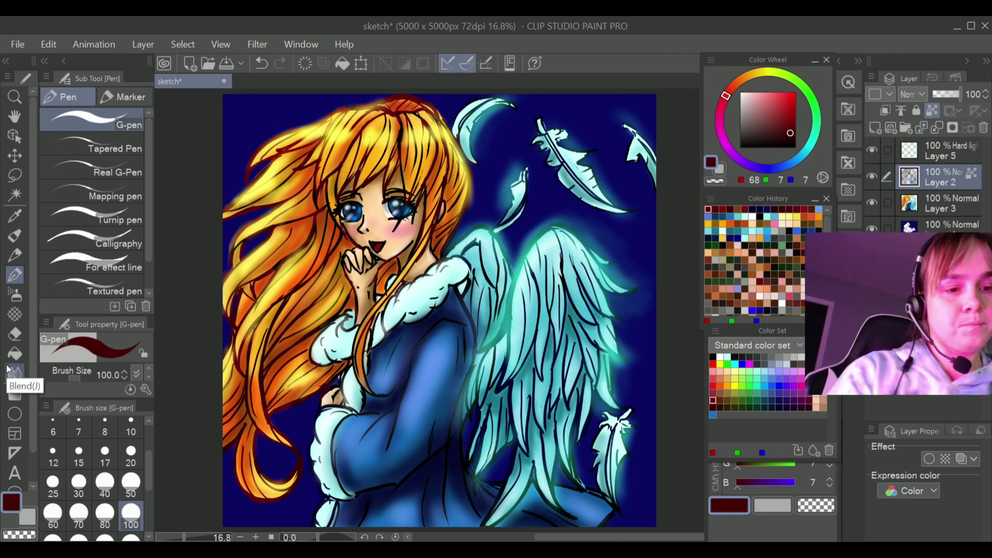
Choose the Dappled light brush from the effect decoration brushes
click(15, 313)
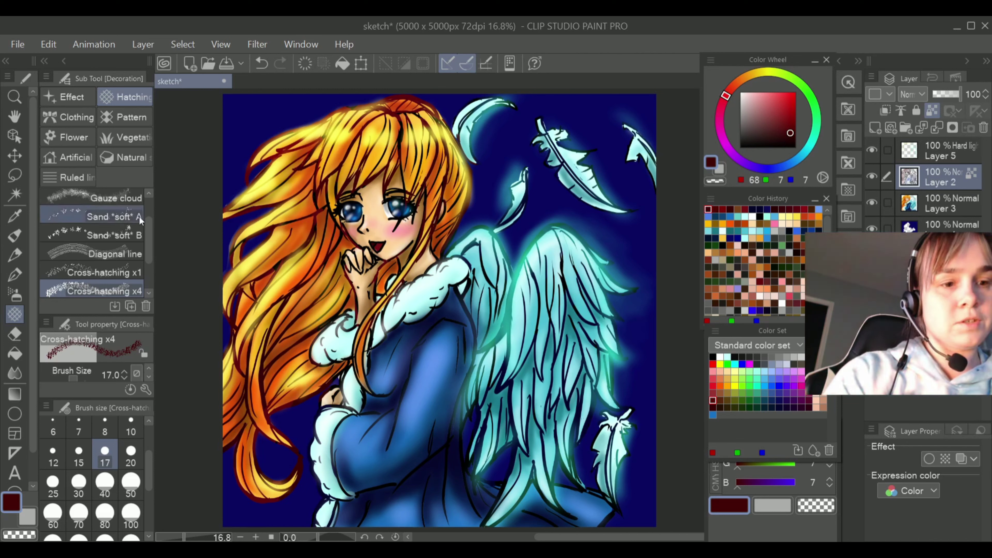
drag(146, 232, 149, 204)
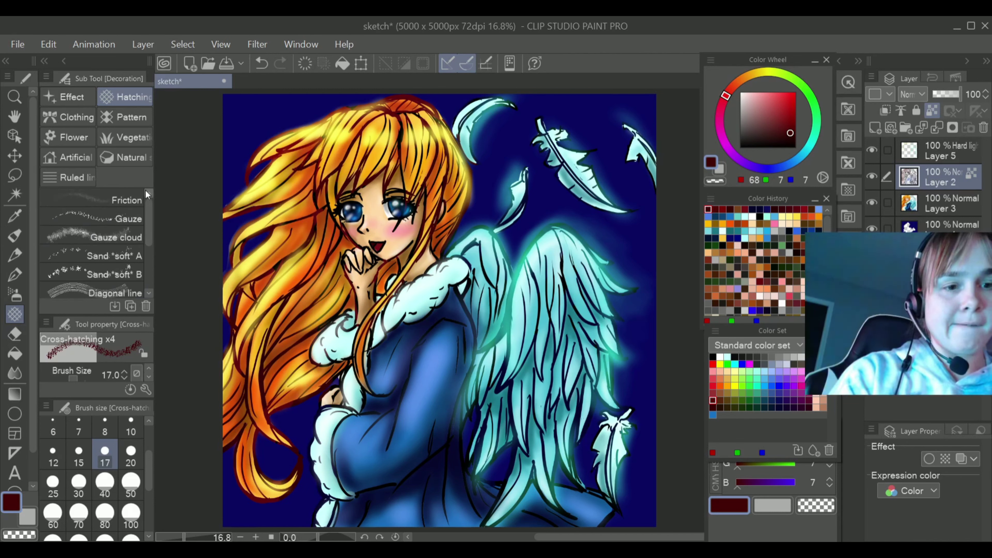
click(71, 97)
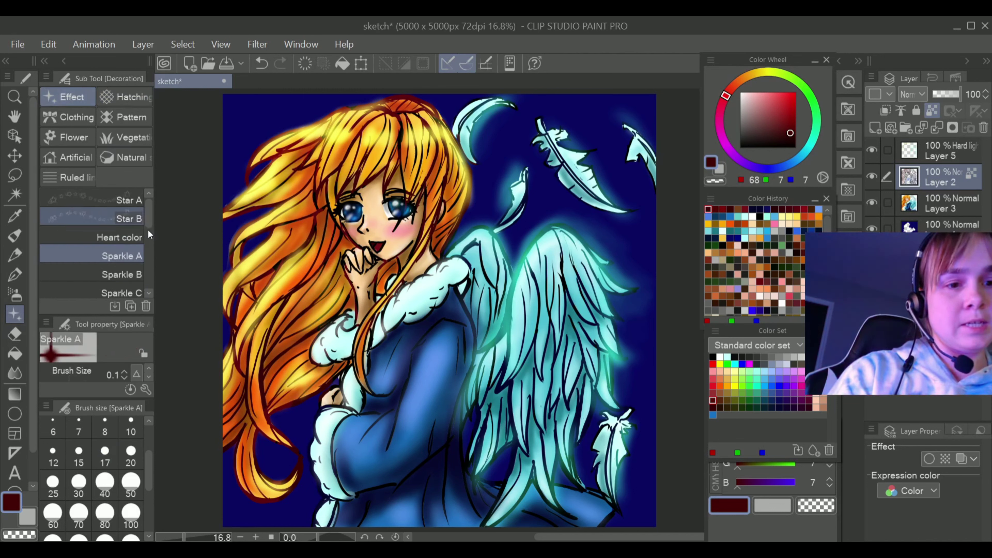
drag(147, 213, 150, 280)
click(113, 247)
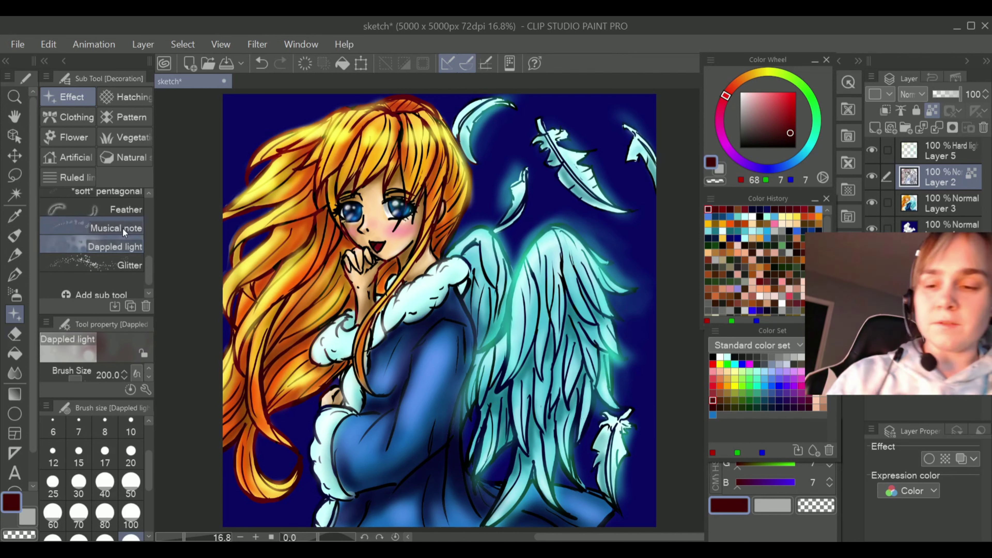
Add a Hard light layer above Layer 2 and set the Dappled light brush to white at size 800
click(721, 357)
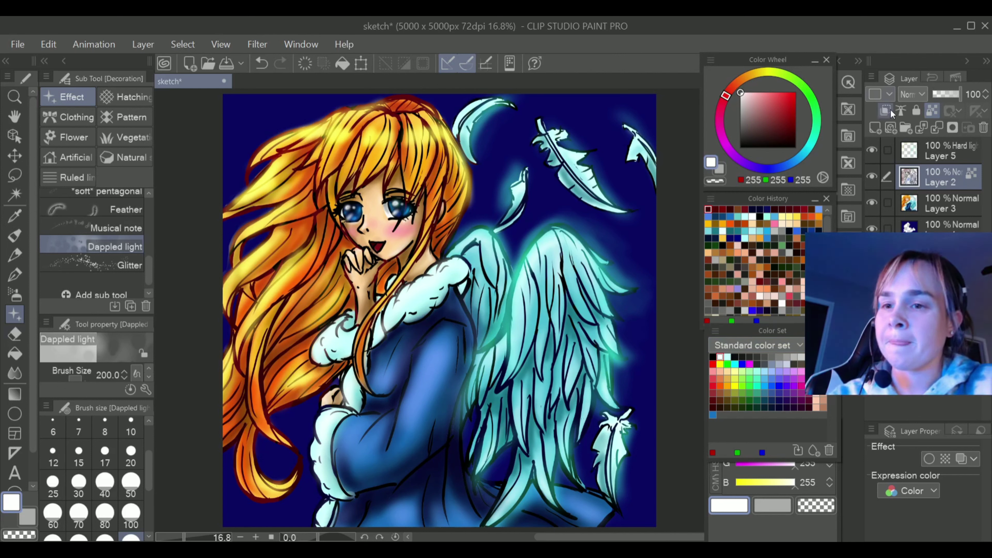
click(874, 129)
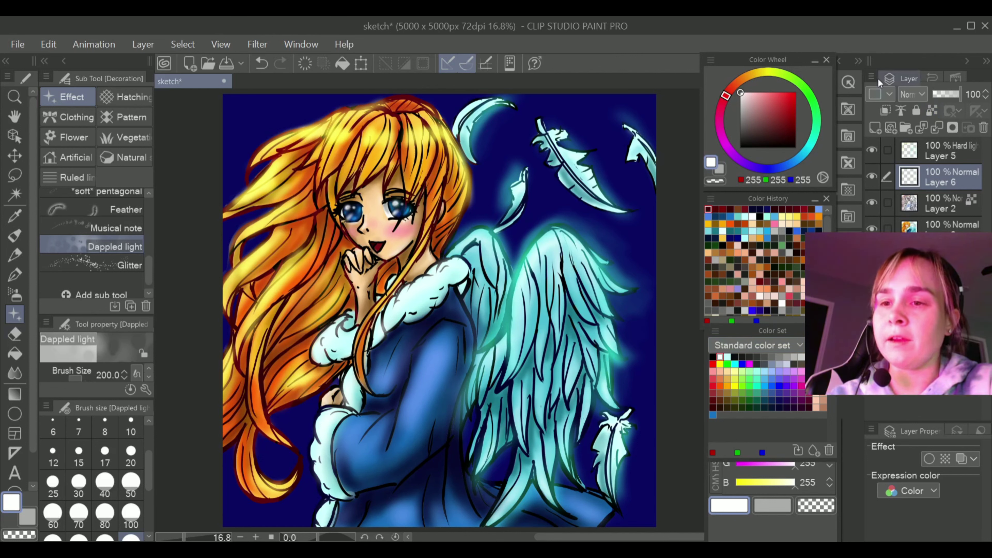
click(911, 94)
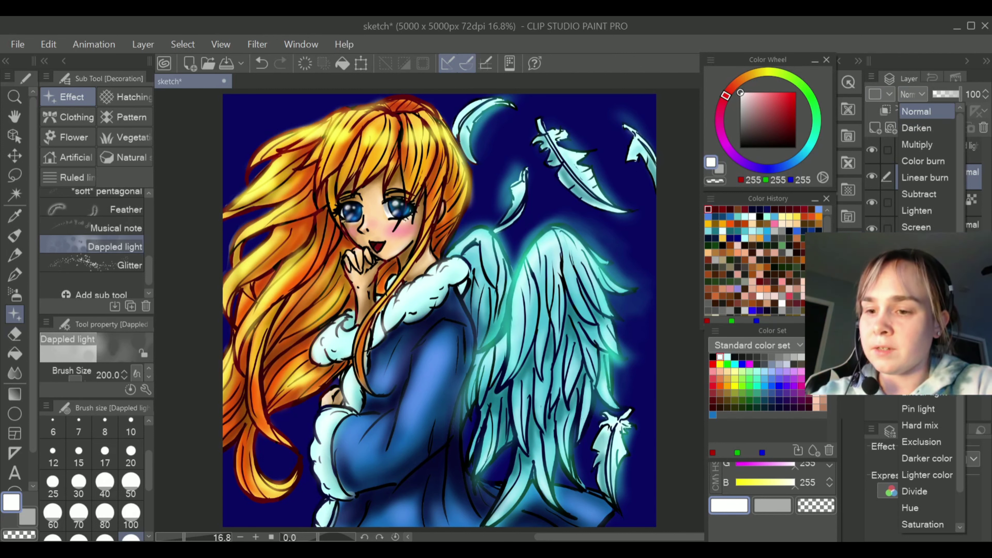
click(919, 343)
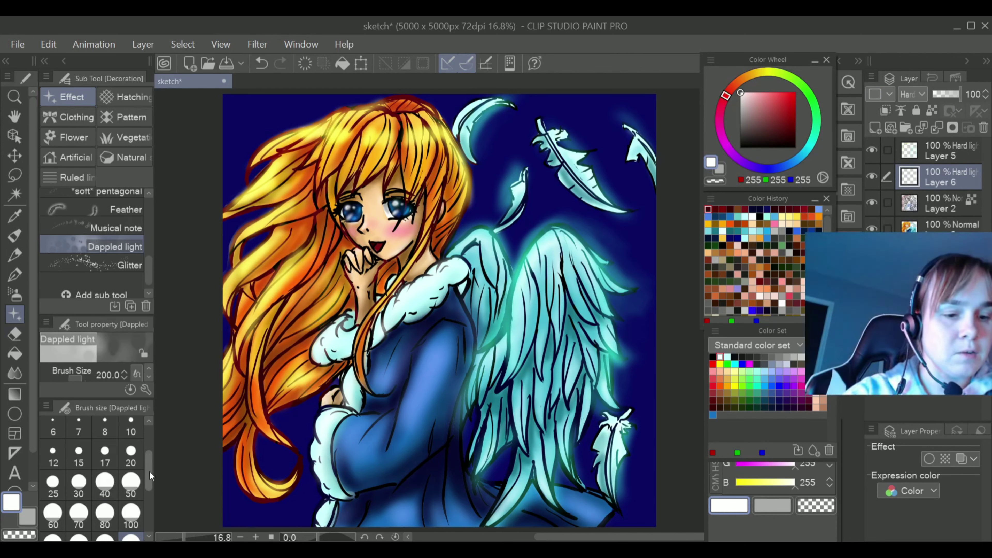
drag(150, 471, 149, 484)
click(106, 517)
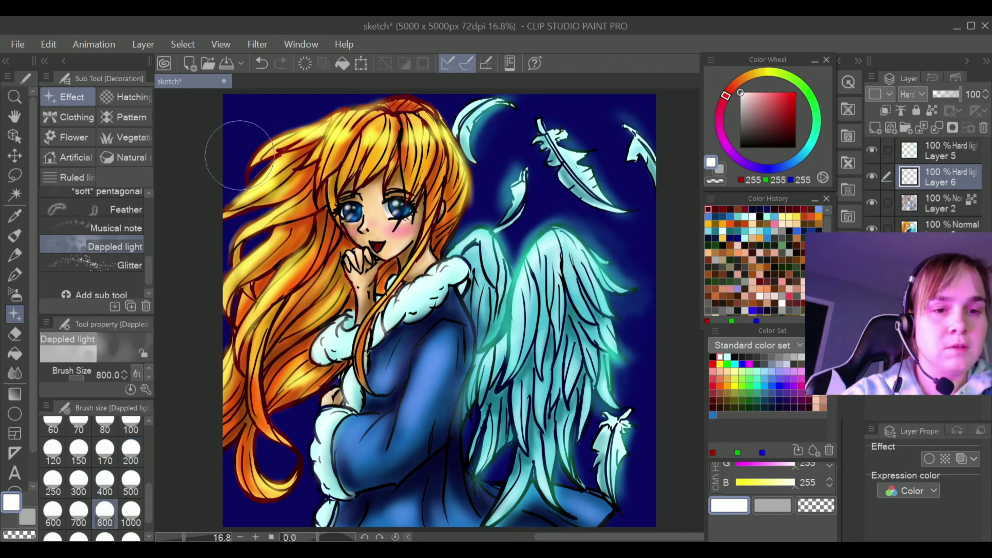
Try white dappled light strokes over the background beside the hair, and undo them
mouse_move(235, 168)
mouse_down()
mouse_move(268, 107)
mouse_move(200, 179)
mouse_move(257, 124)
mouse_move(328, 110)
mouse_up()
mouse_move(256, 498)
mouse_down()
mouse_move(297, 430)
mouse_move(321, 485)
mouse_up()
click(267, 61)
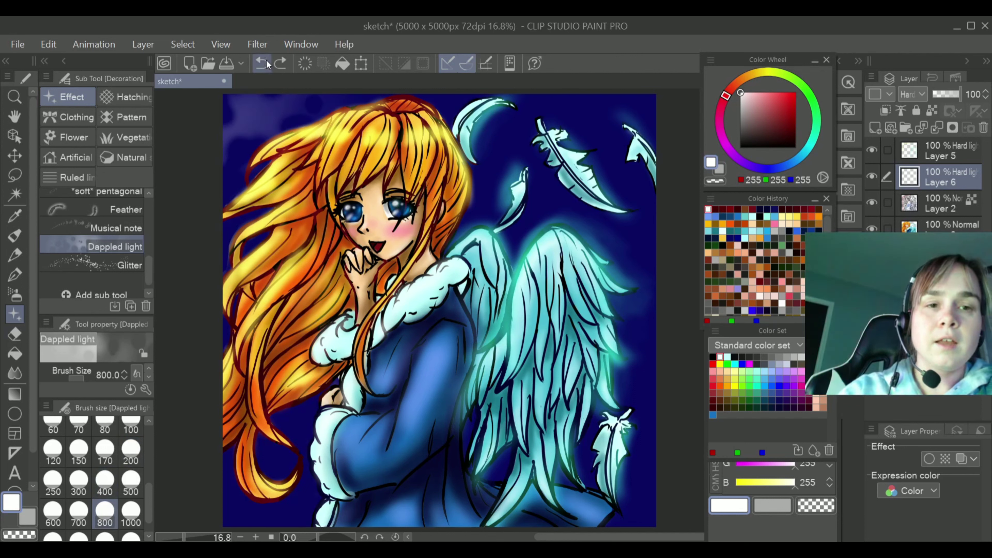
click(265, 69)
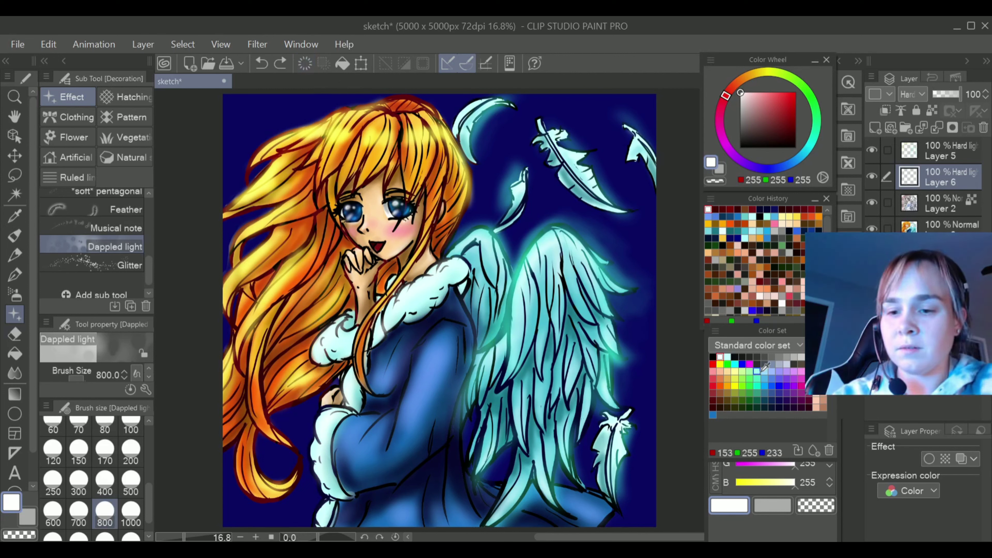
Paint teal (RGB 0, 255, 199) dappled light over the background around the hair and feathers at size 800, undoing an overly strong pass
click(758, 385)
drag(197, 163, 294, 117)
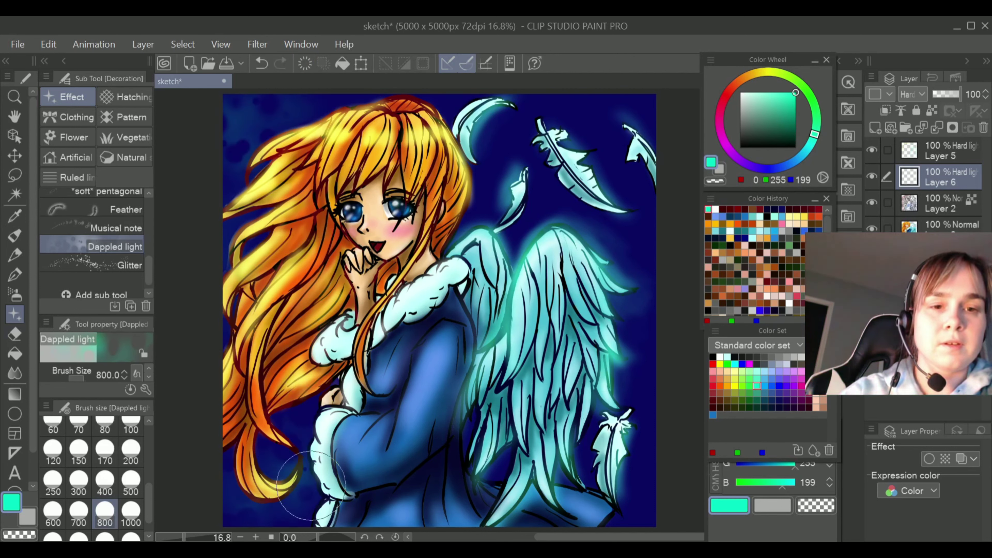
drag(521, 148, 485, 195)
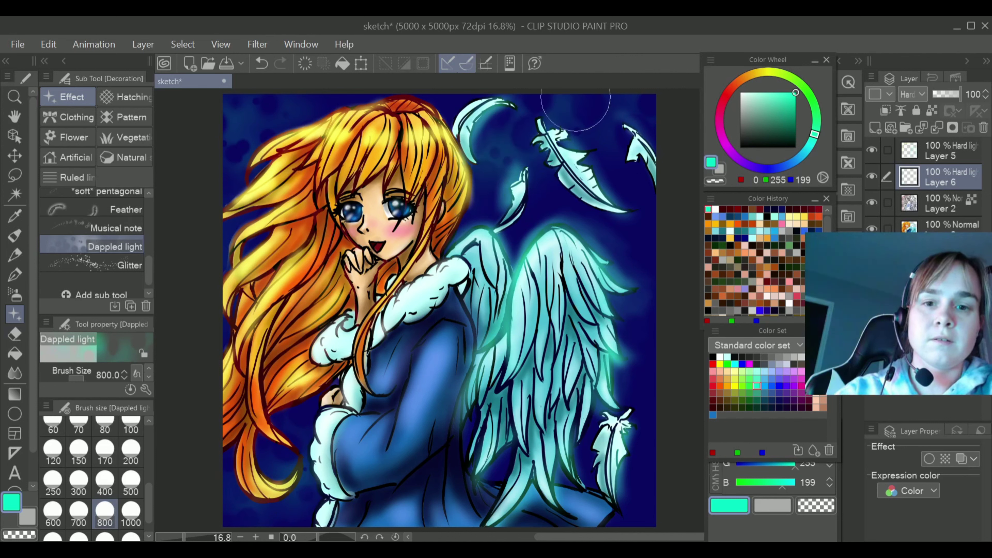
drag(581, 108, 542, 135)
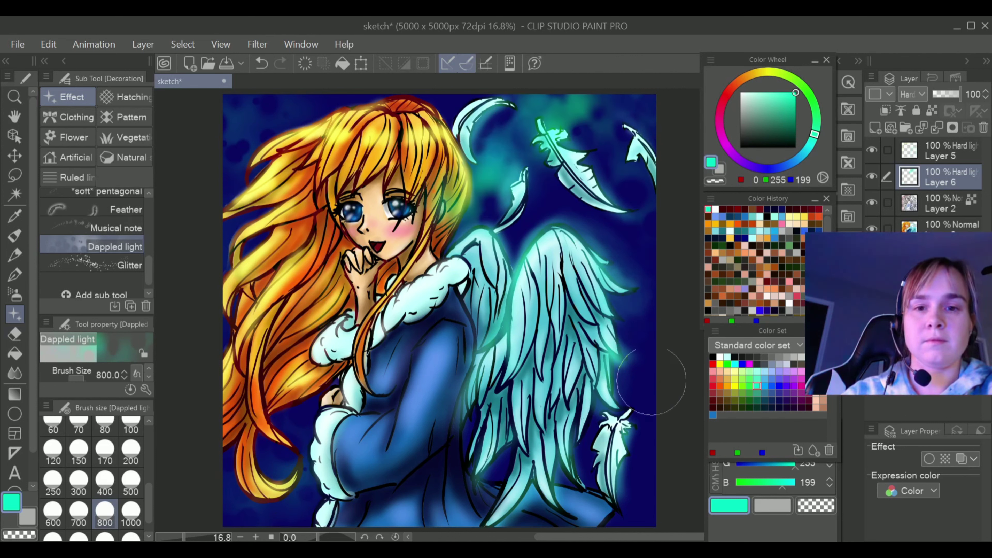
click(262, 64)
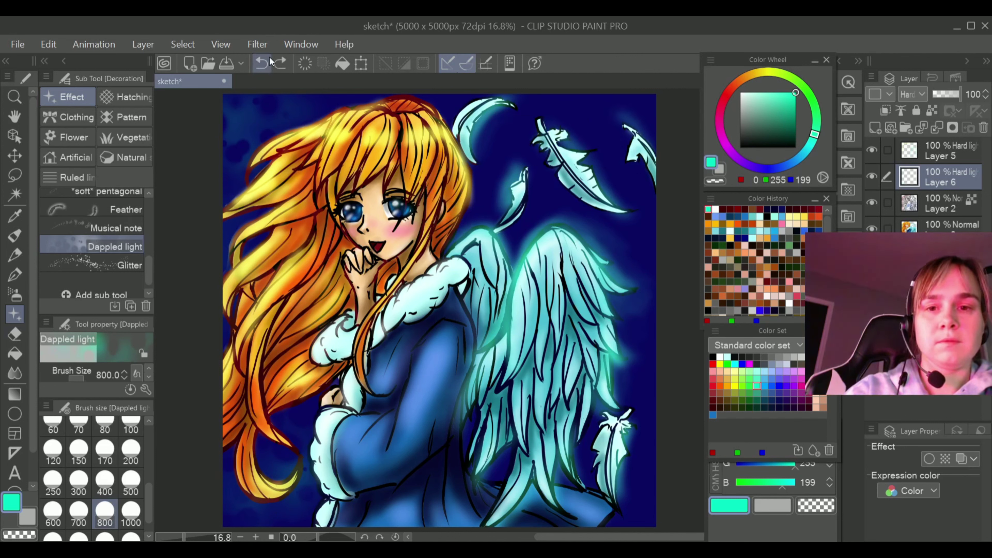
mouse_move(586, 113)
mouse_down()
mouse_move(502, 137)
mouse_move(478, 188)
mouse_move(625, 139)
mouse_move(597, 191)
mouse_move(631, 246)
mouse_move(632, 334)
mouse_move(680, 418)
mouse_up()
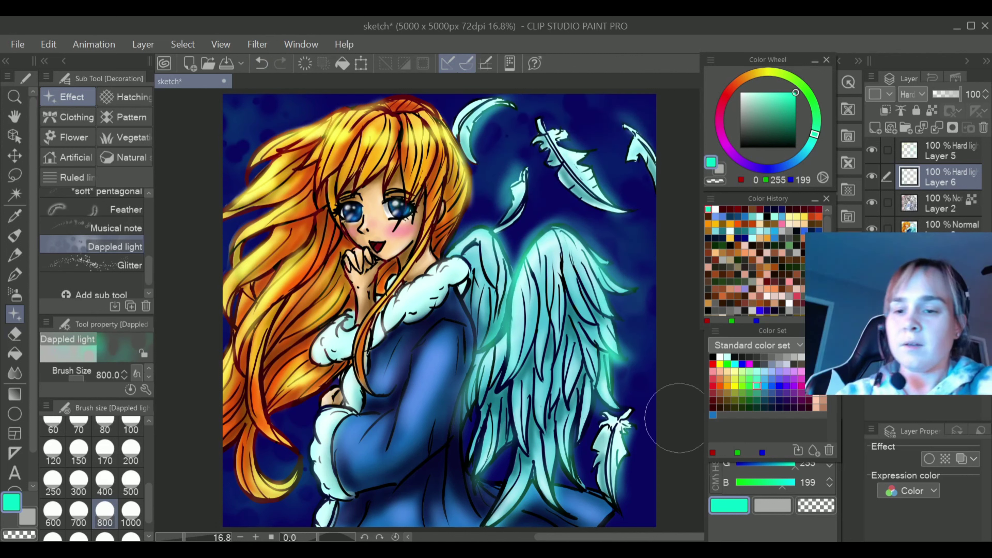
Paint purple (RGB 158, 10, 239) dappled light over the background and feathers at size 800
click(795, 392)
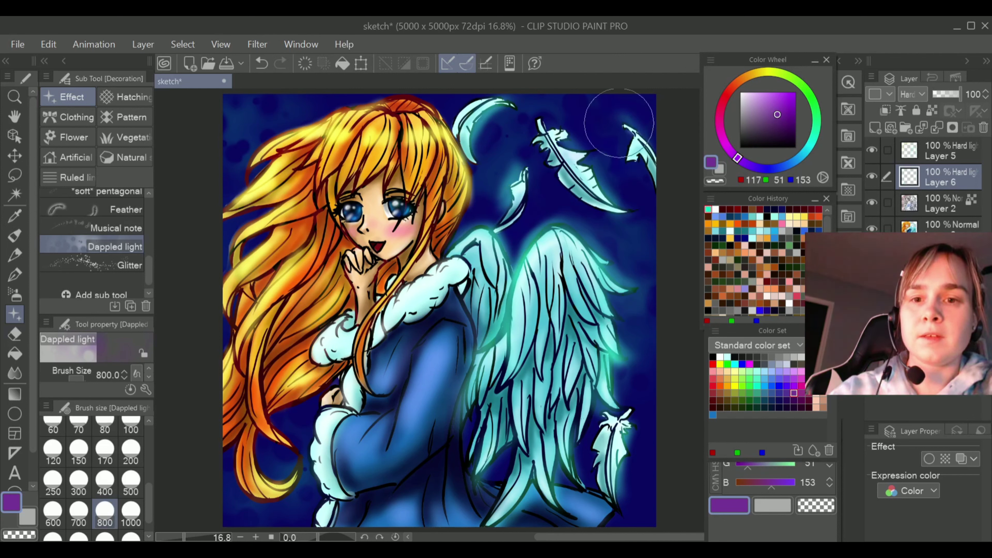
click(793, 96)
mouse_move(559, 152)
mouse_down()
mouse_move(581, 156)
mouse_move(621, 119)
mouse_up()
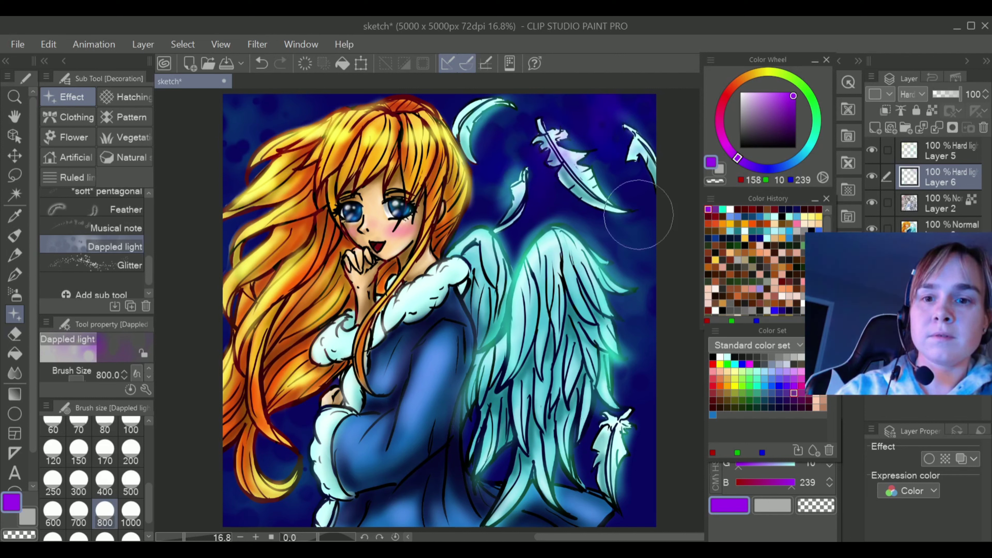
drag(274, 125, 326, 93)
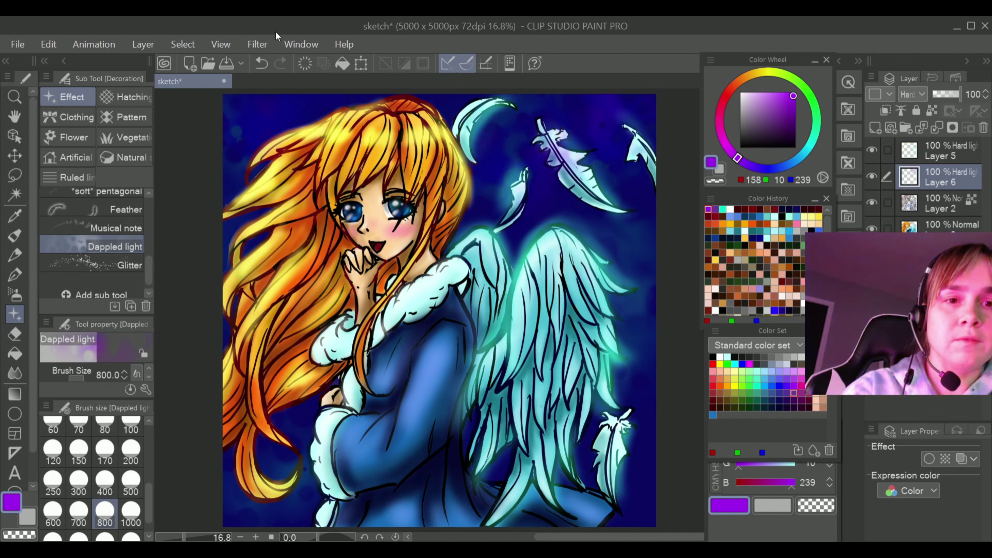
click(269, 59)
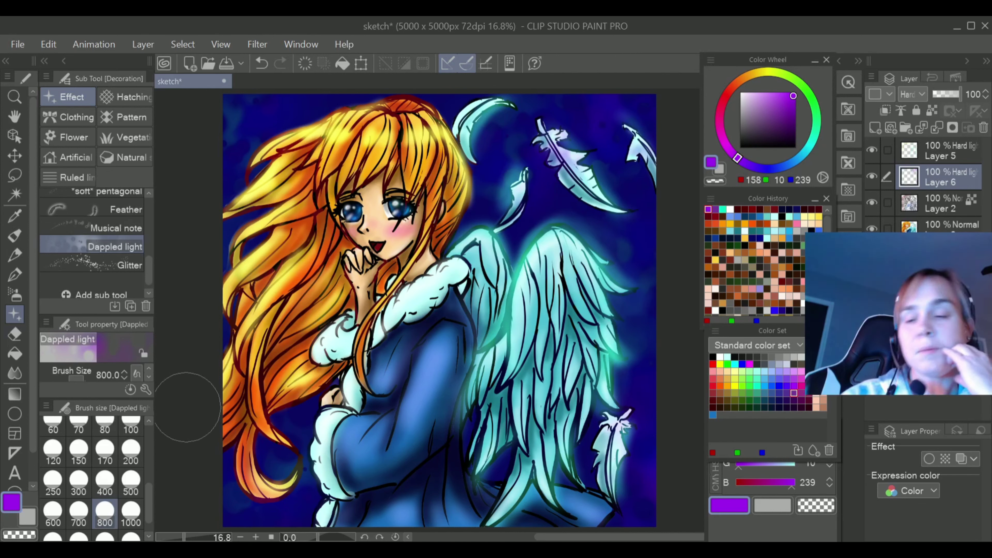
Try a white Glitter stroke at size 800 in the background above the flowing hair, and undo it
click(720, 356)
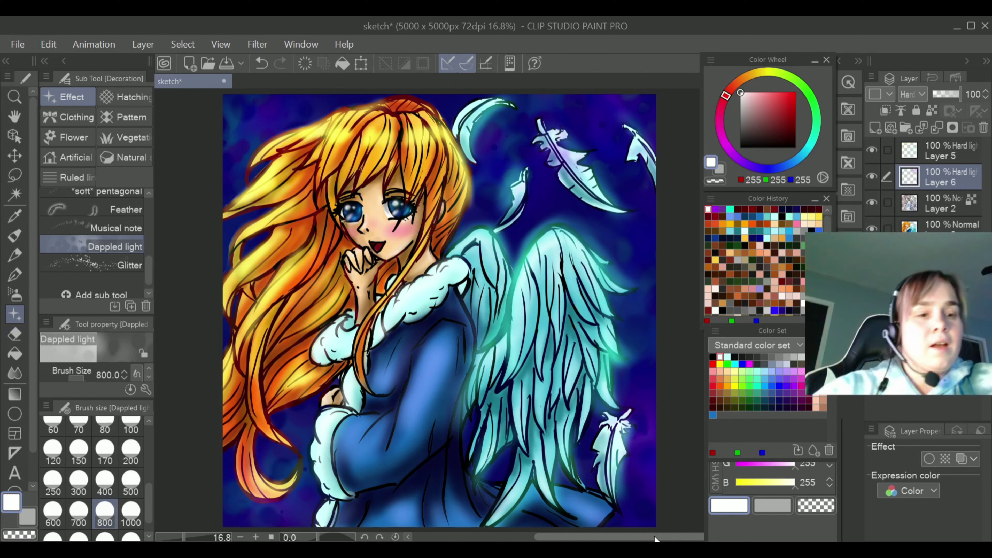
click(94, 264)
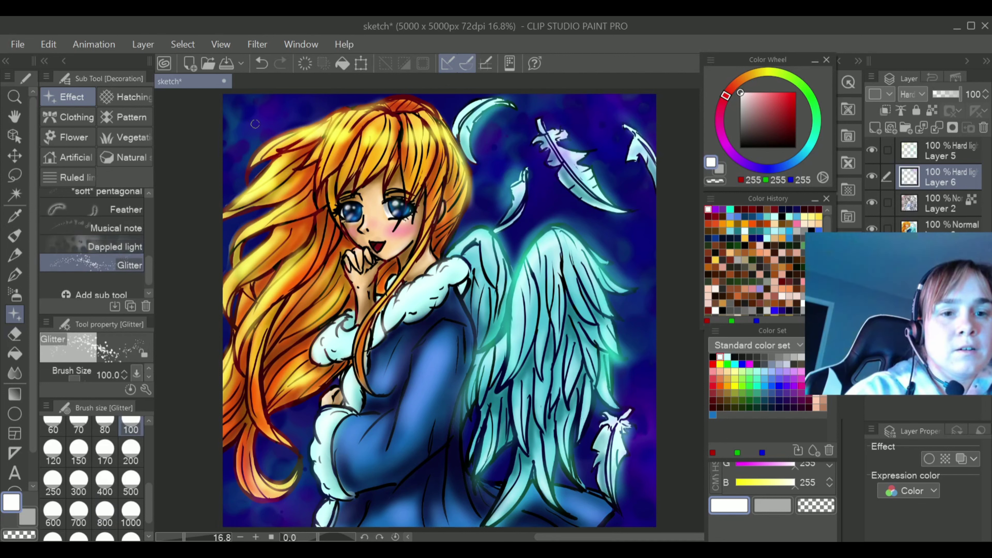
scroll(105, 508, down, 2)
click(105, 493)
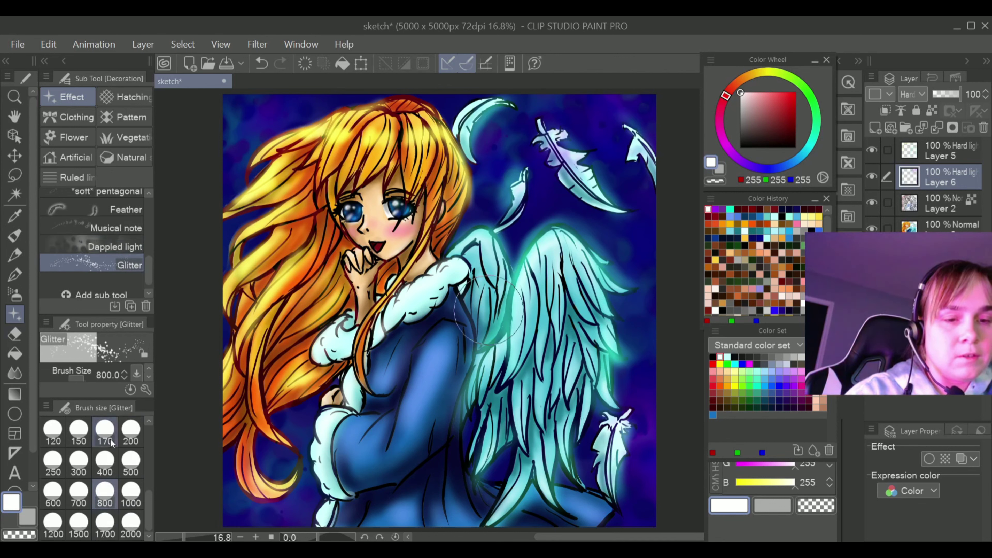
drag(265, 102, 238, 153)
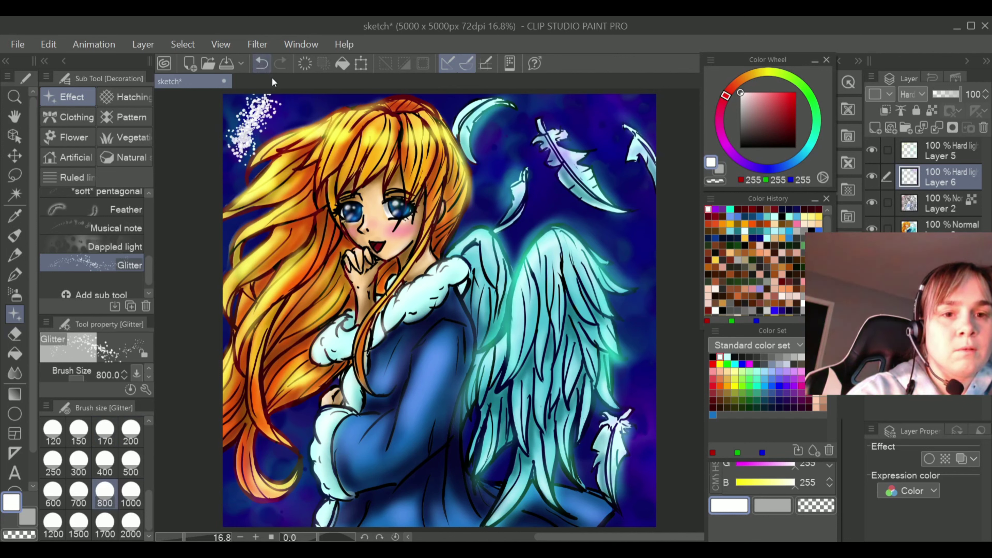
key(ctrl+z)
Browse the clothing, flower, artificial, hatching, vegetation and natural decoration brushes for a suitable background effect
click(69, 117)
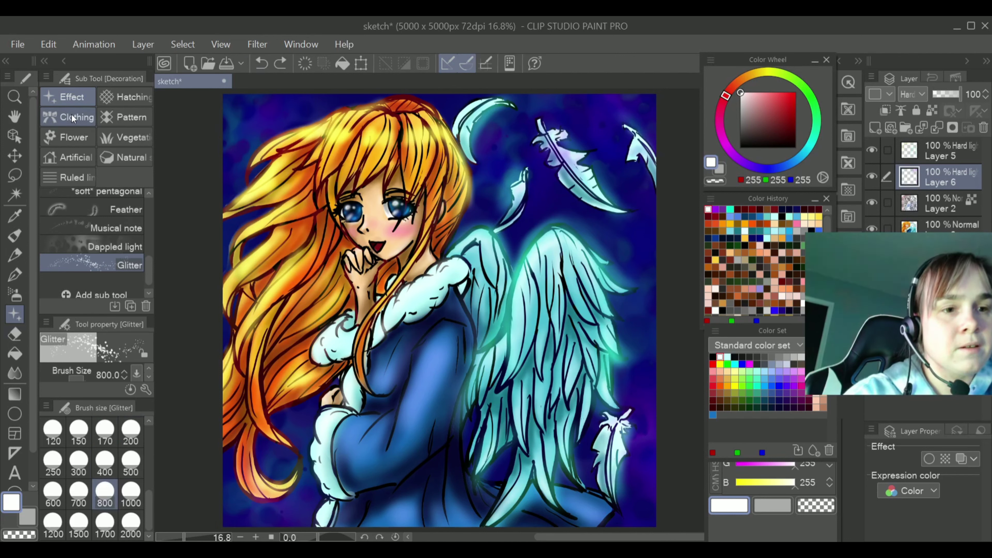
click(74, 136)
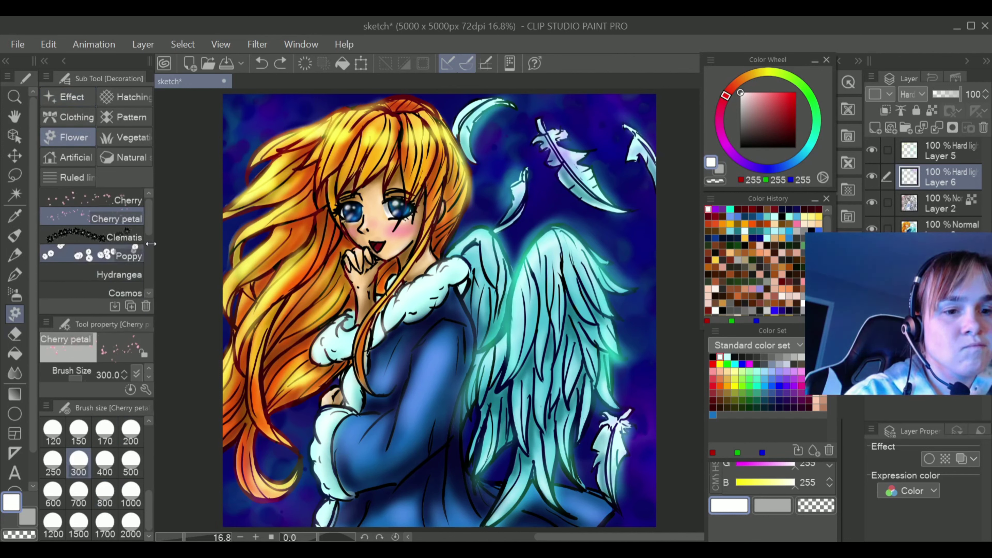
mouse_move(148, 223)
mouse_down()
mouse_move(143, 286)
mouse_move(149, 223)
mouse_up()
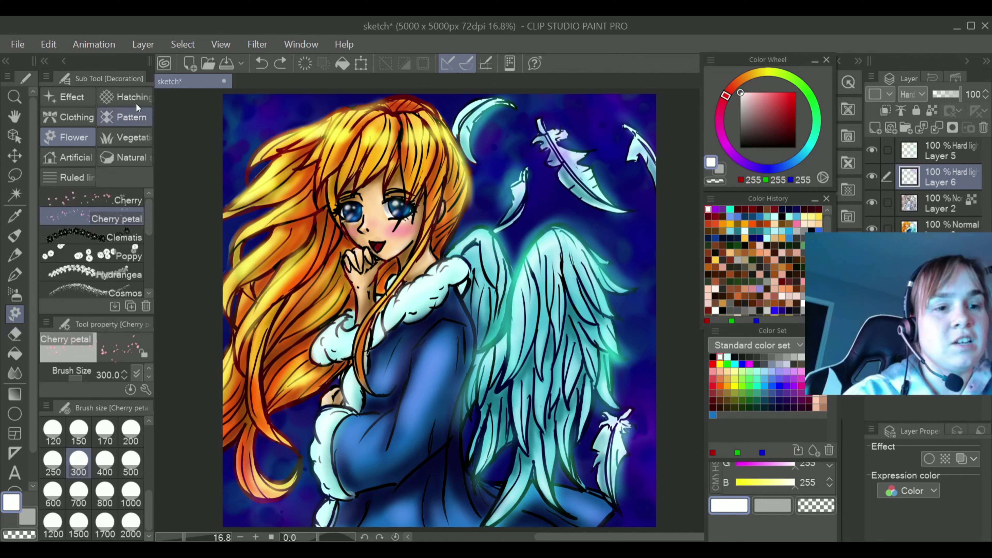
click(77, 158)
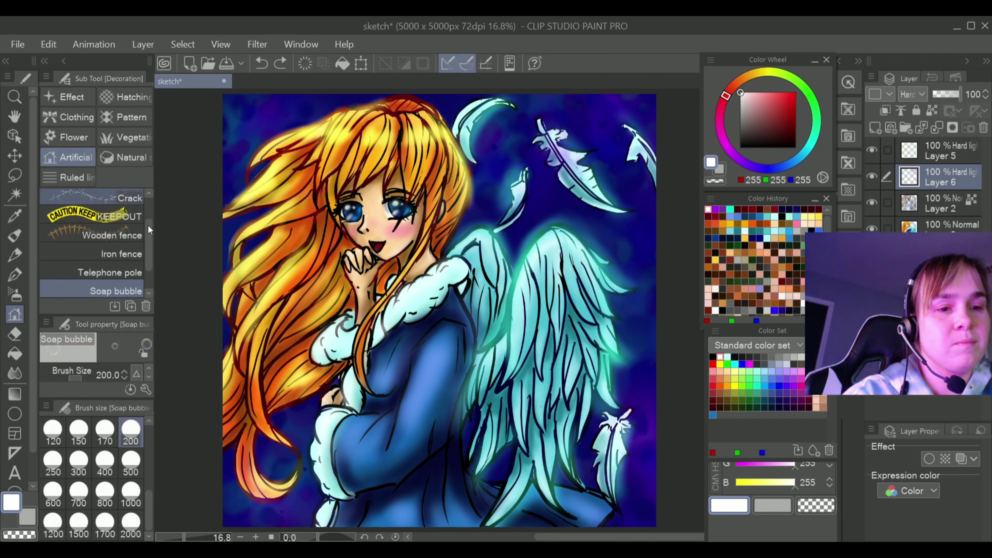
mouse_move(148, 225)
mouse_down()
mouse_move(149, 238)
mouse_move(150, 211)
mouse_move(91, 152)
mouse_up()
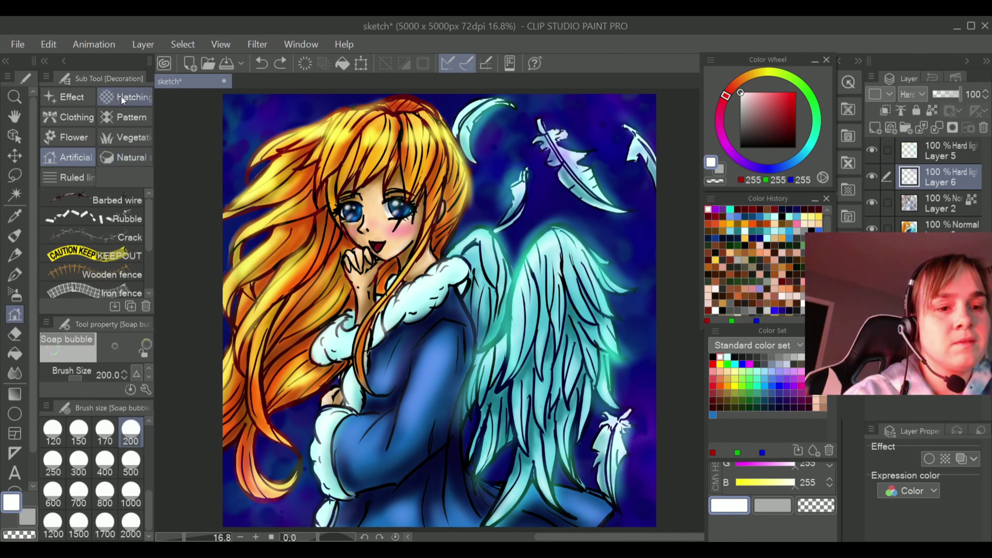
click(132, 100)
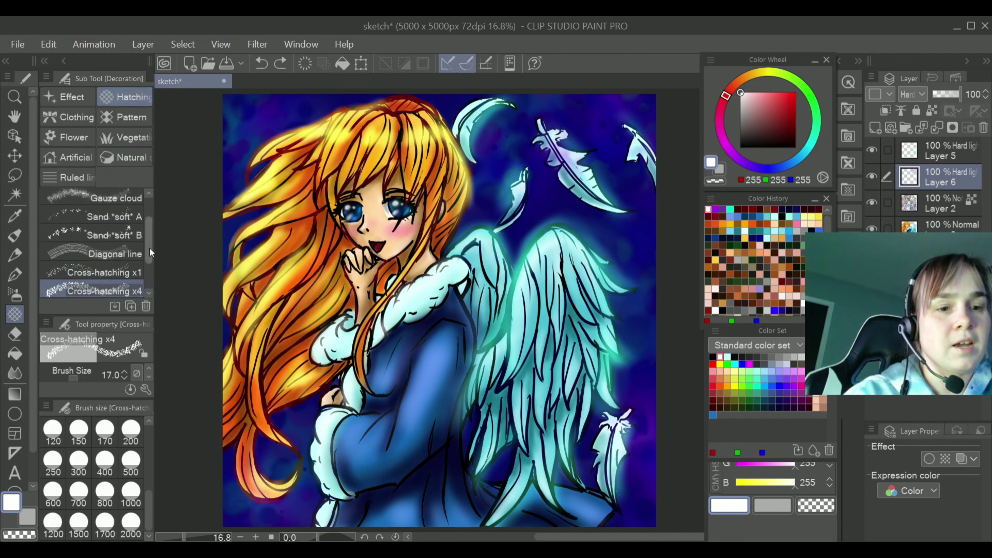
drag(149, 247, 151, 214)
click(111, 216)
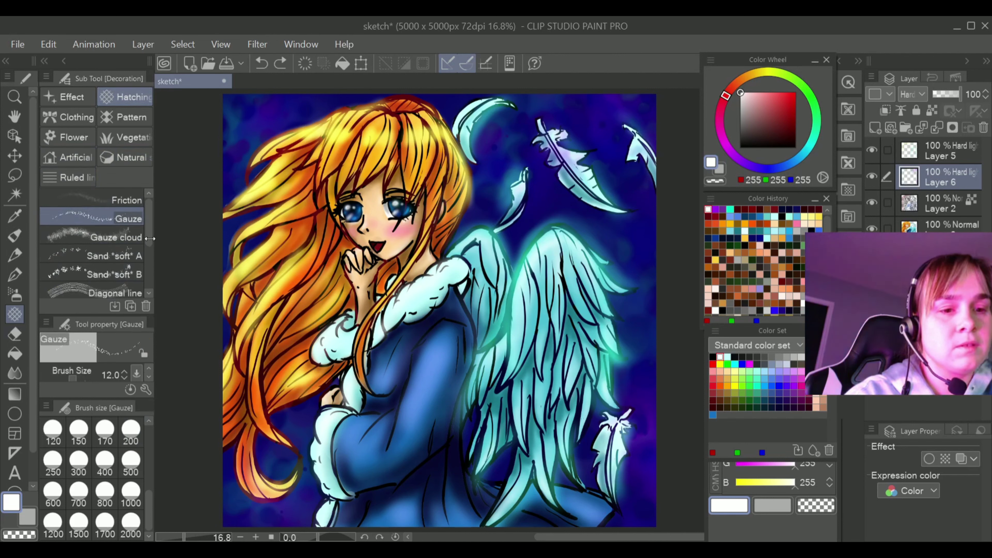
mouse_move(149, 248)
mouse_down()
mouse_move(148, 276)
mouse_move(149, 245)
mouse_up()
click(131, 137)
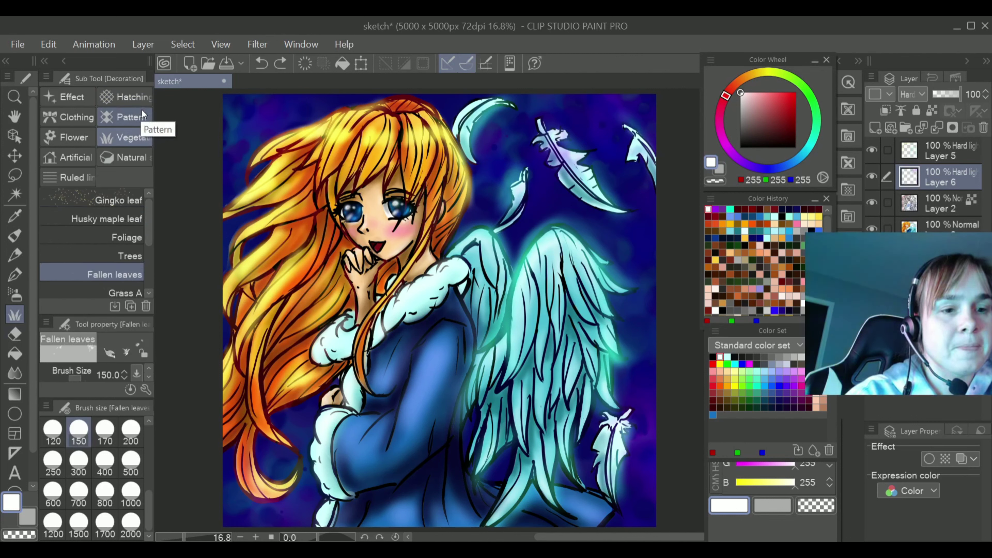
drag(149, 223, 159, 159)
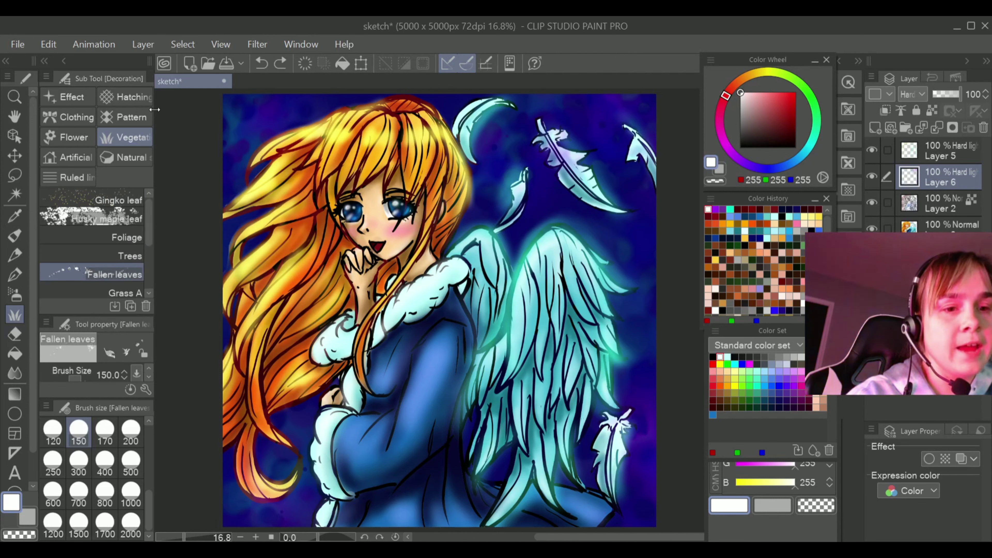
click(131, 158)
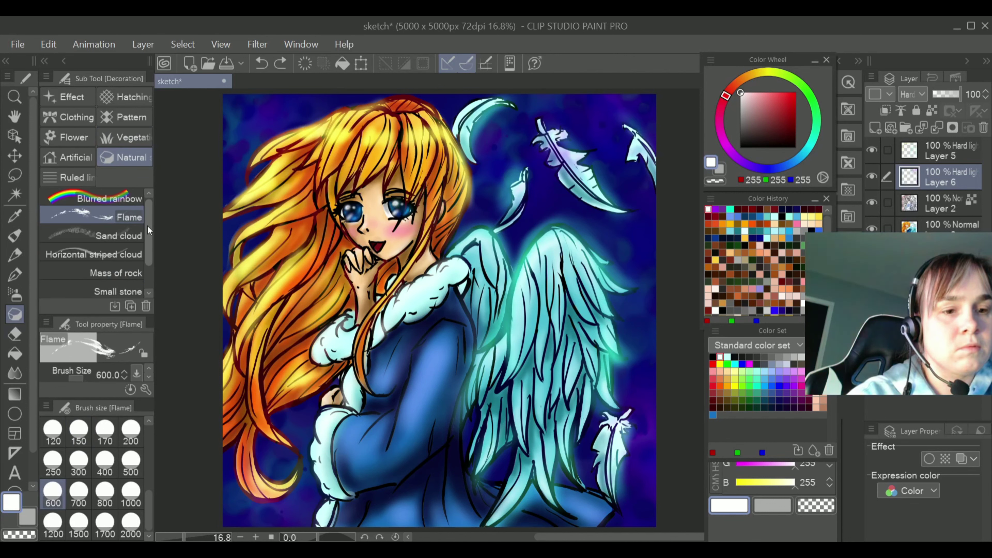
mouse_move(148, 227)
mouse_down()
mouse_move(148, 249)
mouse_move(150, 227)
mouse_up()
Try the white Friction hatching brush at size 1700 on the background, and undo it
click(125, 97)
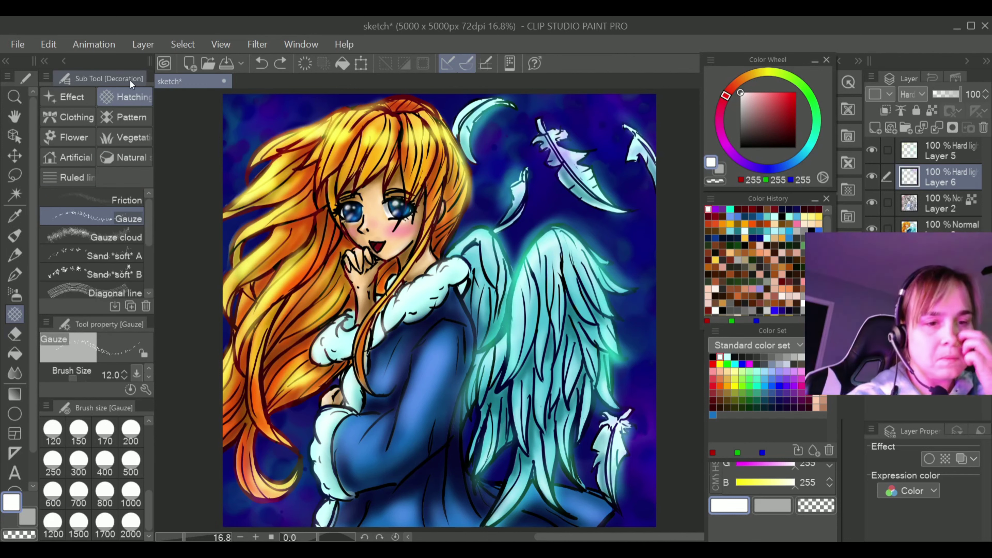
click(98, 198)
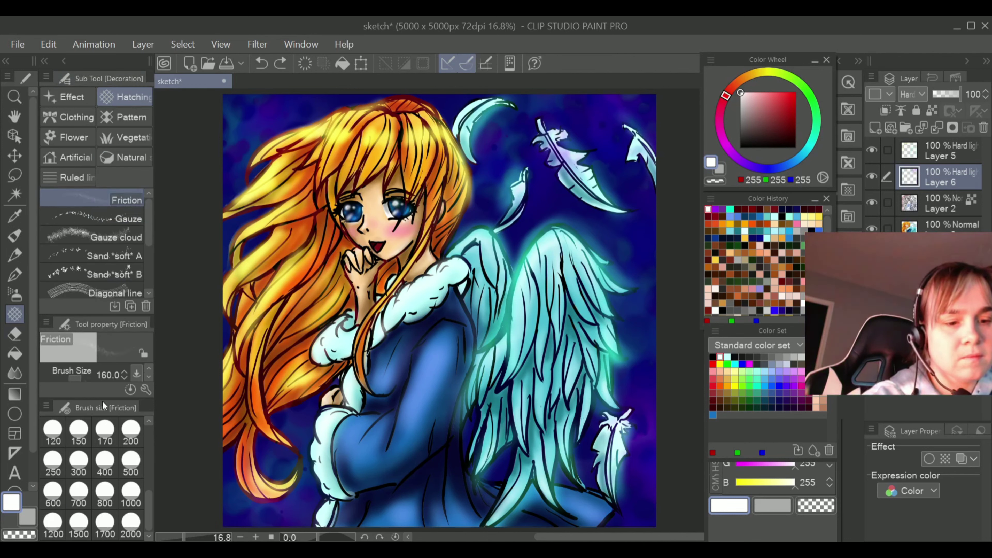
click(105, 523)
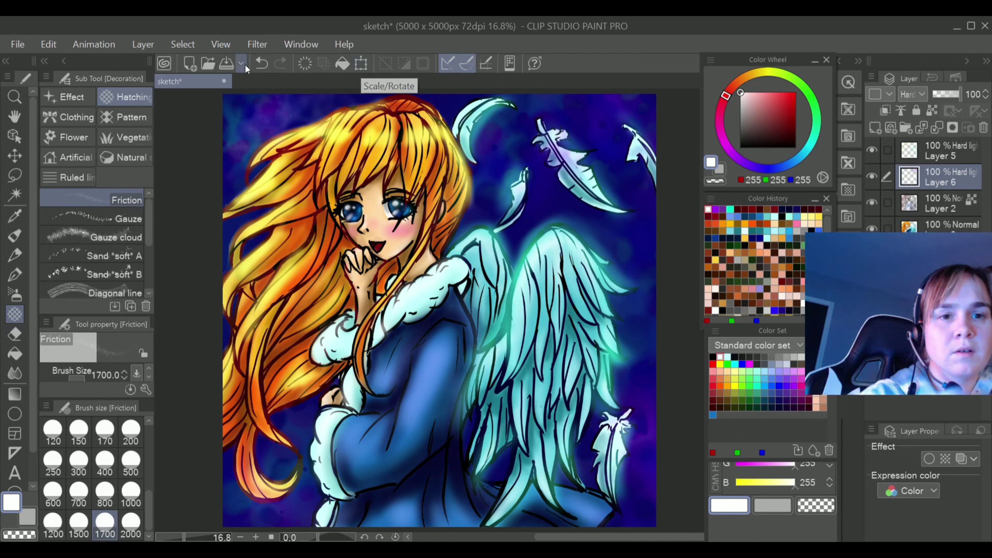
click(262, 63)
click(262, 63)
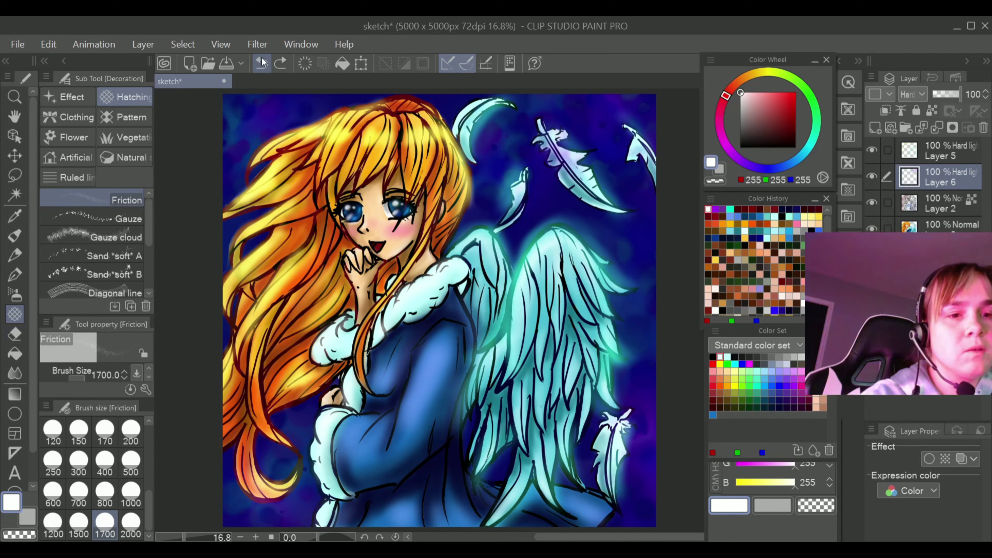
Review the vegetation, natural, artificial, flower and clothing decoration brushes again for a background effect
click(126, 135)
mouse_move(147, 261)
mouse_down()
mouse_move(149, 239)
mouse_move(148, 276)
mouse_move(157, 191)
mouse_up()
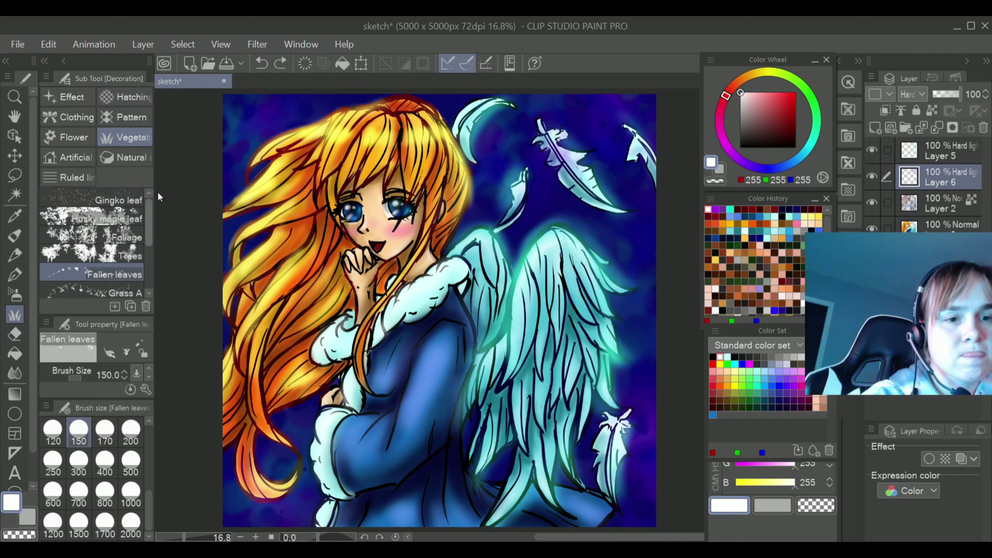
click(125, 157)
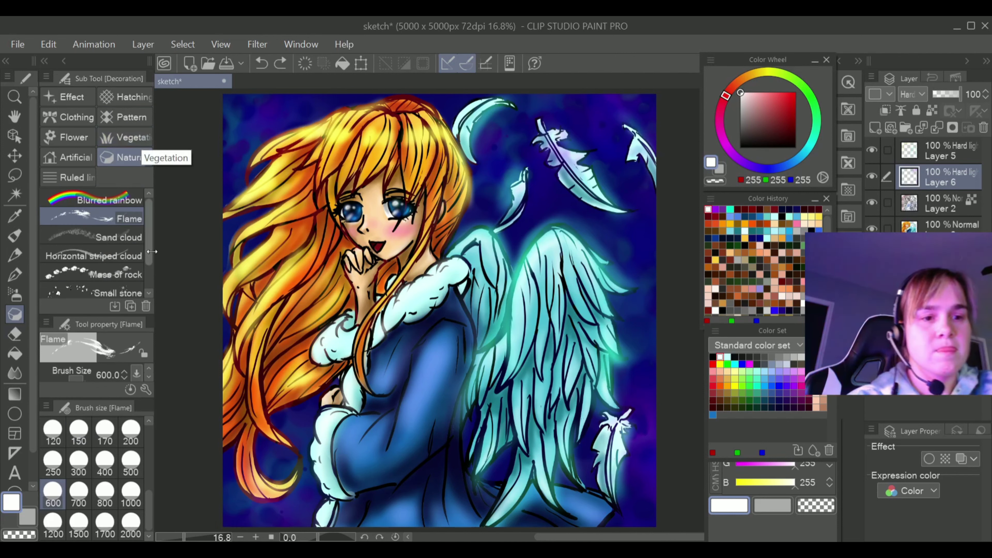
click(74, 157)
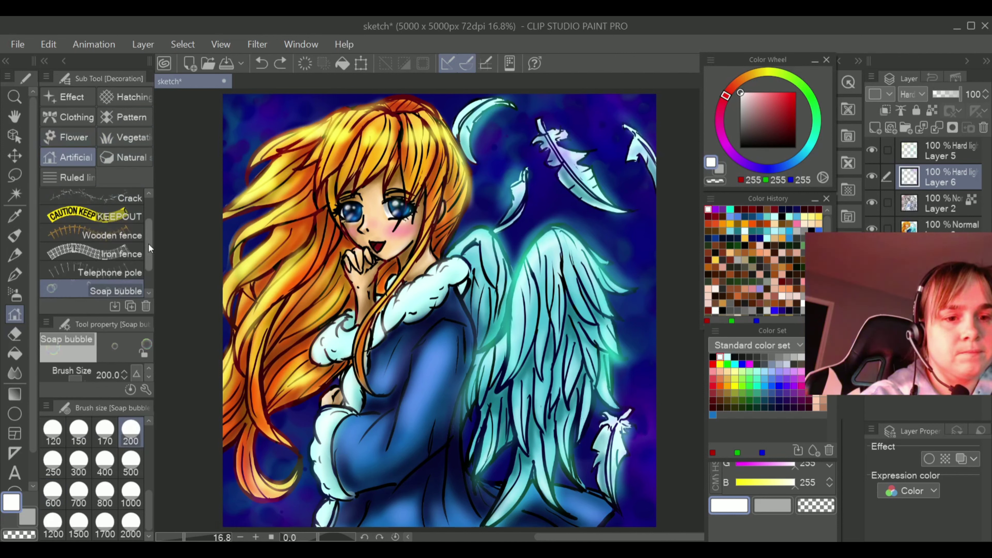
mouse_move(149, 242)
mouse_down()
mouse_move(149, 266)
mouse_move(157, 192)
mouse_up()
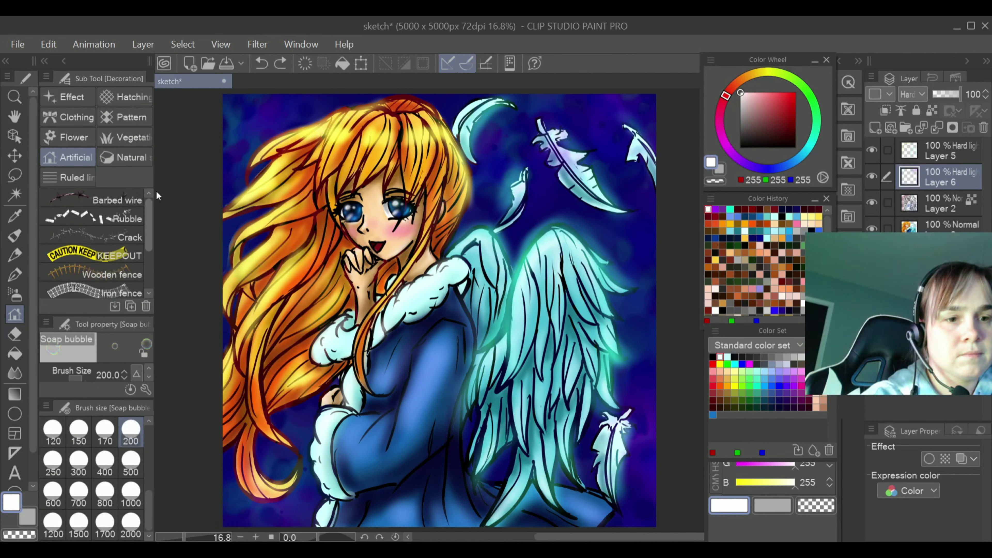
click(81, 134)
mouse_move(149, 228)
mouse_down()
mouse_move(147, 272)
mouse_move(144, 179)
mouse_up()
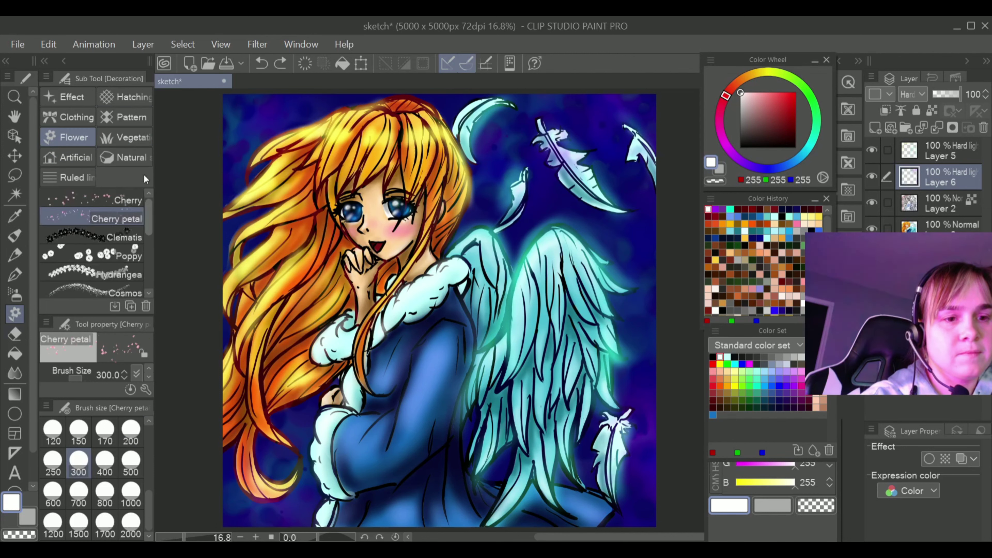
click(83, 116)
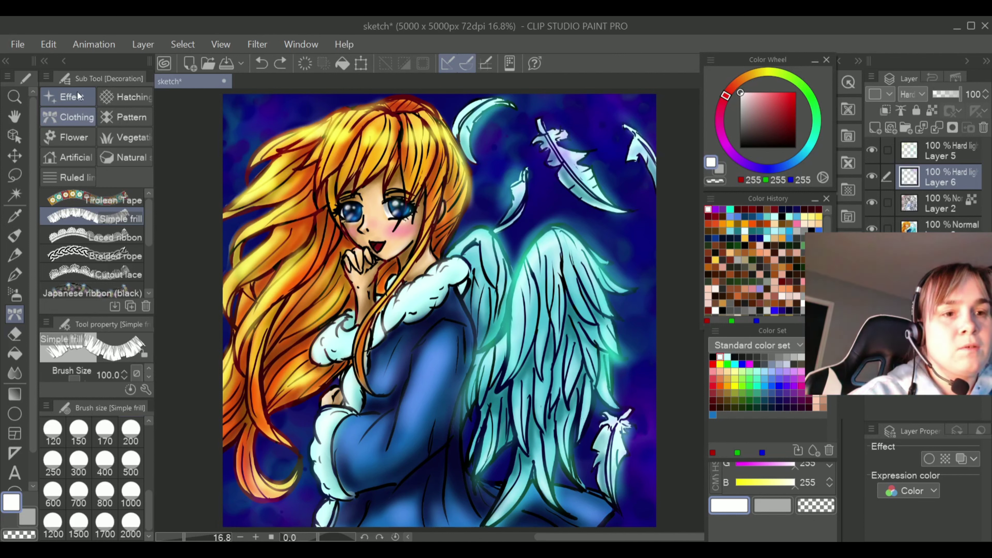
Paint white Glitter circle cross sparkles at size 700 across the dark blue background around the hair, feathers and wings
click(78, 96)
drag(149, 268, 149, 243)
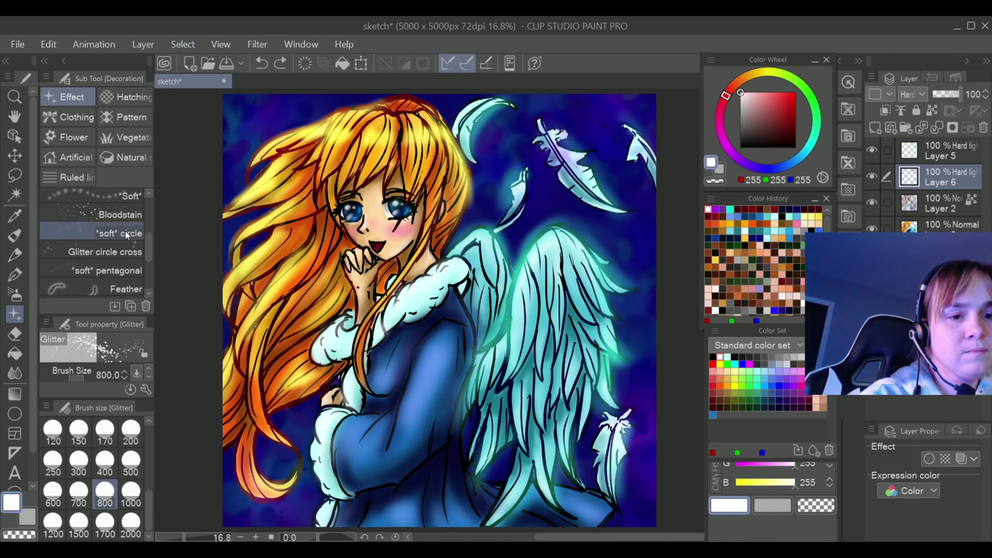
click(133, 252)
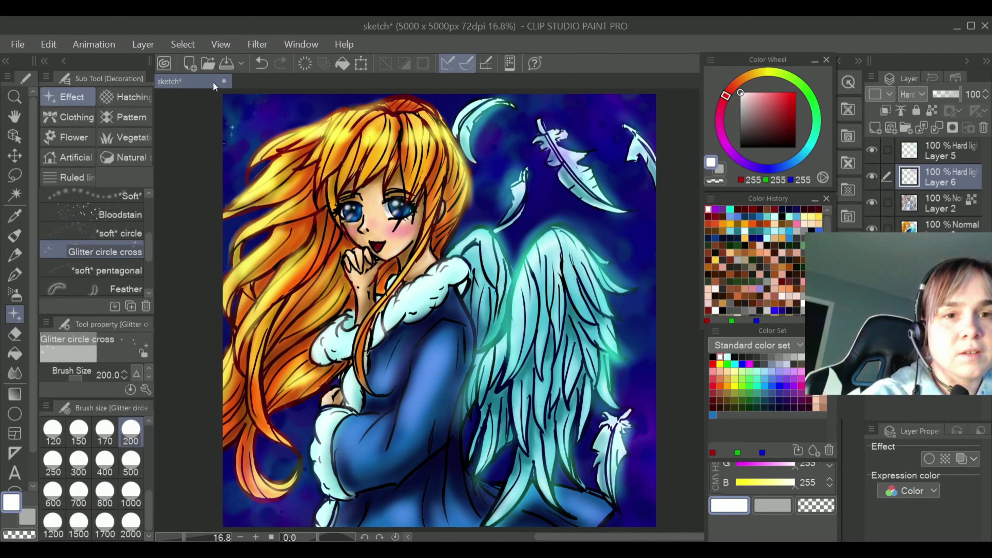
click(79, 495)
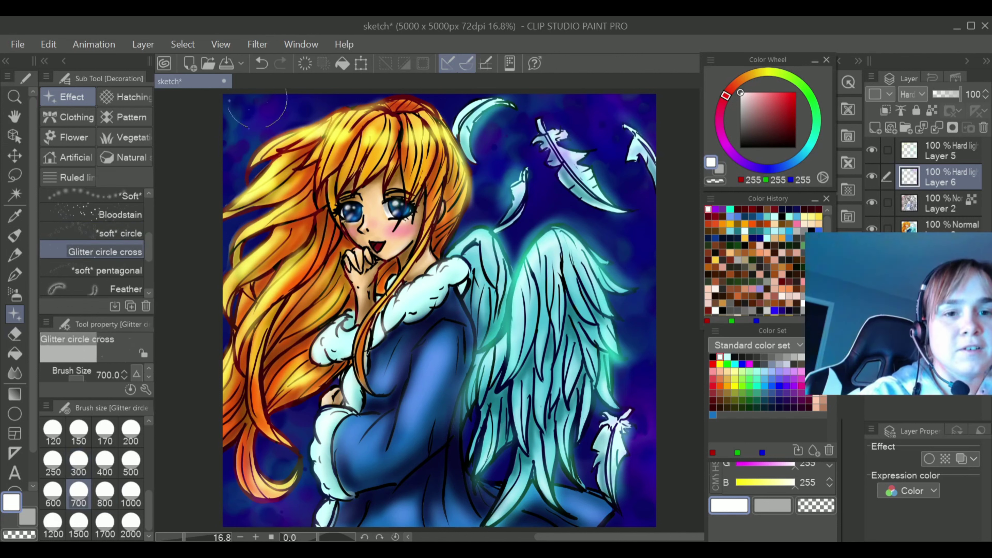
mouse_move(258, 100)
mouse_down()
mouse_move(220, 204)
mouse_move(285, 116)
mouse_move(317, 104)
mouse_up()
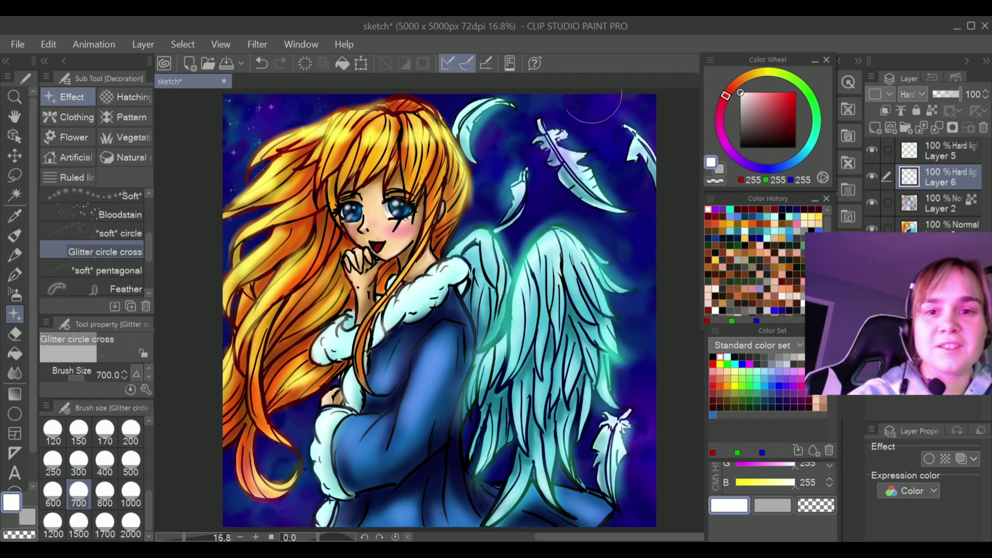
mouse_move(612, 182)
mouse_down()
mouse_move(647, 231)
mouse_move(629, 295)
mouse_move(664, 326)
mouse_move(636, 432)
mouse_up()
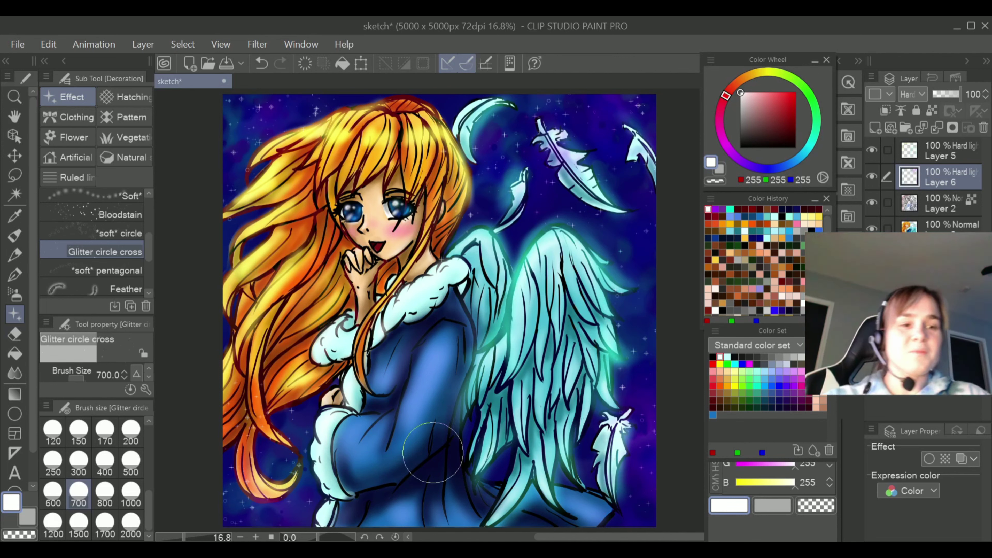
Try white Bloodstain speckles at size 800 over the background beside the hair, and undo them
click(113, 213)
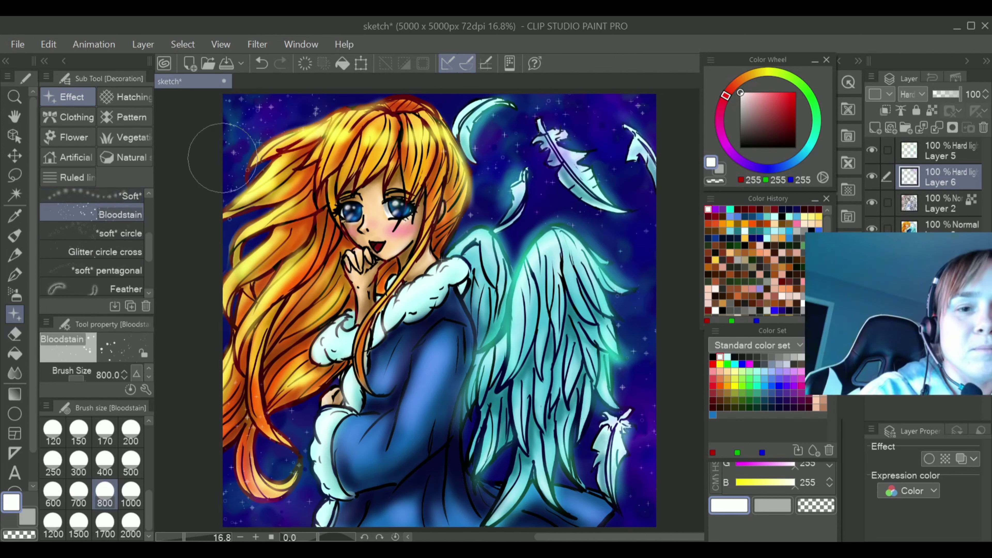
drag(254, 136, 332, 109)
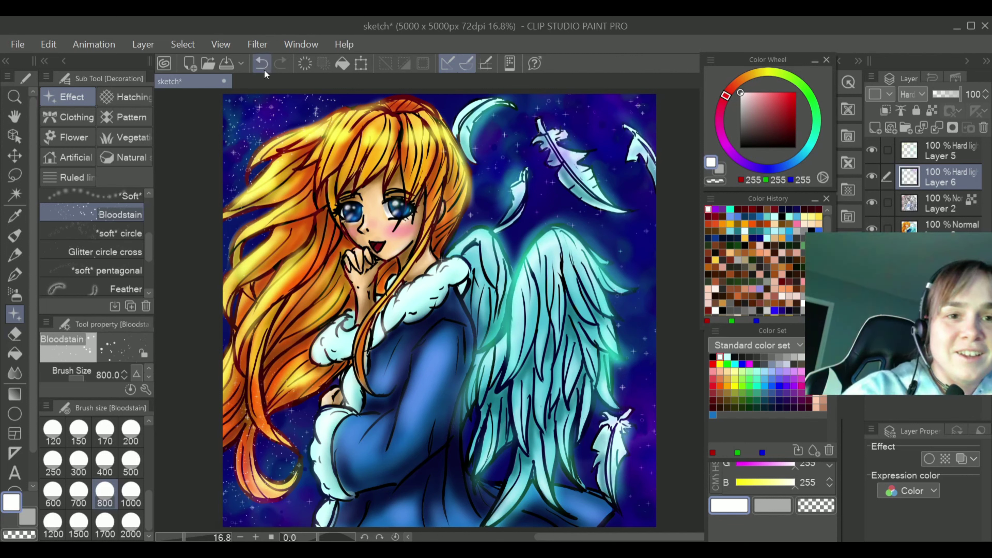
click(265, 49)
mouse_move(263, 58)
click(180, 149)
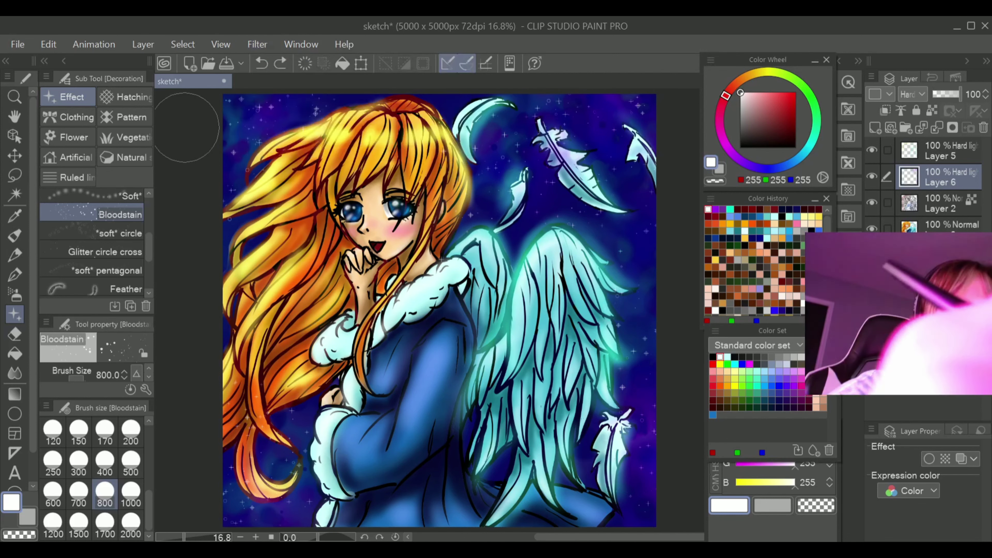
Undo the Glitter circle cross sparkles and paint white Bloodstain speckles at size 800 over the background
click(262, 64)
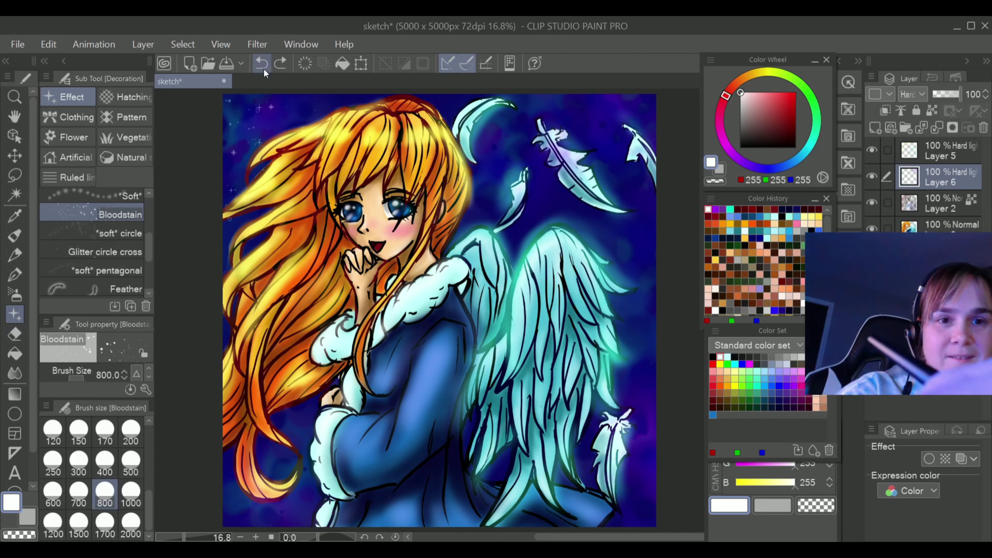
click(264, 70)
click(266, 67)
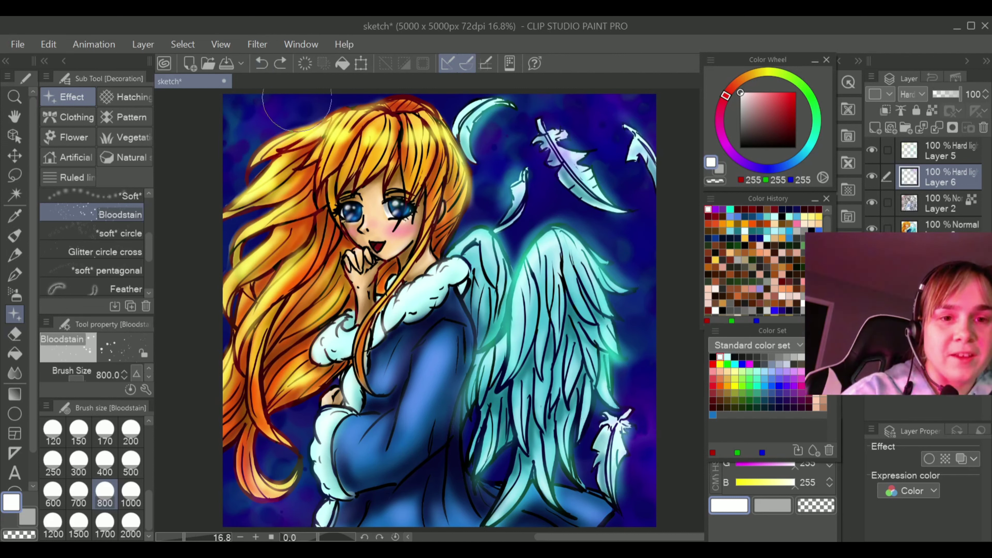
mouse_move(297, 111)
mouse_down()
mouse_move(207, 284)
mouse_move(232, 500)
mouse_move(317, 395)
mouse_move(314, 409)
mouse_up()
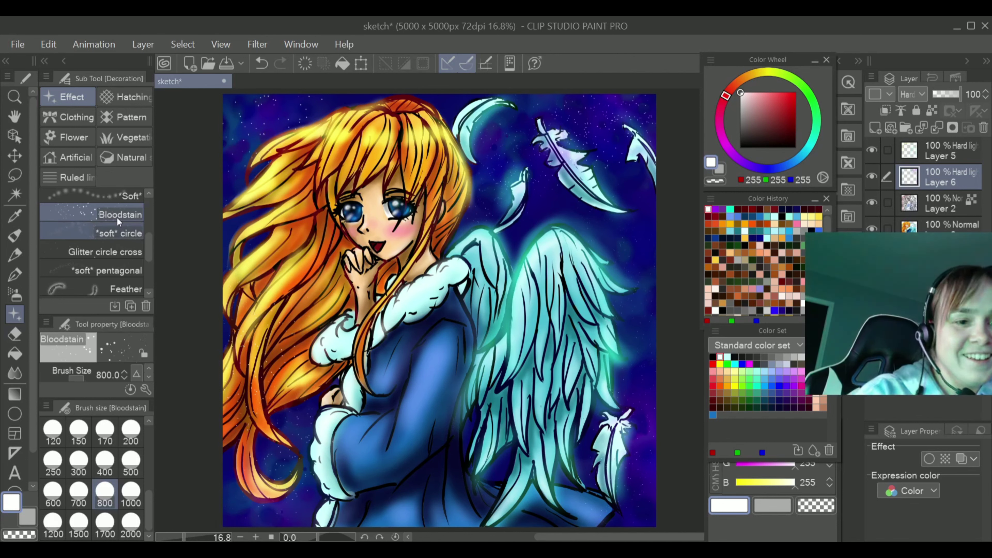
Paint large white Glitter circle cross sparkles at size 1700 across the background and the blue coat
click(118, 250)
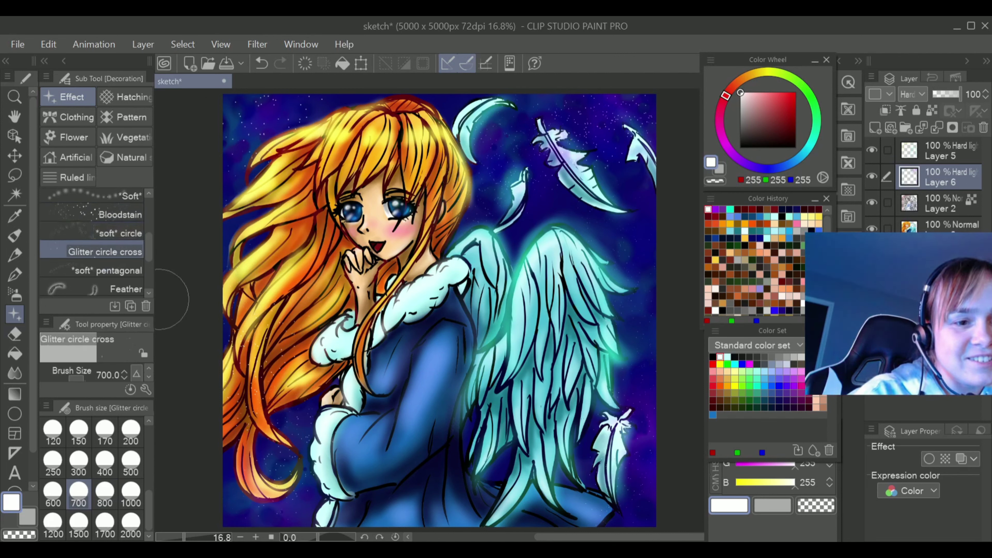
scroll(148, 253, down, 1)
drag(150, 275, 151, 246)
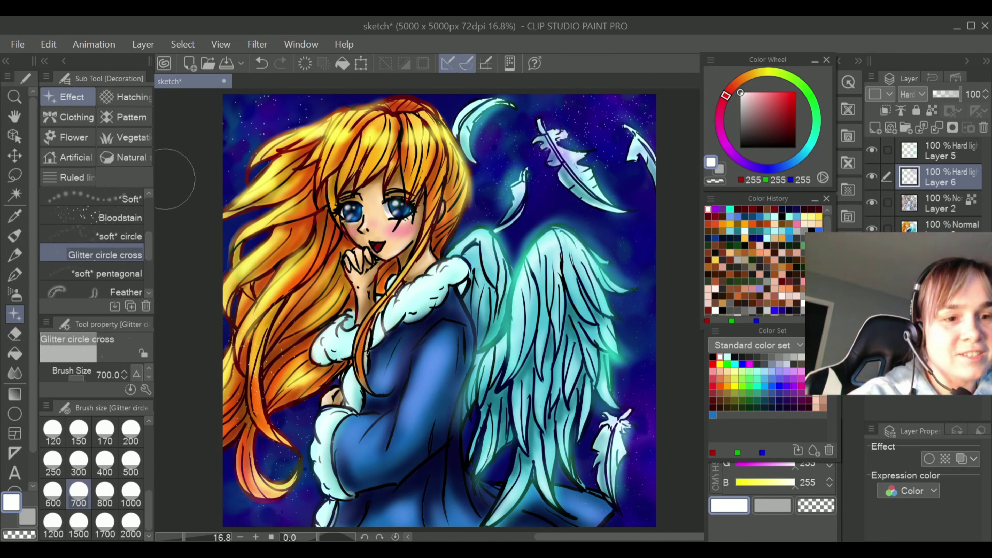
click(105, 524)
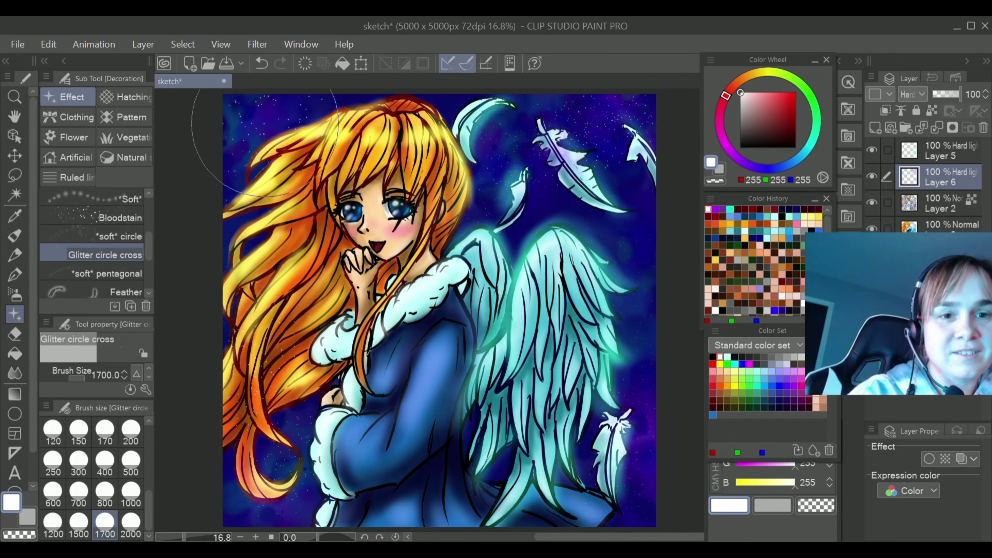
mouse_move(579, 110)
mouse_down()
mouse_move(617, 197)
mouse_move(628, 321)
mouse_move(616, 496)
mouse_move(595, 517)
mouse_up()
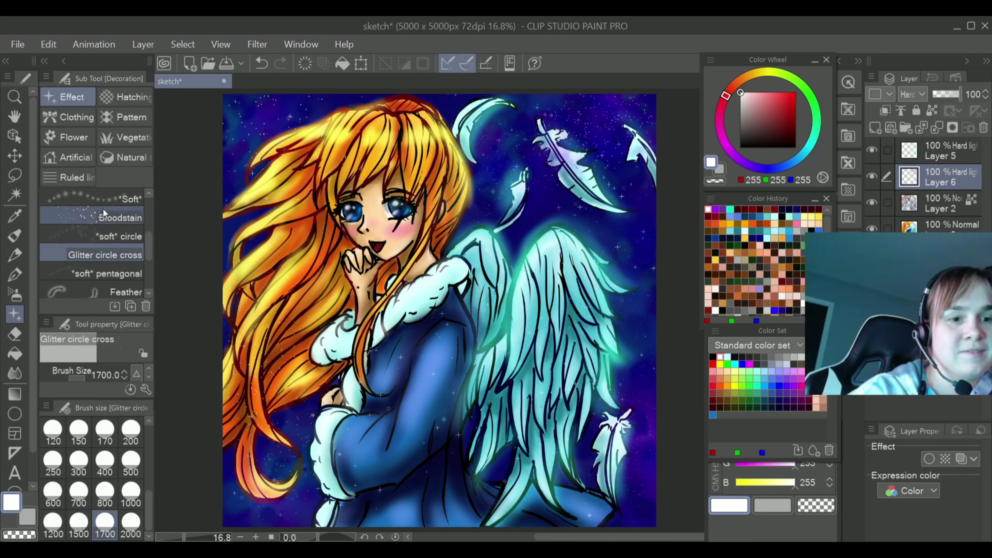
Switch to the Bloodstain effect brush at size 800
click(106, 218)
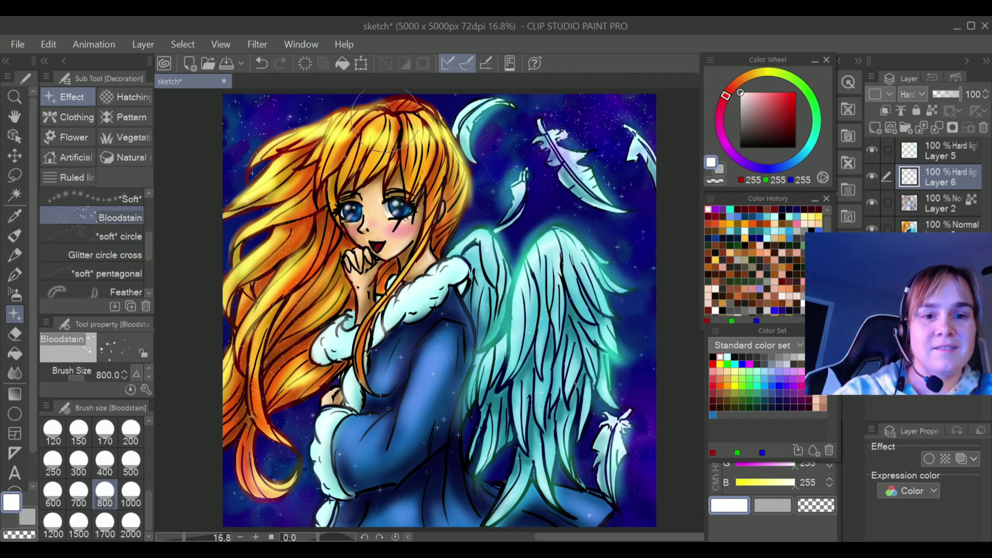
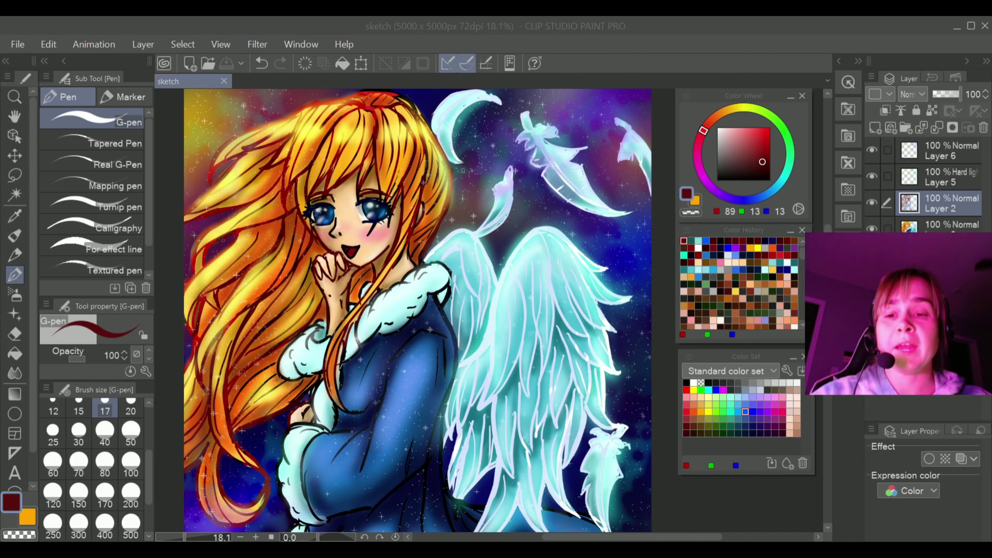
Choose the very dark red 66, 4, 4 as drawing colour and lock the transparent pixels of Layer 2
click(714, 240)
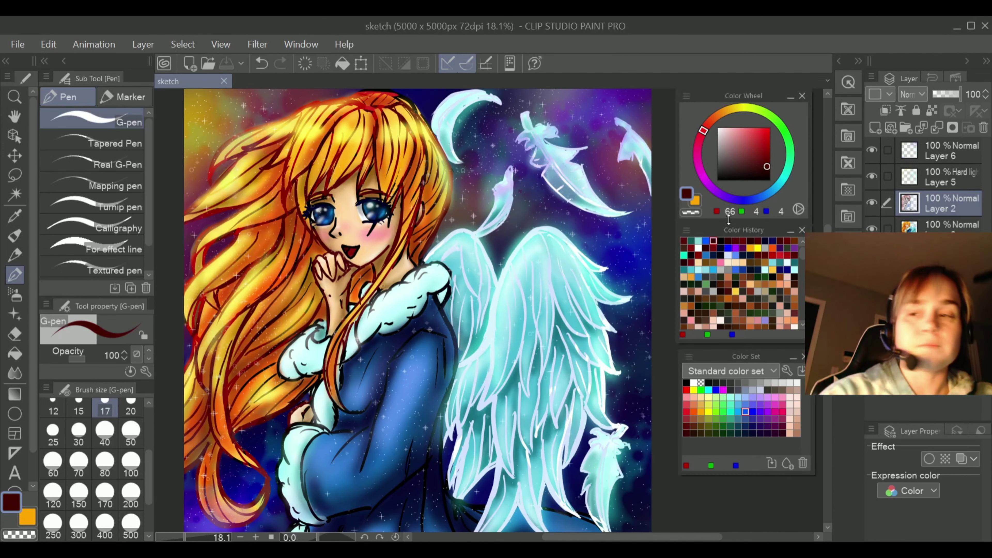
click(932, 111)
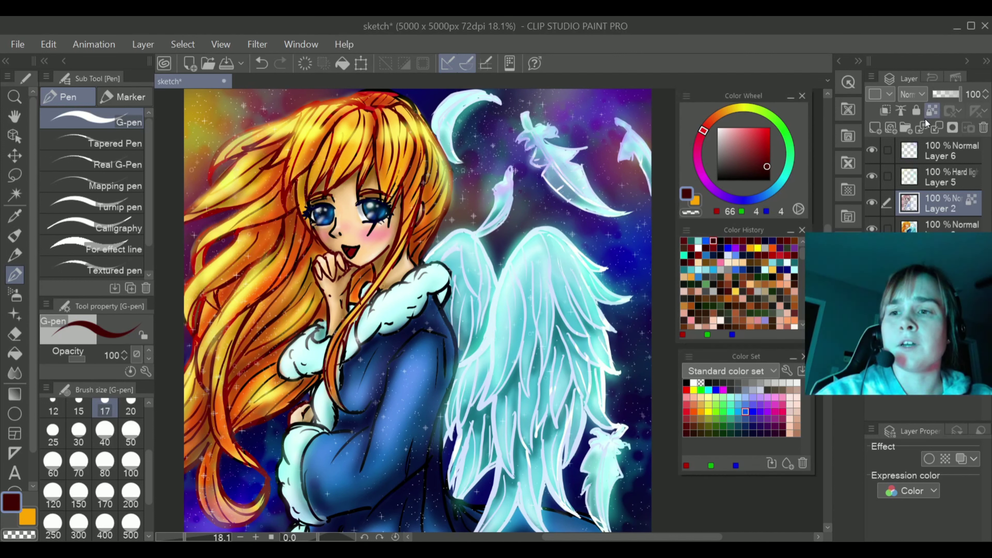
click(934, 113)
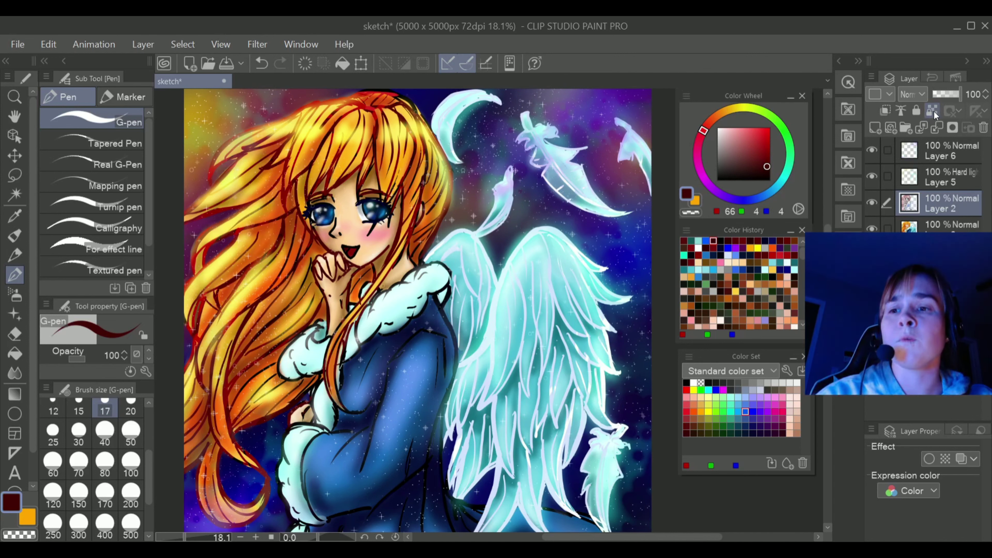
click(931, 113)
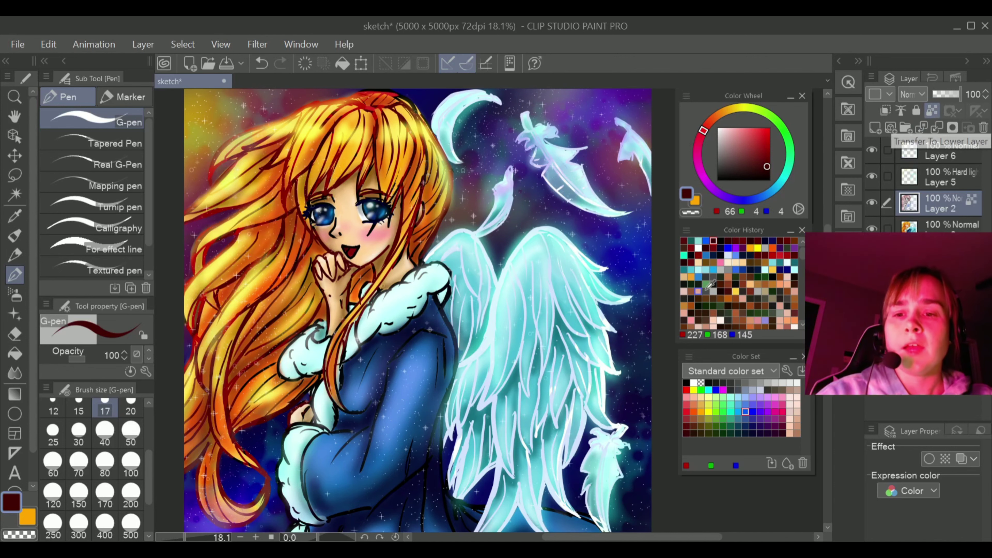
scroll(417, 311, down, 4)
scroll(834, 220, up, 4)
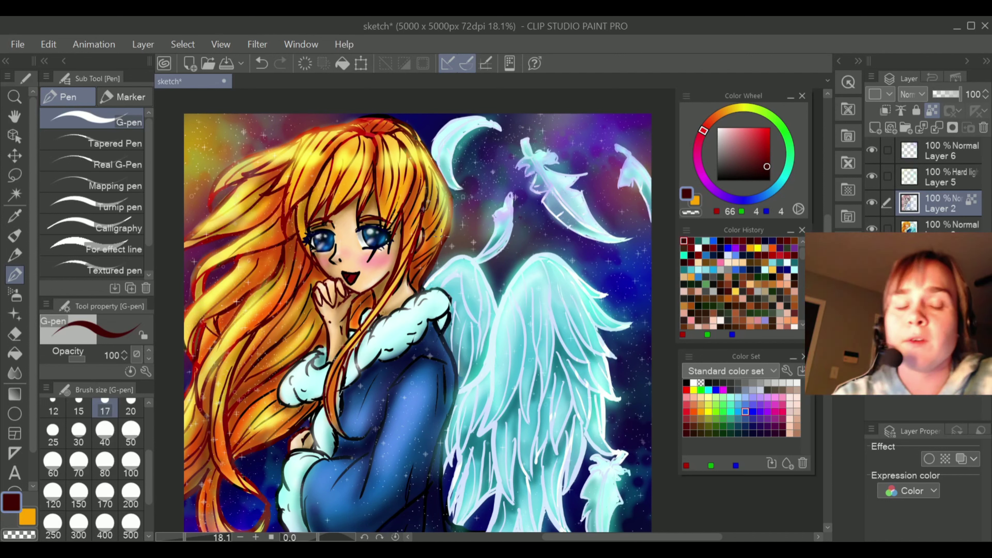
Recolour a bit of the line art at the crown of the hair with the G-pen at size 80 in red 181, 7, 7
click(104, 463)
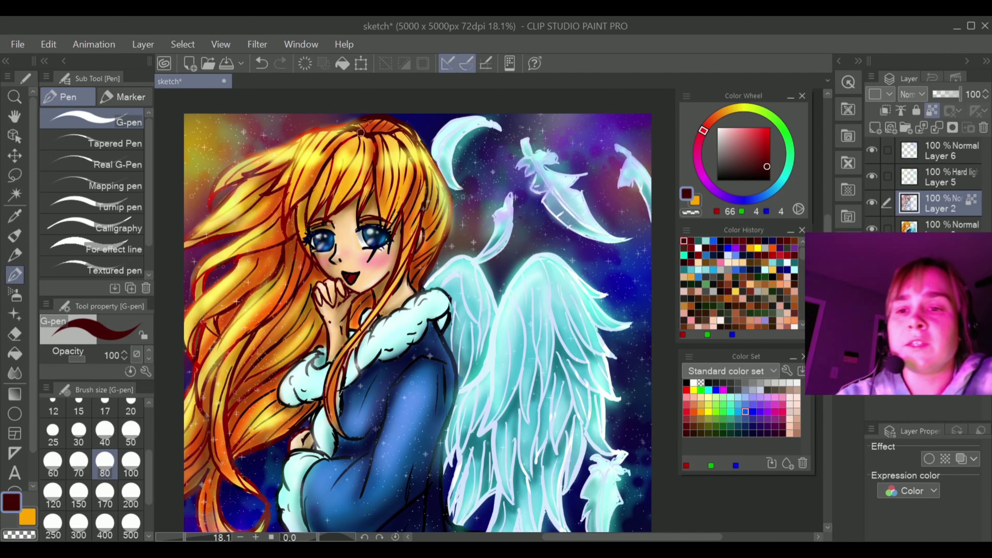
click(768, 139)
drag(359, 128, 351, 130)
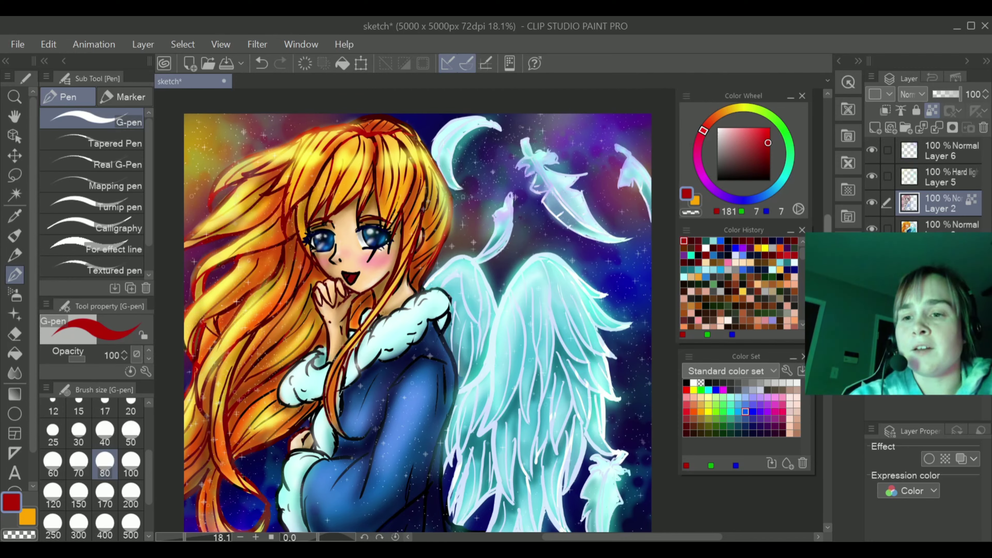
scroll(417, 311, down, 2)
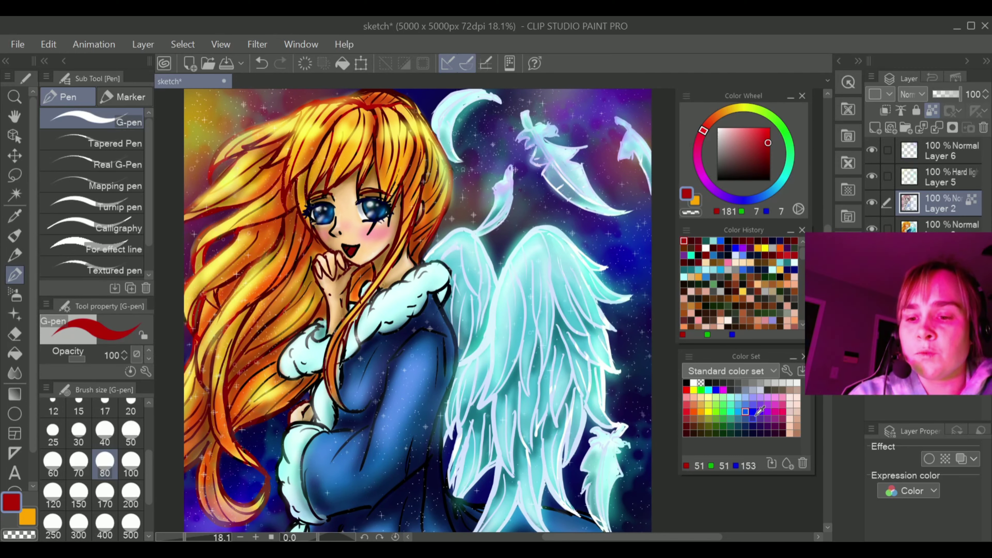
Try the *Soft* effect brush in dark blue on Layer 6, undo it, and set the colour to white
click(754, 432)
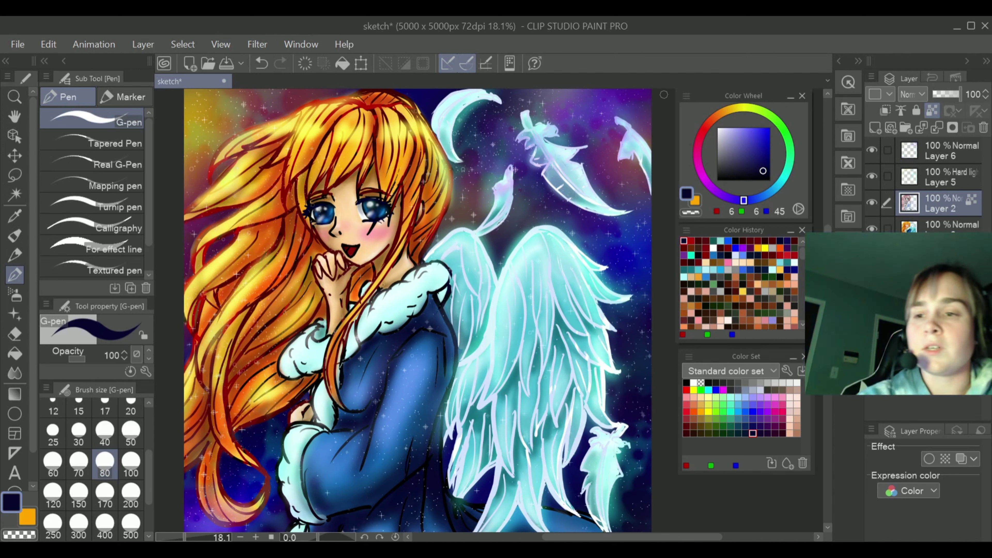
click(933, 152)
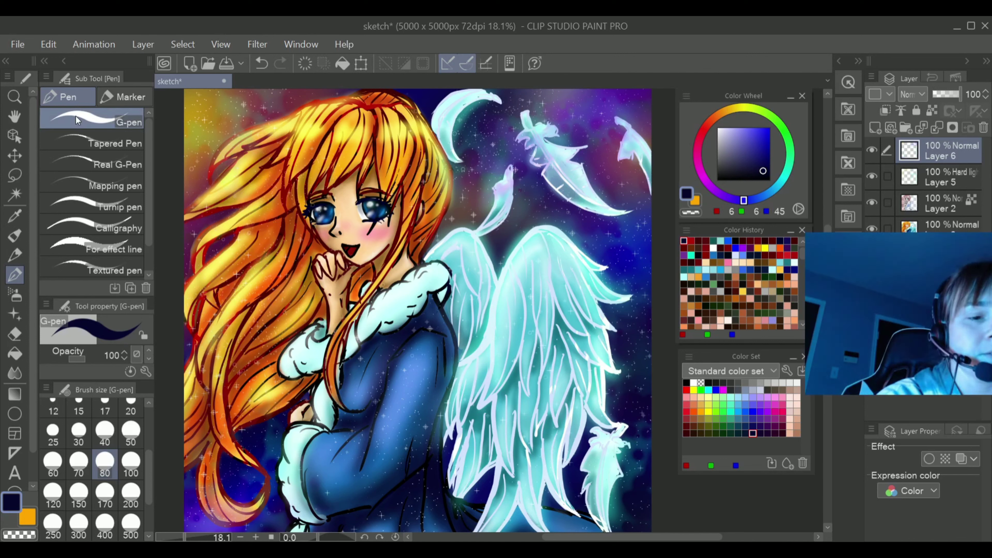
click(14, 312)
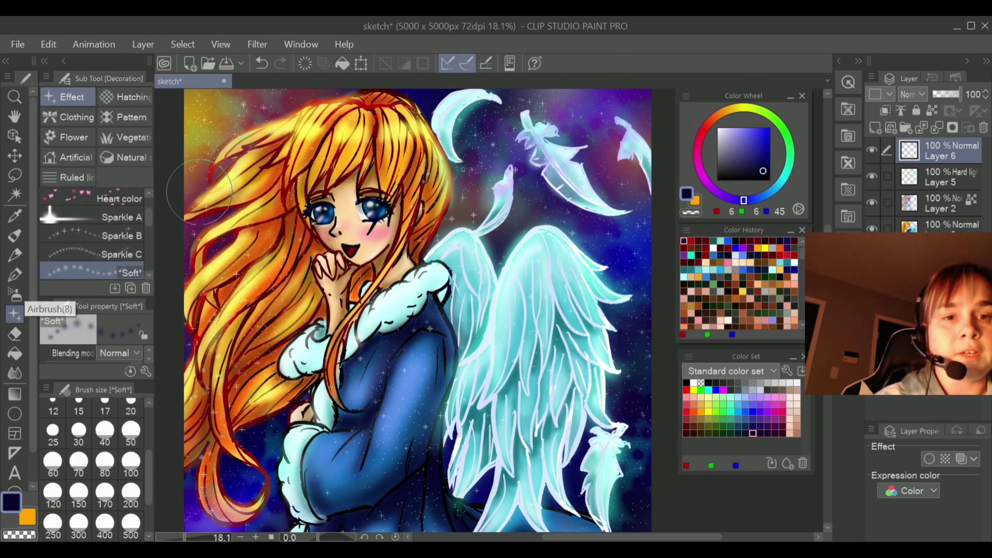
click(255, 69)
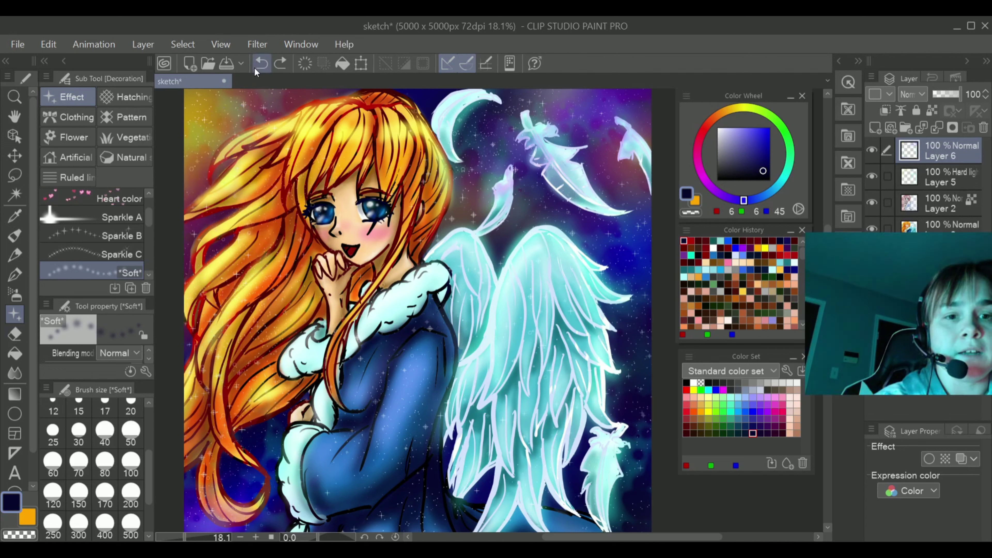
click(693, 383)
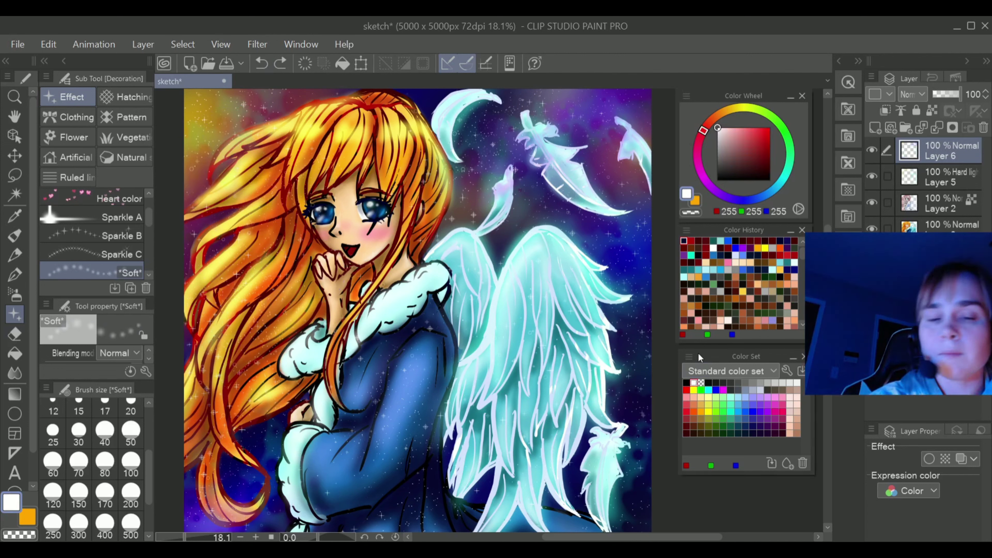
Try white *Soft* light spots over the yellow and red background beside the hair, and undo them
mouse_move(192, 183)
mouse_down()
mouse_move(244, 115)
mouse_move(293, 90)
mouse_move(250, 114)
mouse_move(216, 125)
mouse_up()
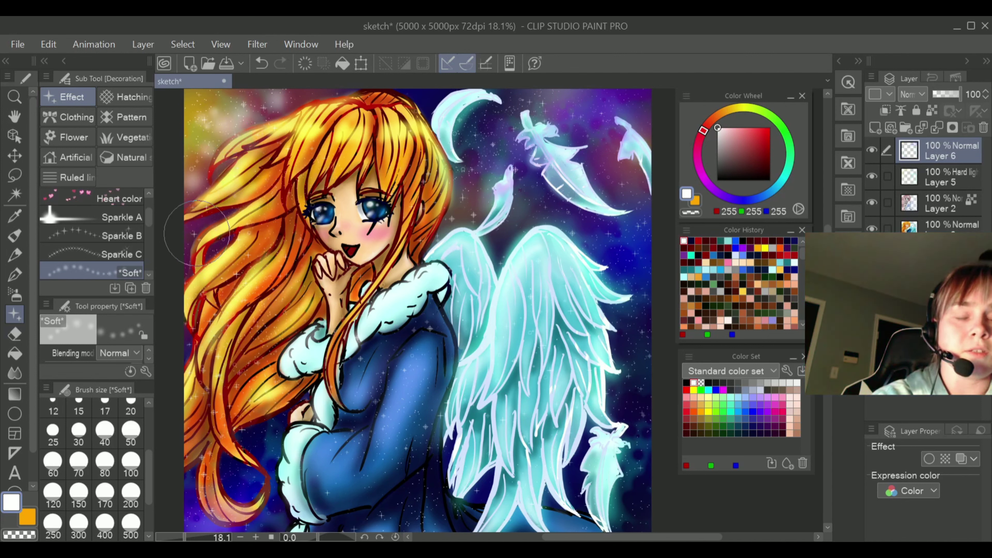
click(261, 64)
click(261, 63)
click(261, 64)
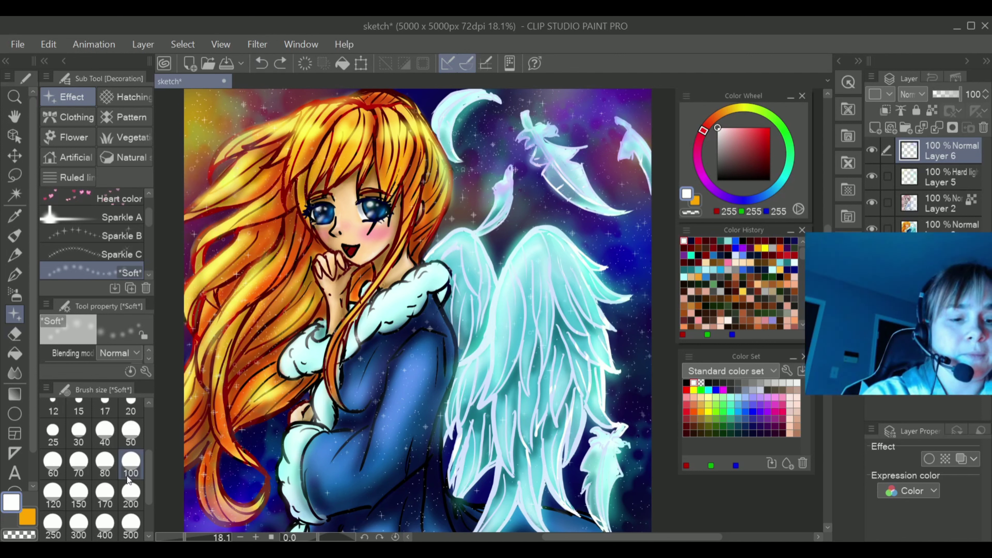
Paint white *Soft* light spots at size 800 over the upper background around the hair and falling feathers
scroll(145, 483, down, 2)
click(106, 480)
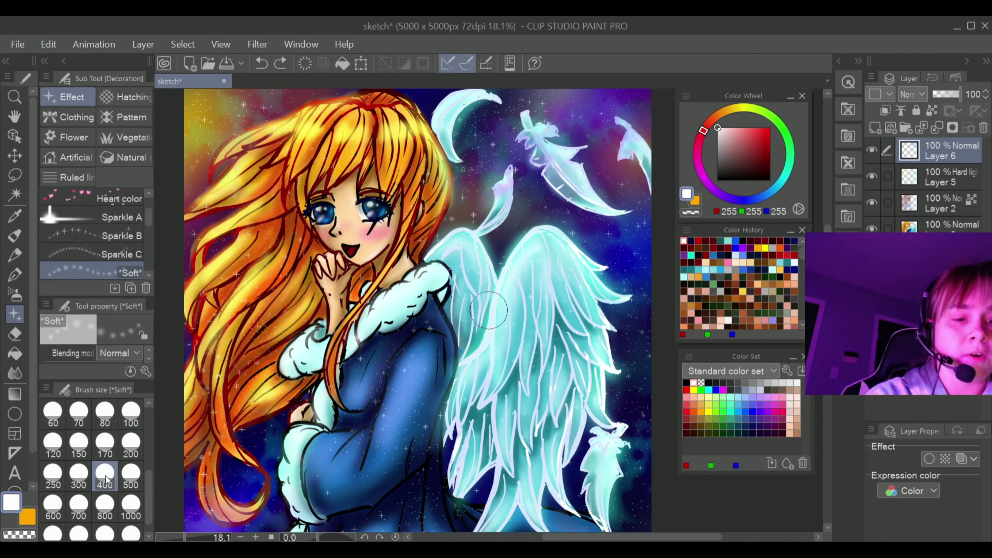
scroll(117, 489, down, 1)
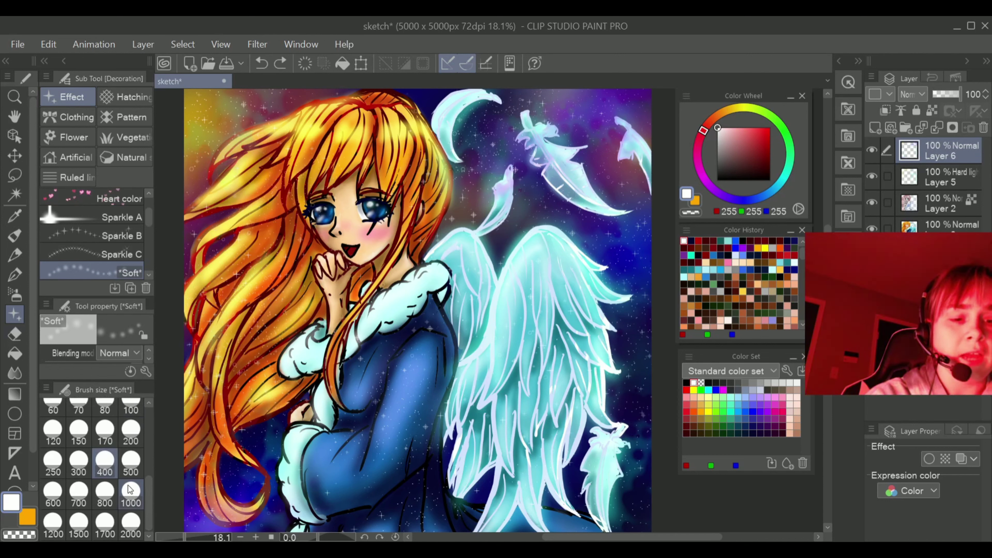
click(105, 493)
mouse_move(229, 122)
mouse_down()
mouse_move(198, 161)
mouse_move(204, 117)
mouse_move(196, 108)
mouse_move(192, 116)
mouse_move(263, 109)
mouse_move(226, 169)
mouse_up()
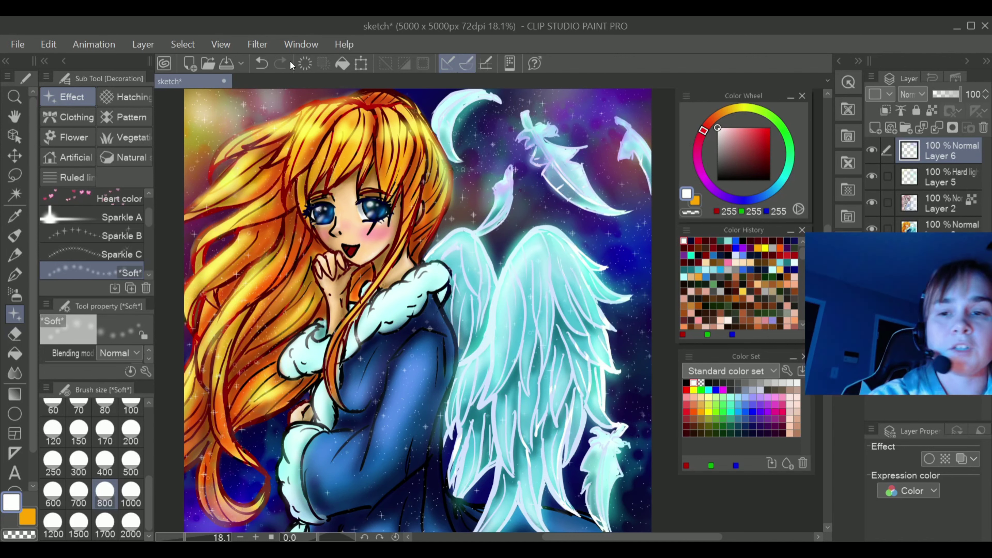
scroll(297, 121, up, 2)
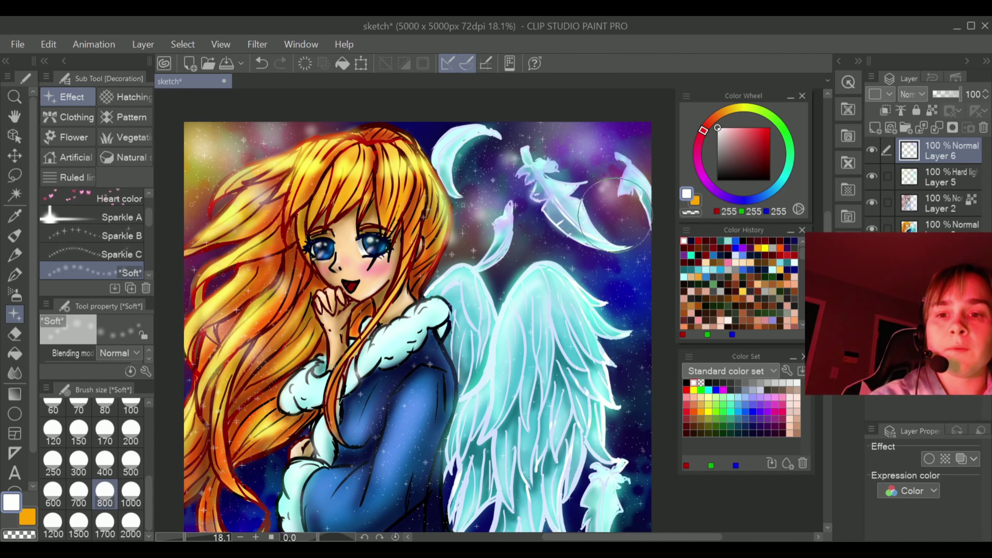
scroll(636, 297, down, 3)
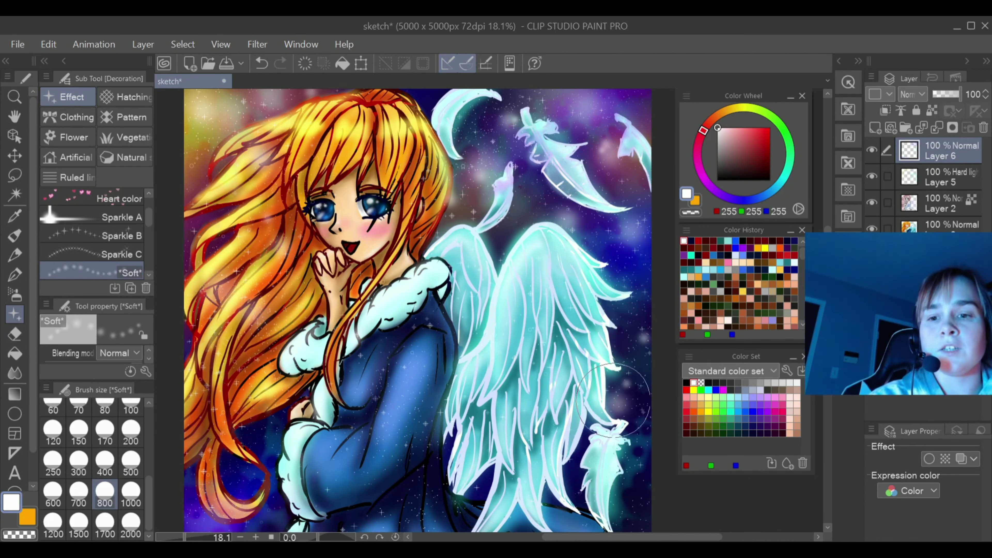
Paint more white *Soft* light spots at size 800 over the hair, blue coat, wings and lower background
click(625, 309)
mouse_move(254, 486)
mouse_down()
mouse_move(206, 432)
mouse_move(233, 385)
mouse_move(198, 419)
mouse_move(320, 412)
mouse_move(291, 396)
mouse_move(214, 295)
mouse_move(258, 378)
mouse_move(260, 436)
mouse_up()
mouse_move(356, 465)
mouse_down()
mouse_move(363, 434)
mouse_move(343, 461)
mouse_move(407, 351)
mouse_move(469, 318)
mouse_move(427, 485)
mouse_move(446, 378)
mouse_up()
mouse_move(385, 217)
mouse_down()
mouse_move(332, 344)
mouse_move(281, 364)
mouse_move(311, 492)
mouse_move(328, 501)
mouse_move(457, 364)
mouse_move(457, 330)
mouse_move(512, 402)
mouse_move(548, 297)
mouse_move(493, 250)
mouse_move(520, 195)
mouse_move(578, 141)
mouse_up()
mouse_move(449, 504)
mouse_down()
mouse_move(576, 481)
mouse_move(599, 520)
mouse_move(564, 526)
mouse_move(604, 500)
mouse_up()
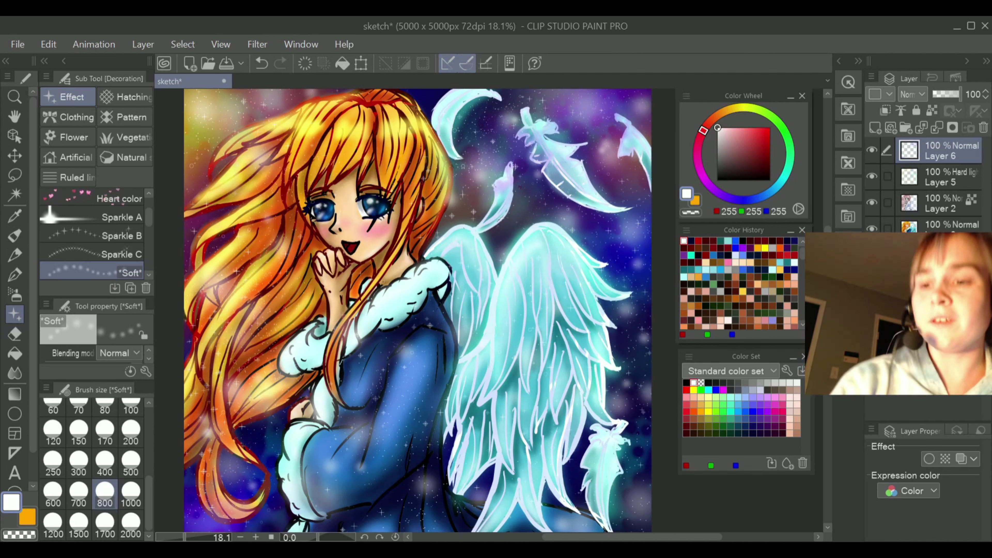
scroll(644, 117, up, 2)
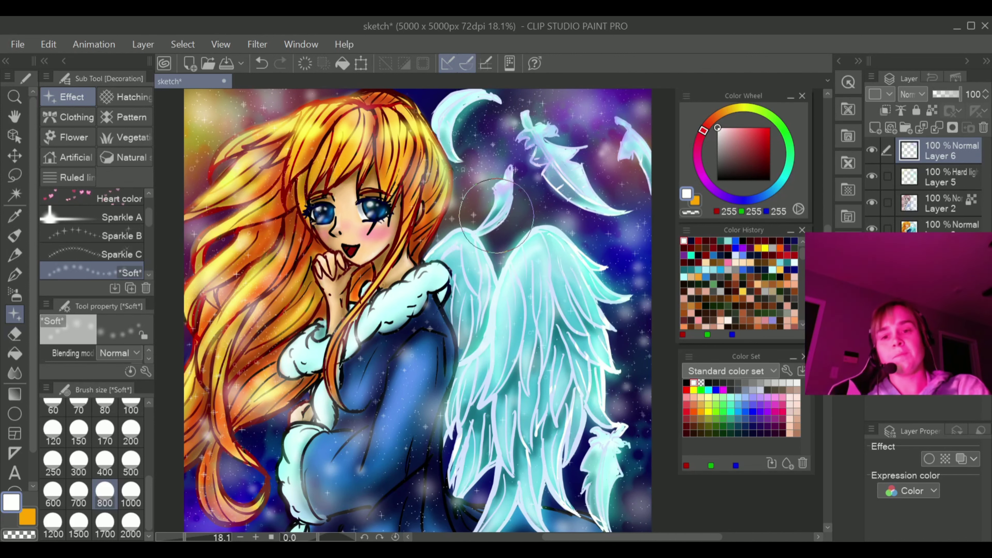
mouse_move(828, 309)
mouse_down()
mouse_move(828, 296)
mouse_move(828, 318)
mouse_move(828, 308)
mouse_up()
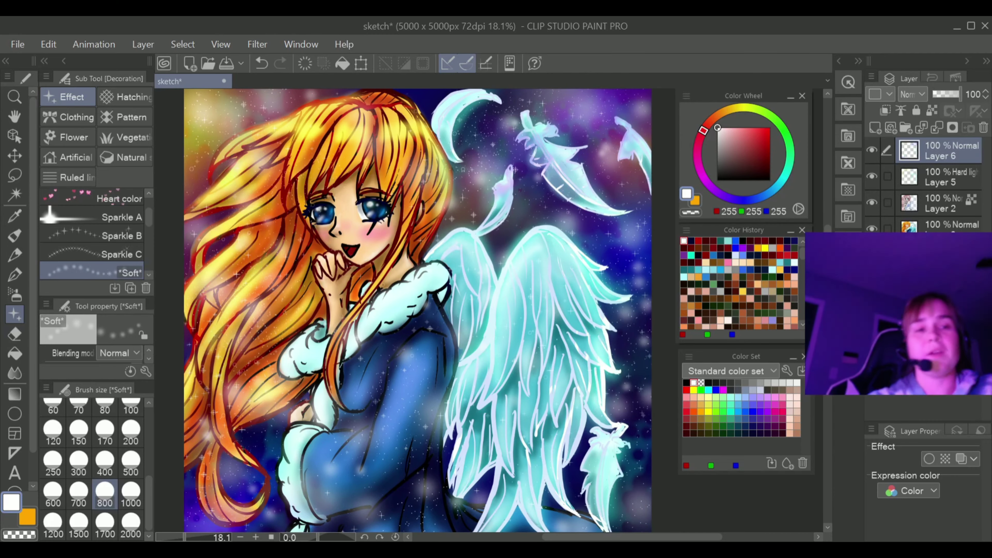
Start saving the decorated illustration
key(alt+f)
click(91, 131)
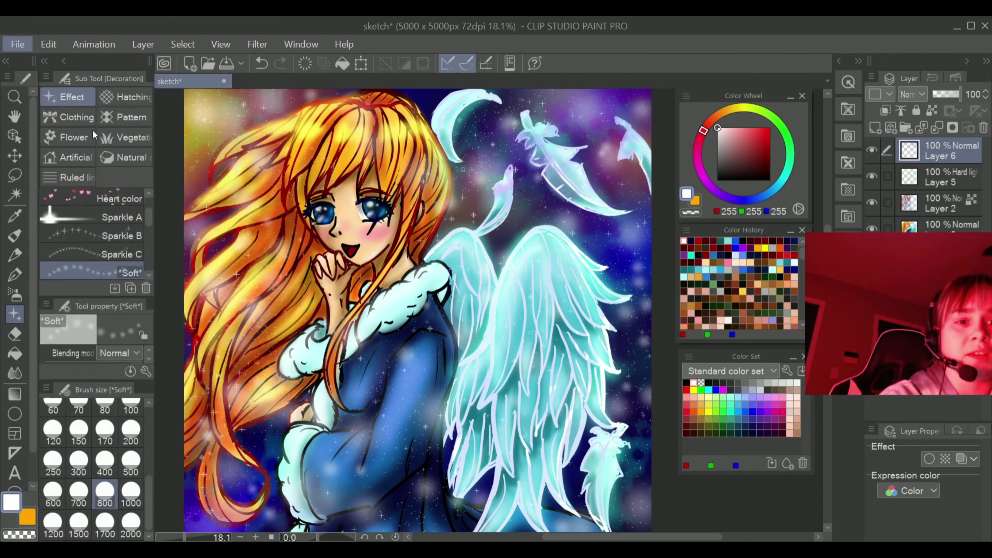